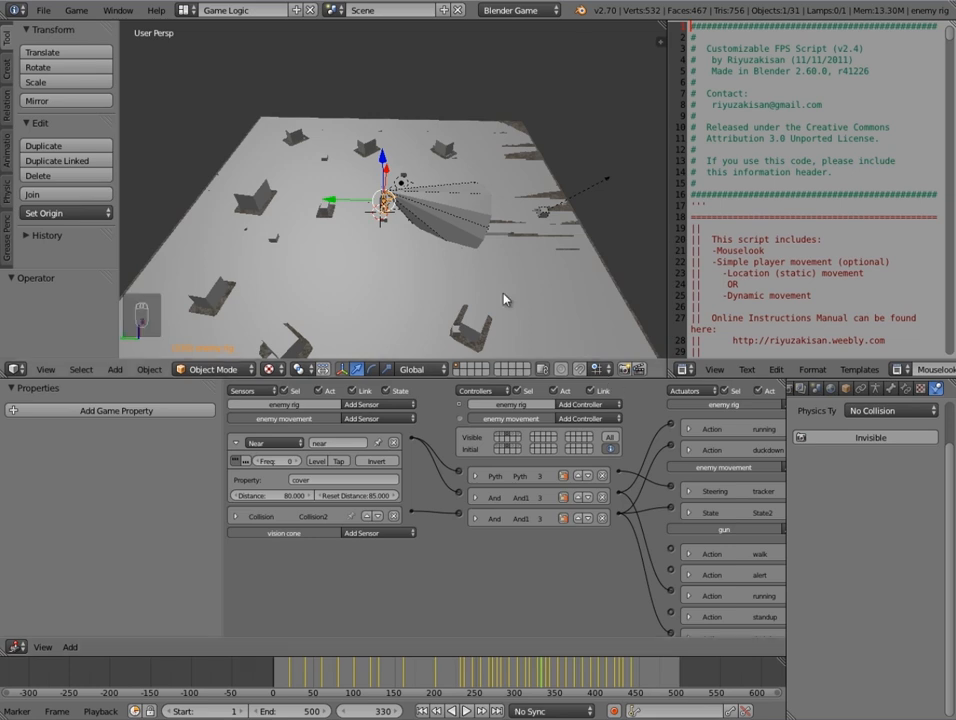
- Display logic state 5 of the enemy movement object and expand its Always sensor
click(513, 441)
click(515, 441)
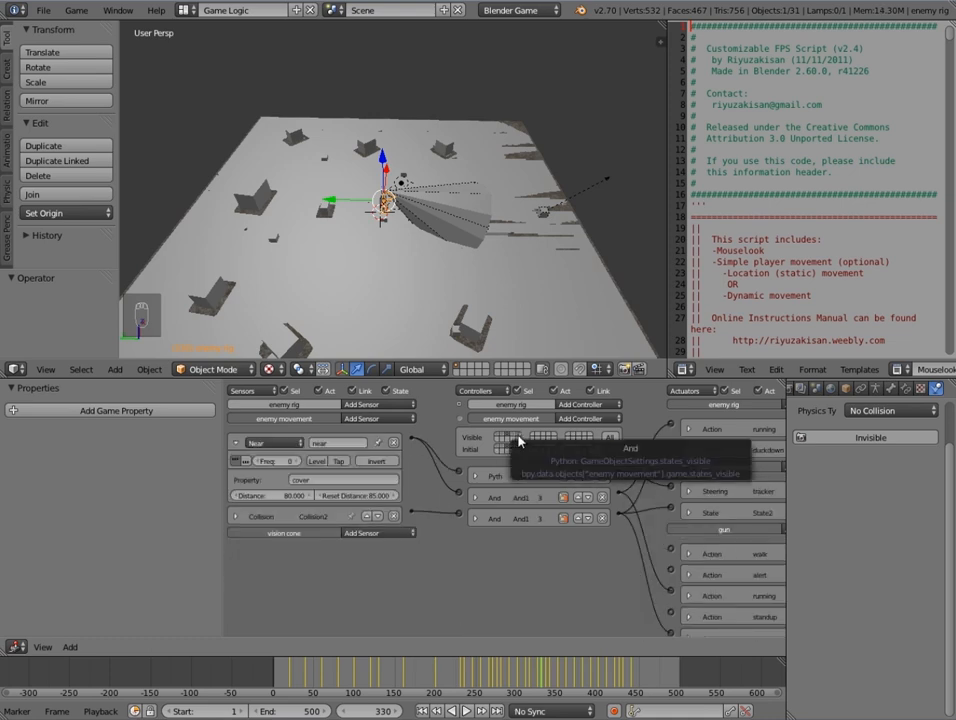
click(518, 440)
scroll(418, 518, up, 3)
scroll(405, 526, down, 4)
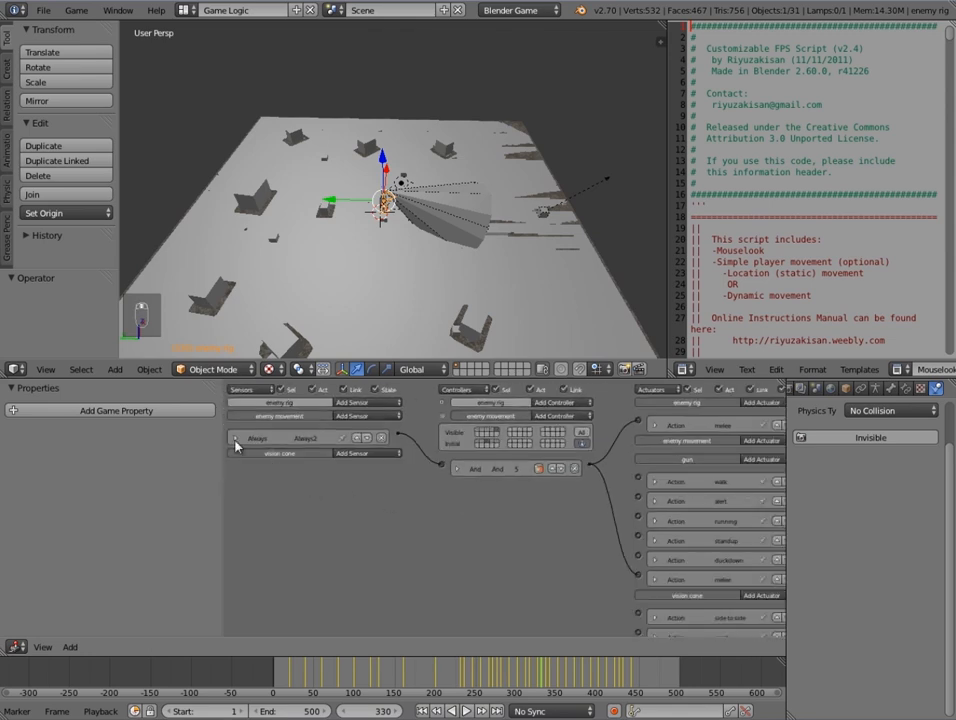
click(235, 439)
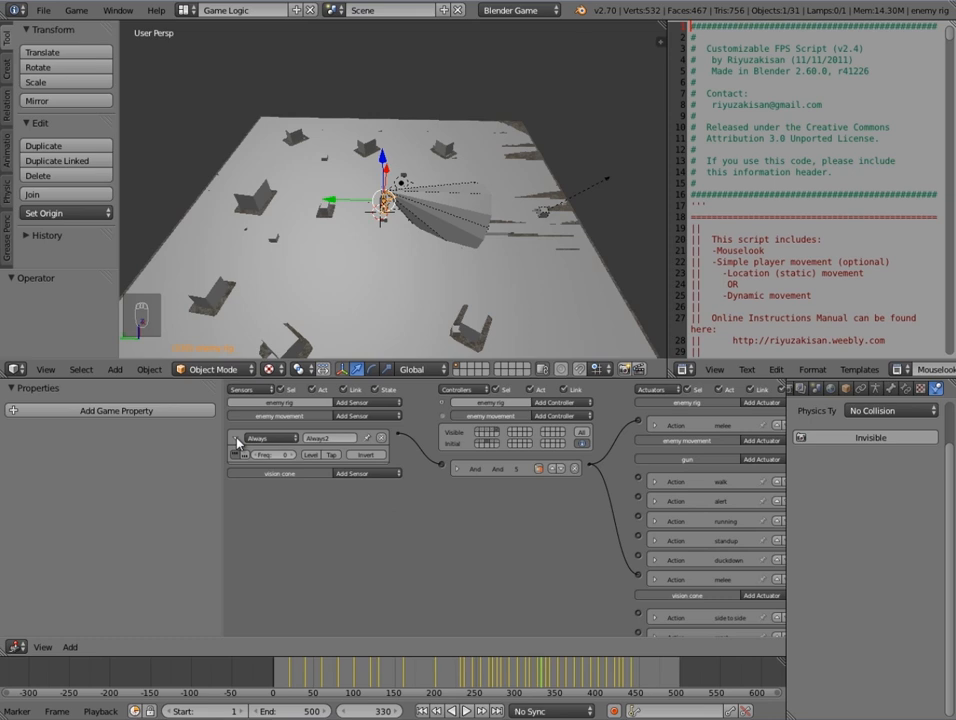
- Select the enemy movement object in the scene and add a Delay sensor to it
scroll(433, 226, up, 10)
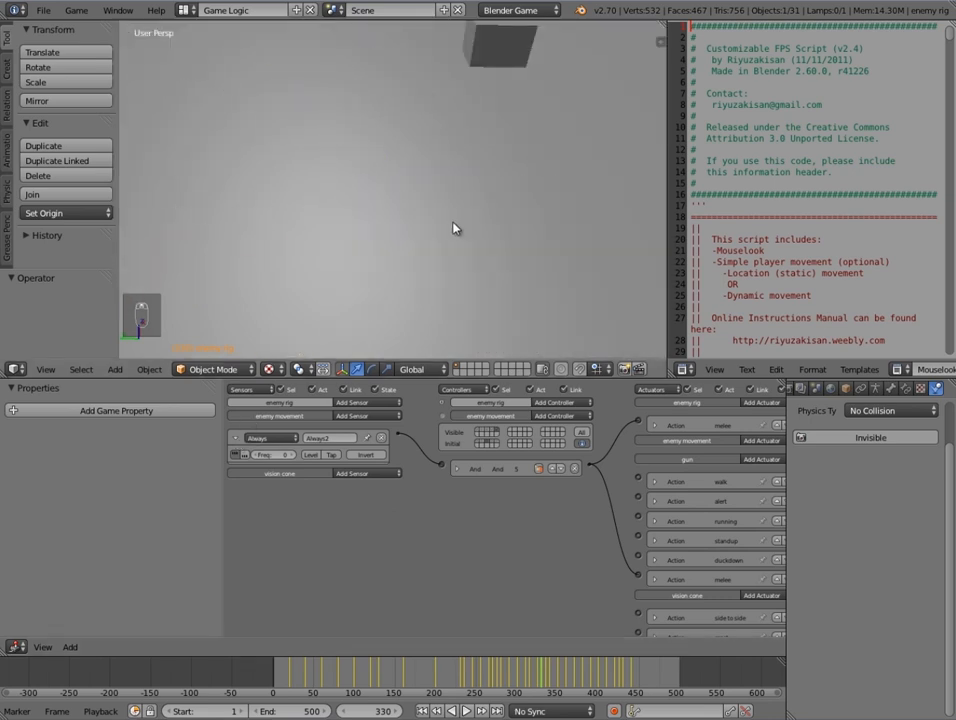
scroll(468, 229, down, 5)
middle_drag(468, 229, 422, 210)
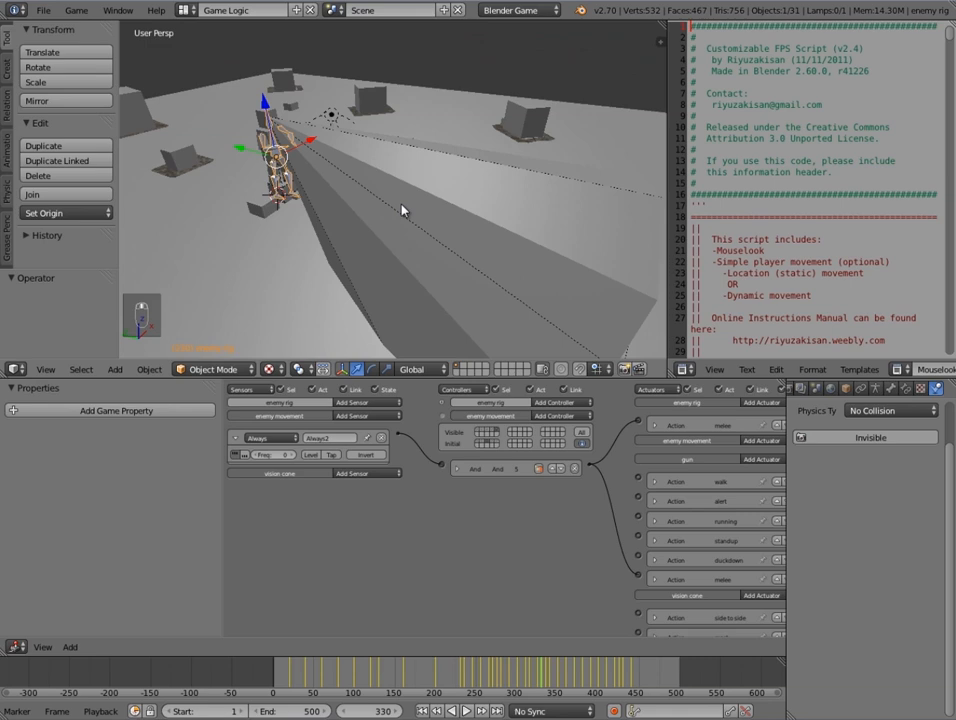
scroll(380, 505, up, 3)
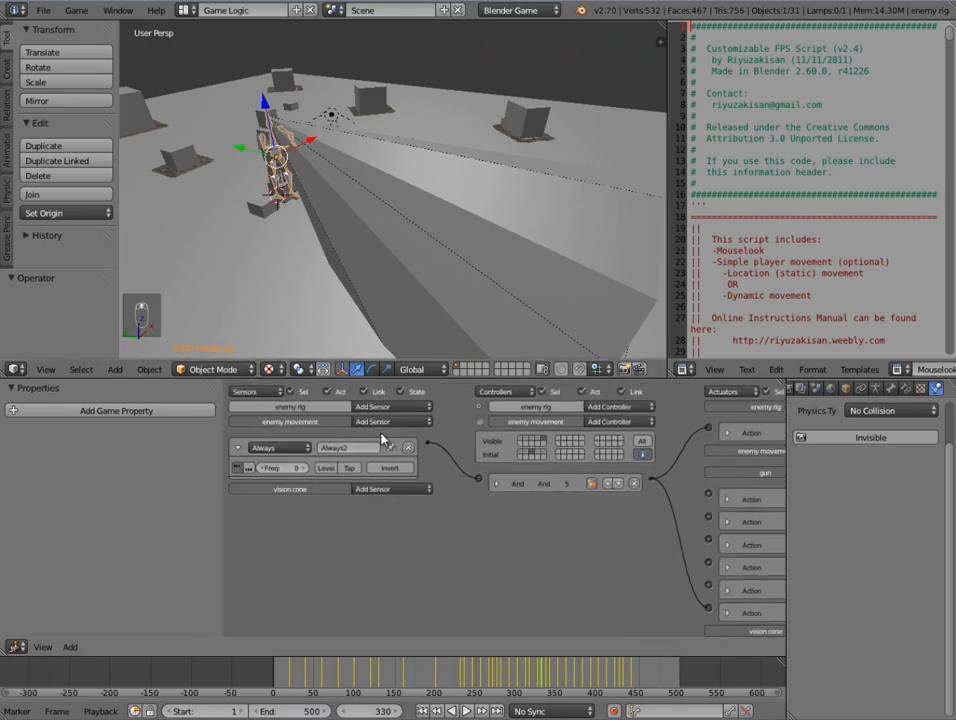
click(377, 423)
middle_drag(320, 184, 235, 240)
right_click(350, 200)
scroll(408, 207, down, 6)
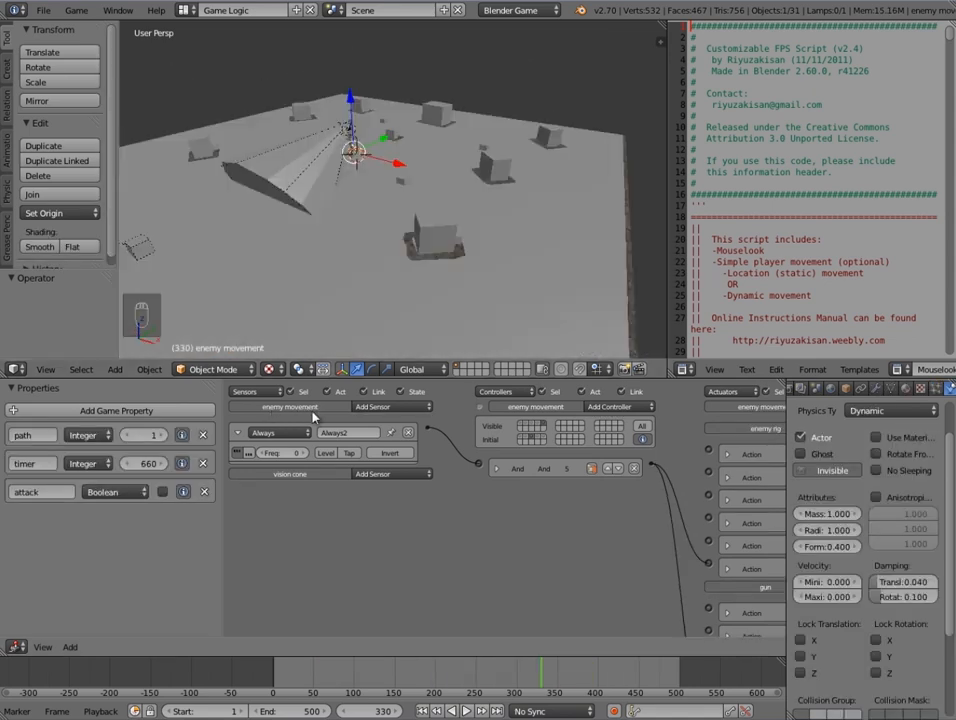
click(364, 409)
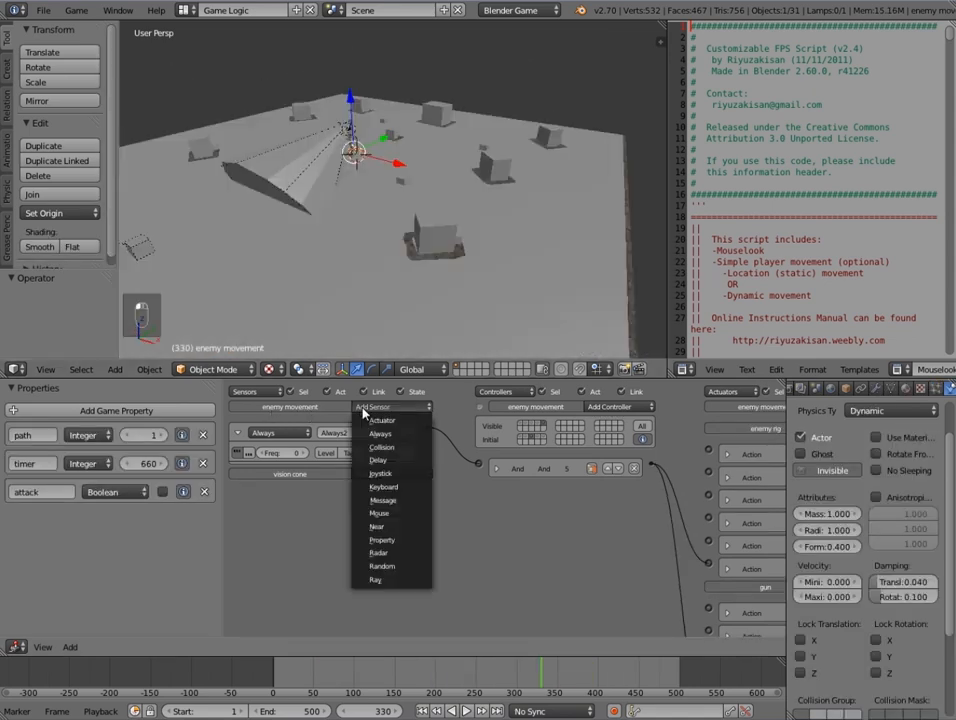
click(398, 461)
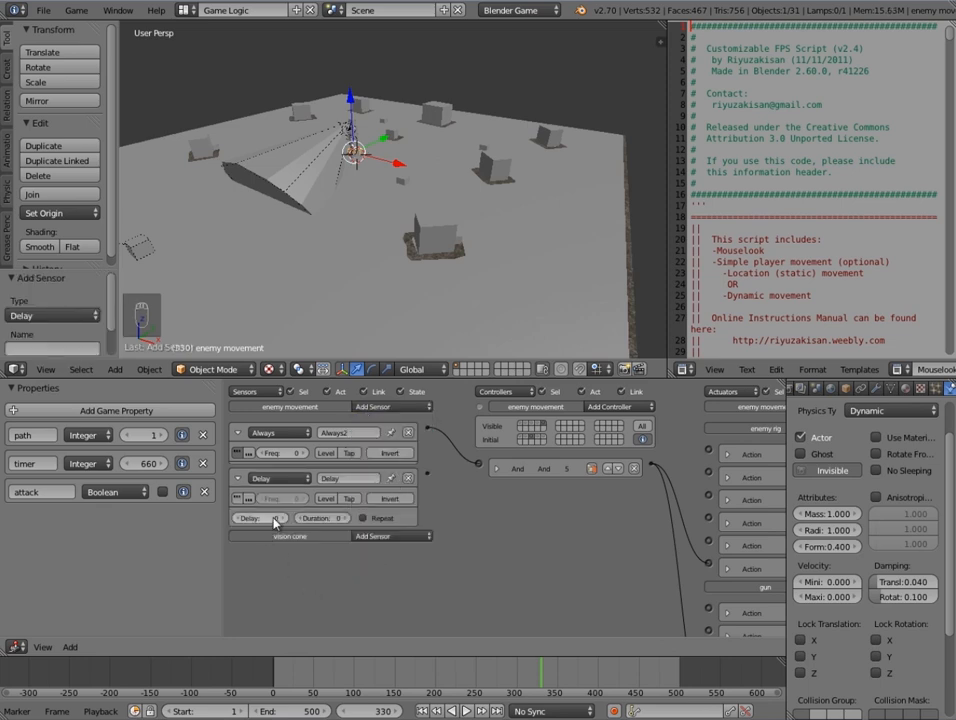
- Check the melee action actuator's frame range and set the Delay sensor's delay to 15
ctrl+scroll(420, 506, right, 5)
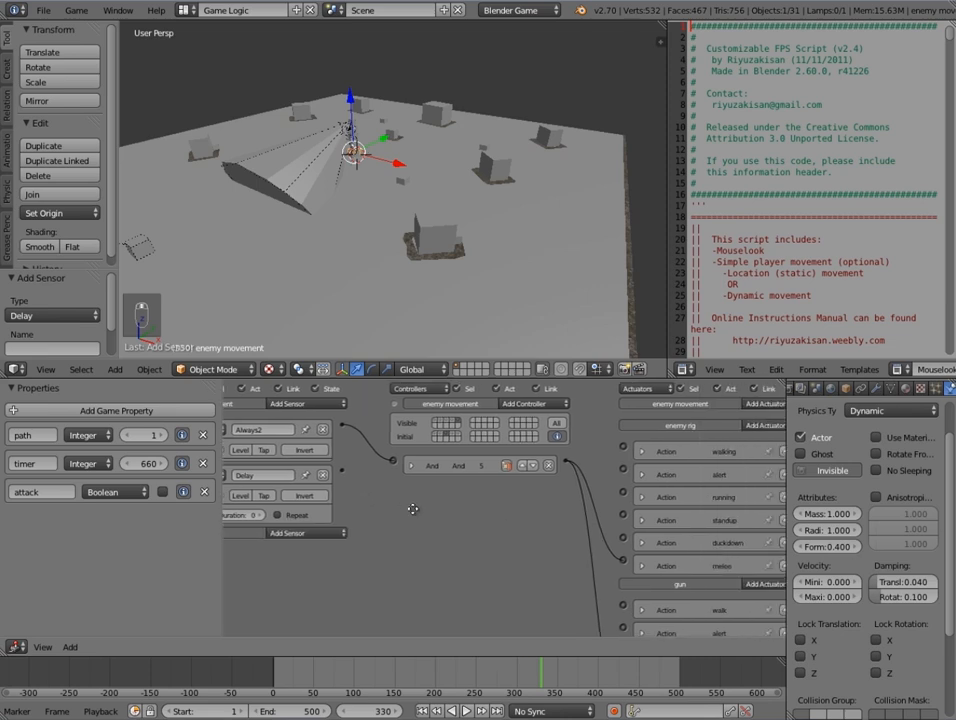
click(600, 568)
scroll(610, 565, down, 4)
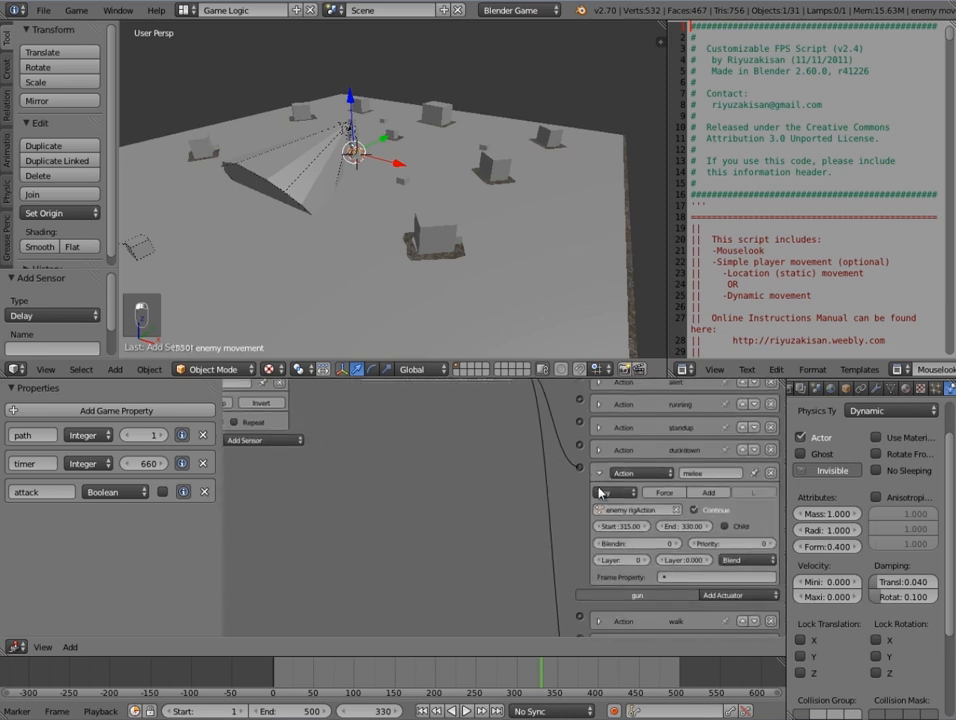
middle_drag(382, 545, 566, 600)
click(271, 490)
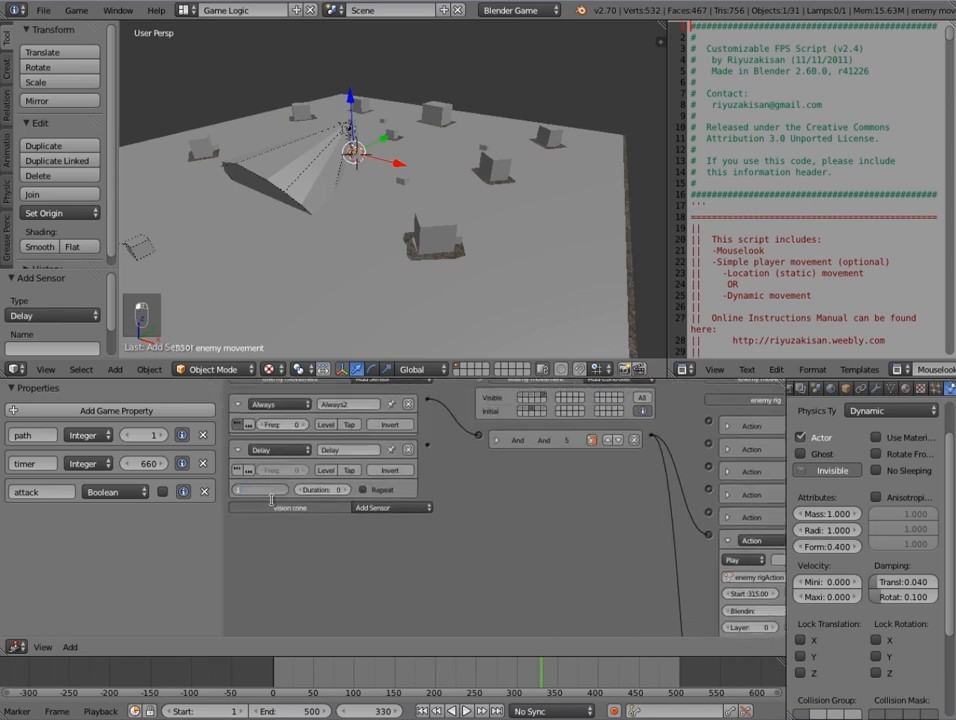
key(Return)
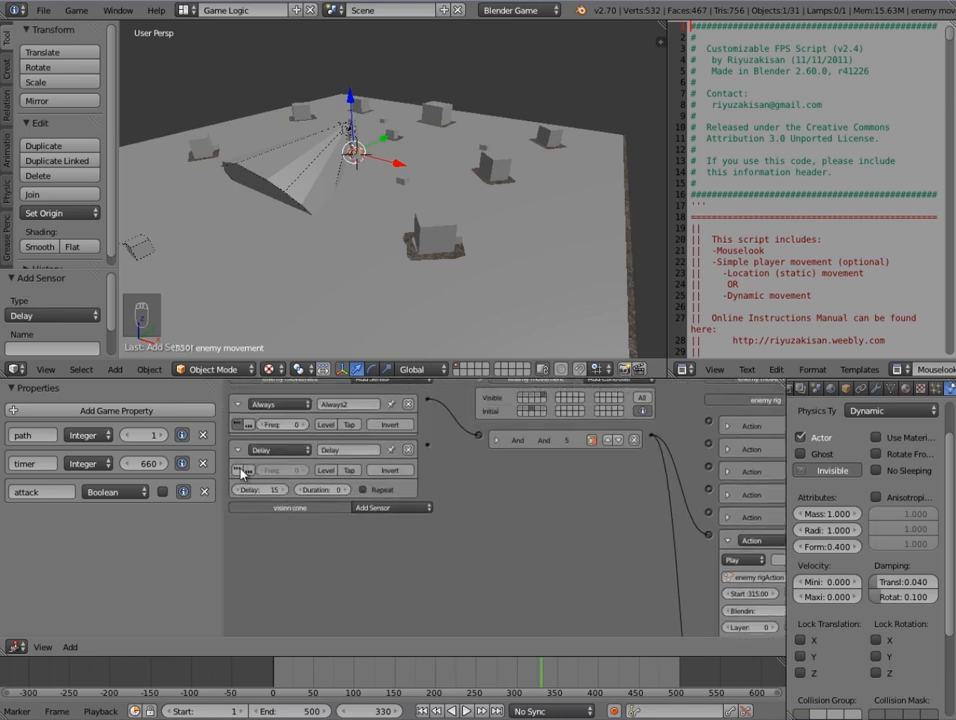
click(239, 450)
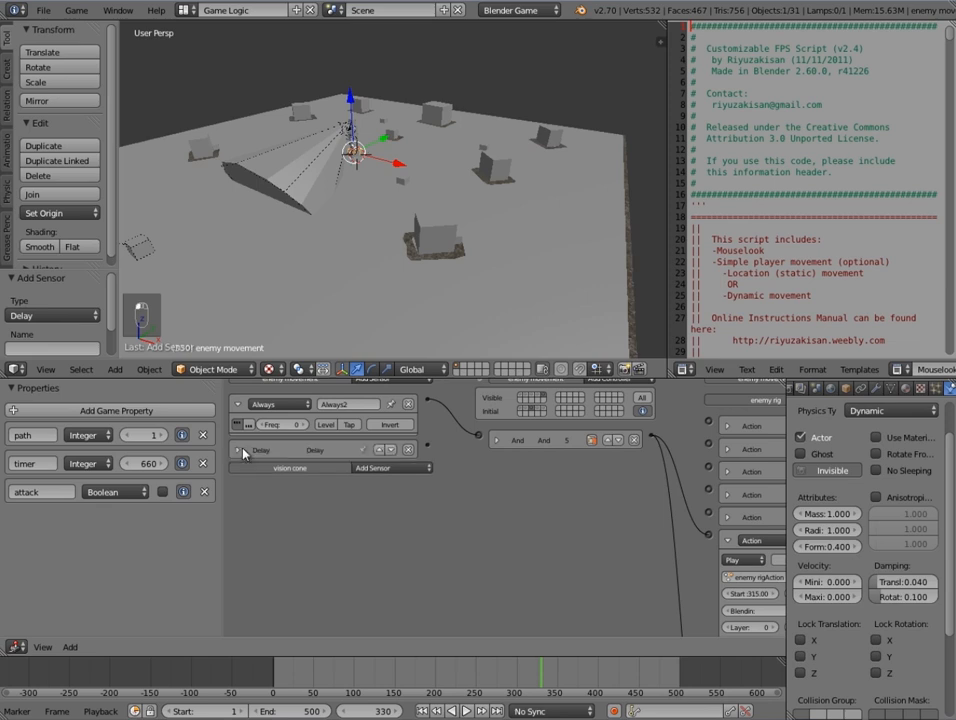
- Add a State actuator to the enemy movement object
middle_drag(715, 473, 586, 501)
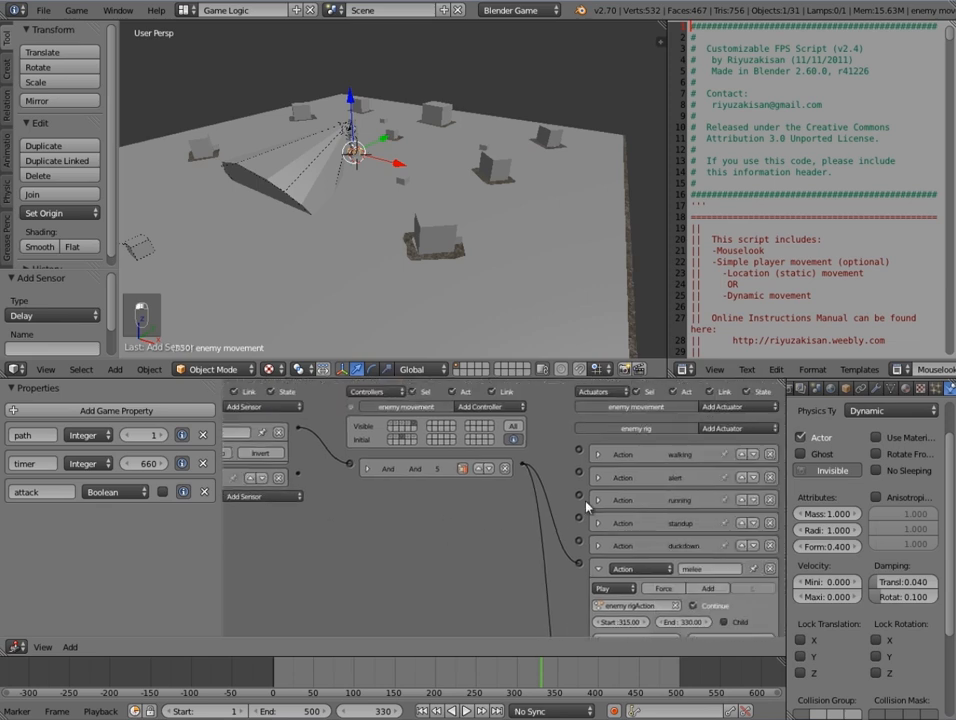
click(713, 408)
click(723, 606)
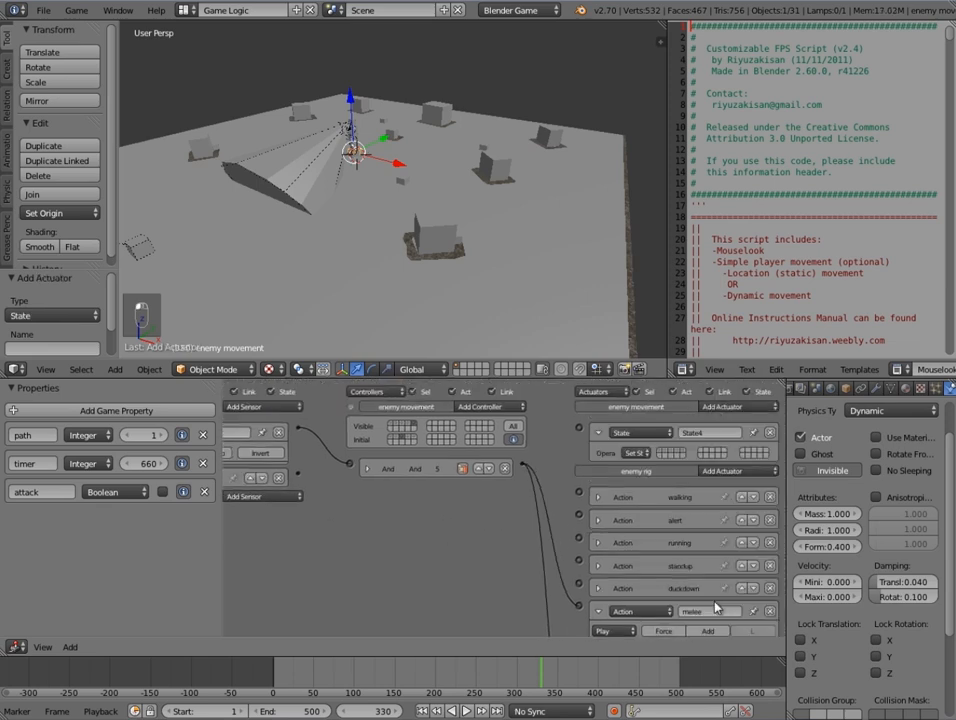
- Add an And controller to enemy movement and link the Delay sensor through it to the new State actuator
click(489, 407)
click(489, 421)
drag(298, 474, 356, 491)
drag(523, 491, 579, 427)
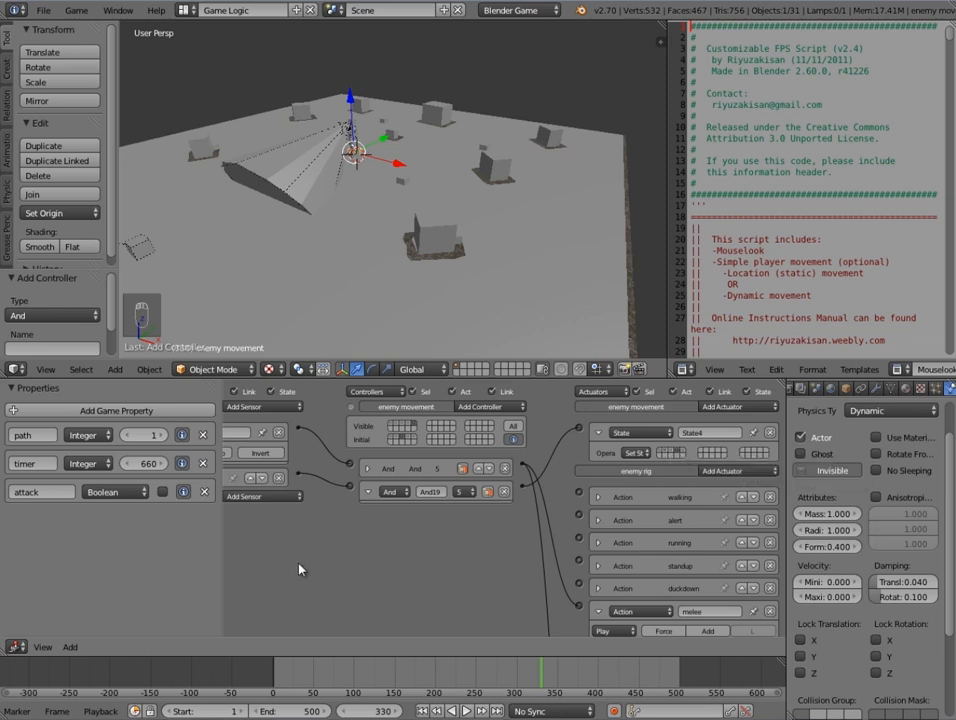
ctrl+scroll(290, 558, left, 3)
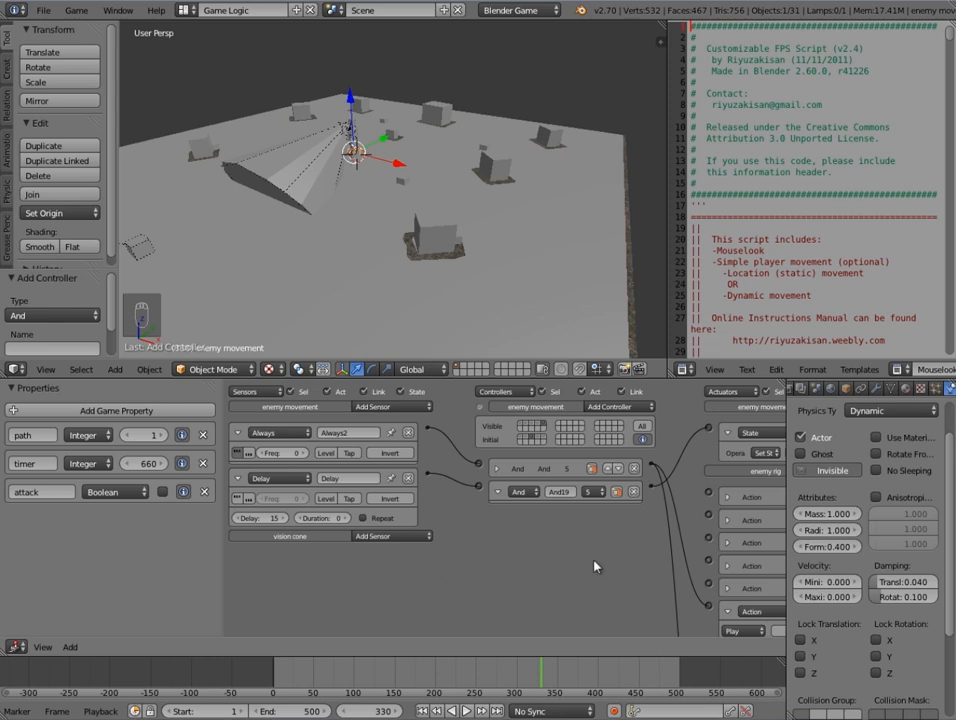
ctrl+scroll(594, 566, right, 3)
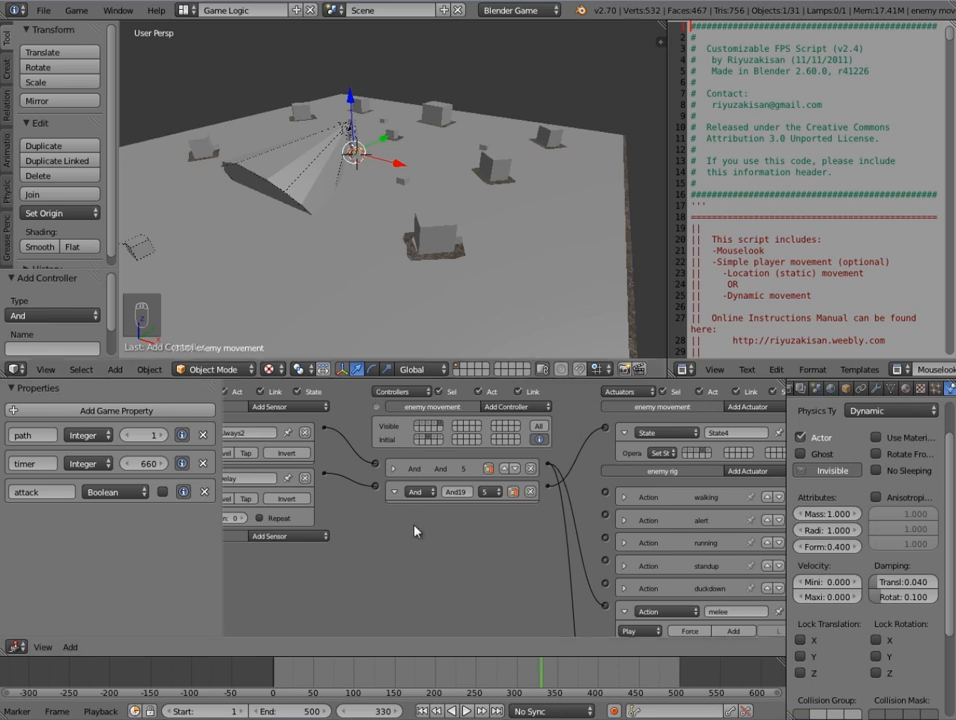
- Collapse the expanded sensors, controller and actuators in the enemy movement logic
scroll(487, 523, down, 3)
click(608, 546)
scroll(608, 532, up, 3)
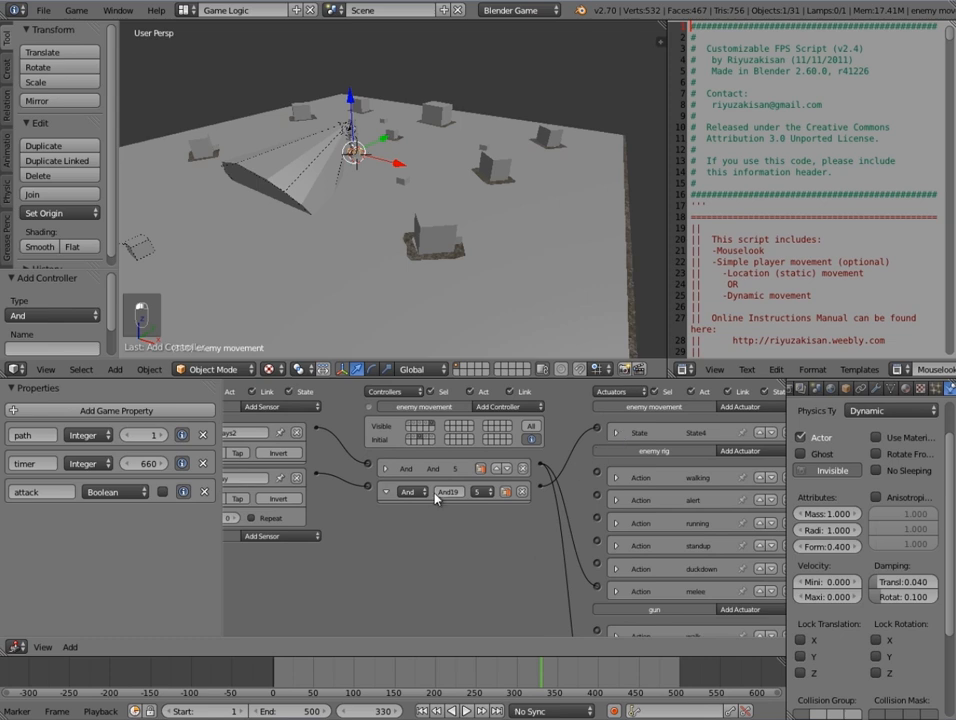
middle_drag(405, 495, 519, 625)
click(237, 476)
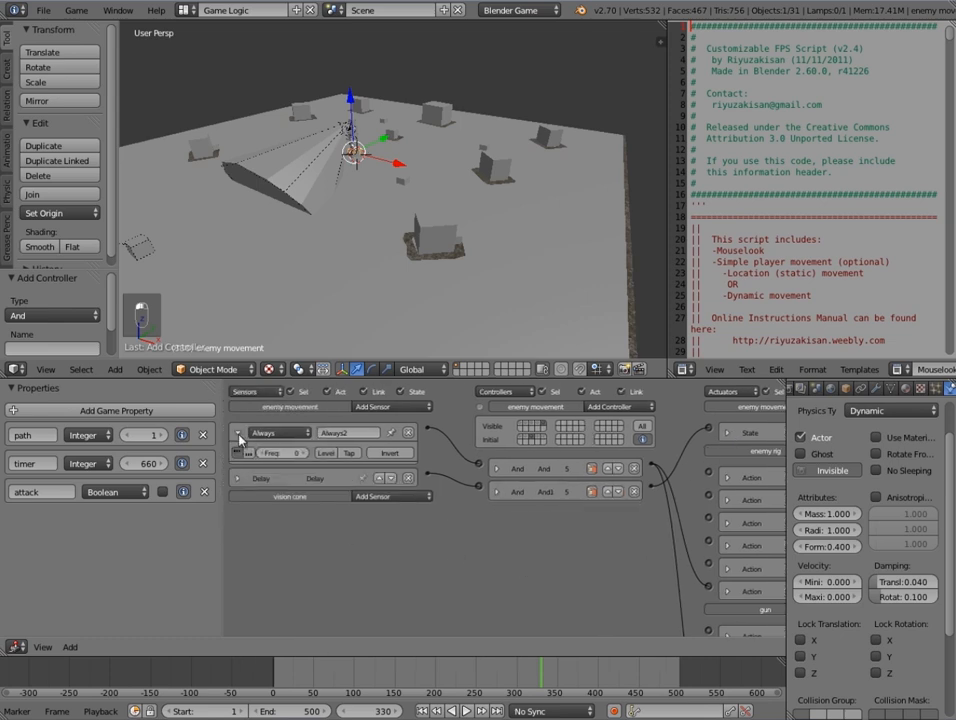
click(238, 433)
middle_drag(525, 535, 504, 578)
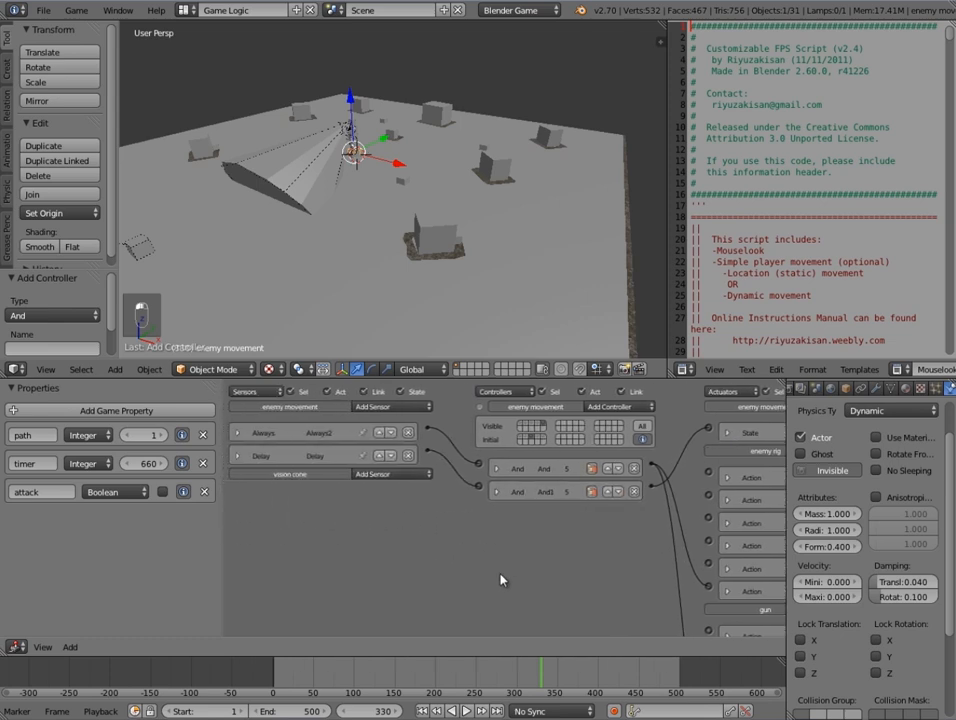
- Snap the 3D cursor to the scene's center and enlarge the 3D view in height and width
scroll(320, 160, up, 5)
scroll(362, 220, down, 5)
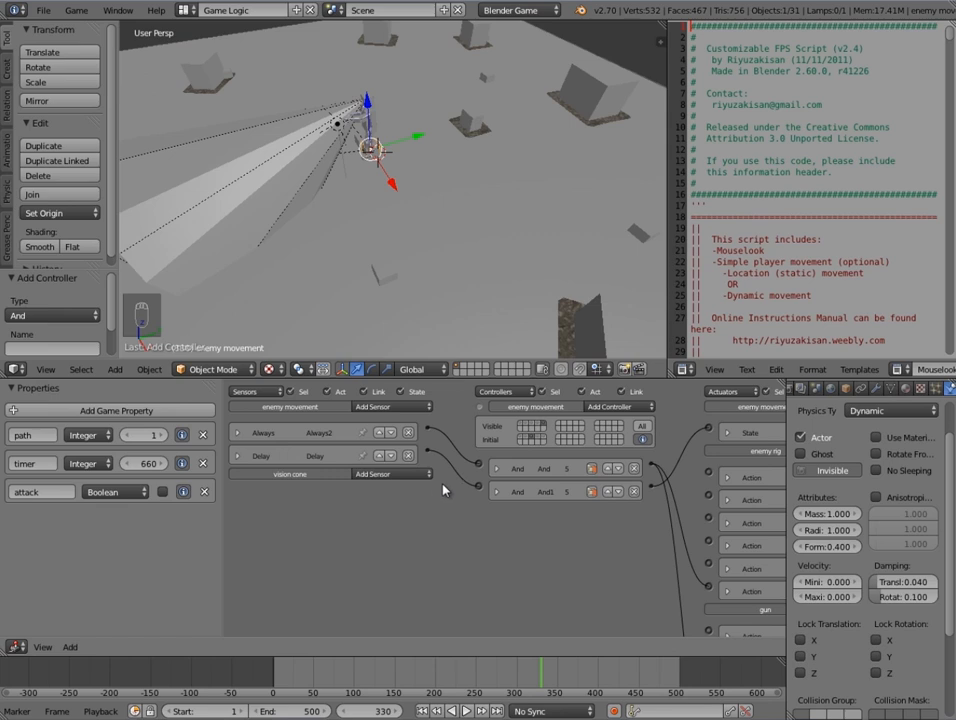
key(shift+s)
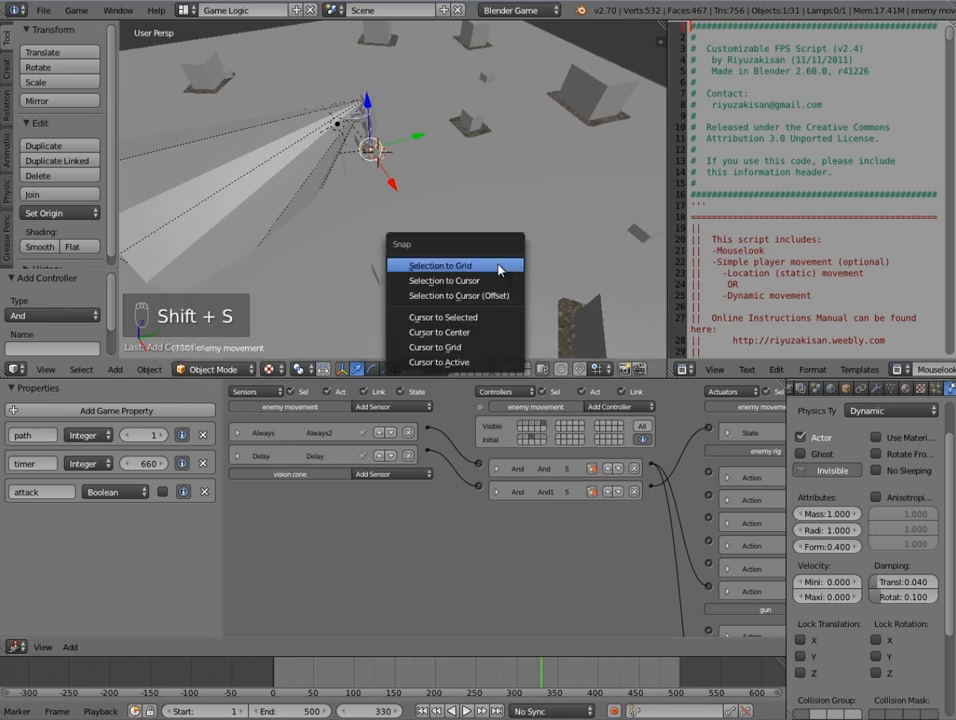
click(480, 332)
drag(452, 386, 454, 478)
drag(663, 308, 732, 314)
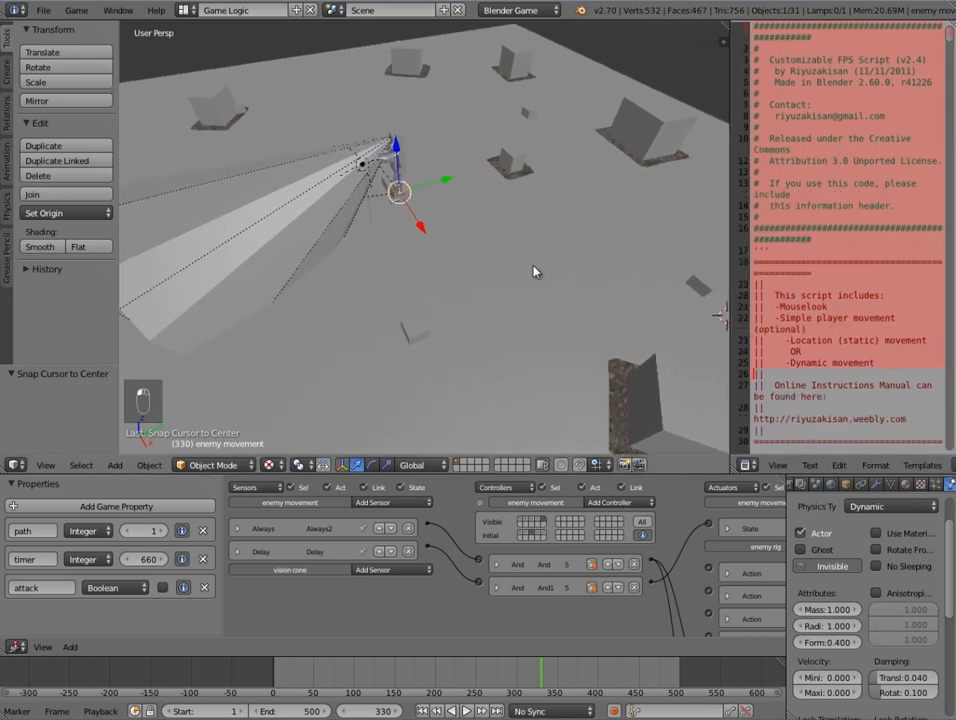
- Return the 3D cursor to the scene's center and add a cube there
scroll(424, 156, up, 4)
scroll(496, 203, down, 1)
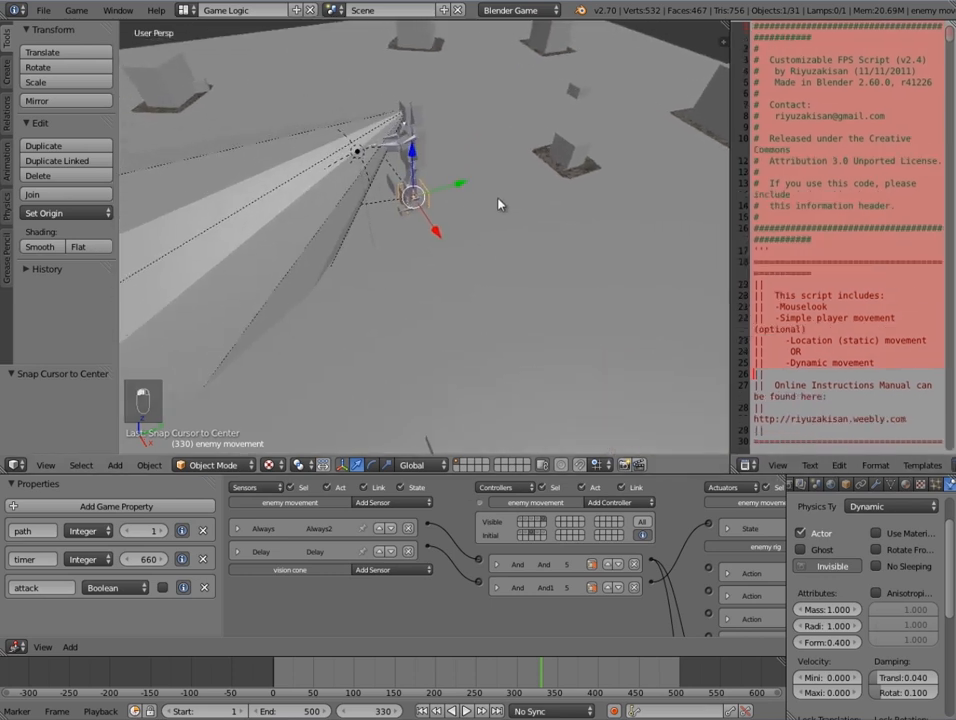
key(shift+s)
click(476, 260)
key(shift+a)
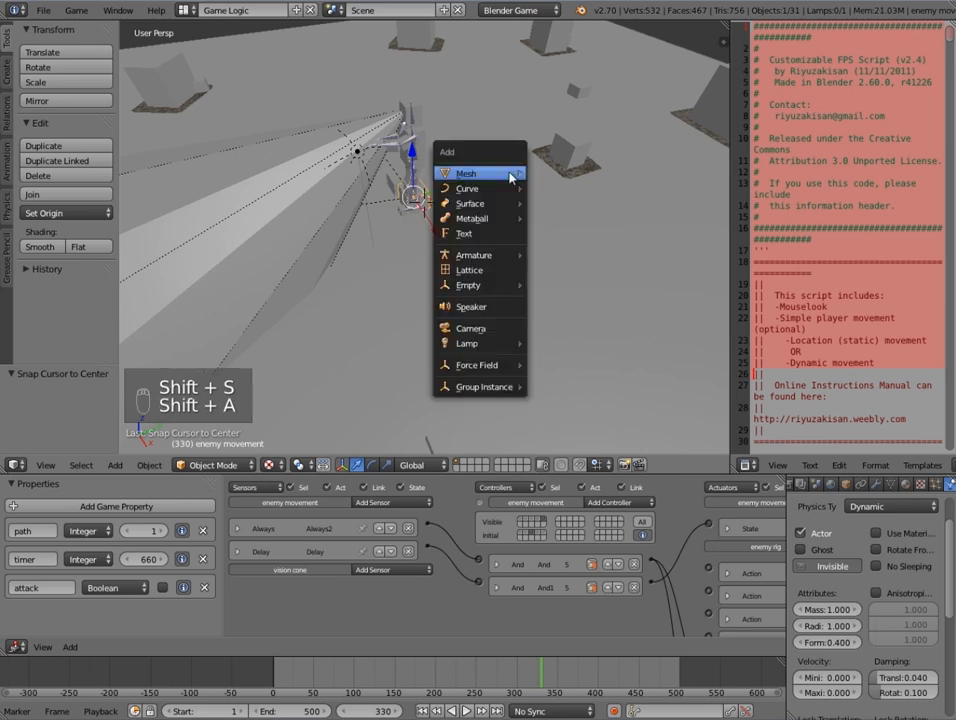
mouse_move(515, 174)
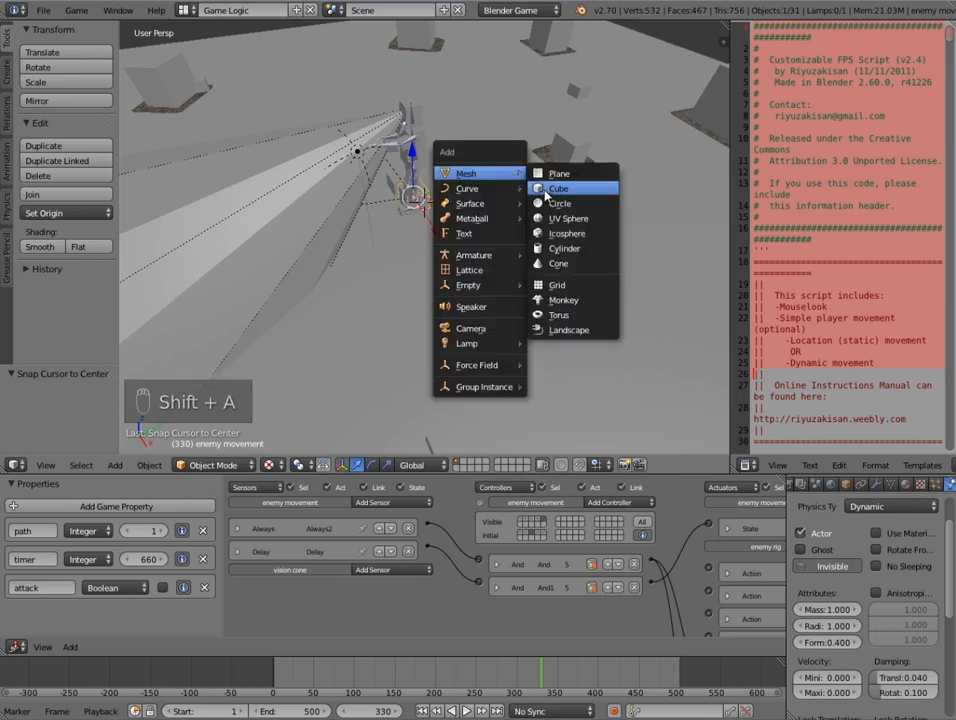
click(546, 192)
- Raise the cube to about Z 6.7 and move it away from the enemy to about X 7.9
scroll(451, 285, up, 3)
middle_drag(451, 279, 455, 215)
key(g)
key(z)
click(467, 133)
middle_drag(431, 108, 477, 159)
drag(453, 208, 524, 263)
- Scale the cube up uniformly by a factor of about 1.6
middle_drag(526, 265, 493, 213)
key(s)
click(512, 267)
middle_drag(503, 166, 445, 90)
scroll(447, 95, down, 3)
scroll(858, 561, up, 3)
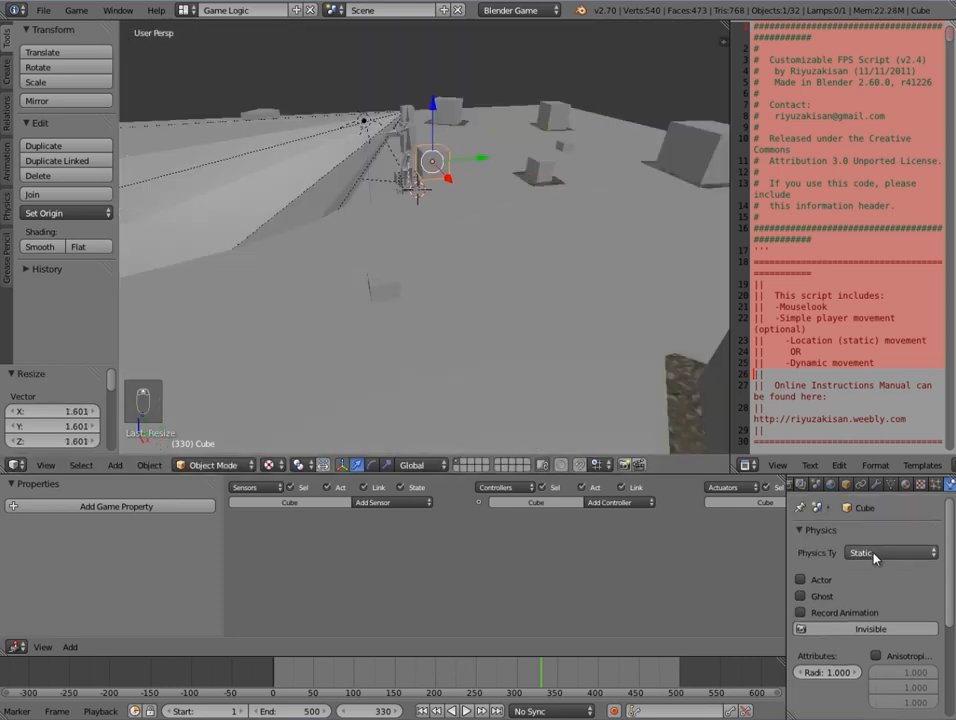
- Set the cube's physics type to Dynamic and enable Ghost
click(875, 556)
click(866, 505)
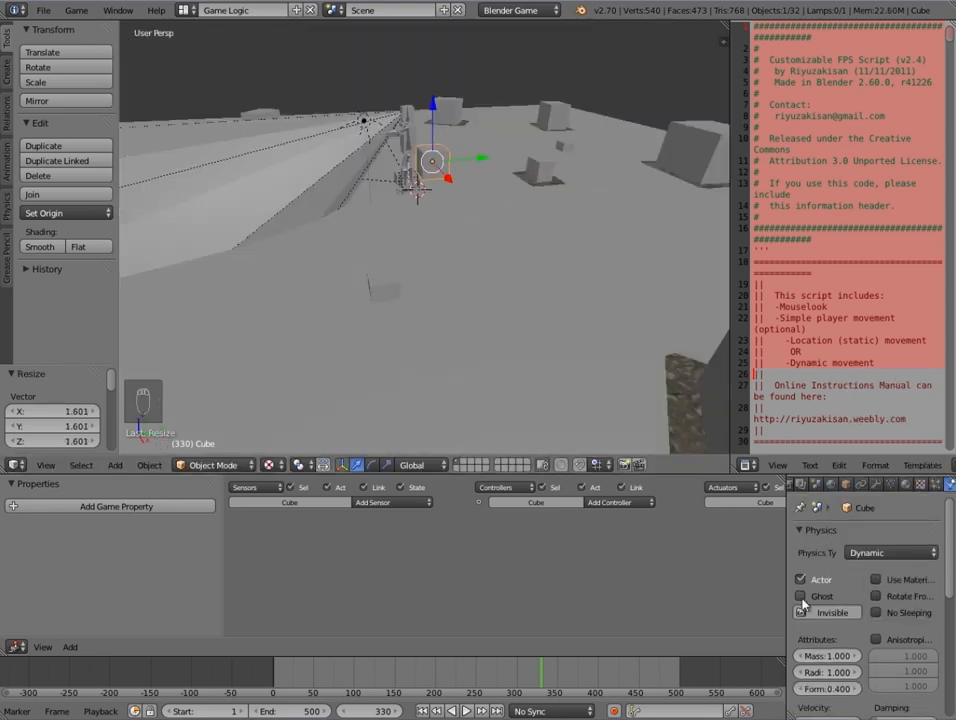
click(801, 597)
scroll(880, 650, down, 10)
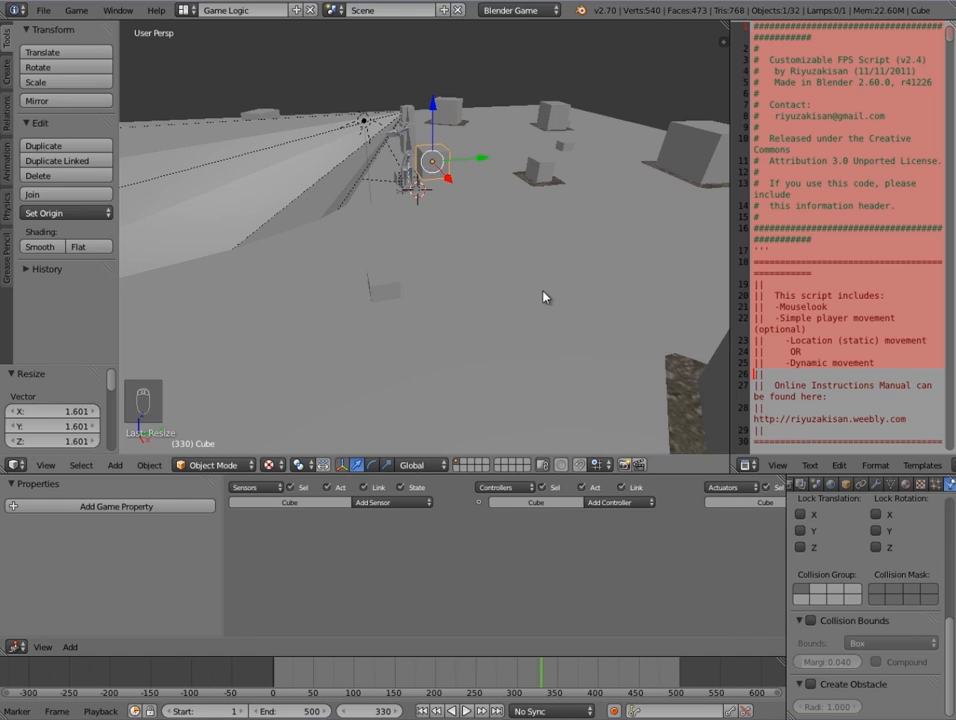
- Rename the new cube as "melee damage"
scroll(866, 695, up, 3)
middle_drag(480, 262, 524, 277)
scroll(524, 277, up, 5)
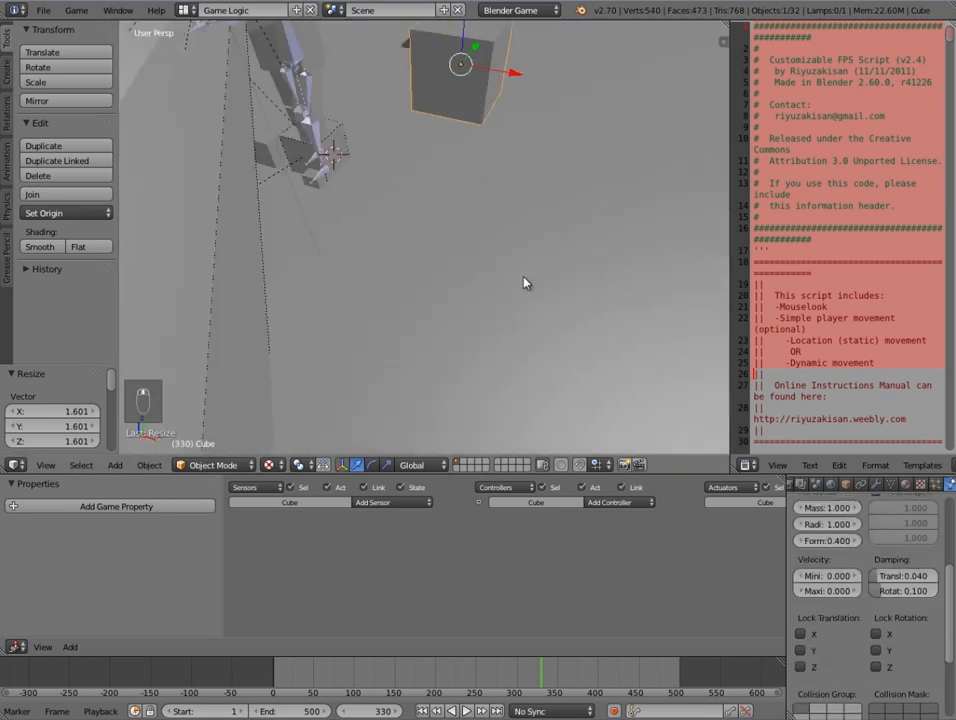
scroll(520, 298, down, 5)
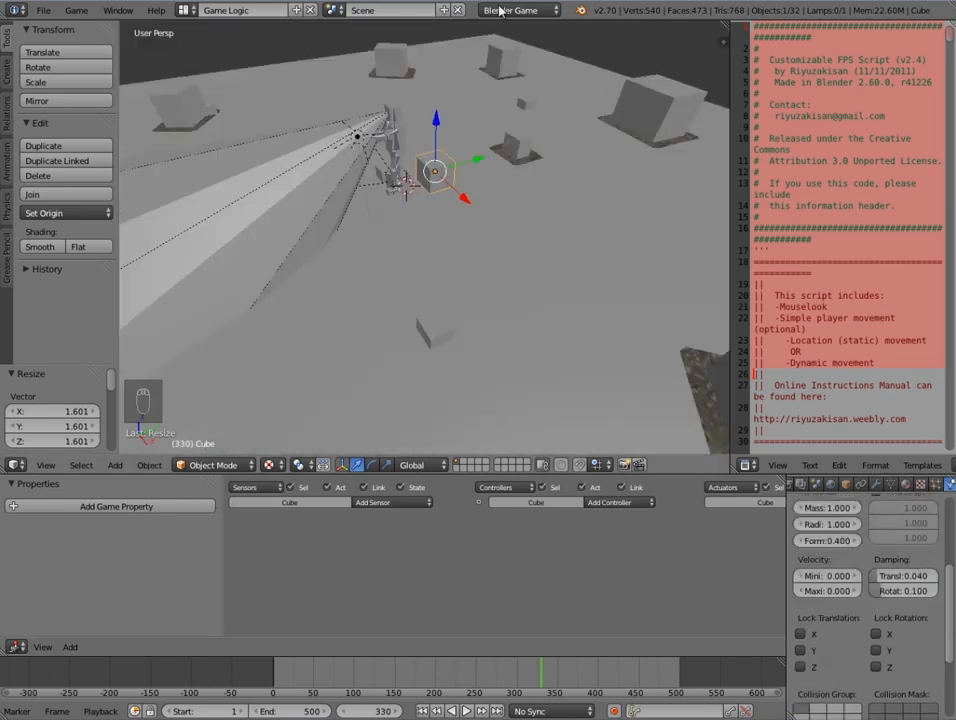
click(846, 485)
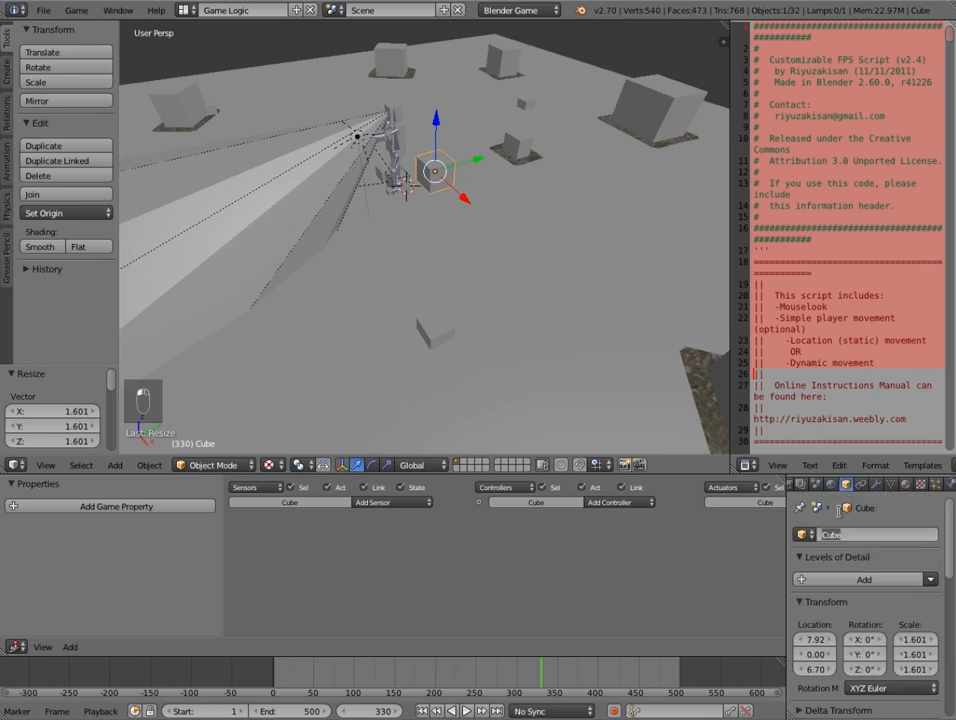
text(marker)
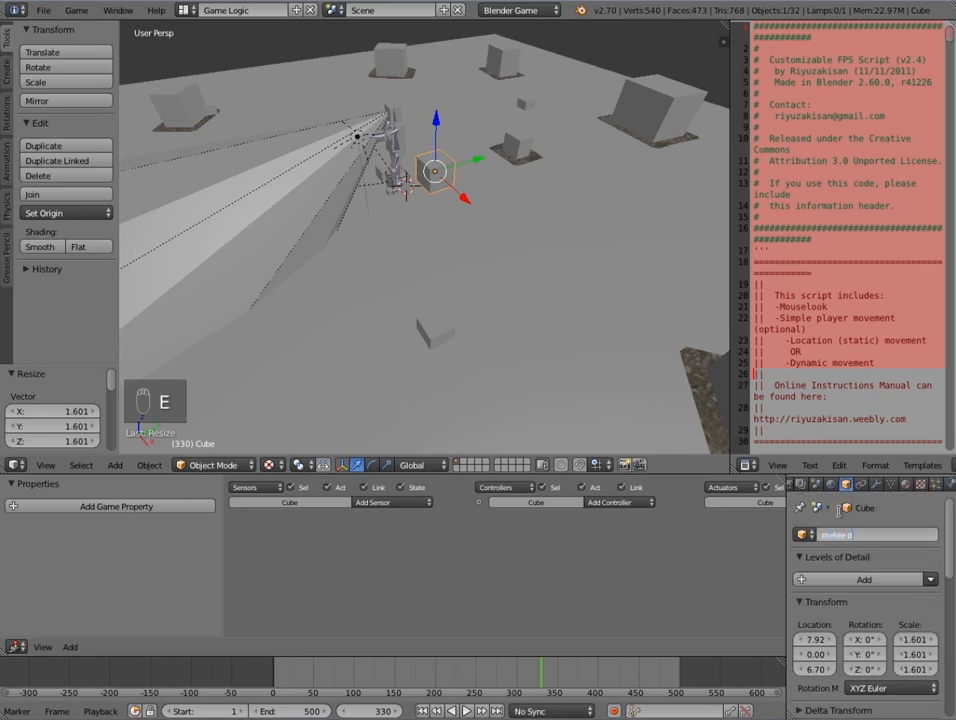
text(e)
key(Return)
- Add a Float game property named "melee" to the melee damage cube
click(47, 506)
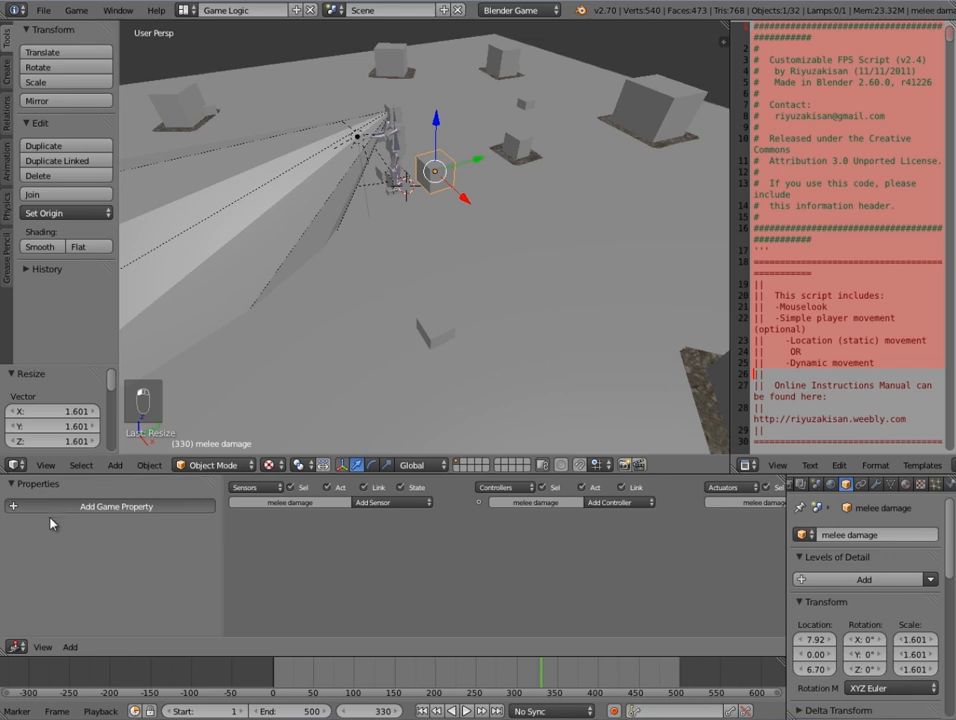
click(33, 530)
text(mele)
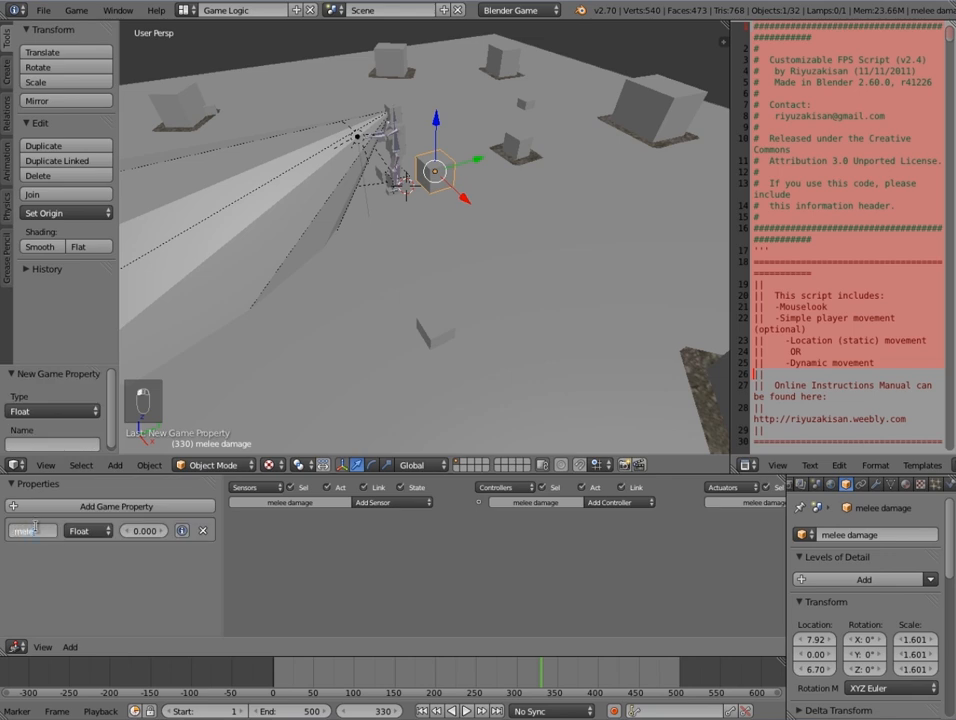
text(e)
key(Return)
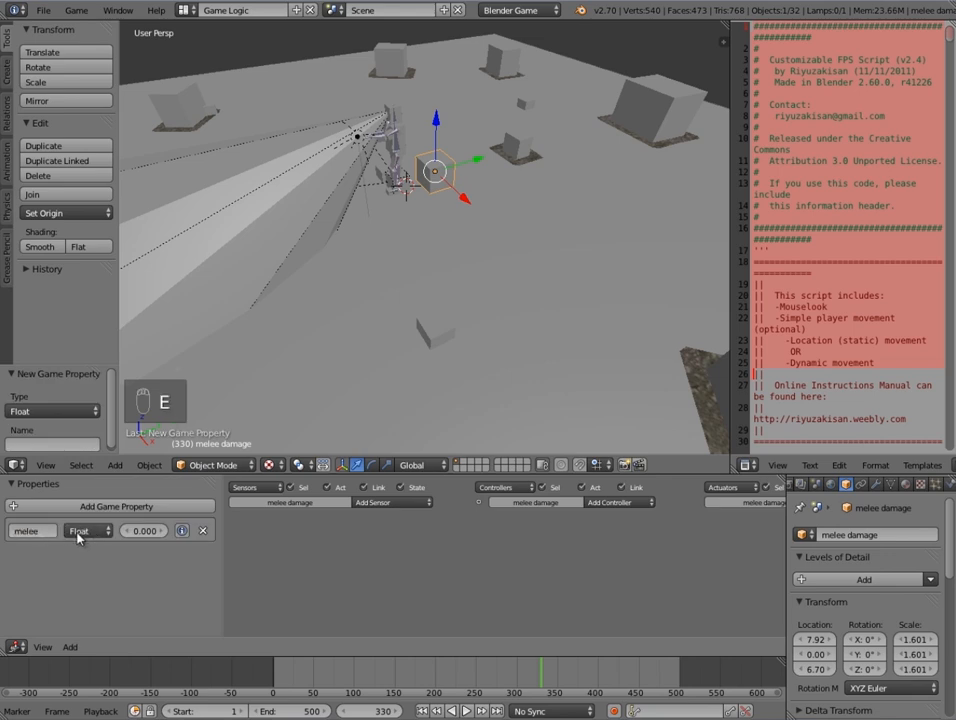
- Move the melee damage cube to the second layer
middle_drag(384, 365, 503, 287)
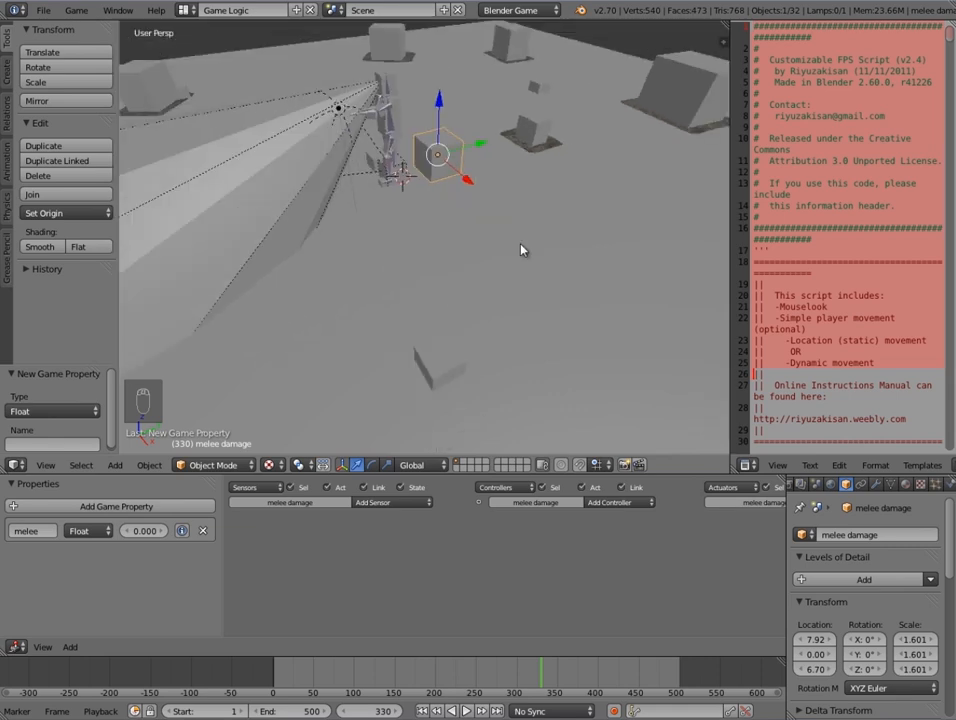
key(m)
key(2)
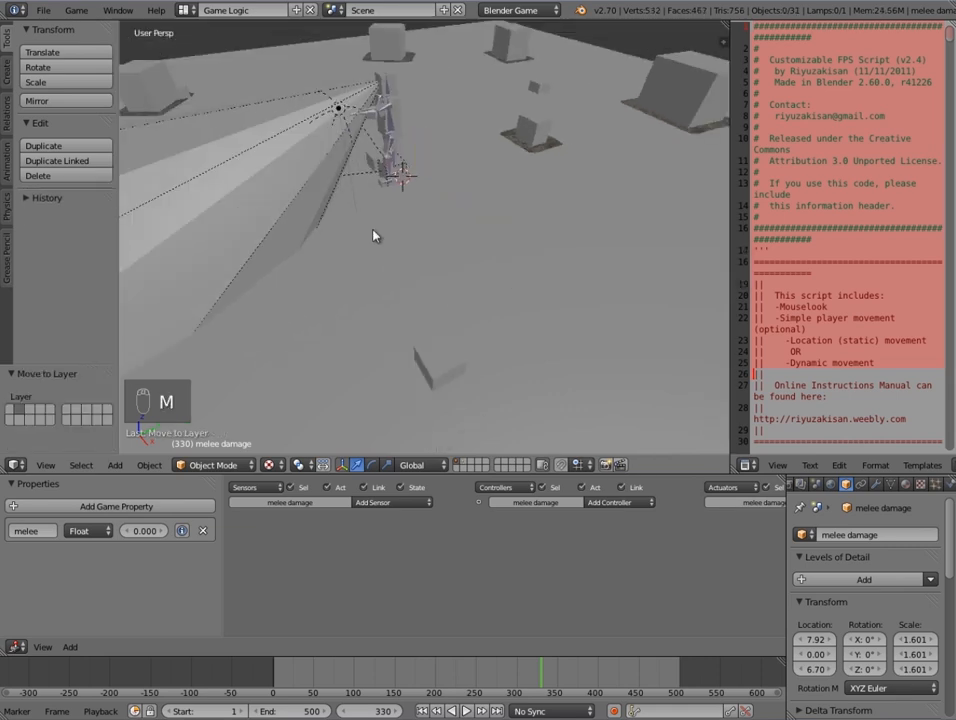
- Snap the 3D cursor to the scene's center and add an empty there
middle_drag(471, 184, 456, 259)
scroll(434, 291, up, 4)
middle_drag(484, 307, 437, 291)
key(shift+s)
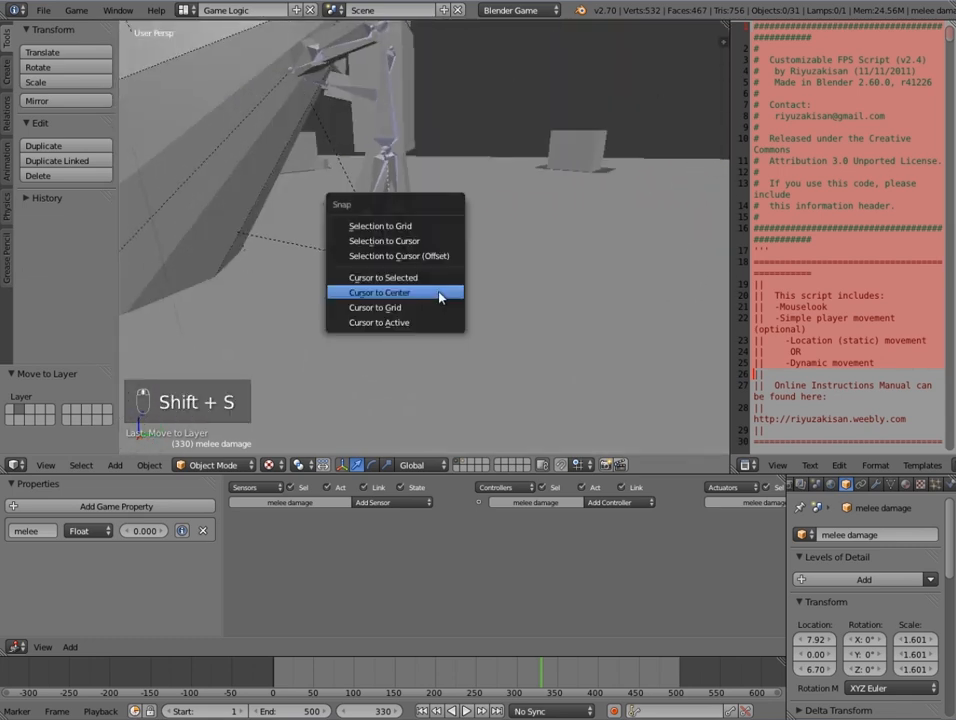
click(441, 293)
key(shift+a)
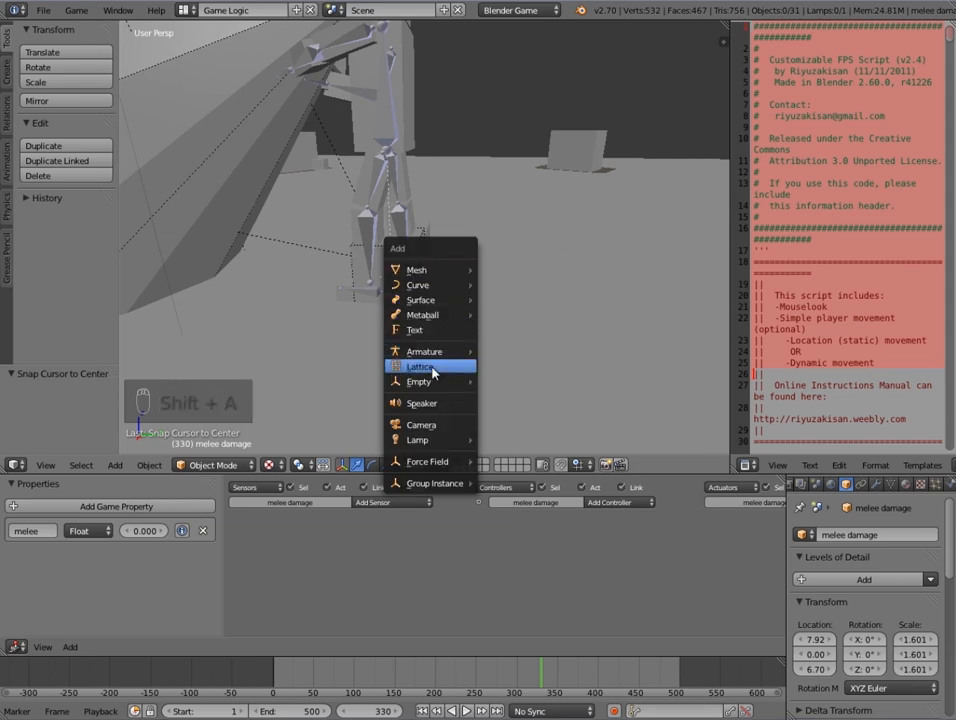
mouse_move(455, 382)
click(503, 385)
- Raise the empty and move it in front of the enemy, to about Y -2.31 and Z 3.92
key(g)
key(z)
click(470, 233)
middle_drag(470, 233, 484, 207)
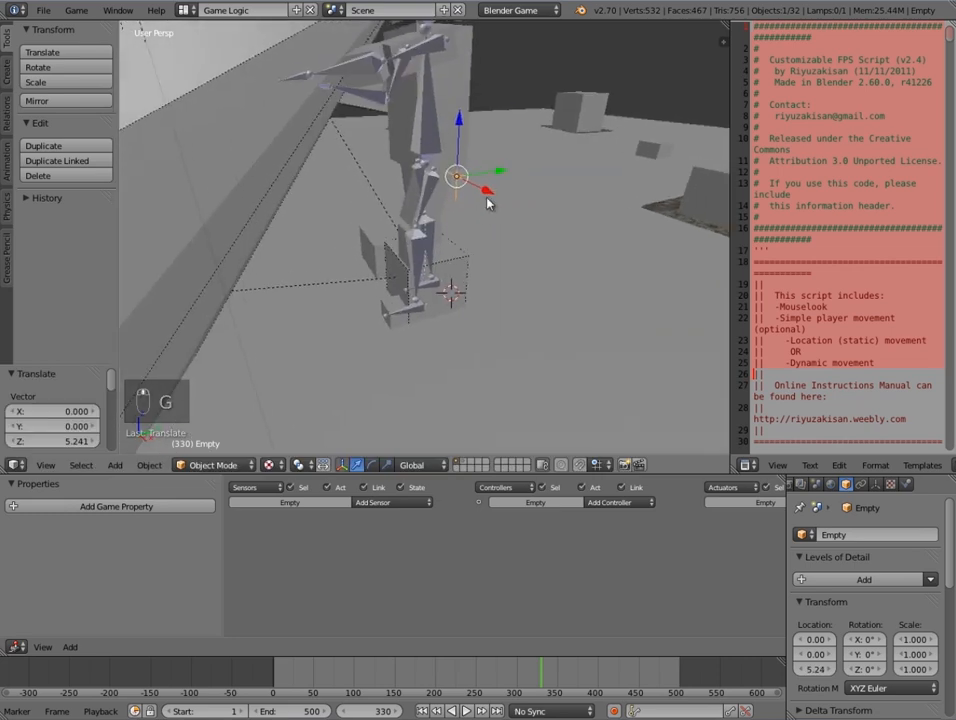
drag(500, 168, 434, 199)
middle_drag(455, 206, 465, 248)
key(g)
key(z)
click(466, 222)
drag(463, 250, 475, 251)
middle_drag(463, 263, 491, 243)
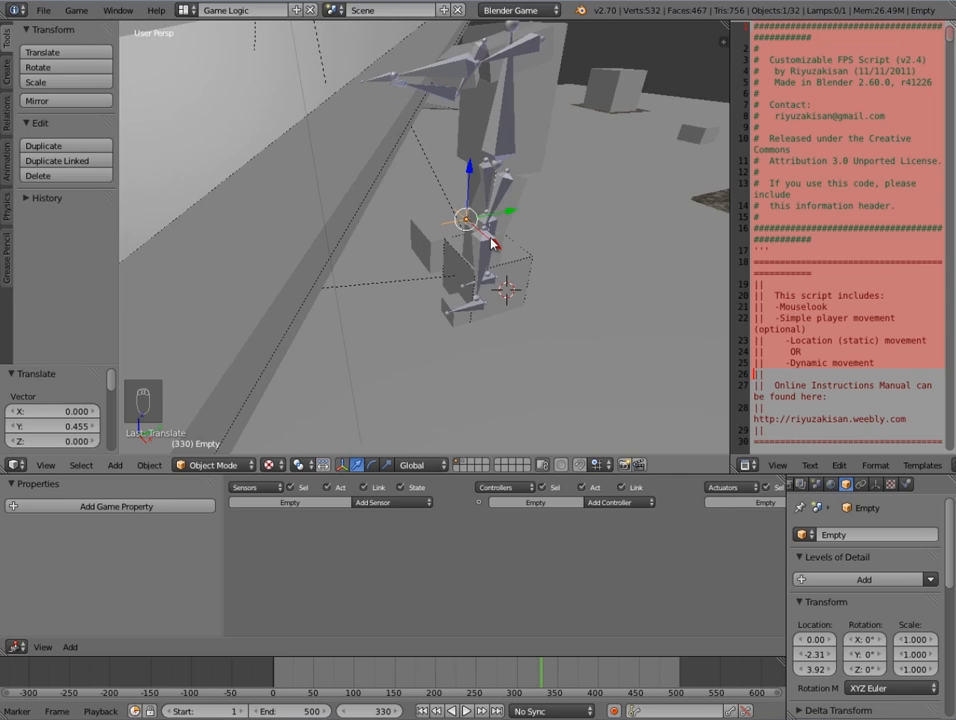
- Fine-tune the empty's position to about Y -2.50 and Z 3.62
drag(469, 172, 432, 287)
middle_drag(432, 287, 405, 318)
key(g)
click(425, 334)
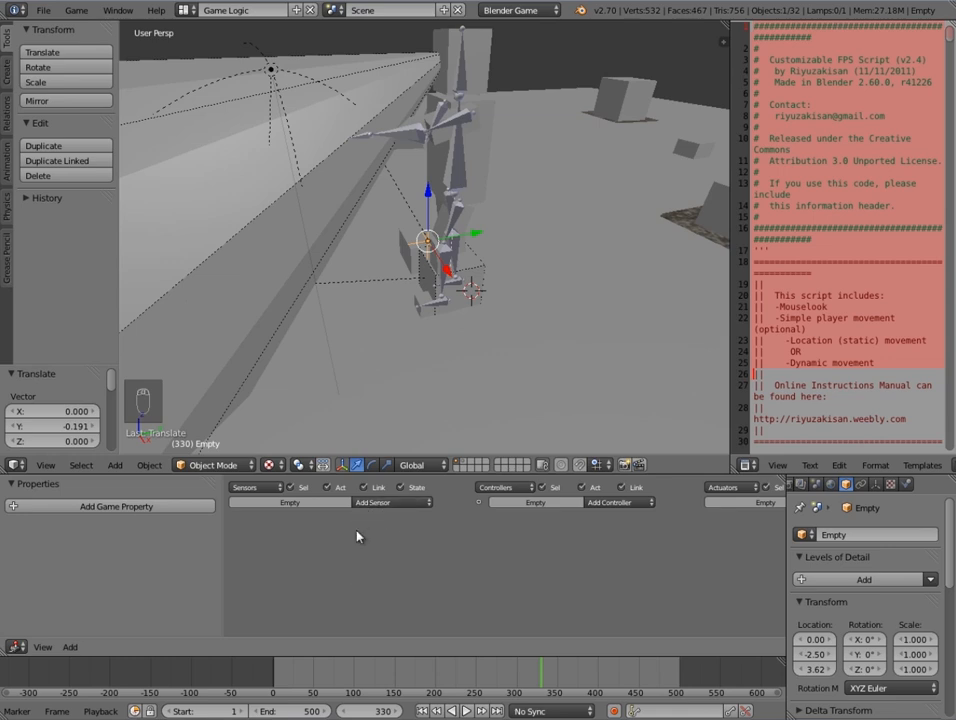
- Select the enemy movement object together with the empty and add an Edit Object actuator to the empty
middle_drag(506, 292, 446, 297)
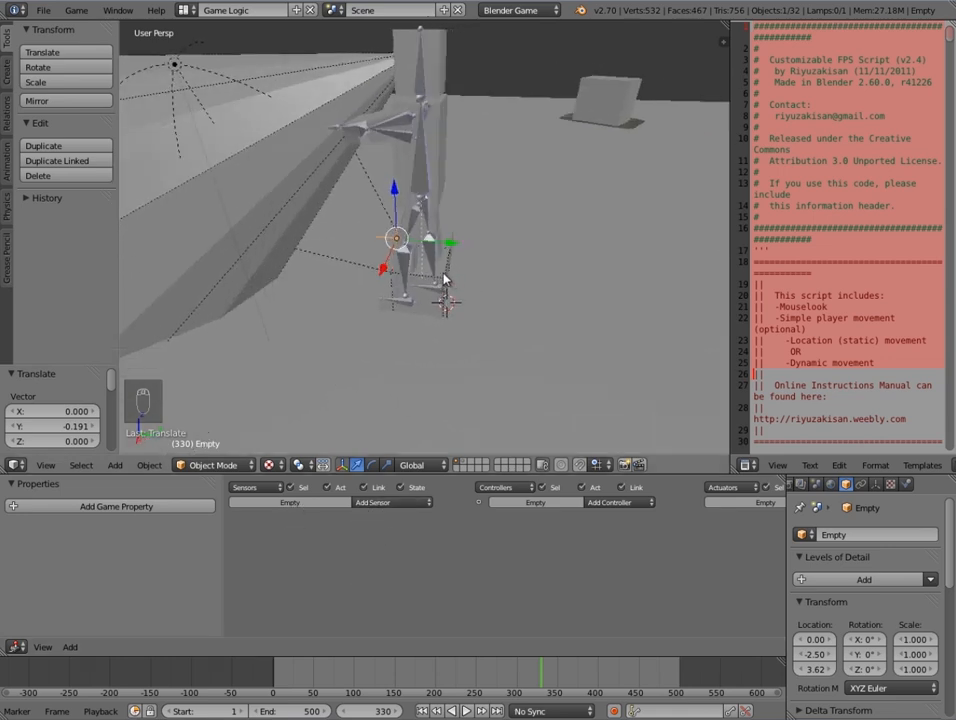
right_click(444, 285)
scroll(459, 548, down, 2)
middle_drag(460, 548, 450, 544)
middle_drag(731, 536, 721, 538)
click(718, 533)
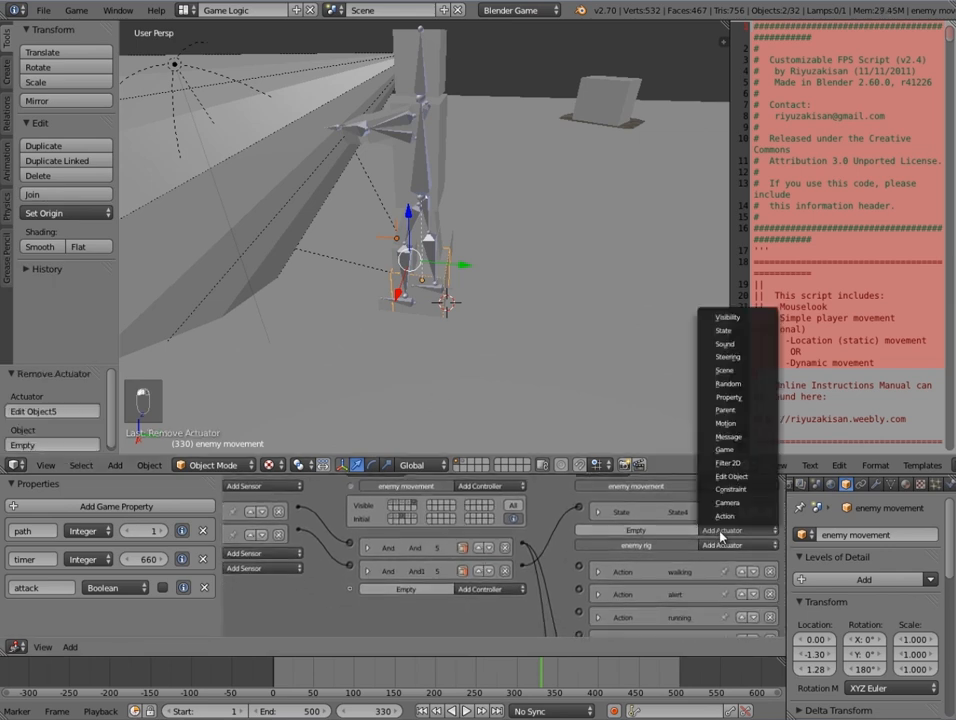
click(731, 477)
- Connect the enemy movement's And1 controller to the empty's new Edit Object actuator
scroll(492, 589, down, 2)
middle_drag(569, 585, 535, 551)
scroll(498, 553, up, 2)
middle_drag(422, 534, 436, 546)
middle_drag(582, 555, 520, 549)
drag(531, 534, 587, 521)
- Name the empty's Edit Object actuator "melee"
click(703, 524)
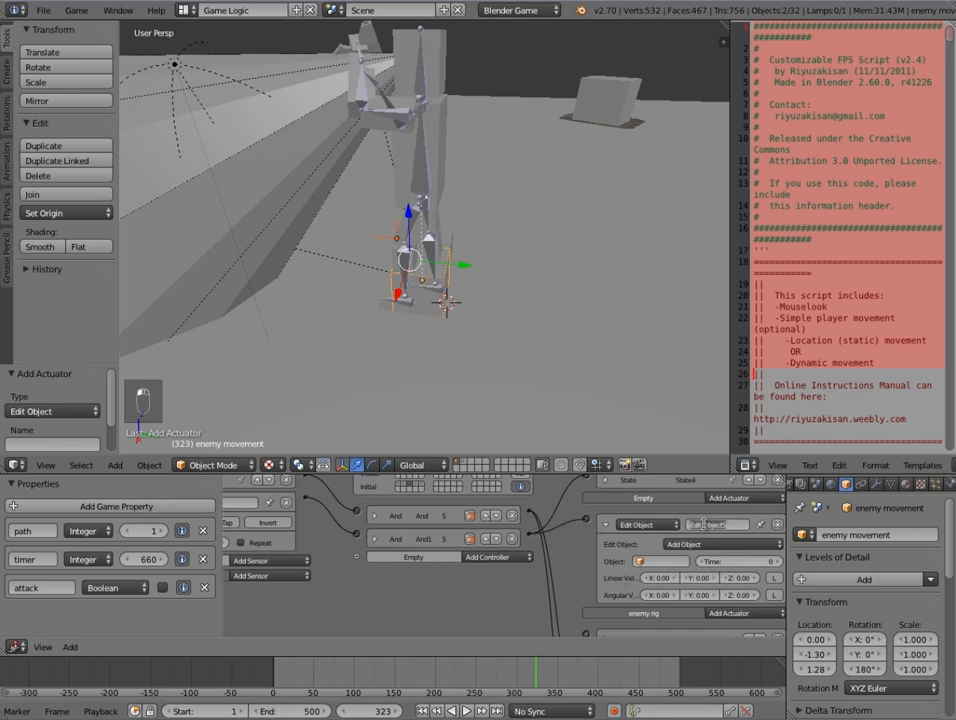
text(en)
text(lee)
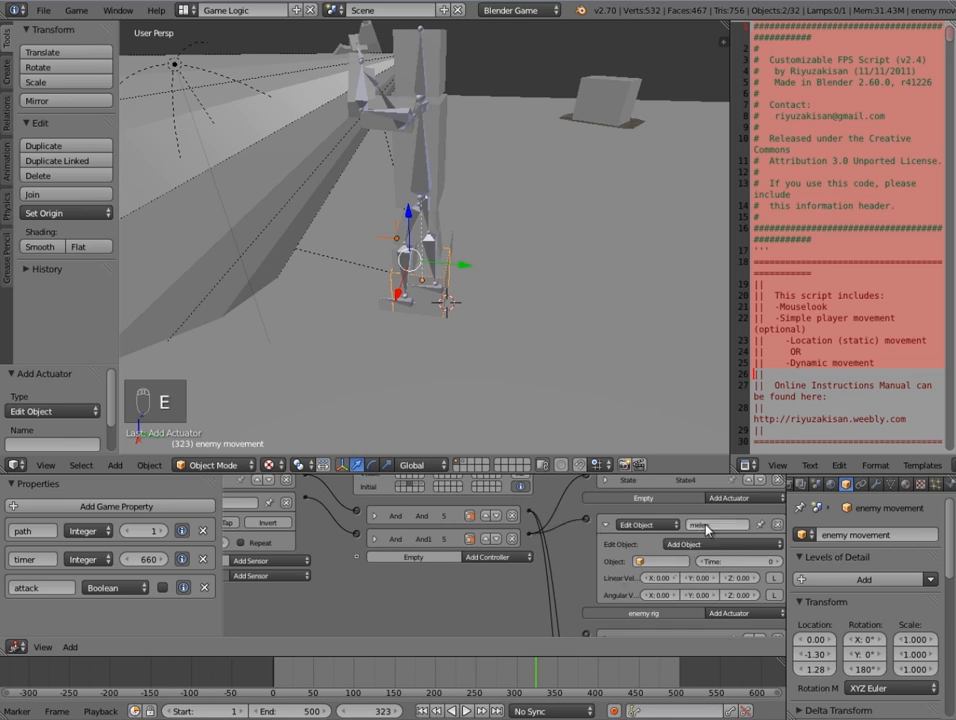
- Make the melee actuator add the "melee damage" object with a time of 10
click(652, 561)
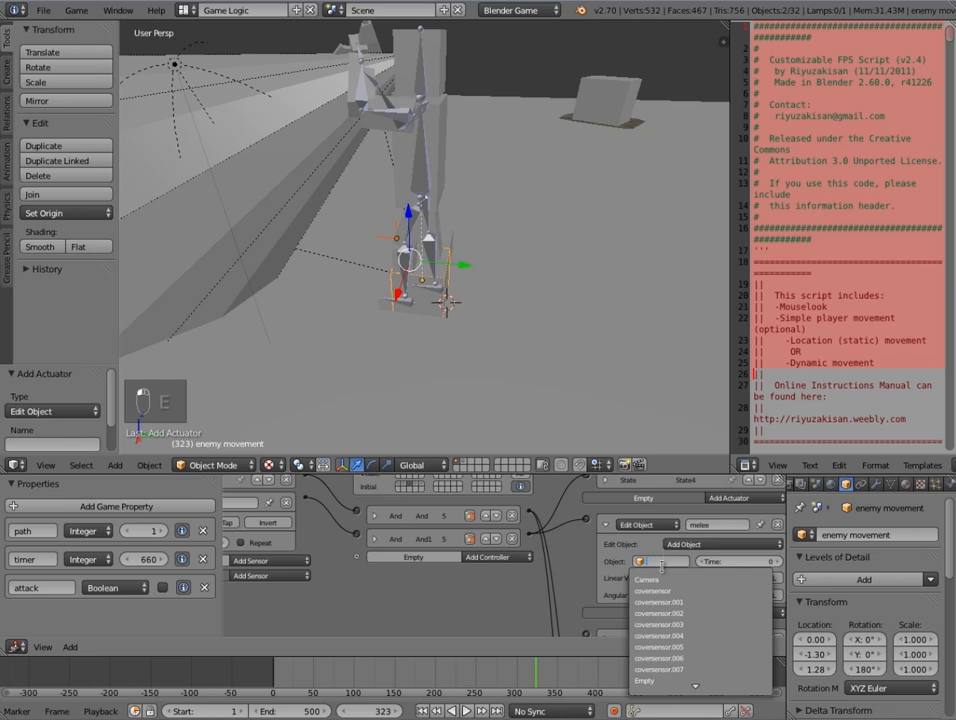
scroll(683, 685, down, 6)
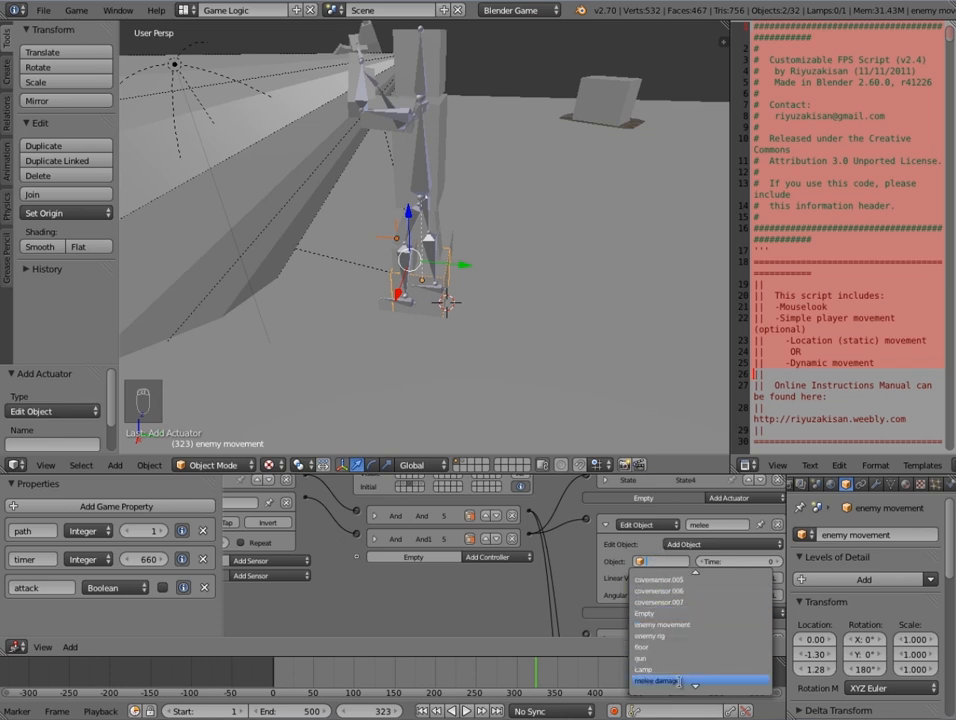
click(677, 680)
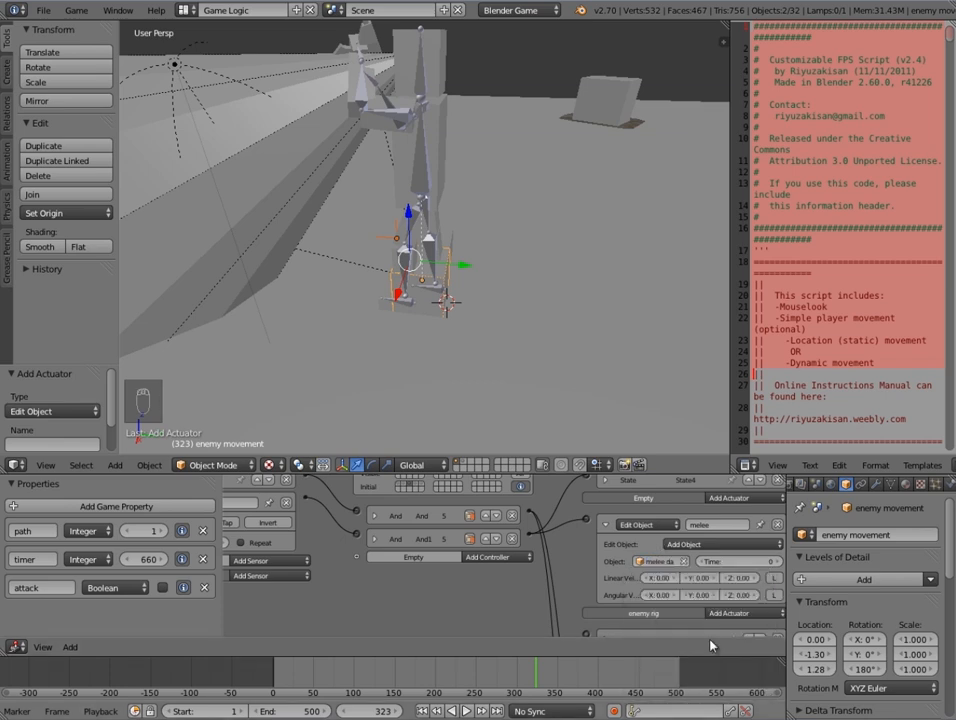
click(739, 562)
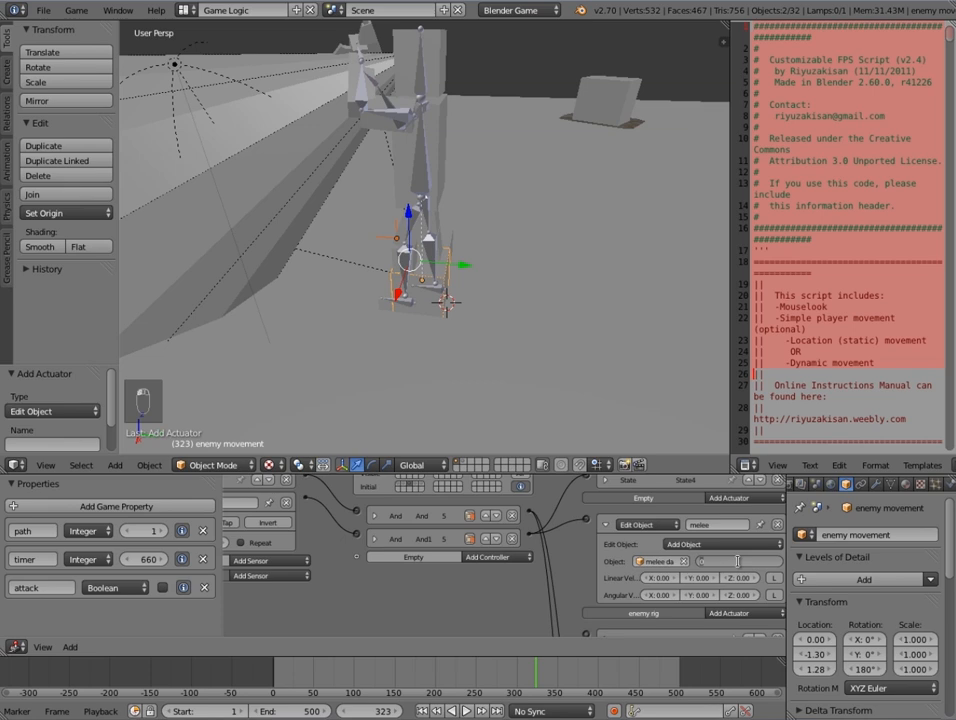
text(10)
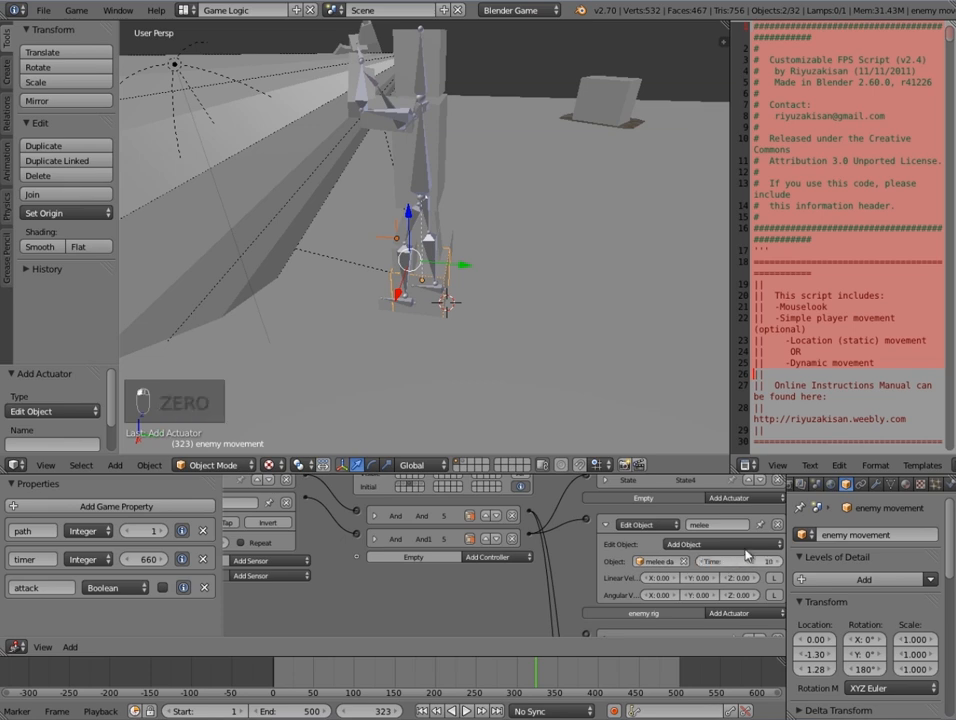
- Select the empty with Local transform orientation and give its melee actuator a local linear velocity of Y -0.10
click(572, 442)
scroll(411, 308, up, 3)
middle_drag(411, 308, 503, 300)
right_click(450, 238)
click(419, 466)
click(423, 430)
middle_drag(657, 541, 651, 570)
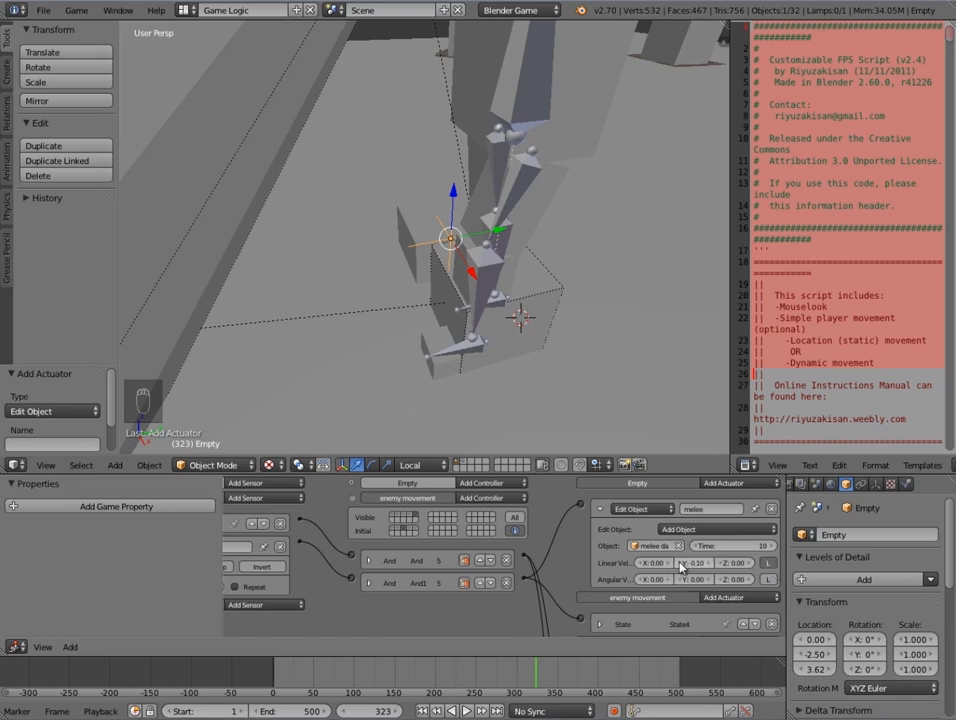
- Parent the empty to the enemy movement object using the Object option, leaving nothing selected
scroll(361, 250, down, 4)
middle_drag(450, 286, 422, 250)
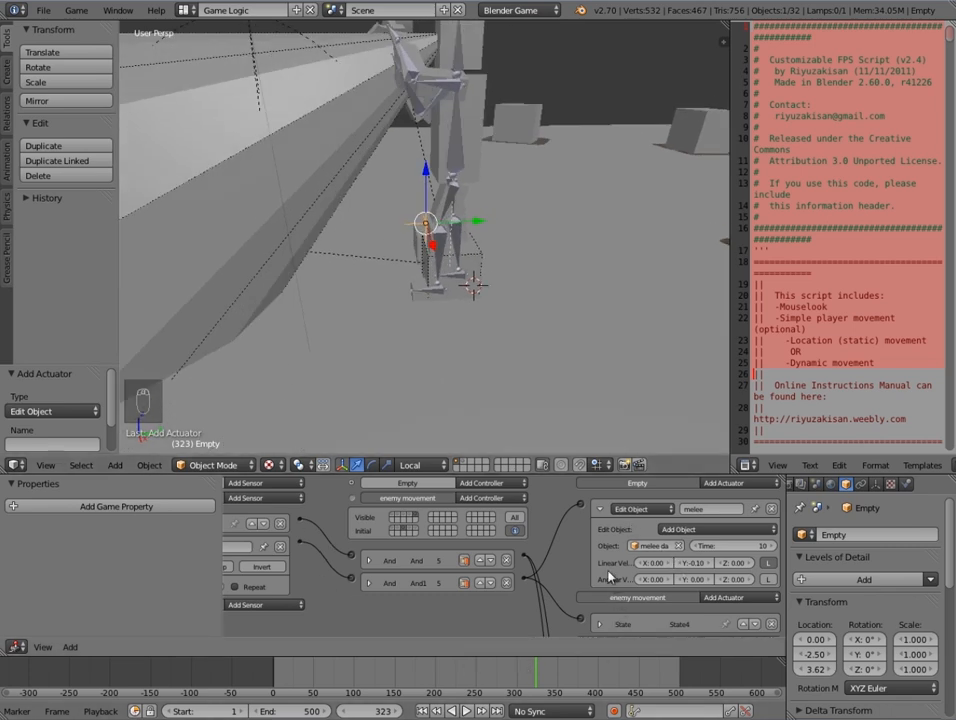
middle_drag(449, 300, 476, 222)
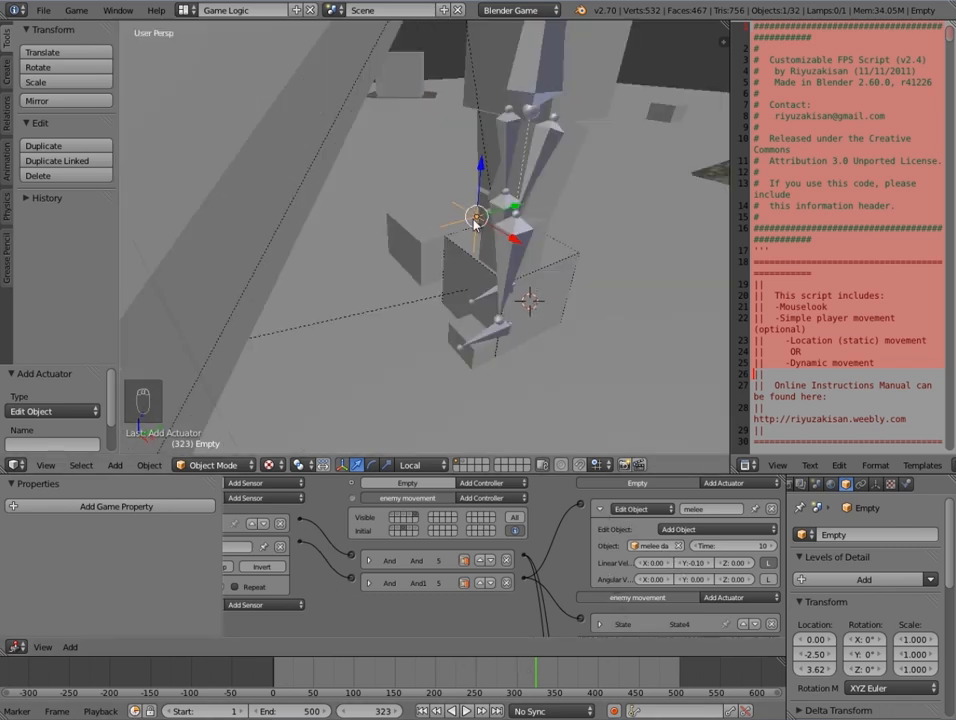
right_click(557, 271)
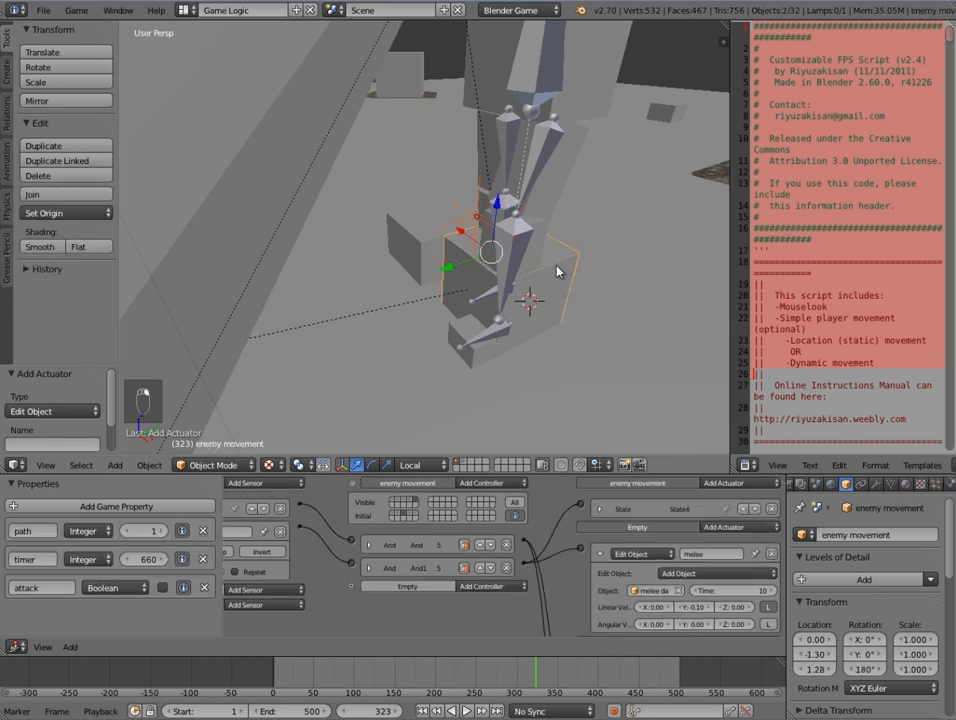
key(ctrl+p)
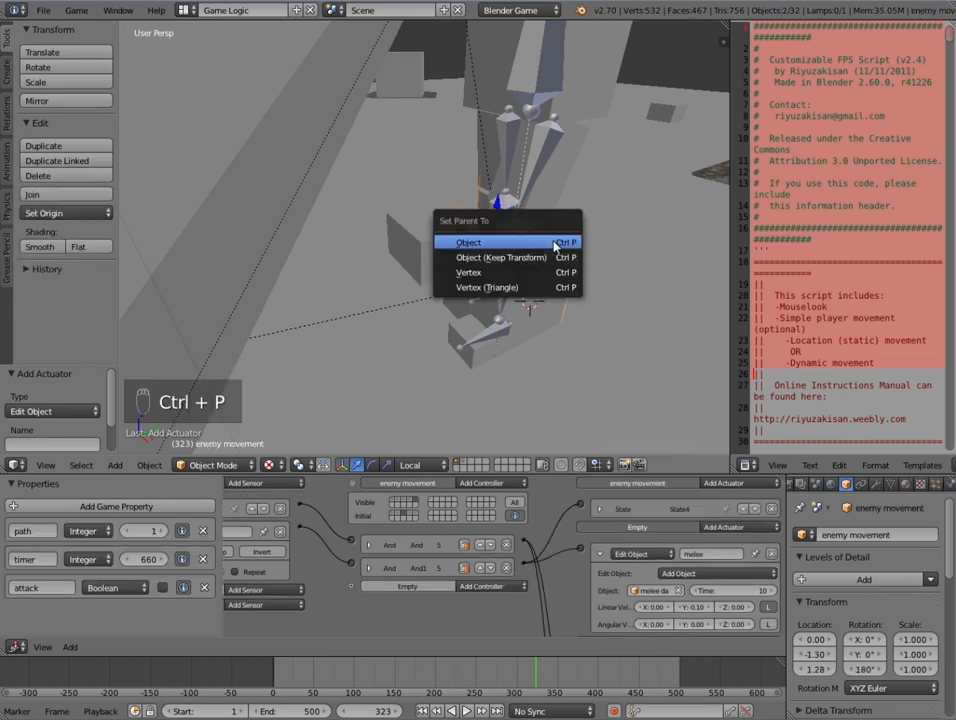
click(559, 242)
key(a)
- Collapse the melee Edit Object actuator and the Delay sensor in the logic bricks
click(600, 554)
middle_drag(418, 580, 546, 600)
scroll(404, 450, down, 3)
scroll(404, 448, down, 2)
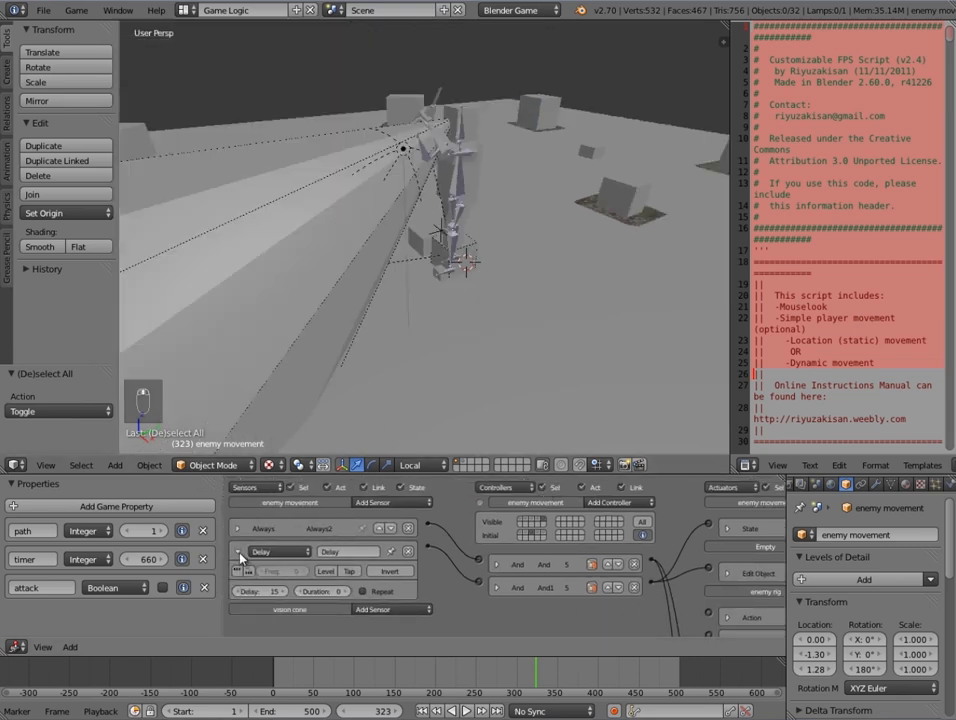
click(238, 551)
- Run the game, walk the player around the enemy to test its melee attack, and end the test
key(p)
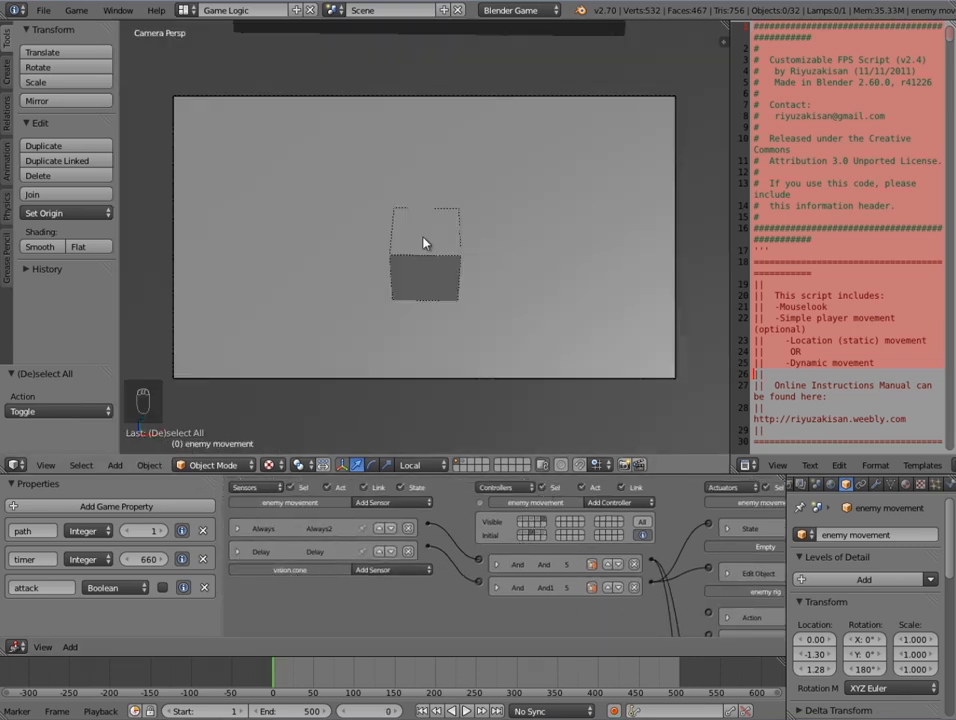
key(w)
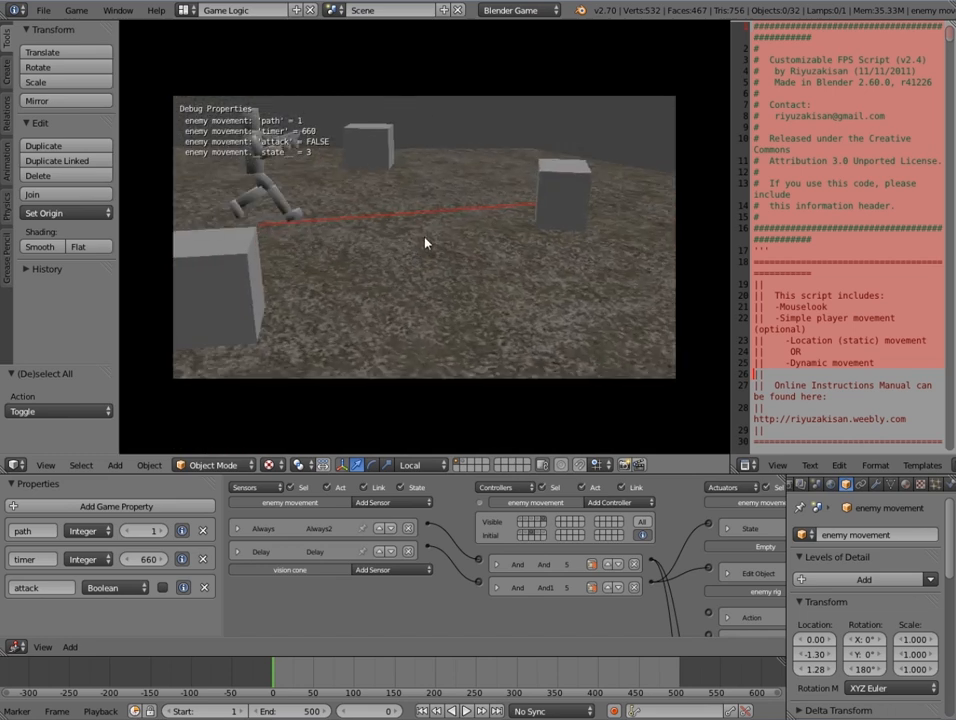
key(d)
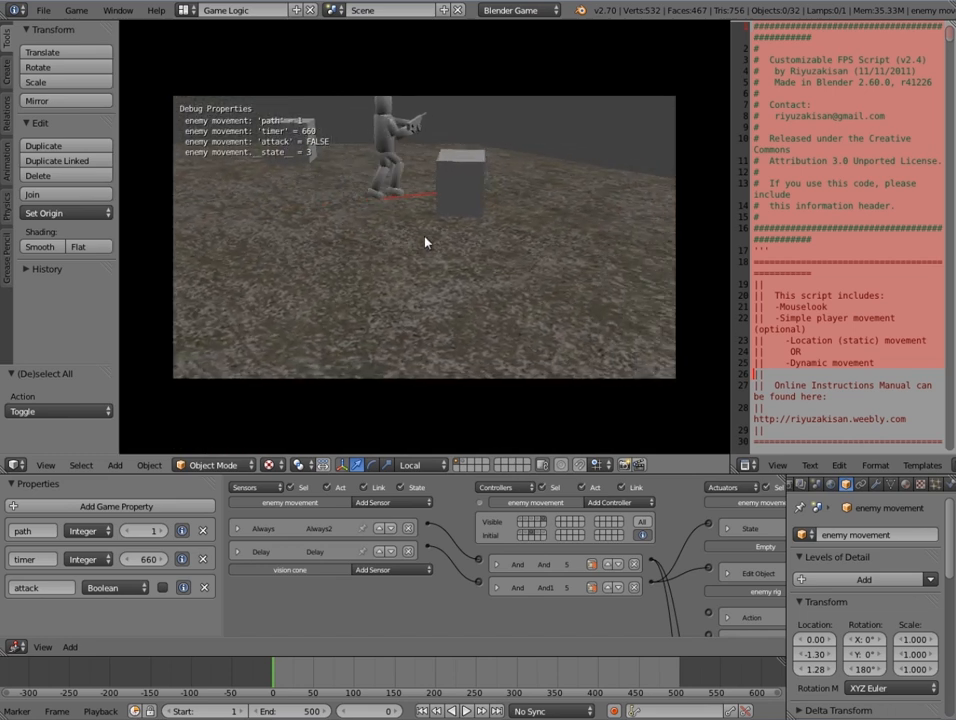
key(w)
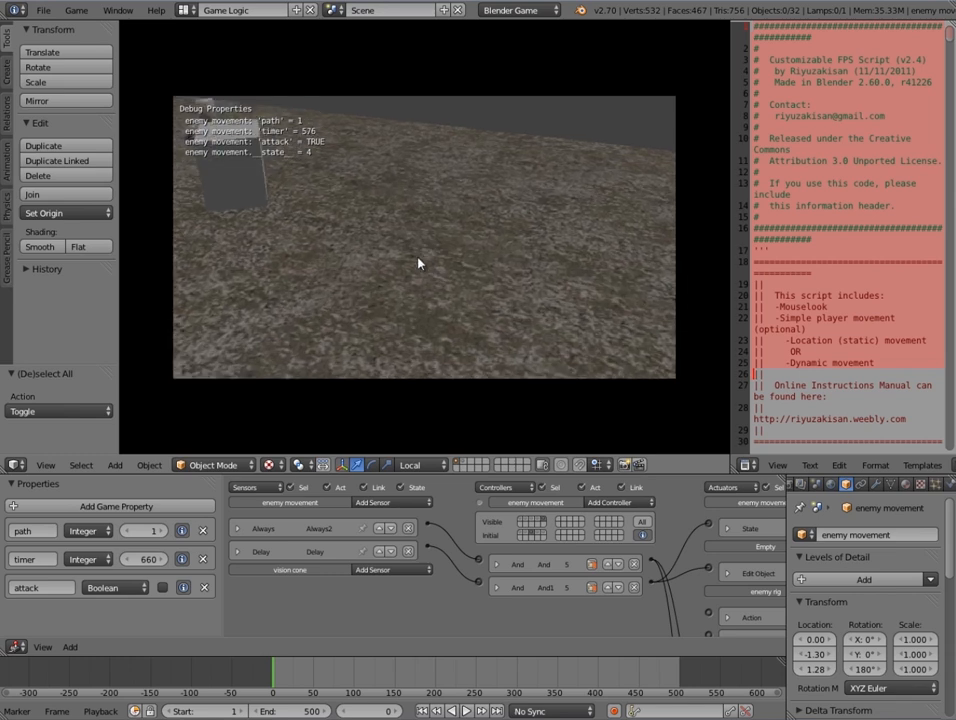
key(w)
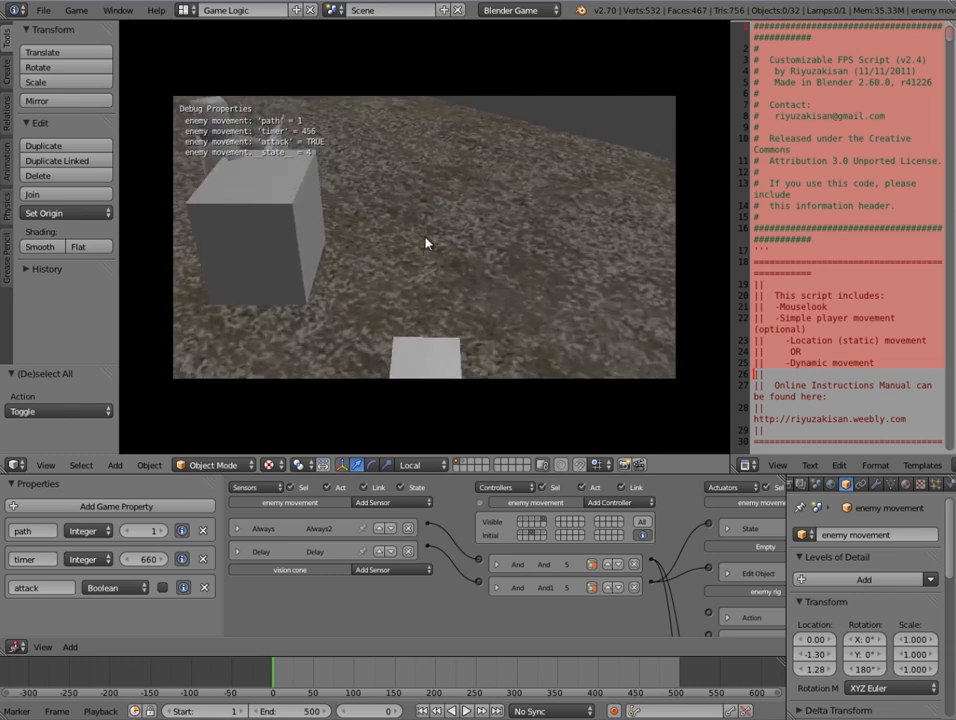
key(d)
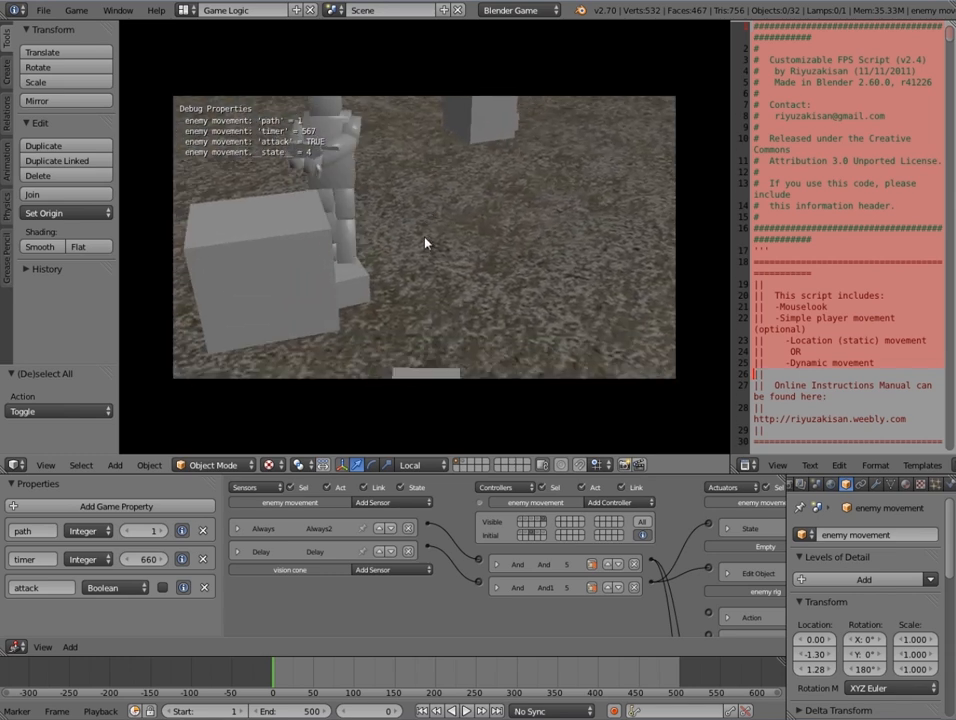
key(d)
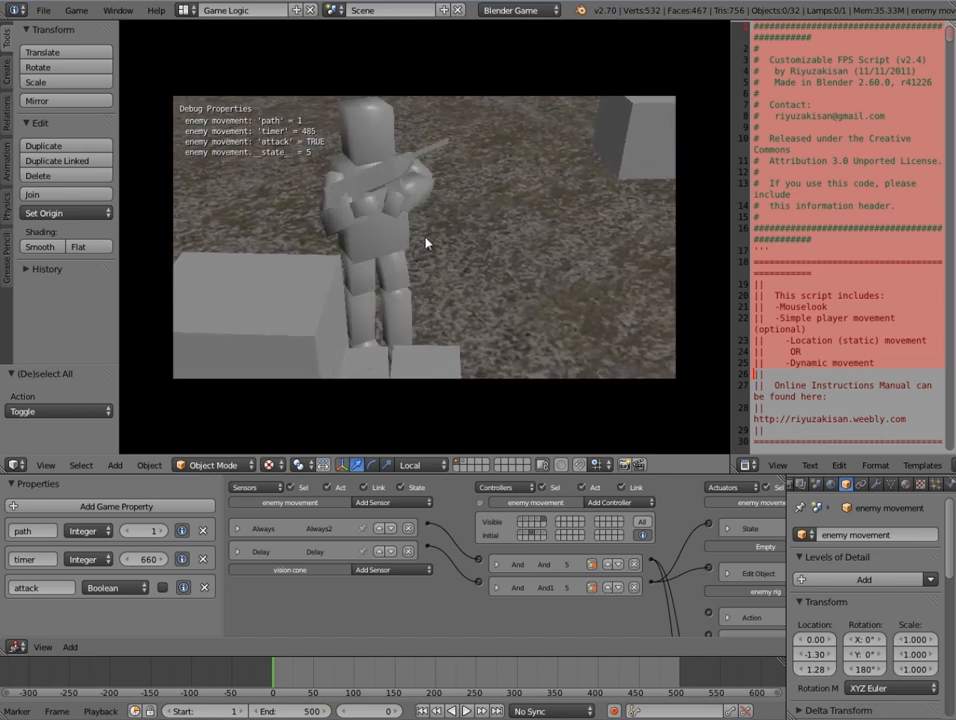
key(a)
key(Escape)
- Move the empty about -0.31 along its local Y axis and briefly run the game
middle_drag(454, 271, 449, 187)
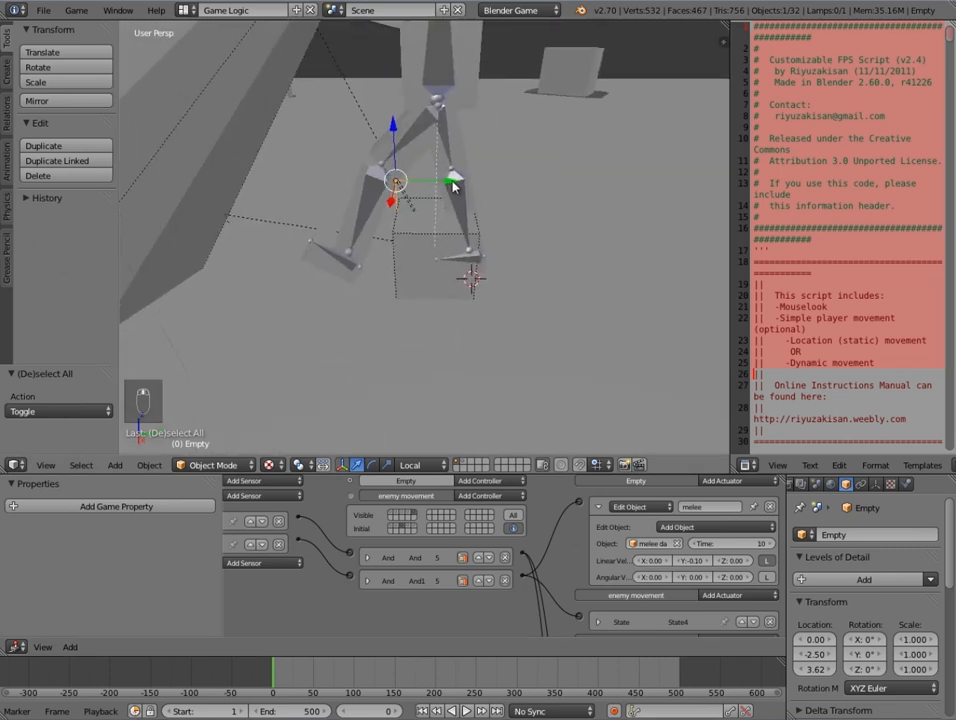
drag(450, 184, 438, 184)
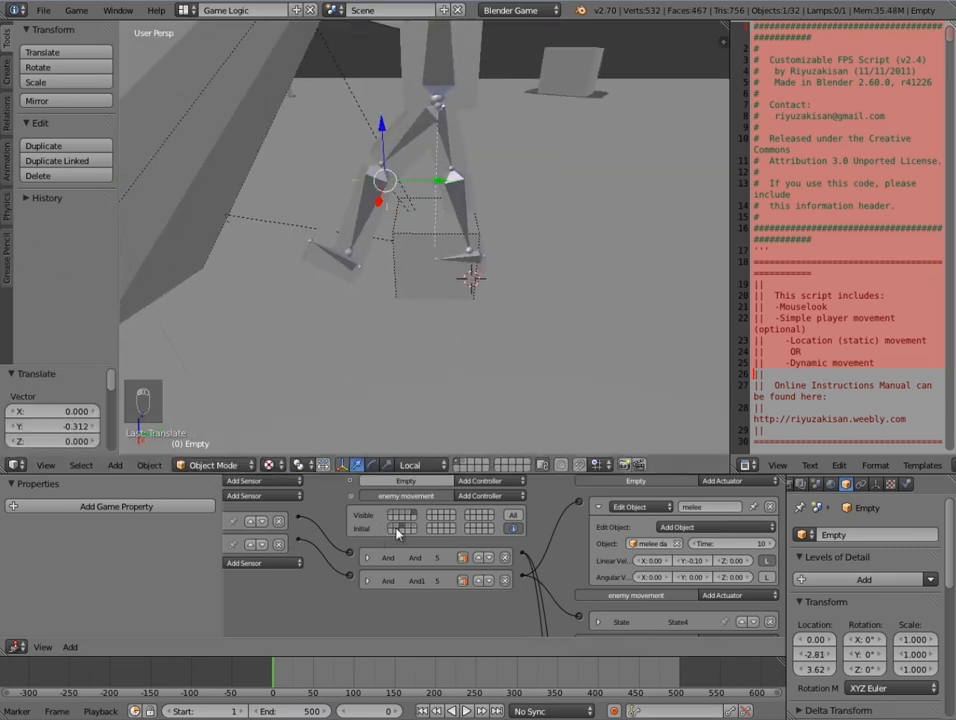
key(p)
key(Escape)
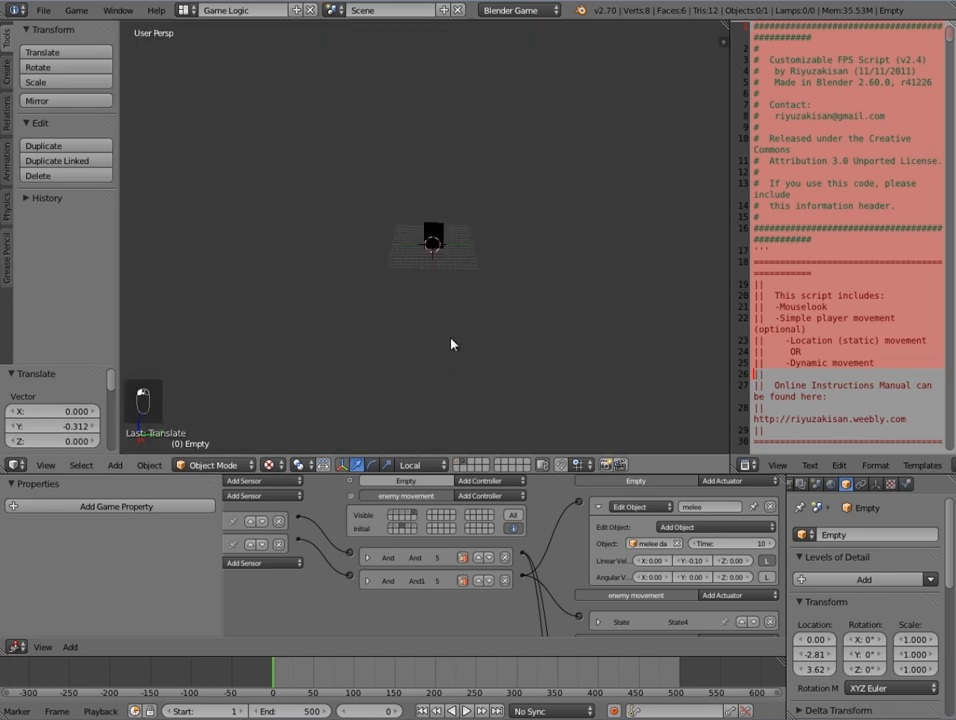
- Enable Box collision bounds in the physics settings of the melee damage cube and return to the main scene layer
right_click(441, 240)
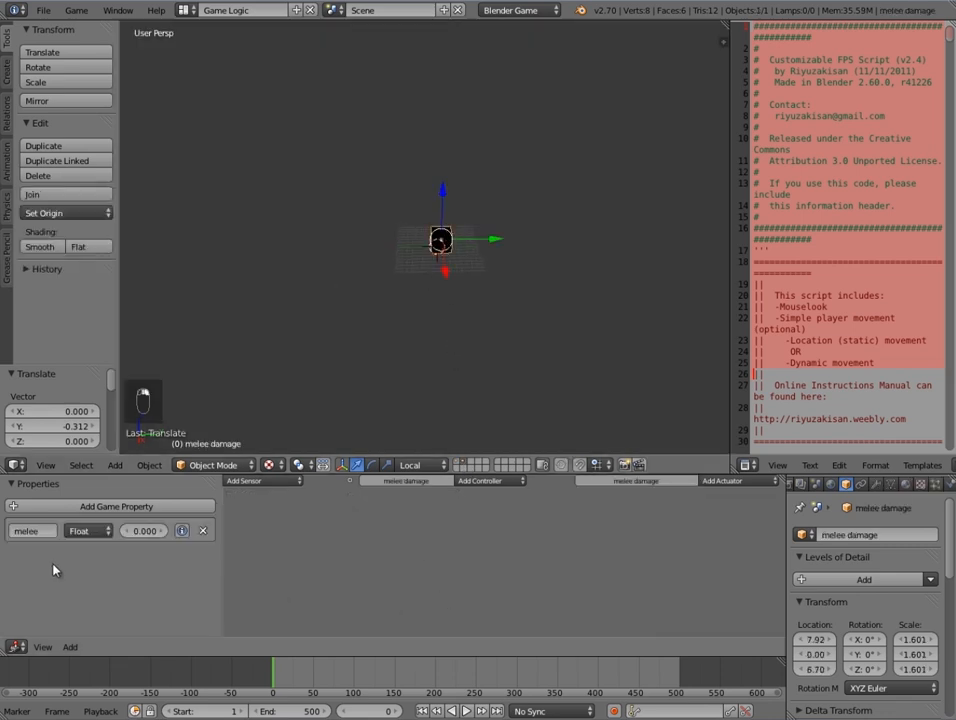
middle_drag(946, 484, 890, 484)
click(892, 487)
scroll(796, 619, down, 5)
click(811, 621)
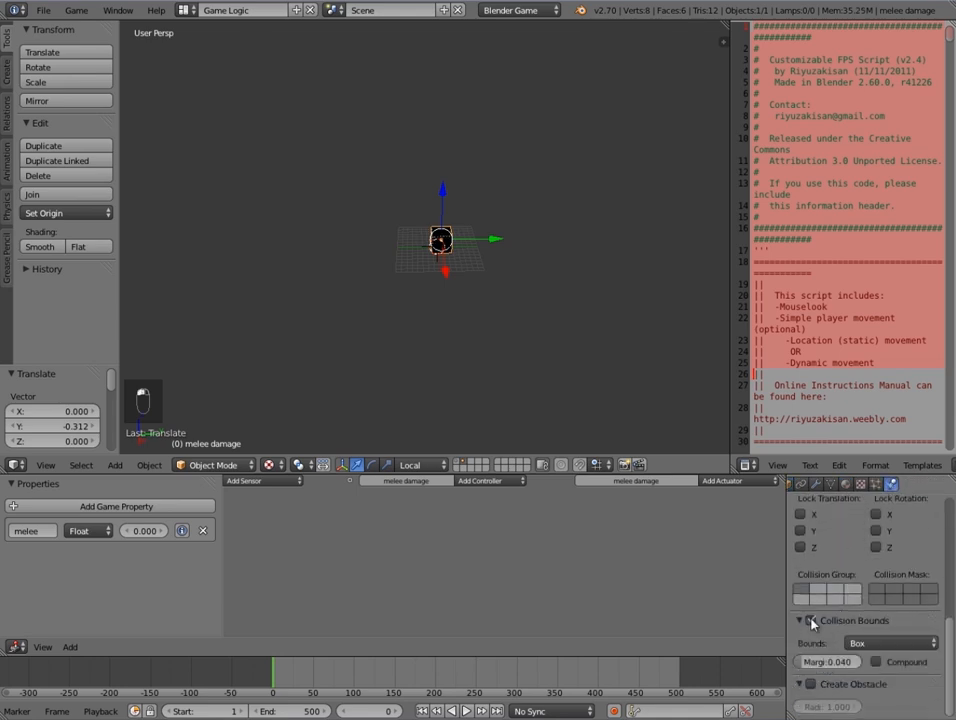
click(464, 461)
- Show state 16 of the enemy movement object and add an Always sensor to it
middle_drag(318, 235, 384, 262)
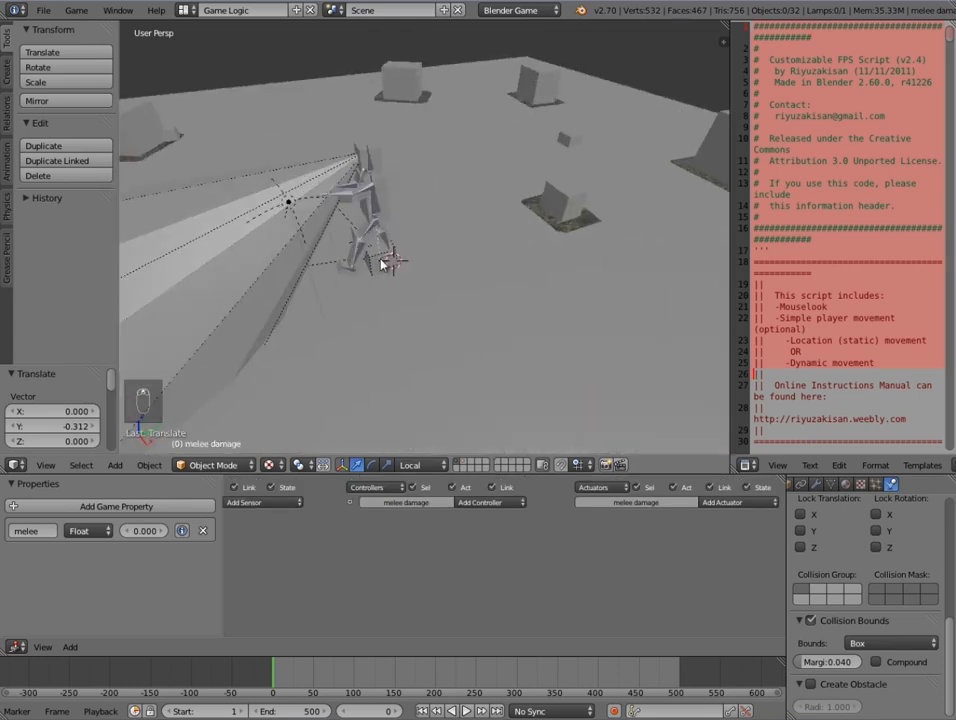
right_click(384, 262)
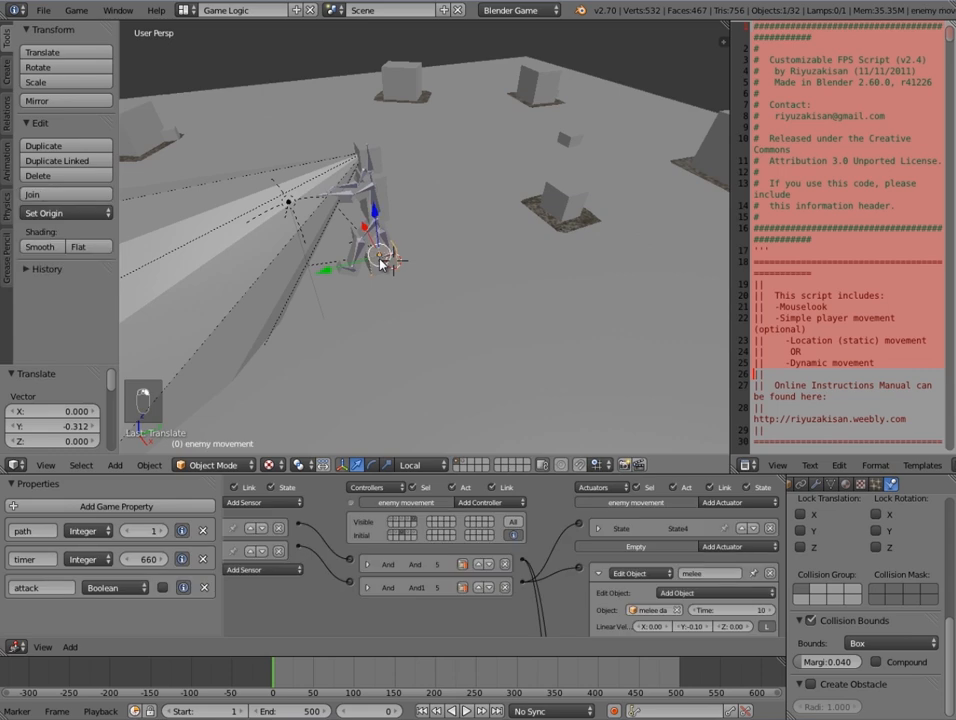
click(394, 526)
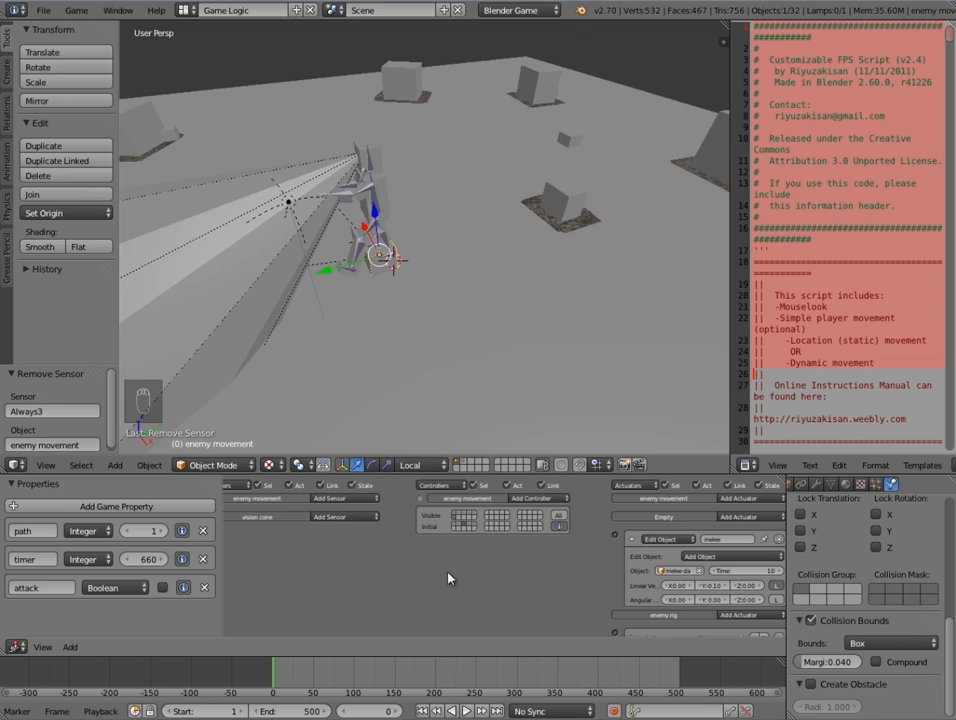
scroll(450, 576, up, 3)
click(382, 507)
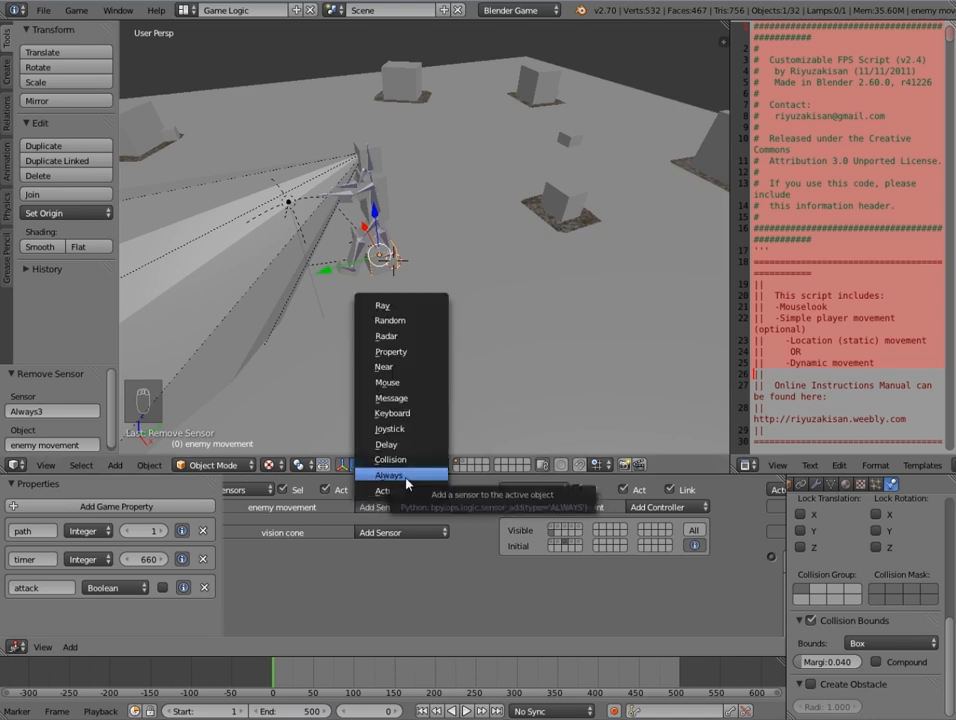
click(398, 476)
middle_drag(501, 569, 274, 569)
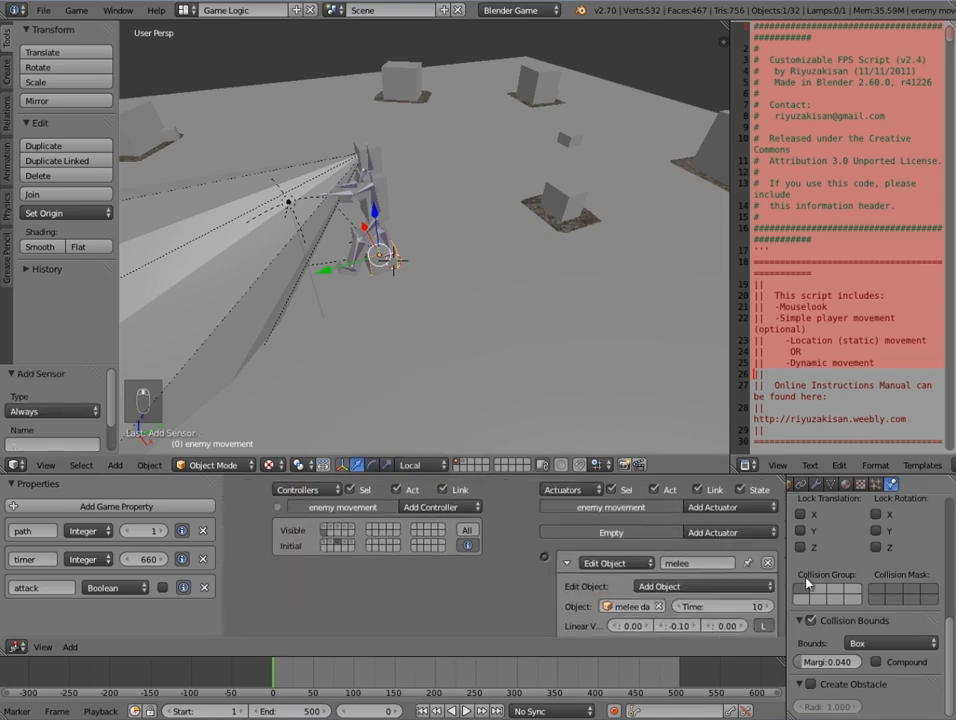
- Collapse the melee Edit Object actuator and add an Action actuator using enemy rigAction to the enemy rig
click(567, 563)
scroll(600, 578, down, 4)
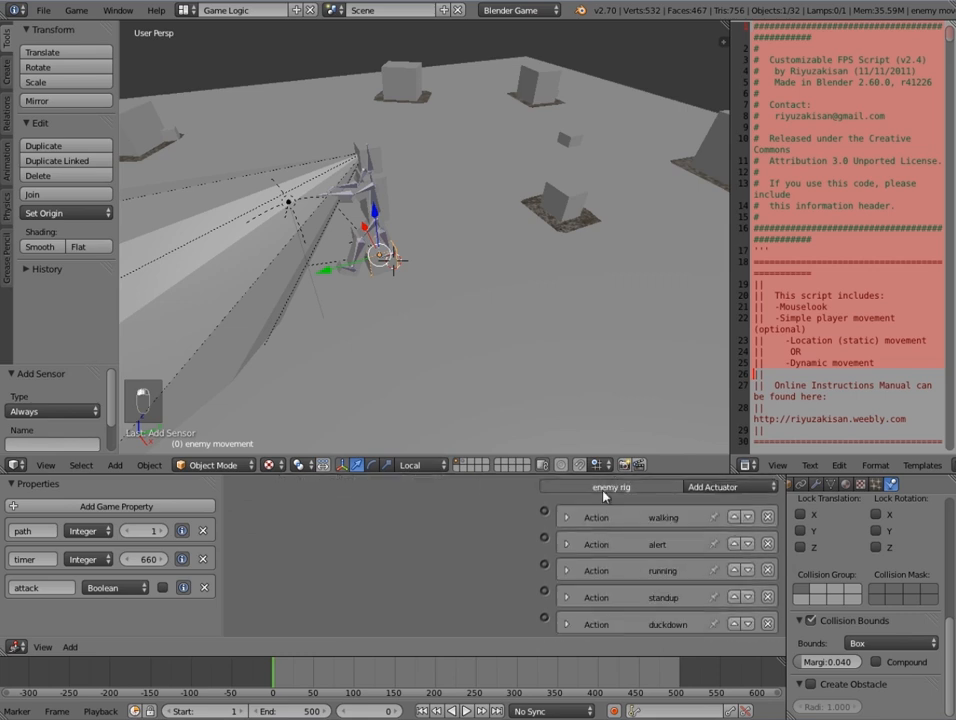
mouse_move(685, 568)
middle_down()
mouse_move(693, 504)
mouse_move(678, 568)
middle_up()
middle_drag(689, 514, 697, 543)
click(709, 490)
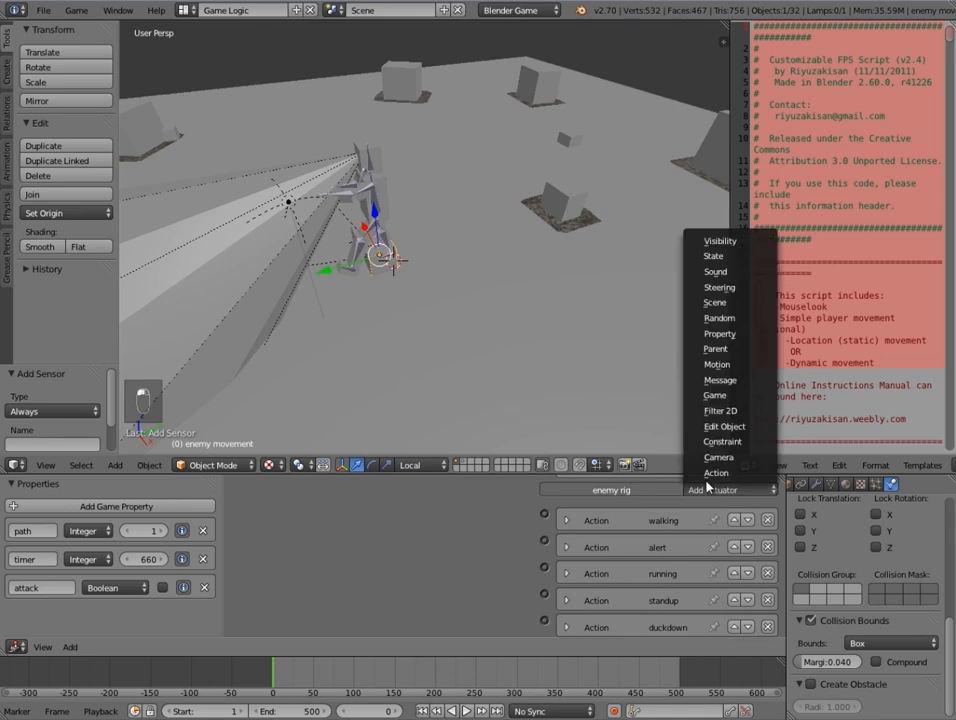
click(716, 472)
scroll(661, 572, down, 4)
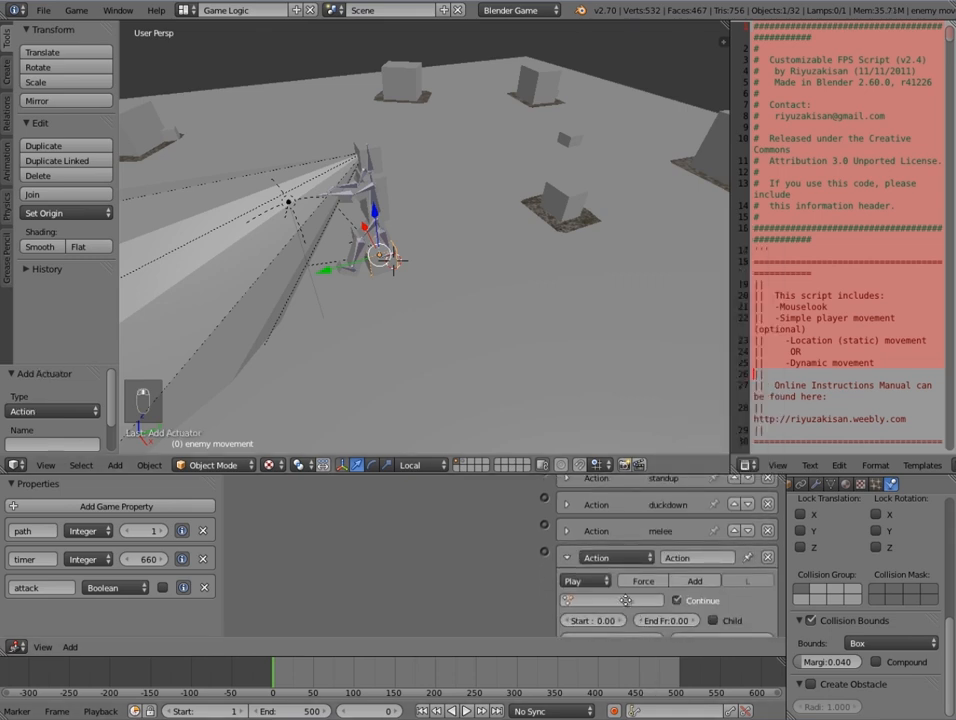
scroll(625, 600, down, 1)
click(615, 571)
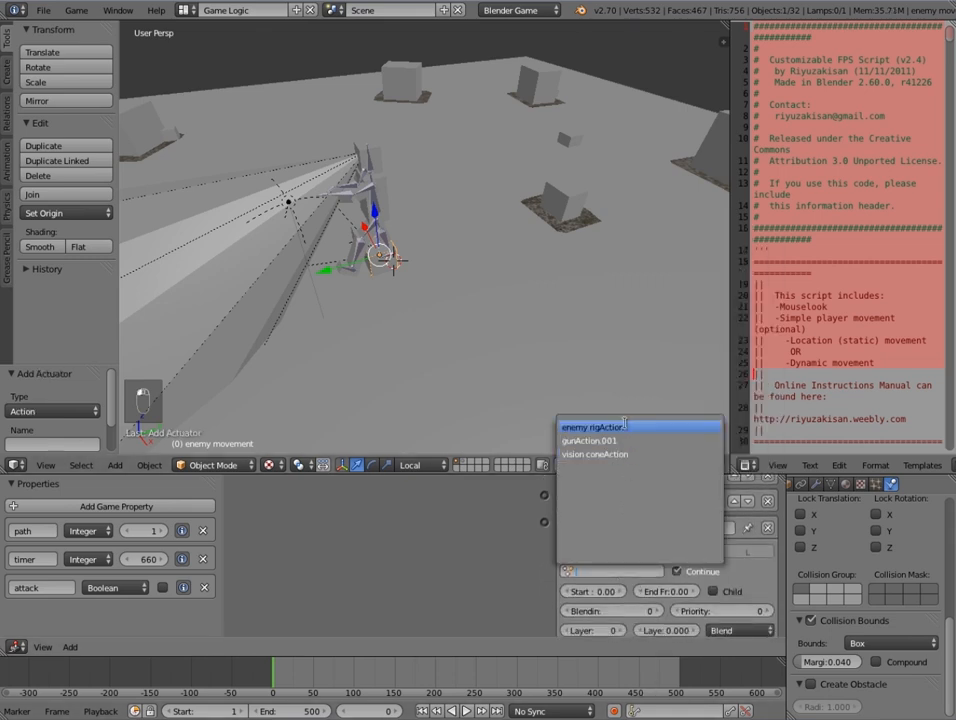
click(615, 427)
- Select the enemy rig, scrub to where its death animation begins, and set the new Action actuator's start frame to 330
scroll(378, 328, up, 3)
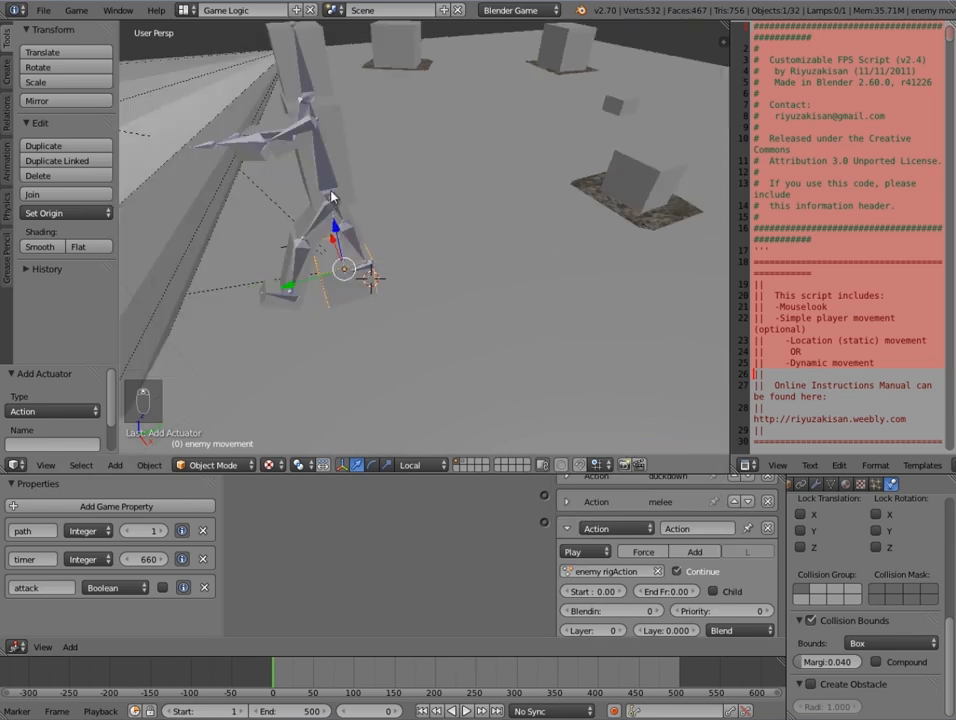
right_click(331, 190)
drag(501, 687, 542, 679)
click(594, 601)
text(33)
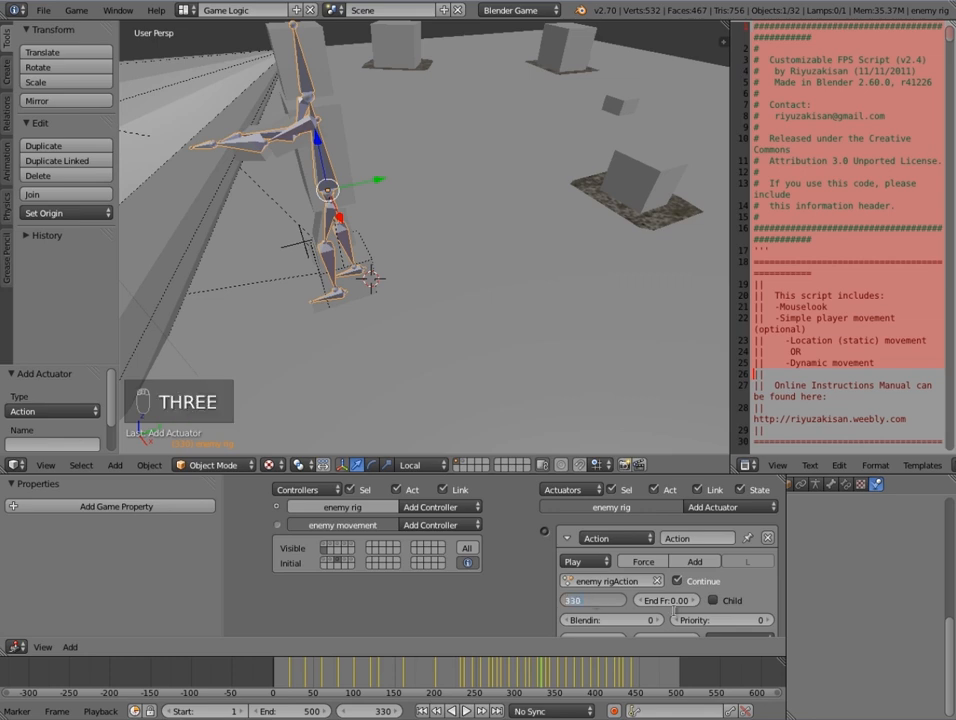
- Scrub to the pose where the rig lies on the ground and set the Action actuator's end frame to 380
drag(544, 679, 583, 680)
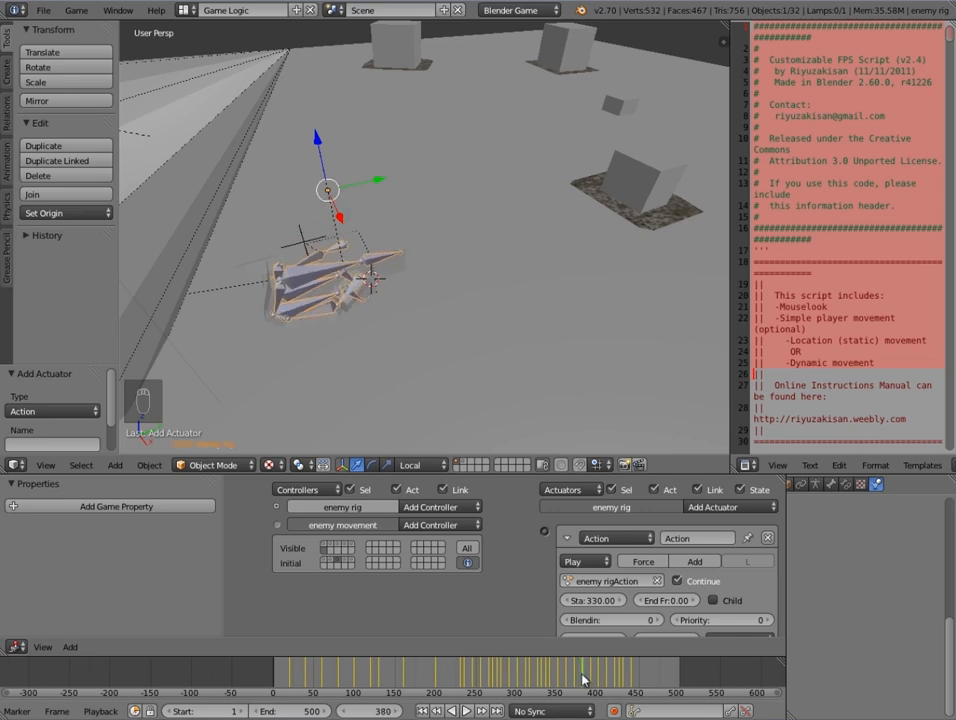
click(668, 602)
text(3)
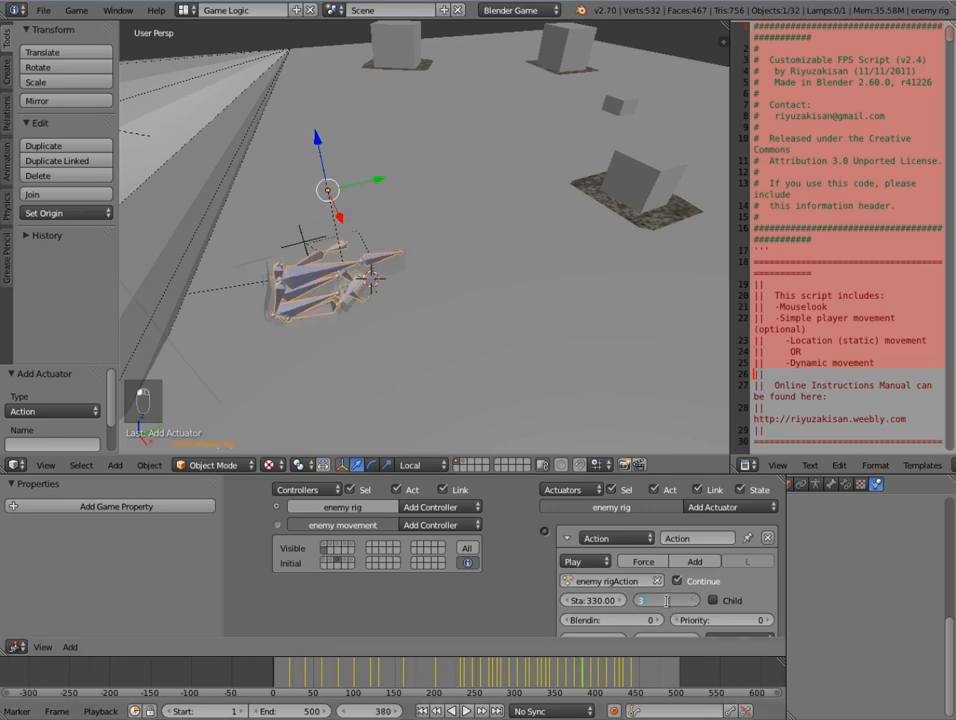
text(80)
key(Return)
- Add an And controller to the enemy movement object and link the Always sensor through it to the rig's Action actuator
middle_drag(631, 604, 640, 529)
middle_drag(507, 537, 529, 596)
middle_drag(386, 564, 418, 561)
drag(406, 545, 733, 527)
click(609, 523)
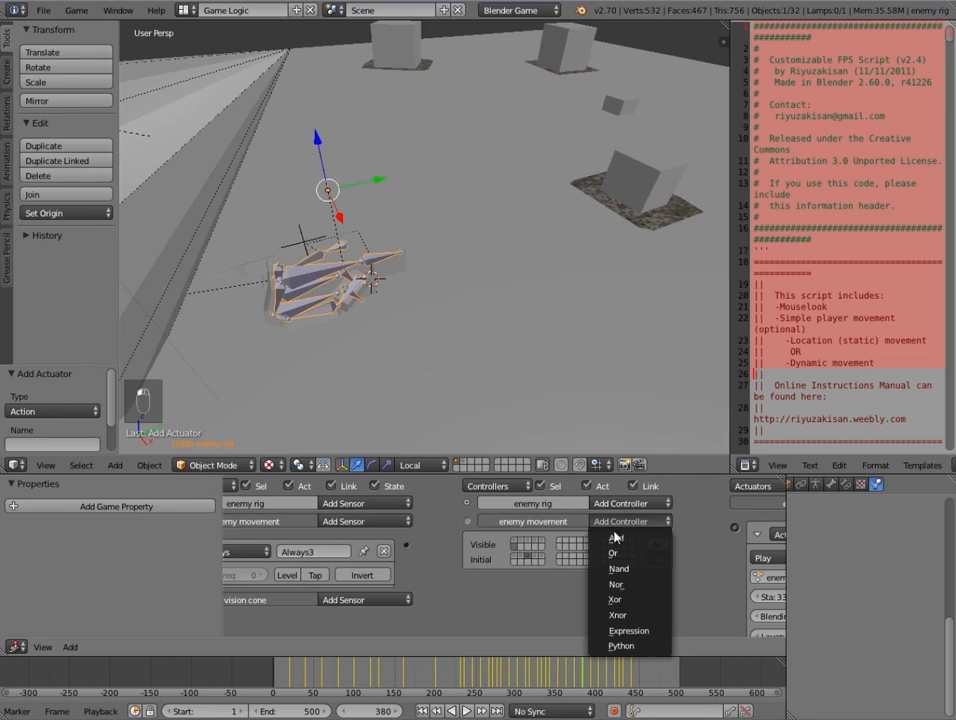
click(615, 538)
drag(406, 545, 470, 592)
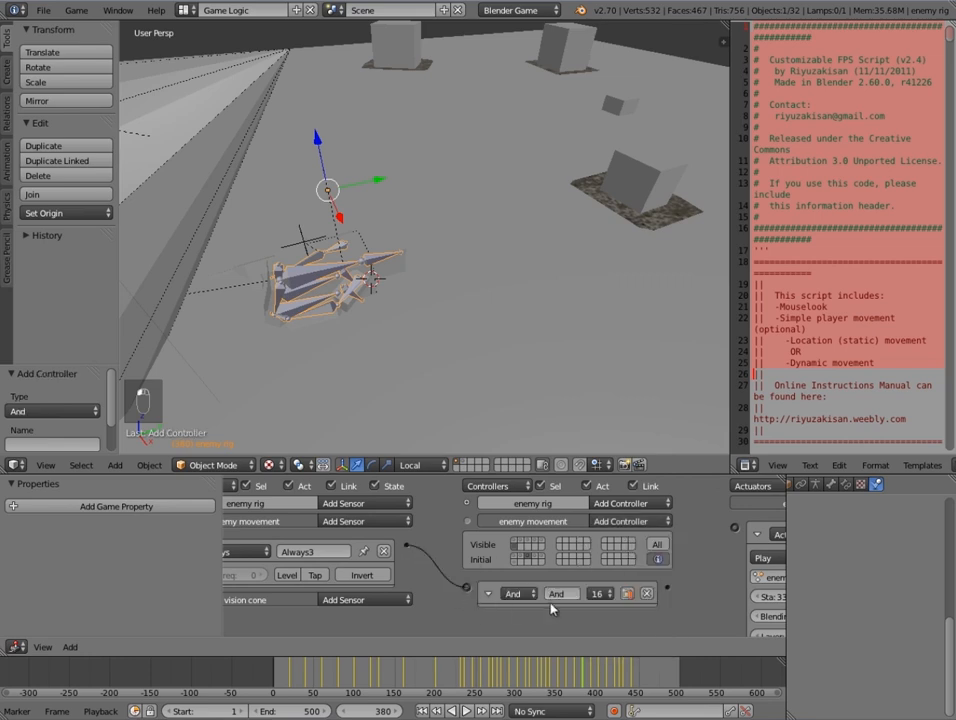
middle_drag(693, 600, 623, 599)
drag(599, 587, 665, 528)
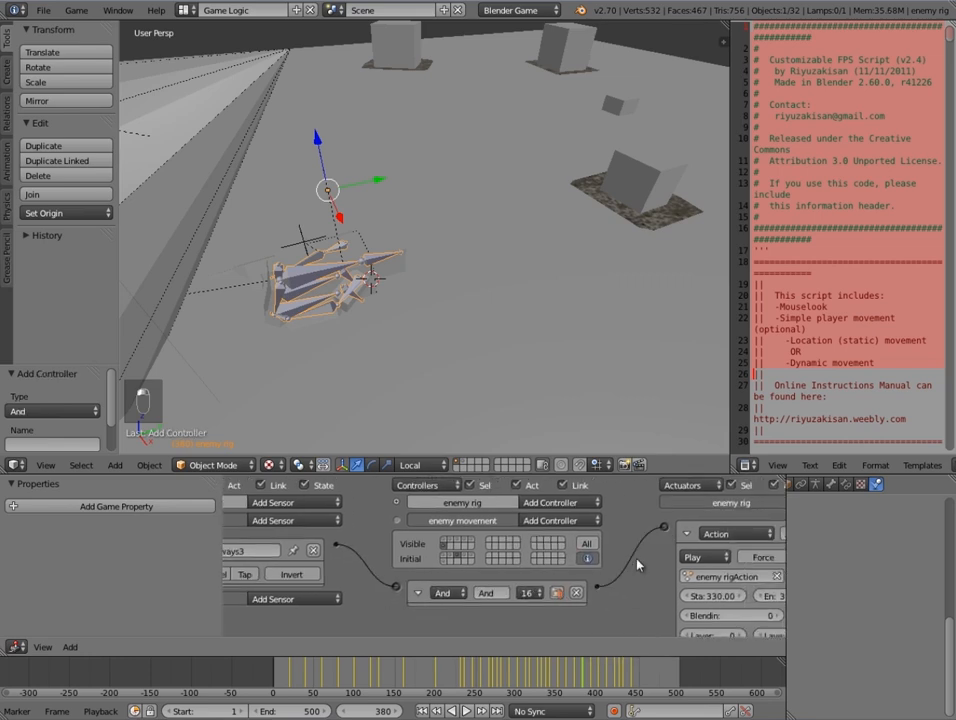
- Add an Action actuator to the gun and assign gunAction.001 to it
middle_drag(637, 560, 607, 532)
click(657, 508)
middle_drag(590, 579, 561, 519)
scroll(565, 554, down, 2)
scroll(562, 518, down, 3)
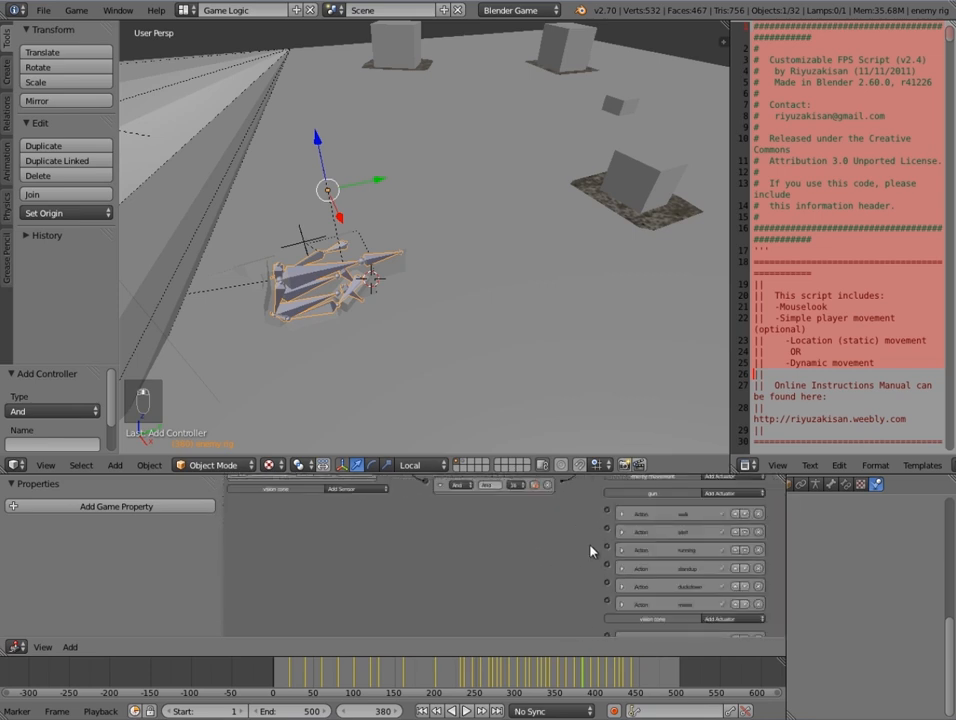
click(718, 491)
click(726, 510)
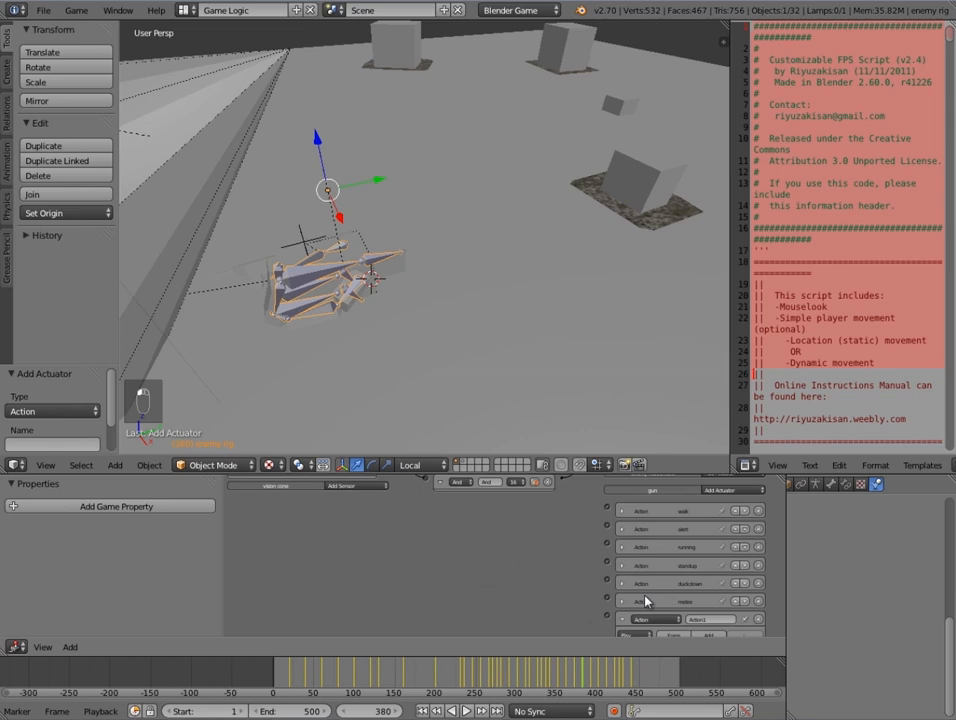
click(678, 606)
click(660, 636)
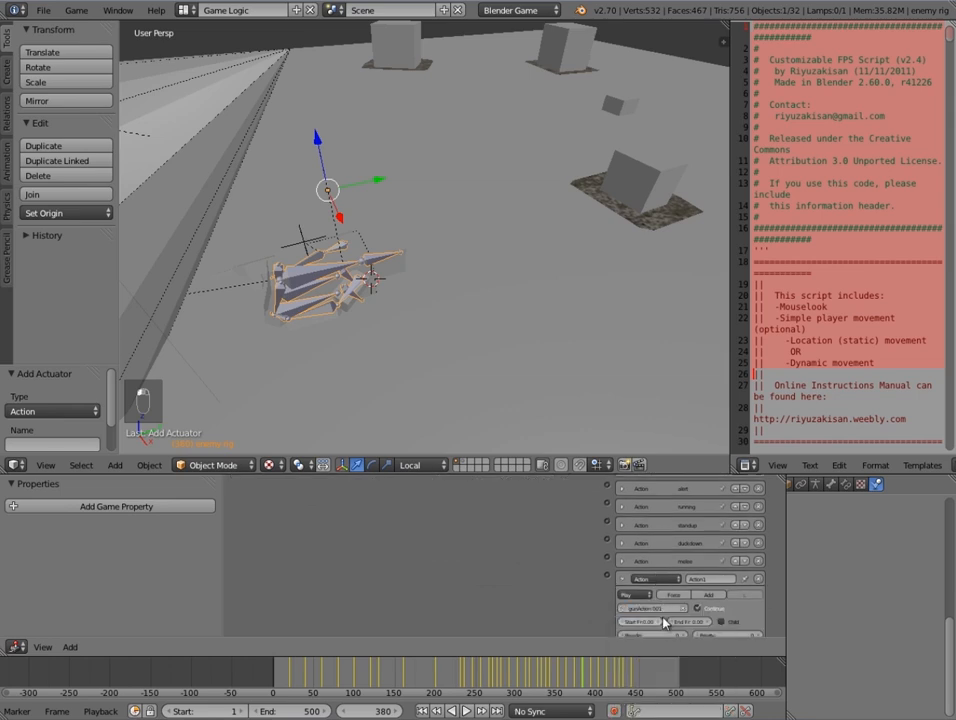
- Set the gun's new Action actuator to play from frame 330 to 380
scroll(641, 573, down, 2)
click(639, 569)
text(380)
key(Return)
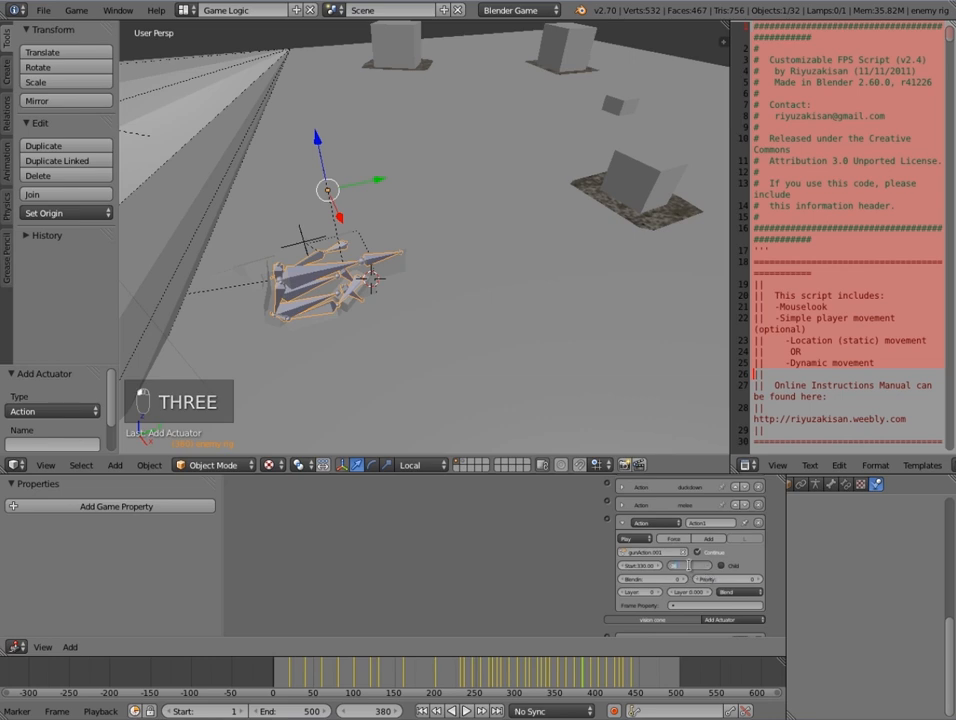
- Name the new enemy rig and gun Action actuators "headshot" and collapse them
scroll(650, 515, up, 4)
scroll(640, 551, up, 2)
click(622, 518)
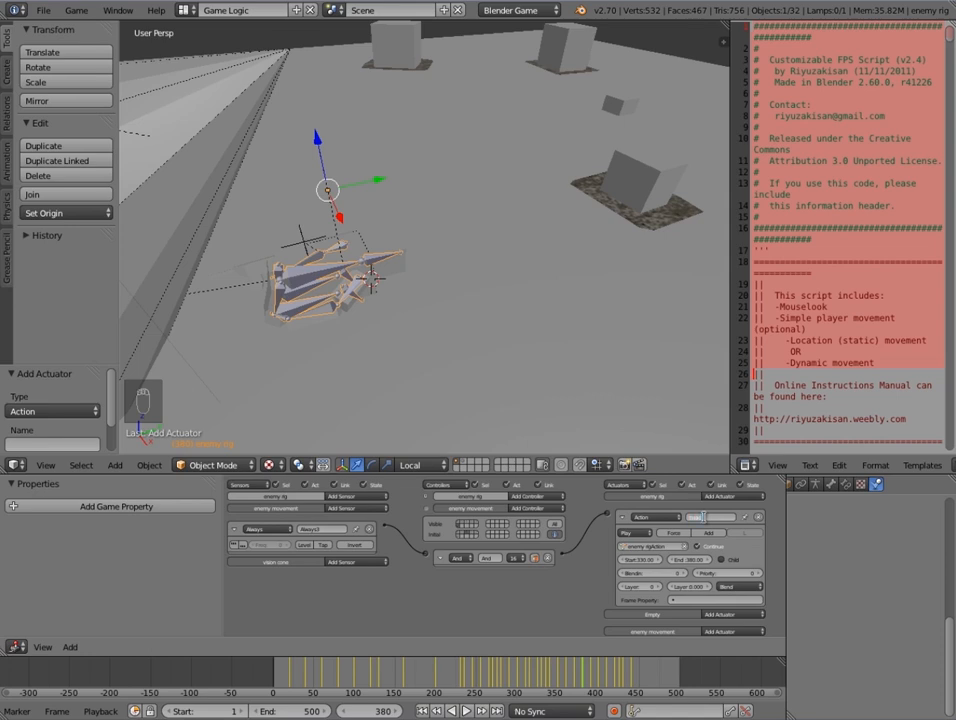
click(622, 518)
scroll(644, 557, down, 4)
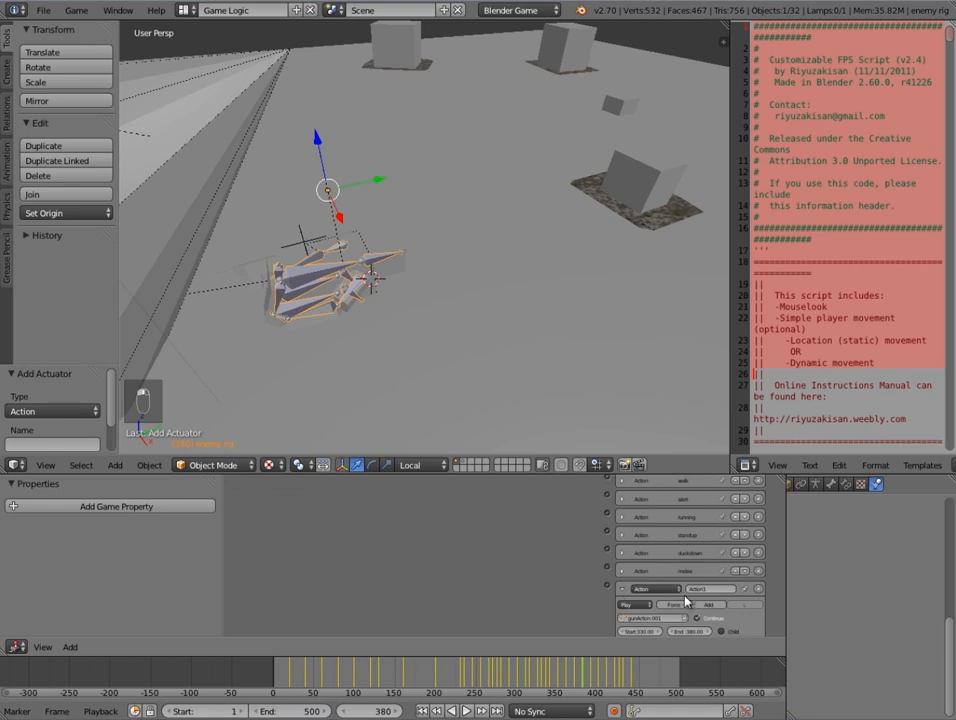
text(shot)
key(Return)
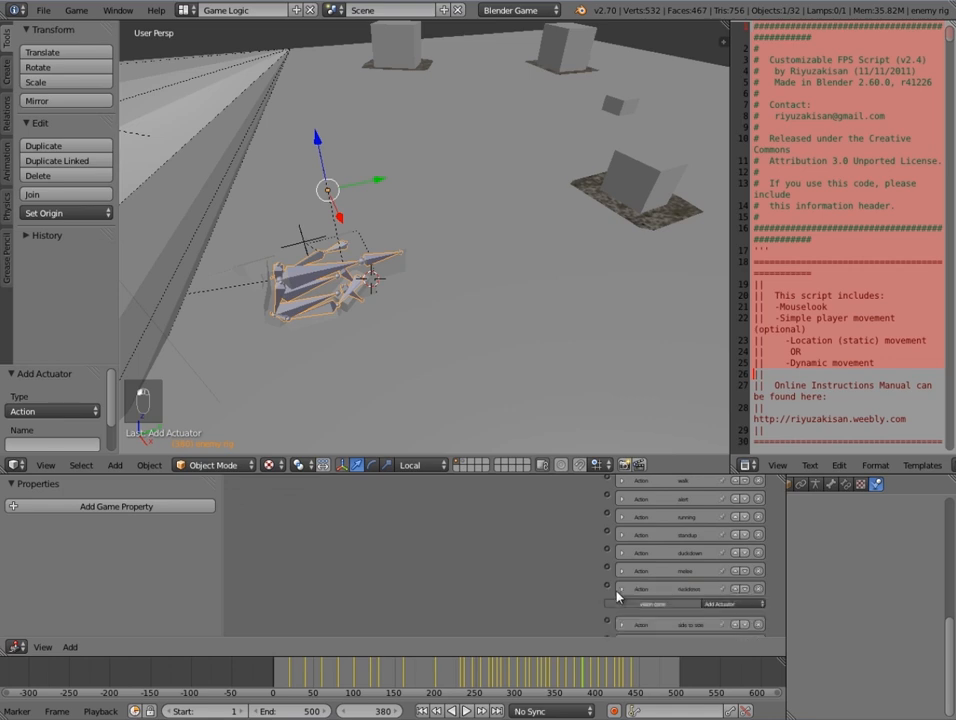
- Enlarge the logic editor and link enemy movement's And controller to the gun's headshot Action actuator as well
scroll(585, 592, up, 3)
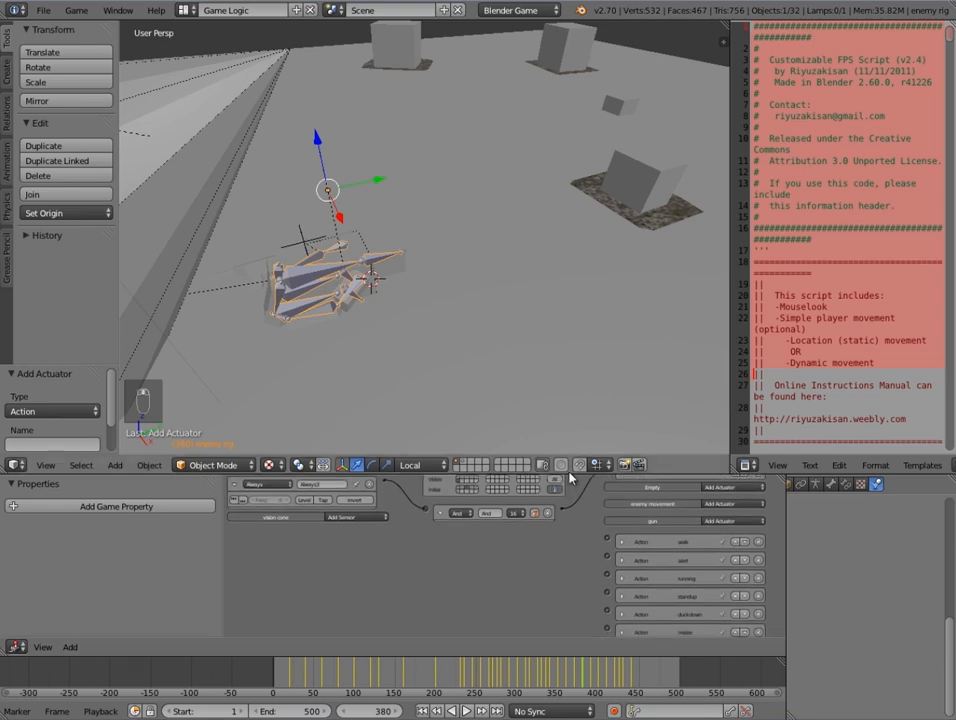
drag(572, 475, 376, 190)
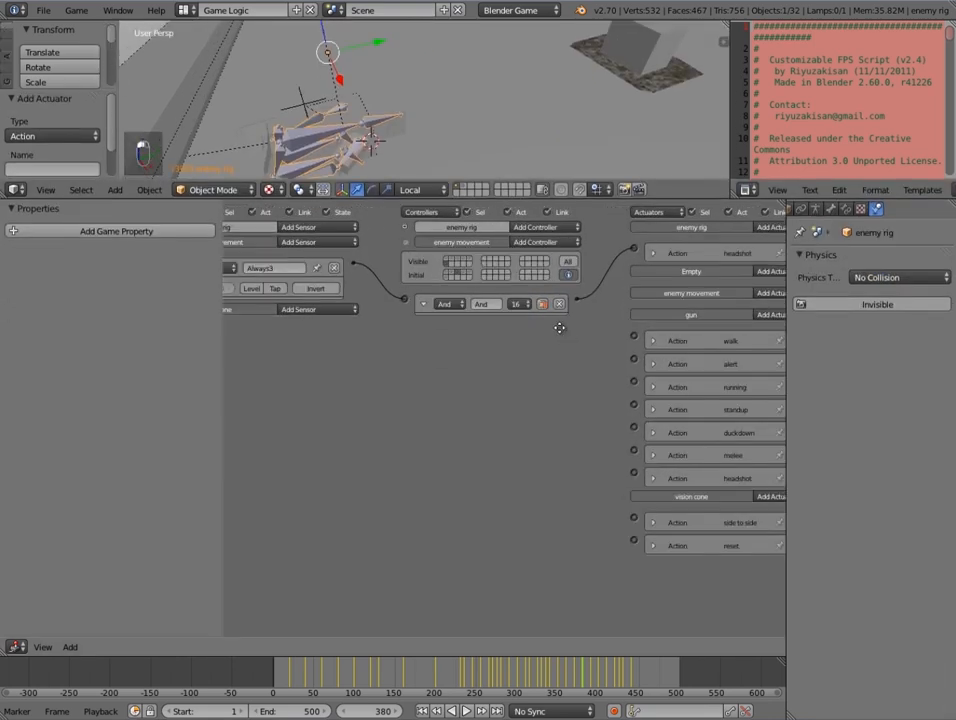
drag(557, 327, 608, 472)
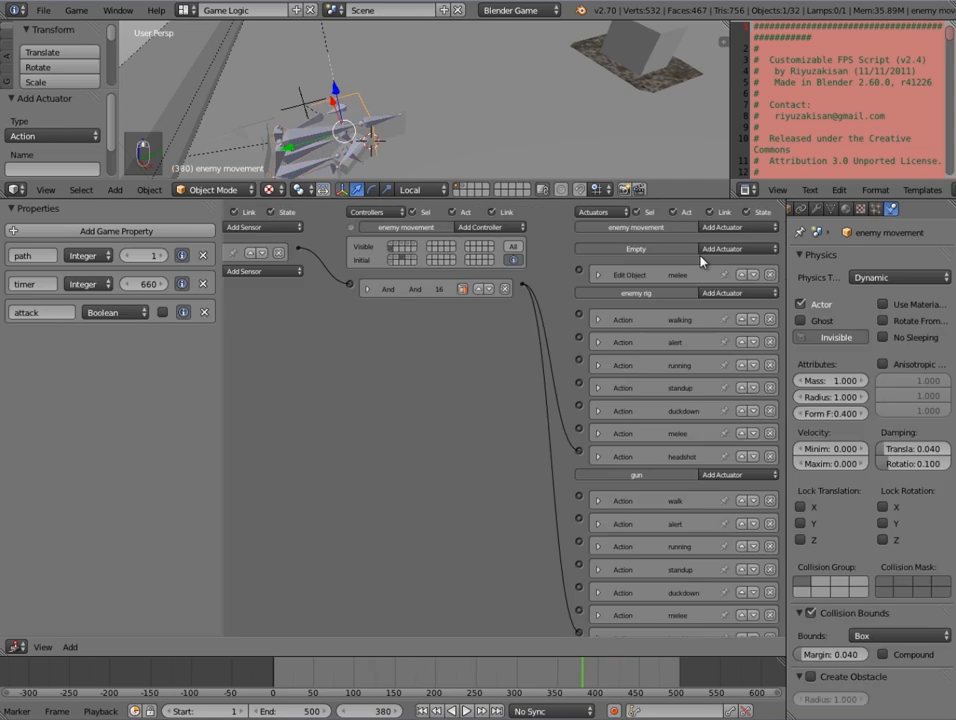
- Add a Property actuator and a pulsing Always sensor to enemy movement, linked through a new And controller
click(722, 228)
click(727, 361)
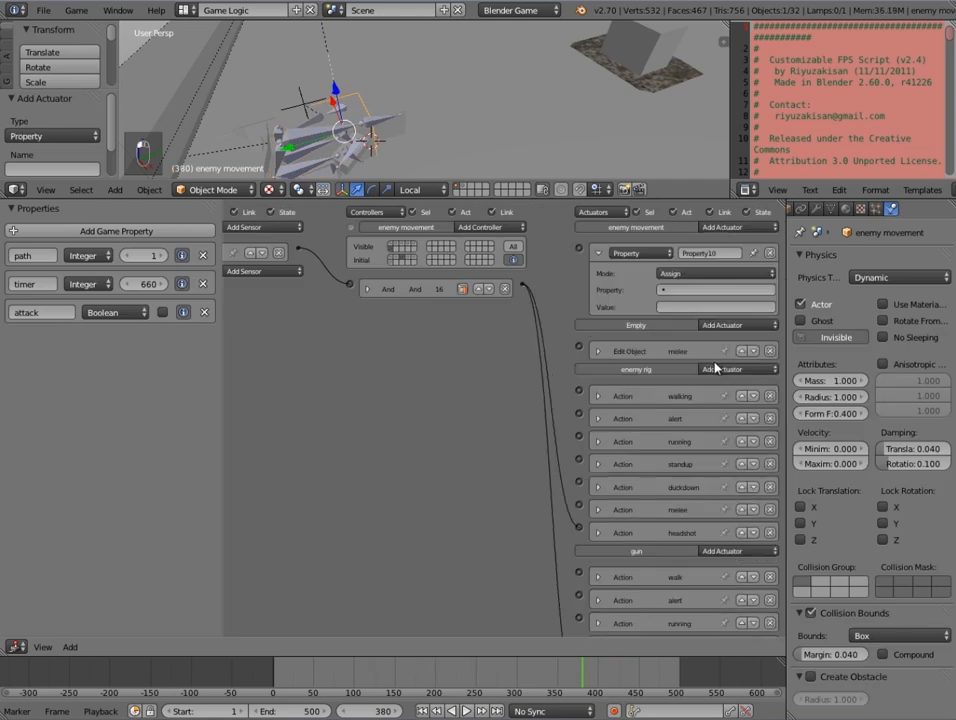
click(391, 227)
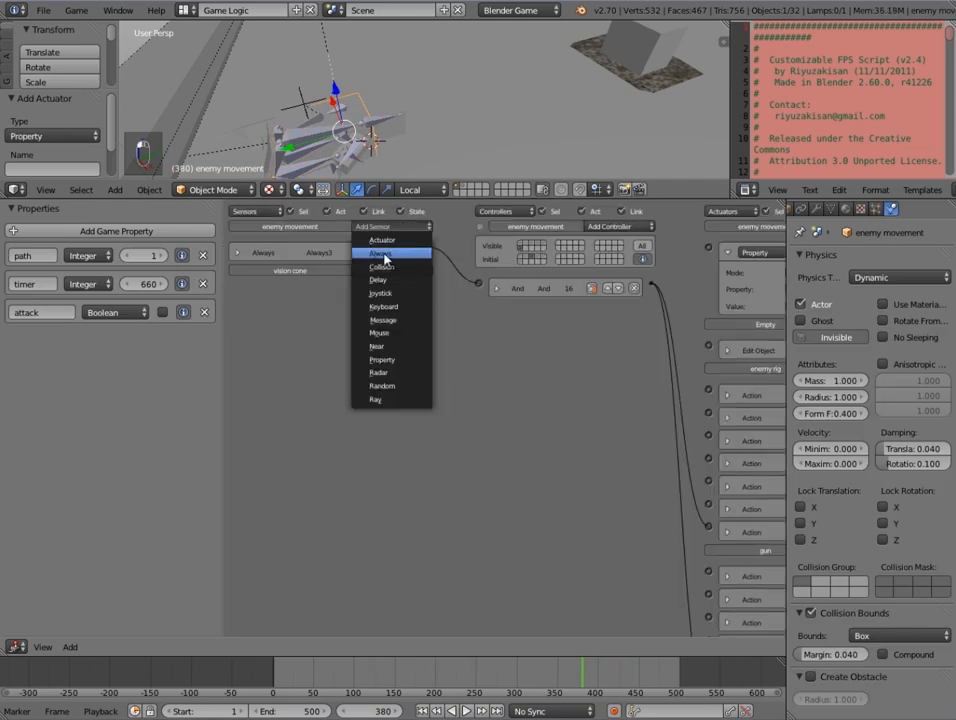
click(384, 255)
click(238, 296)
drag(428, 270, 708, 250)
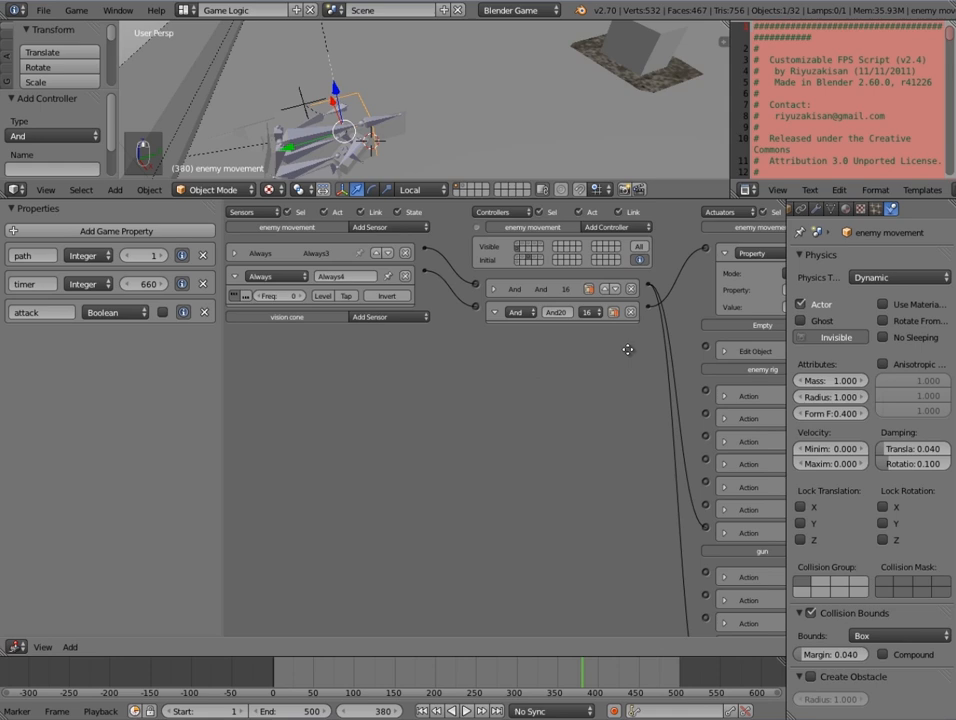
- Set the Property actuator to Add mode on the timer property with value -1, and collapse it
ctrl+scroll(625, 346, right, 3)
click(664, 290)
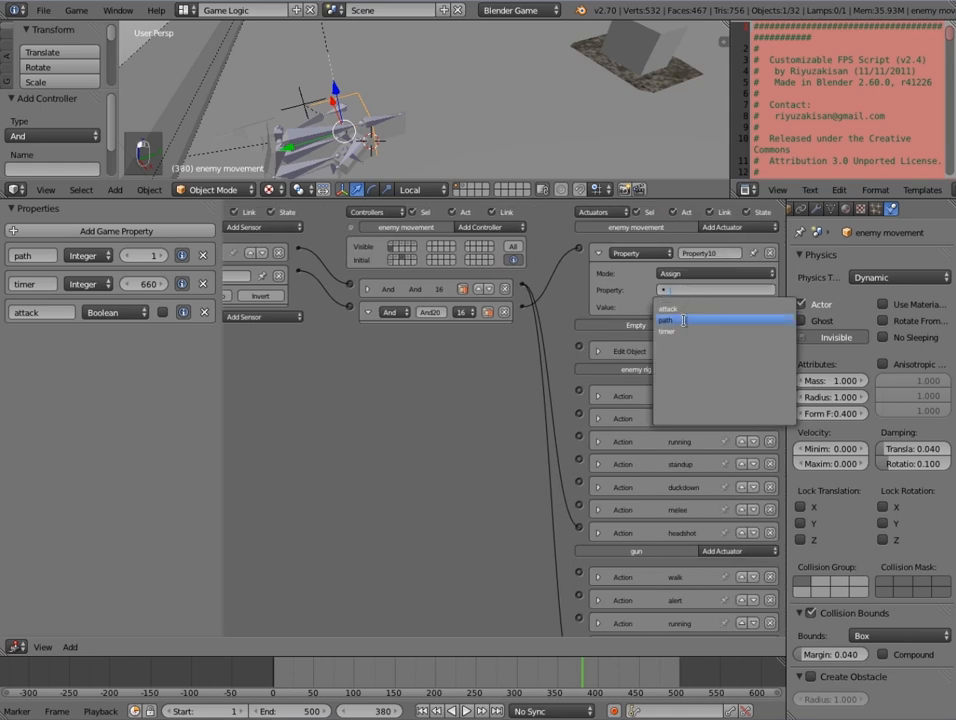
click(687, 331)
click(715, 273)
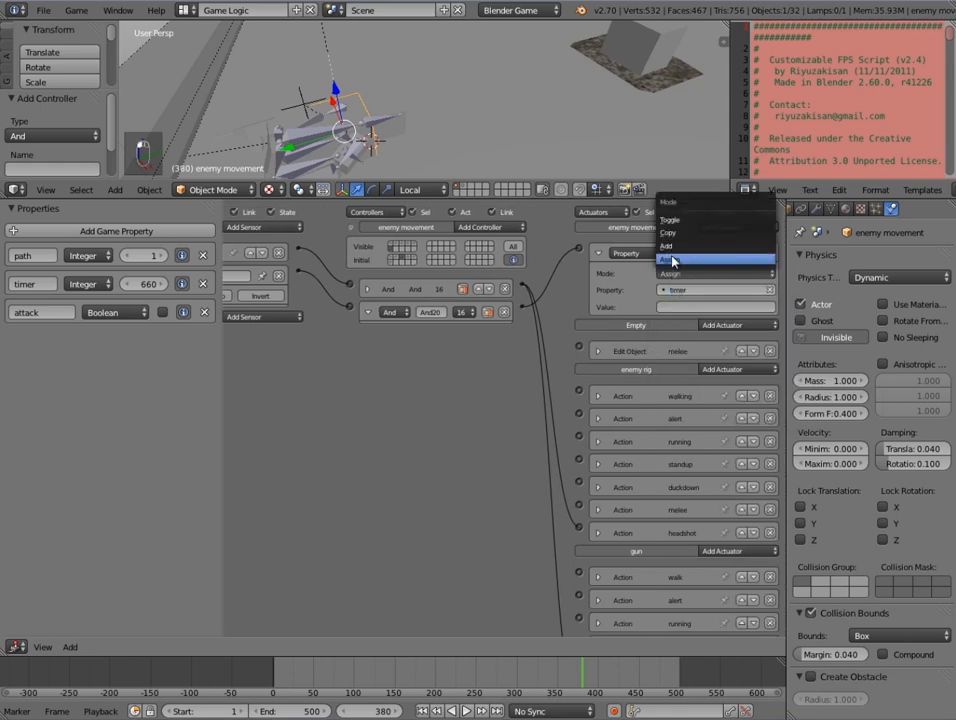
click(715, 240)
click(678, 307)
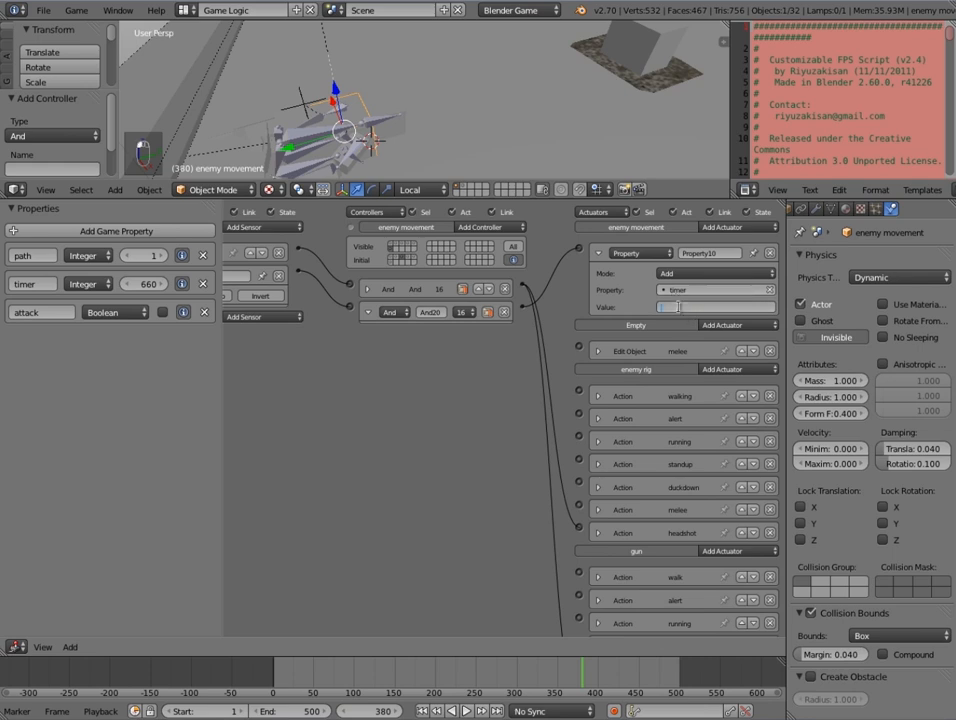
text(-1)
key(Return)
middle_drag(363, 405, 393, 405)
click(630, 252)
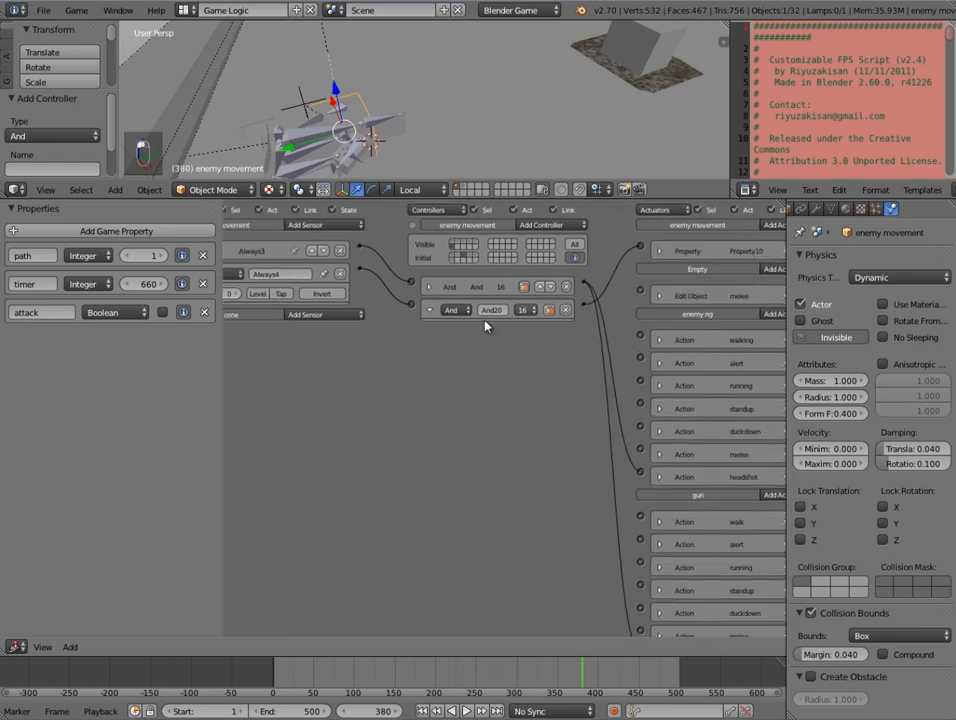
- Collapse the second And controller and the second Always sensor of enemy movement
middle_drag(385, 358, 468, 358)
click(480, 313)
middle_drag(352, 362, 367, 367)
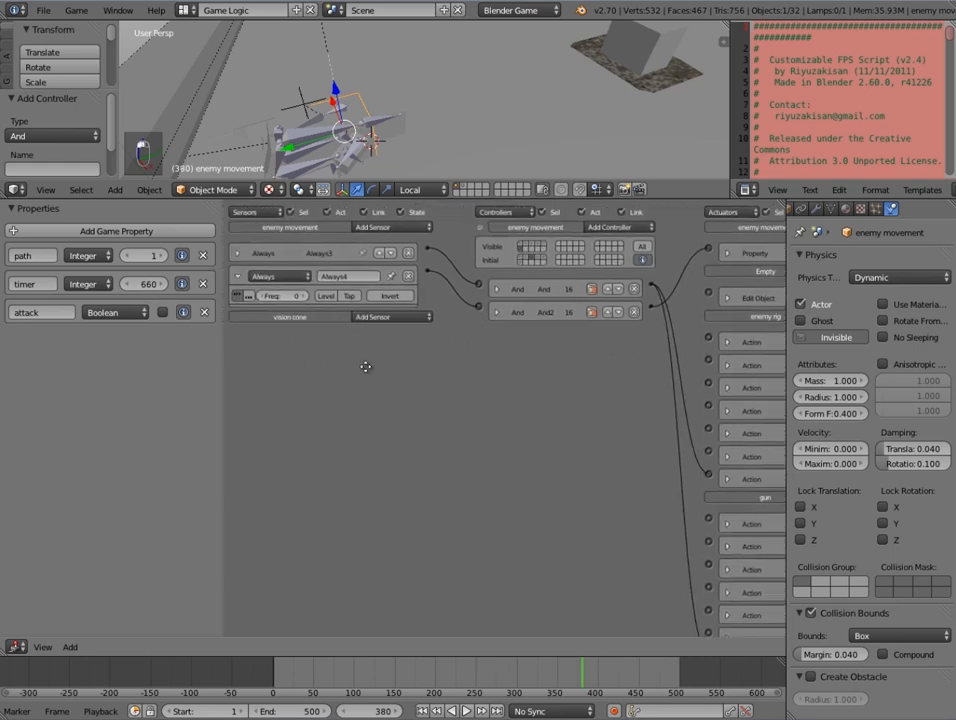
mouse_move(350, 140)
middle_down()
mouse_move(374, 130)
mouse_move(355, 118)
middle_up()
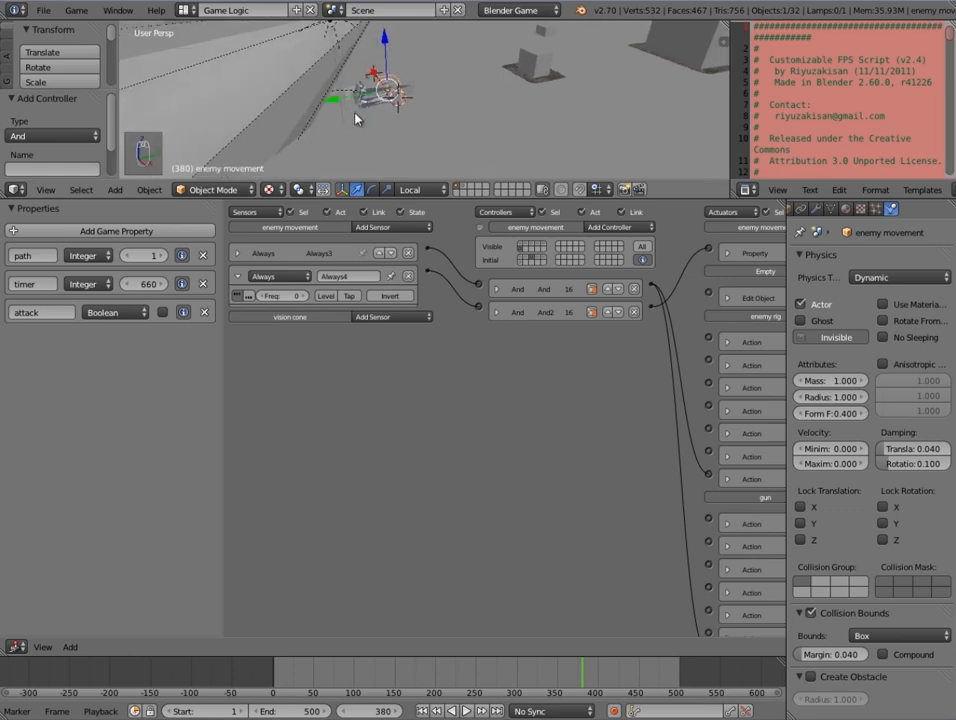
click(238, 276)
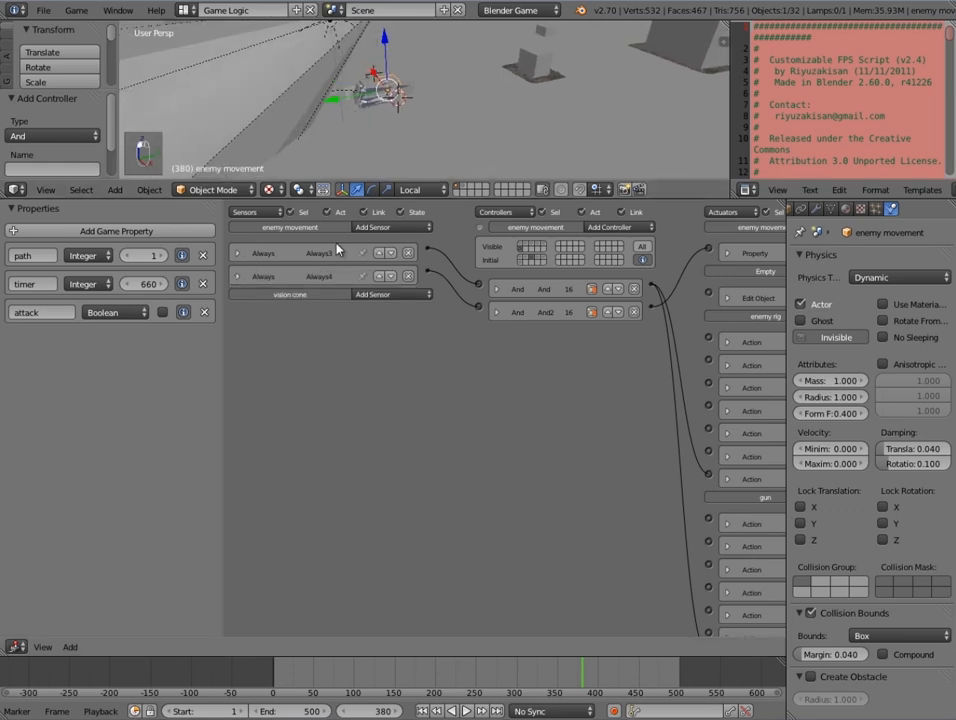
- Add a Property sensor to enemy movement that checks for timer equal to 60, and collapse it
click(374, 227)
click(392, 364)
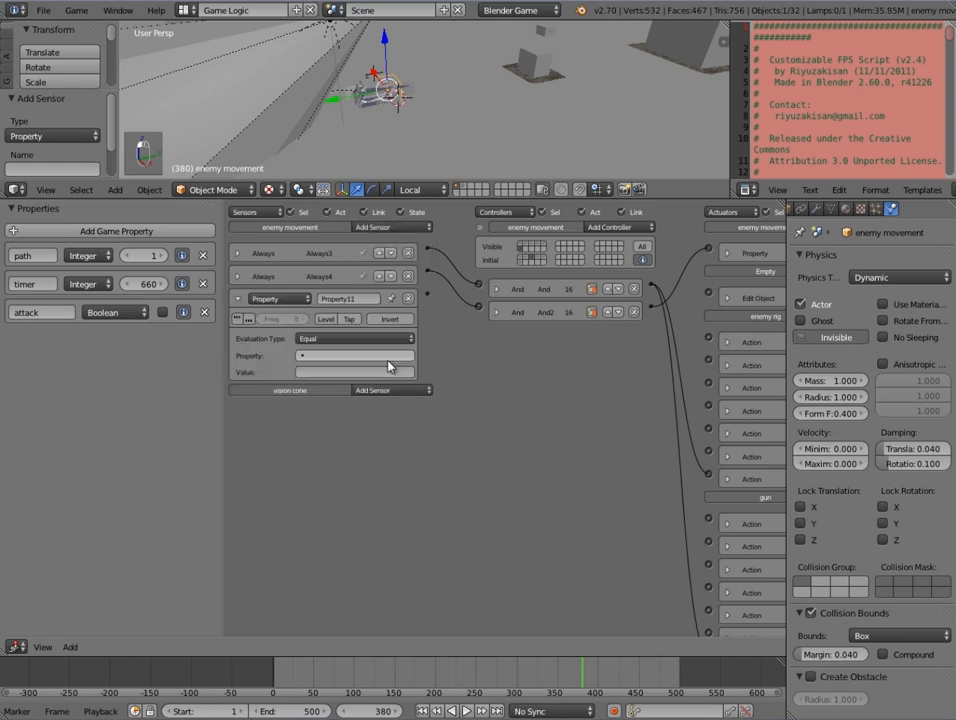
click(344, 355)
click(344, 394)
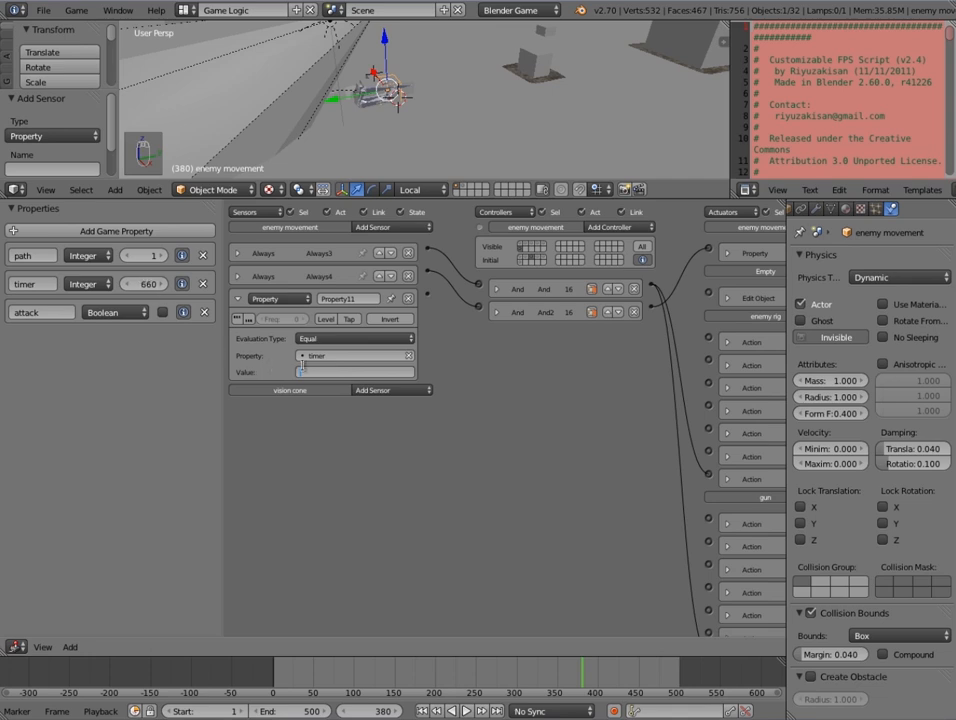
text(60)
key(Return)
click(238, 299)
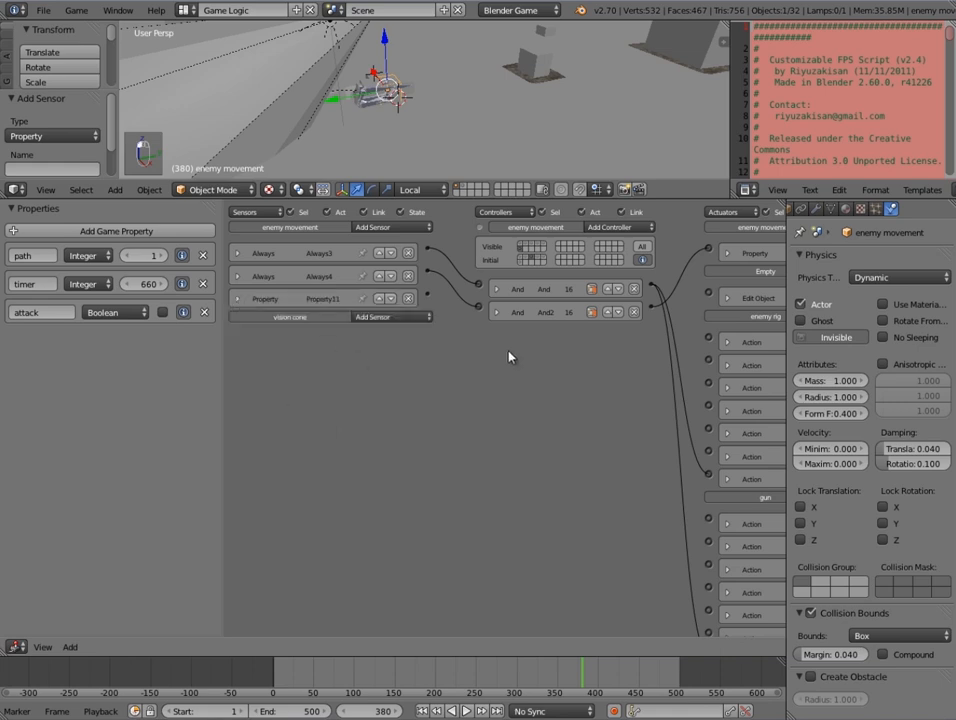
- Add a second Property actuator and an Edit Object actuator to enemy movement
middle_drag(510, 356, 380, 356)
click(729, 227)
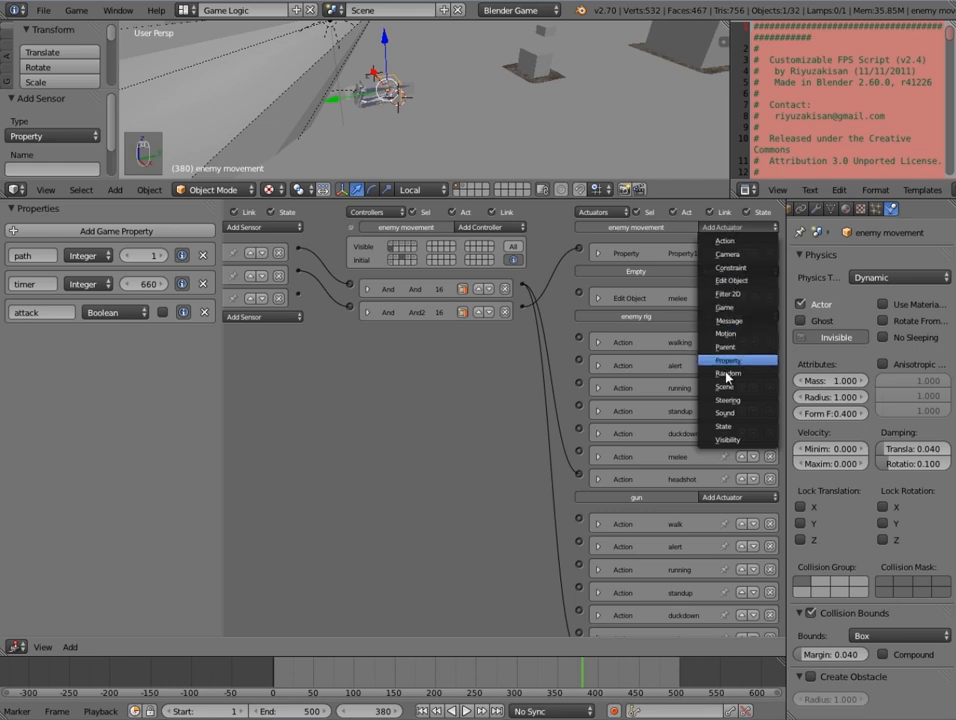
click(728, 361)
click(733, 227)
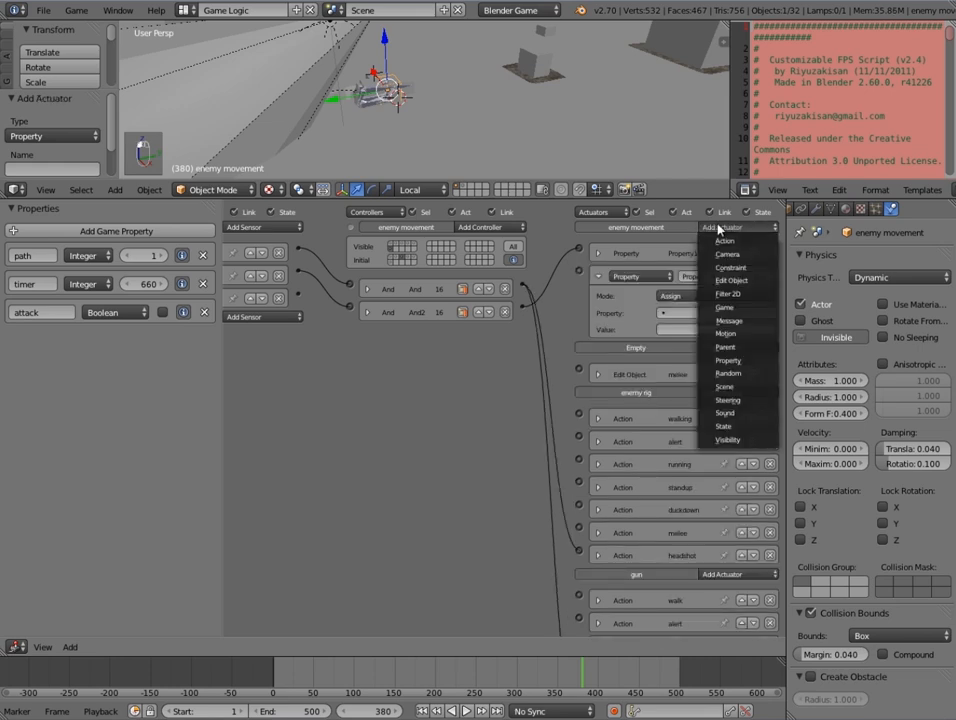
click(731, 280)
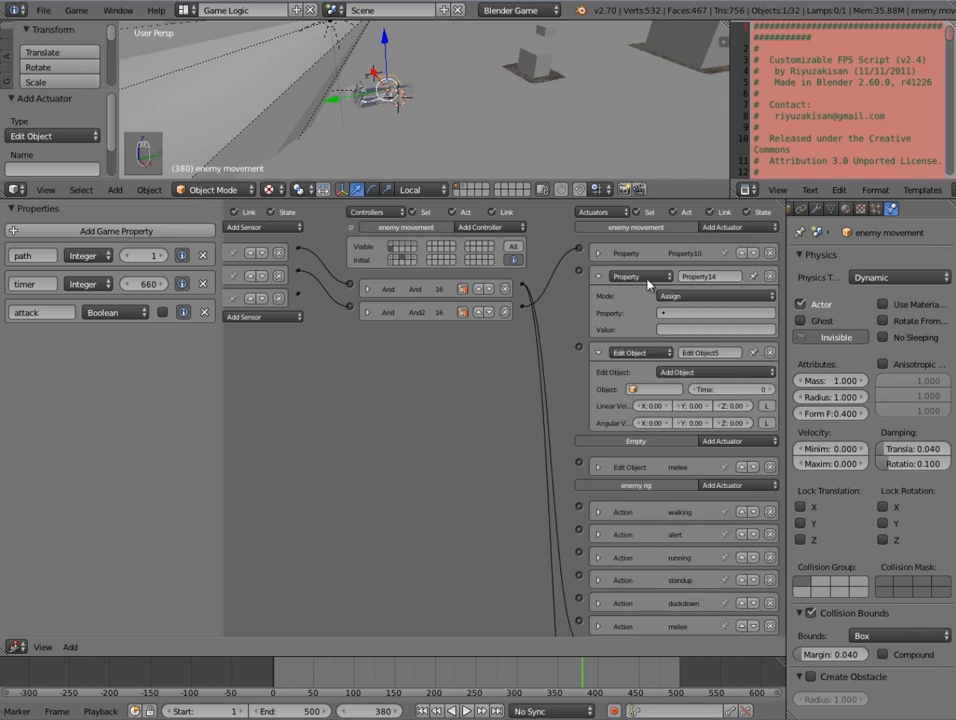
- Make the second Property actuator assign the value 660 to the timer property
click(705, 313)
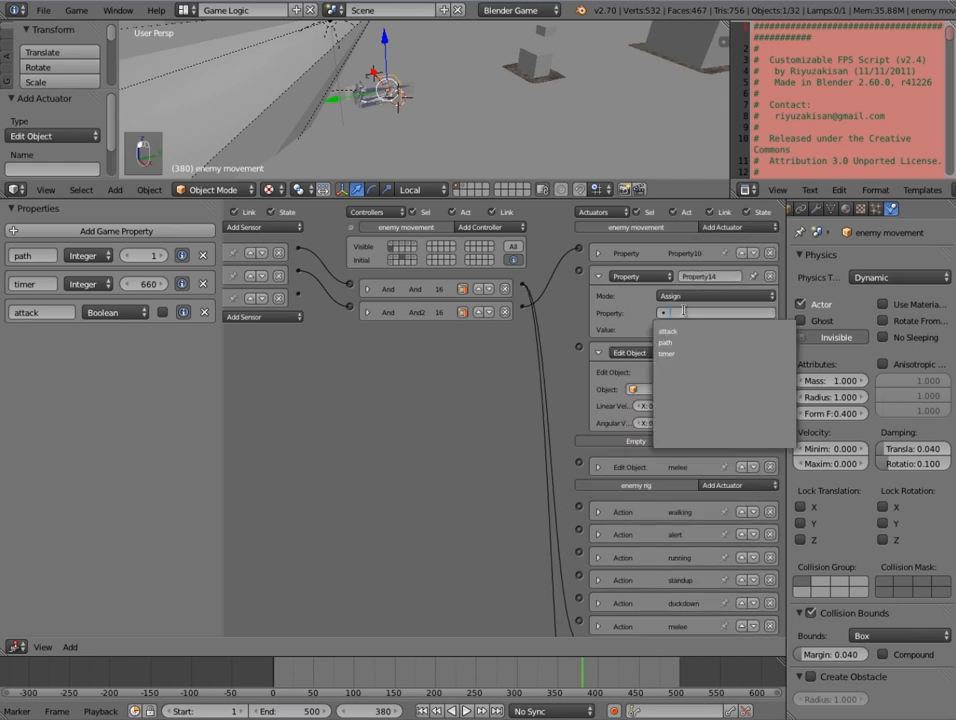
click(695, 355)
click(688, 329)
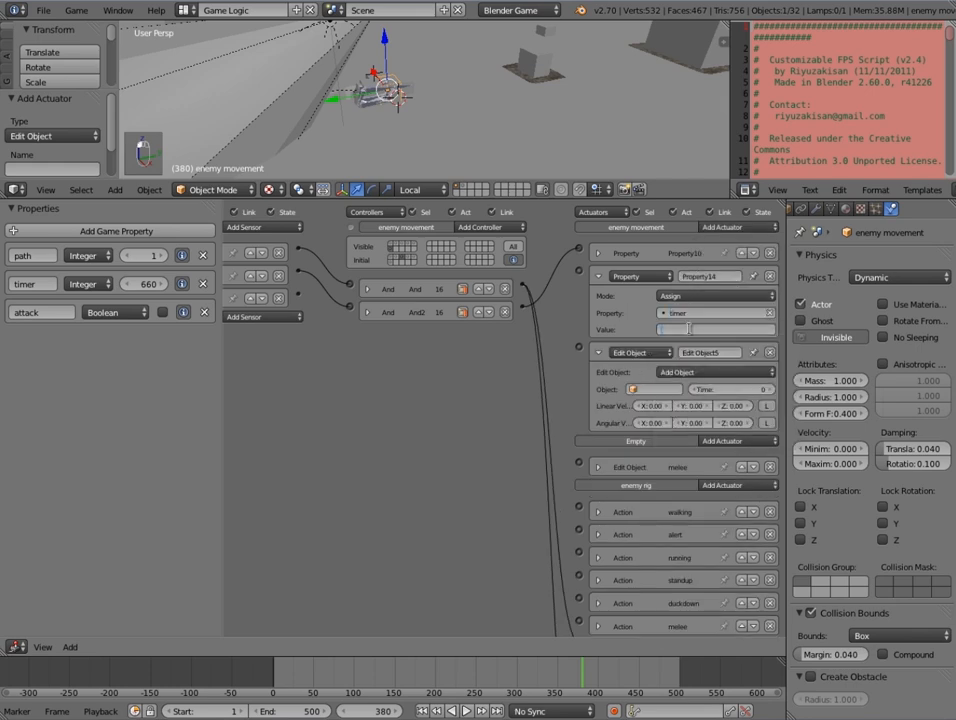
text(660)
key(Return)
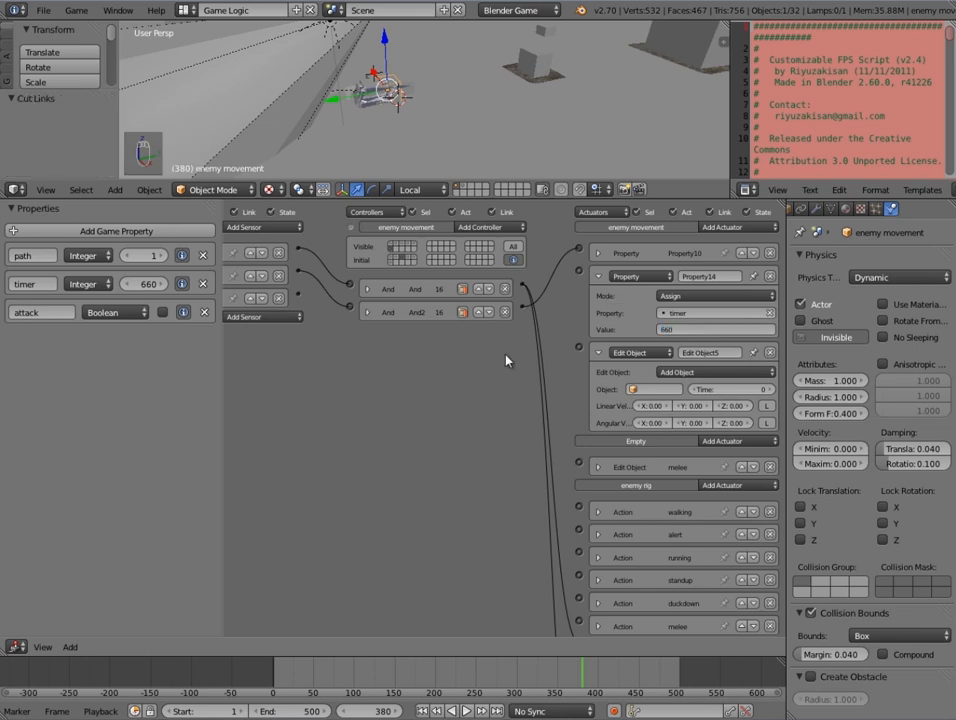
- Add another And controller and link the timer Property sensor through it to the timer-reset Property and Edit Object actuators
click(478, 227)
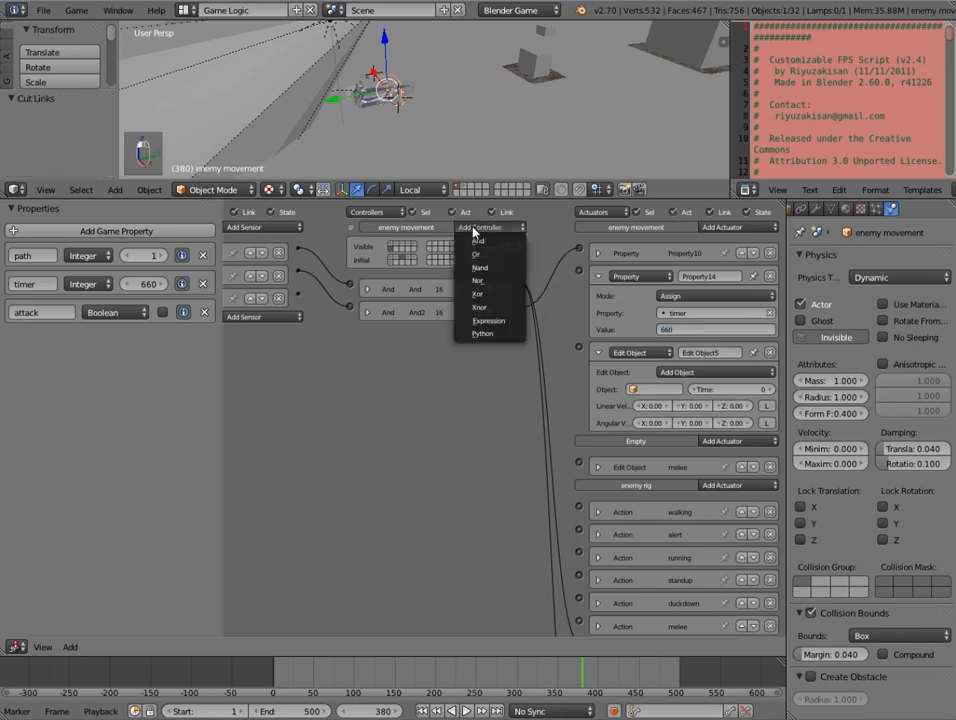
click(476, 242)
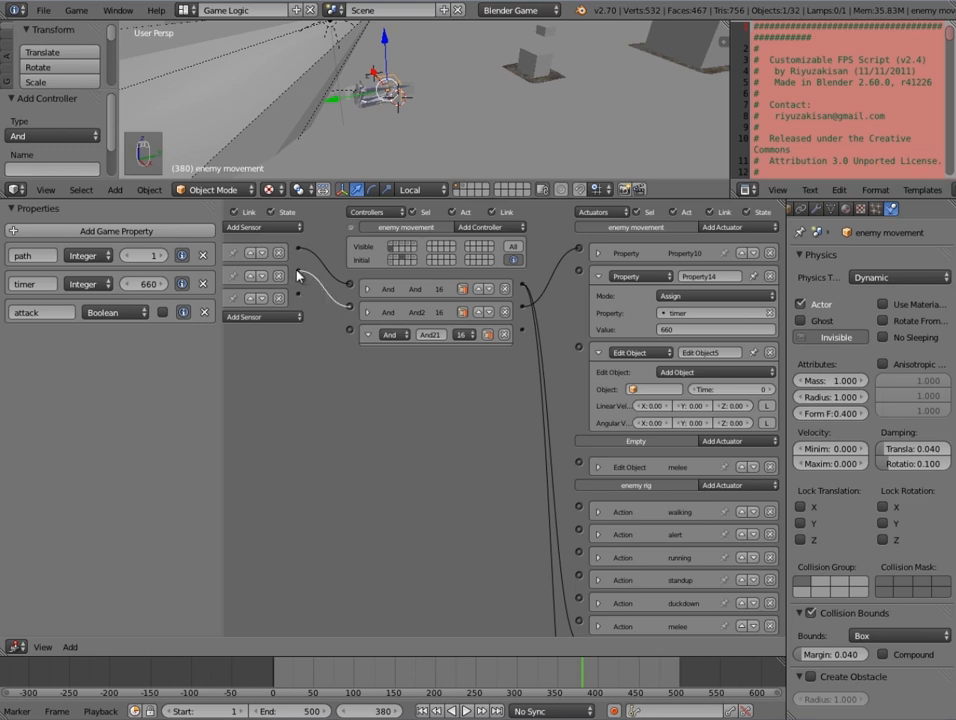
middle_drag(300, 299, 385, 299)
drag(385, 299, 437, 333)
middle_drag(619, 338, 587, 337)
drag(617, 309, 637, 268)
drag(579, 329, 632, 346)
middle_drag(632, 346, 580, 376)
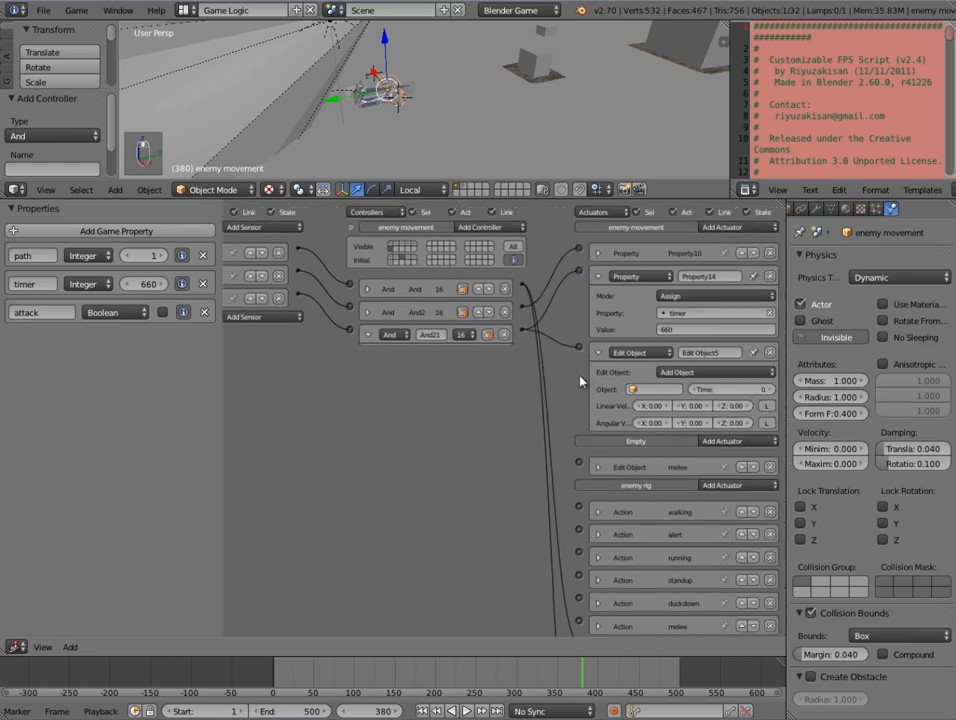
- Set the Edit Object actuator to End Object and collapse the expanded controller and actuators of enemy movement
click(669, 374)
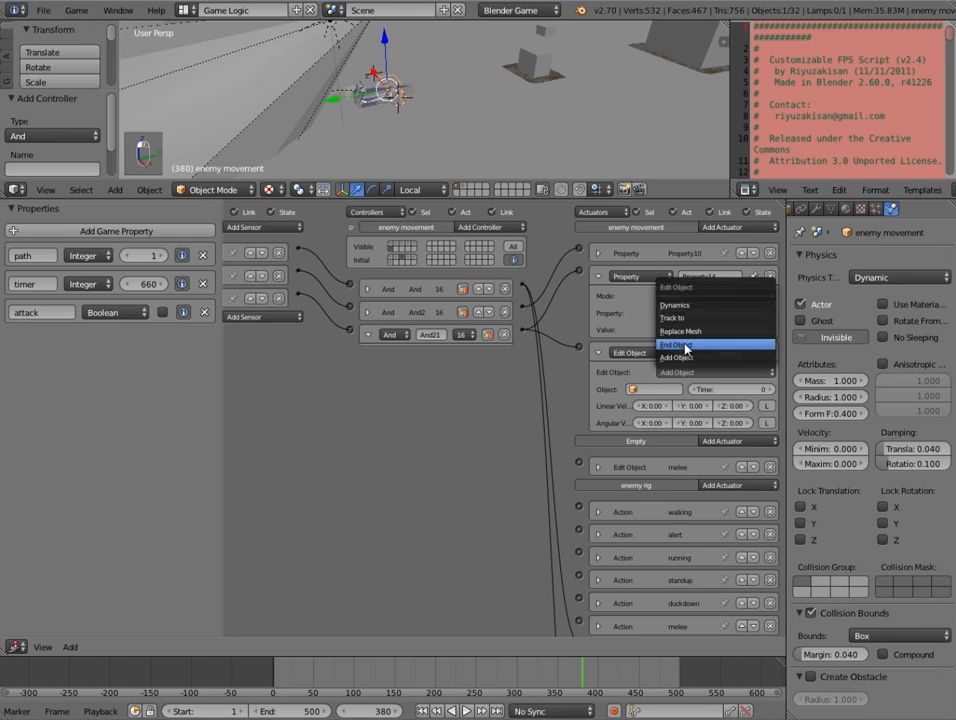
click(684, 345)
middle_drag(502, 362, 580, 433)
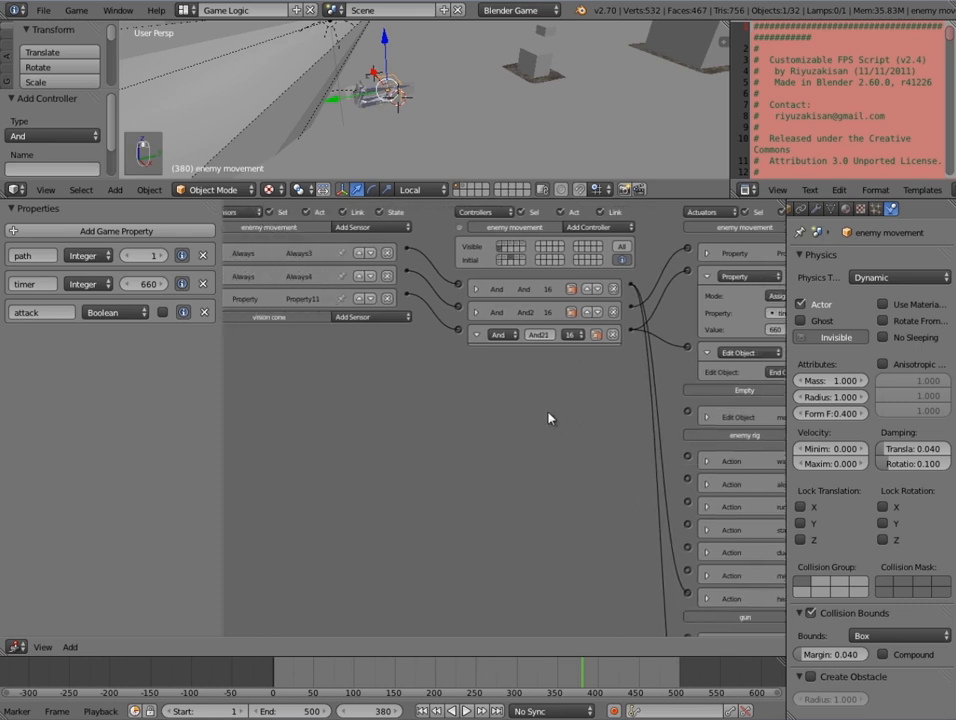
middle_drag(262, 357, 282, 357)
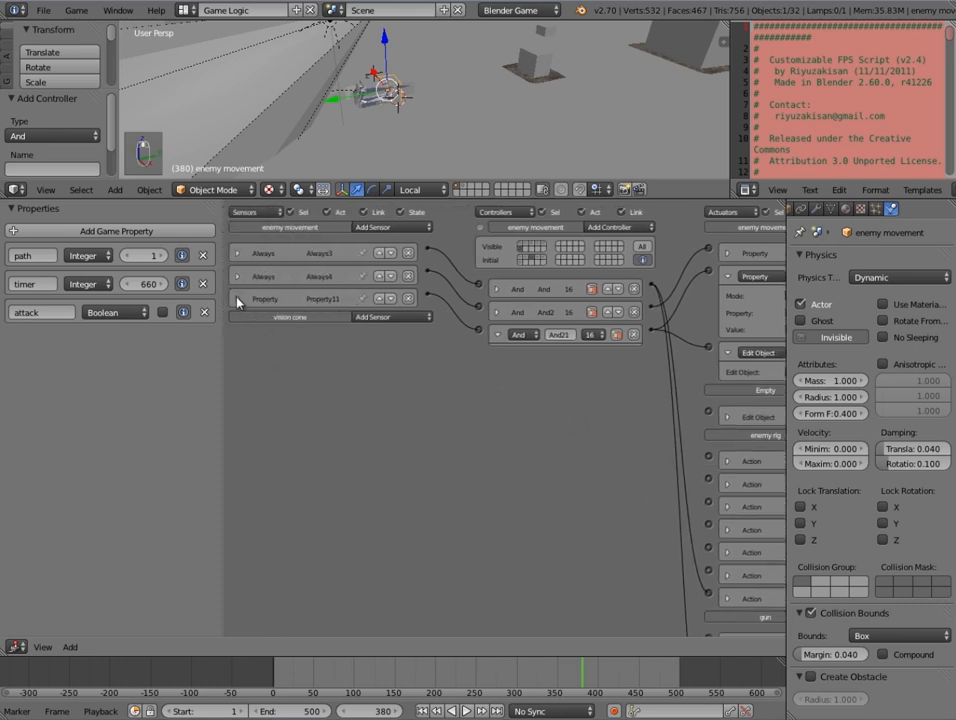
click(237, 298)
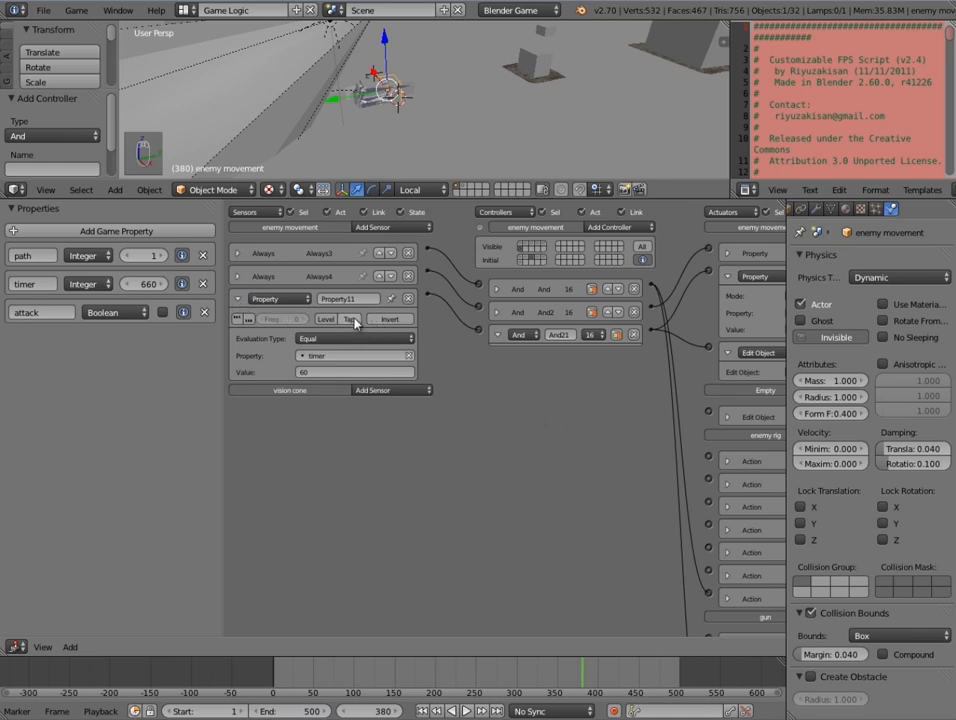
click(237, 298)
middle_drag(481, 333, 355, 328)
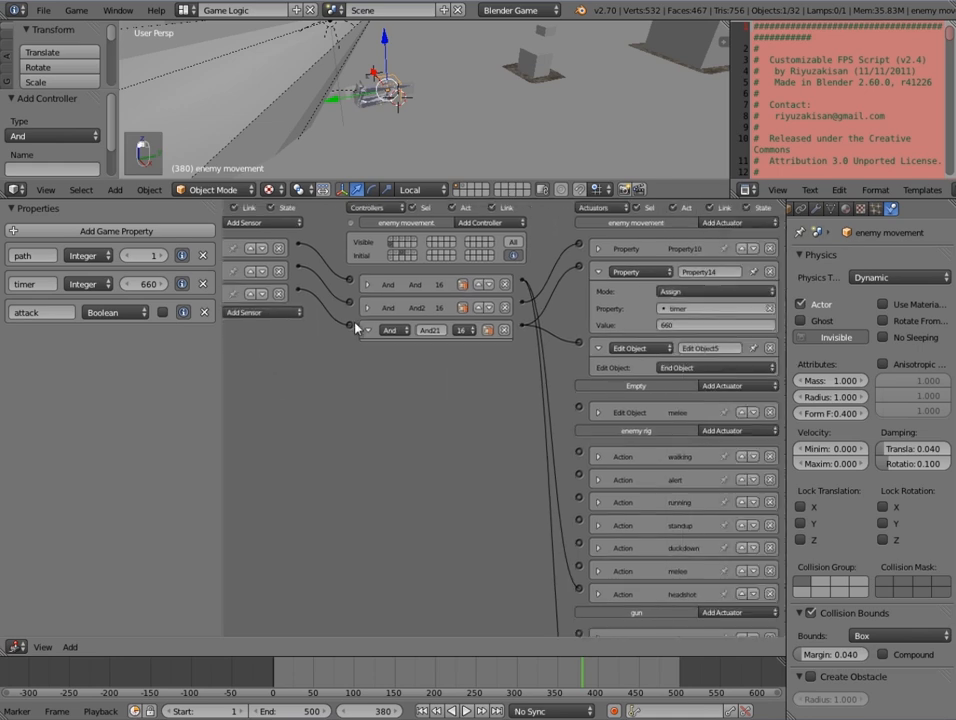
click(599, 272)
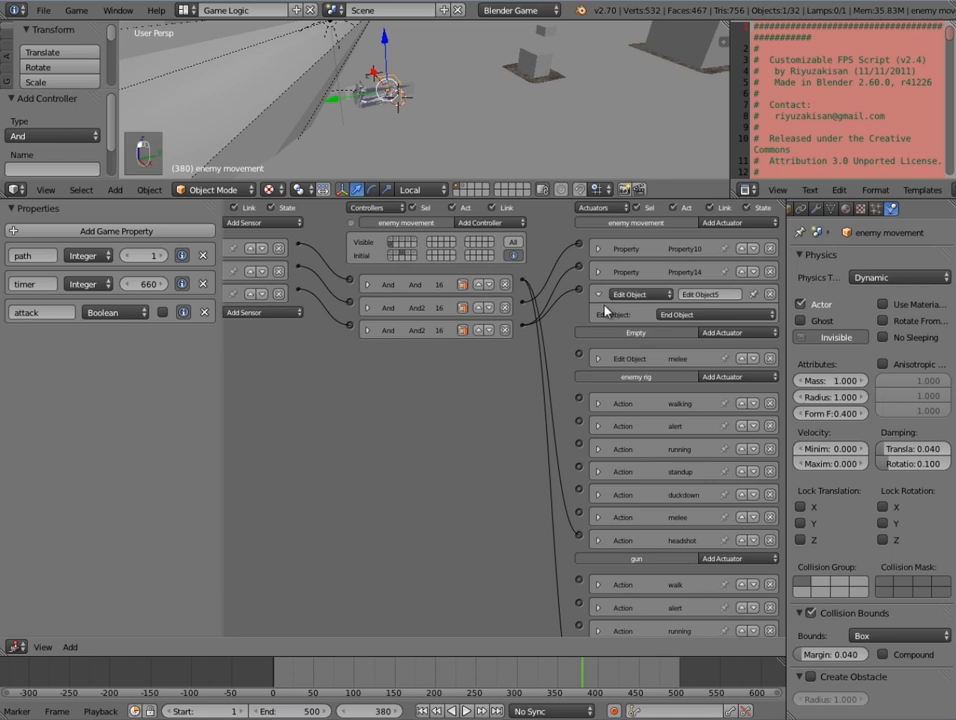
click(599, 294)
middle_drag(433, 382, 571, 399)
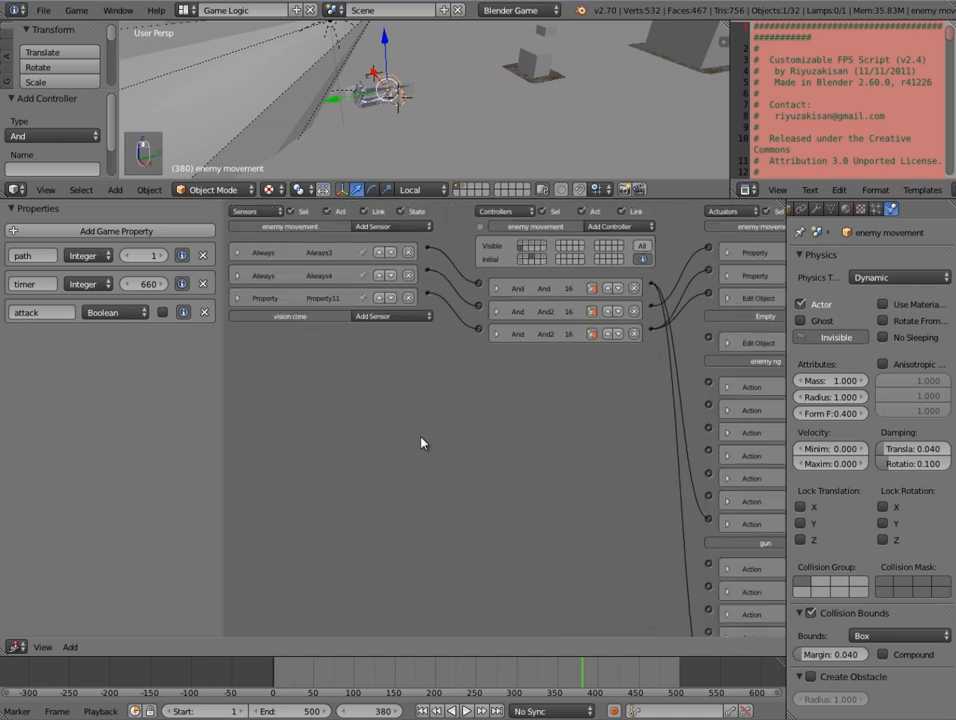
- Show the next, empty controller state of enemy movement and add two Always sensors for it
click(527, 250)
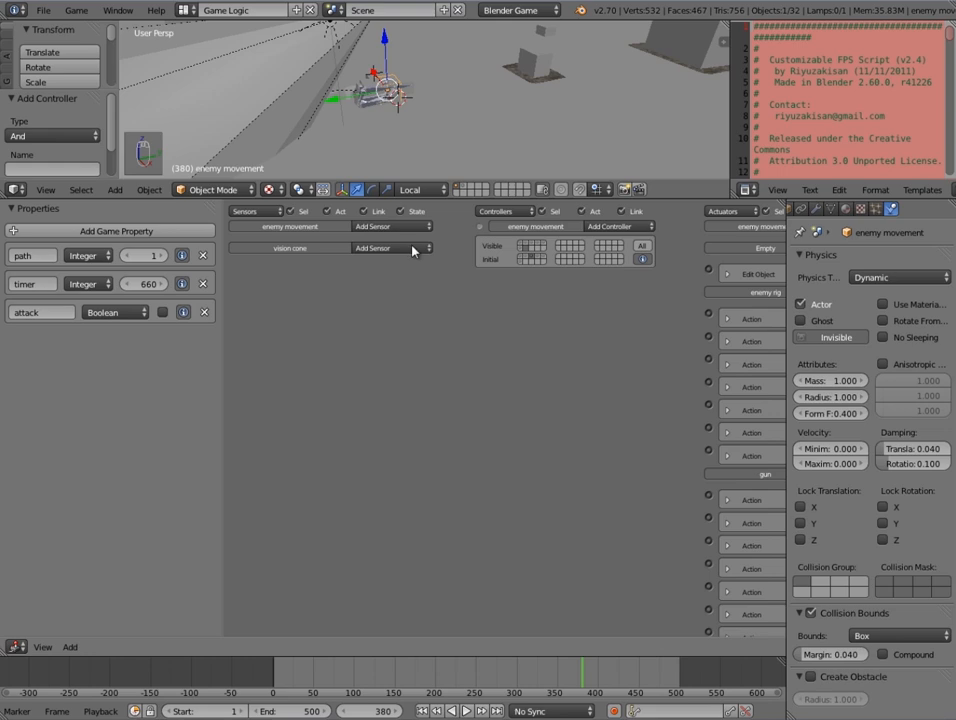
click(383, 230)
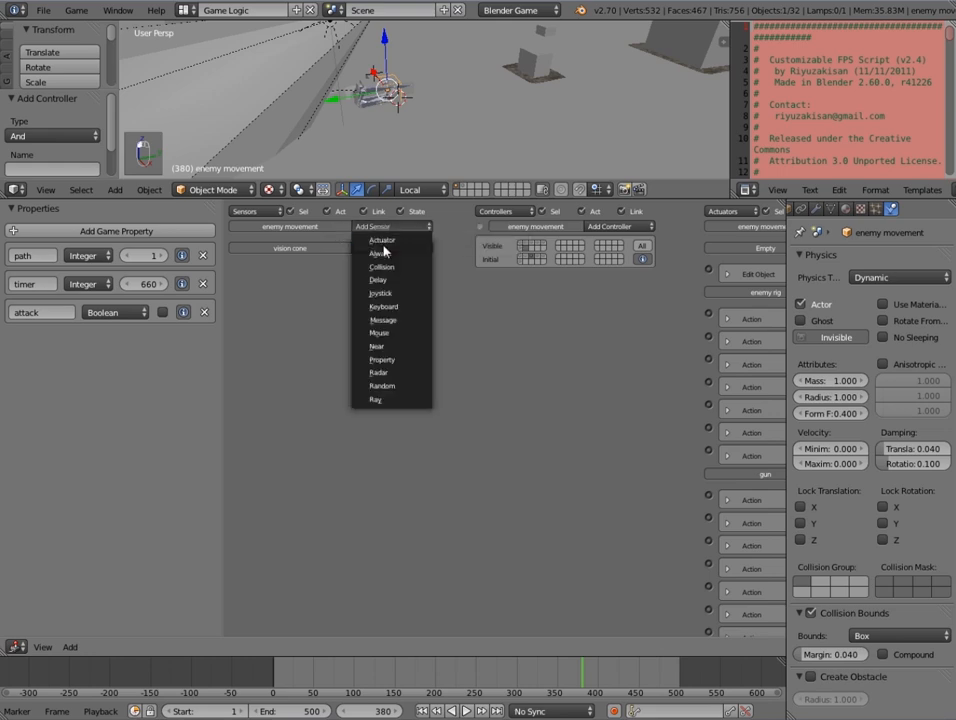
click(395, 255)
click(384, 228)
click(387, 255)
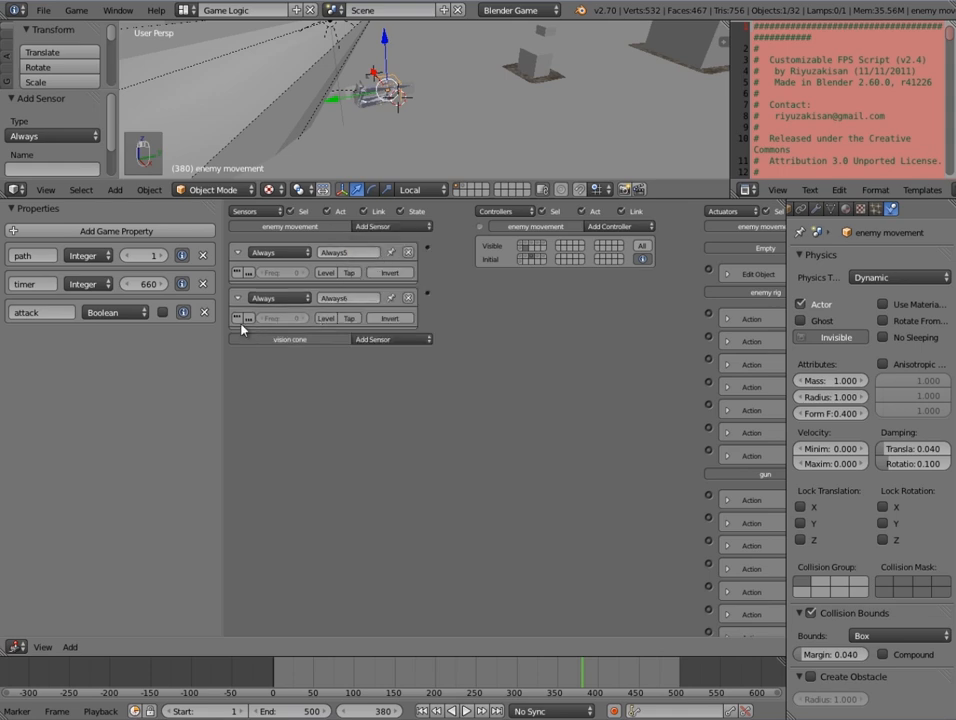
- Add an Action actuator named bodyshot to the enemy rig and assign it the enemy rigAction action
middle_drag(493, 287, 388, 288)
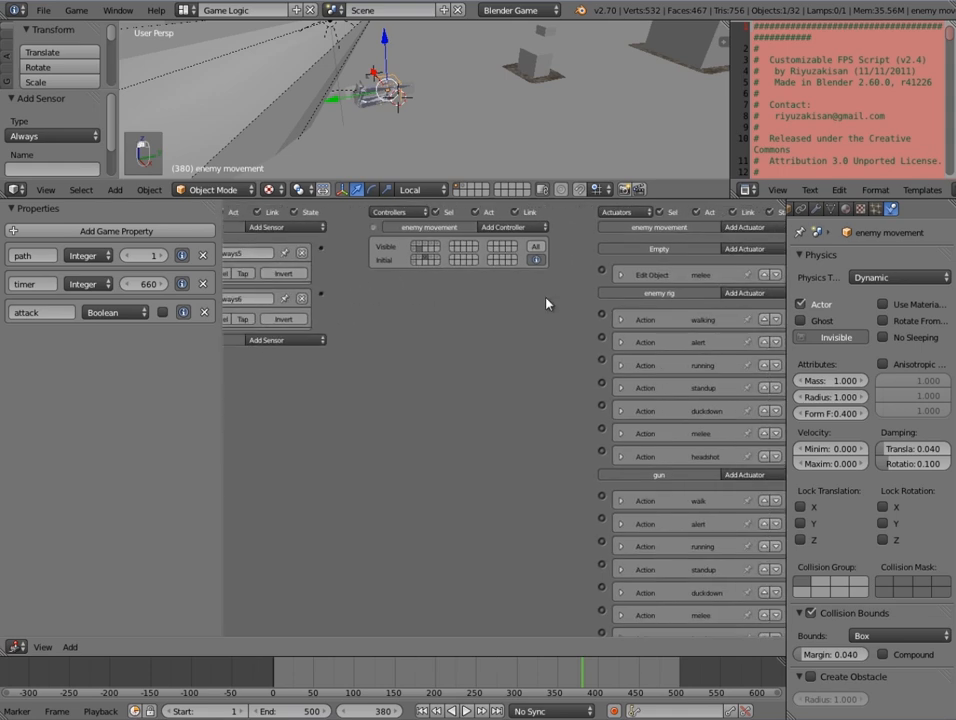
scroll(700, 291, down, 1)
click(724, 286)
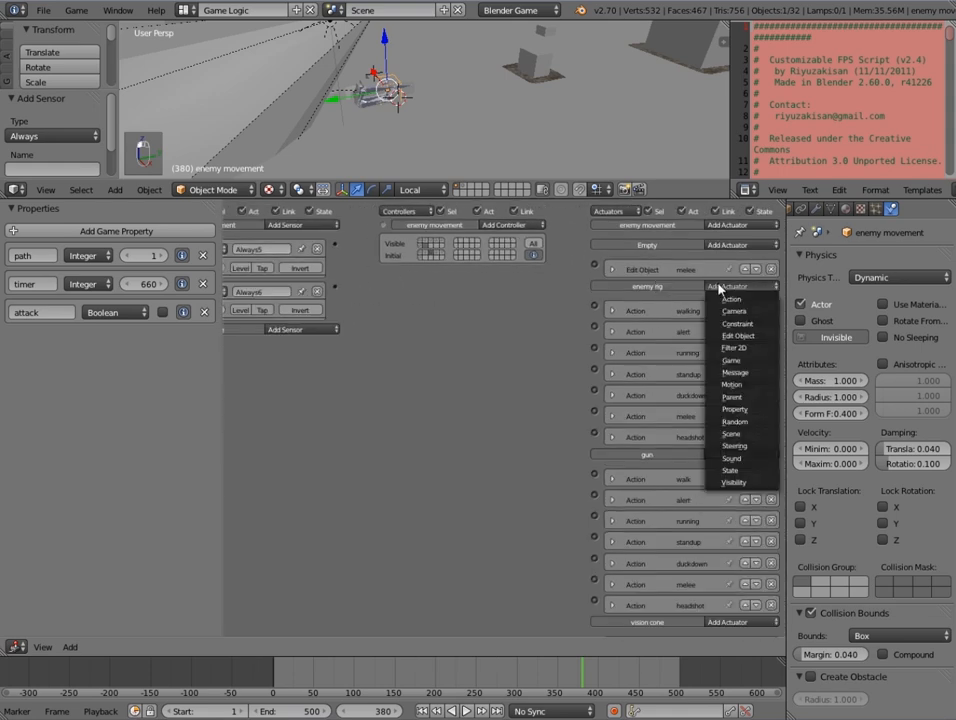
click(725, 301)
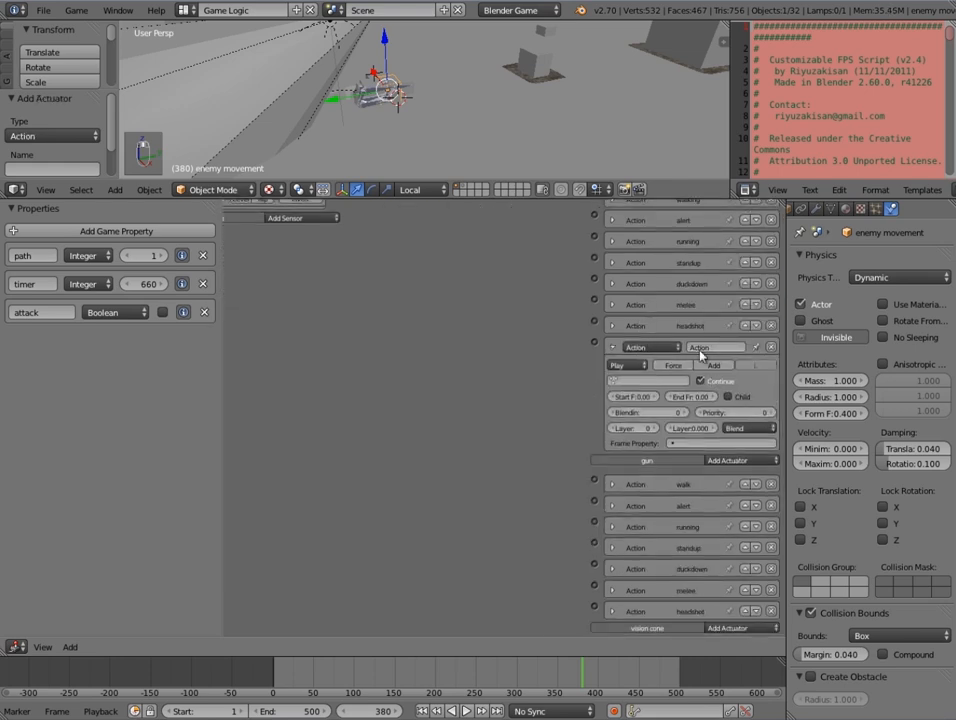
click(698, 346)
text(bodyshot)
key(BackSpace)
key(BackSpace)
key(BackSpace)
key(BackSpace)
key(BackSpace)
key(BackSpace)
key(BackSpace)
key(BackSpace)
key(Return)
click(656, 381)
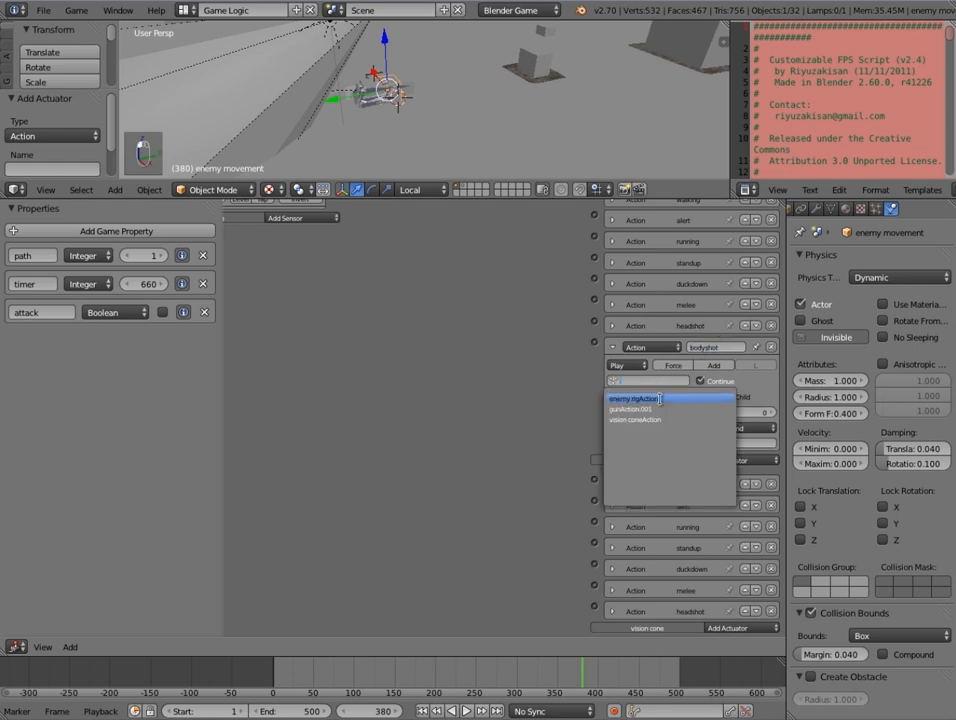
click(660, 399)
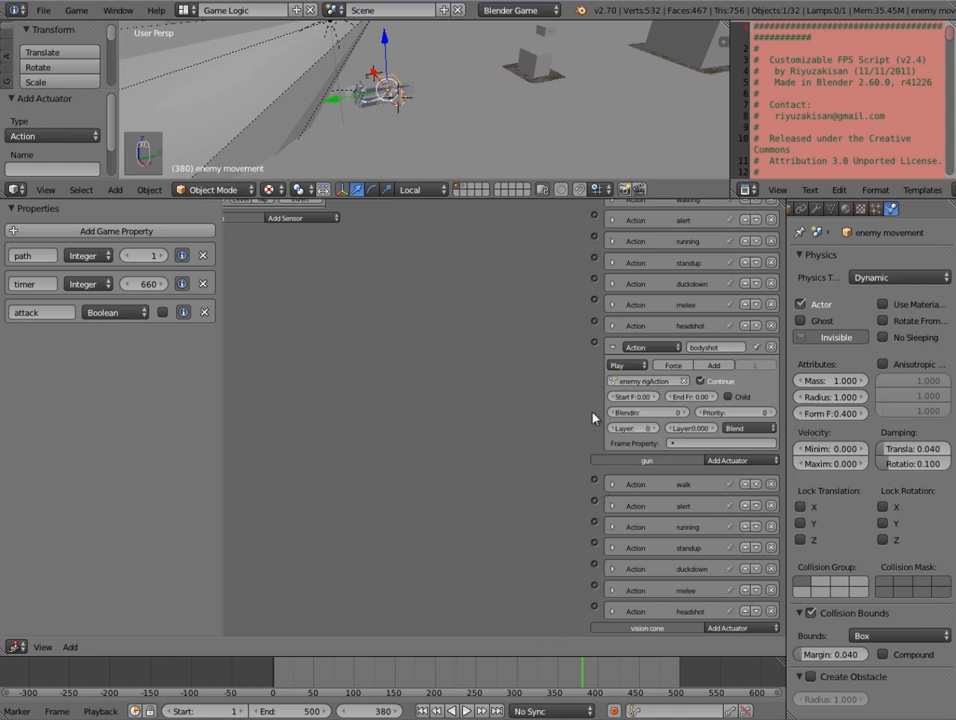
- Enlarge the 3D view, advance the timeline to frame 390 and set the bodyshot actuator's start frame to 390
click(396, 713)
click(396, 713)
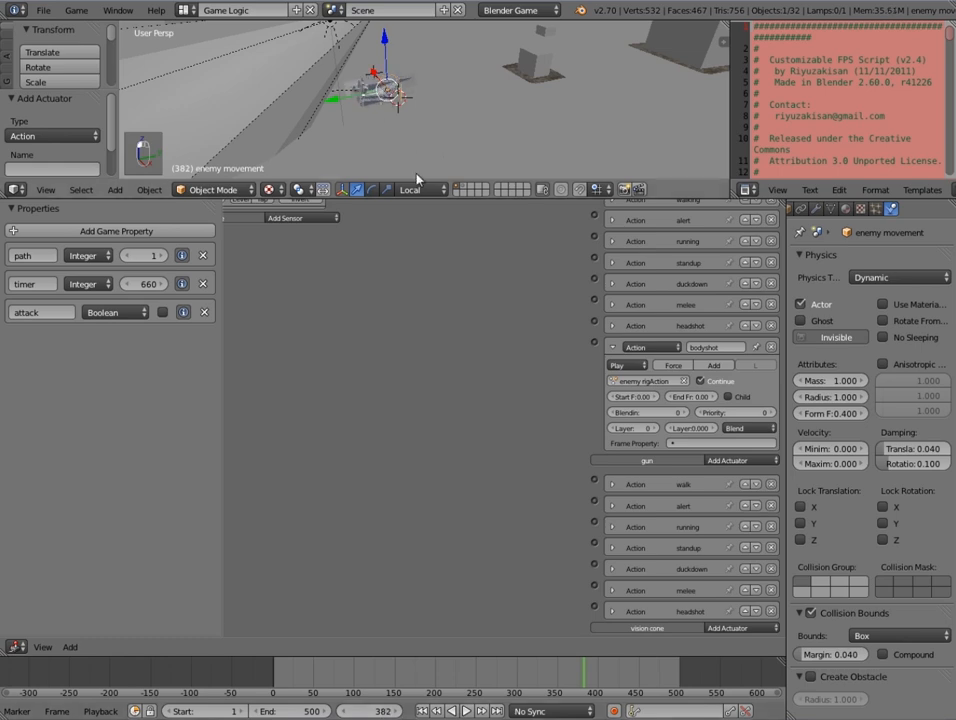
drag(433, 199, 435, 382)
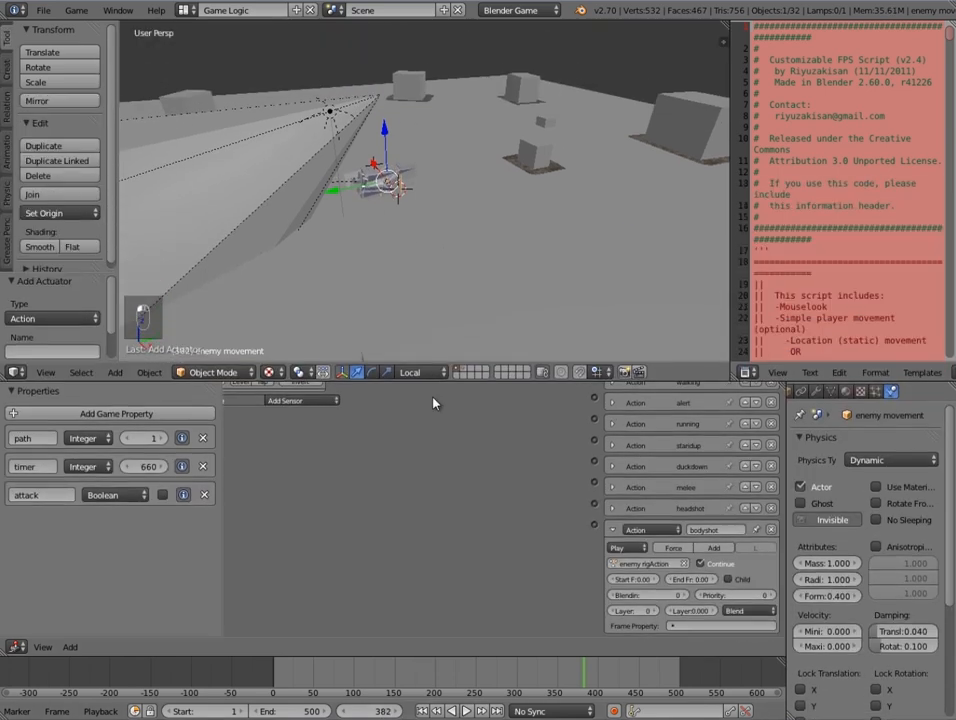
click(396, 713)
click(396, 713)
click(396, 713)
click(396, 713)
click(396, 713)
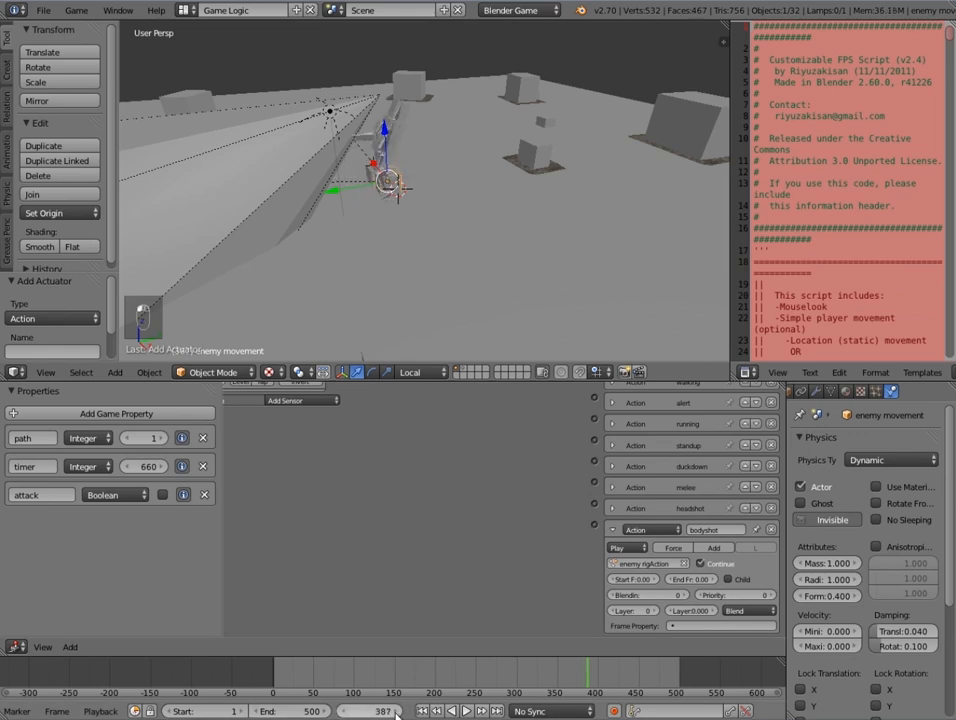
click(396, 713)
click(396, 713)
click(396, 713)
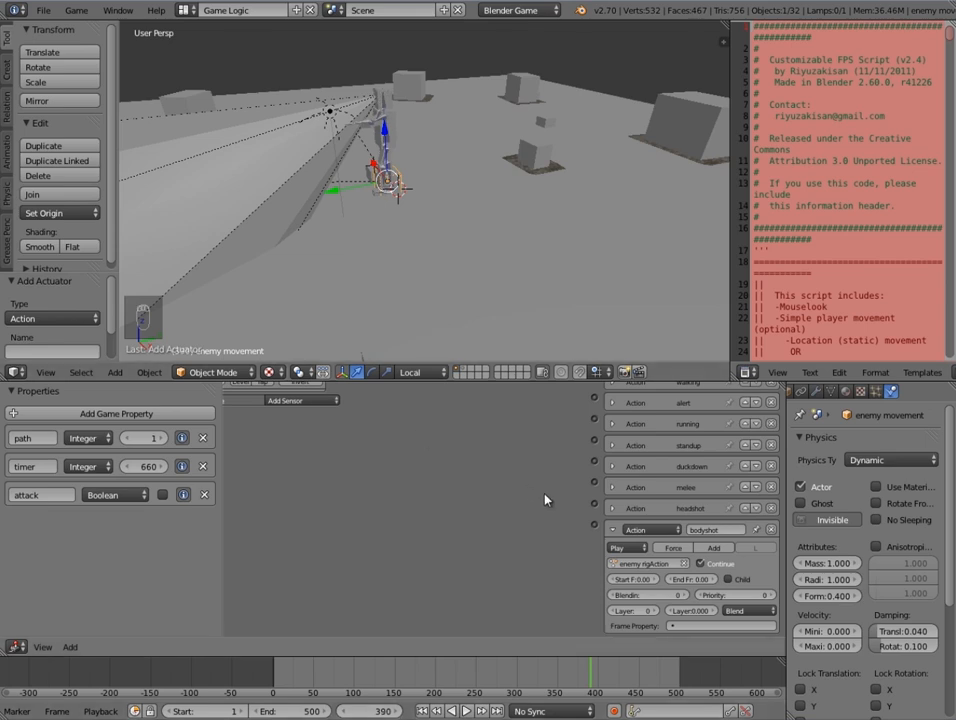
scroll(590, 565, down, 2)
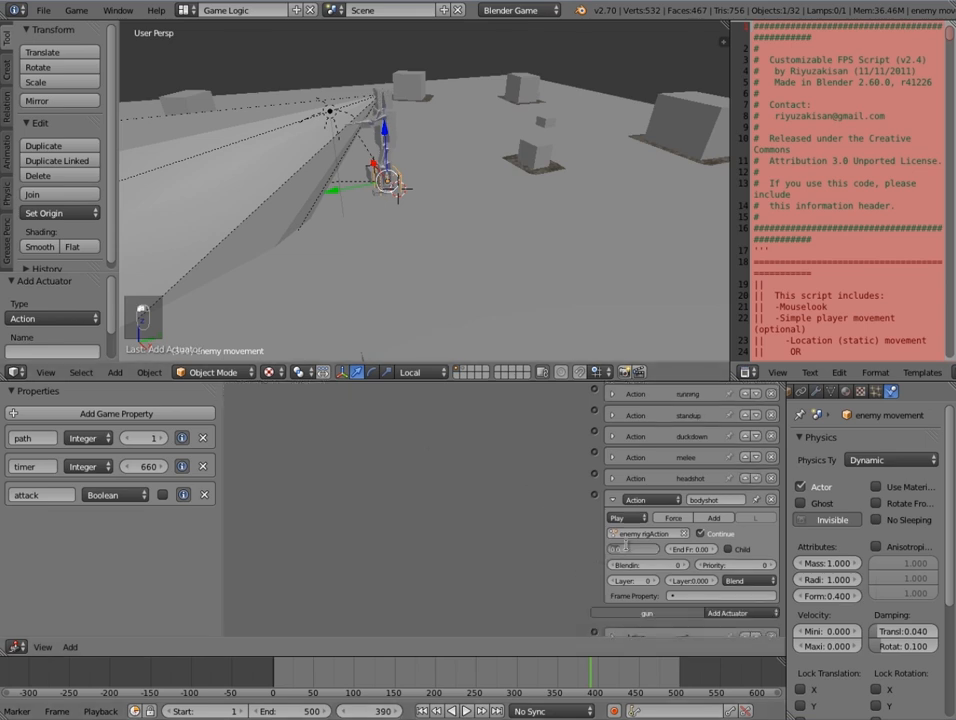
key(Return)
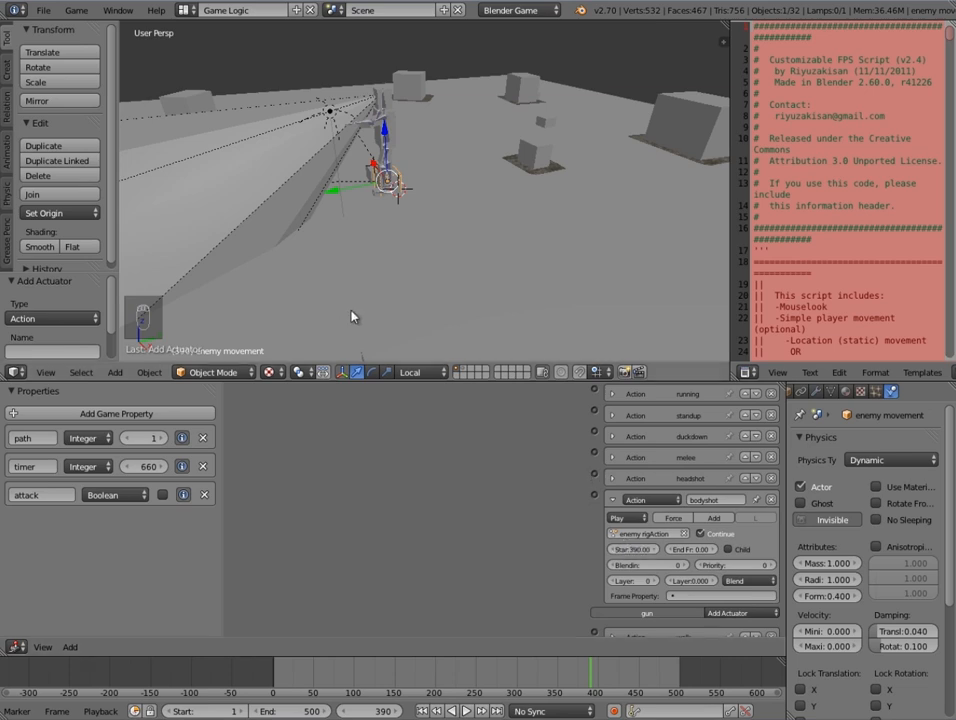
- Select the enemy rig and move the timeline to frame 440 to examine its pose there
right_click(388, 140)
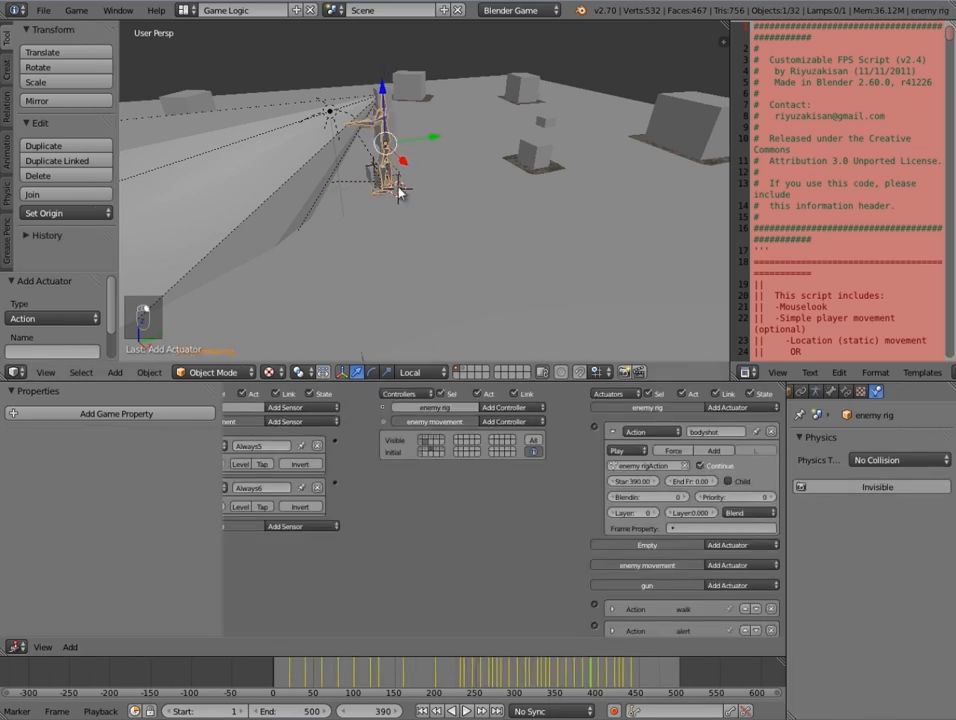
click(632, 680)
drag(632, 672, 631, 671)
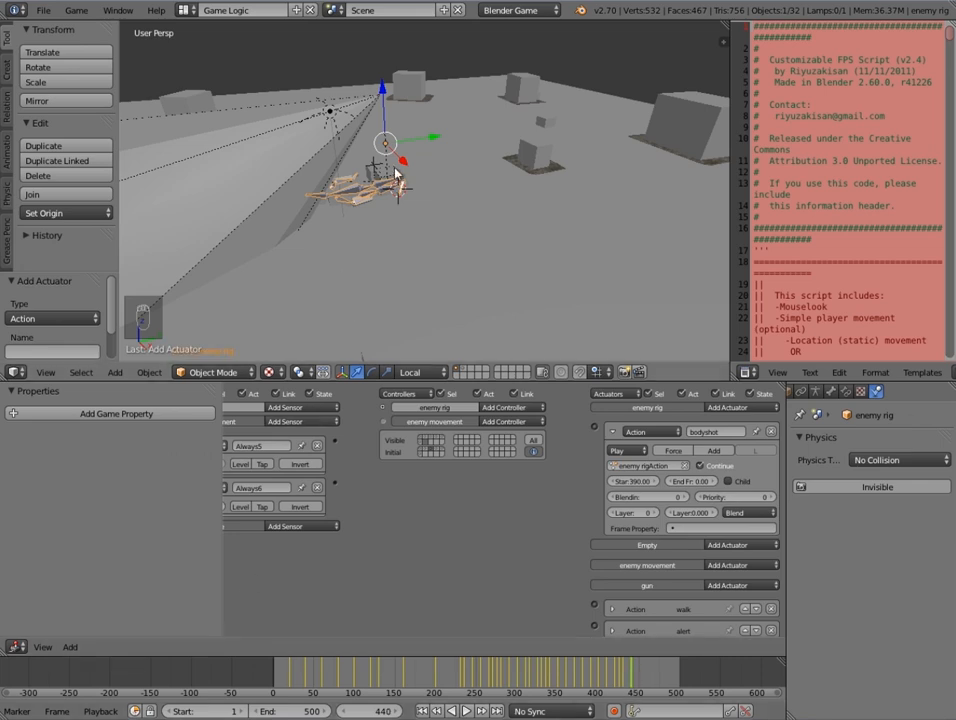
scroll(397, 175, up, 3)
- Reselect enemy movement and set the end frame of the rig's bodyshot actuator to 440
right_click(327, 156)
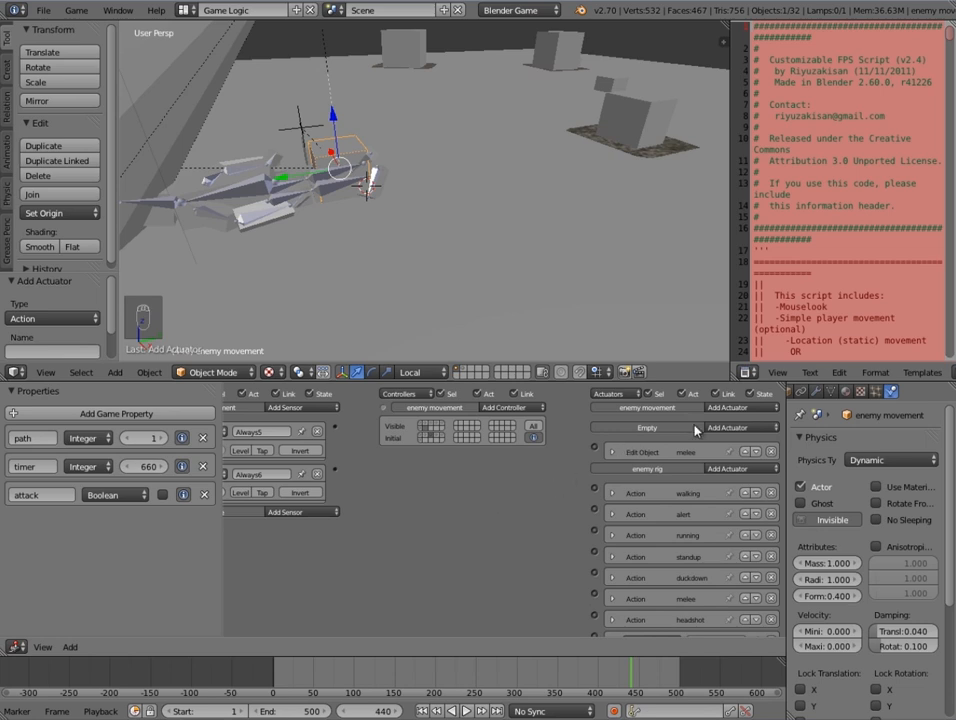
scroll(680, 540, down, 6)
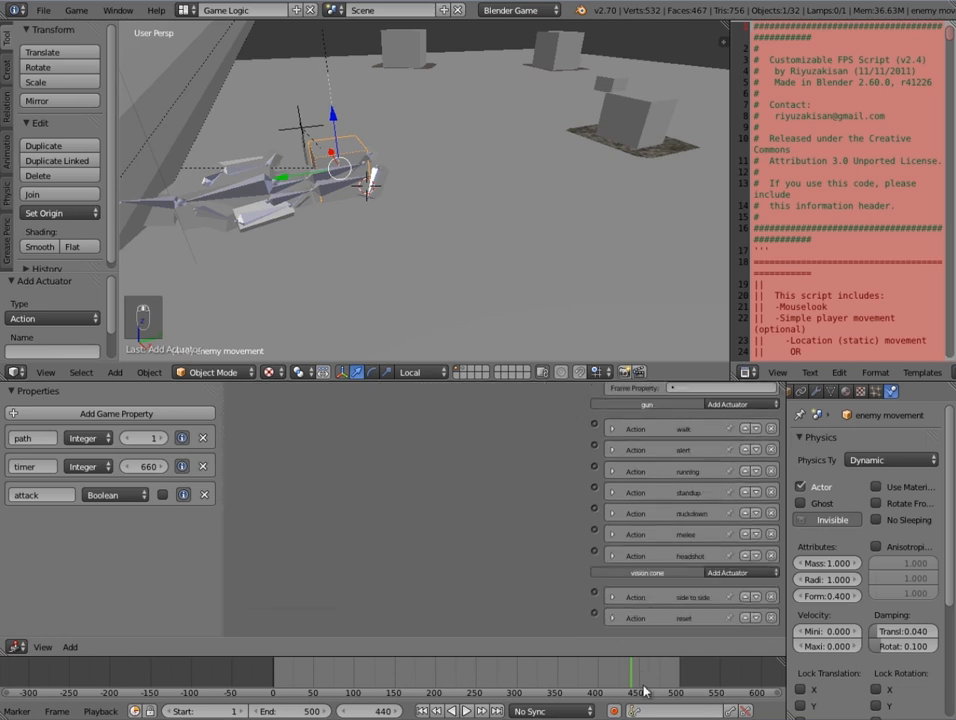
scroll(638, 606, up, 1)
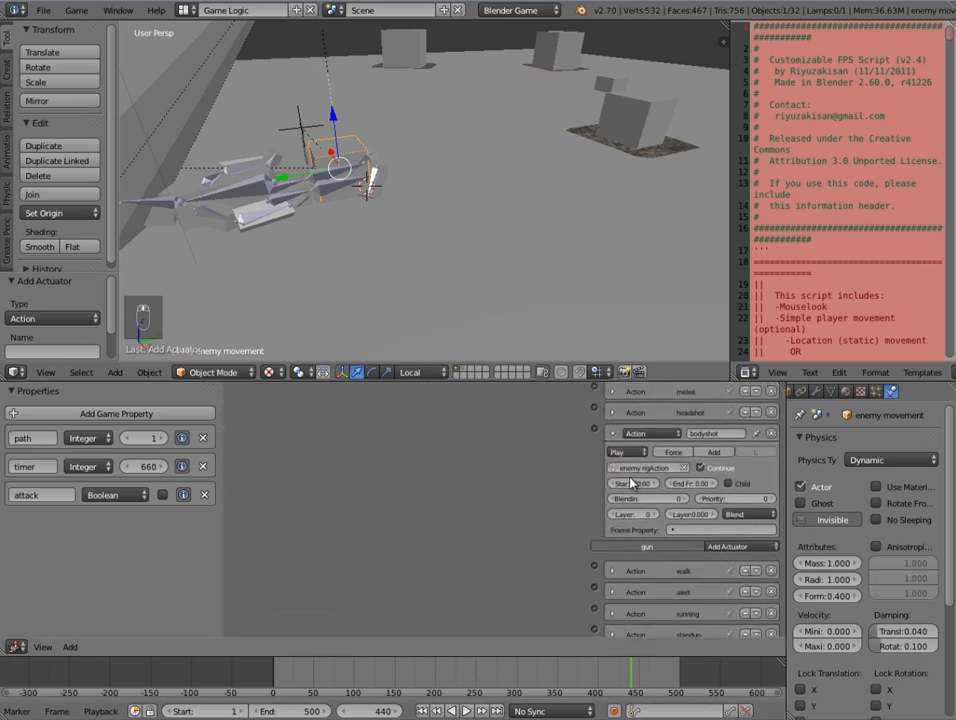
text(39)
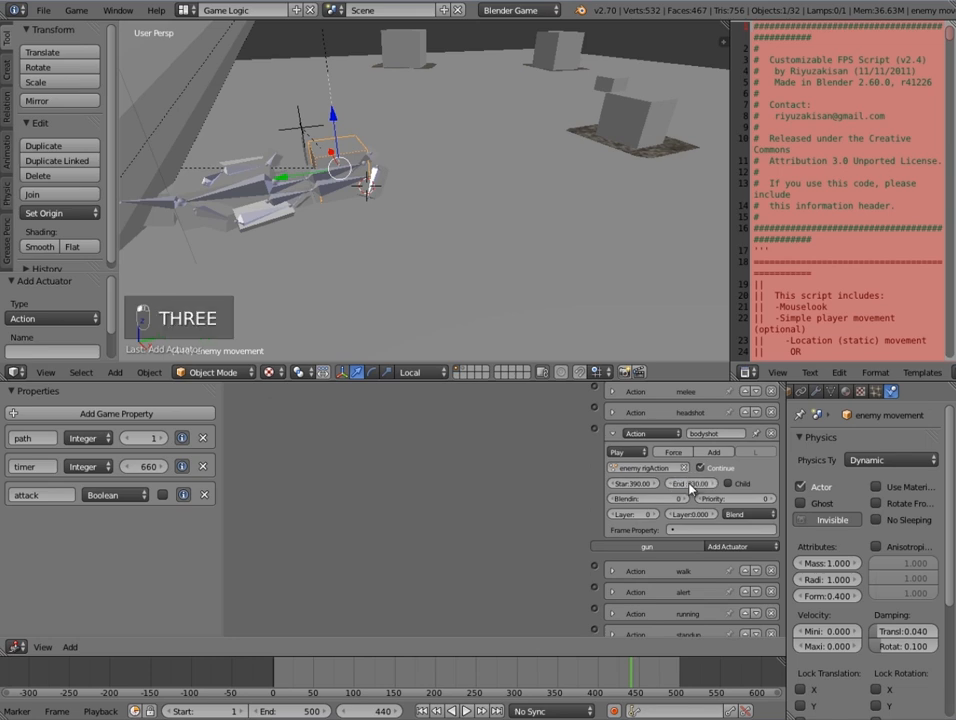
text(4)
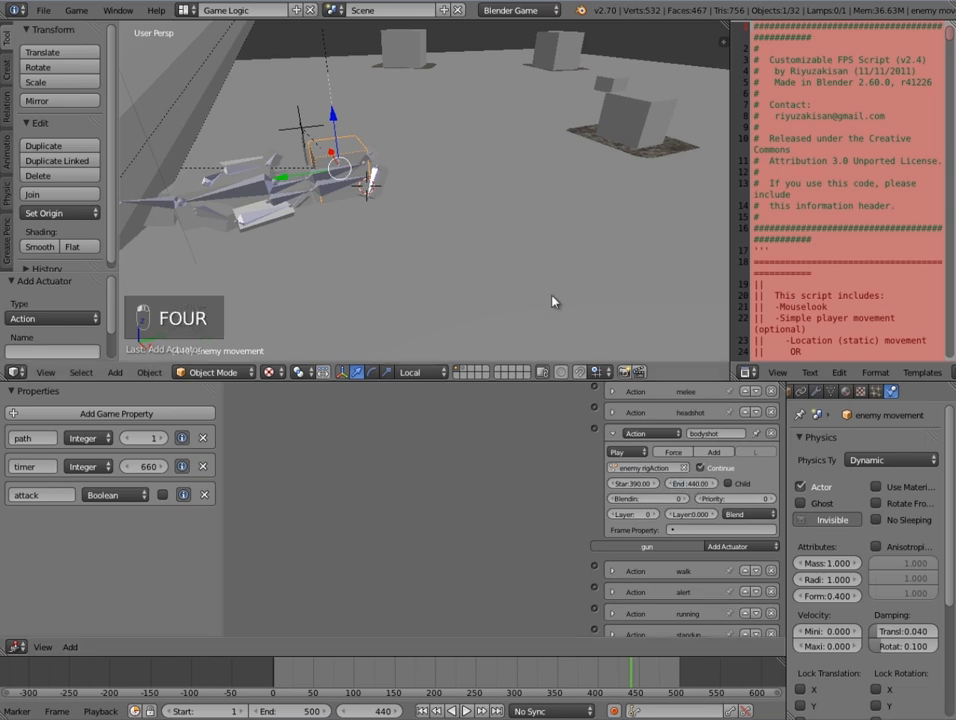
- Add an And controller linking the first Always sensor to the enemy rig's bodyshot actuator, and collapse that actuator
middle_drag(572, 478, 573, 533)
scroll(557, 508, down, 3)
middle_drag(546, 488, 547, 560)
middle_drag(493, 422, 493, 441)
click(502, 401)
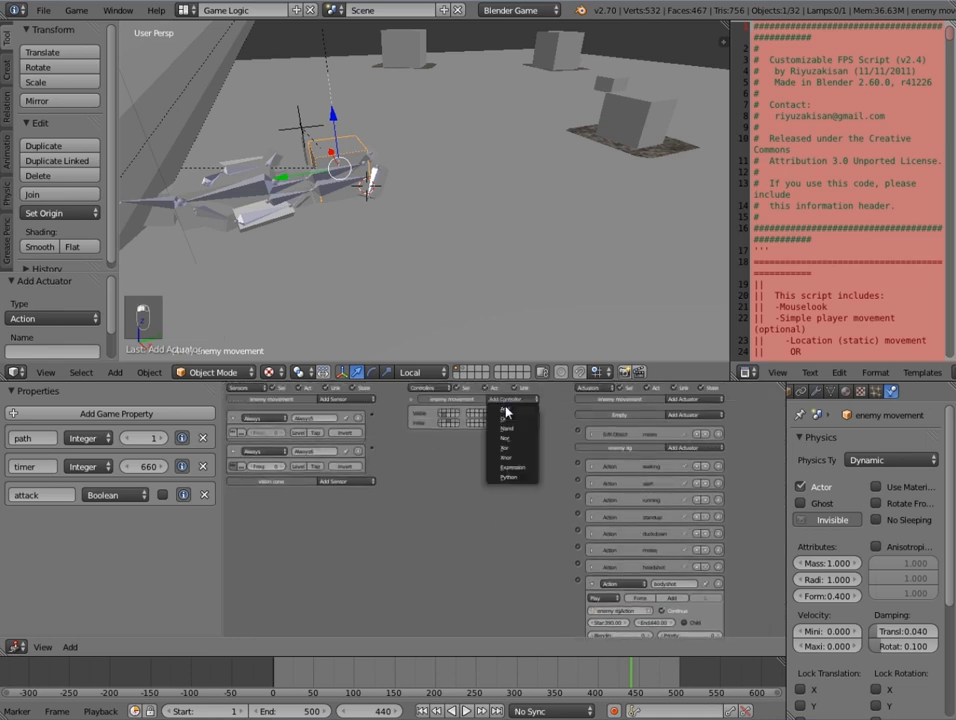
click(505, 410)
drag(414, 447, 413, 444)
middle_drag(511, 458, 531, 424)
drag(532, 406, 578, 546)
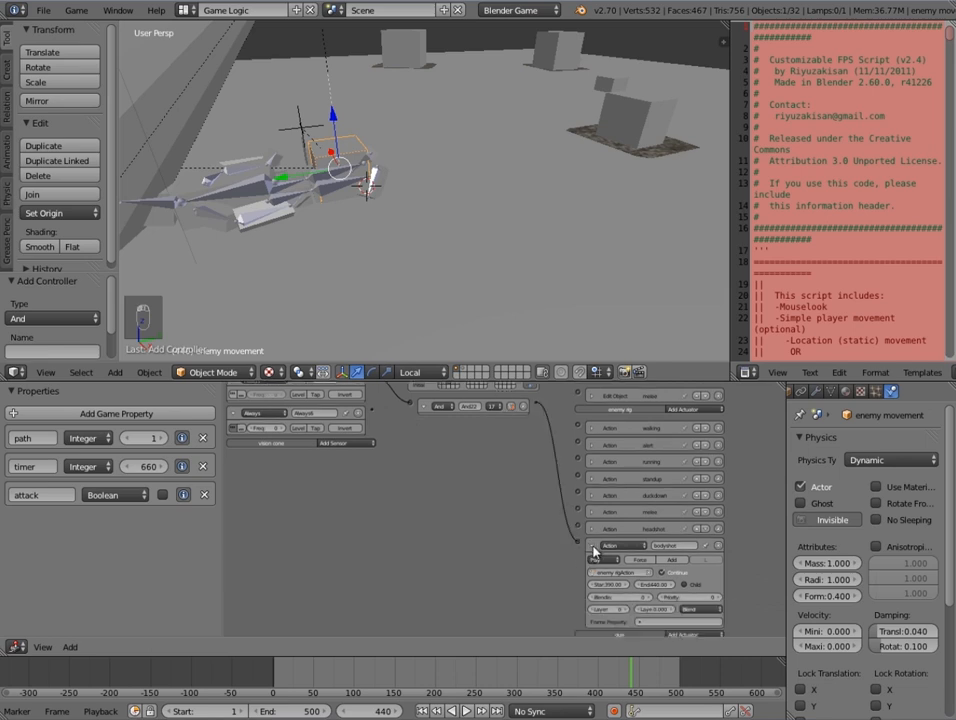
click(593, 547)
- Add an Action actuator named bodyshot to the gun, playing gunAction.001 from frame 390 to 440
middle_drag(600, 553, 668, 482)
click(679, 470)
click(683, 479)
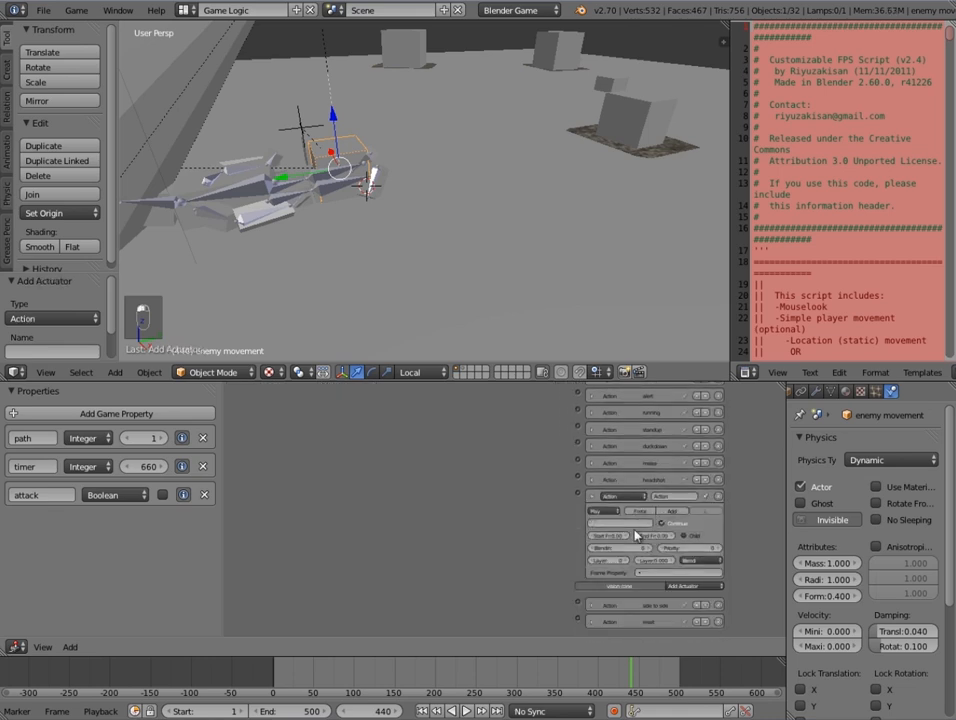
click(620, 523)
click(635, 547)
click(607, 536)
text(360)
click(650, 536)
text(4)
- Link the And controller to the gun's bodyshot actuator and collapse that actuator
middle_drag(570, 440, 553, 560)
scroll(541, 498, down, 2)
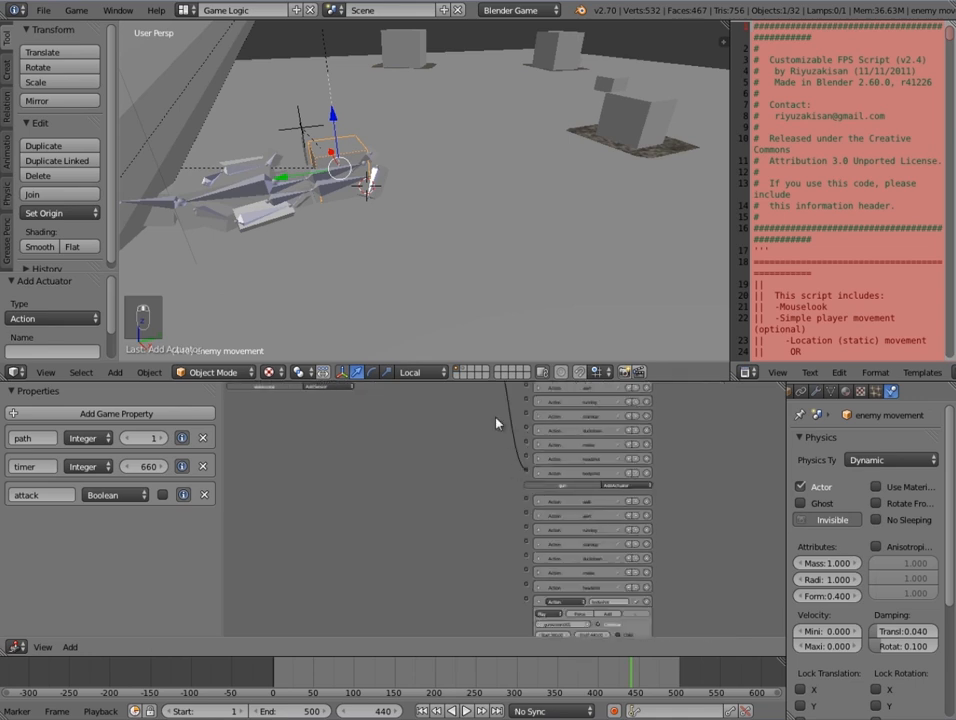
drag(487, 381, 462, 82)
scroll(458, 173, up, 1)
drag(511, 141, 551, 409)
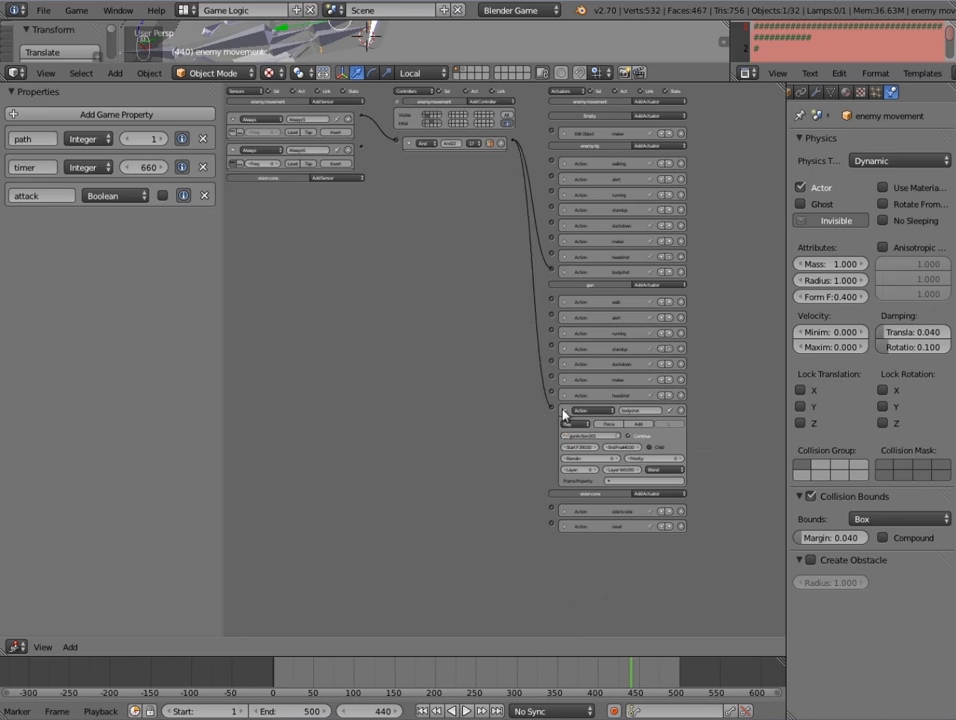
click(564, 412)
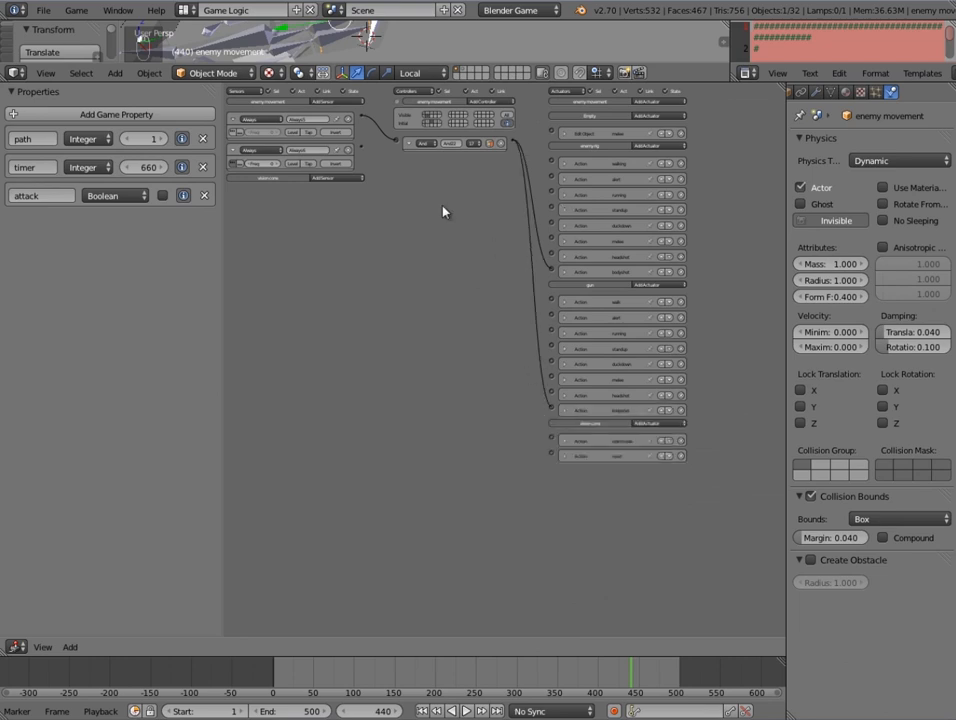
- Reselect enemy movement and widen the logic editor to fit the whole actuator column
scroll(462, 280, up, 2)
scroll(469, 335, up, 2)
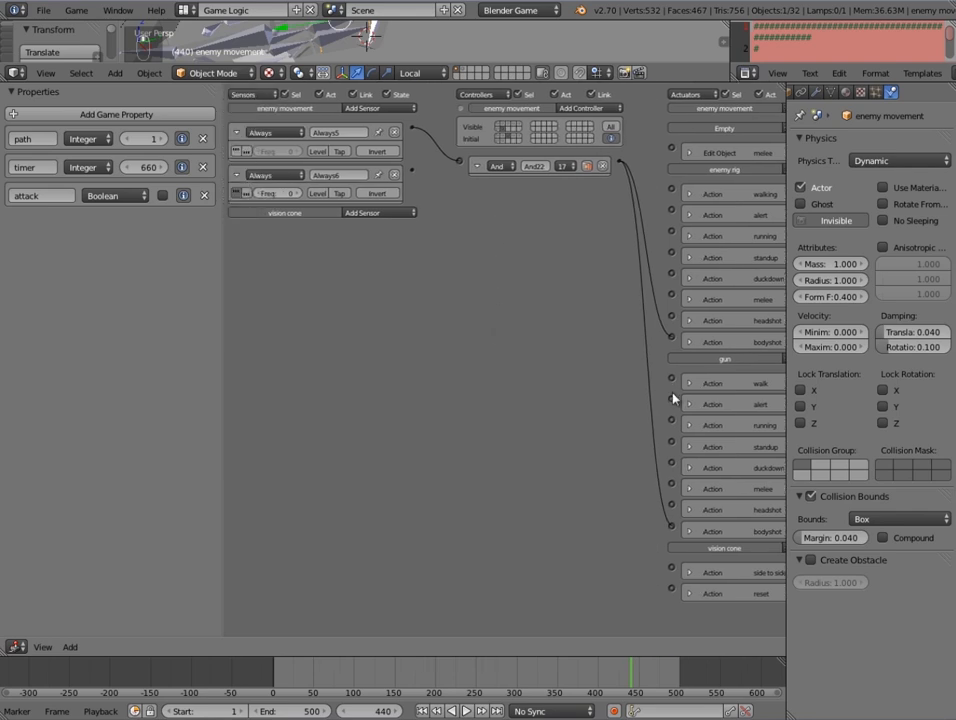
drag(512, 66, 529, 199)
drag(529, 318, 529, 465)
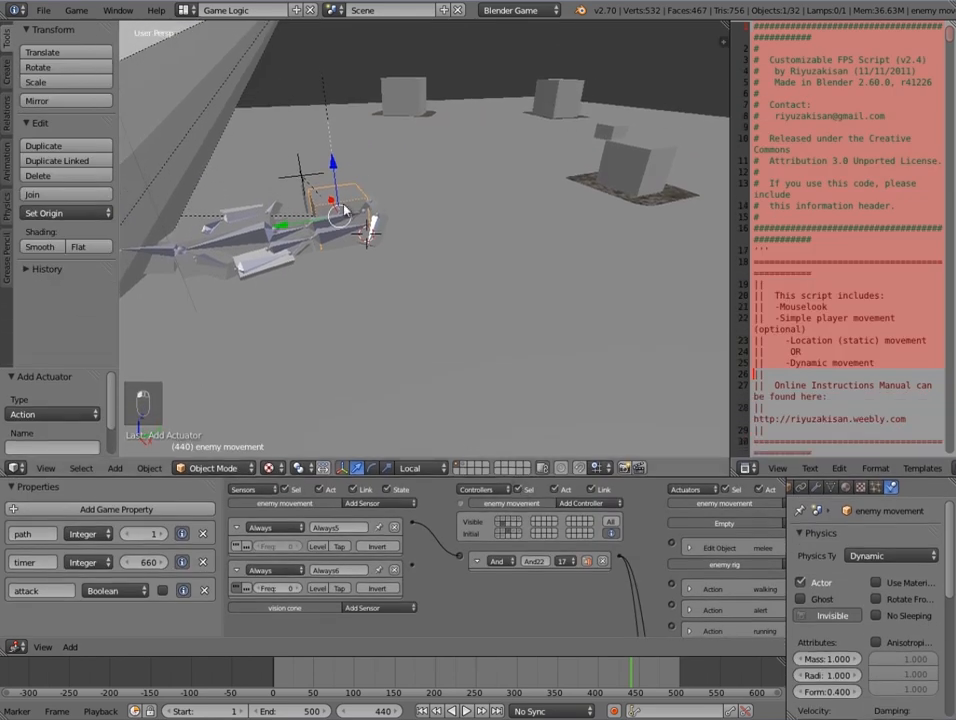
right_click(350, 196)
right_click(336, 193)
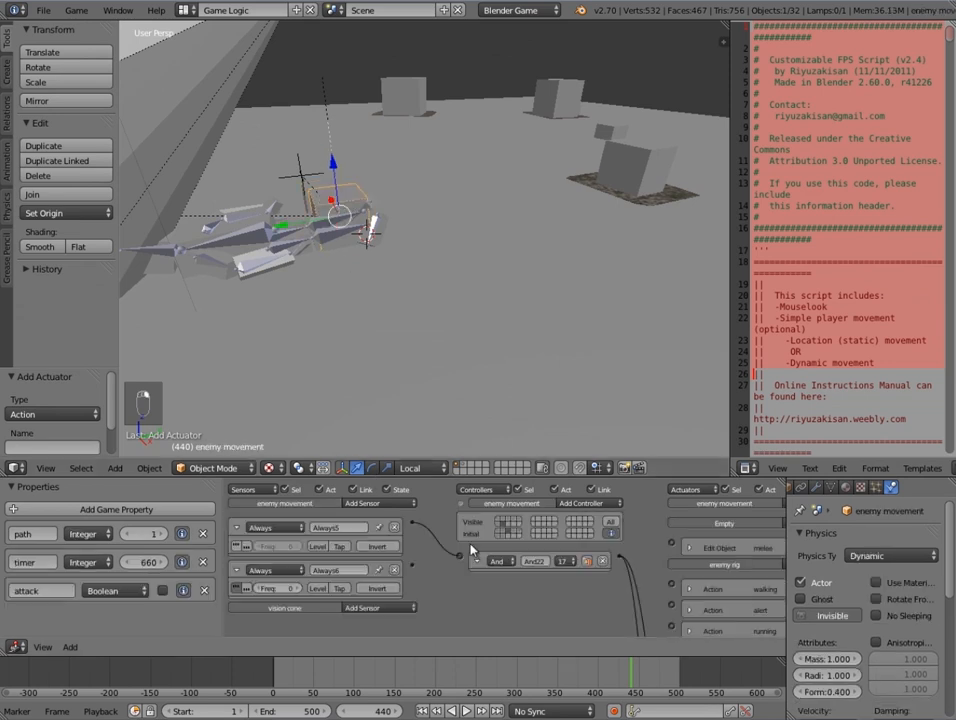
middle_drag(473, 550, 382, 570)
scroll(585, 563, down, 2)
middle_drag(585, 563, 634, 559)
scroll(701, 530, up, 3)
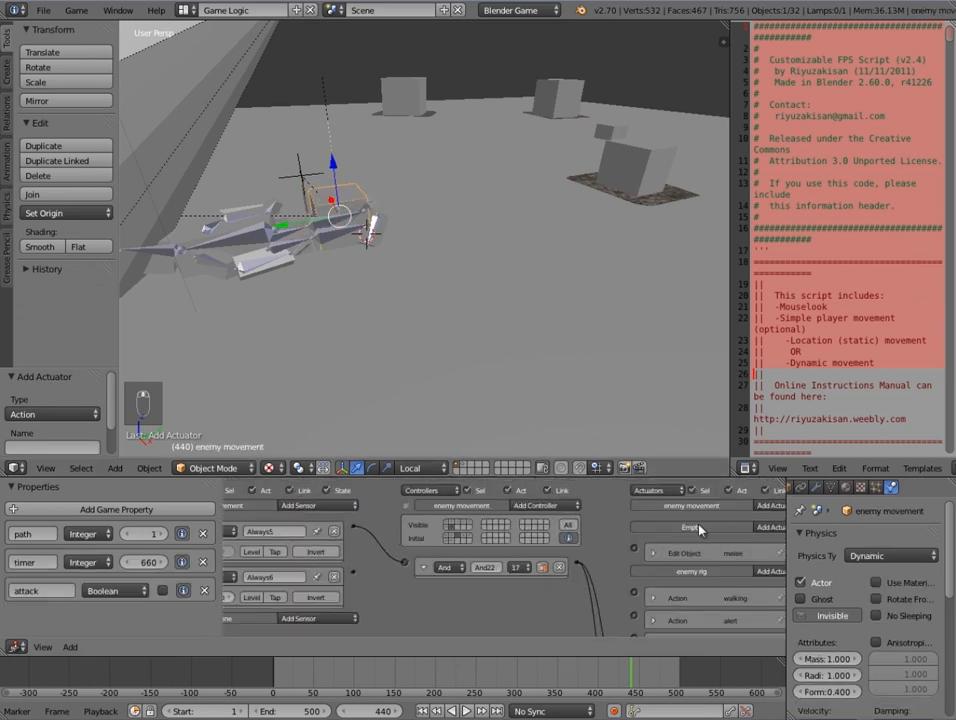
drag(788, 530, 868, 530)
drag(611, 480, 612, 354)
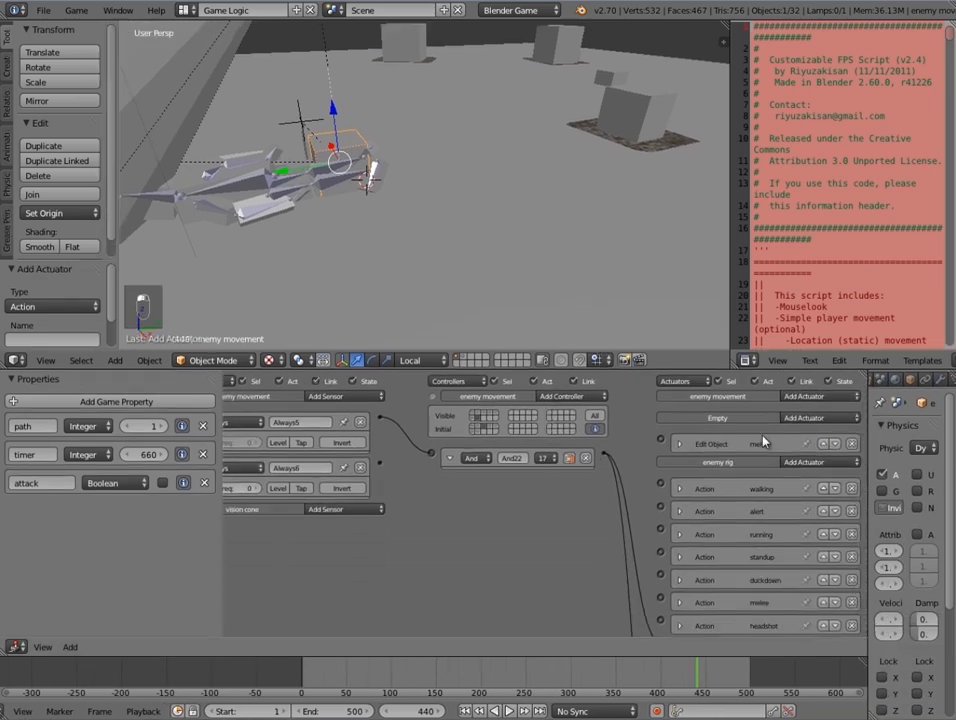
- Add a Property actuator to enemy movement in Add mode that changes the timer property by -1
click(813, 397)
click(810, 529)
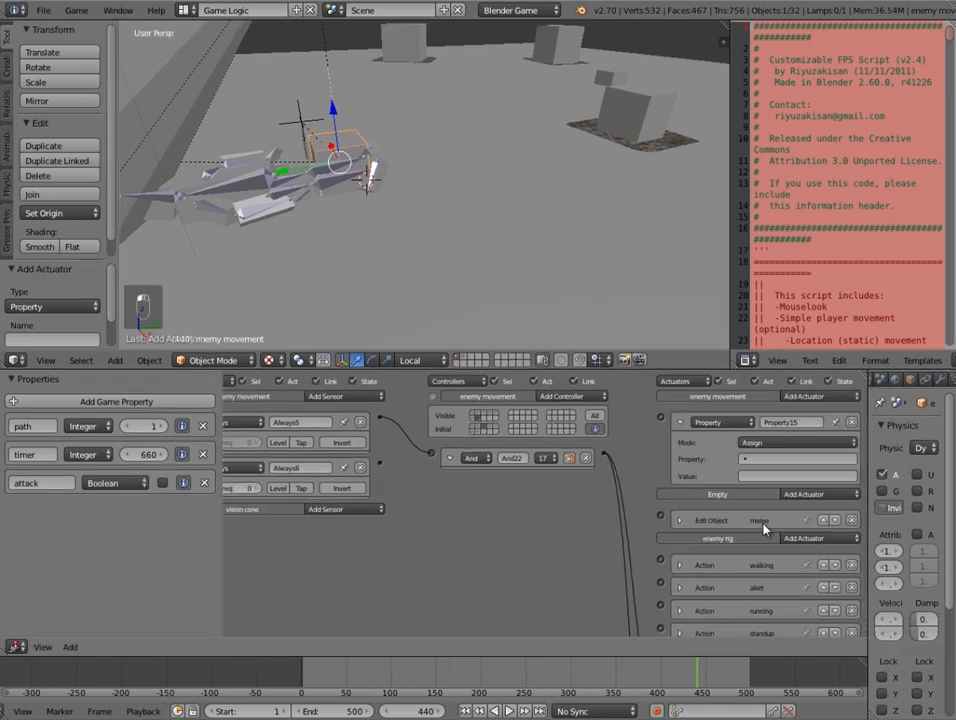
click(762, 443)
click(769, 459)
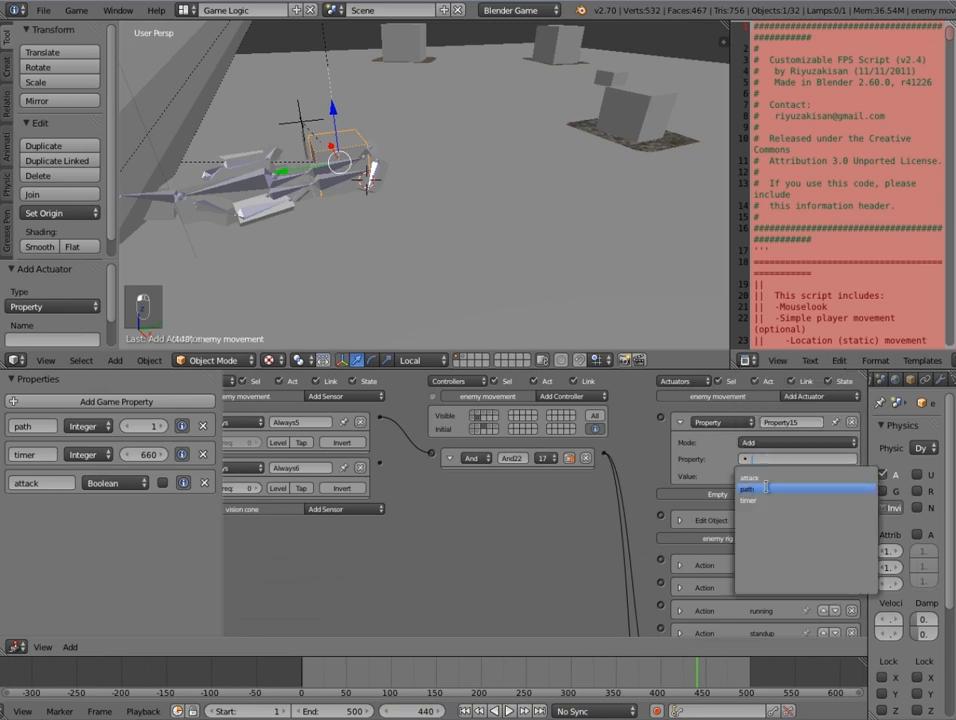
click(770, 499)
click(779, 475)
text(1)
key(Return)
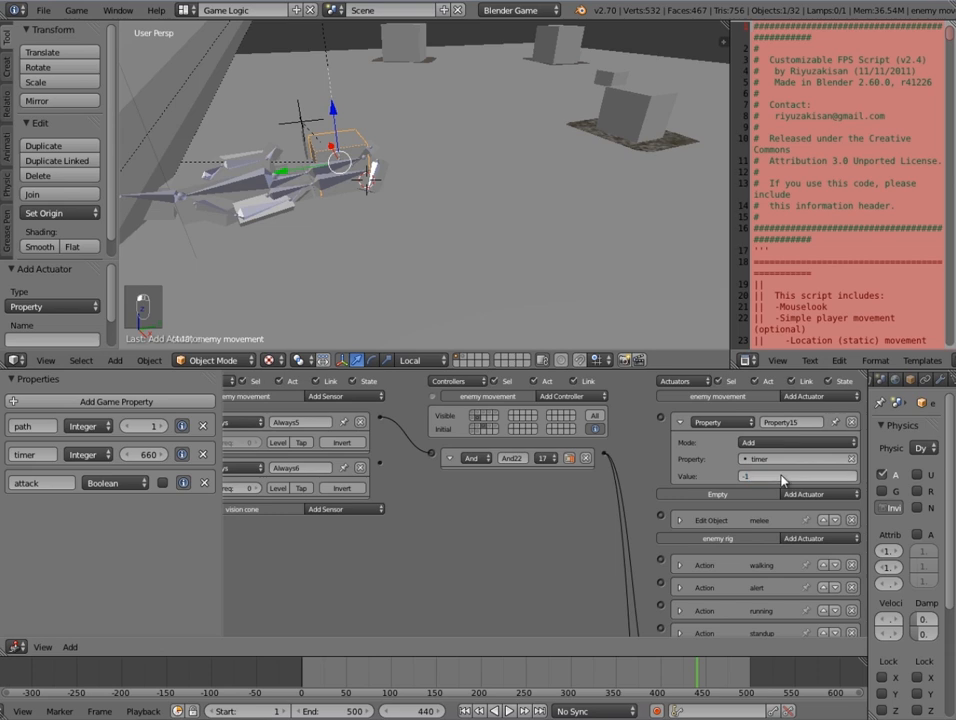
- Add a second And controller and link the second Always sensor through it to the timer Property actuator
middle_drag(568, 478, 610, 474)
click(604, 393)
click(605, 408)
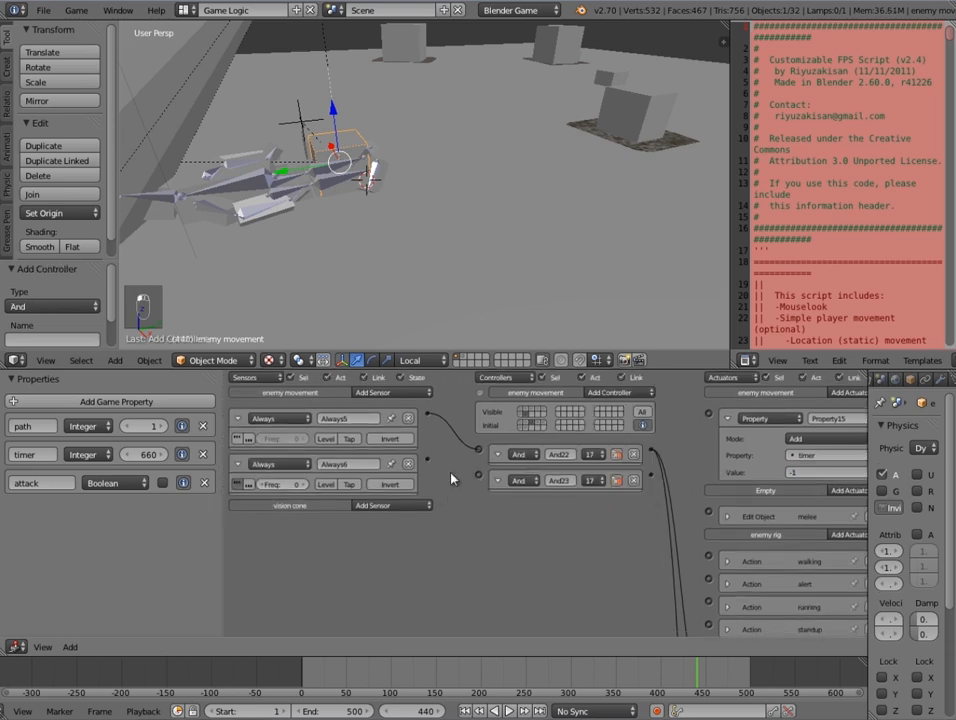
middle_drag(598, 500, 552, 504)
drag(606, 480, 690, 415)
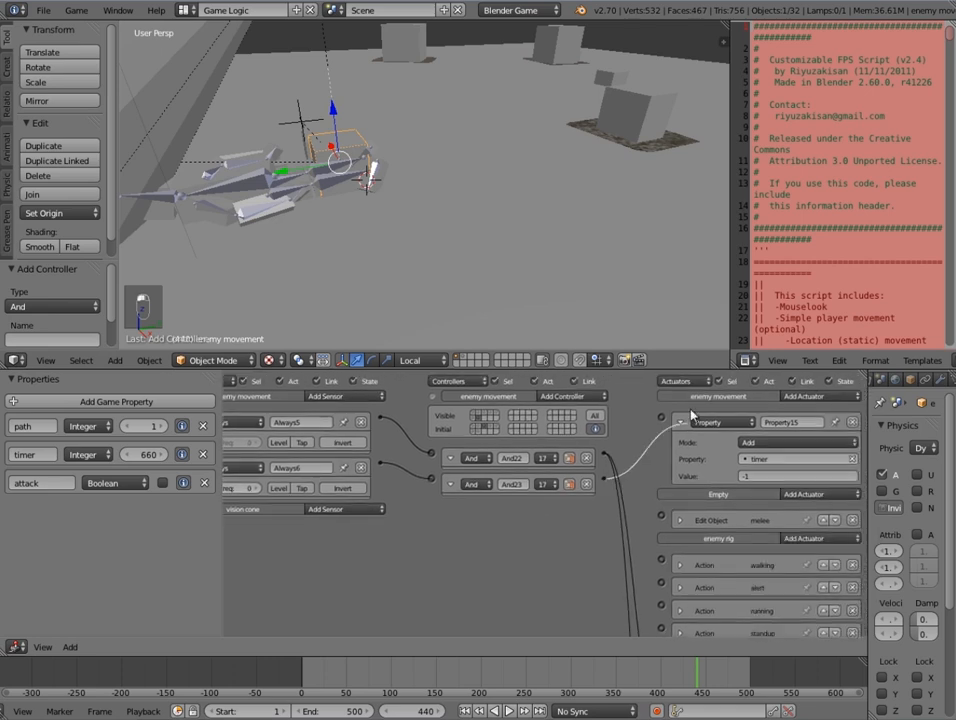
- Add a Property sensor to enemy movement that checks whether the timer property equals 60
middle_drag(612, 531, 658, 527)
click(375, 391)
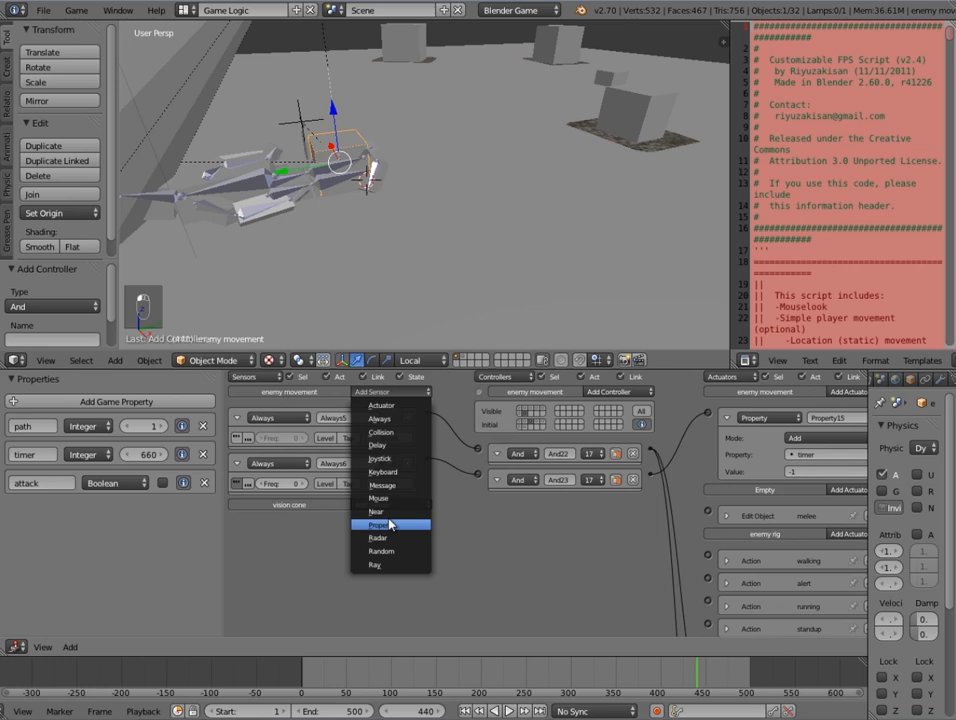
click(390, 524)
click(355, 566)
click(352, 596)
click(358, 584)
key(BackSpace)
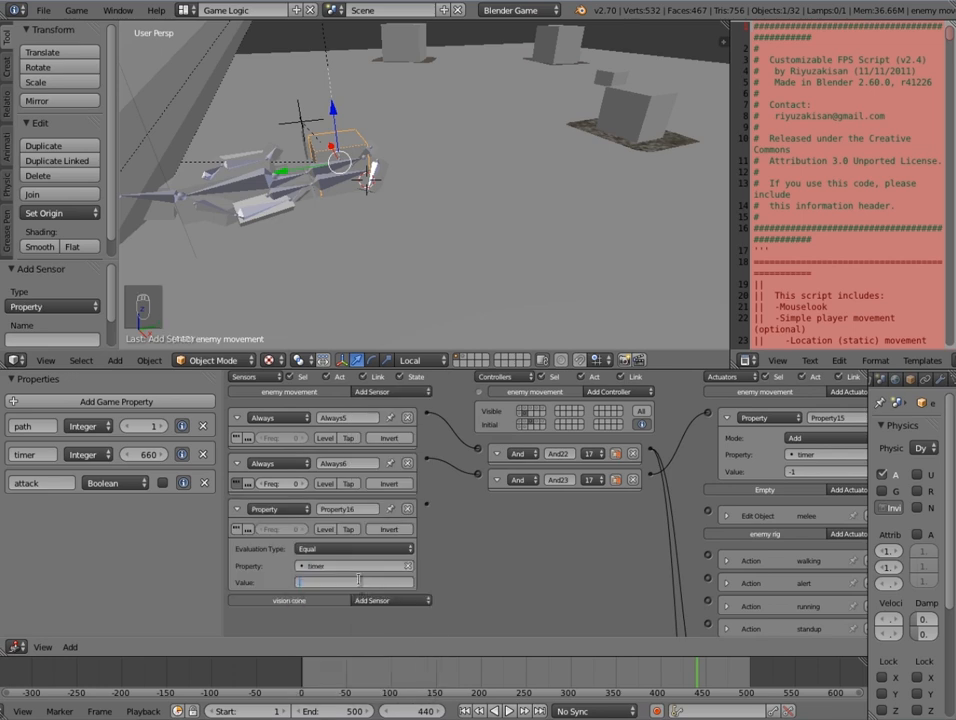
text(60)
key(Return)
- Enable Tap on the timer Property sensor and link it to a new third And controller
click(607, 392)
click(607, 404)
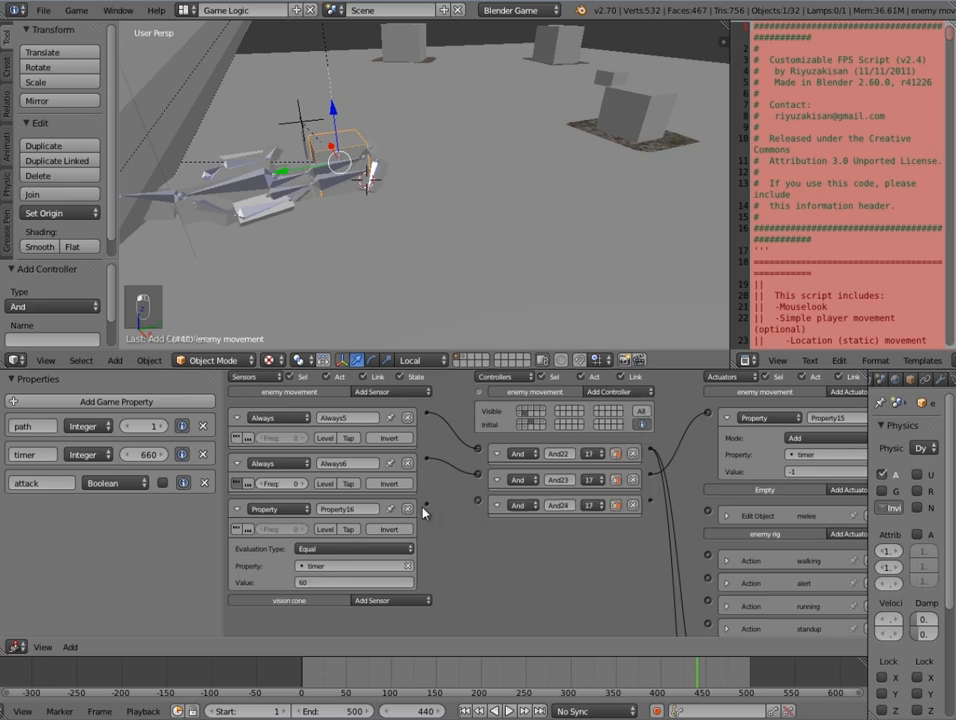
drag(469, 507, 477, 502)
middle_drag(582, 534, 536, 540)
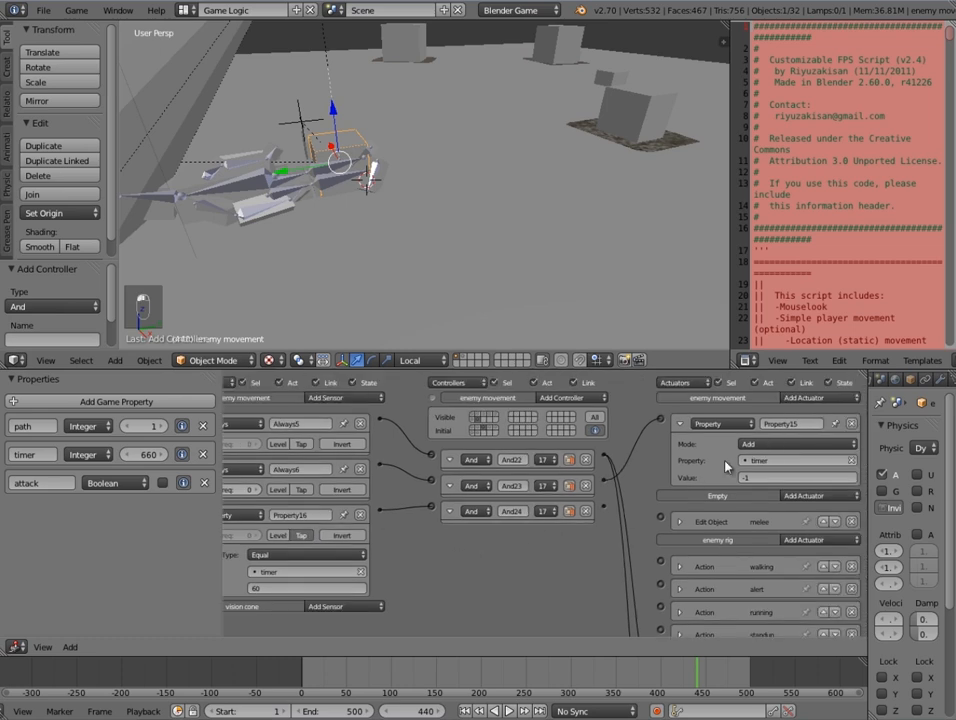
- Collapse the existing timer Property actuator and add another Property actuator and an Edit Object actuator to enemy movement
click(681, 425)
click(804, 397)
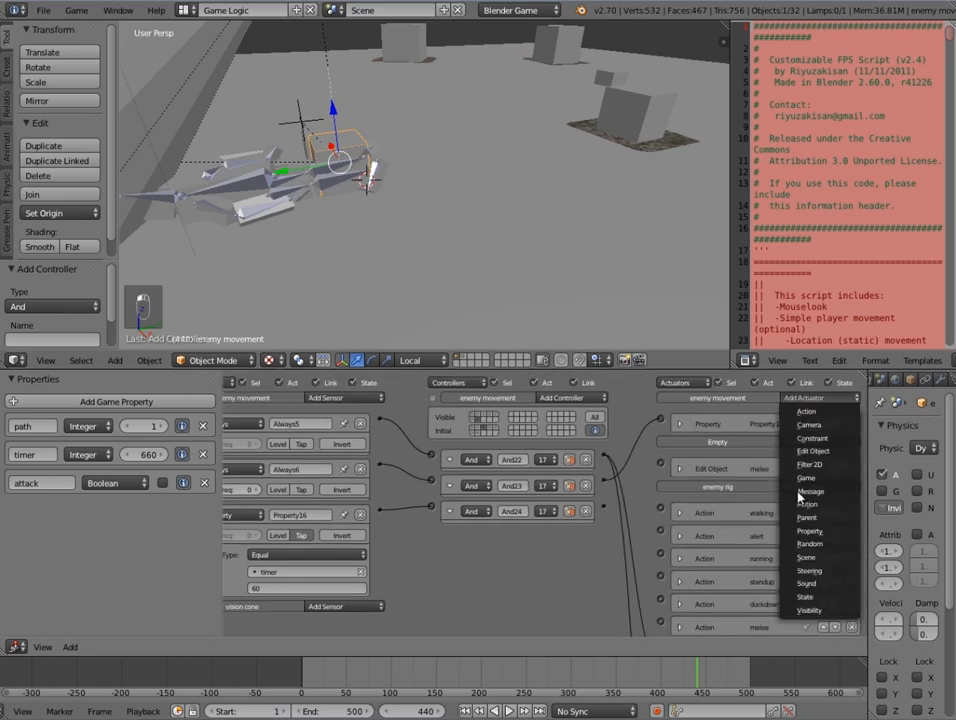
click(815, 527)
click(804, 398)
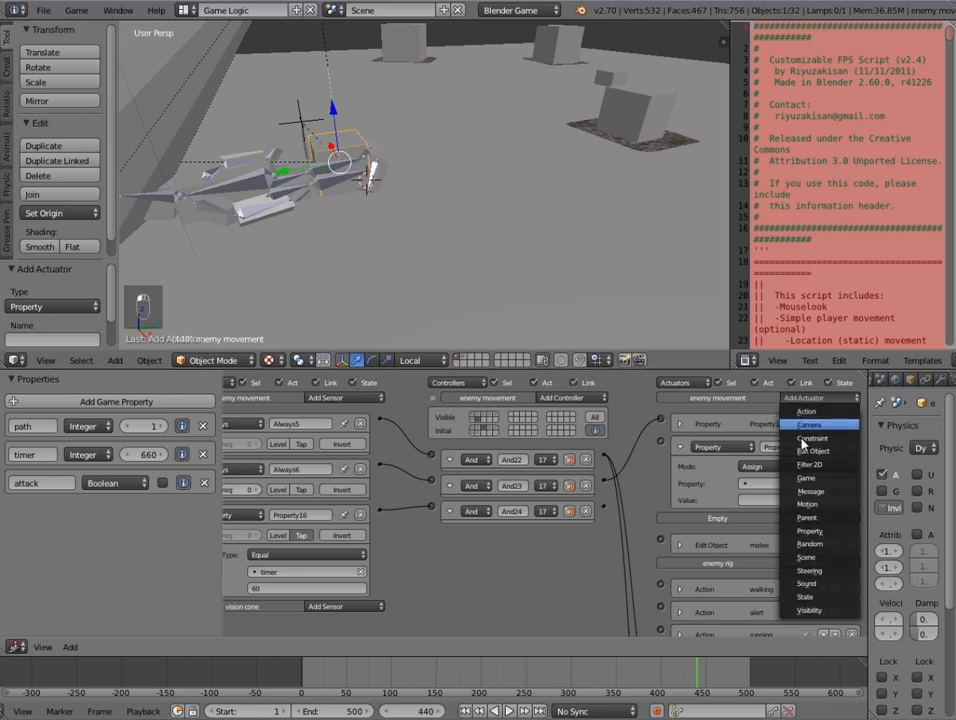
click(838, 451)
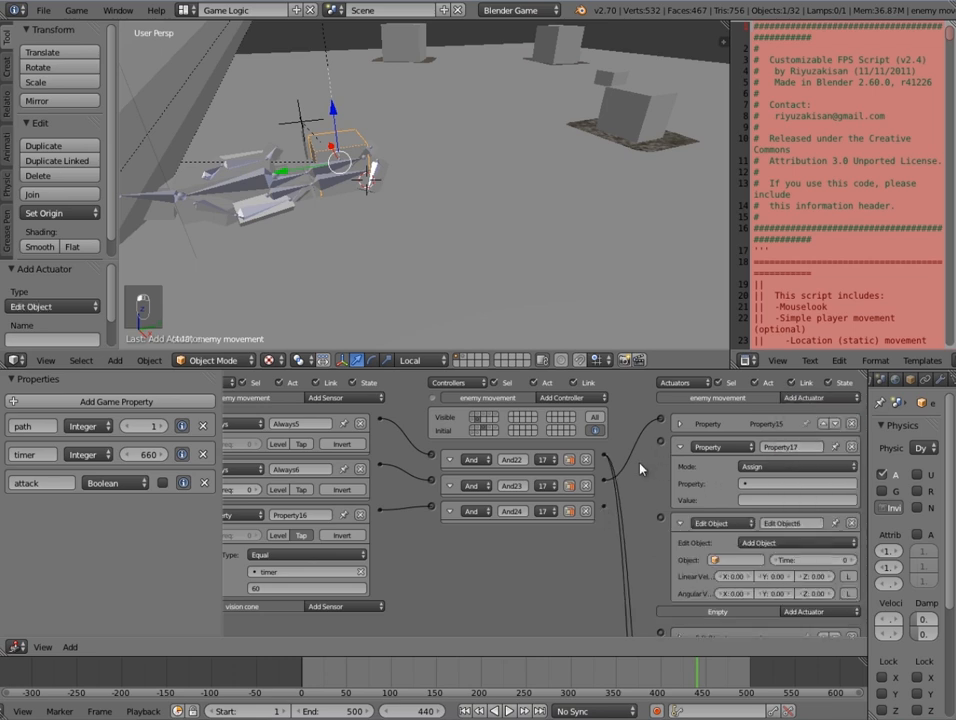
- Link the third And controller to the new Property actuator and make it assign 660 to timer
click(775, 484)
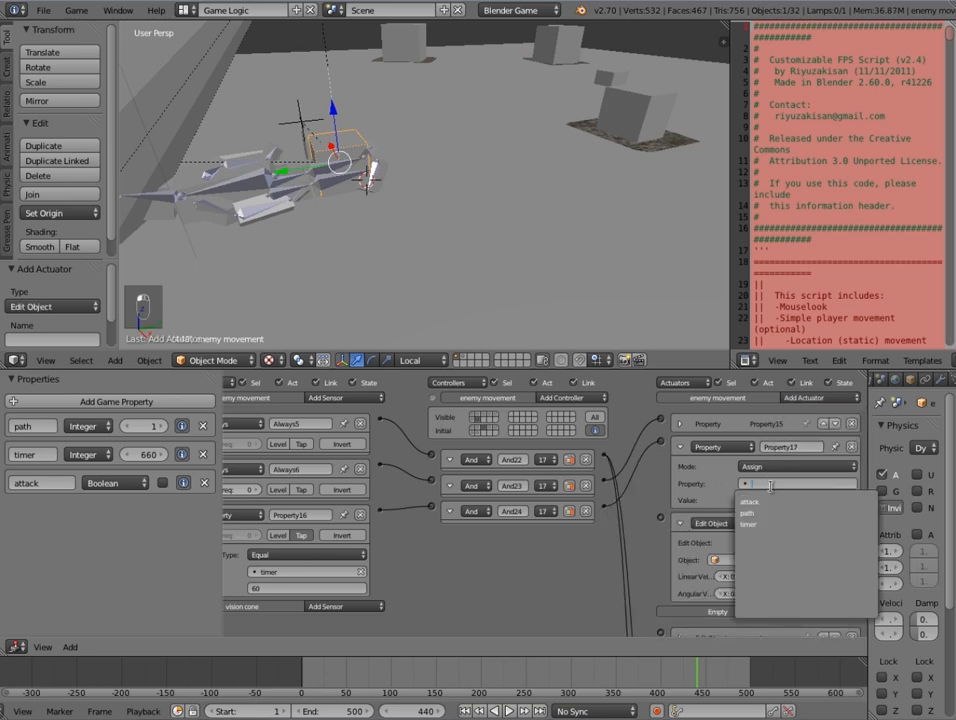
click(765, 524)
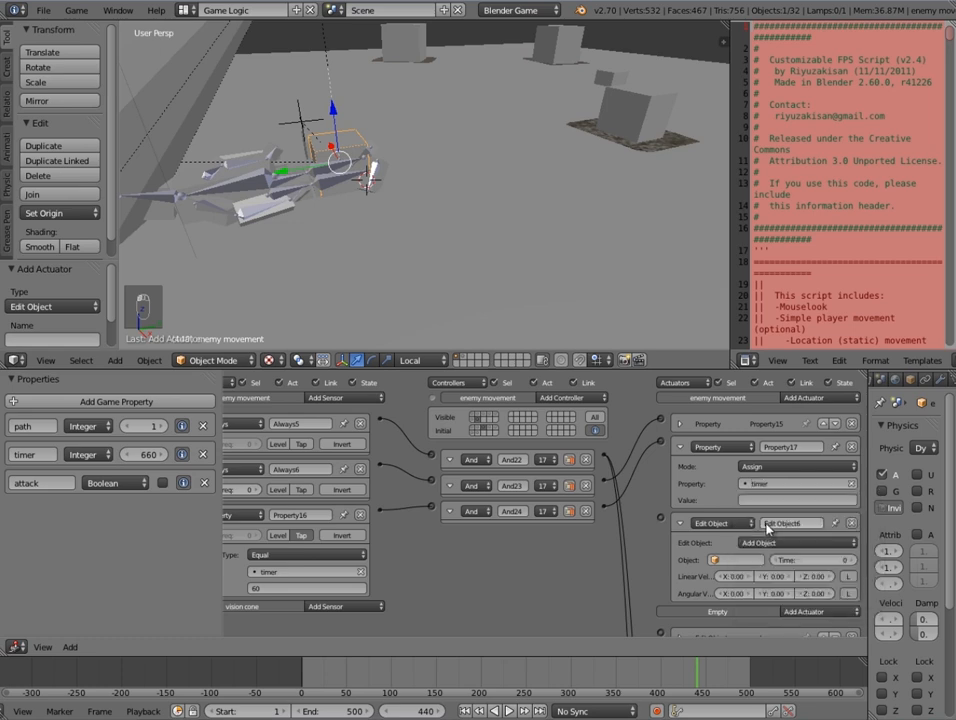
click(757, 498)
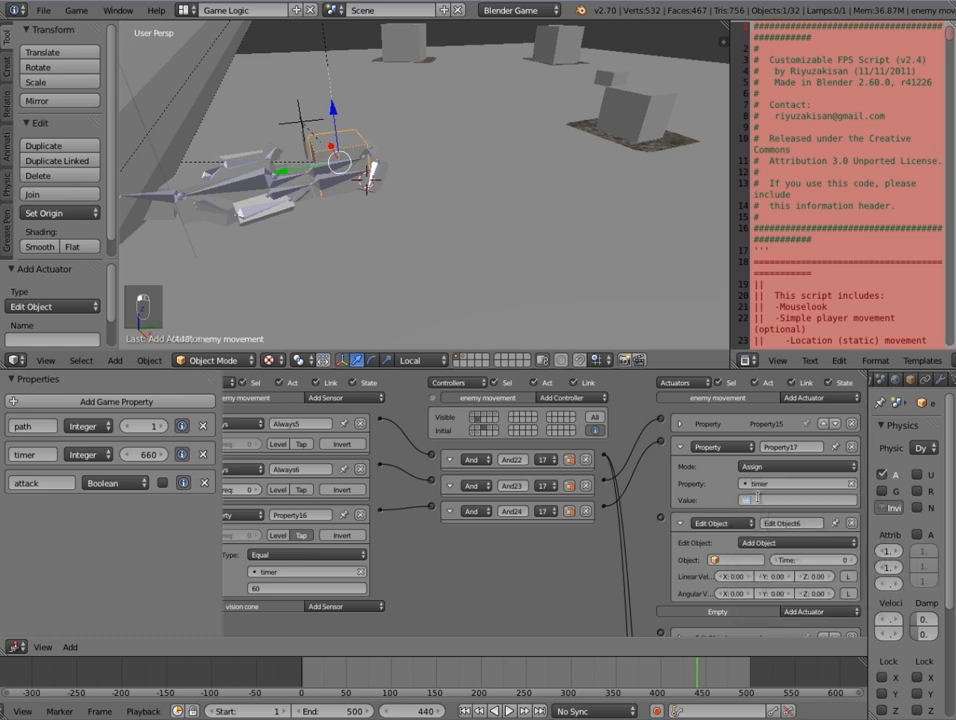
key(Return)
click(770, 487)
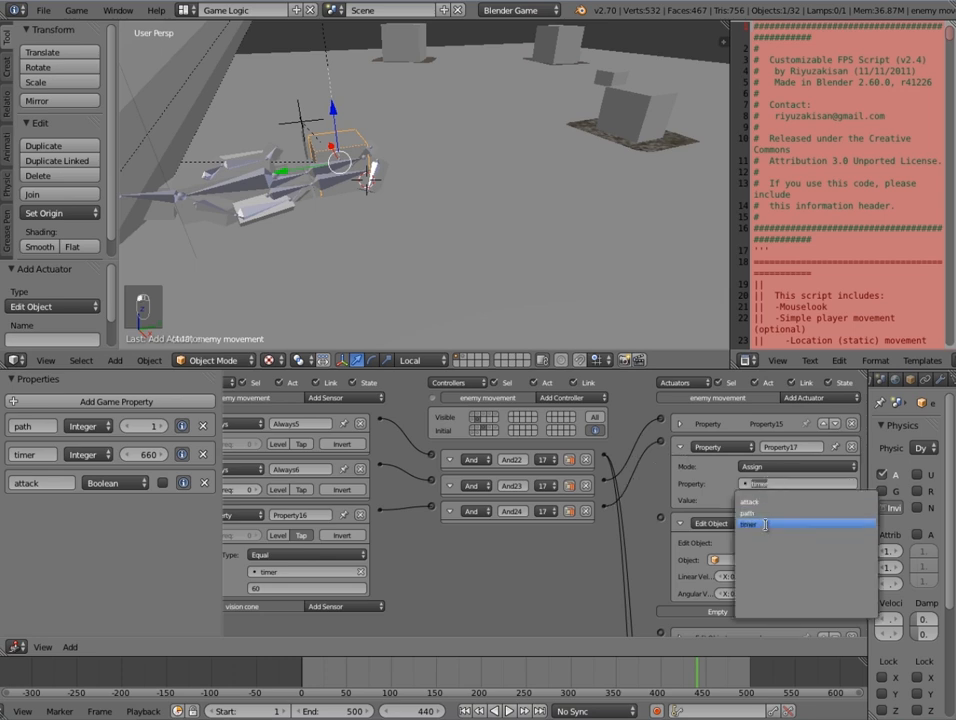
click(765, 524)
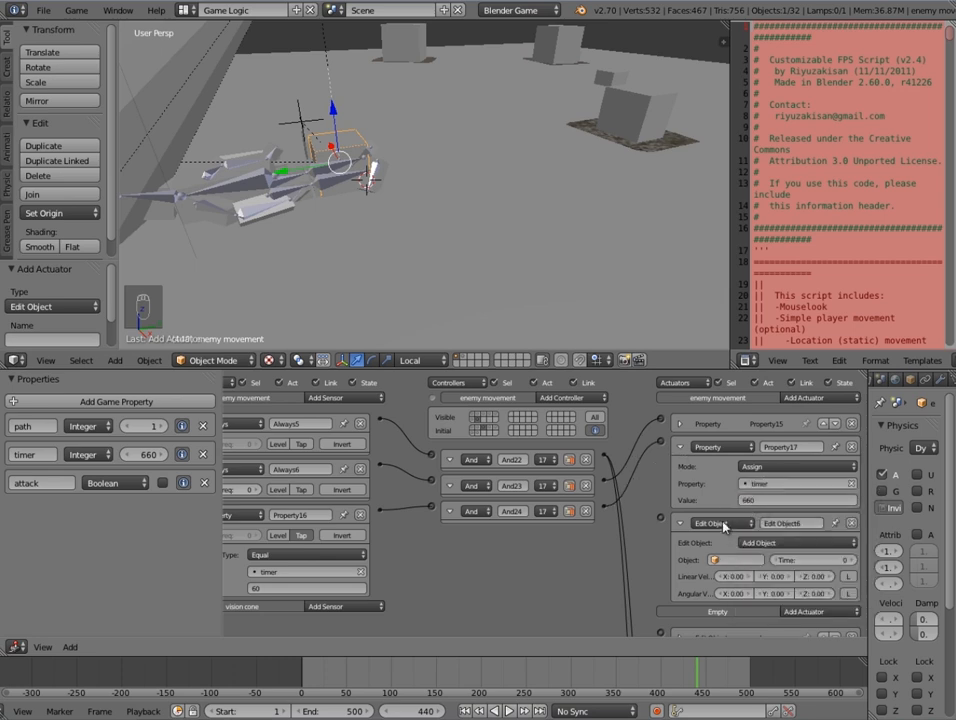
- Link the third And controller to the Edit Object actuator, set it to End Object, and collapse both new actuators
drag(609, 510, 660, 519)
click(741, 546)
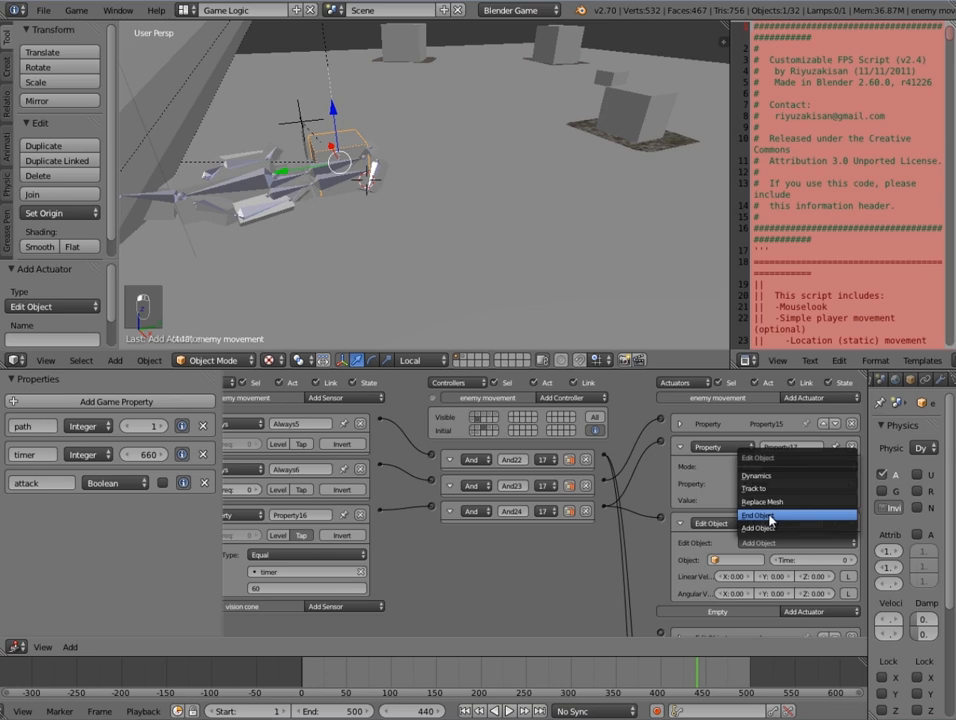
click(760, 520)
click(680, 523)
click(680, 447)
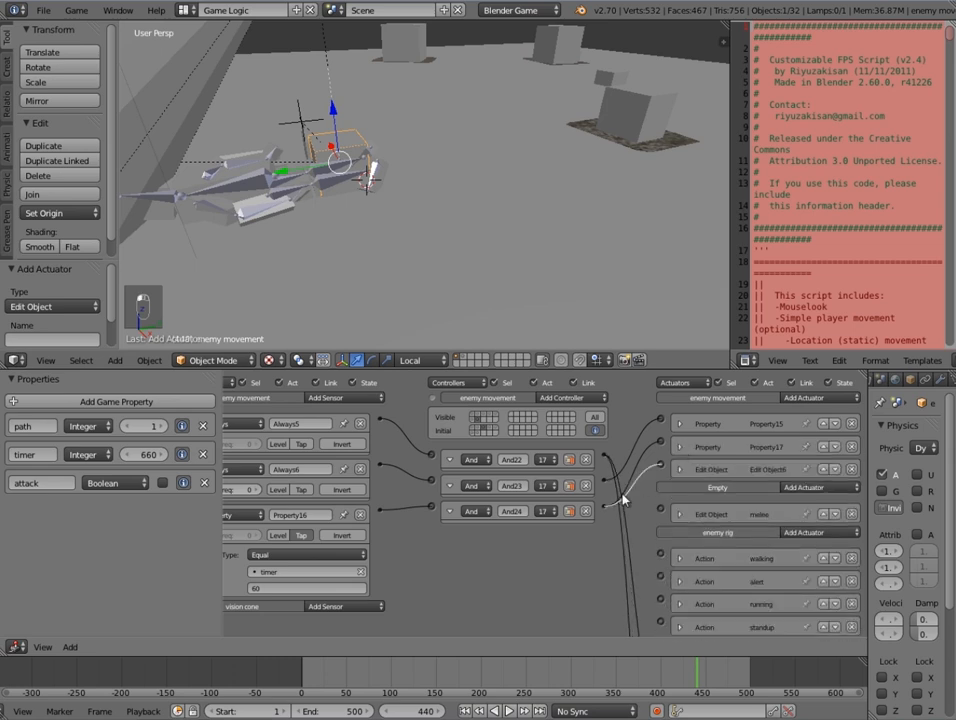
- Collapse the three And controllers and the three sensors of enemy movement
middle_drag(638, 534, 686, 534)
click(497, 460)
click(497, 483)
click(498, 505)
scroll(233, 446, up, 2)
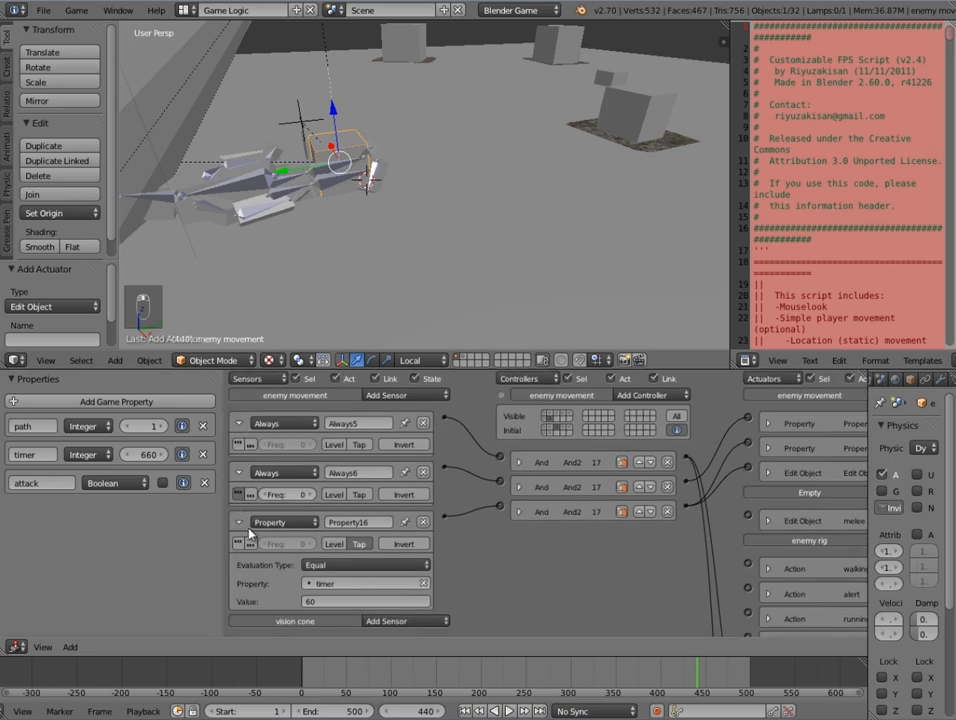
click(241, 527)
click(239, 473)
click(240, 424)
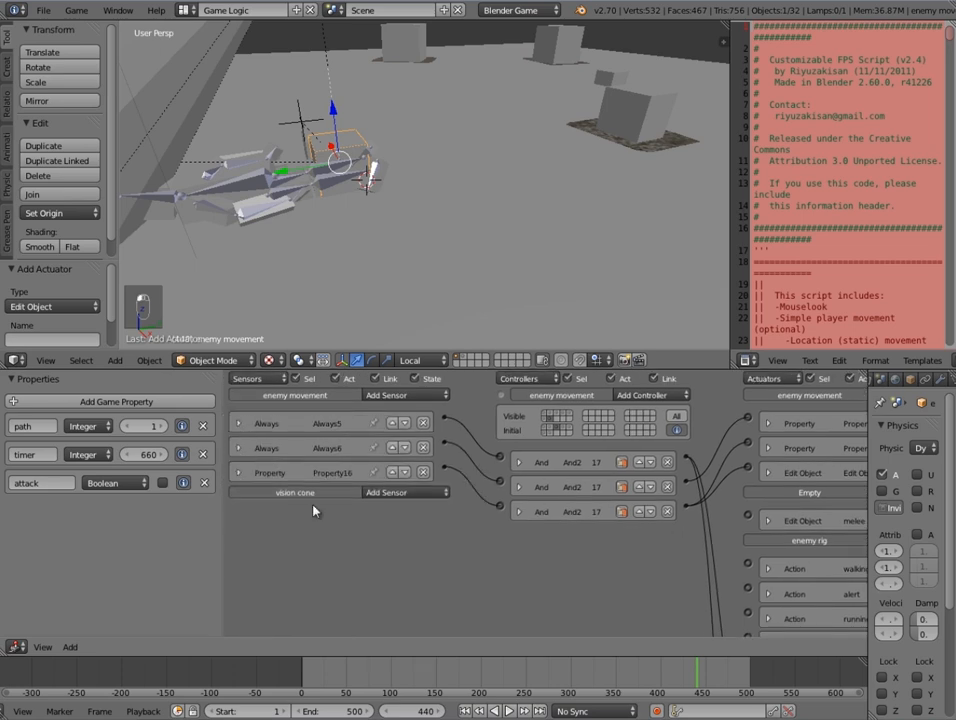
scroll(503, 558, down, 3)
scroll(510, 565, up, 3)
click(693, 458)
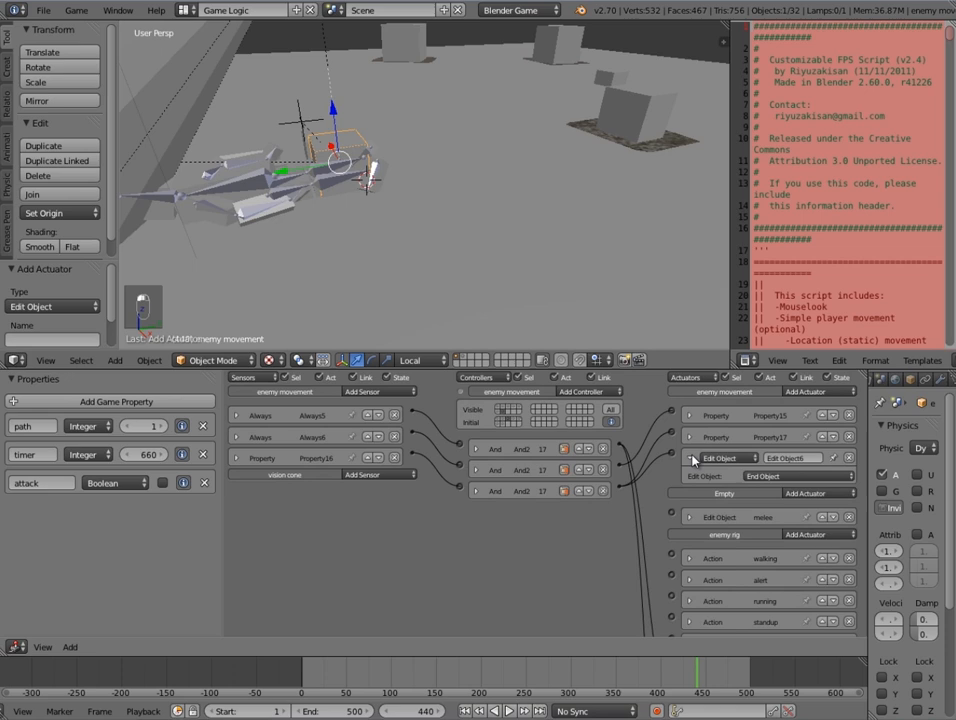
click(693, 458)
- Add an Integer game property named health with a value of 100 to enemy movement
middle_drag(307, 192, 452, 244)
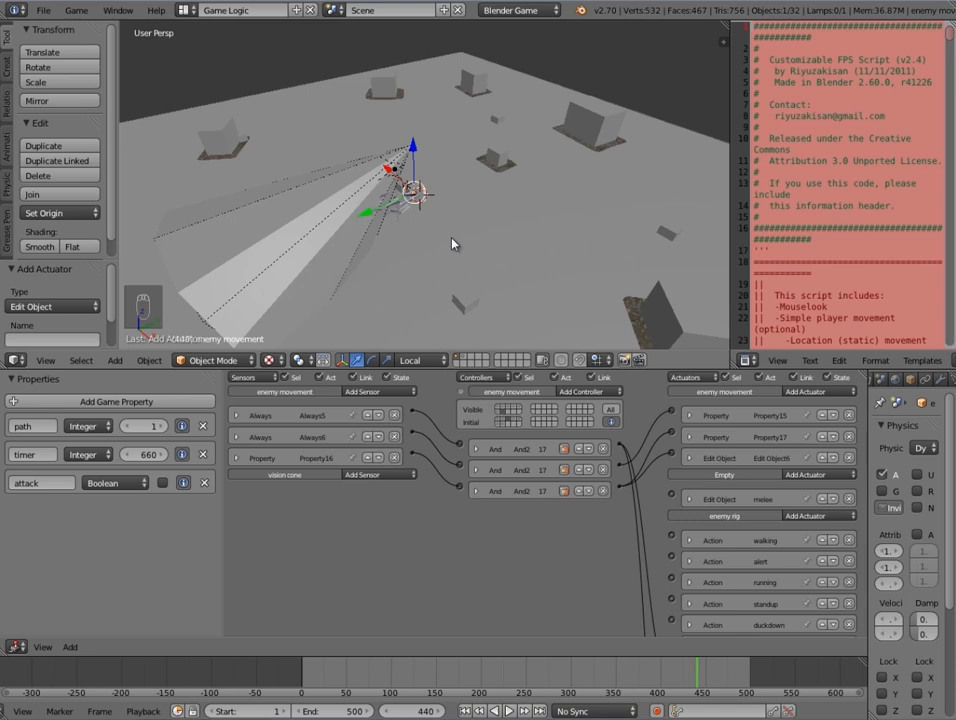
scroll(431, 228, up, 9)
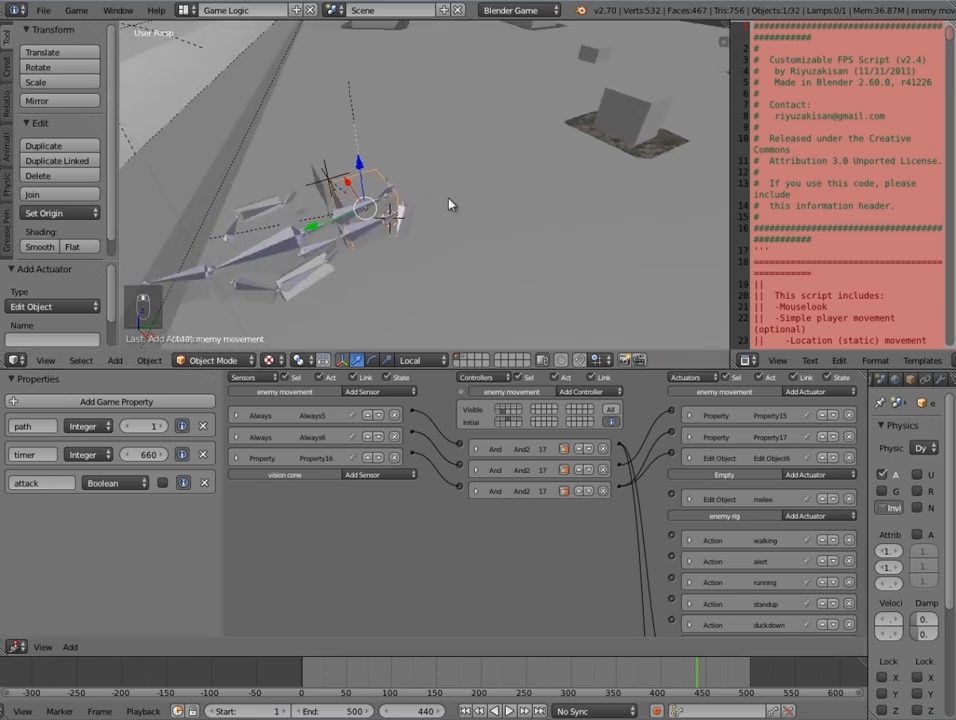
middle_drag(449, 199, 415, 204)
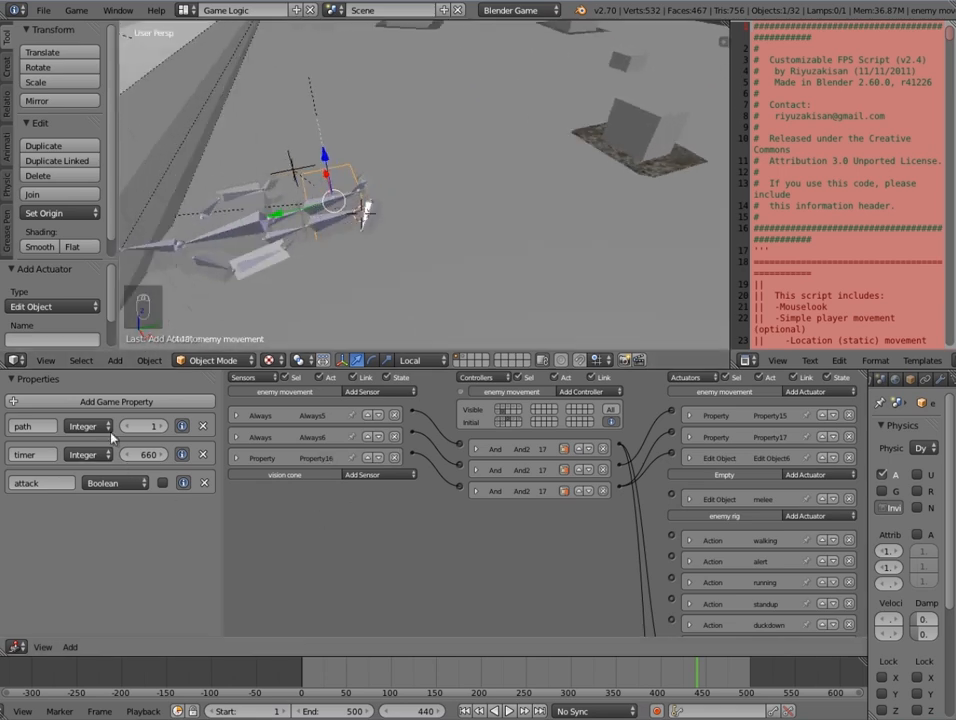
click(93, 401)
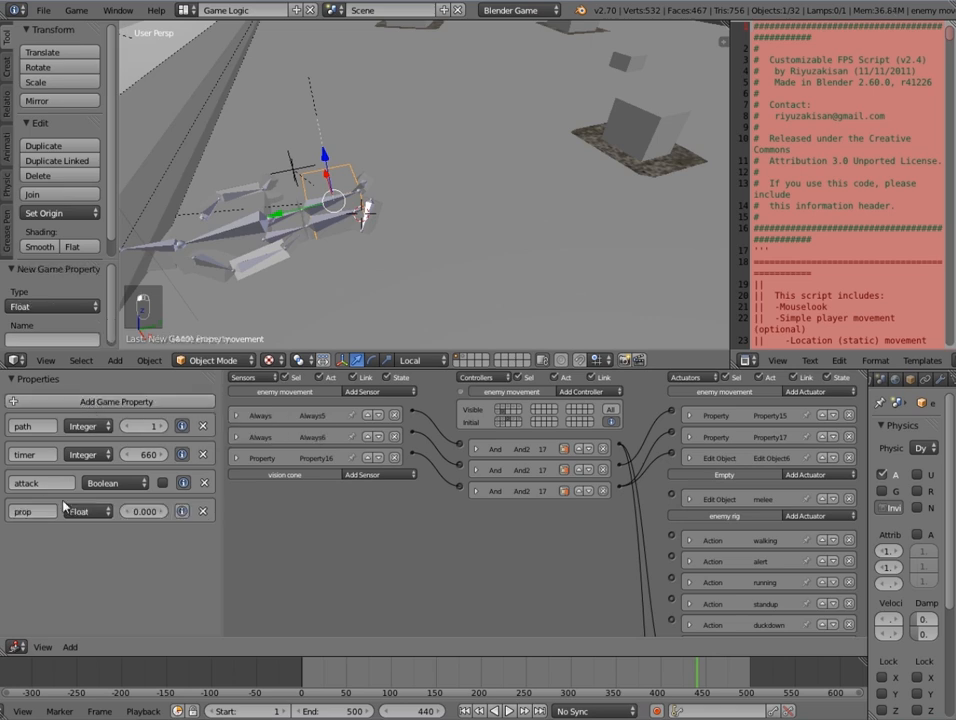
text(health)
click(85, 511)
click(95, 480)
click(143, 511)
text(10)
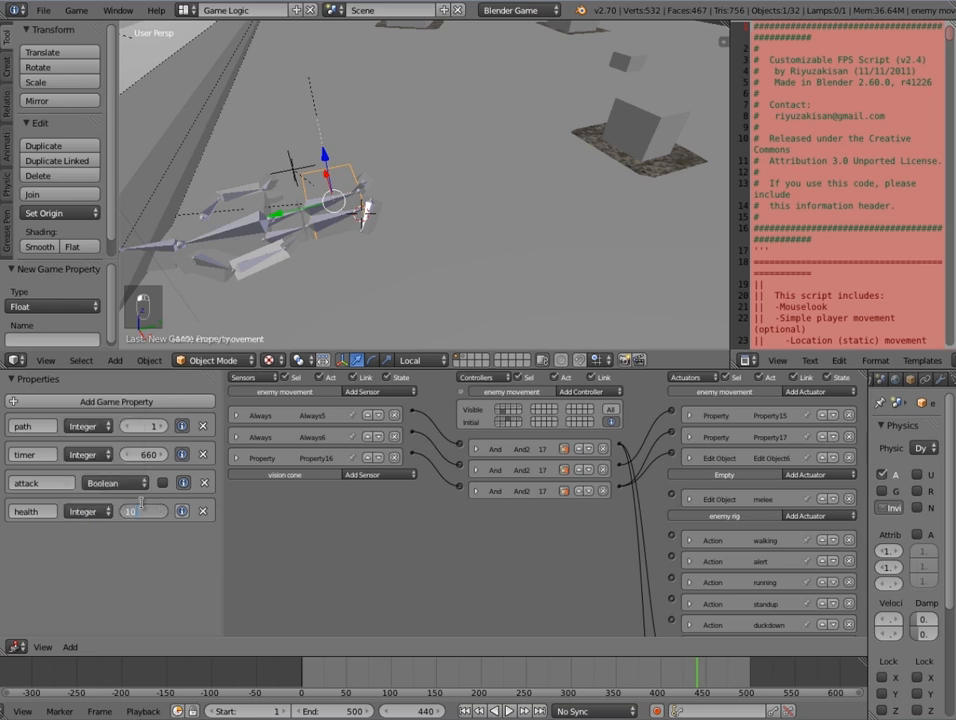
text(0)
key(Return)
- Return the timeline to frame 0 so the enemy rig is back in its standing pose
middle_drag(510, 235, 450, 274)
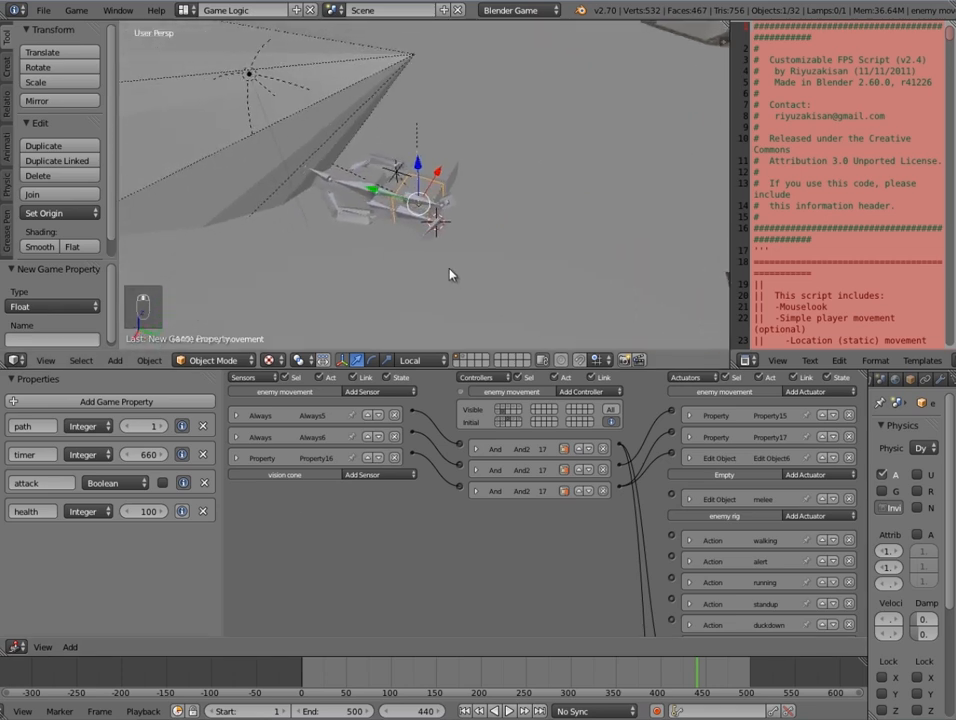
drag(333, 679, 301, 673)
scroll(384, 253, down, 6)
middle_drag(382, 255, 541, 218)
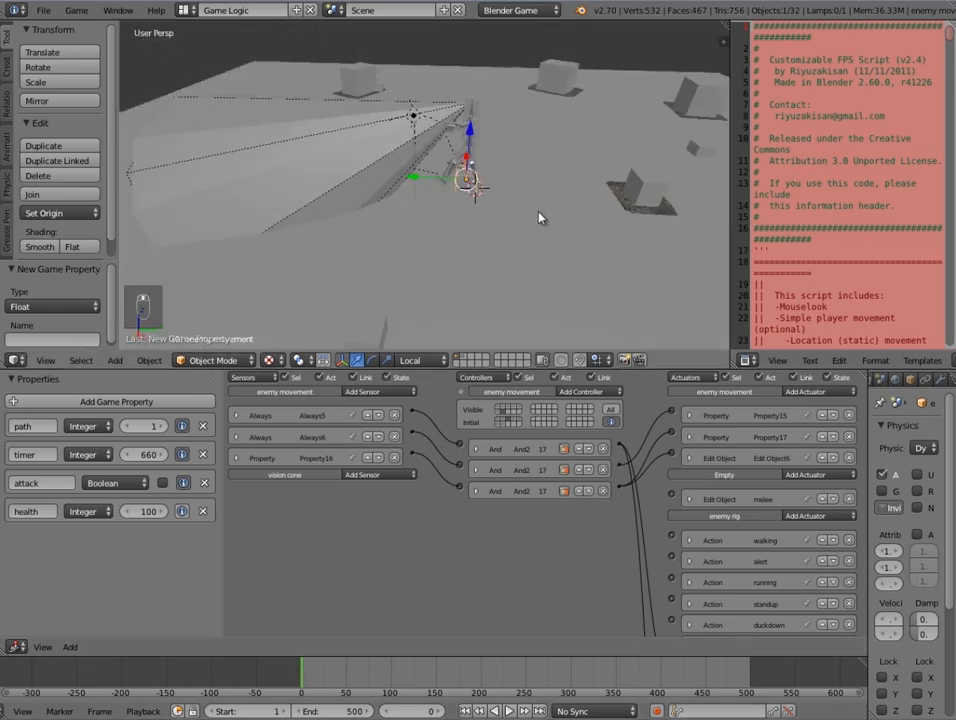
- Snap the 3D cursor to the scene center and add a mesh cube there
key(shift+s)
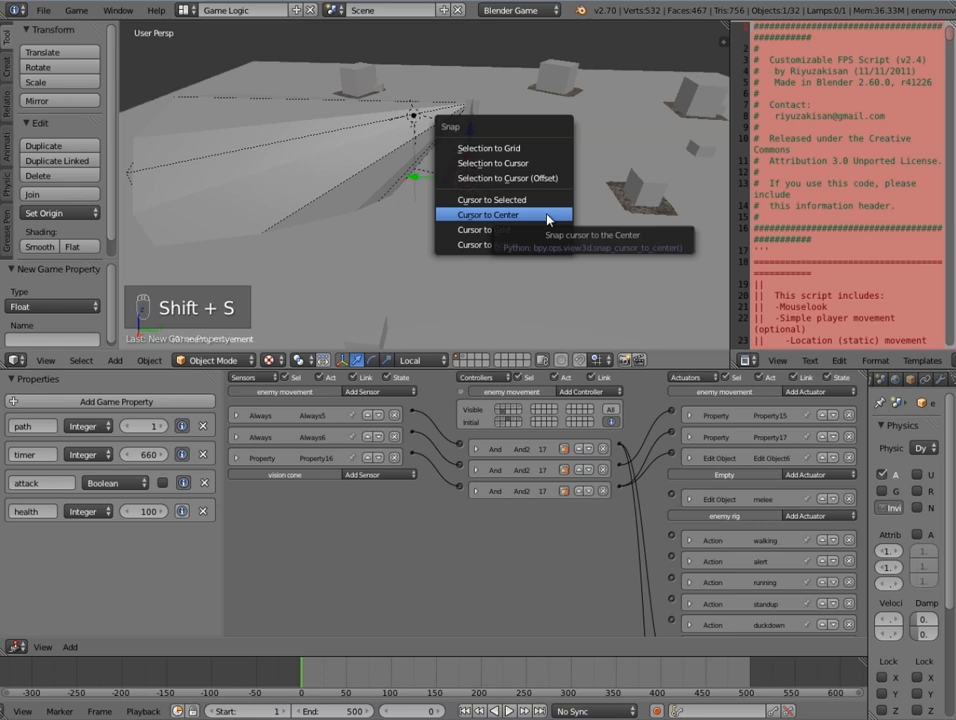
click(548, 219)
key(shift+a)
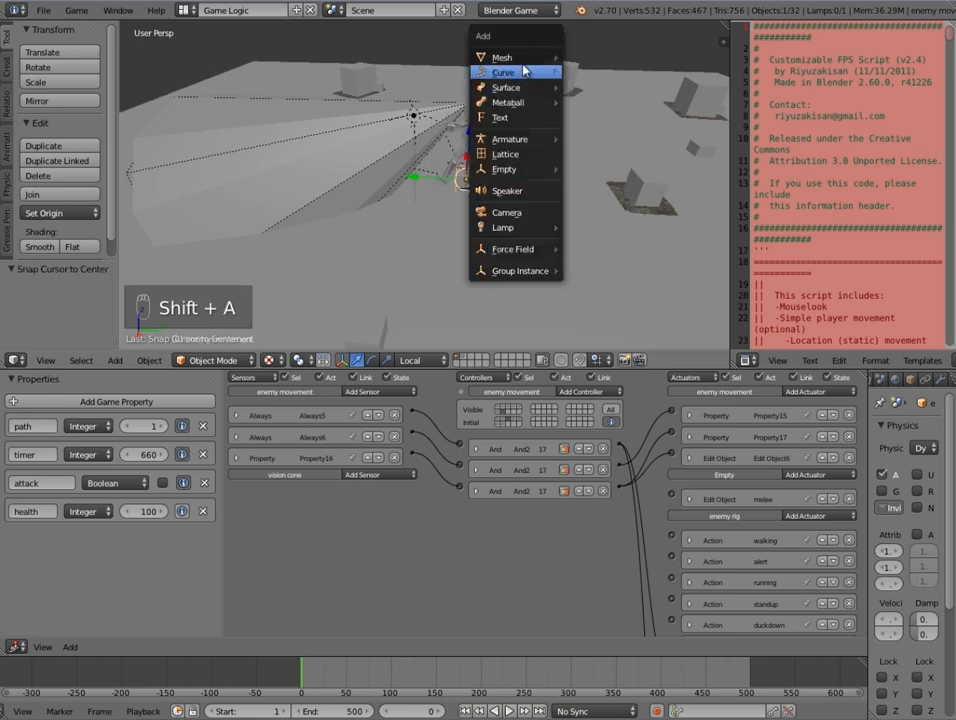
mouse_move(522, 66)
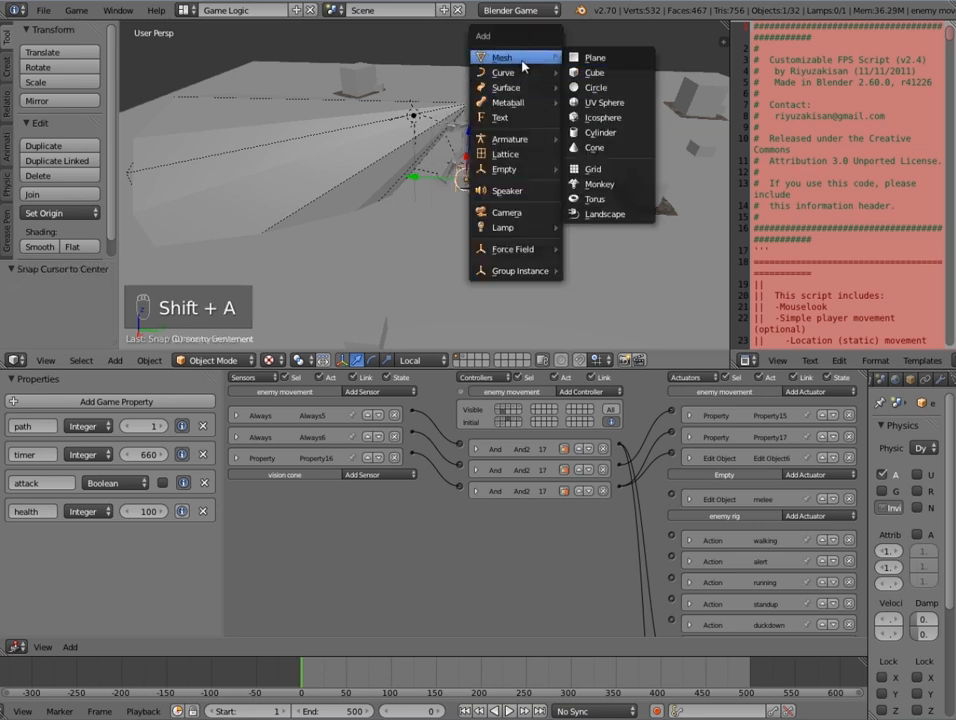
click(595, 75)
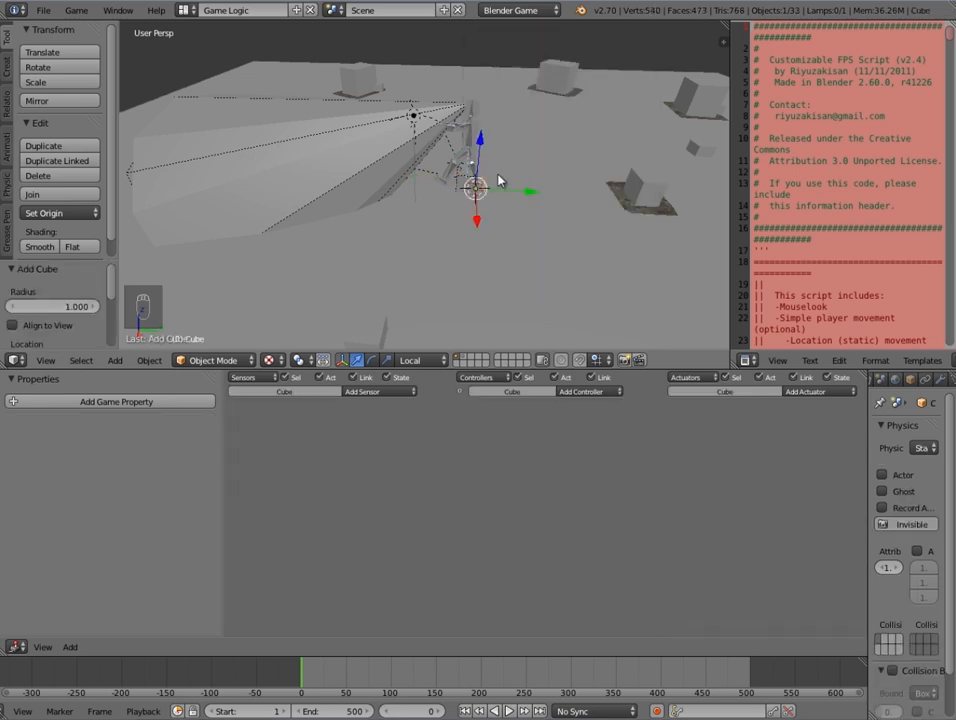
- Raise the cube to the enemy's head height and shift it about -1.25 along Y onto the head
shift+middle_drag(495, 206, 476, 247)
scroll(476, 247, up, 3)
drag(468, 225, 466, 61)
middle_drag(464, 64, 451, 128)
drag(451, 128, 434, 131)
middle_drag(434, 131, 427, 196)
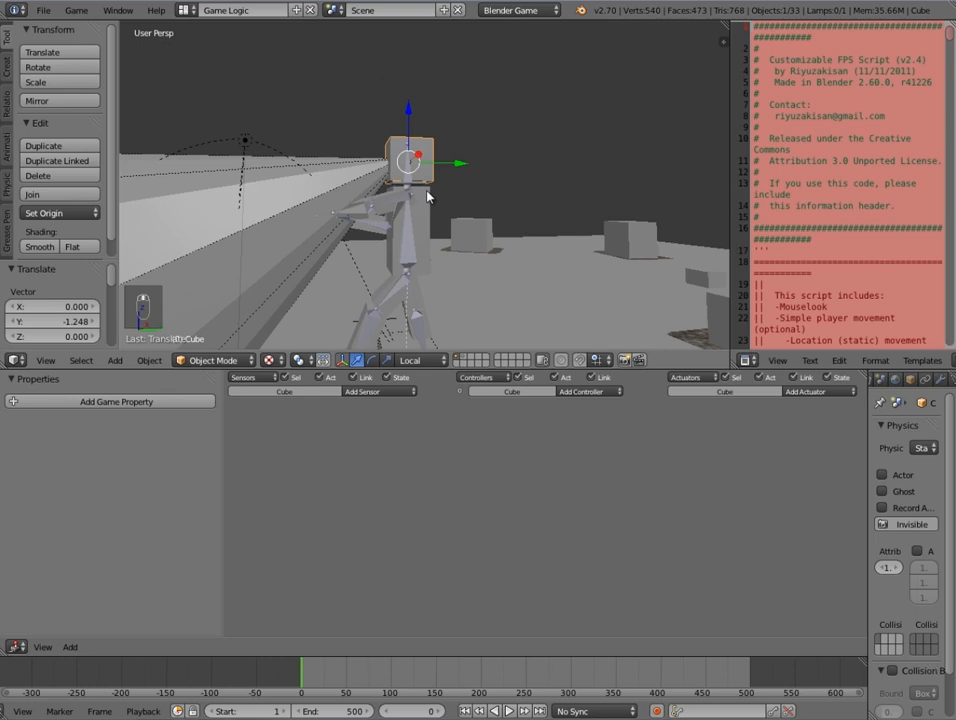
- In a wireframe right view, scale the cube along Y to about 0.81 to match the head's depth
key(KP_3)
scroll(427, 196, up, 4)
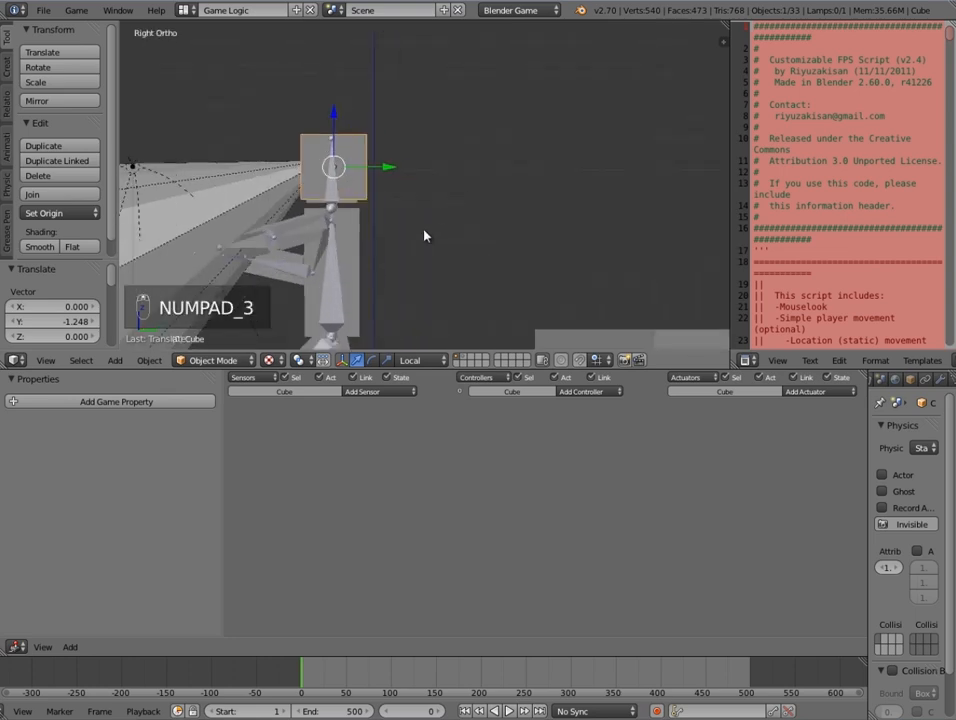
key(z)
scroll(393, 240, up, 4)
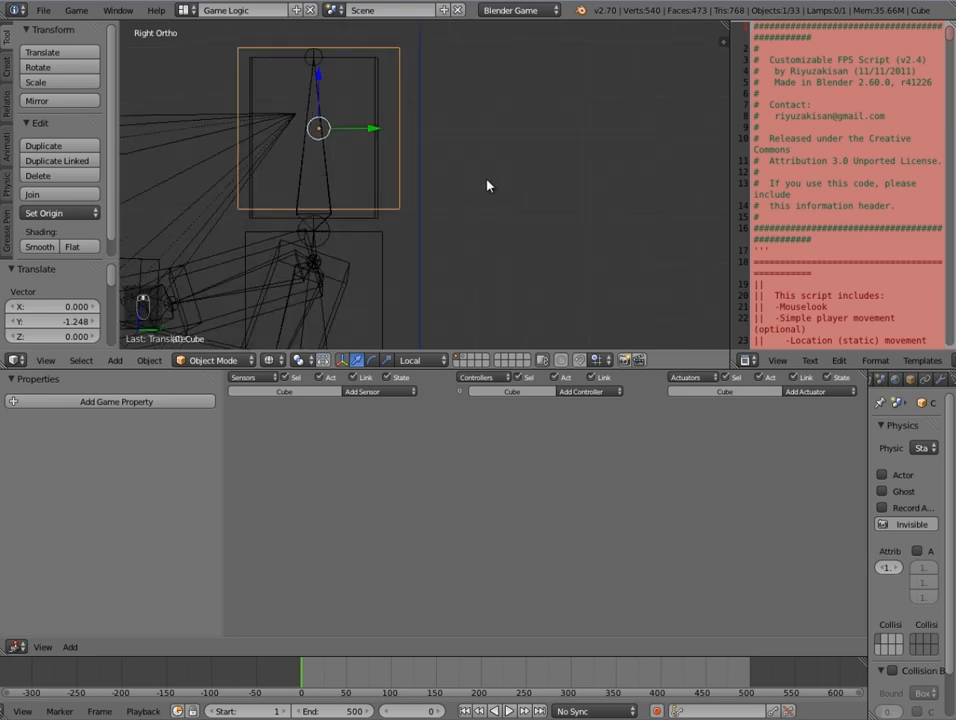
key(s)
key(y)
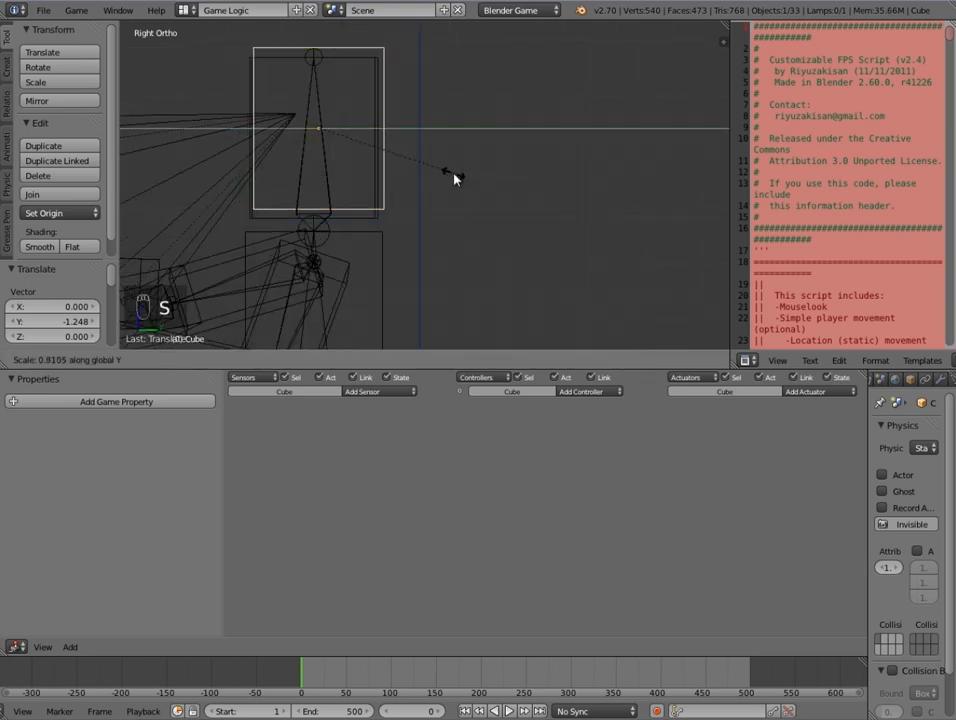
click(452, 173)
- Line the cube up with the enemy's head by shifting it about -0.056 along Y and lowering it about 0.1 along Z
drag(375, 129, 372, 133)
key(g)
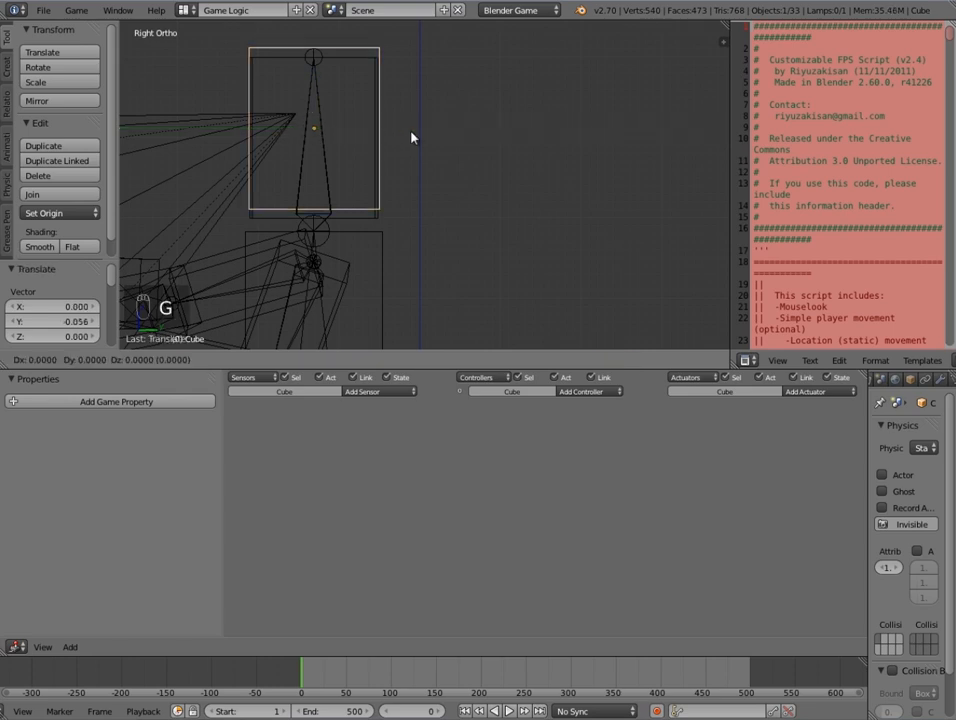
key(z)
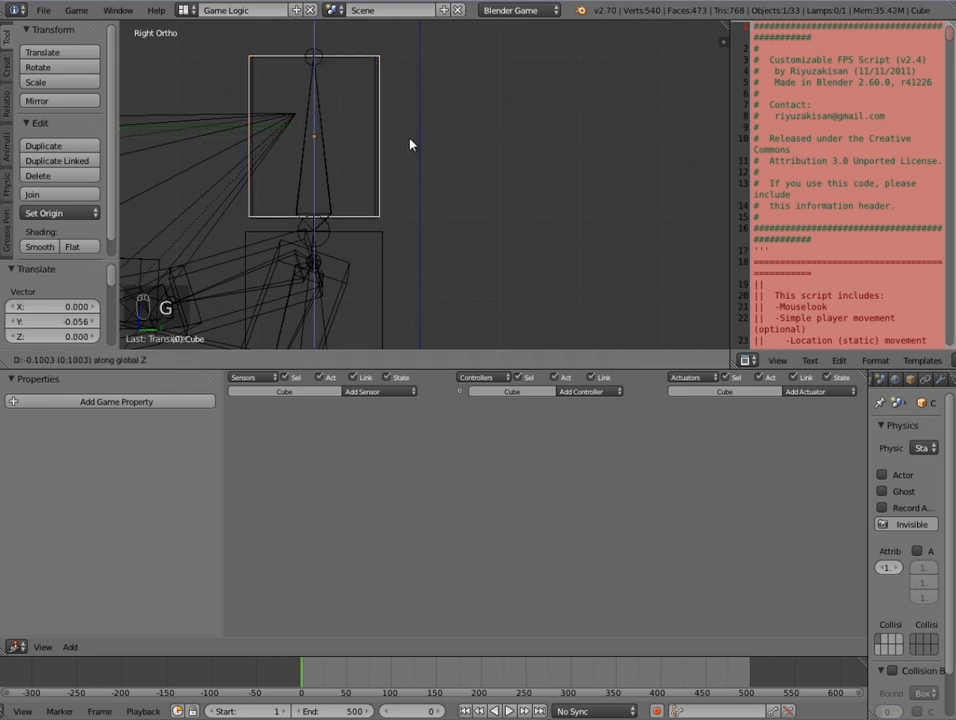
click(411, 145)
key(g)
key(z)
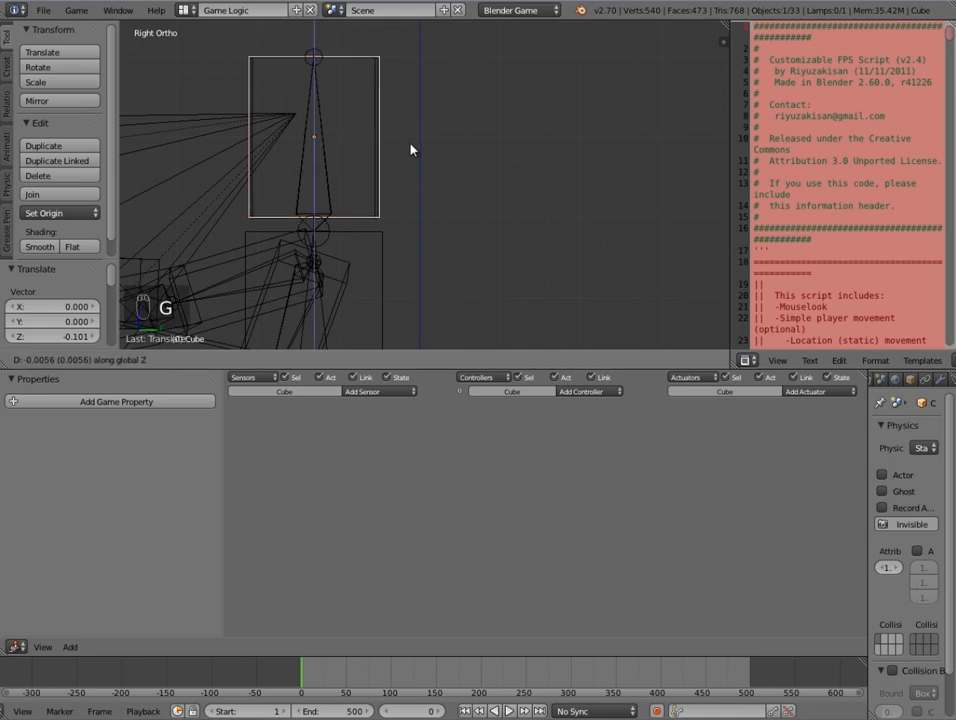
click(350, 160)
- In front view, scale the cube along X to about 0.803 to match the head's width, and restore solid shading
key(KP_1)
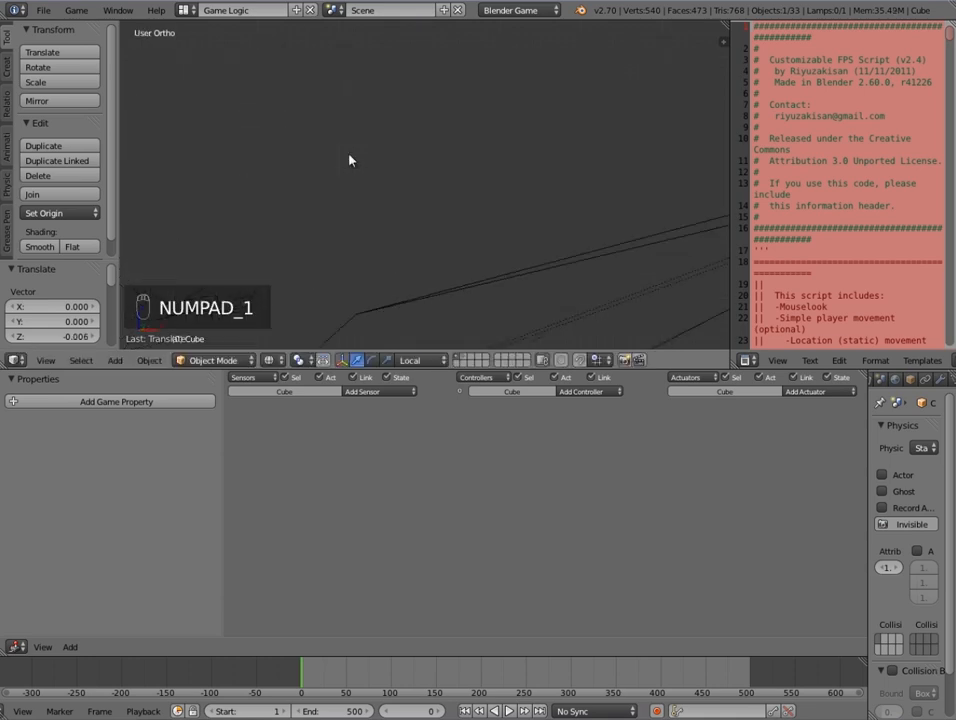
scroll(376, 204, down, 5)
shift+middle_drag(590, 192, 484, 213)
scroll(484, 213, up, 8)
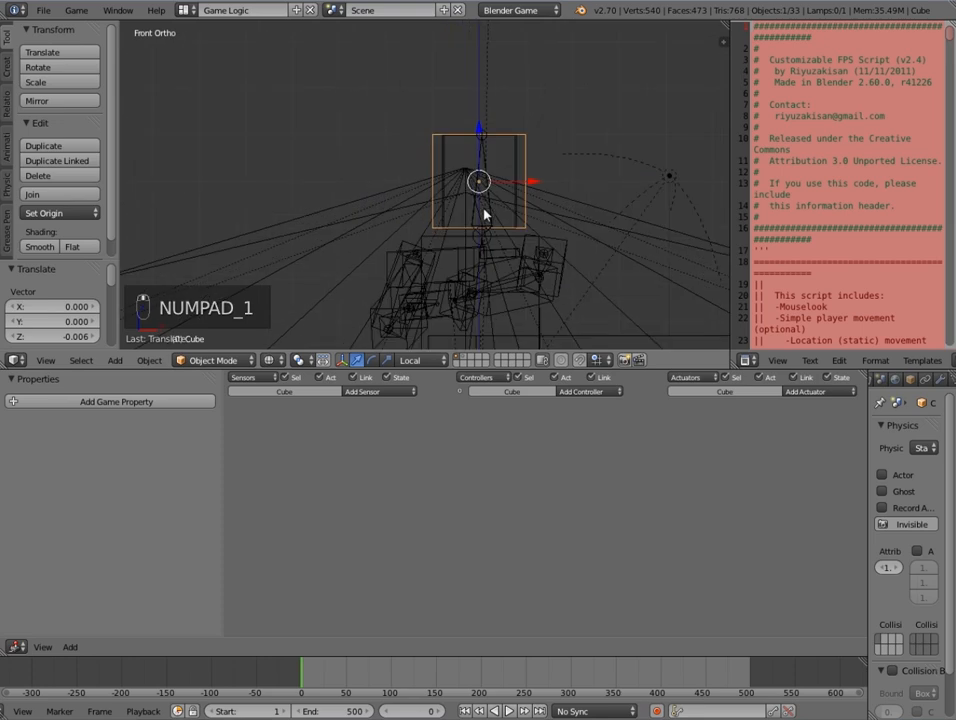
key(s)
key(x)
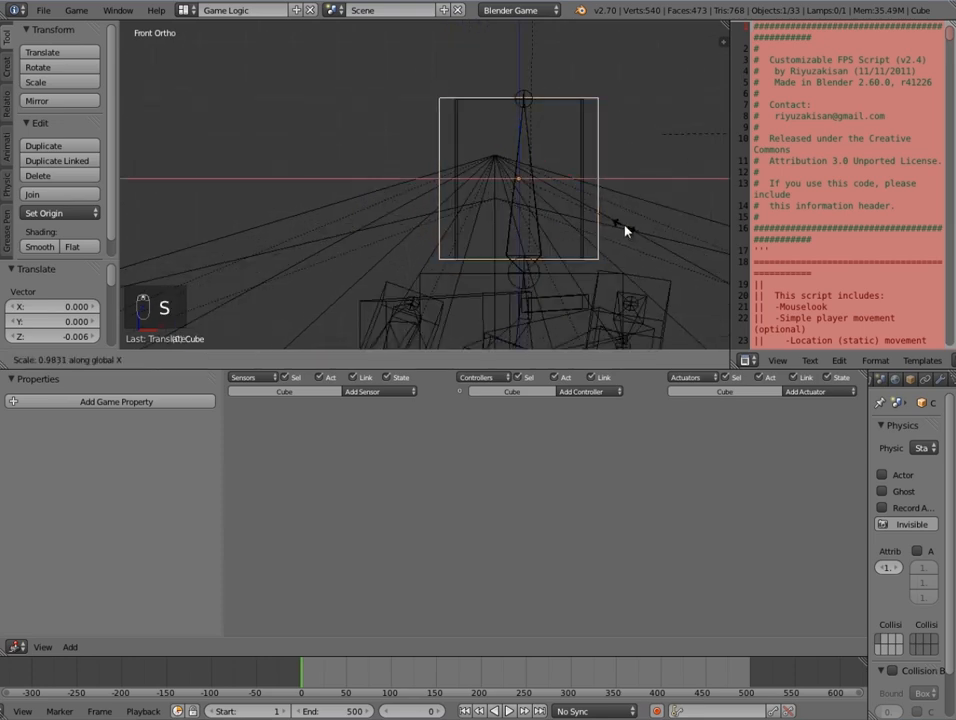
click(585, 191)
scroll(580, 191, down, 3)
mouse_move(577, 191)
middle_down()
mouse_move(589, 243)
mouse_move(551, 230)
mouse_move(360, 240)
mouse_move(480, 341)
middle_up()
key(z)
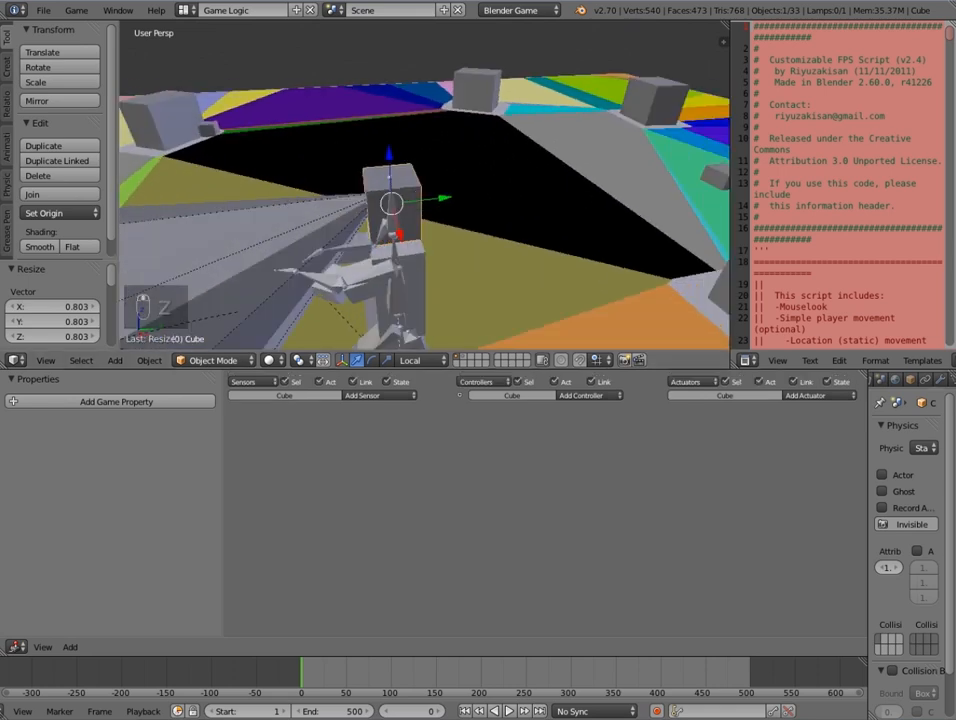
- Rename the head cube object to headshotsensor
drag(866, 423, 719, 423)
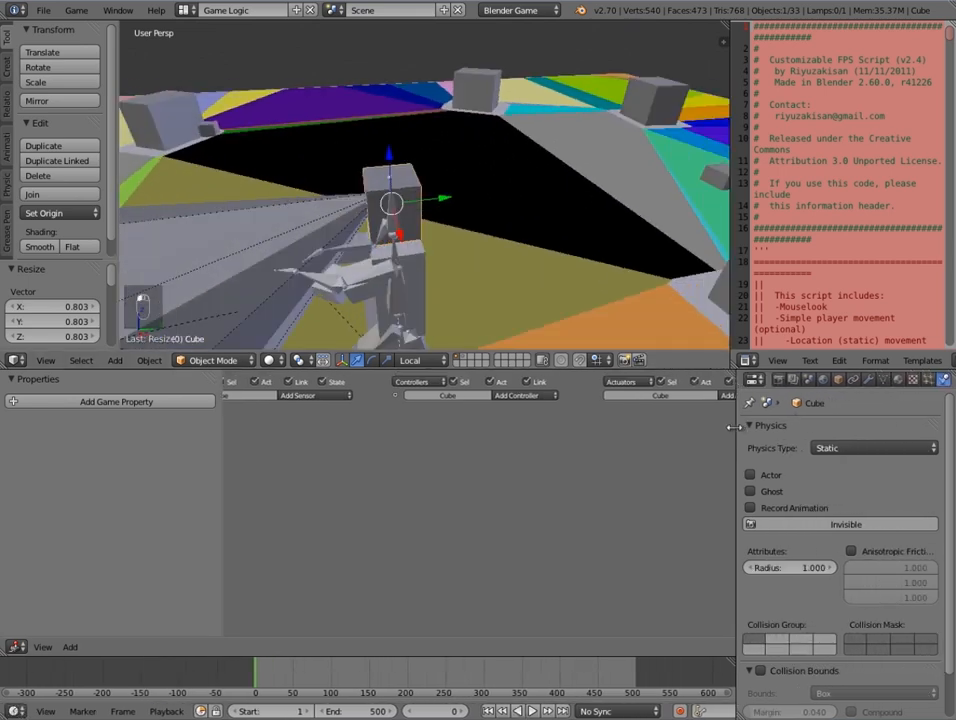
click(820, 381)
click(788, 429)
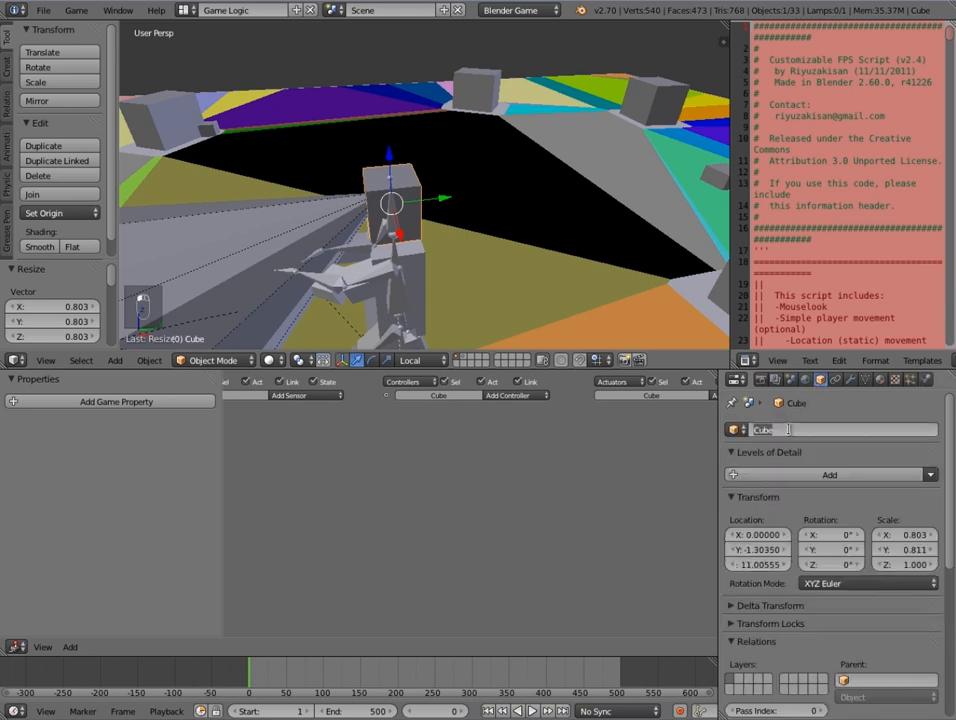
text(head)
key(BackSpace)
key(BackSpace)
text(shotsensor)
key(Return)
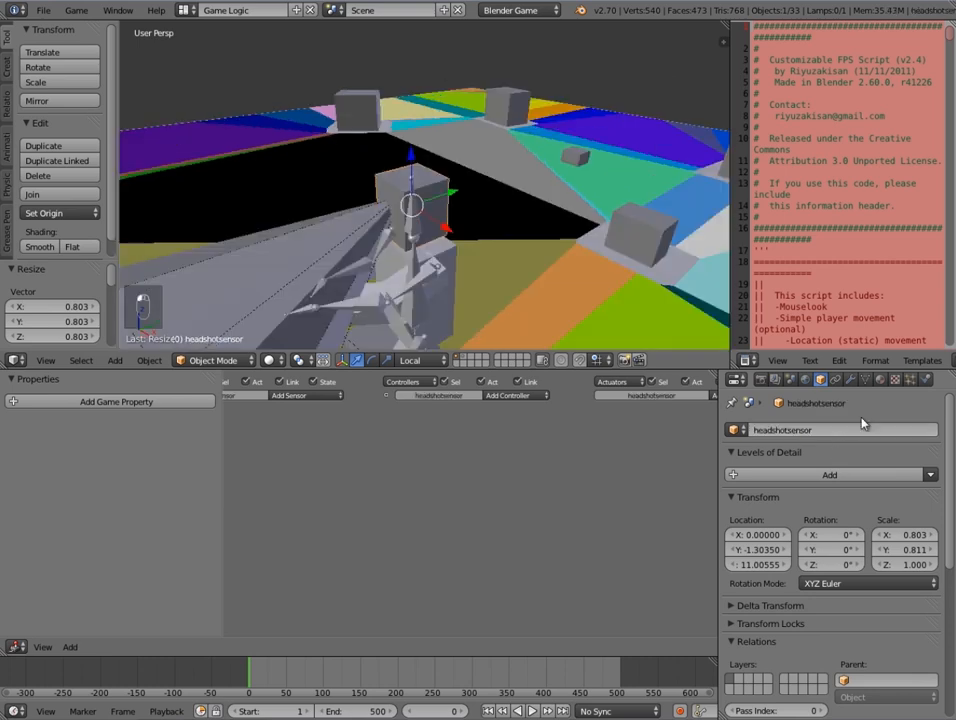
- Set the head cube's physics type to Sensor with Detect Actors and Box collision bounds enabled
click(927, 383)
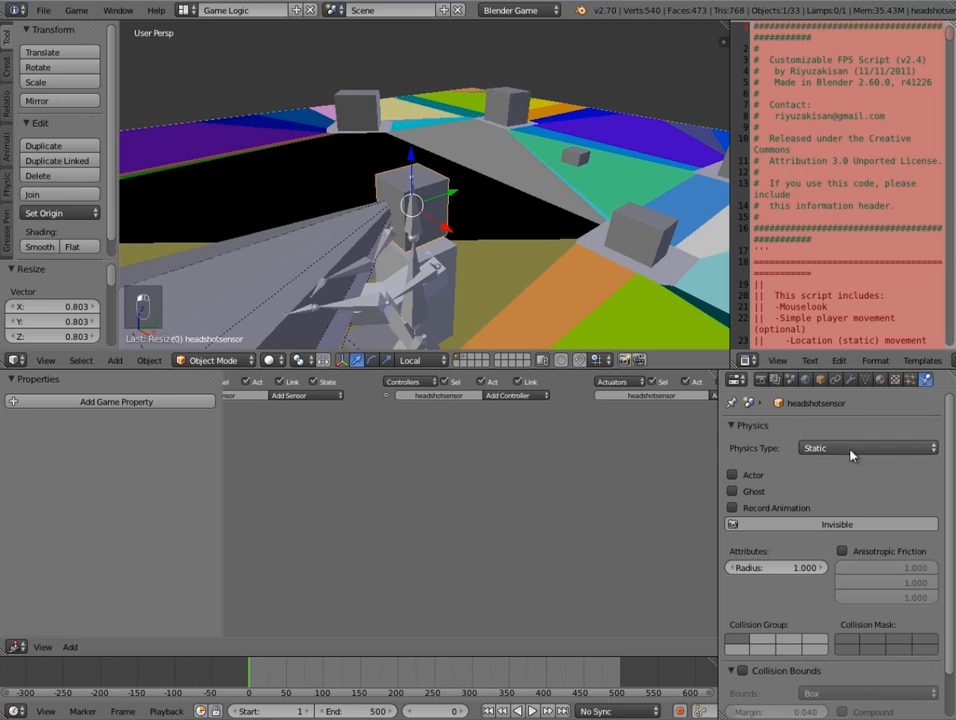
click(851, 449)
click(838, 338)
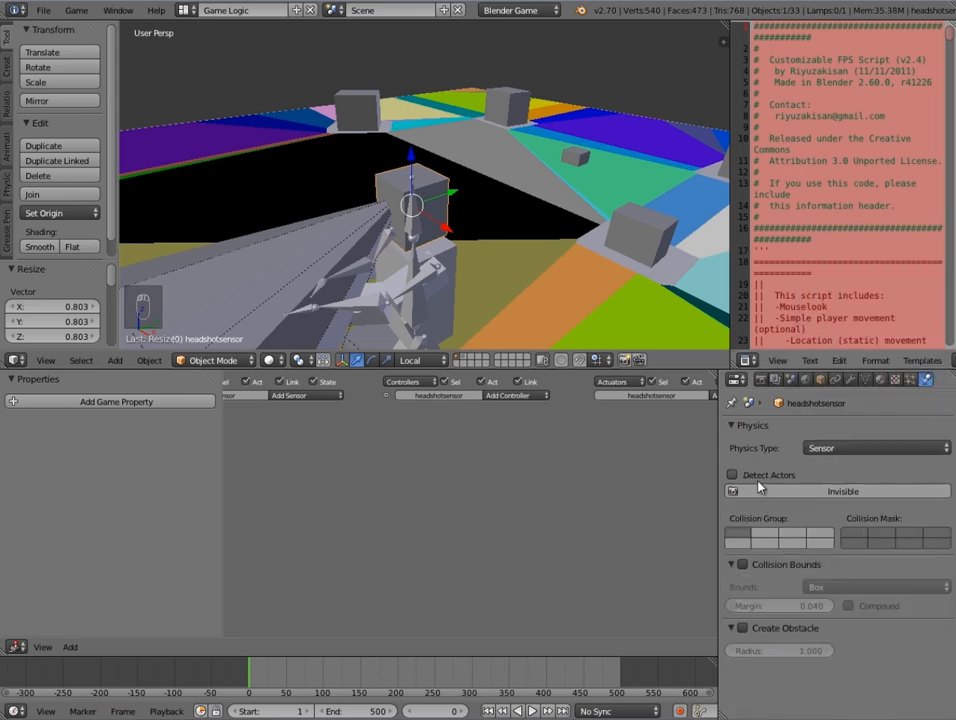
click(732, 476)
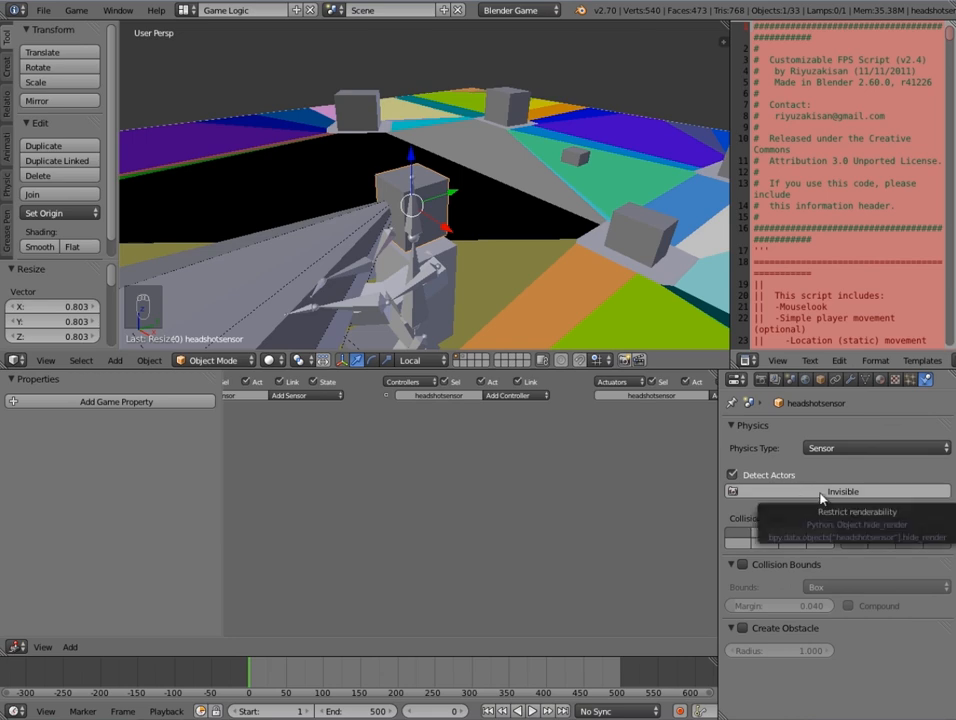
click(743, 565)
- Duplicate the head sensor cube and lower the copy about 3.1 along Z onto the enemy's torso
middle_drag(555, 340, 518, 191)
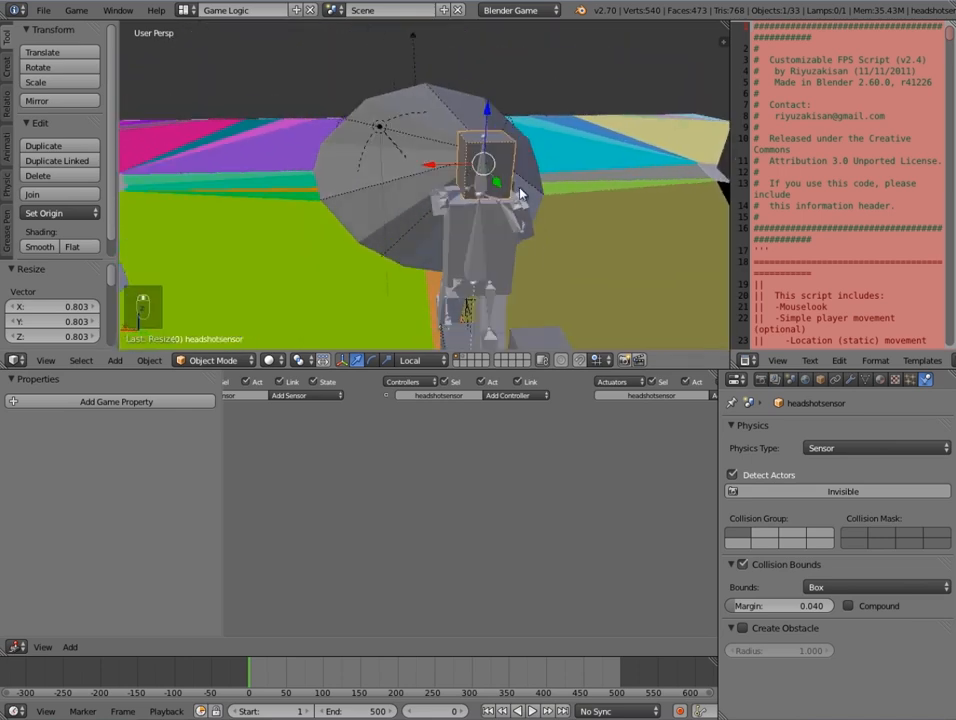
key(shift+d)
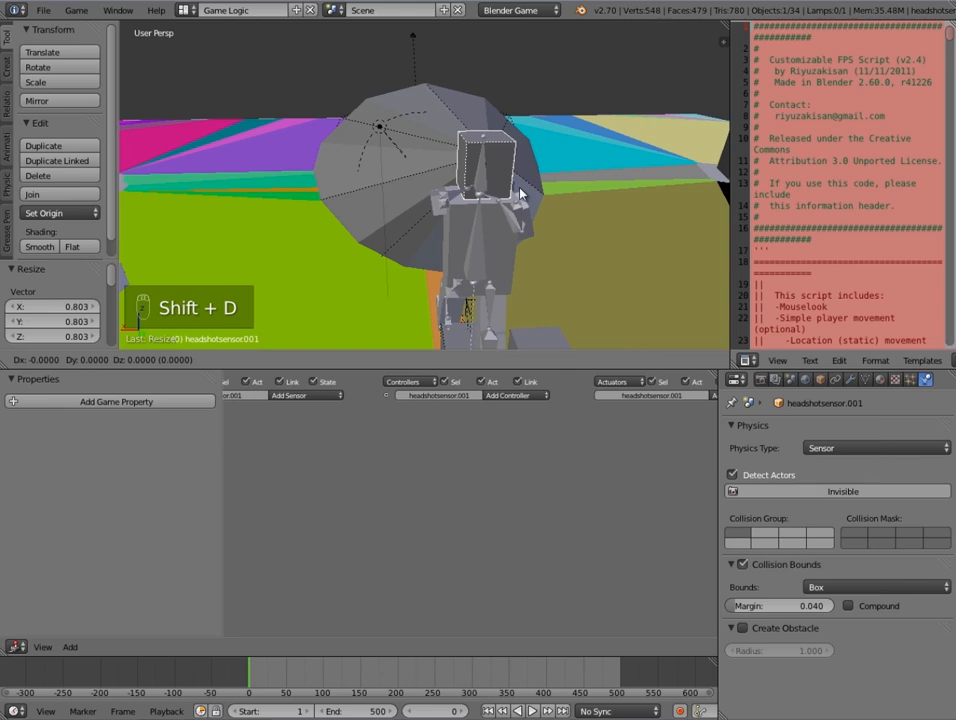
key(z)
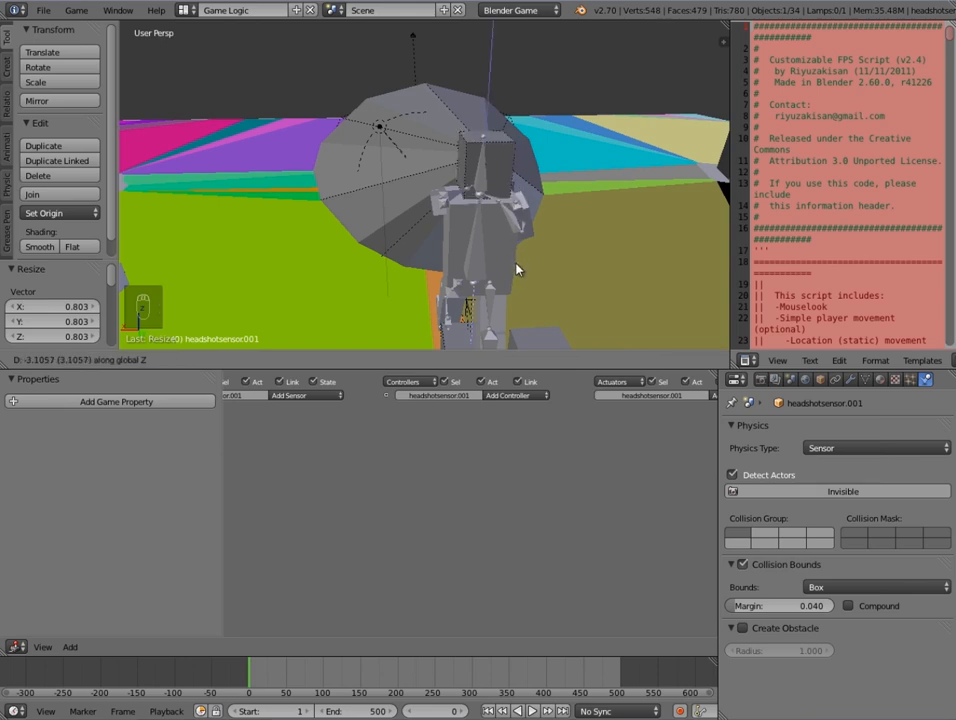
click(517, 270)
middle_drag(497, 272, 540, 267)
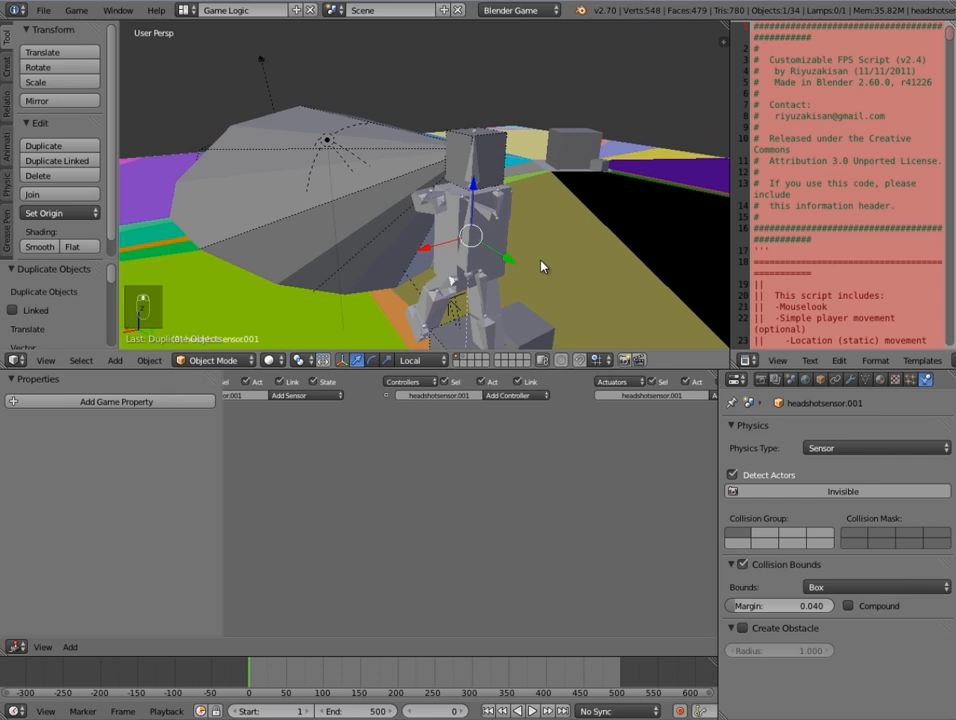
- In a wireframe right view, scale the torso copy along Y by about 1.067 to match the torso's depth
key(KP_3)
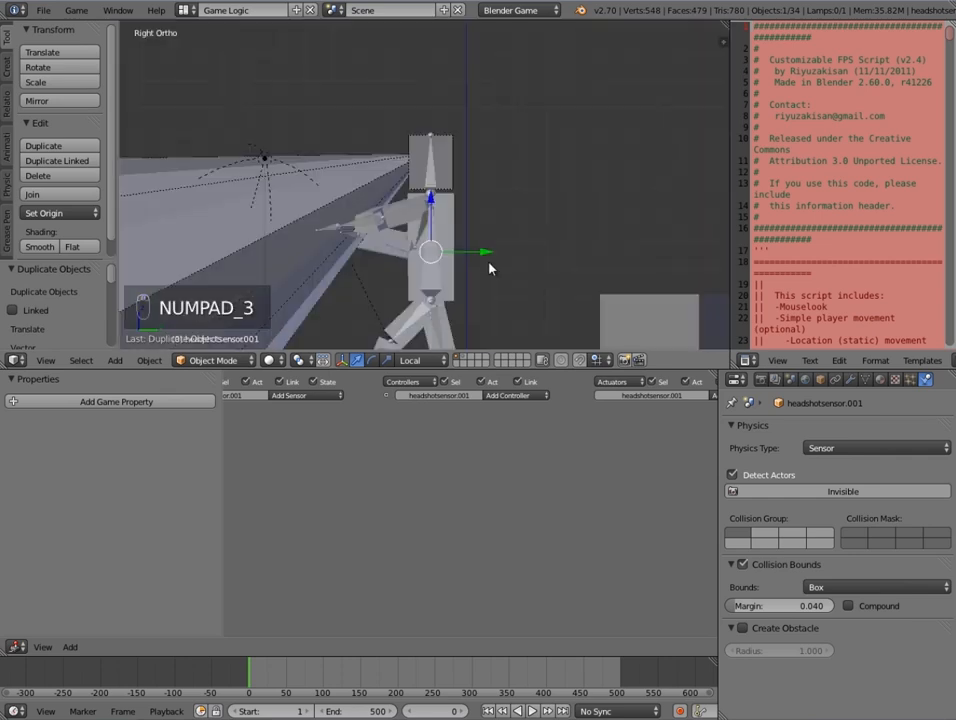
key(z)
scroll(491, 284, up, 3)
shift+middle_drag(491, 284, 511, 207)
key(s)
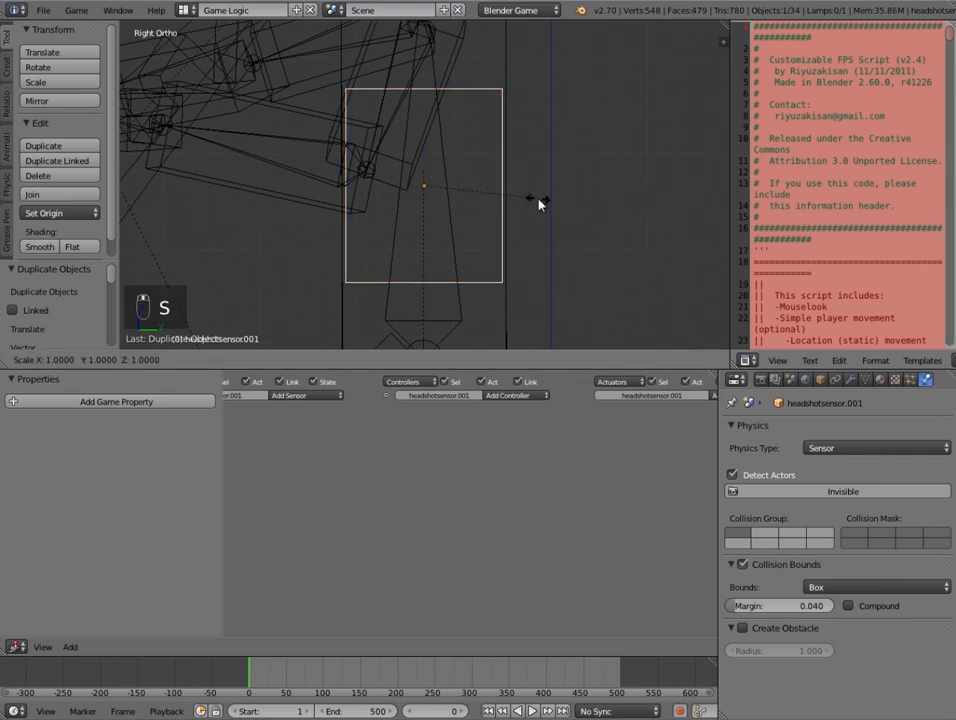
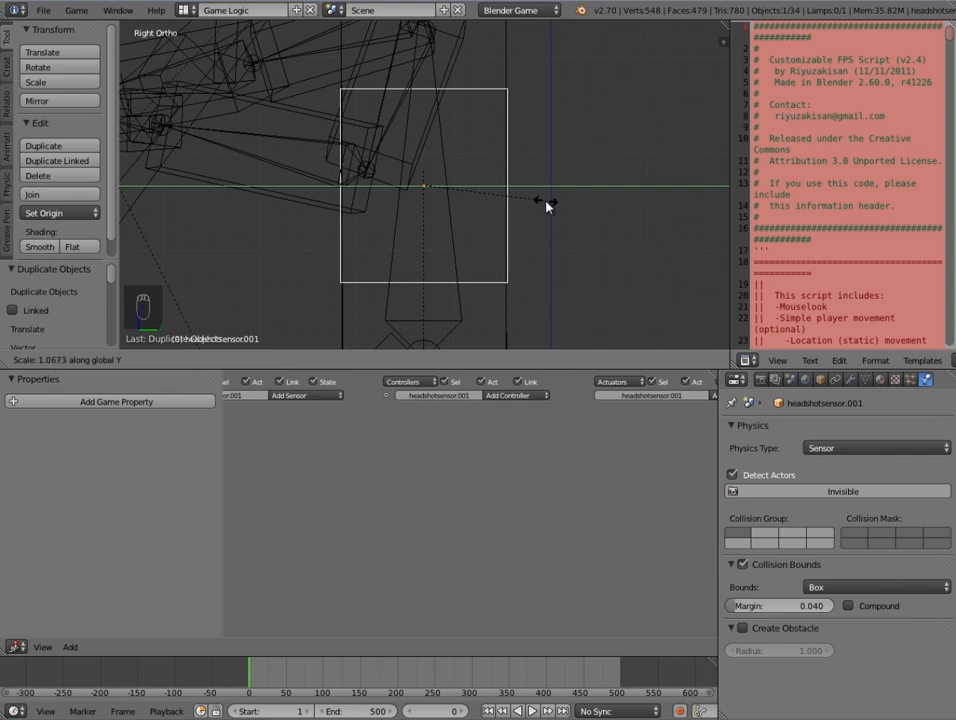
click(546, 201)
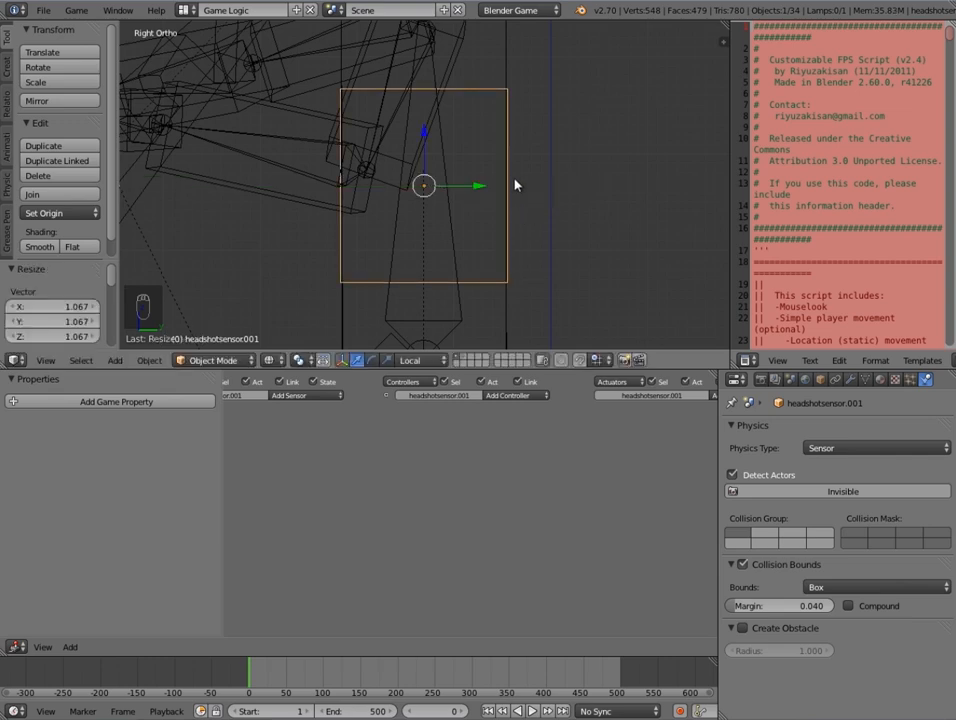
- Scale the torso sensor box along Z by about 2.217 so it spans the torso's height
shift+middle_drag(514, 175, 528, 264)
scroll(525, 252, down, 3)
scroll(507, 234, down, 3)
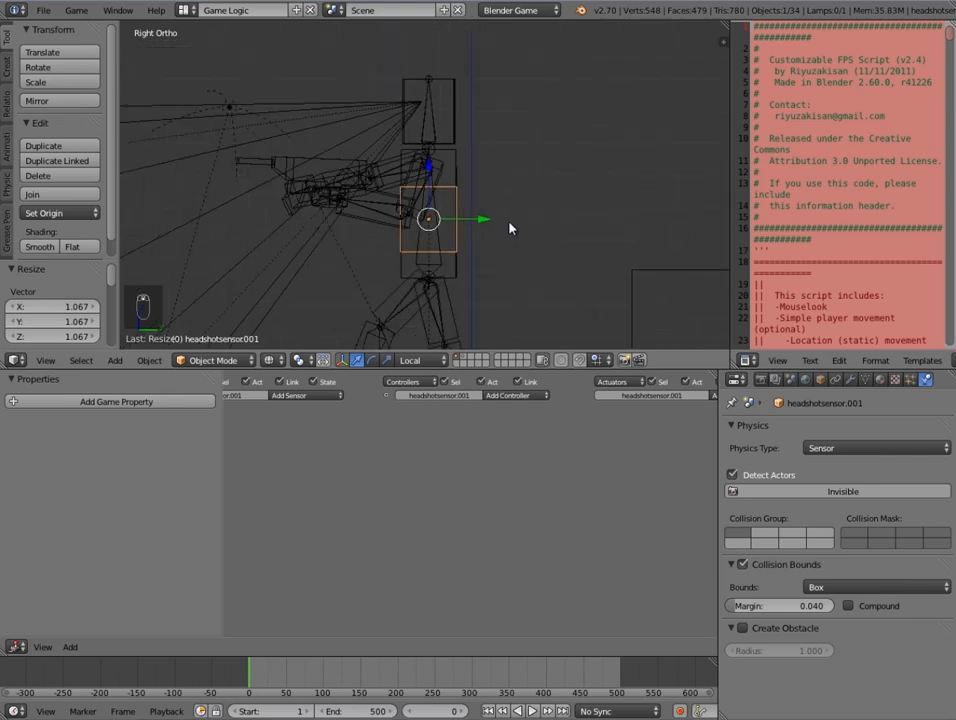
key(s)
key(z)
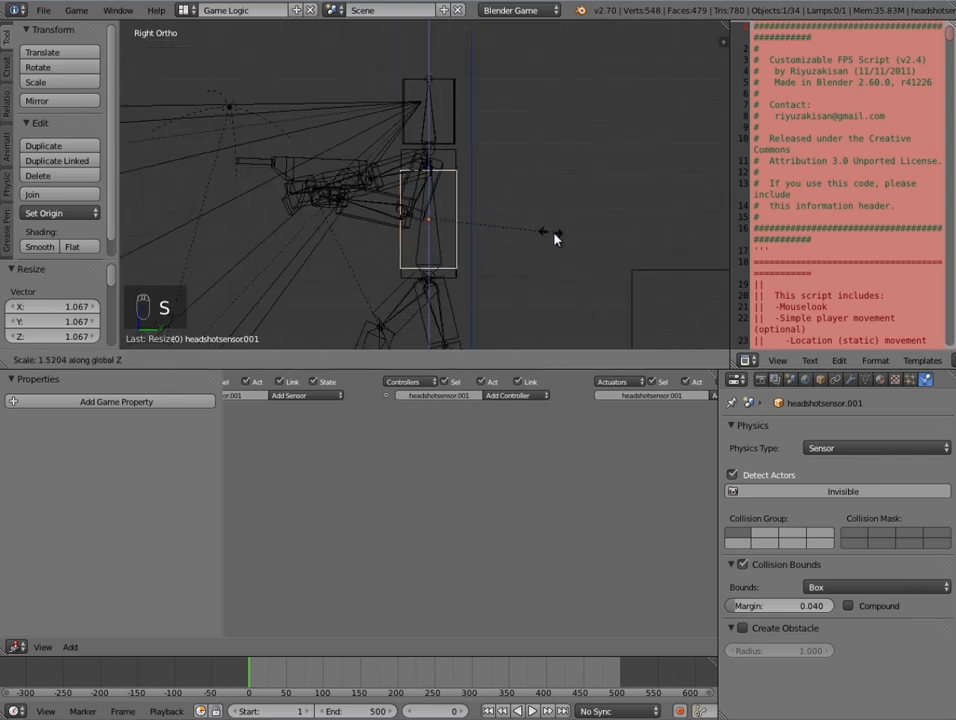
click(605, 258)
shift+middle_drag(605, 253, 618, 233)
scroll(600, 236, down, 2)
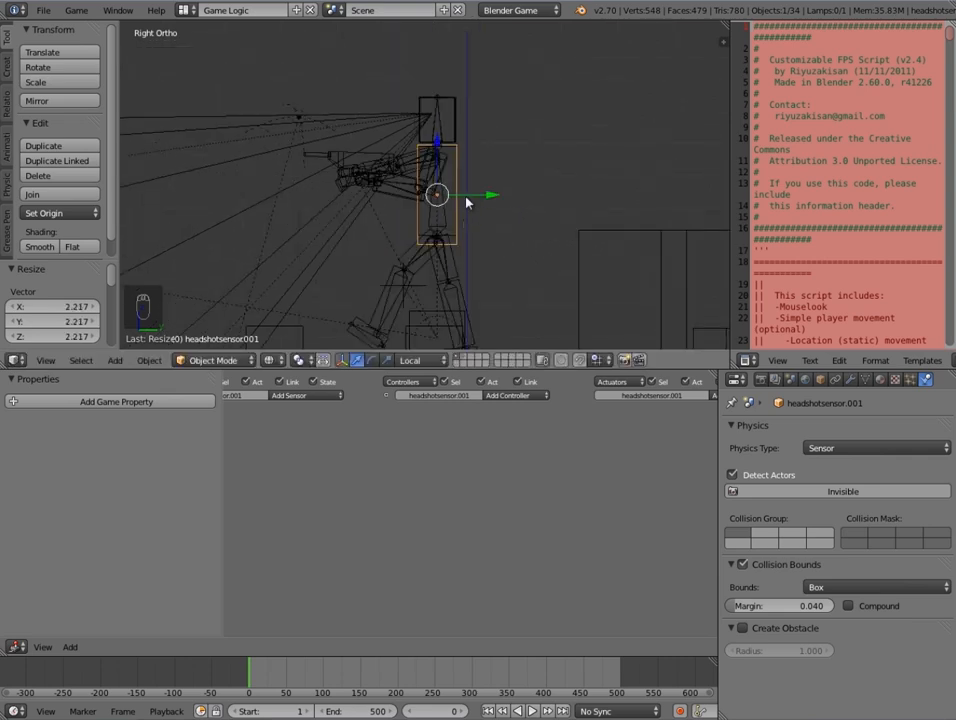
scroll(435, 237, up, 1)
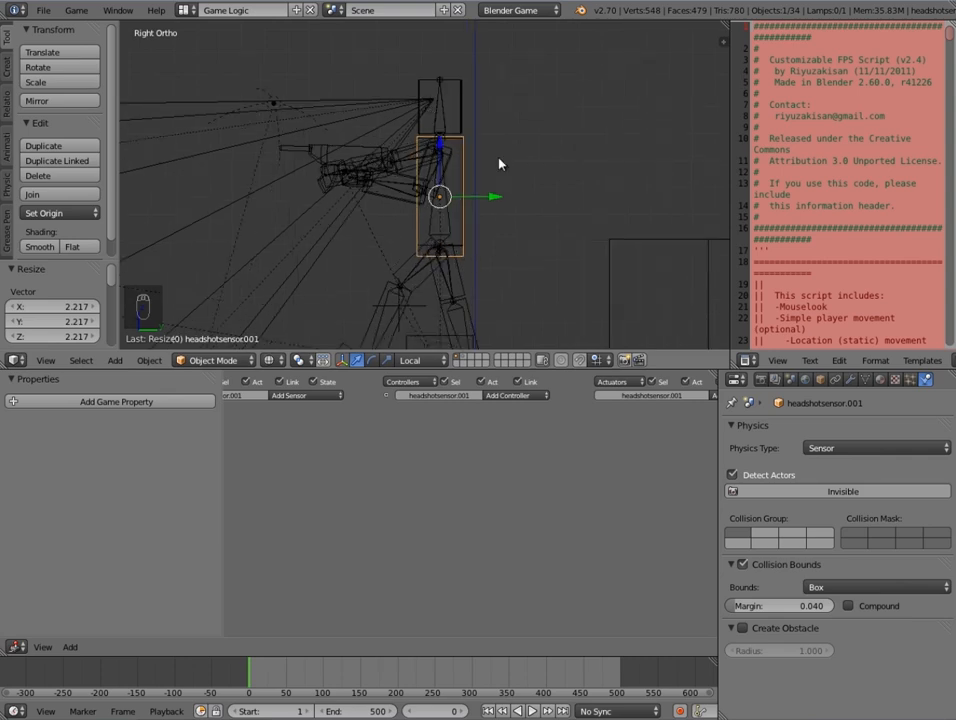
- Deepen the torso sensor box along Y and shift it about -0.305 along Y toward the enemy's front
key(s)
click(532, 162)
drag(491, 197, 484, 198)
middle_drag(392, 128, 476, 162)
key(KP_3)
scroll(476, 162, up, 4)
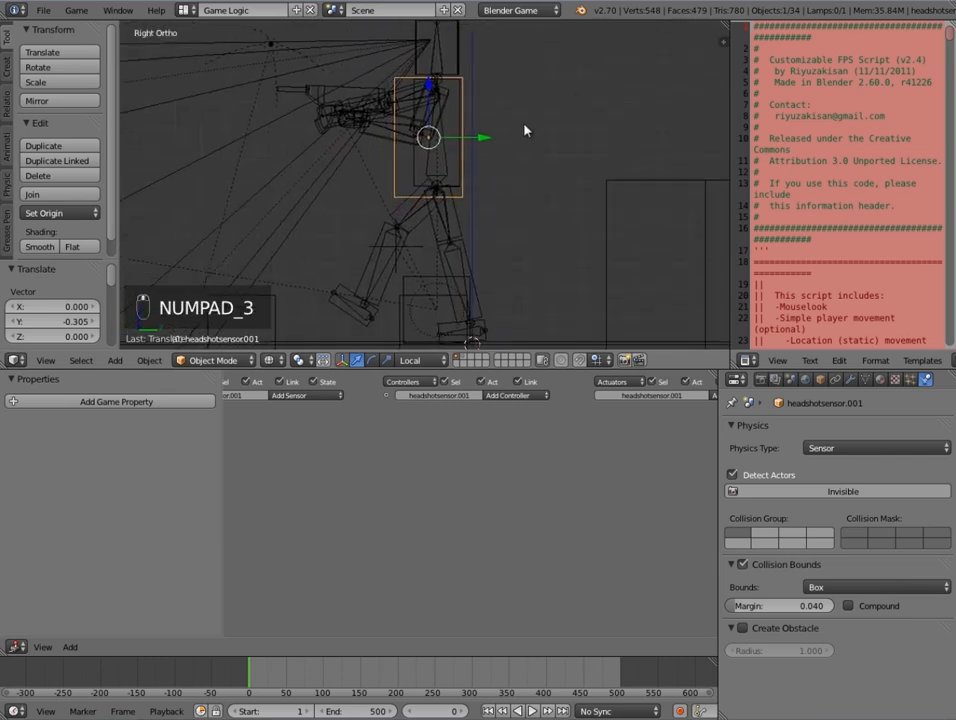
- Extend the torso box over the upper legs: move it about -1.025 along Z, scale Z by about 1.263, and raise it about 0.499
key(g)
click(437, 193)
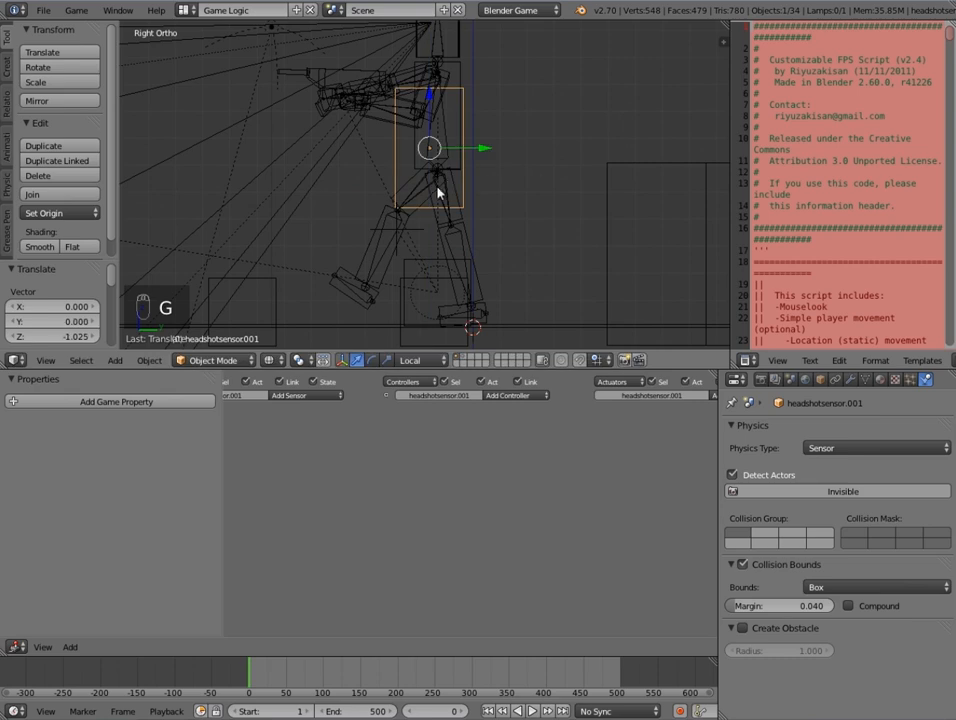
key(s)
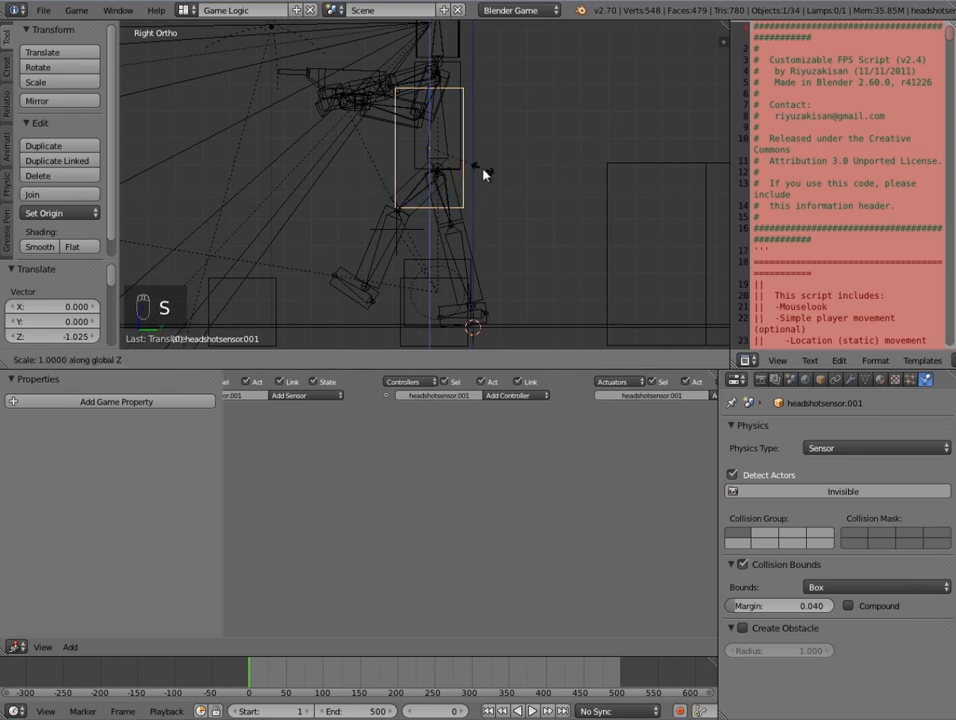
click(499, 179)
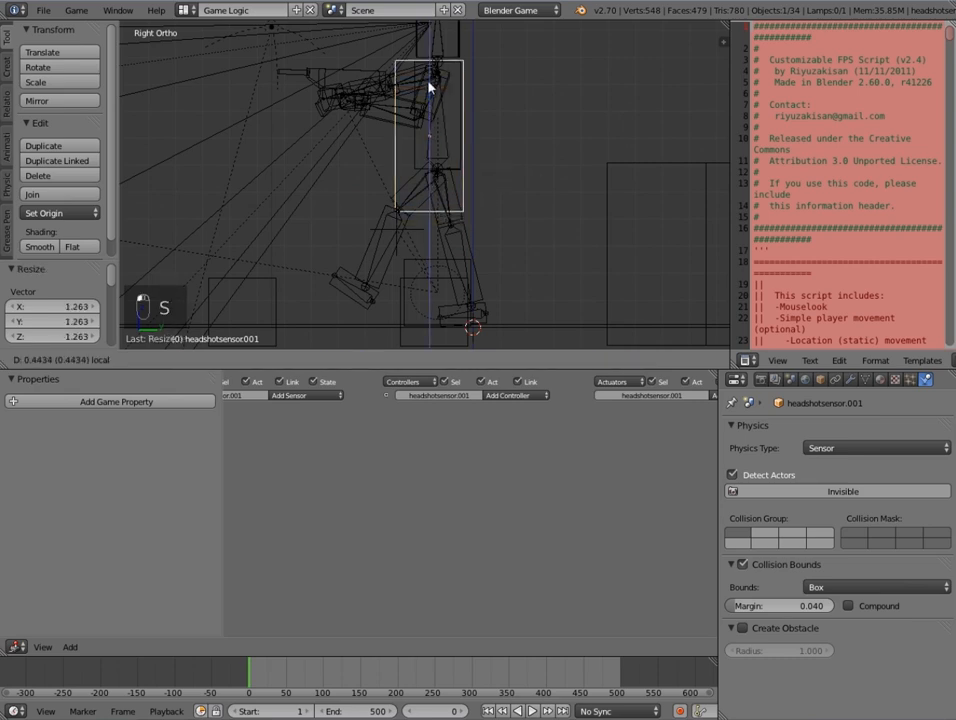
click(432, 97)
- In front view, widen the torso sensor box along X by about 2.135 to cover the shoulders
middle_drag(435, 127, 514, 247)
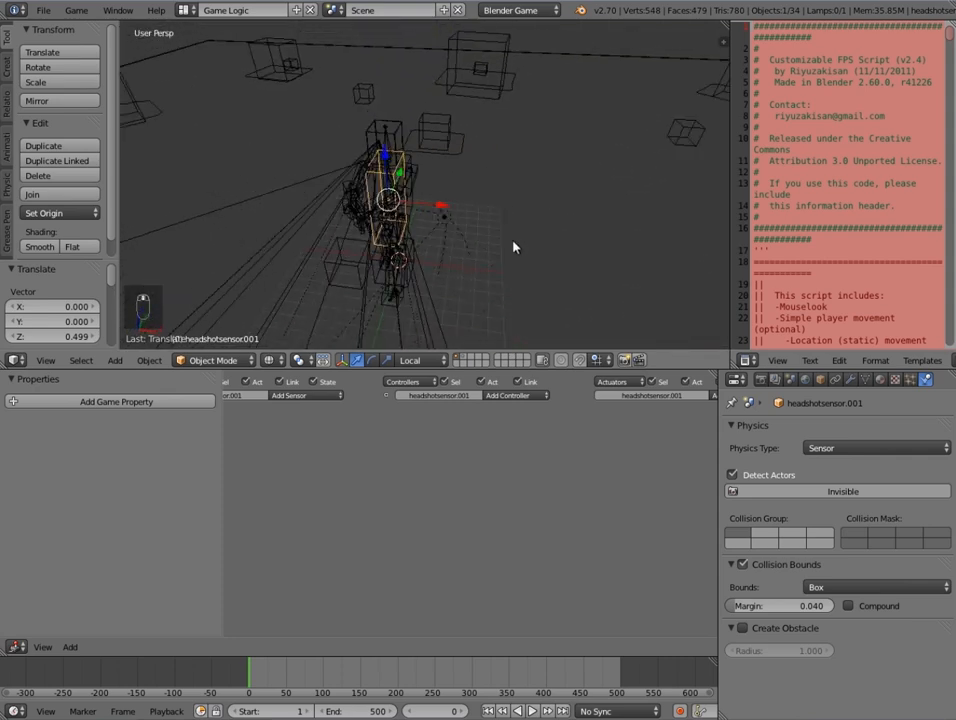
key(KP_1)
scroll(427, 213, up, 5)
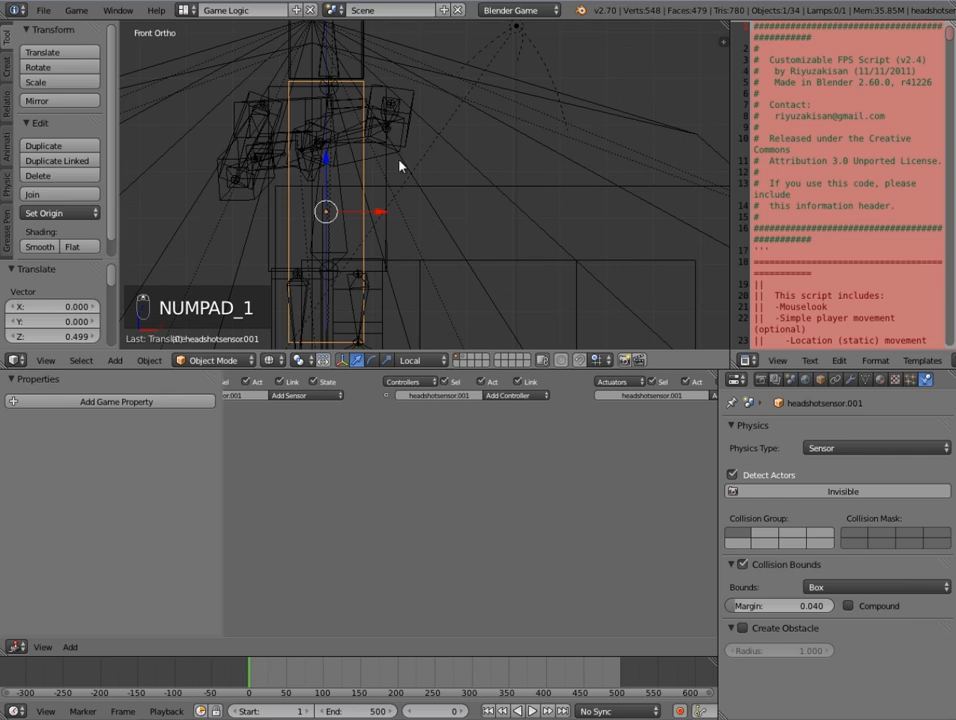
key(s)
key(x)
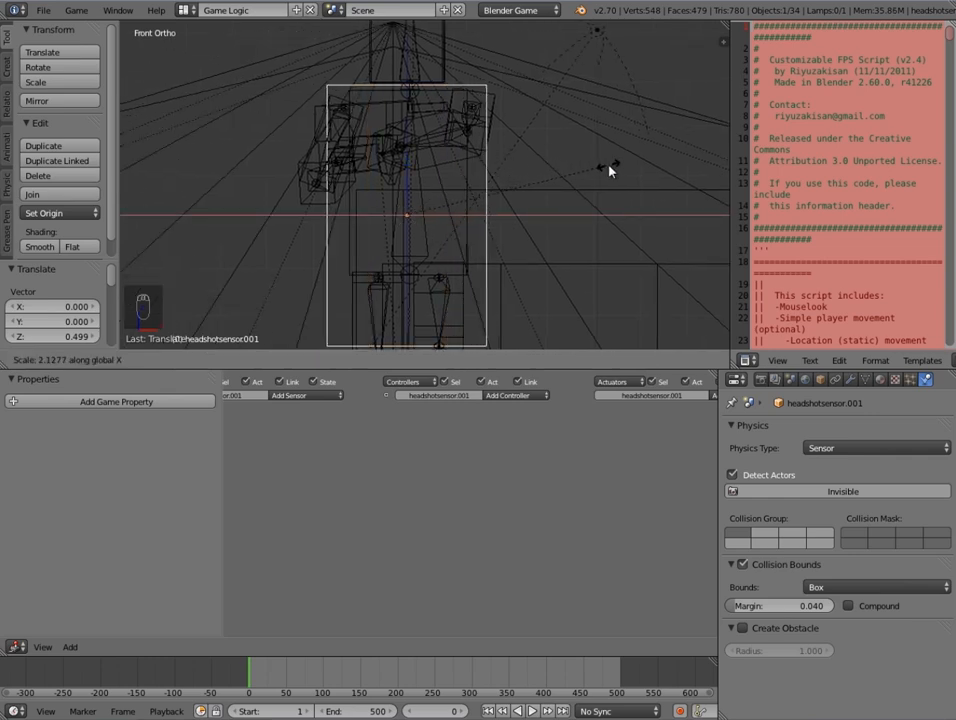
click(611, 171)
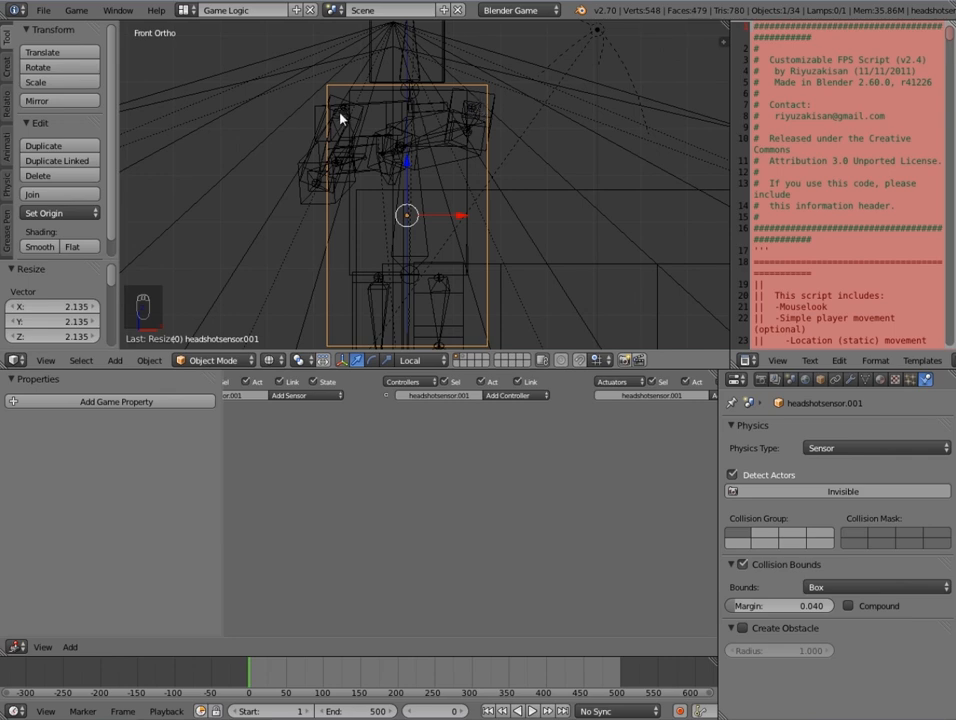
- Switch the viewport to Texture shading and view the whole enemy with its sensor boxes
middle_drag(301, 235, 283, 368)
click(281, 365)
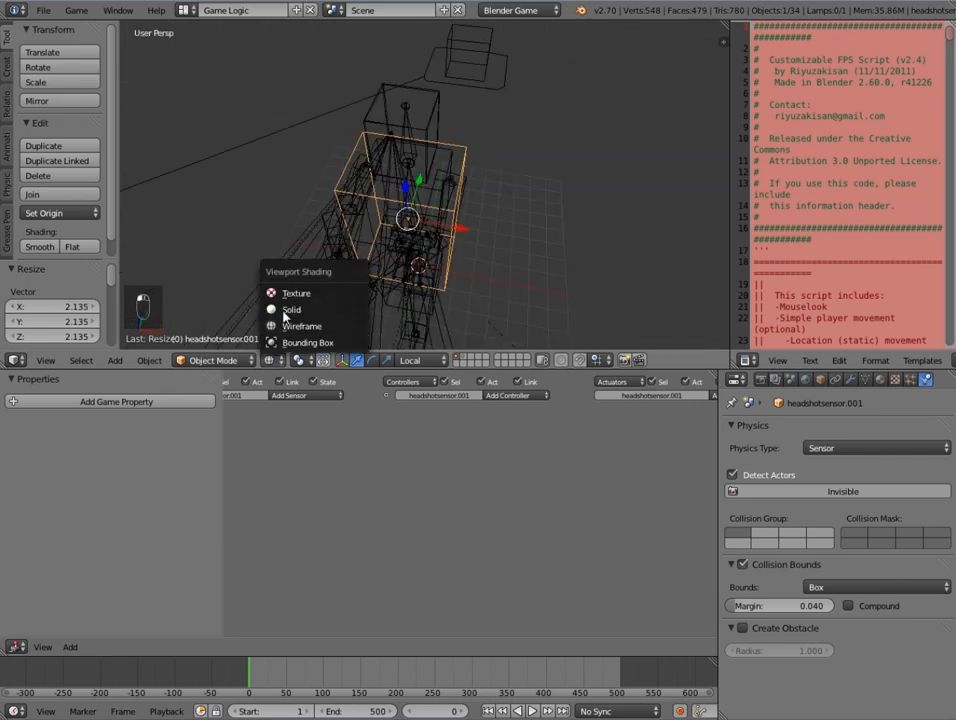
click(292, 292)
mouse_move(331, 267)
middle_down()
mouse_move(504, 209)
mouse_move(700, 300)
middle_up()
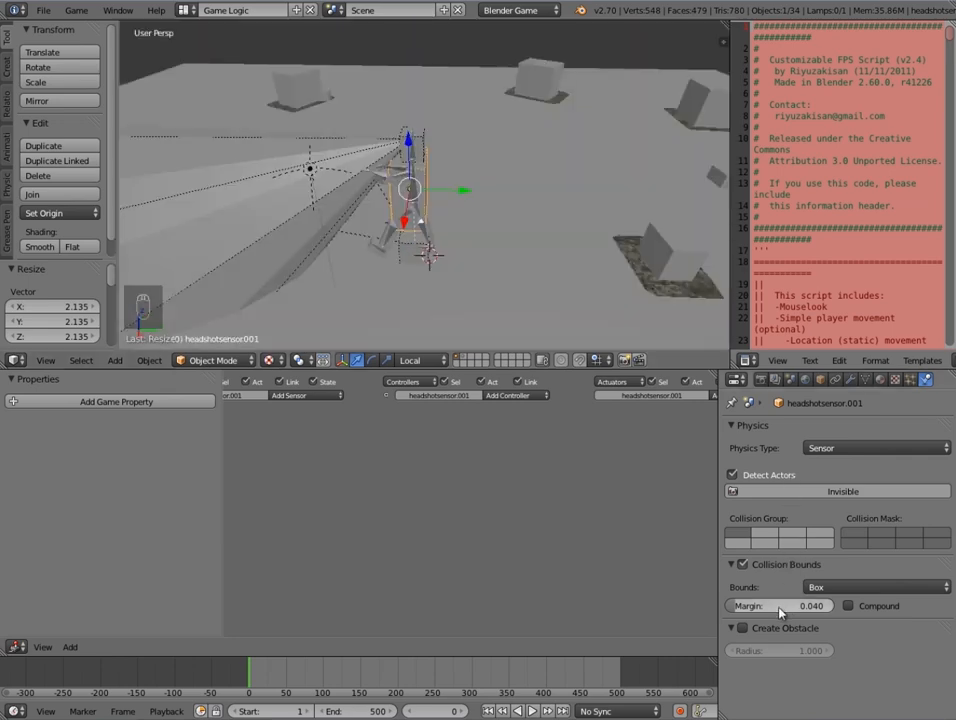
- Rename the torso sensor box as bodyshotsensor
click(820, 384)
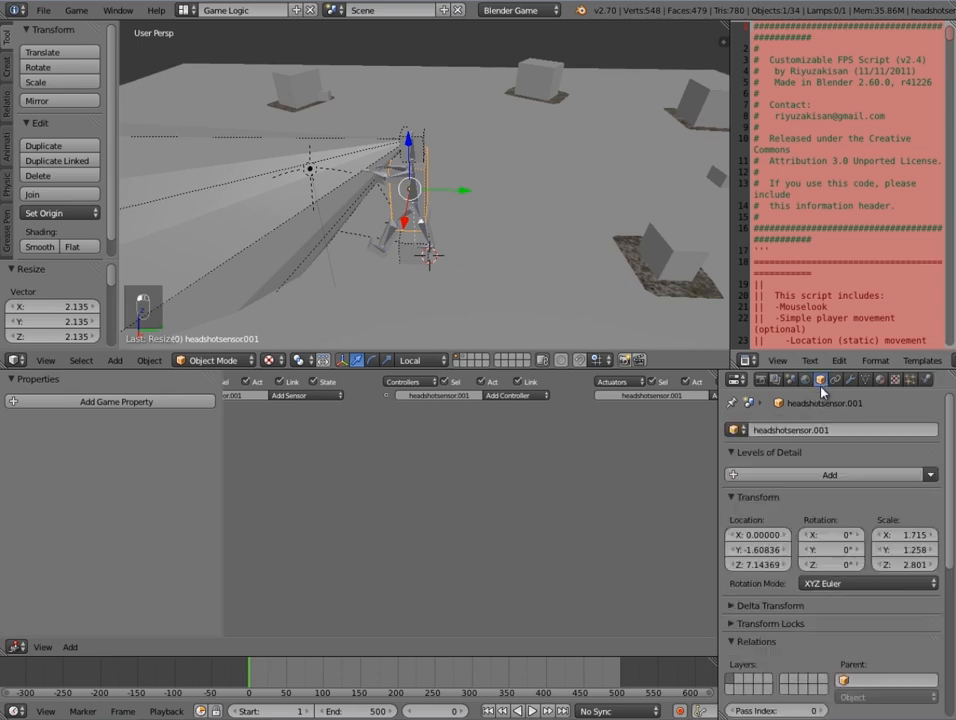
click(853, 428)
key(BackSpace)
key(BackSpace)
key(BackSpace)
key(BackSpace)
key(Return)
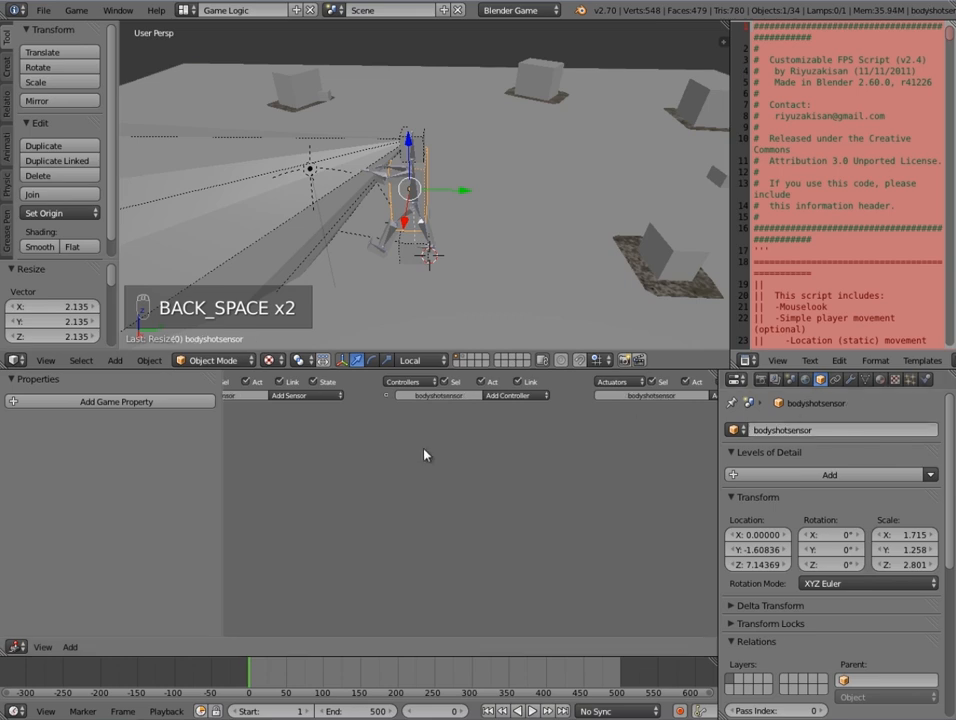
- Parent both the head and body sensor boxes to the enemy movement object
middle_drag(540, 223, 489, 160)
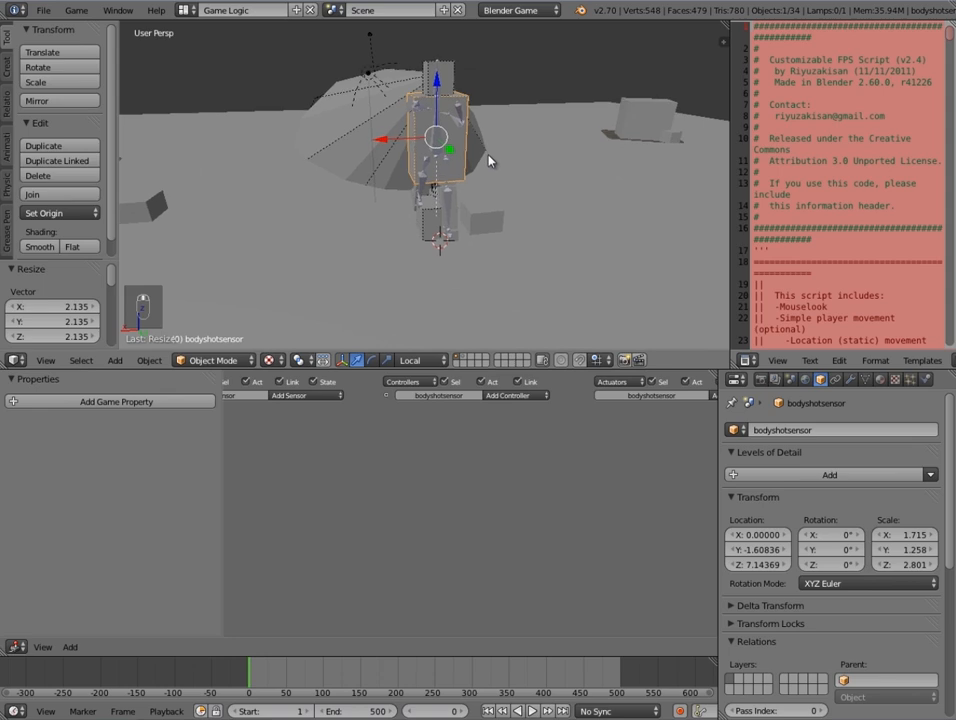
shift+right_click(450, 78)
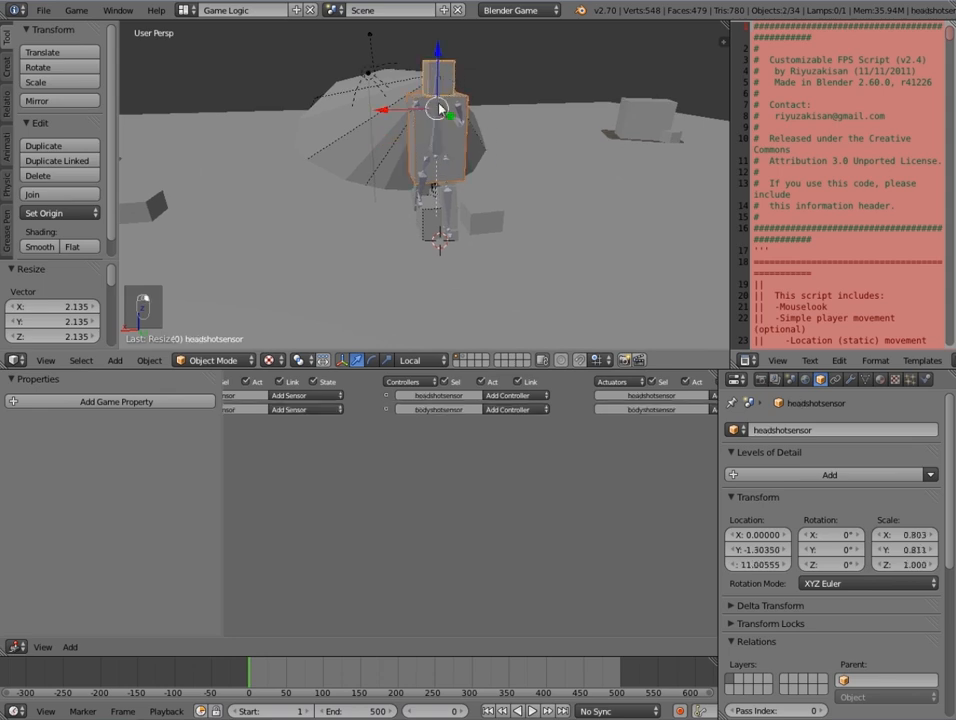
right_click(427, 220)
scroll(450, 241, up, 4)
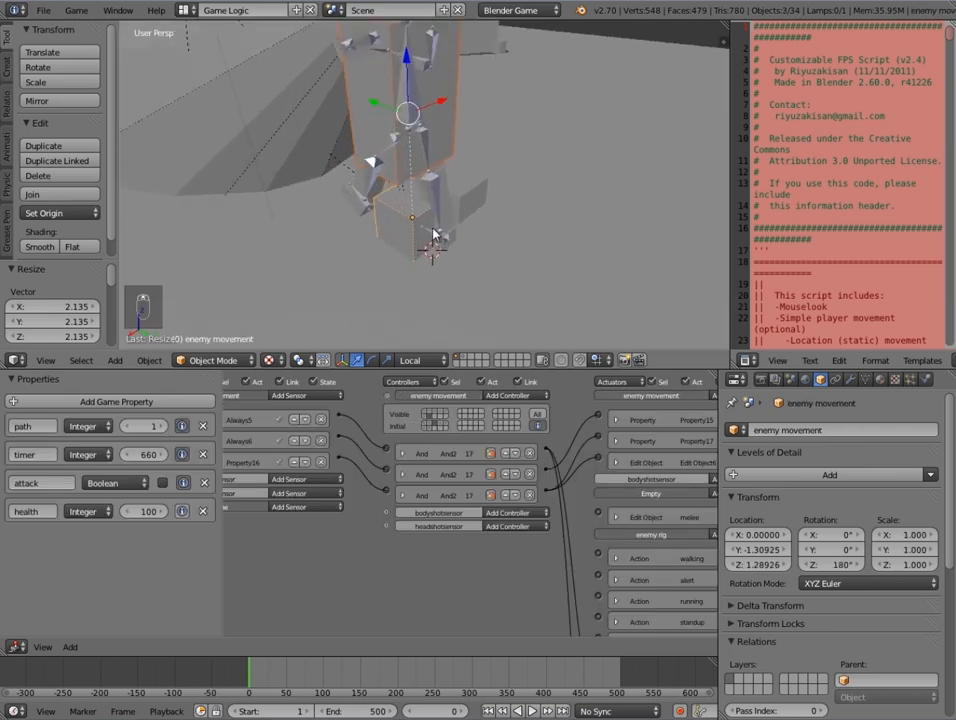
key(ctrl+p)
click(435, 229)
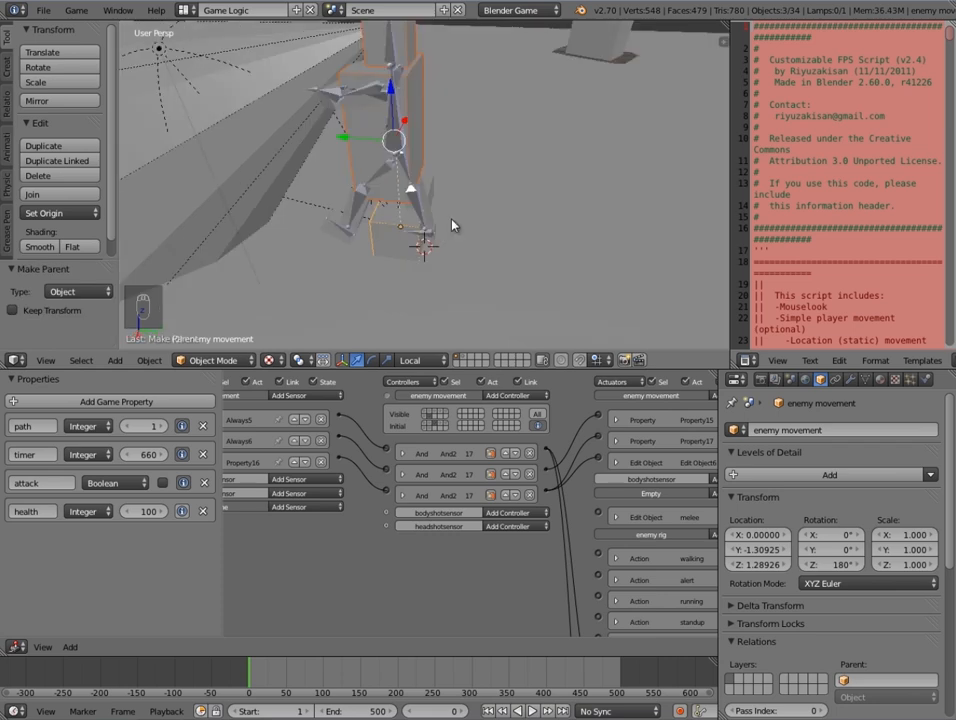
- Give bodyshotsensor a Collision sensor that detects the property bullet, and name the sensor bullet
middle_drag(556, 143, 425, 287)
scroll(420, 141, down, 3)
right_click(420, 141)
scroll(425, 287, down, 1)
middle_drag(303, 474, 374, 440)
click(365, 398)
click(371, 433)
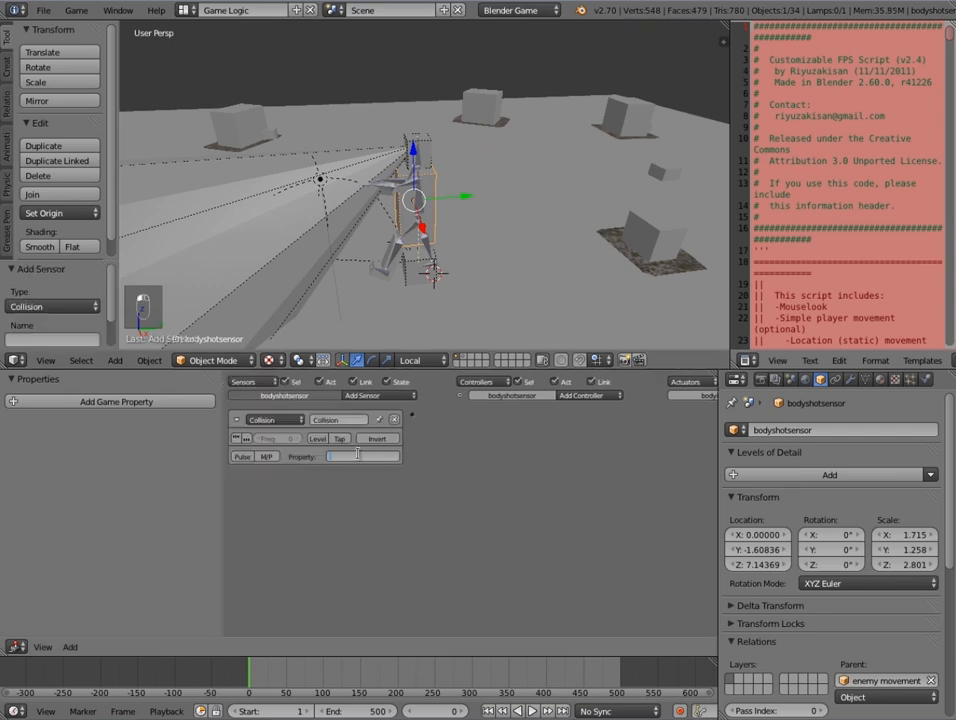
text(bullet)
key(Return)
click(330, 422)
text(bull)
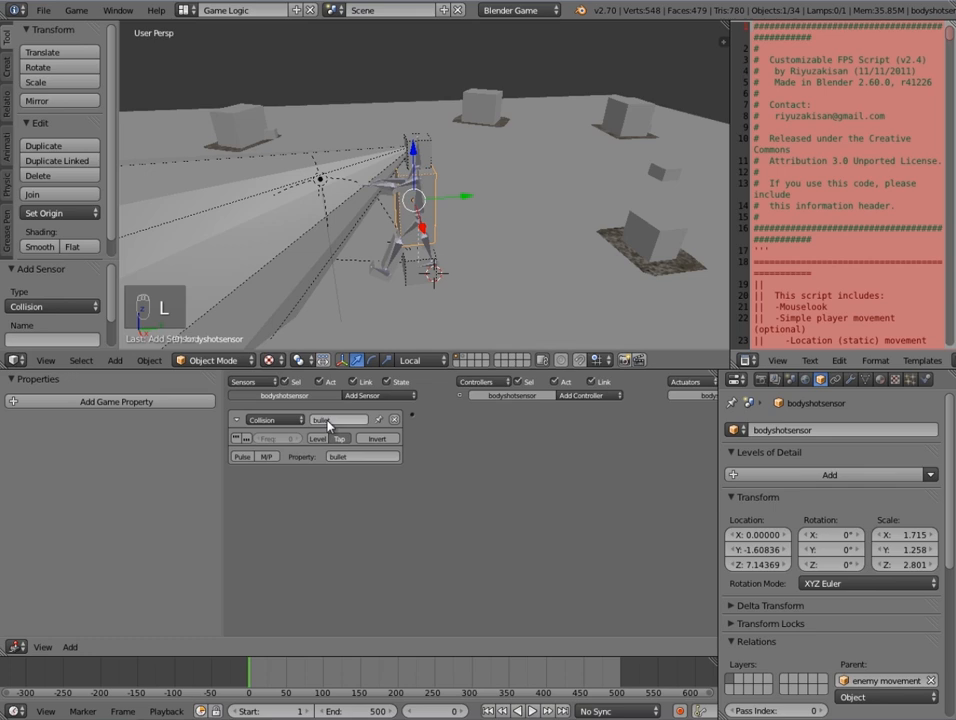
- Give headshotsensor a Collision sensor for the property bullet, also naming the sensor bullet
scroll(424, 148, up, 2)
right_click(428, 124)
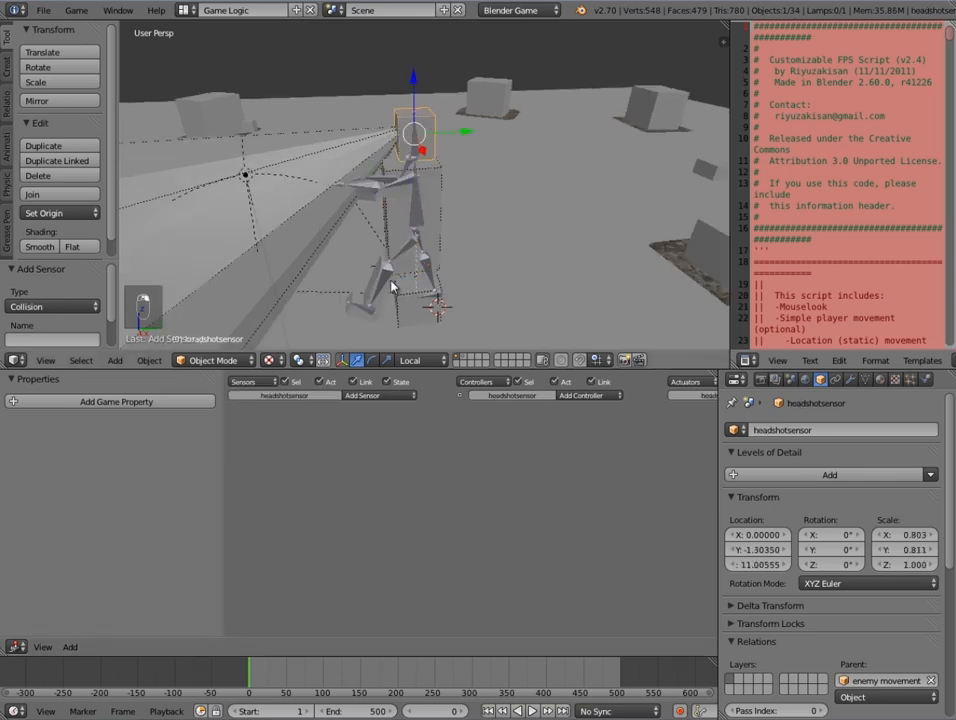
click(364, 395)
click(373, 429)
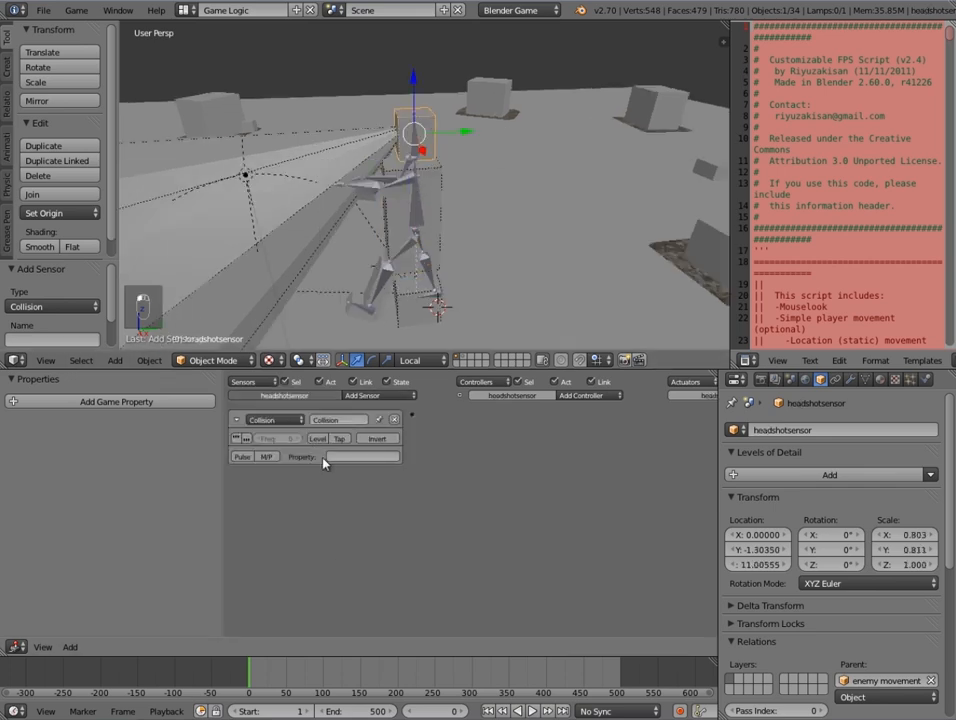
text(bullet)
click(326, 419)
text(l)
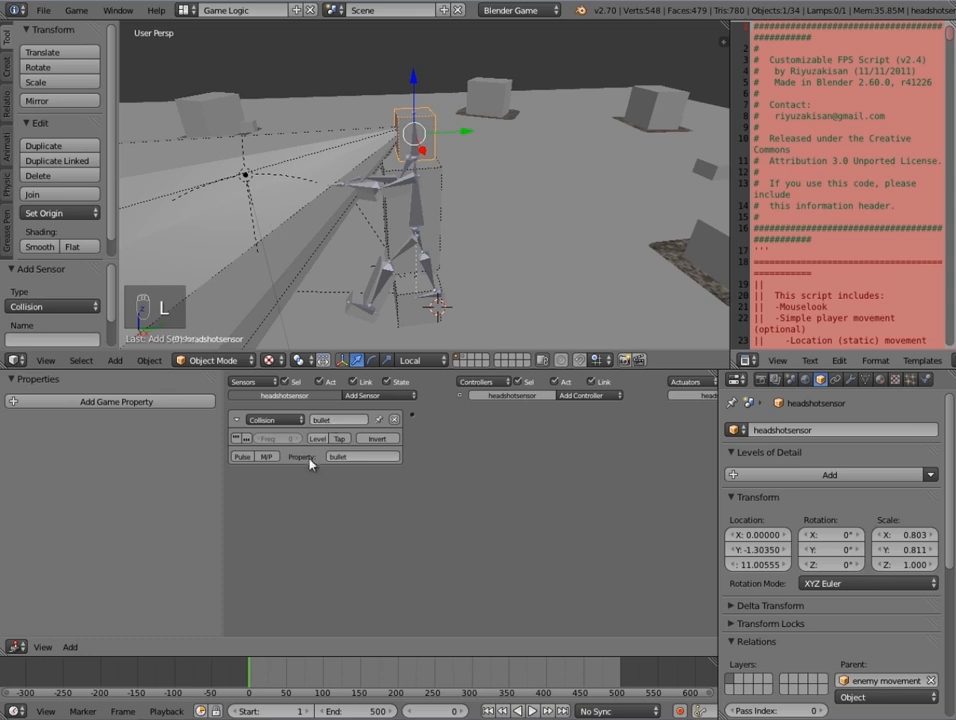
- Scrub the timeline through the enemy's ducking animation and compare the rig's pose with the sensor boxes
middle_drag(430, 215, 294, 241)
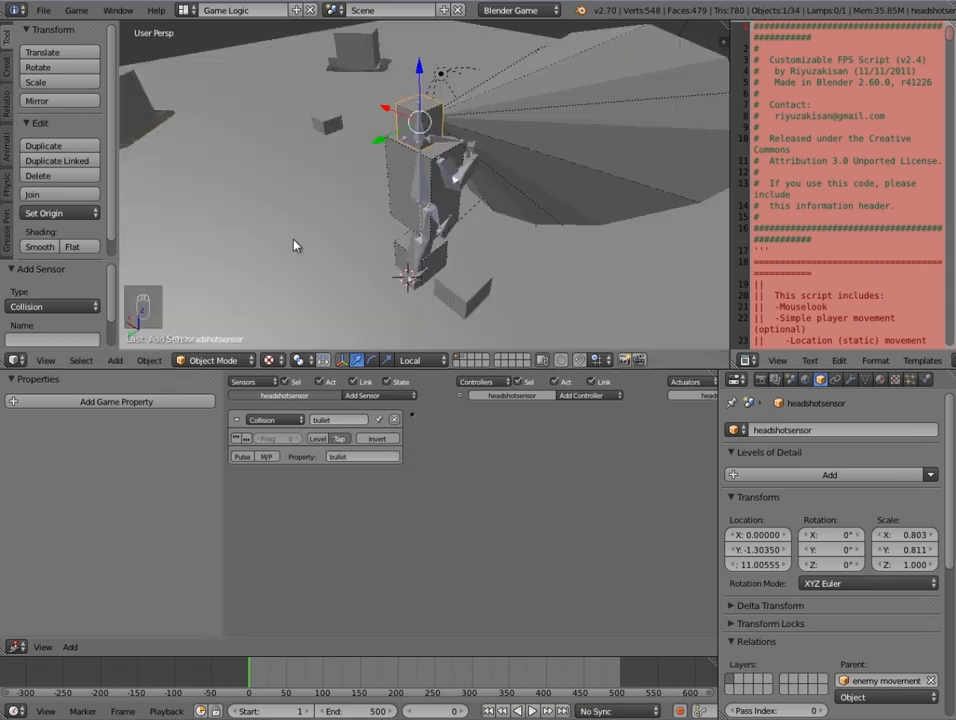
drag(281, 675, 482, 676)
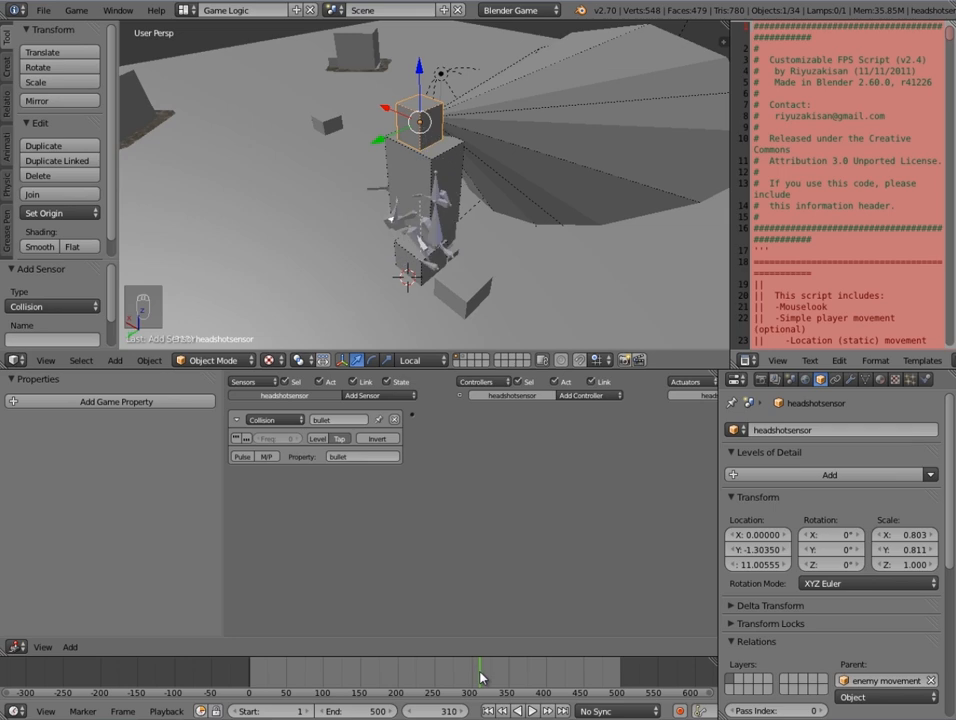
drag(480, 678, 476, 679)
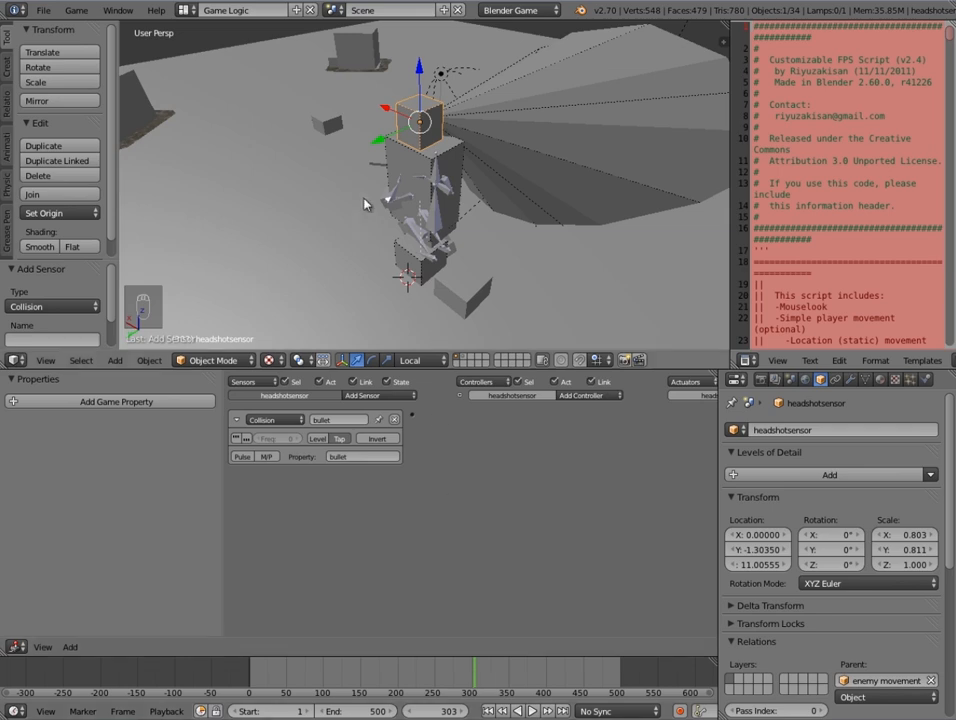
drag(487, 687, 459, 679)
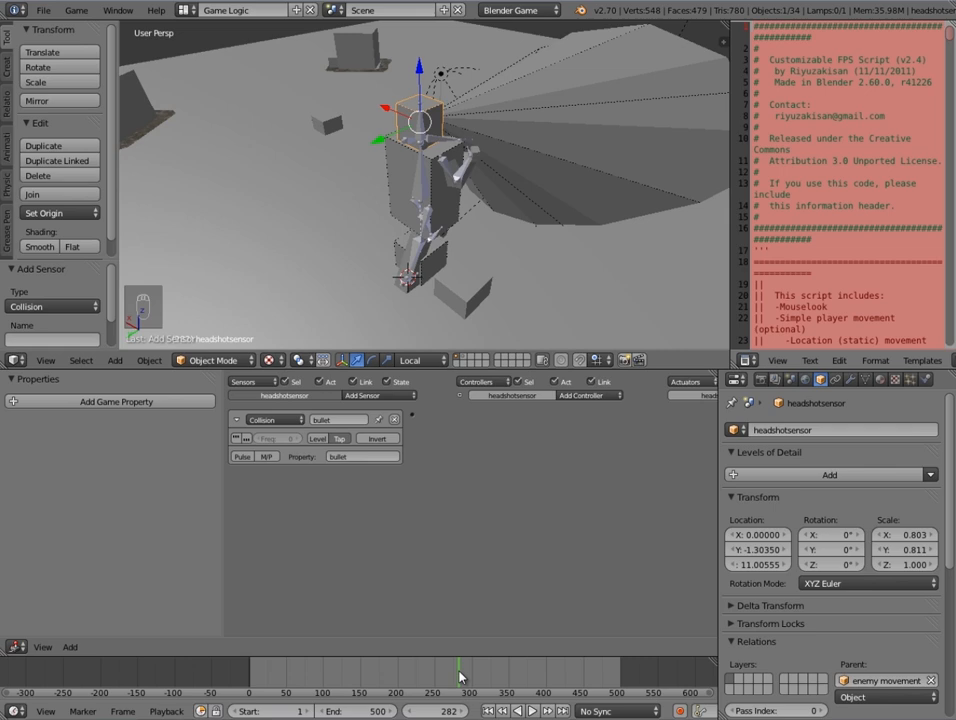
- Examine the frame range of the enemy rig's duckdown Action actuator in the enemy movement logic
scroll(412, 250, up, 4)
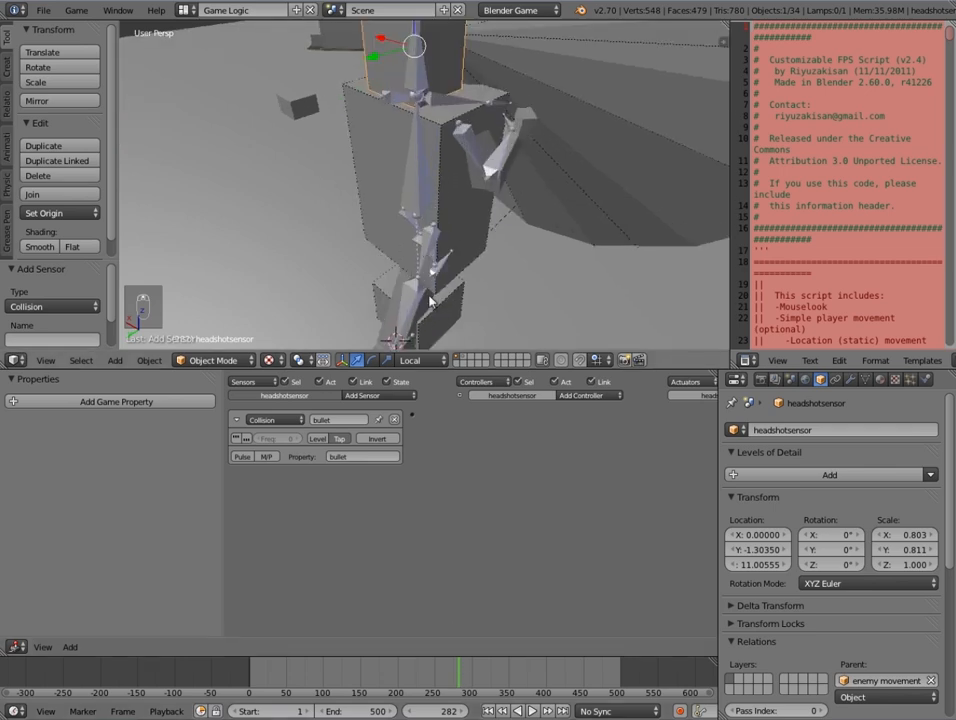
right_click(440, 317)
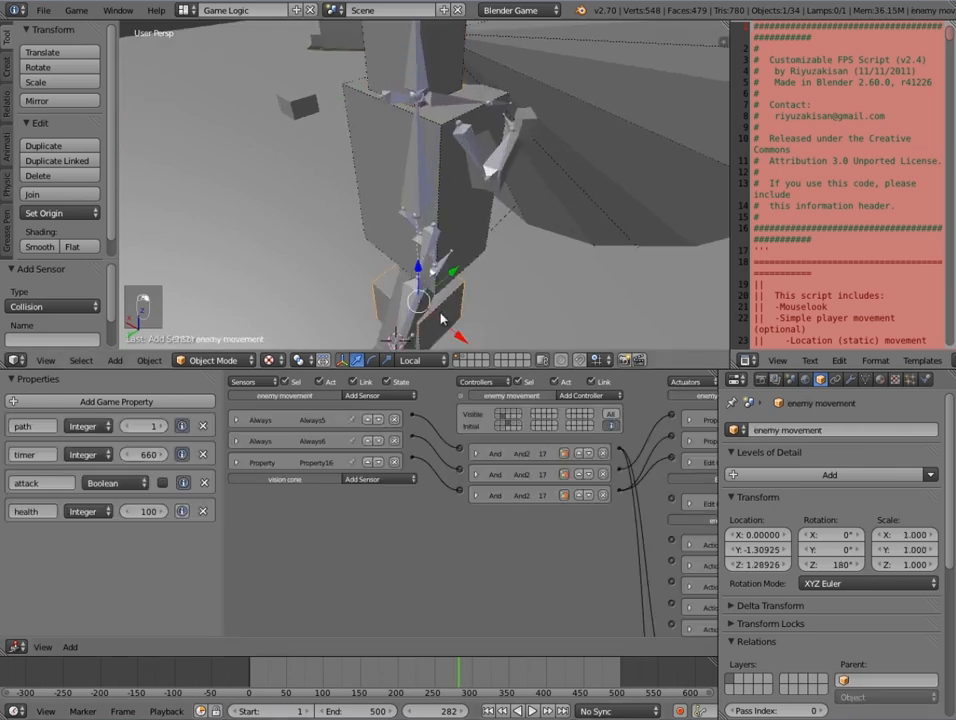
click(515, 415)
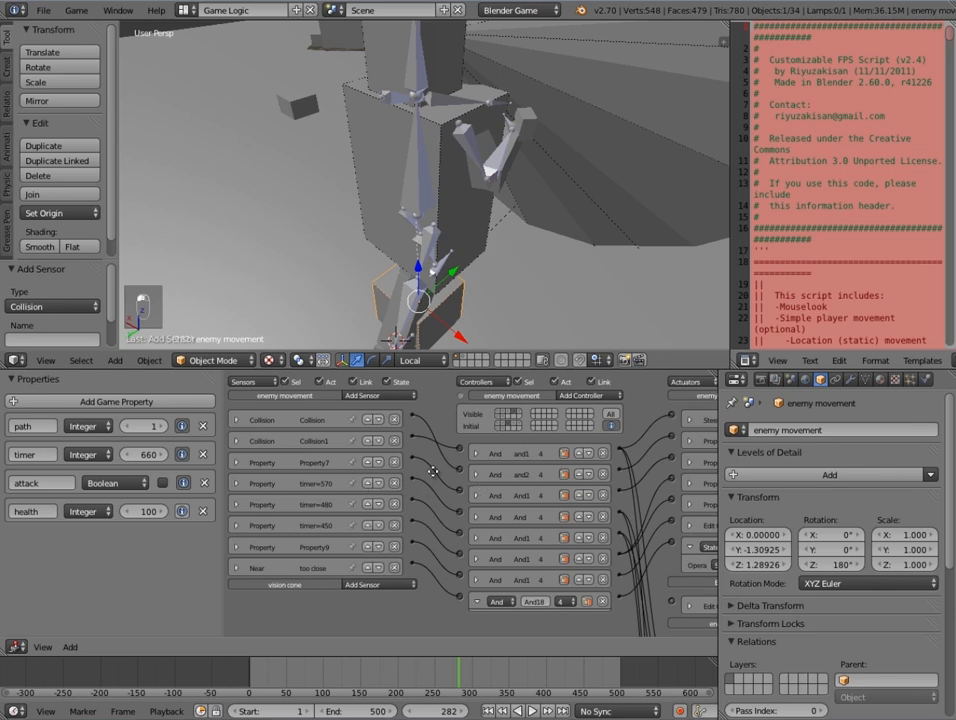
middle_drag(433, 471, 330, 465)
middle_drag(576, 512, 557, 491)
click(570, 520)
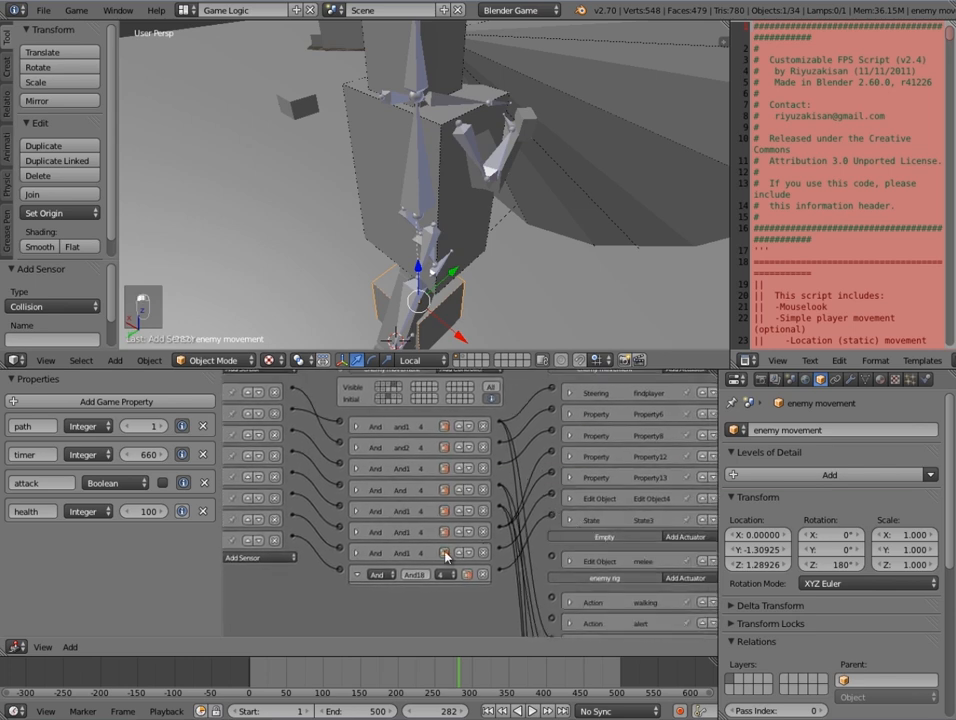
click(357, 577)
middle_drag(513, 536, 487, 397)
middle_drag(576, 534, 574, 497)
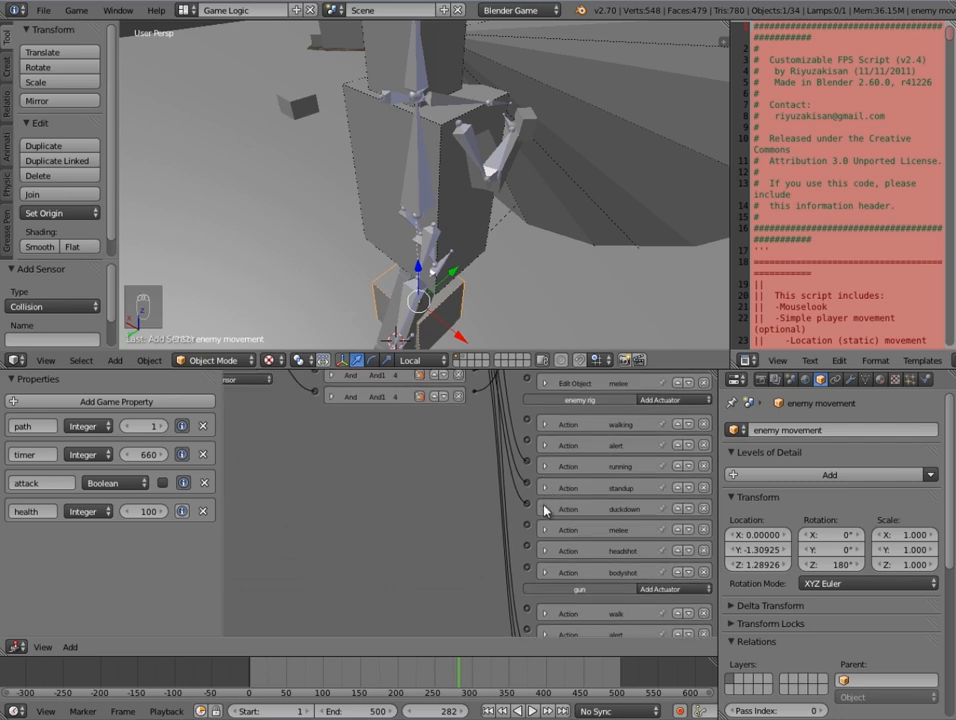
click(544, 509)
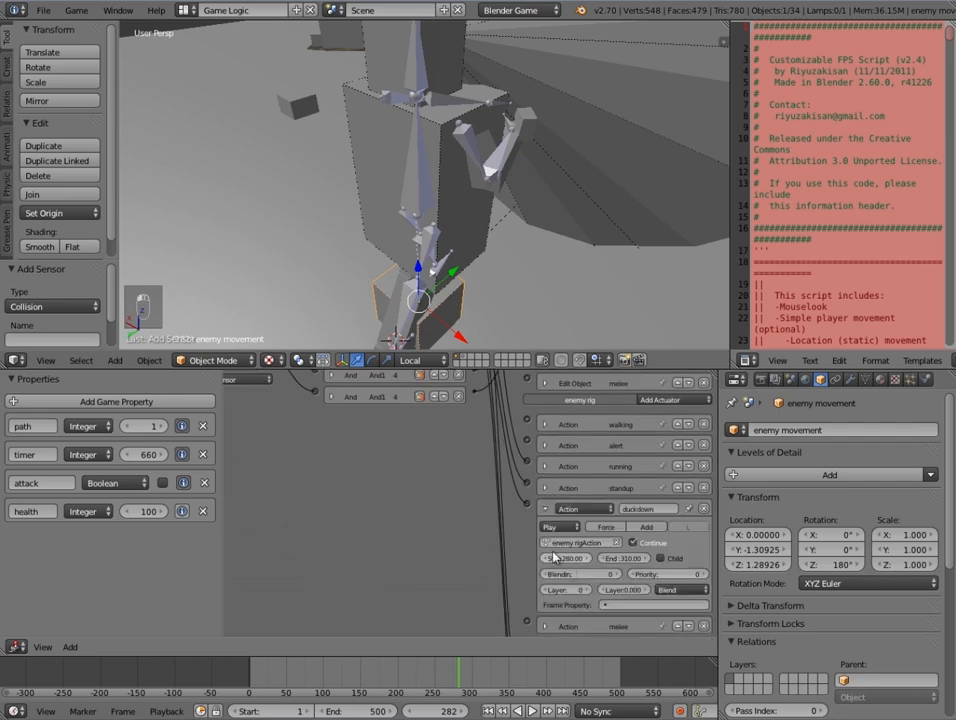
click(545, 510)
click(545, 509)
- At frame 280, insert a LocRot keyframe on bodyshotsensor for the standing pose
click(409, 712)
click(409, 712)
right_click(443, 138)
middle_drag(441, 165, 356, 256)
scroll(490, 228, down, 3)
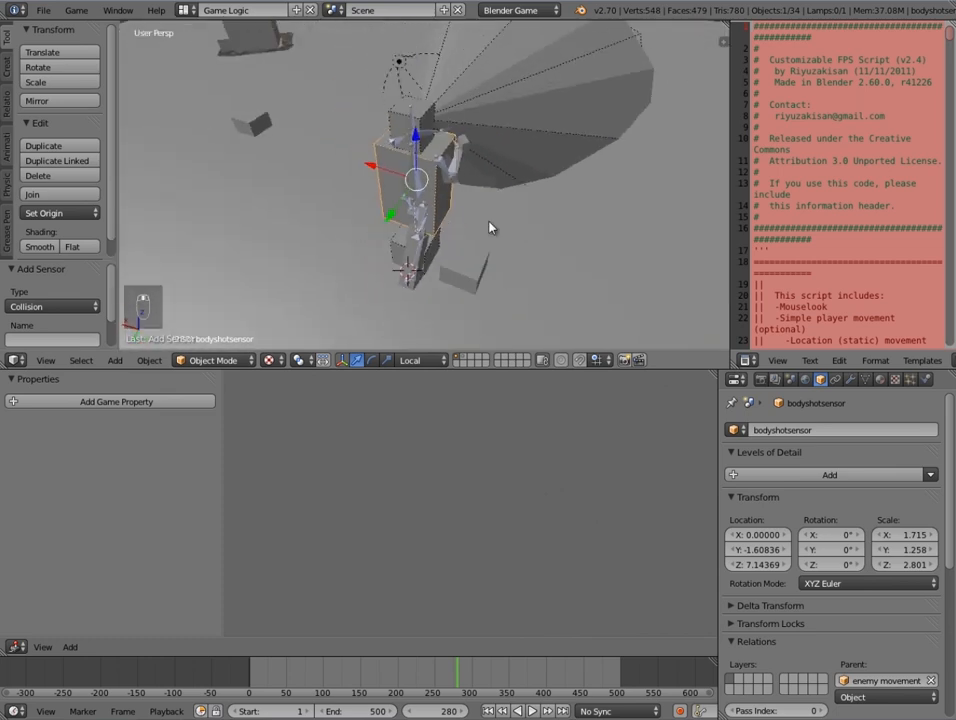
middle_drag(490, 228, 448, 197)
key(i)
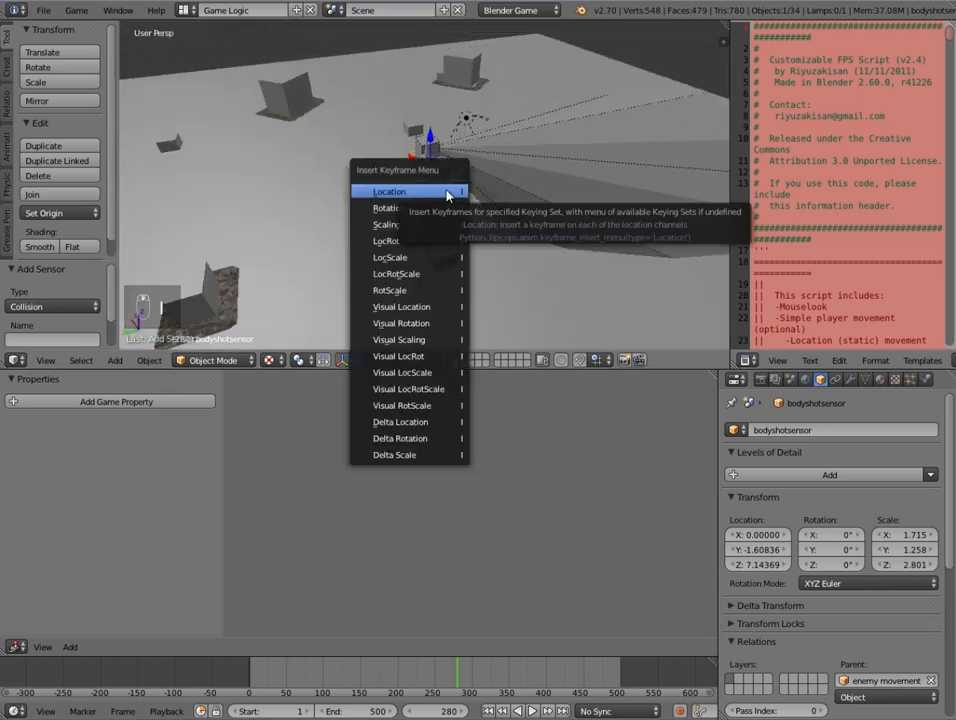
click(411, 242)
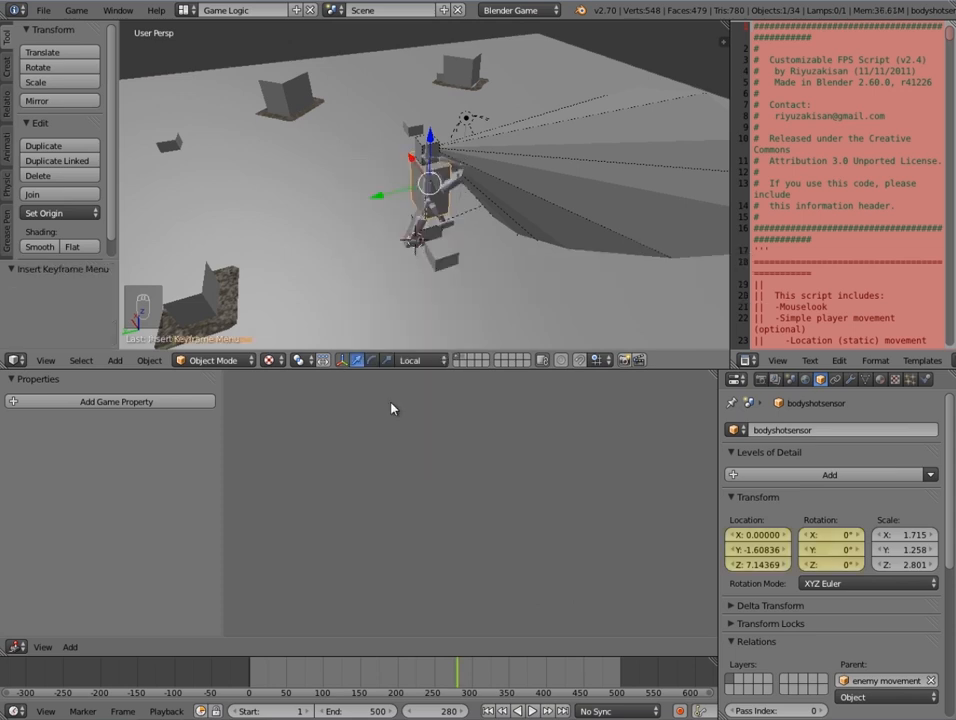
- Go to frame 310 and rotate bodyshotsensor -90° about the Z axis
click(437, 713)
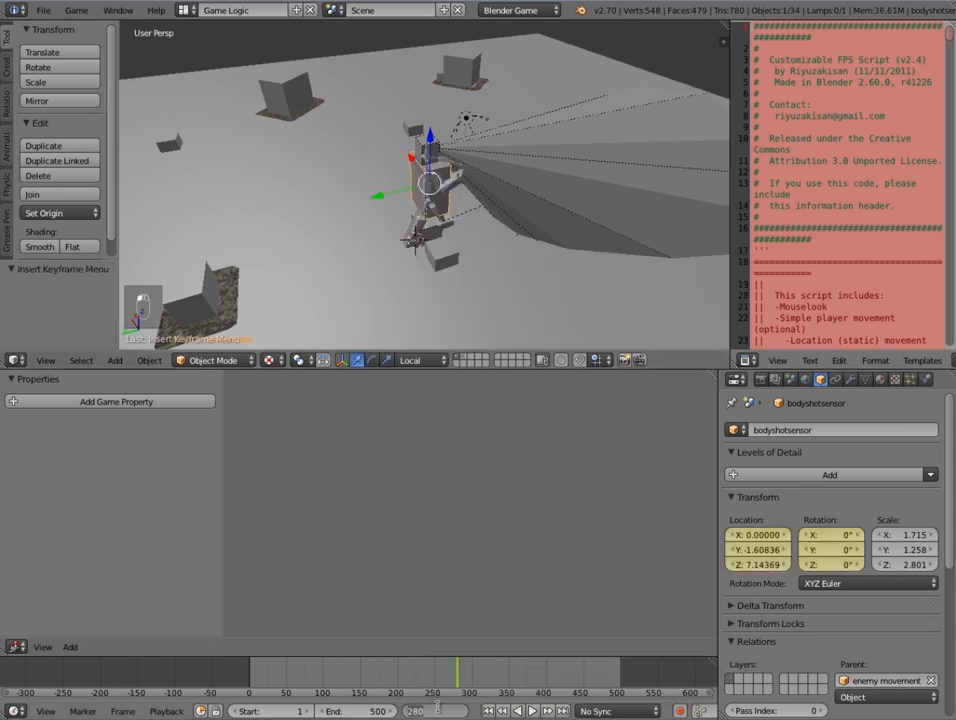
key(Return)
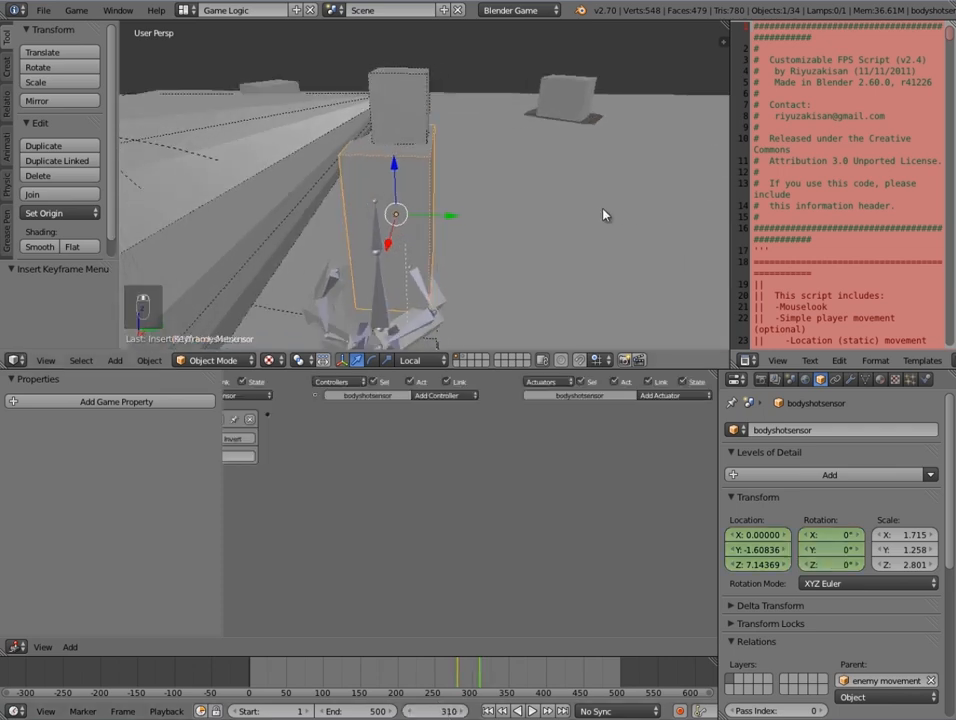
middle_drag(604, 213, 326, 327)
middle_drag(505, 213, 469, 258)
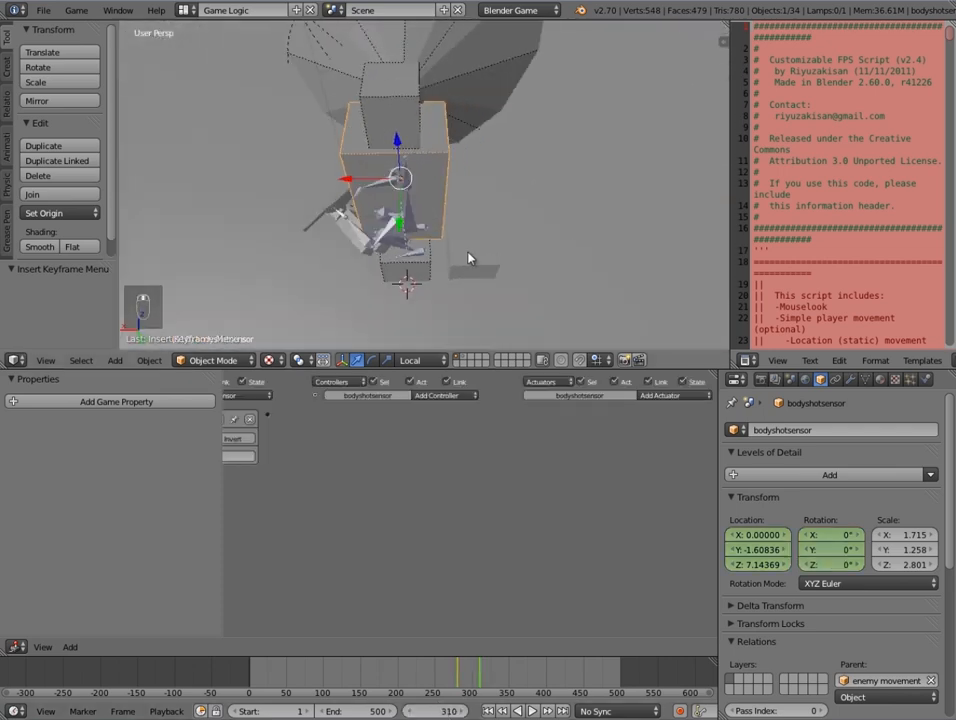
key(r)
key(z)
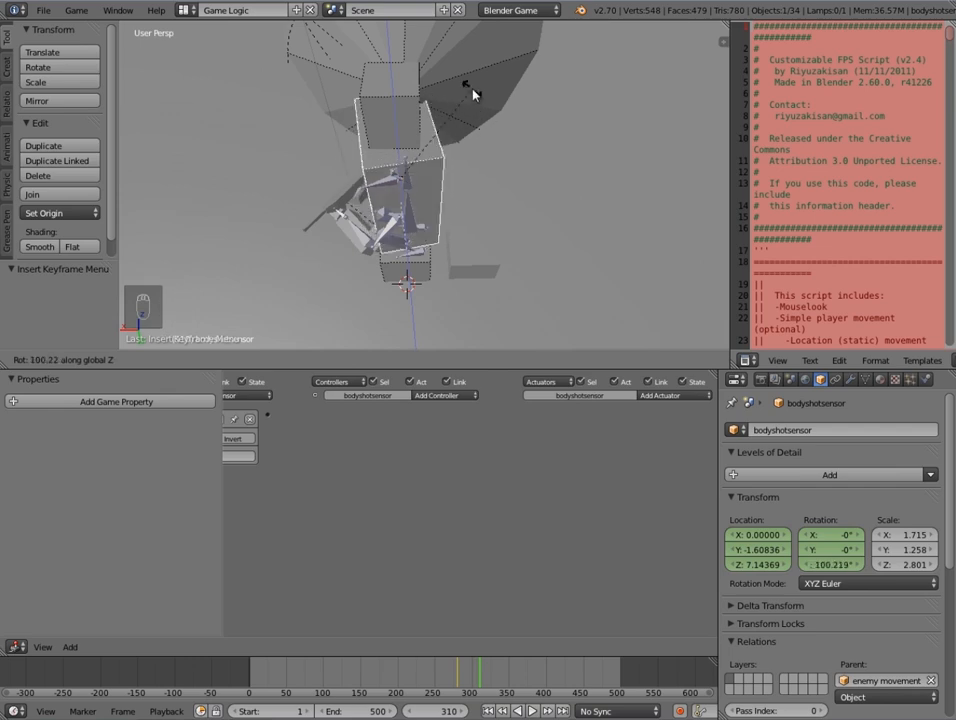
text(-90)
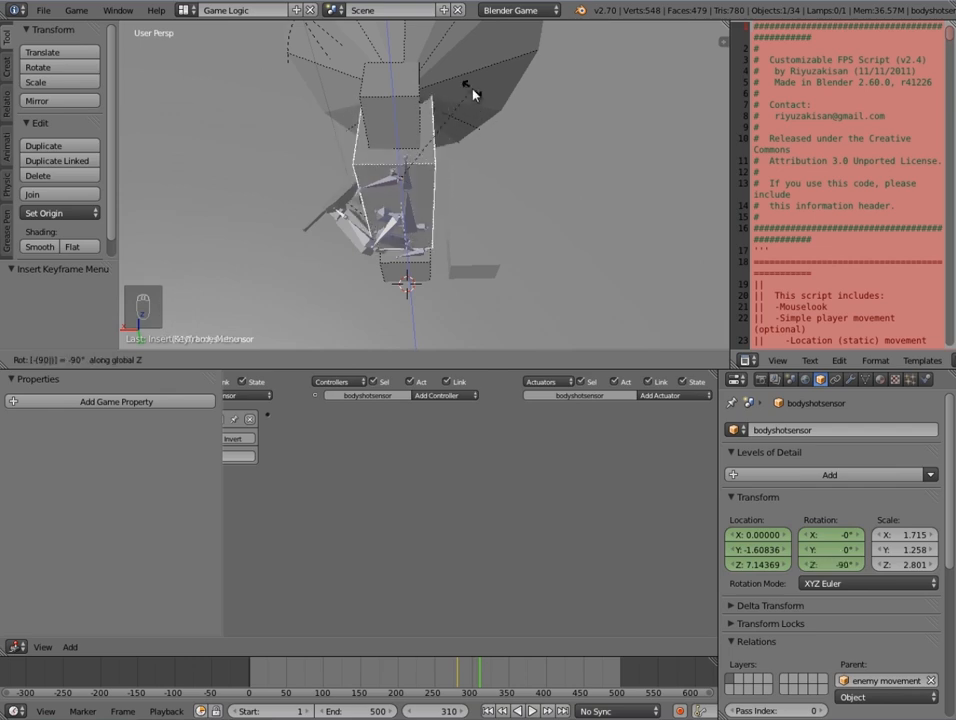
key(Return)
- Lower bodyshotsensor about 3.804 along Z to the ducked rig's body
middle_drag(473, 95, 432, 186)
key(g)
key(z)
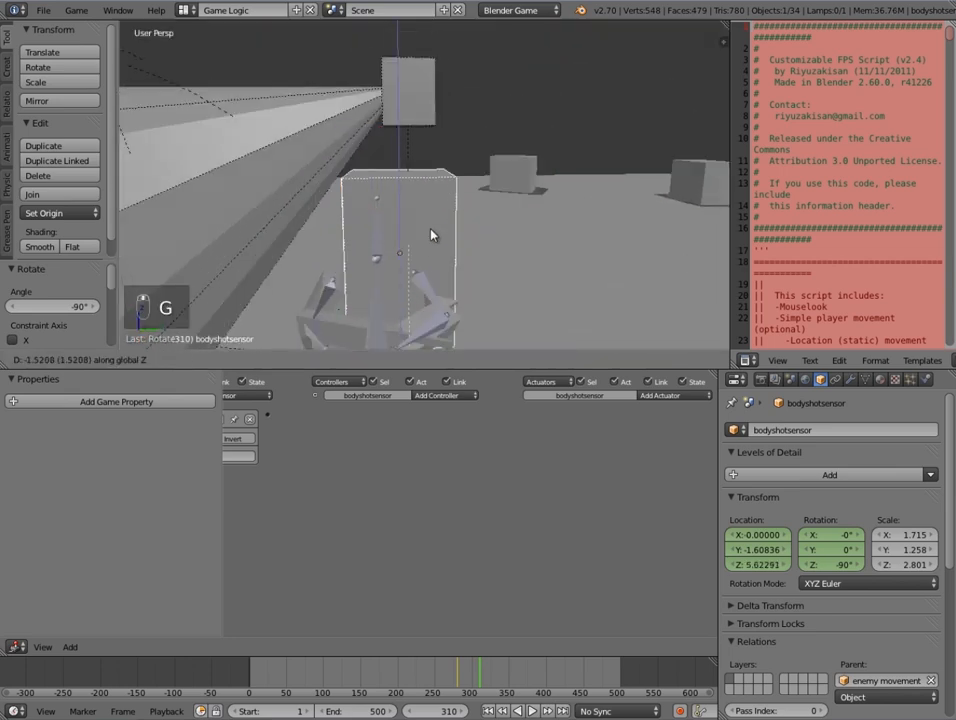
click(428, 290)
middle_drag(428, 290, 143, 194)
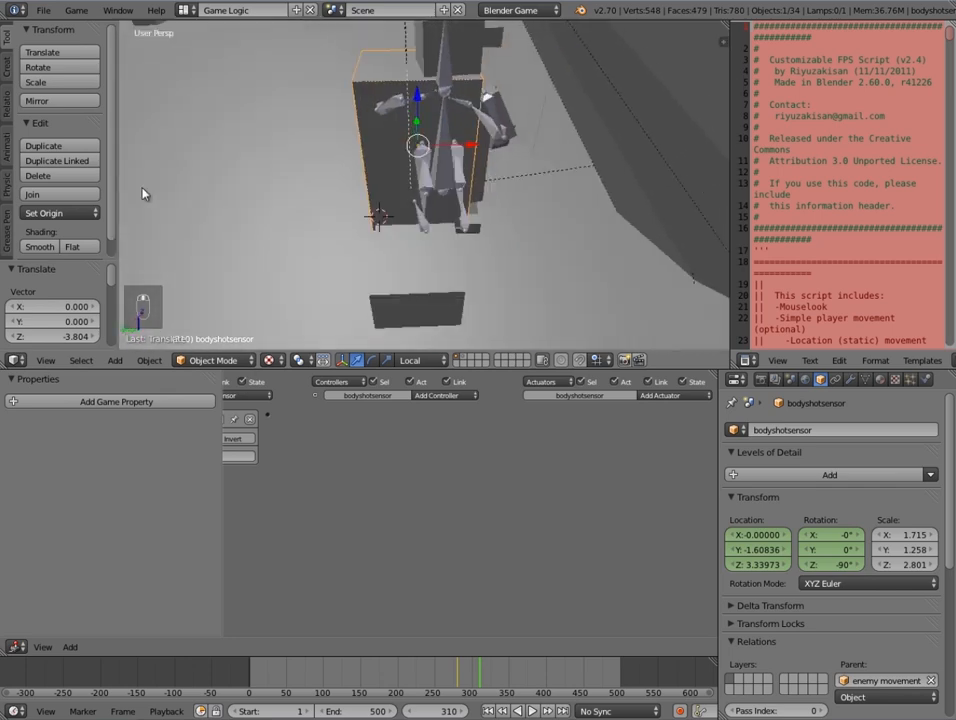
- Shift bodyshotsensor along its local X to about Y -2.249 and fine-tune its height to about Z 3.186 around the ducked rig
key(g)
key(x)
key(x)
click(498, 159)
middle_drag(498, 159, 561, 184)
key(g)
key(z)
click(576, 160)
mouse_move(360, 143)
mouse_down()
mouse_move(378, 153)
mouse_move(369, 153)
mouse_up()
middle_drag(498, 112, 435, 136)
key(g)
key(z)
click(440, 147)
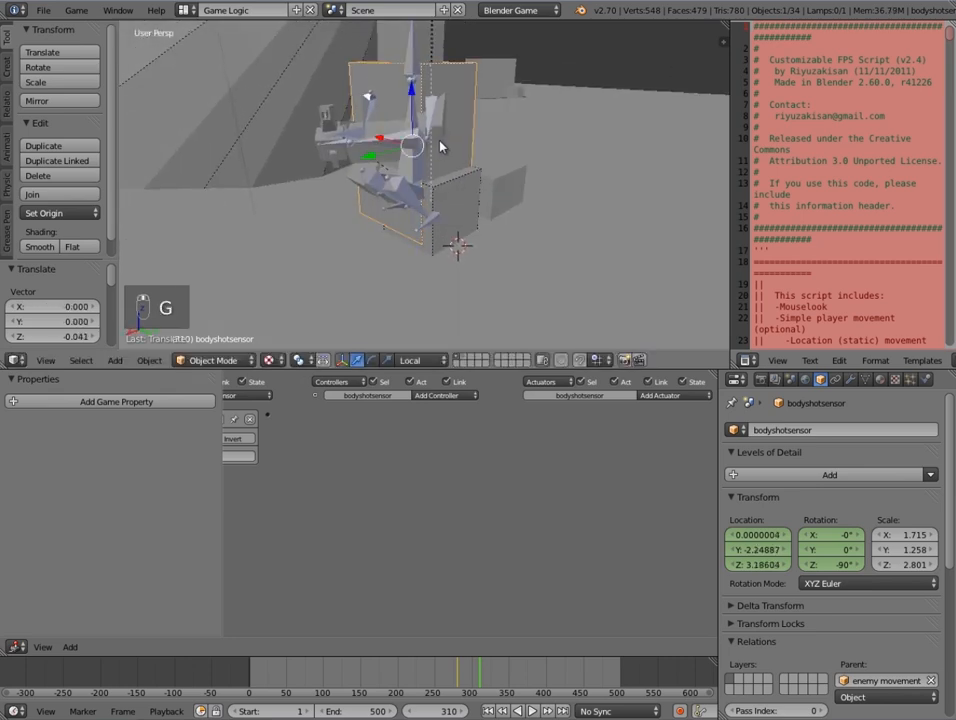
- Insert a LocRot keyframe for bodyshotsensor at frame 310 and jump back to the keyframe at frame 280
key(i)
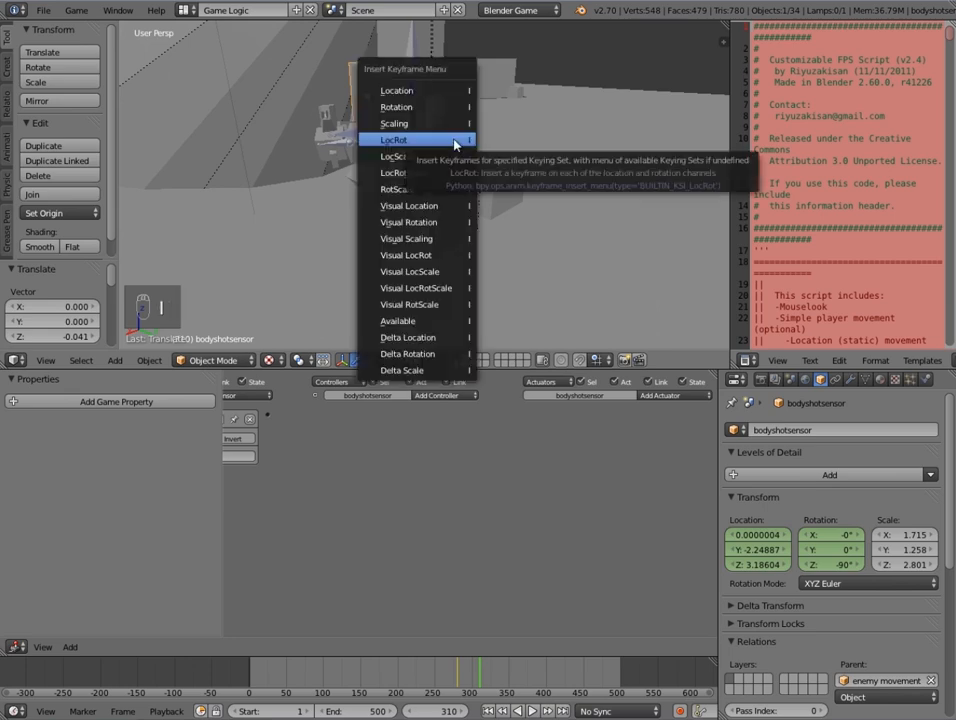
click(455, 143)
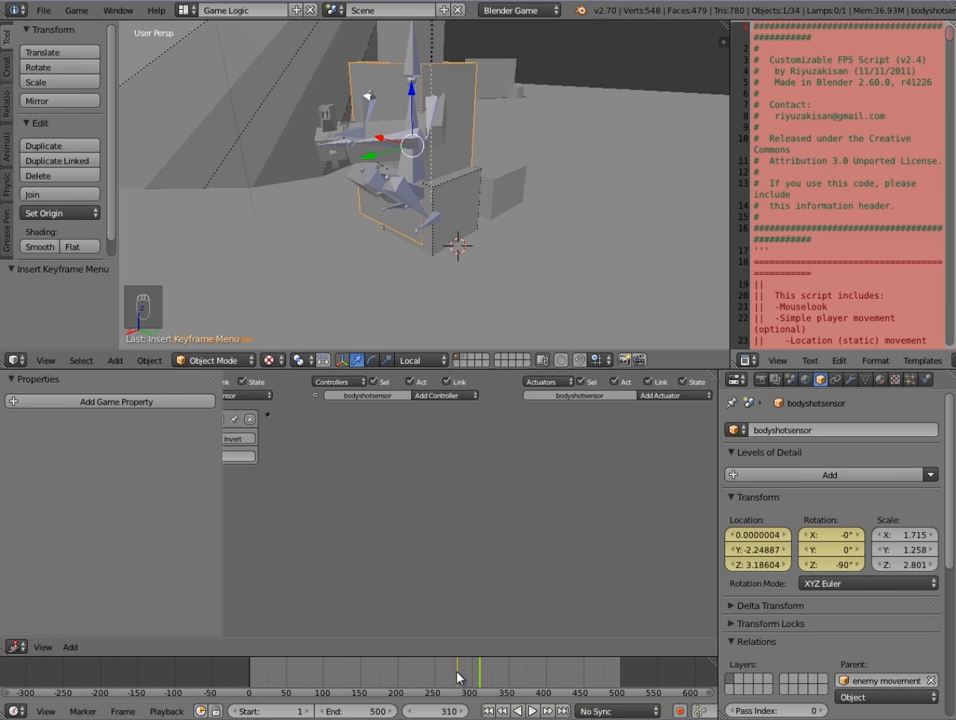
key(Down)
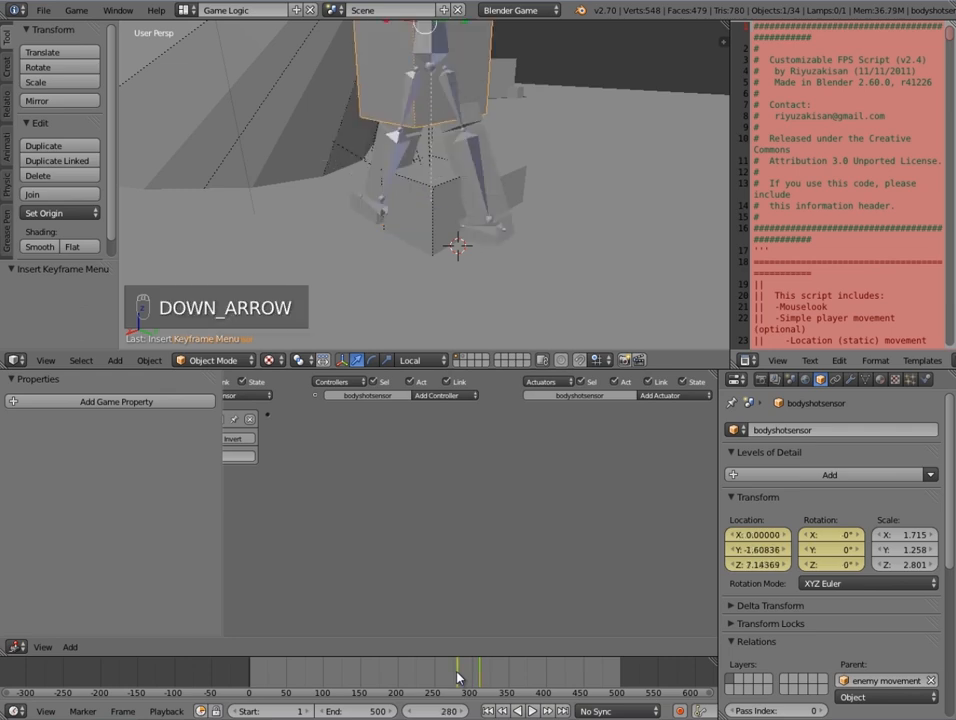
- Select headshotsensor and insert a LocRot keyframe for it at frame 280
middle_drag(466, 180, 420, 200)
scroll(446, 190, down, 4)
right_click(421, 276)
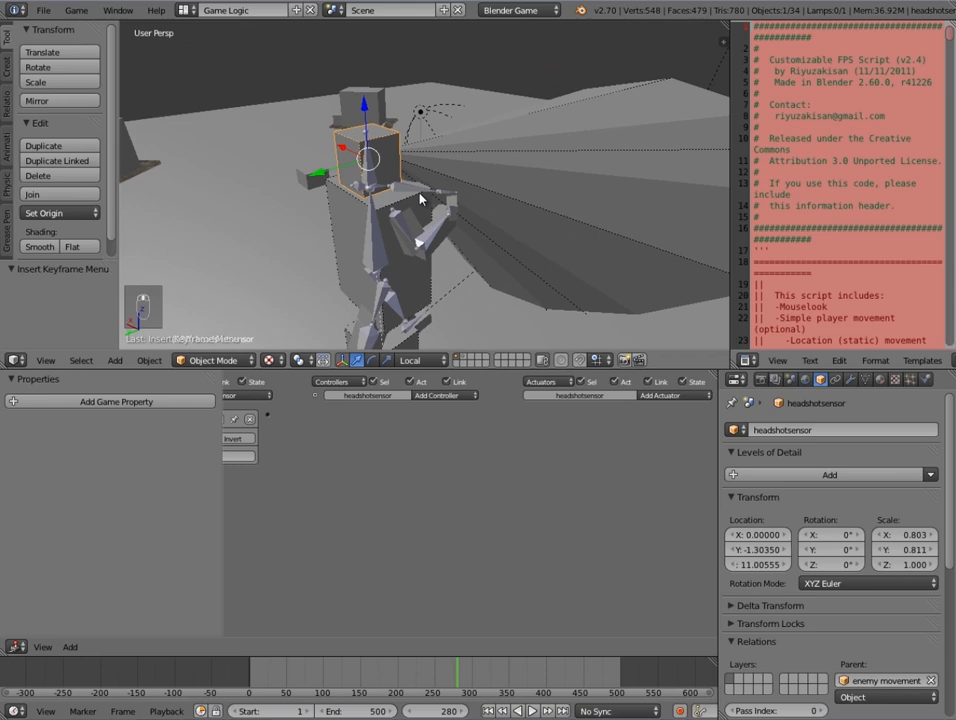
key(i)
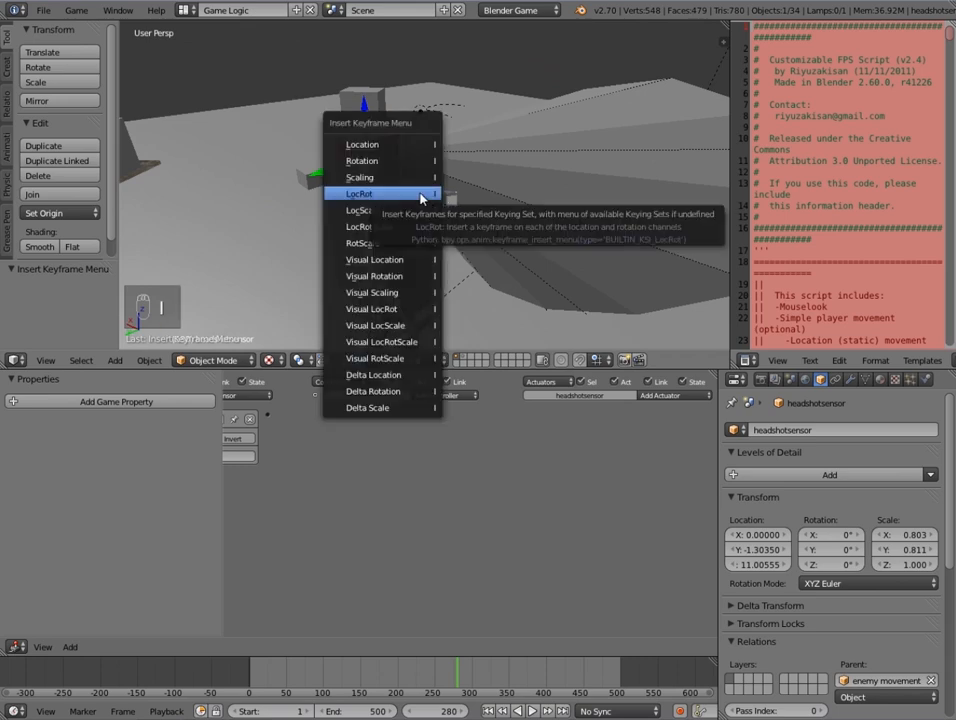
click(421, 197)
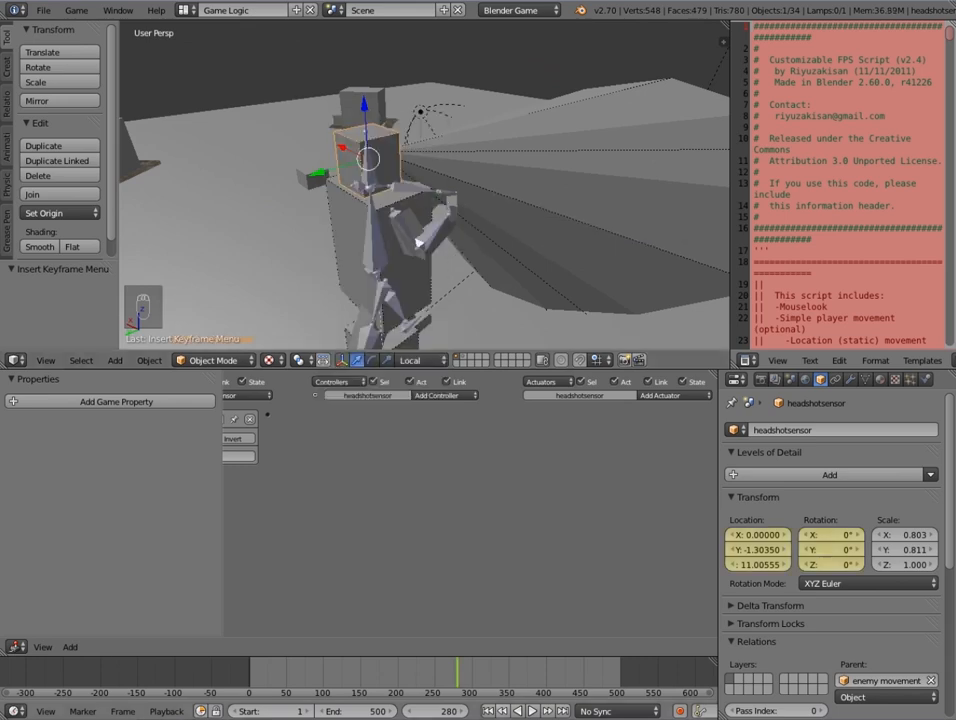
- Go to frame 310 and rotate headshotsensor -90° about the Z axis
click(440, 710)
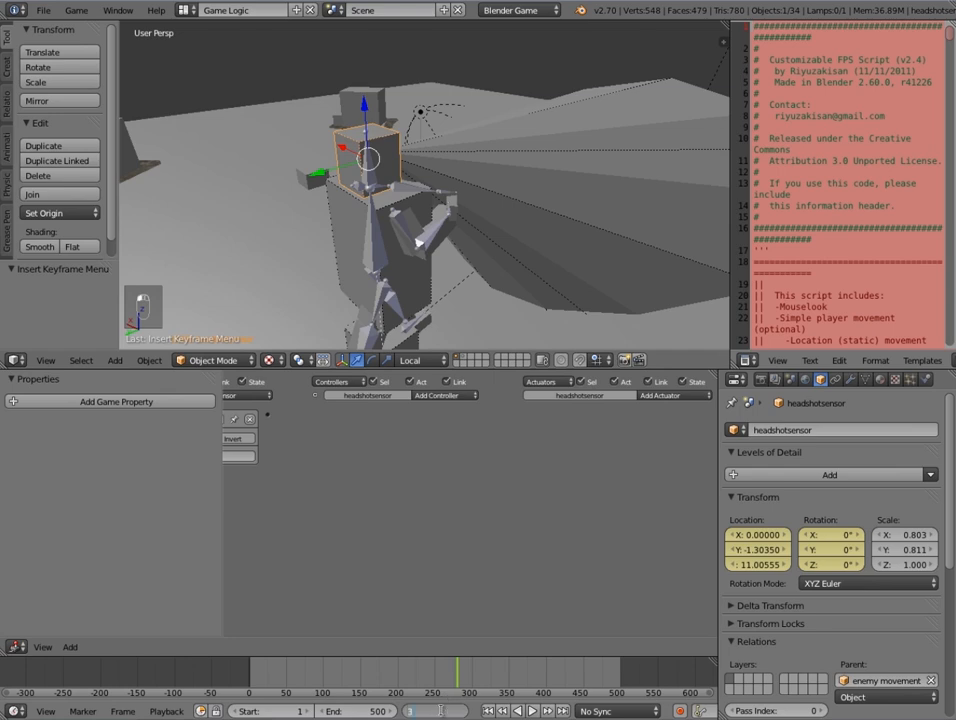
text(310)
key(Return)
middle_drag(341, 237, 400, 265)
text(rz)
text(-90)
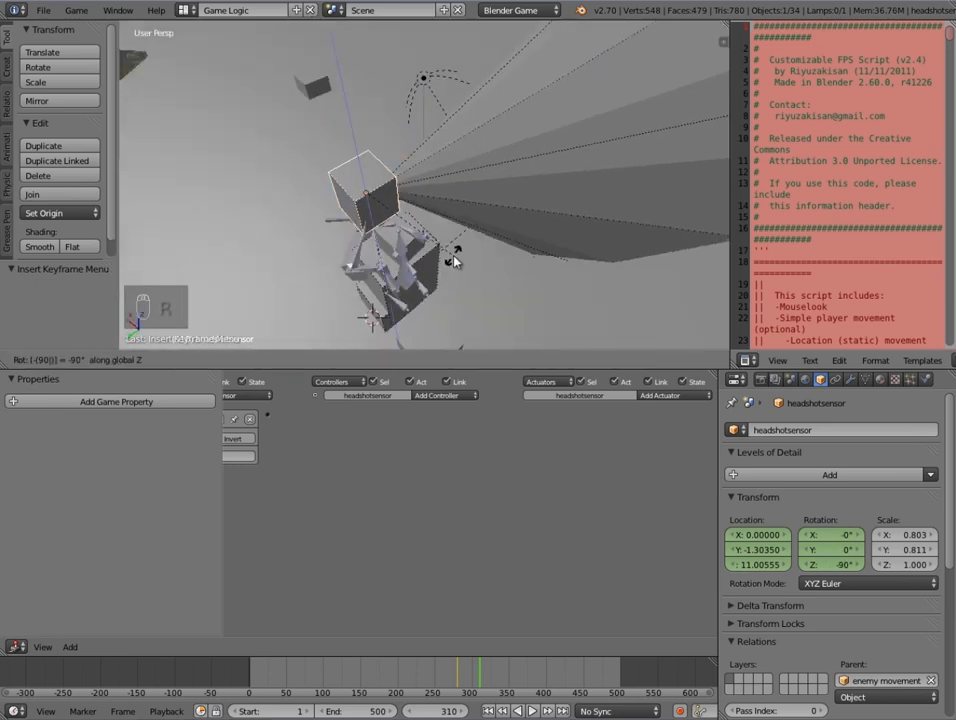
key(Return)
- Lower headshotsensor to about Z 7.345 and shift it to about Y -2.489 around the ducked rig's head
middle_drag(272, 178, 384, 134)
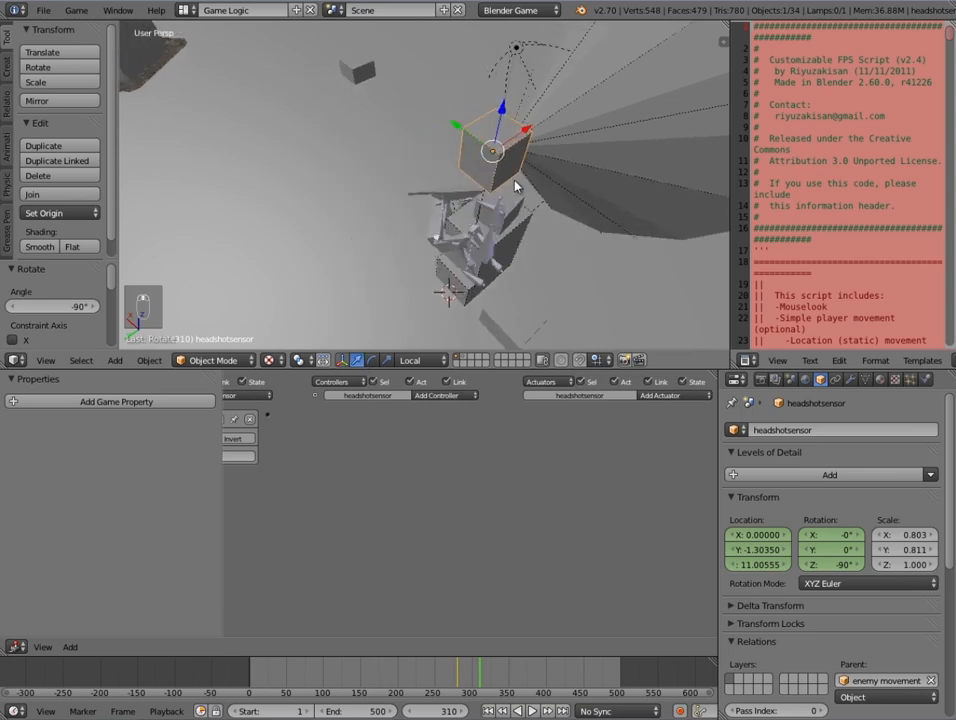
key(g)
key(z)
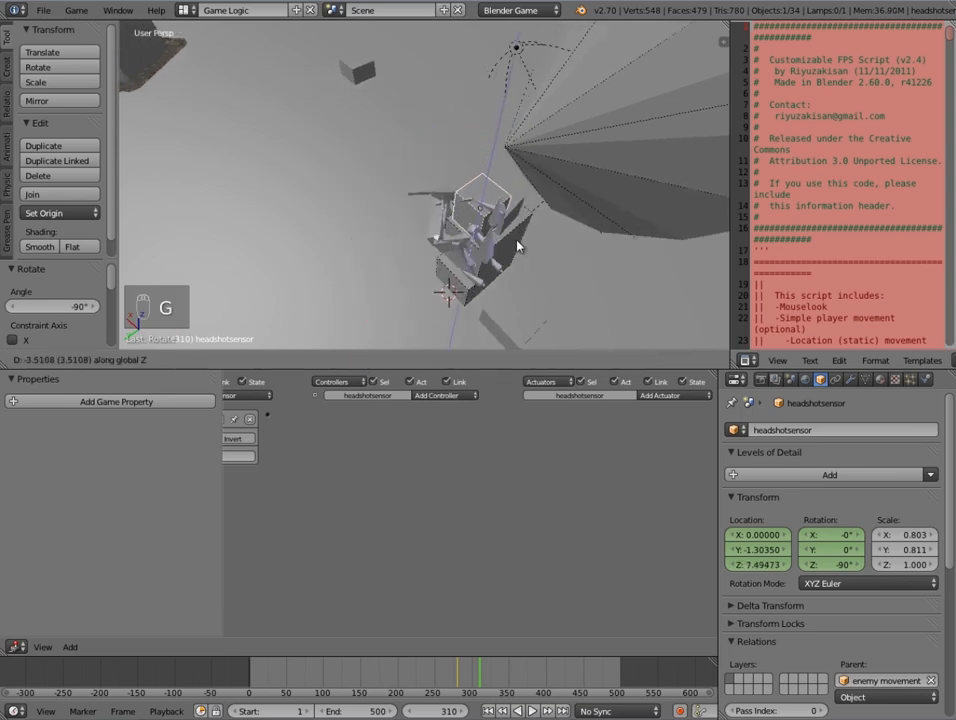
click(519, 240)
middle_drag(519, 240, 397, 204)
drag(397, 204, 358, 219)
middle_drag(358, 219, 380, 241)
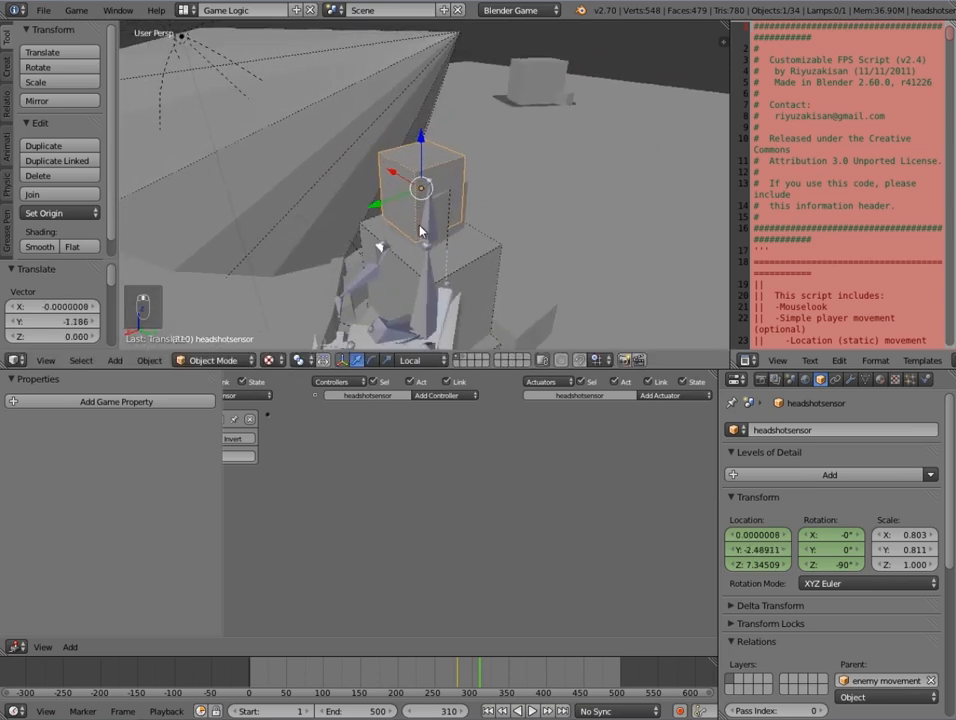
- Lower headshotsensor another 0.373 along Z and turn it about the Z axis to roughly -83.181°
key(g)
key(z)
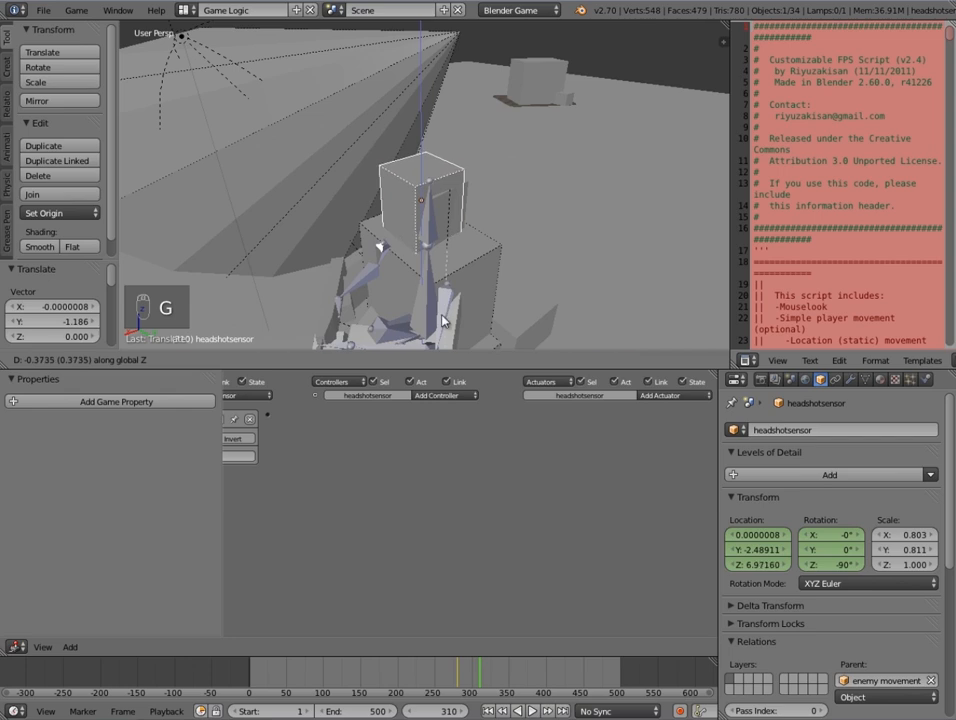
click(444, 278)
middle_drag(444, 278, 447, 296)
key(r)
key(z)
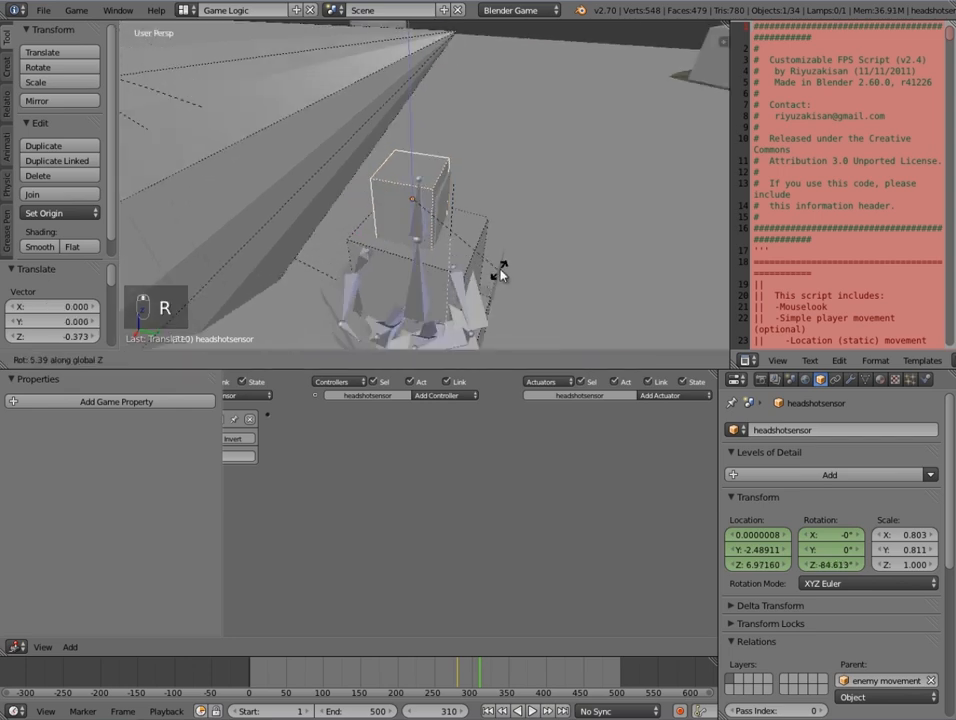
click(500, 268)
- Nudge headshotsensor along its local axes to about X -0.306, Y -2.393 over the ducked rig's head
drag(368, 190, 372, 193)
middle_drag(371, 193, 403, 212)
drag(413, 169, 416, 173)
middle_drag(416, 173, 385, 66)
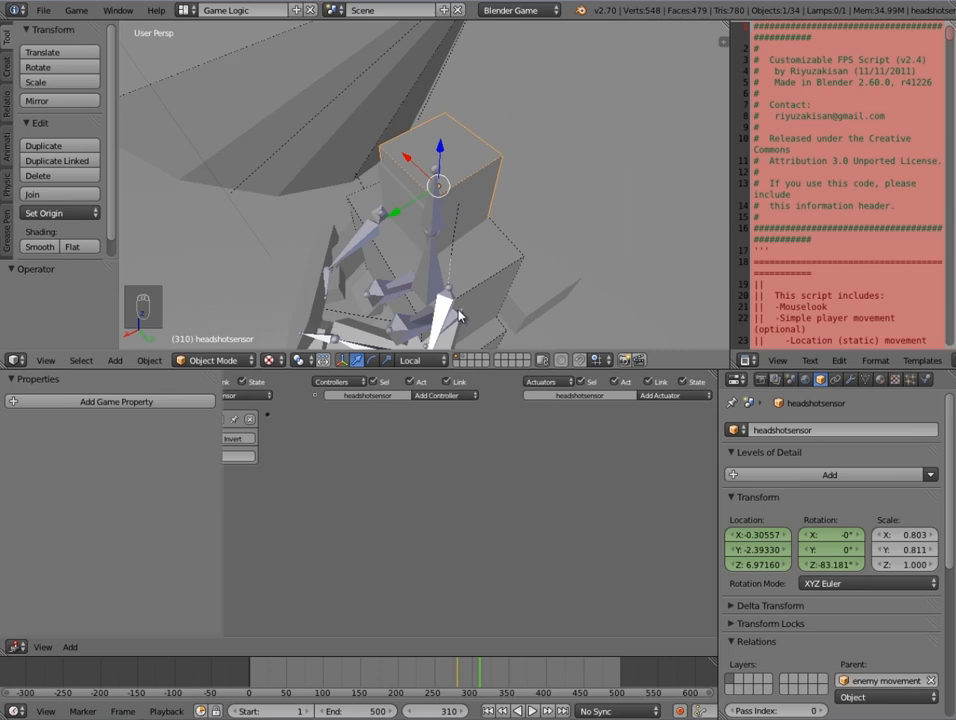
- Switch the transform orientation to Global and move headshotsensor about 0.069 along X
click(432, 360)
click(430, 345)
middle_drag(430, 345, 690, 110)
key(g)
key(x)
click(513, 220)
scroll(482, 200, down, 8)
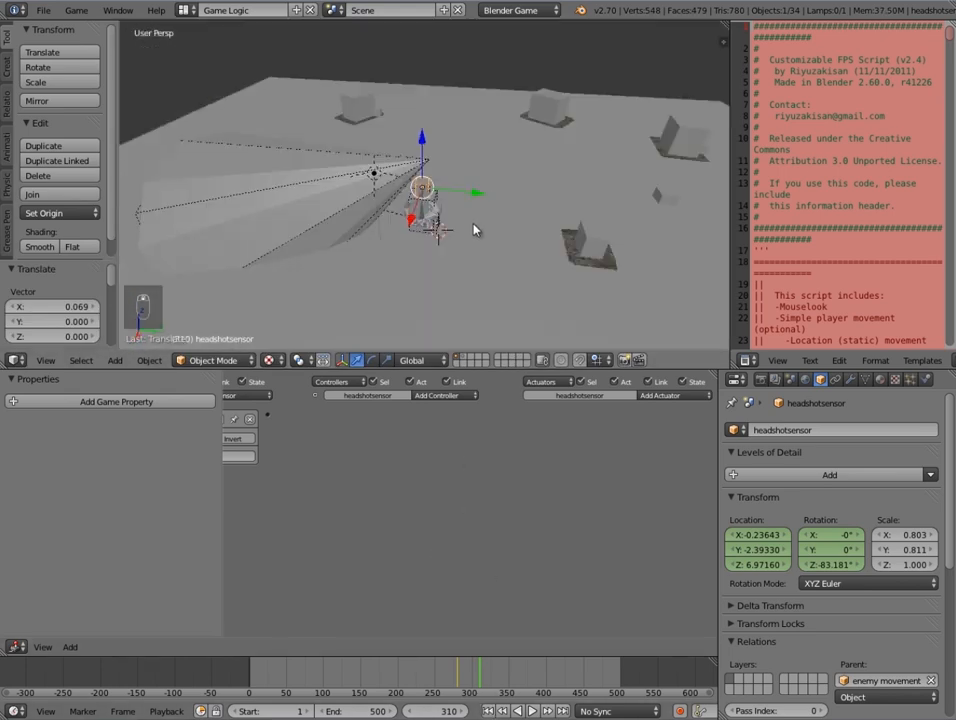
- Insert a LocRot keyframe for headshotsensor at frame 310 and scrub the timeline to preview the ducking motion
key(i)
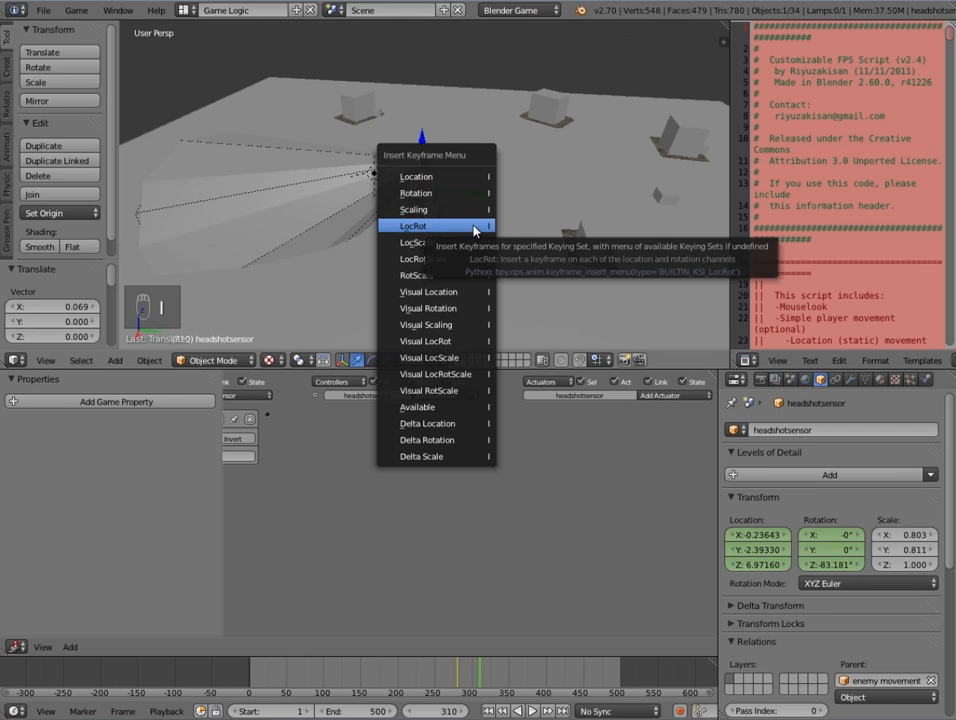
click(474, 227)
scroll(437, 254, up, 4)
drag(420, 668, 480, 678)
- Replace headshotsensor's headshot actuator with an Action actuator named duckdown that plays headshotsensorAction from frame 280 to 310
click(704, 419)
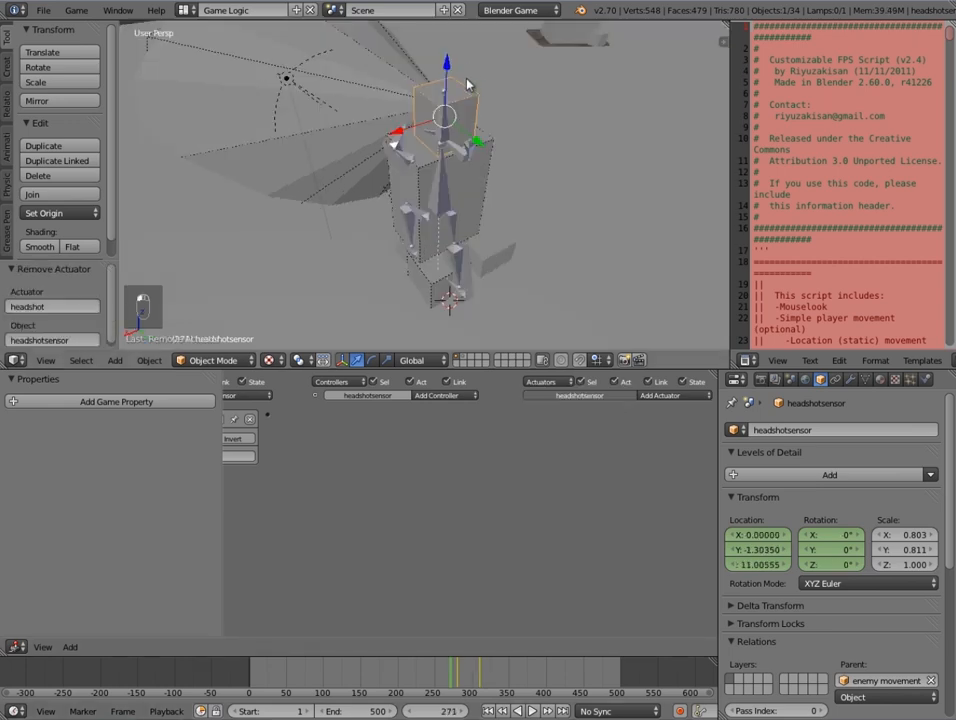
click(660, 396)
click(660, 411)
click(548, 454)
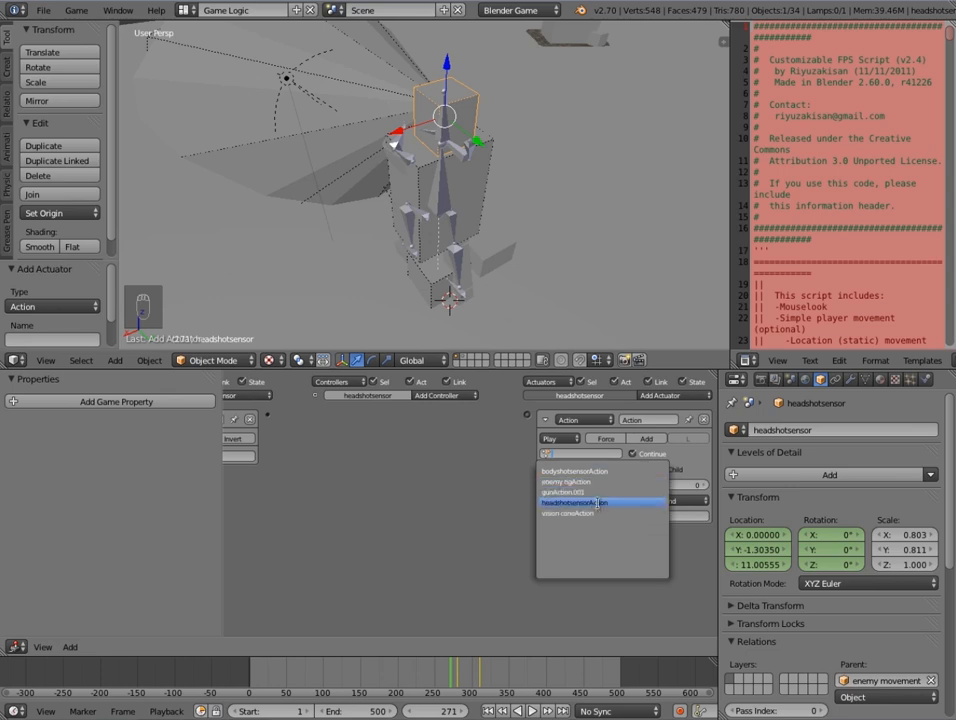
click(598, 502)
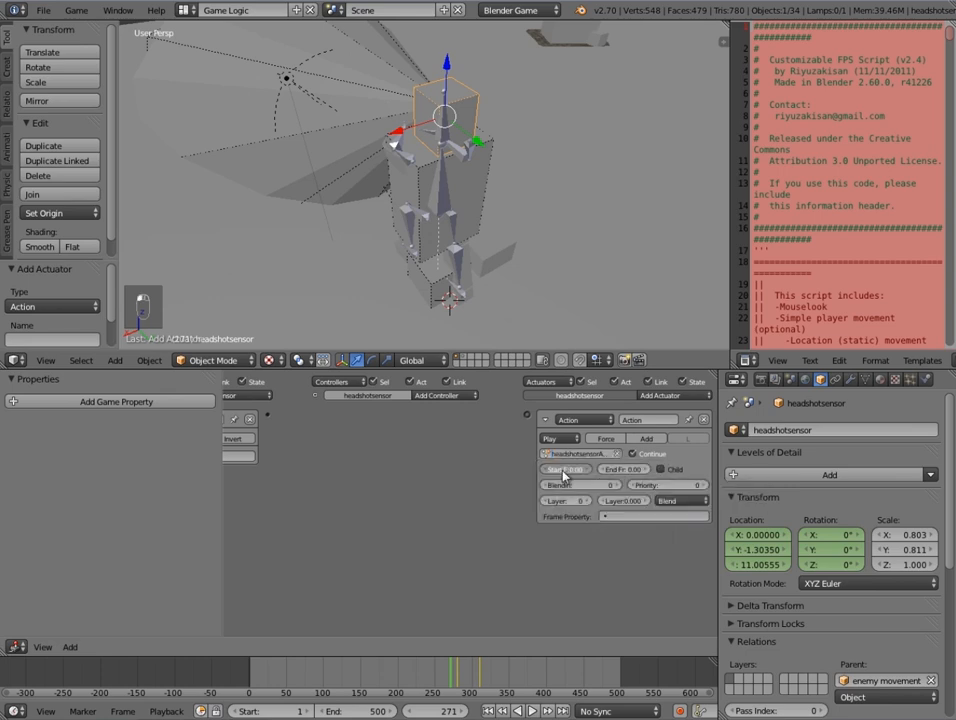
click(613, 466)
key(Return)
click(640, 418)
key(Return)
middle_drag(367, 438, 527, 512)
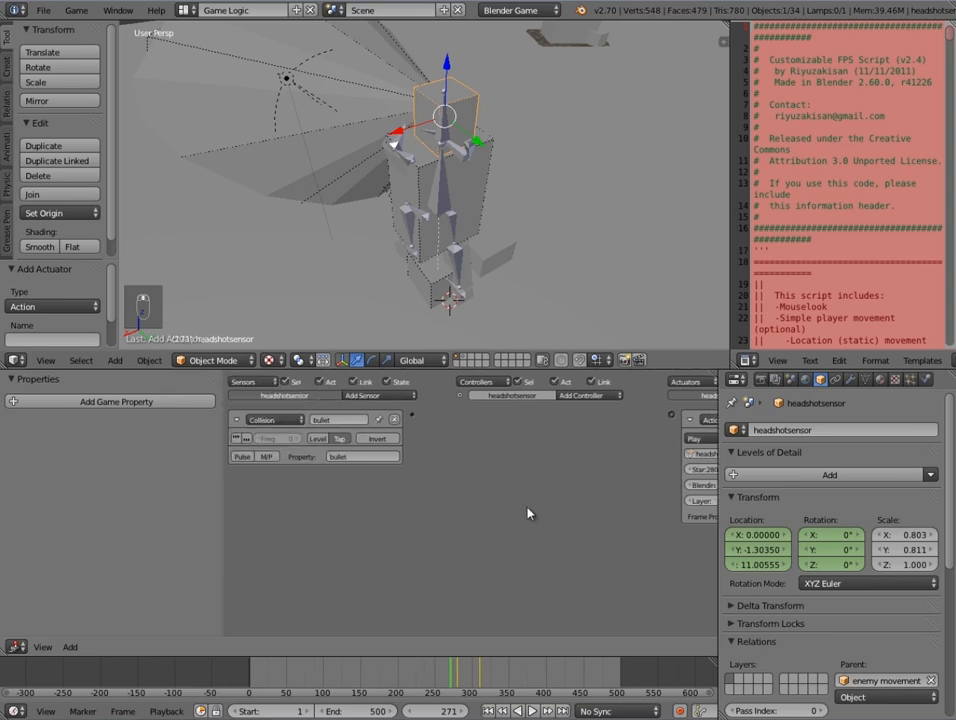
- Select bodyshotsensor and add an Action actuator that uses bodyshotsensorAction
right_click(477, 164)
middle_drag(702, 440, 573, 452)
click(659, 395)
click(660, 405)
click(545, 453)
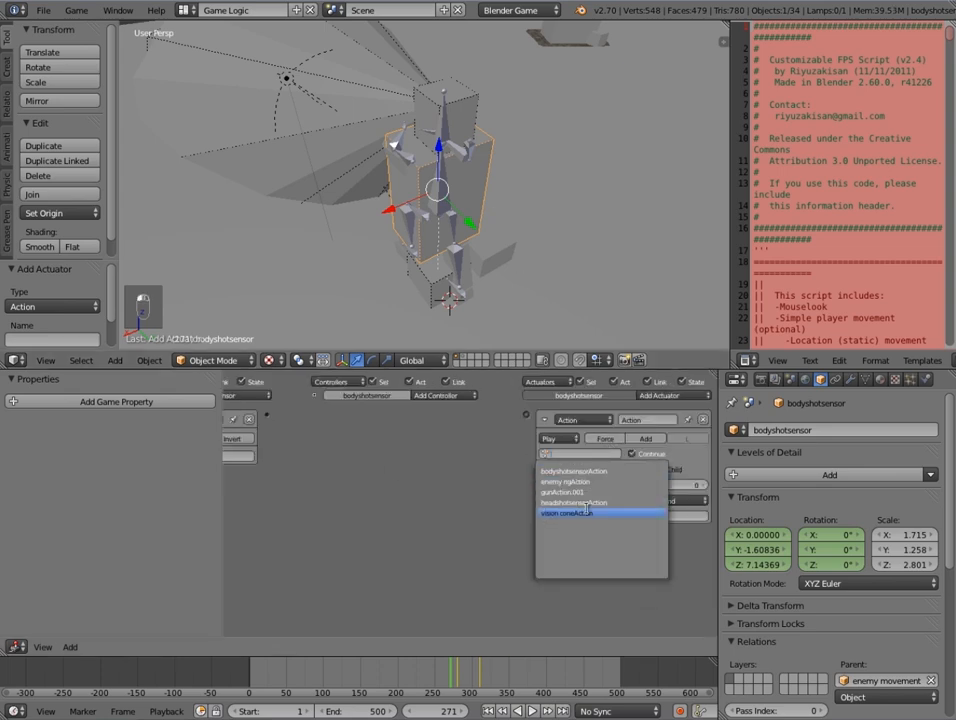
click(566, 471)
- Set bodyshotsensor's Action actuator to run from frame 280 to 310 and name it duckdown
click(559, 470)
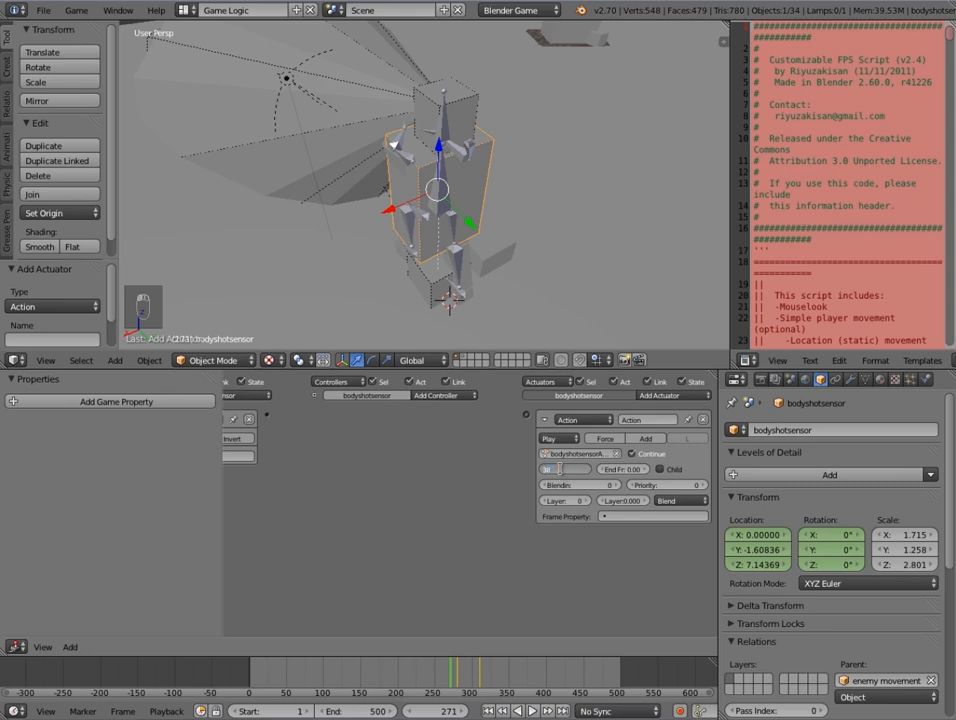
key(BackSpace)
key(BackSpace)
text(280)
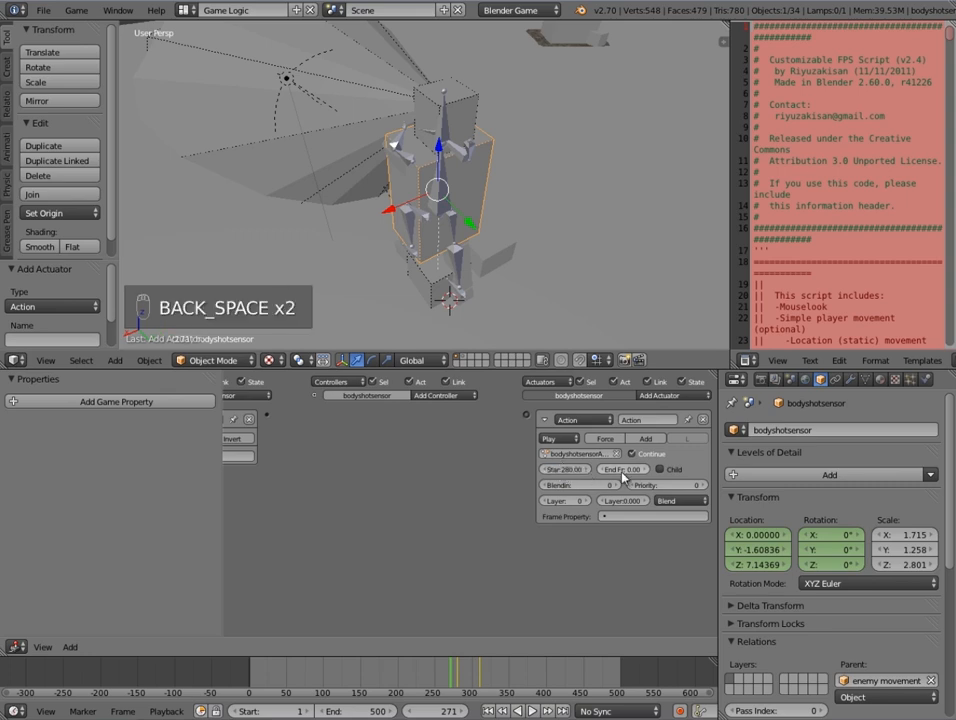
click(619, 470)
key(Return)
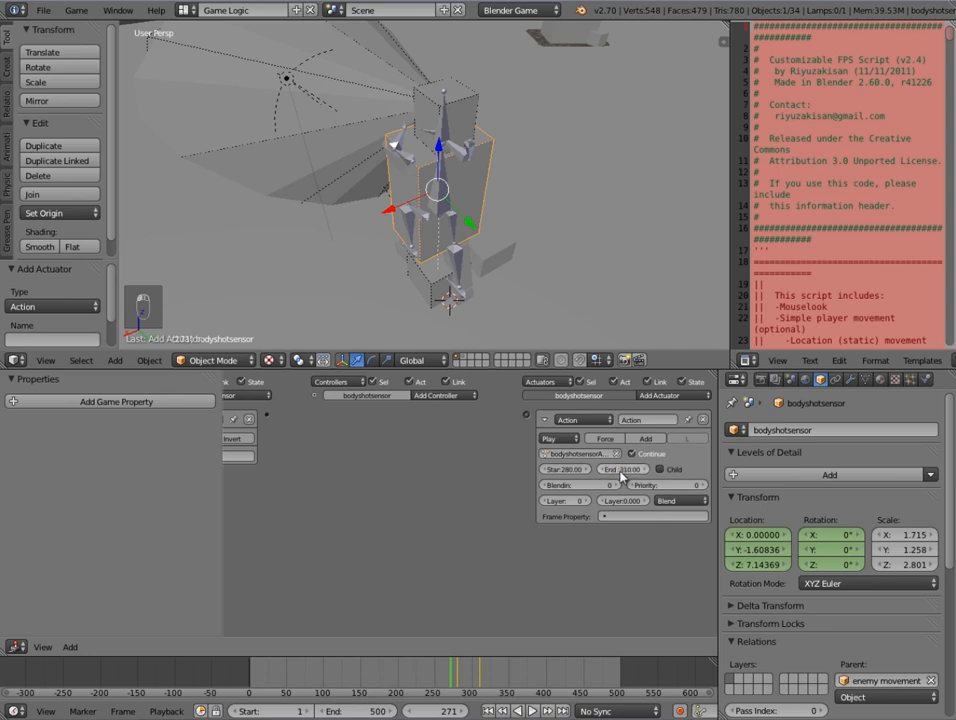
click(632, 424)
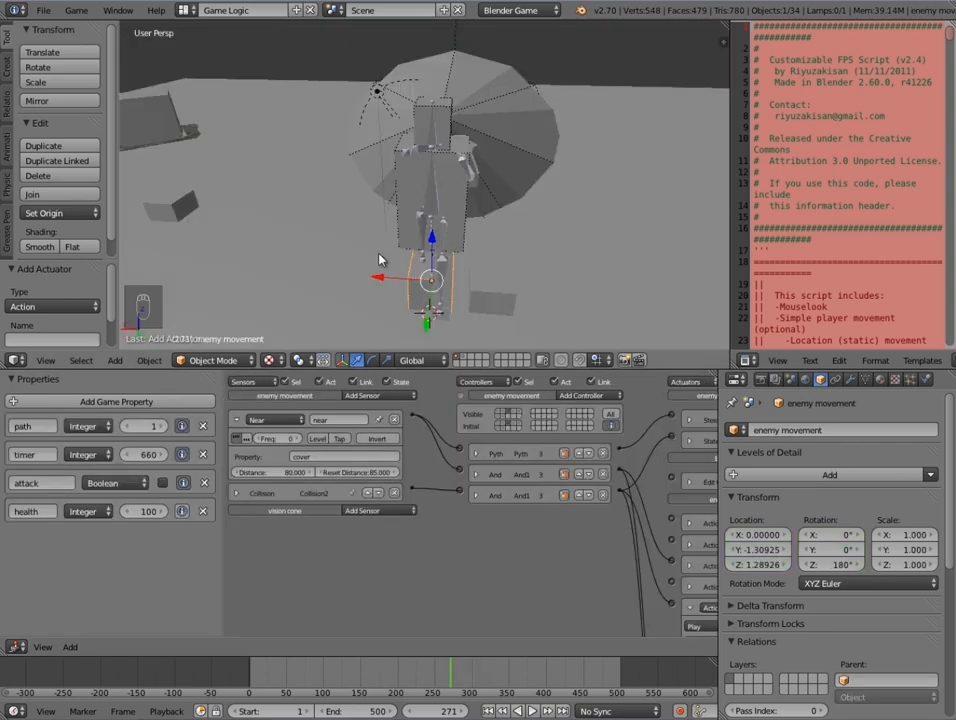
- Collapse the enemy rig's duckdown actuator in enemy movement's state 3 logic
middle_drag(612, 556, 503, 477)
scroll(520, 488, down, 2)
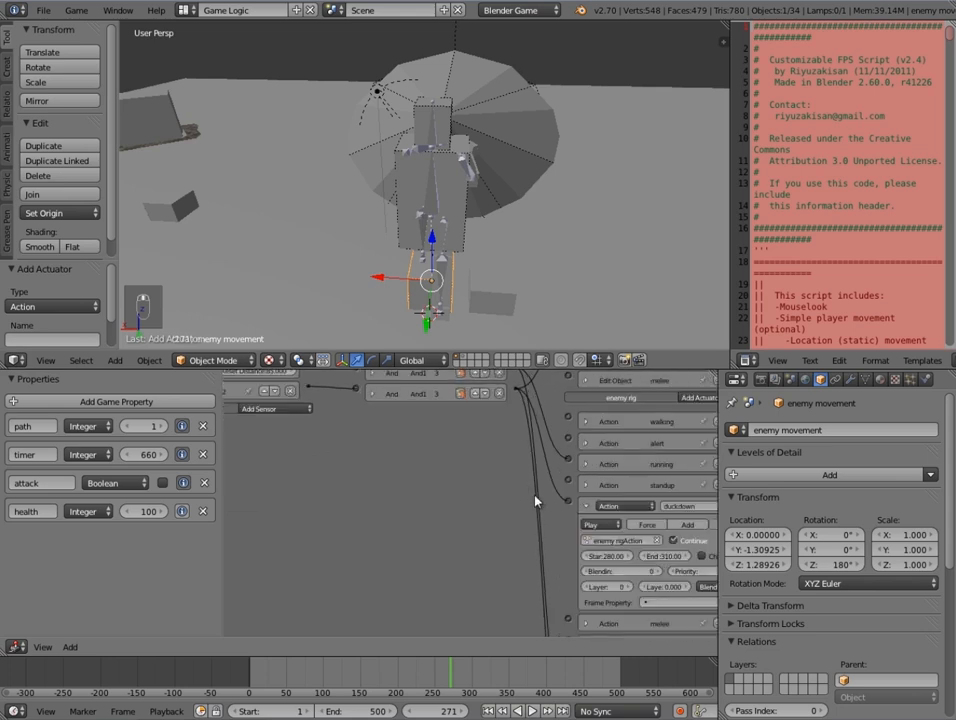
click(587, 506)
scroll(591, 510, down, 2)
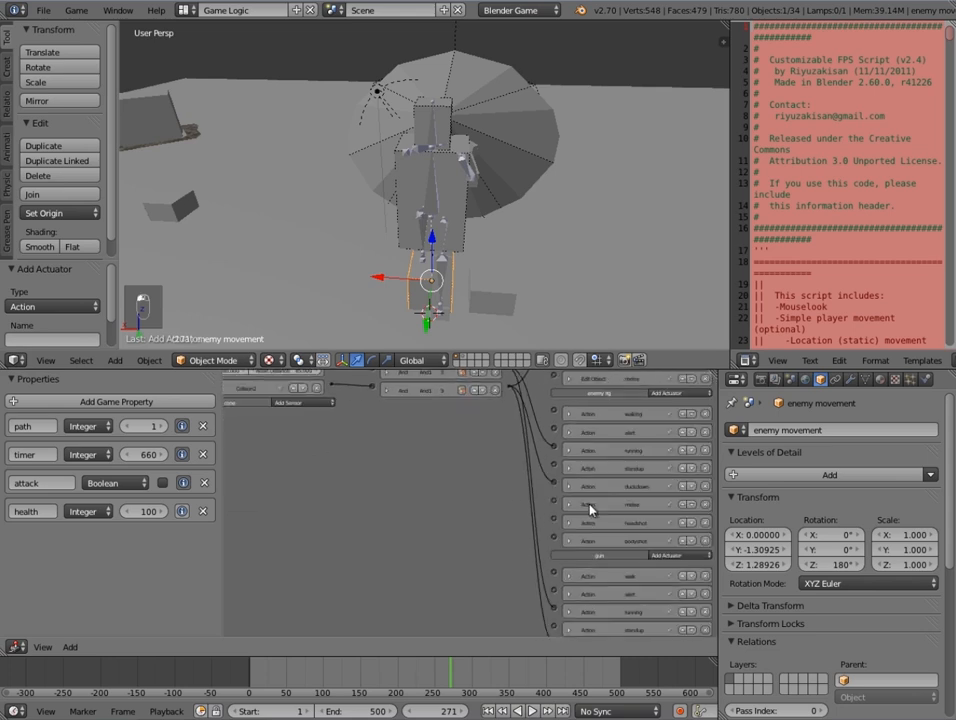
scroll(600, 505, down, 2)
middle_drag(600, 515, 567, 569)
scroll(421, 459, up, 1)
- Add bodyshotsensor and headshotsensor to the enemy movement selection and collapse headshotsensor's duckdown actuator
middle_drag(527, 299, 400, 287)
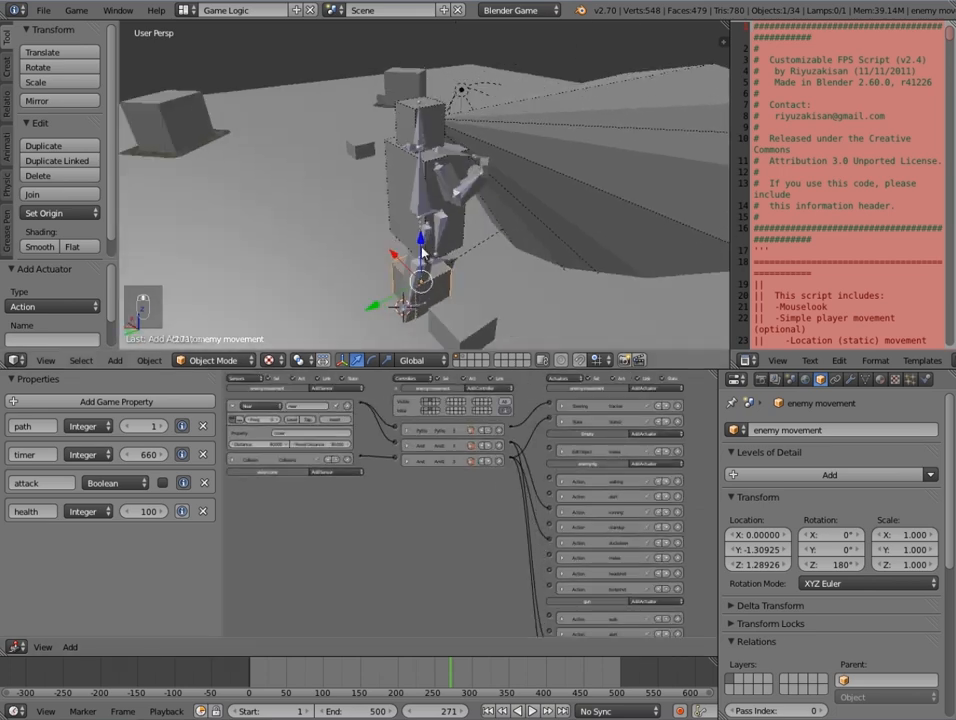
right_click(393, 158)
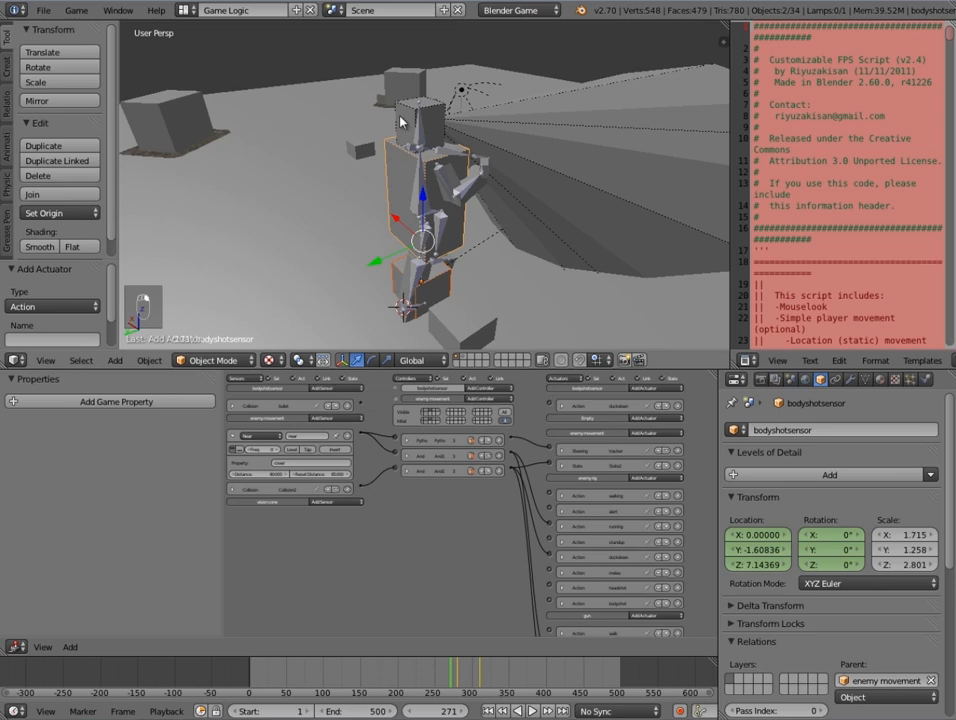
right_click(397, 148)
scroll(531, 459, up, 3)
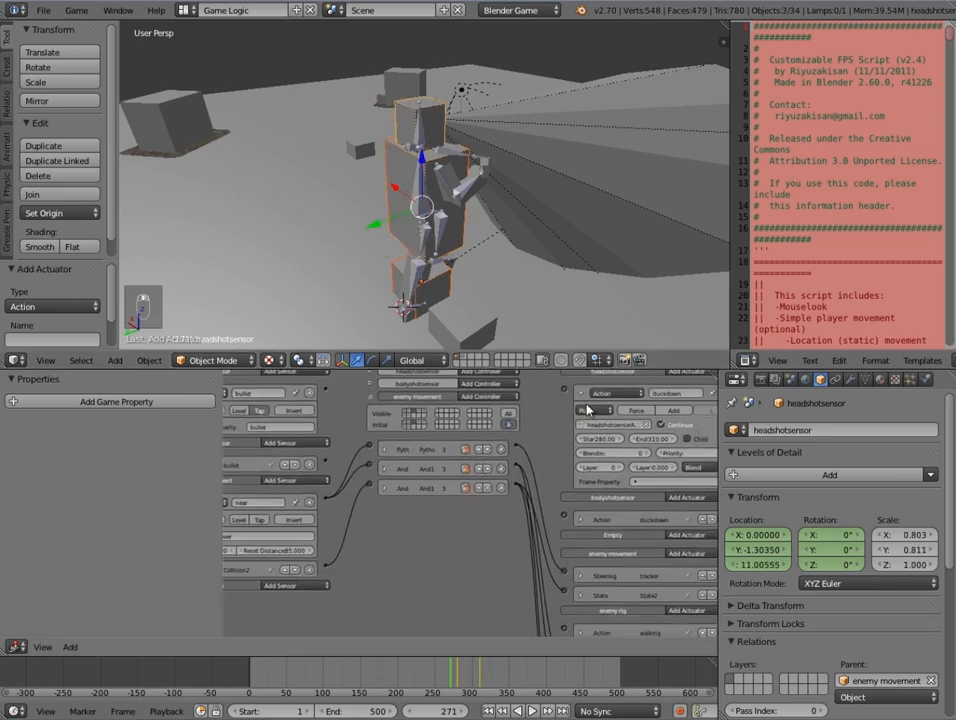
middle_drag(606, 550, 577, 462)
middle_drag(534, 512, 525, 616)
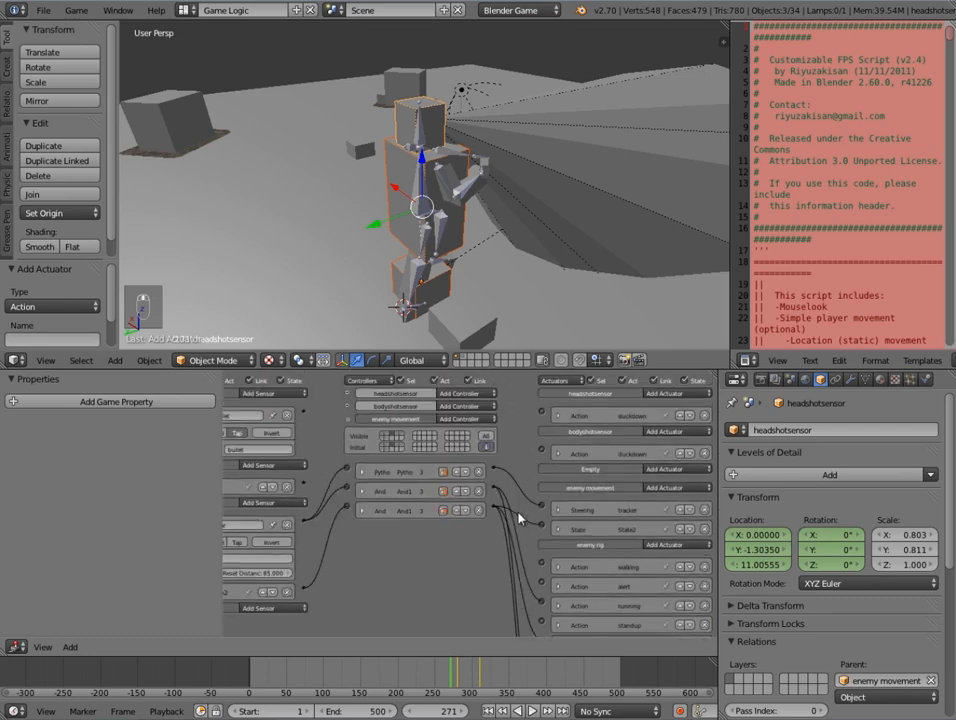
- Link the state 3 And controller that triggers ducking to the duckdown actuators of bodyshotsensor and headshotsensor
middle_drag(495, 530, 504, 448)
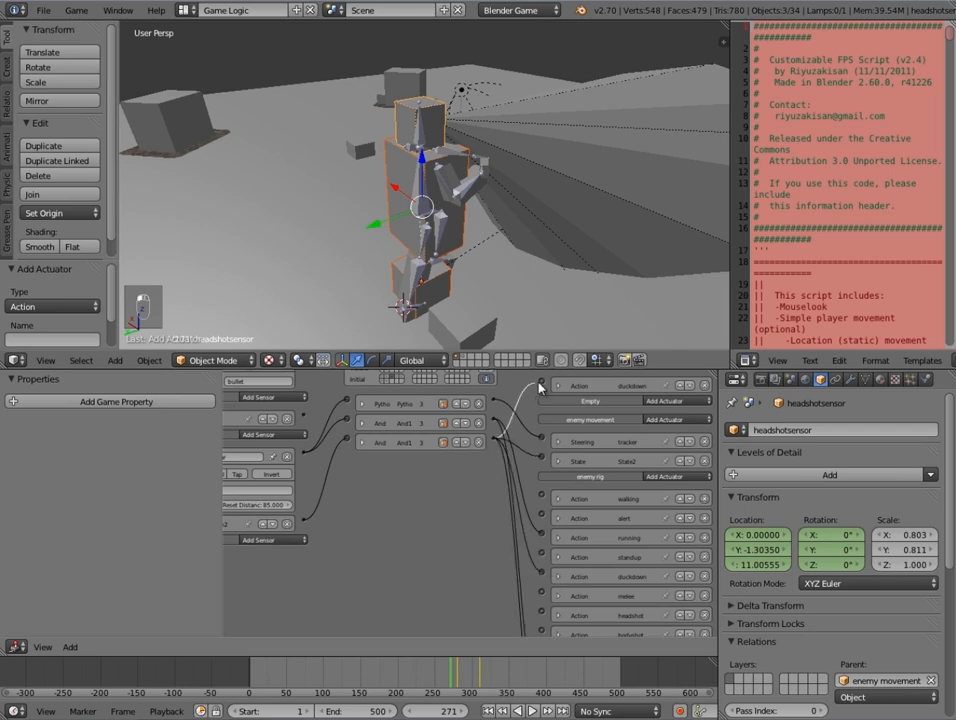
middle_drag(497, 443, 513, 498)
drag(494, 492, 545, 413)
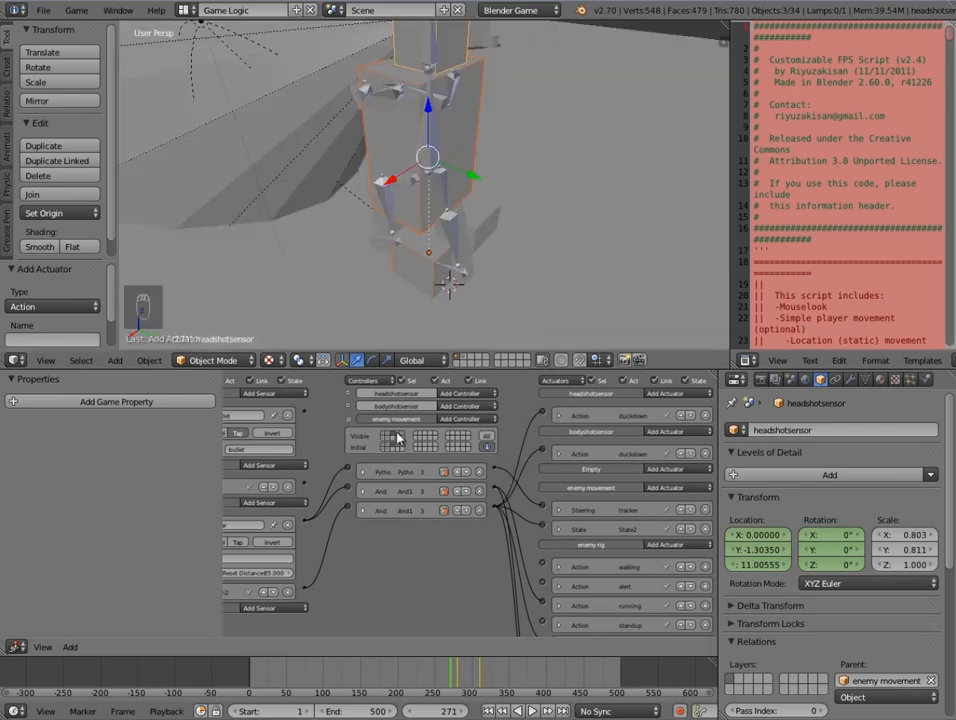
- Display the state 4 logic and make enemy movement the active object among the selected sensor boxes
click(397, 437)
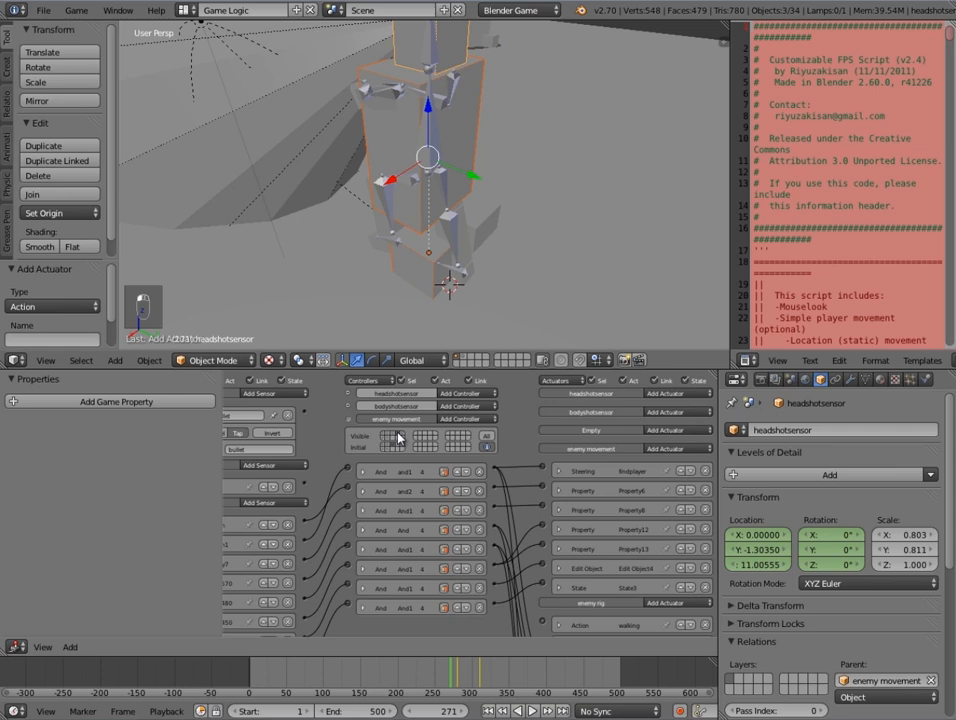
middle_drag(568, 552, 571, 466)
scroll(524, 505, up, 1)
middle_drag(526, 510, 523, 449)
middle_drag(551, 562, 557, 620)
scroll(559, 600, down, 2)
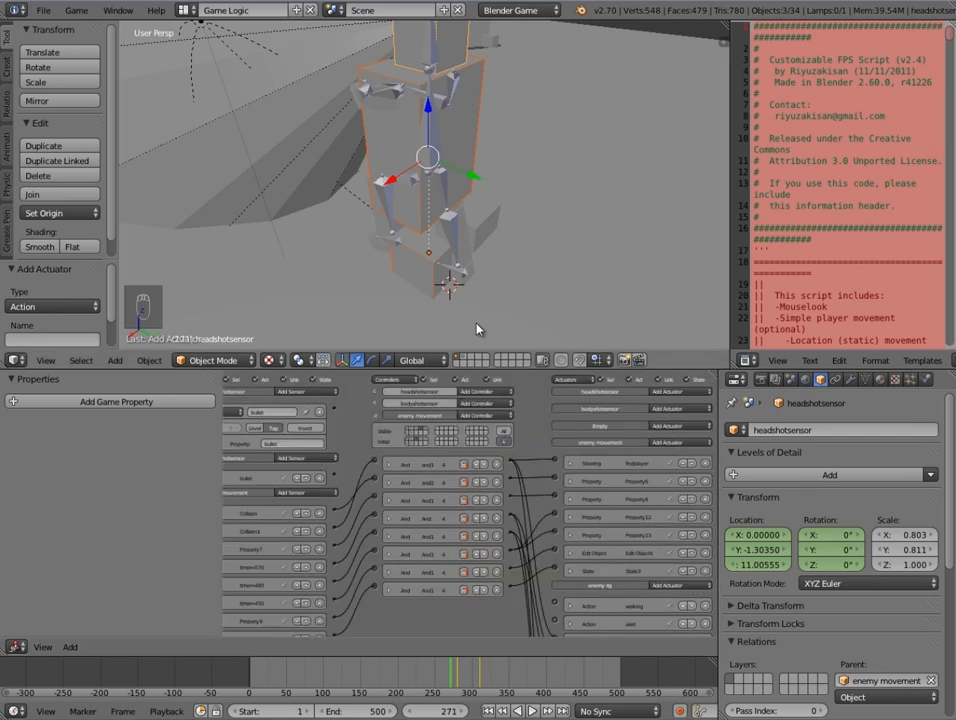
right_click(430, 259)
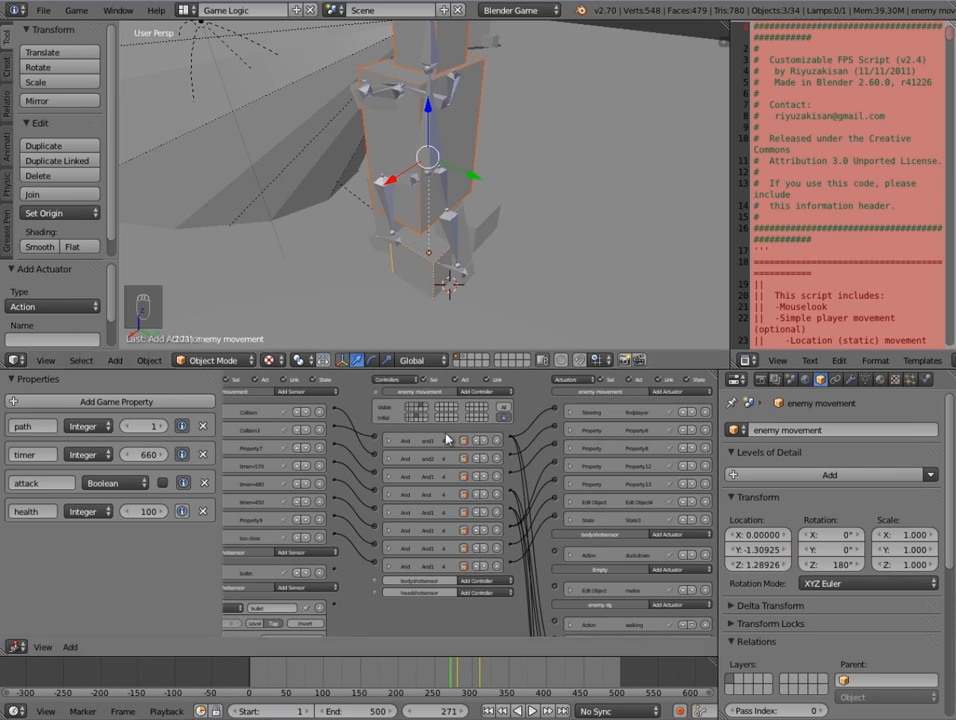
- Link the state 4 And controller that triggers ducking to the duckdown actuators of bodyshotsensor and headshotsensor
scroll(560, 553, down, 4)
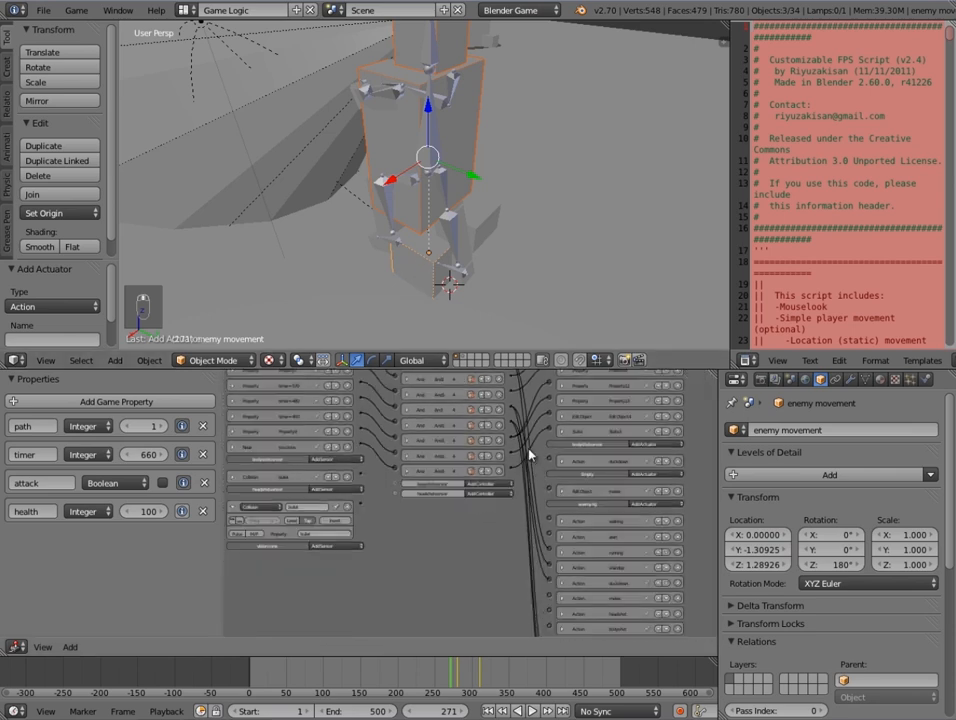
scroll(530, 411, down, 1)
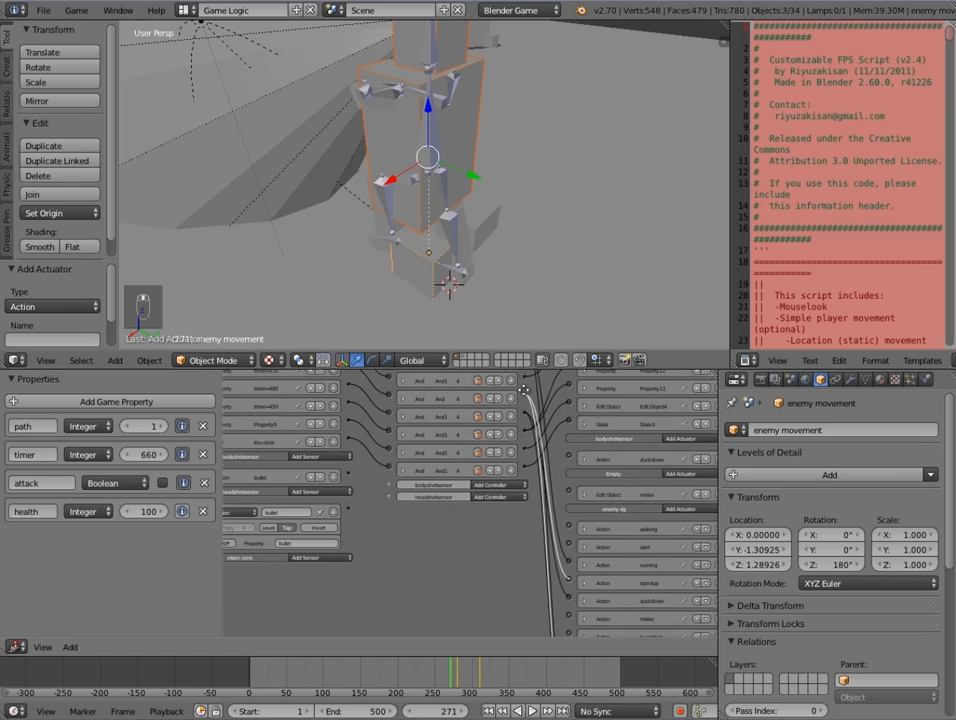
mouse_move(521, 401)
middle_down()
mouse_move(521, 617)
mouse_move(497, 388)
mouse_move(510, 413)
middle_up()
drag(512, 419, 556, 462)
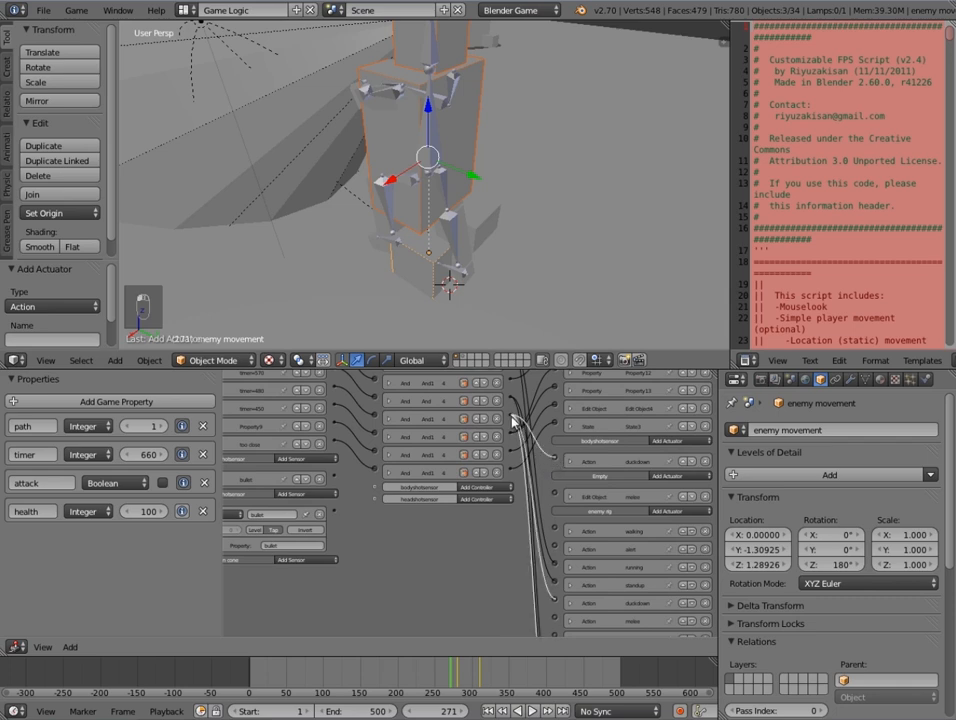
drag(514, 418, 554, 497)
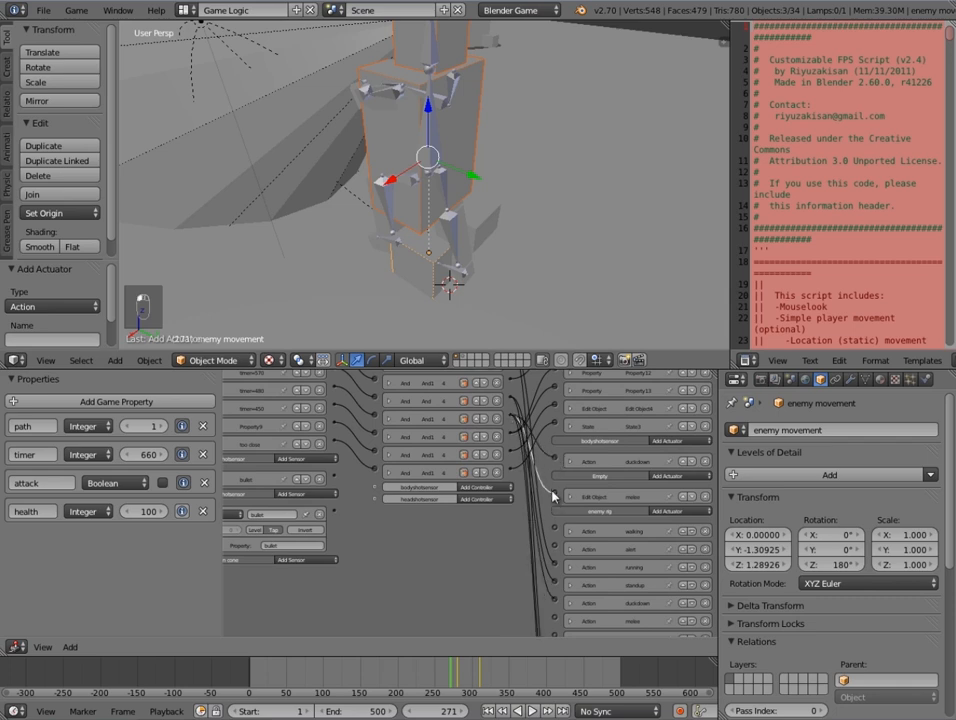
middle_drag(546, 455, 547, 508)
scroll(500, 530, down, 5)
scroll(474, 521, up, 4)
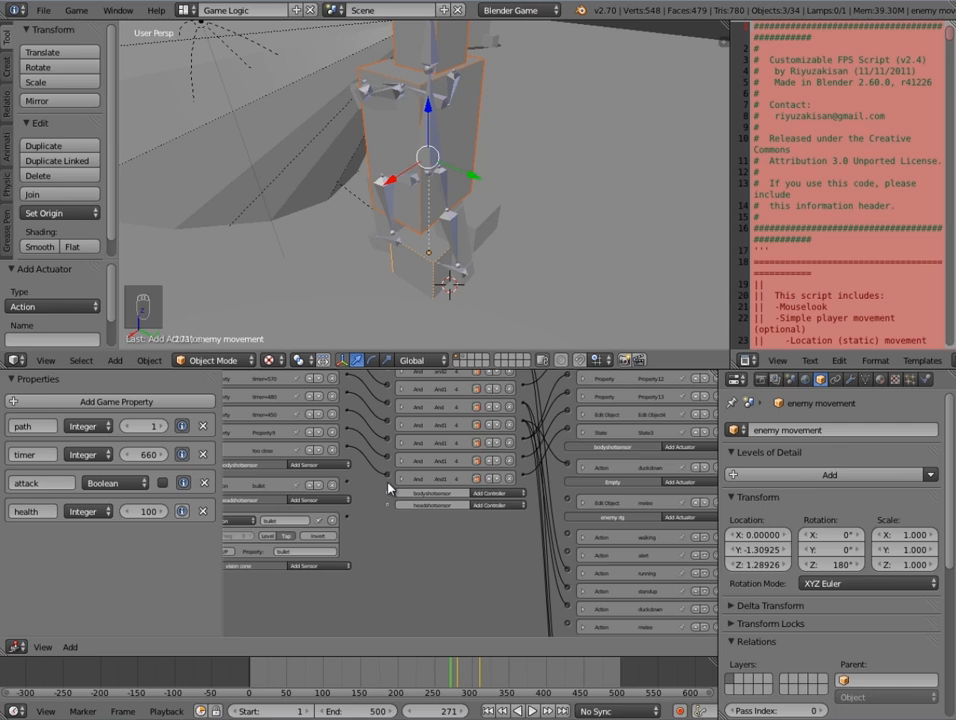
key(ctrl+Up)
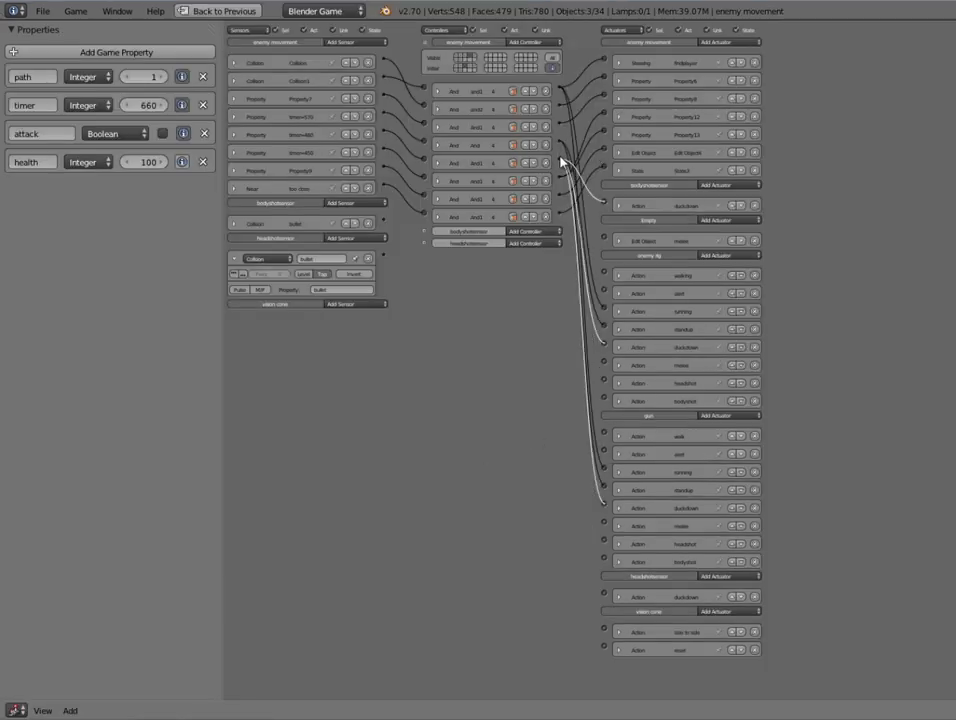
drag(561, 160, 606, 593)
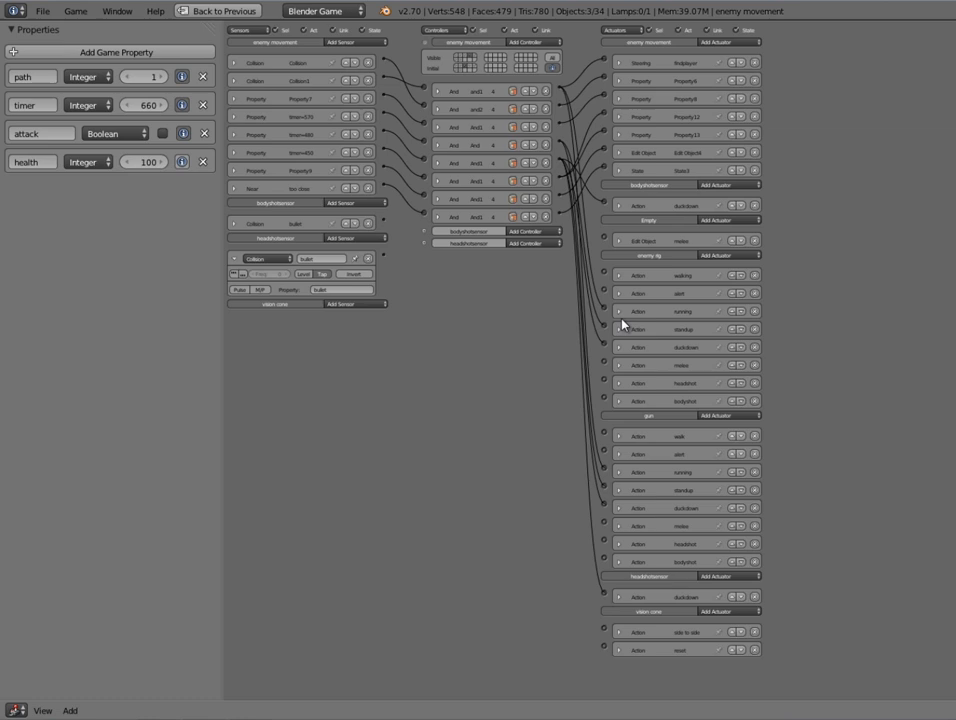
- Add an Action actuator to bodyshotsensor that plays from frame 310 to 280
click(617, 333)
click(619, 333)
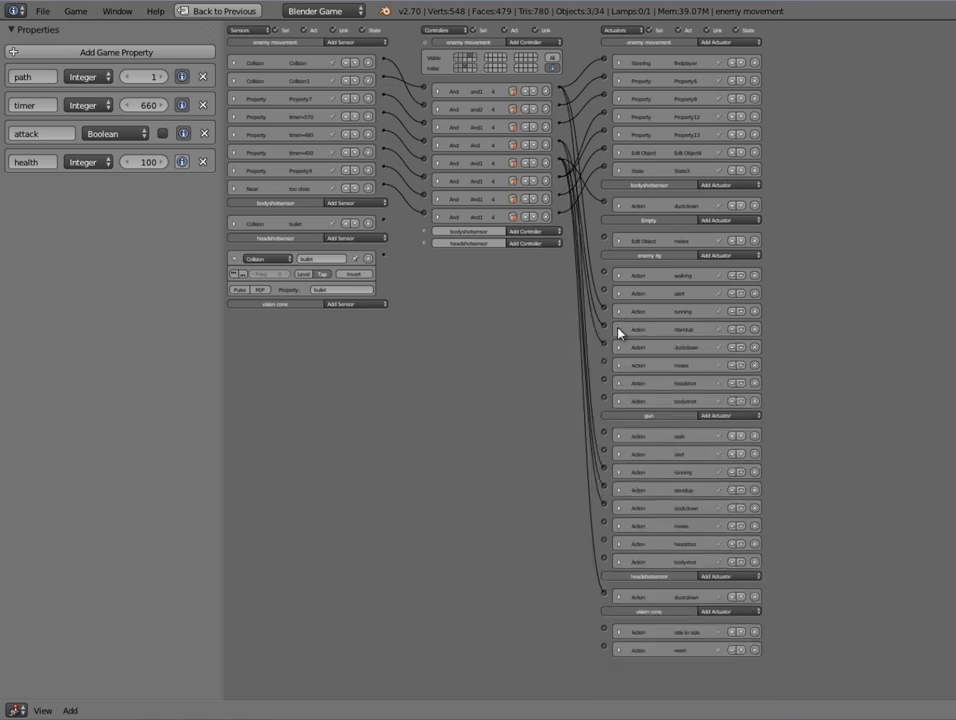
click(712, 186)
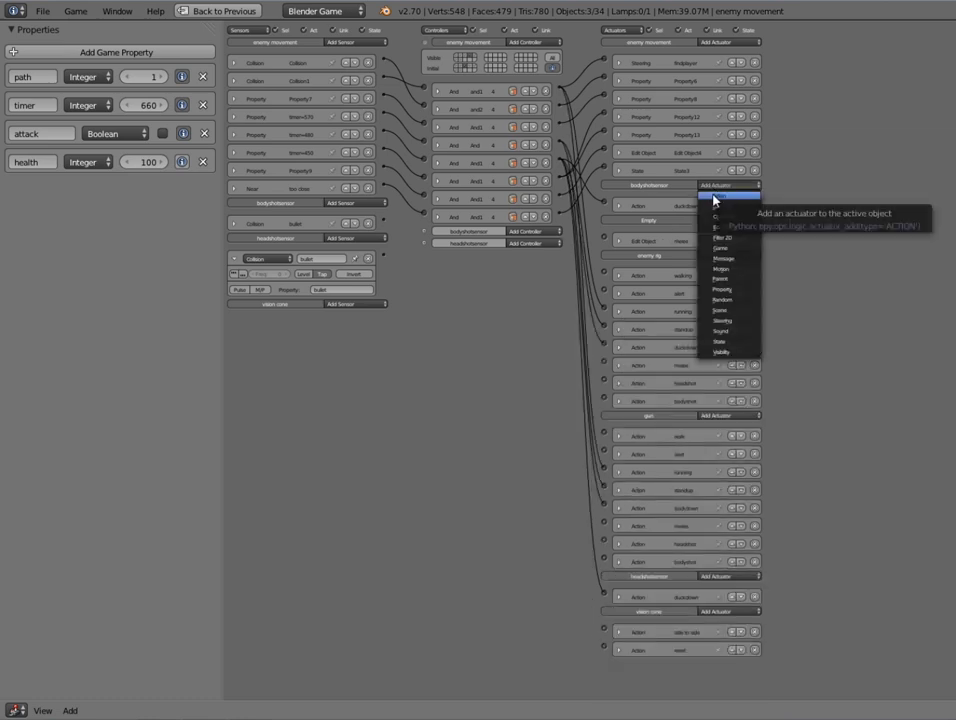
click(714, 197)
click(636, 265)
key(Escape)
click(637, 265)
text(2)
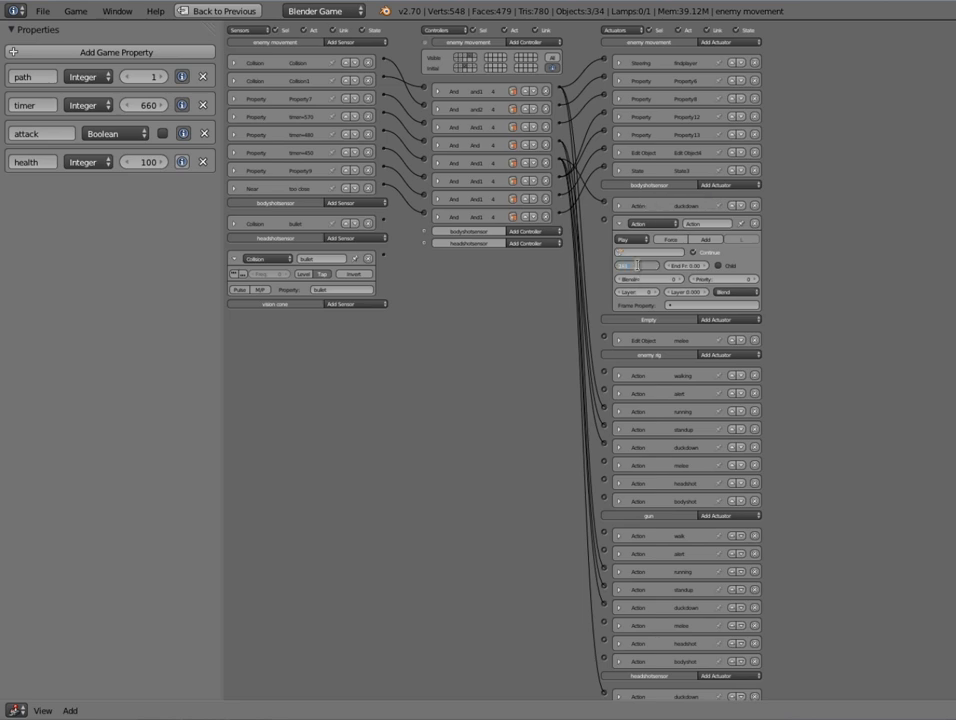
scroll(639, 266, up, 2)
click(764, 307)
text(3)
key(Return)
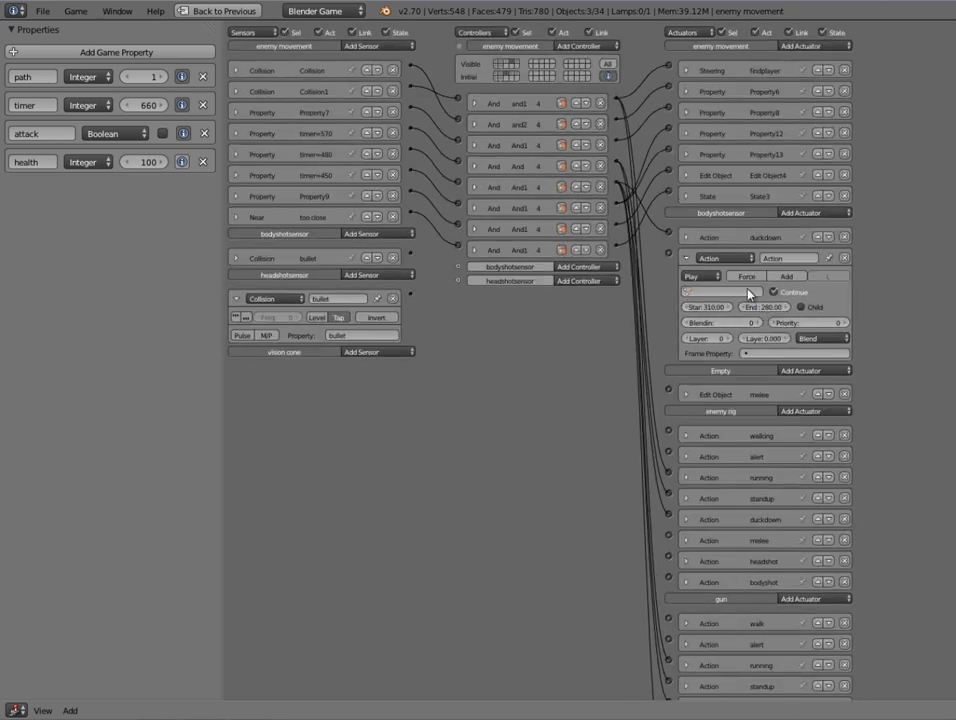
- Assign bodyshotsensor's action to the new actuator, name it standup, and link it to the state 4 And controller that triggers standing up
click(708, 291)
click(714, 309)
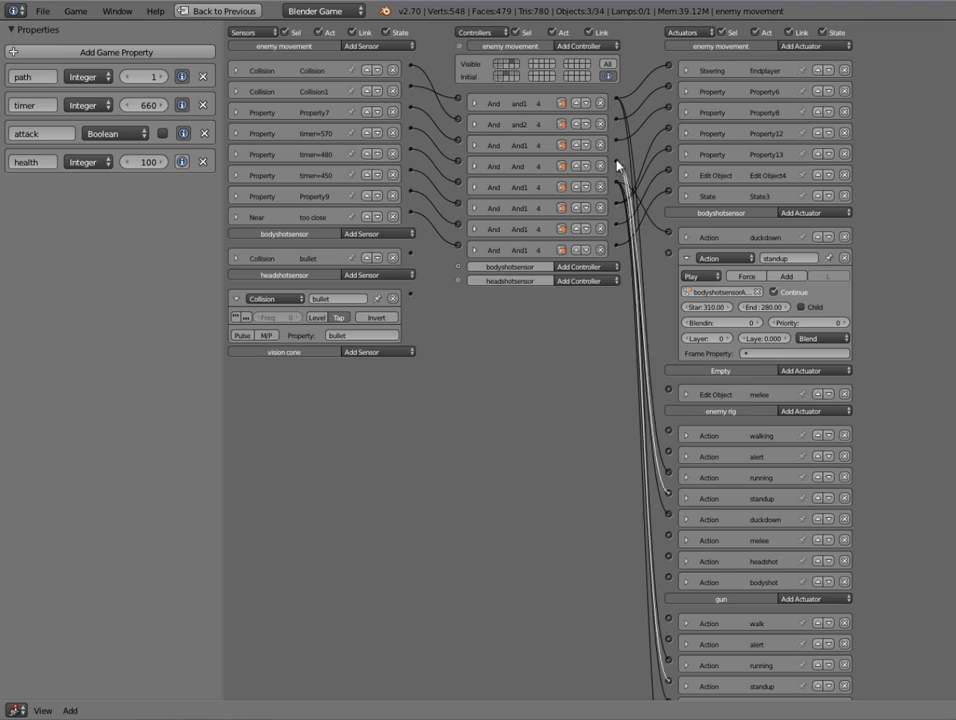
drag(617, 161, 671, 252)
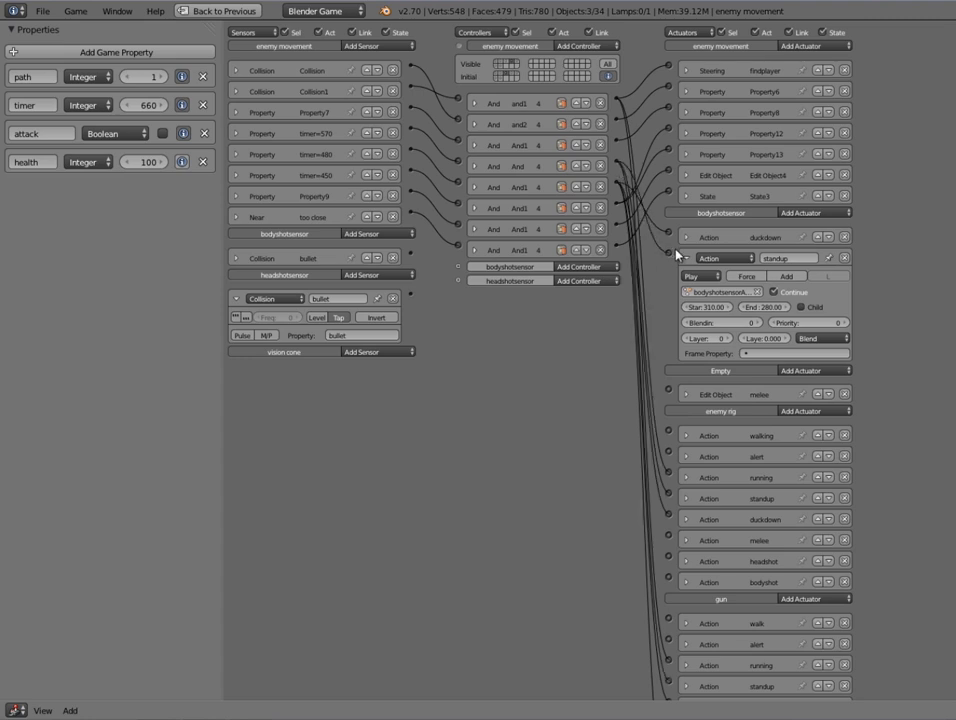
click(687, 259)
- Add an Action actuator named standup to headshotsensor and assign headshotsensor's action to it
scroll(704, 368, down, 3)
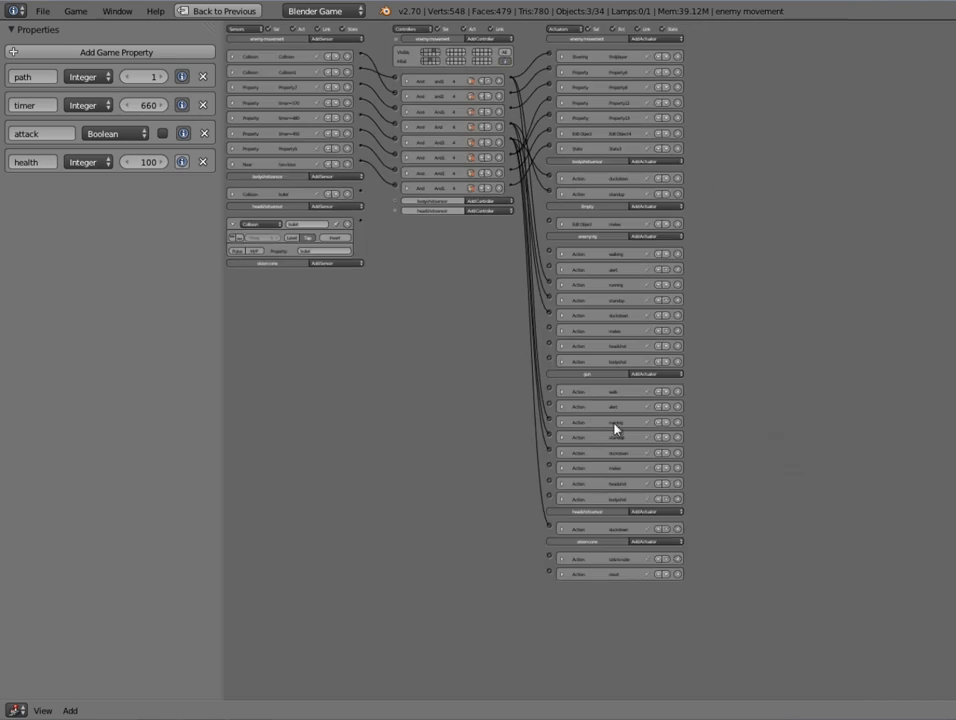
scroll(655, 543, up, 1)
click(713, 596)
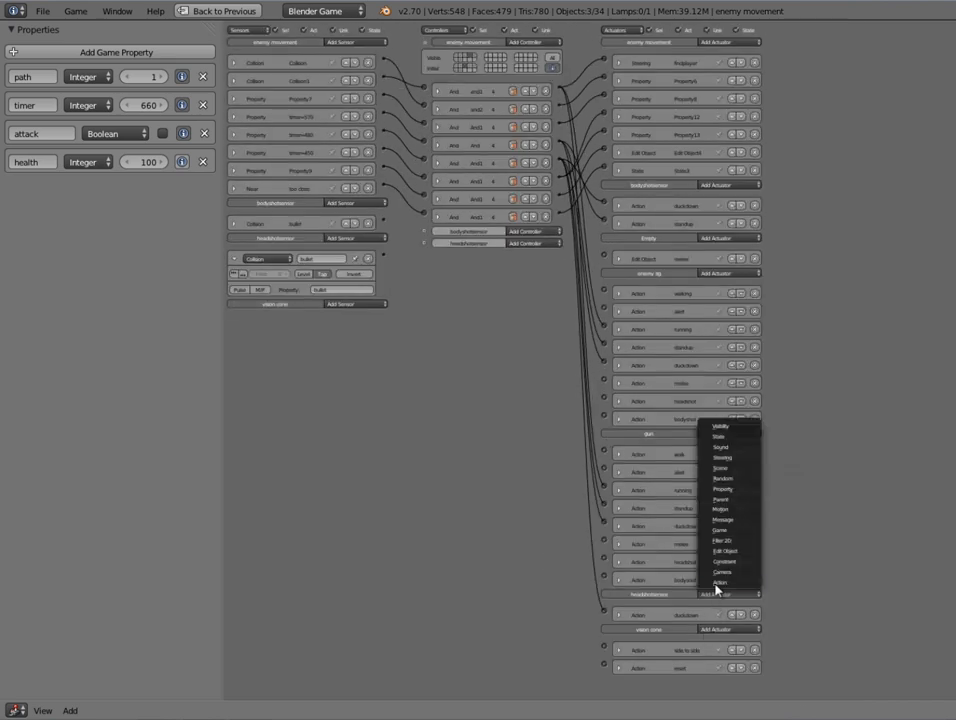
click(712, 577)
scroll(690, 574, down, 2)
text(standup)
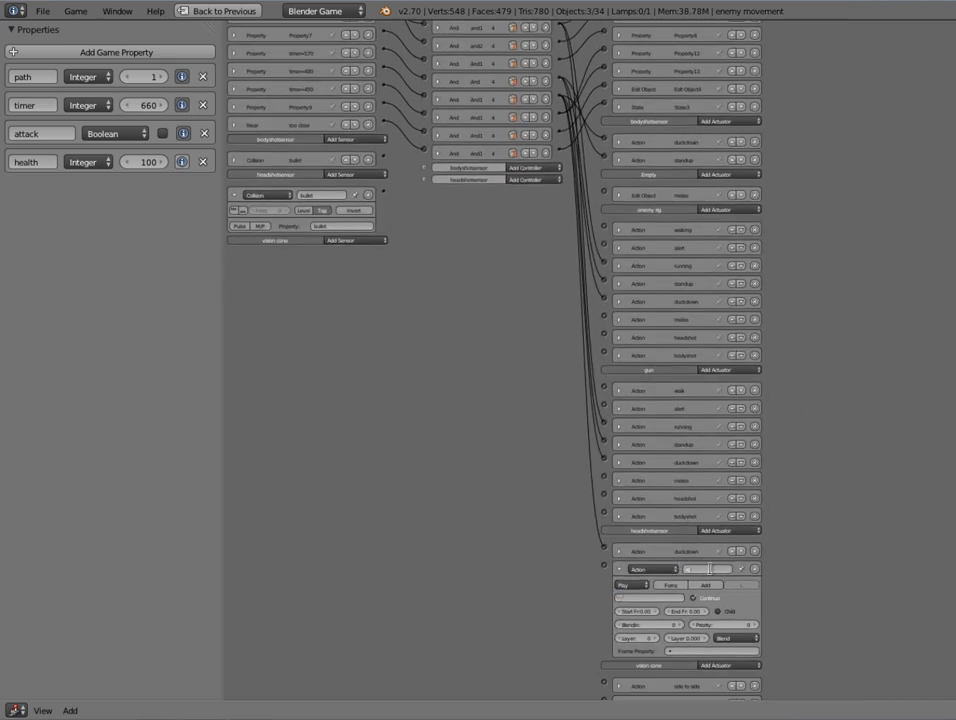
click(664, 597)
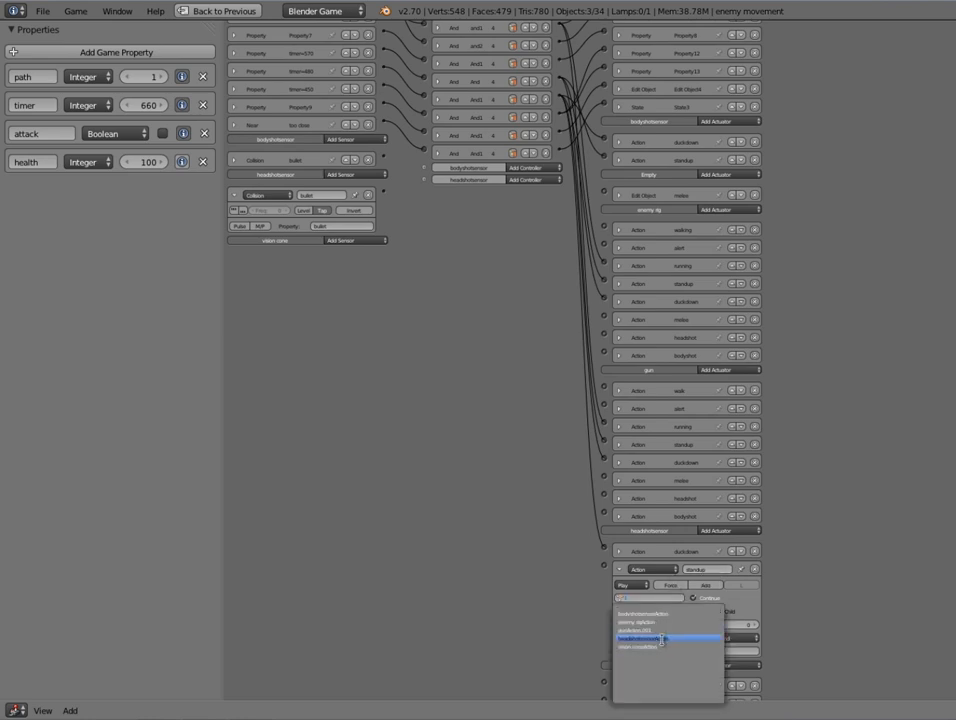
click(663, 637)
- Set headshotsensor's standup actuator to play from frame 310 to 280
ctrl+scroll(735, 657, up, 2)
scroll(690, 480, down, 8)
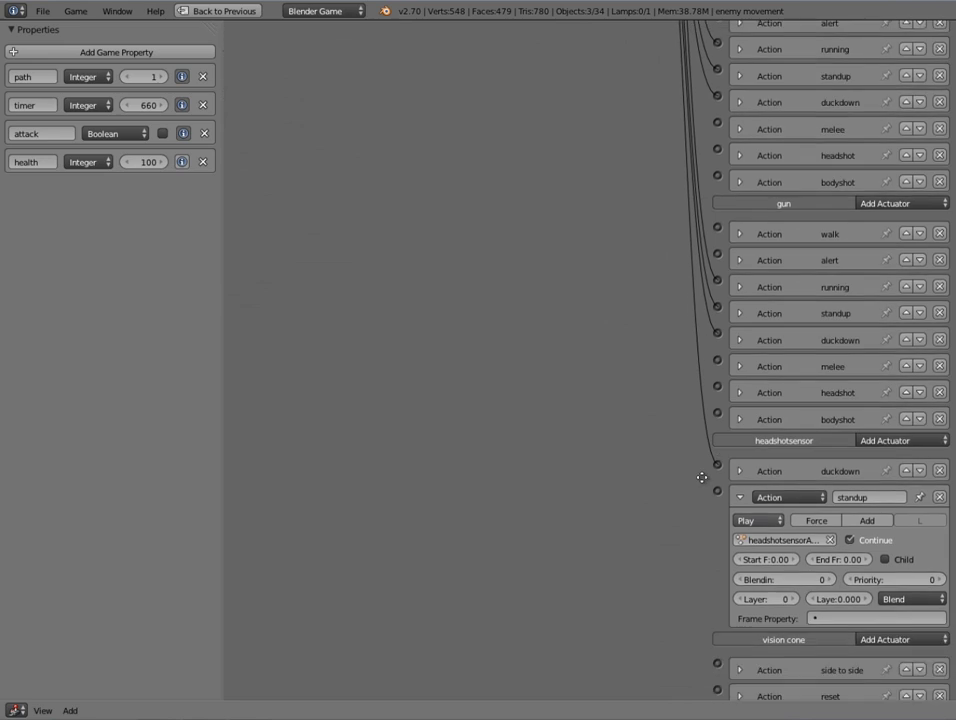
click(762, 540)
text(1)
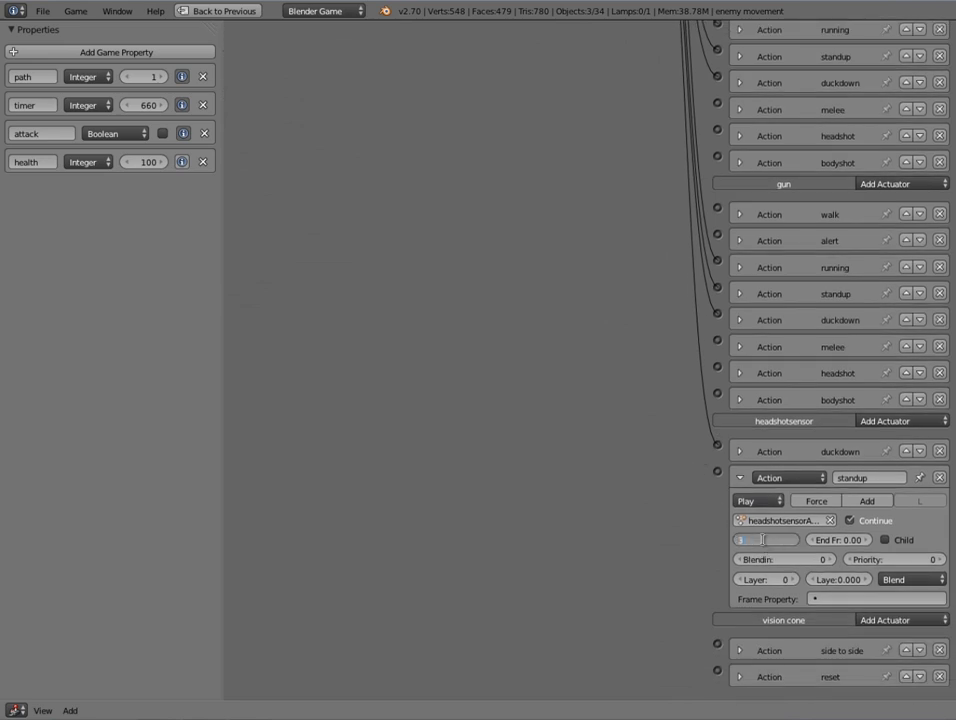
text(10)
key(Return)
click(831, 539)
text(280)
key(Return)
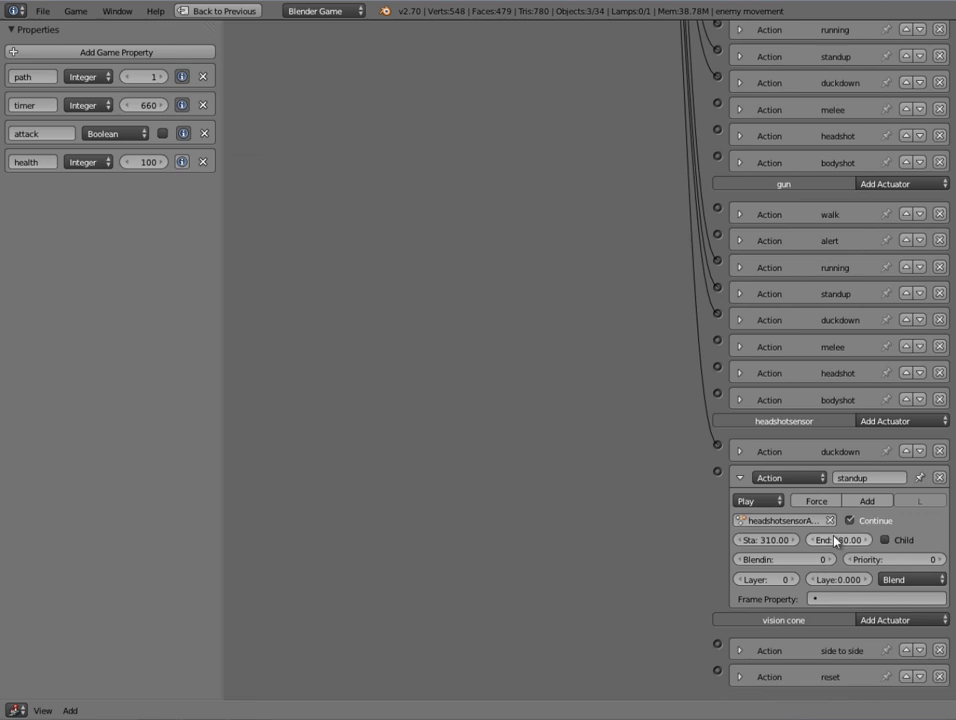
- Link the fourth And controller of state 4 to the headshotsensor's standup action actuator and collapse that actuator
ctrl+scroll(622, 400, down, 3)
scroll(604, 290, up, 3)
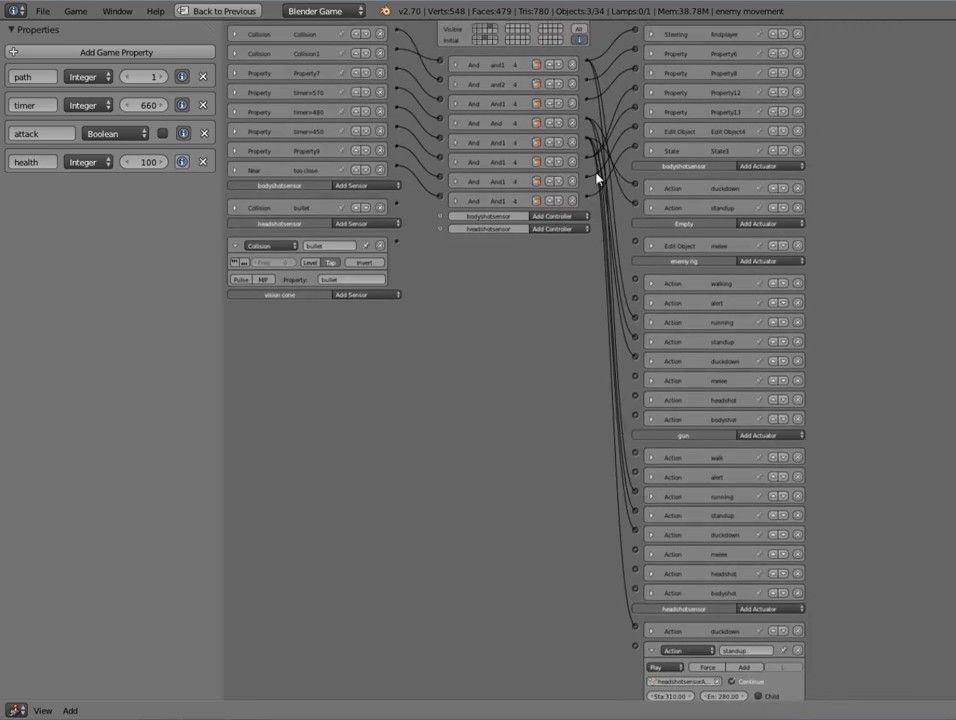
drag(588, 122, 636, 649)
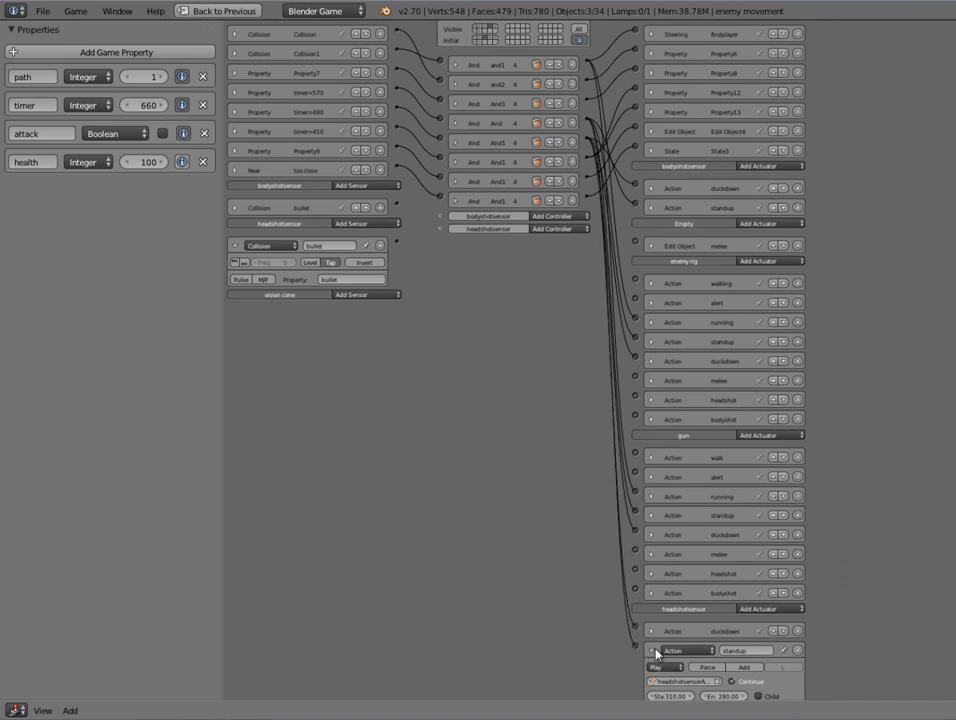
click(653, 650)
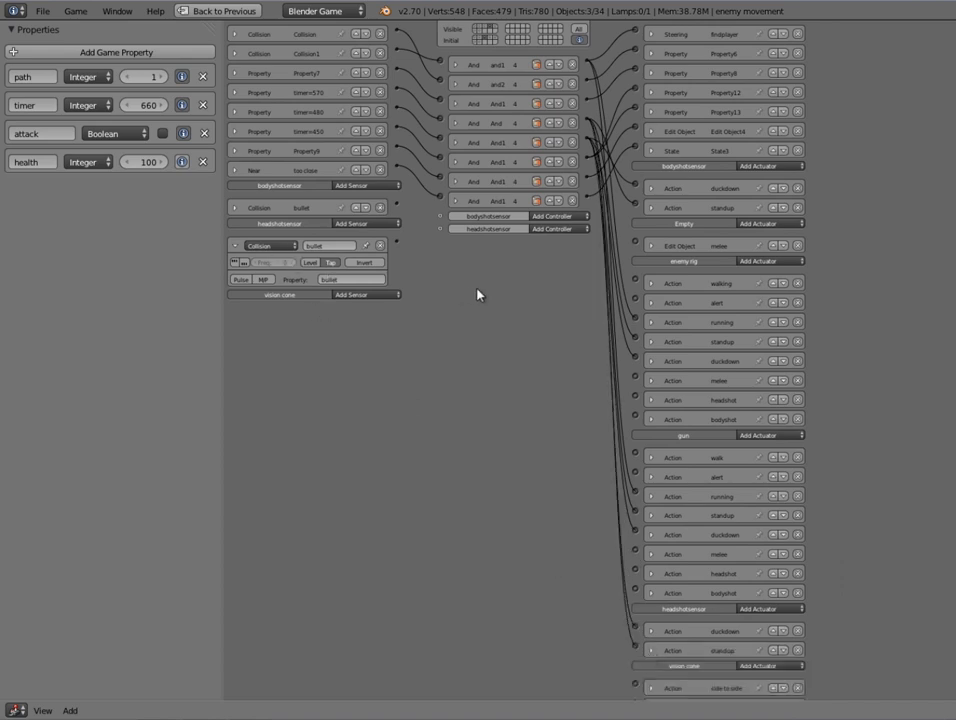
scroll(477, 294, up, 2)
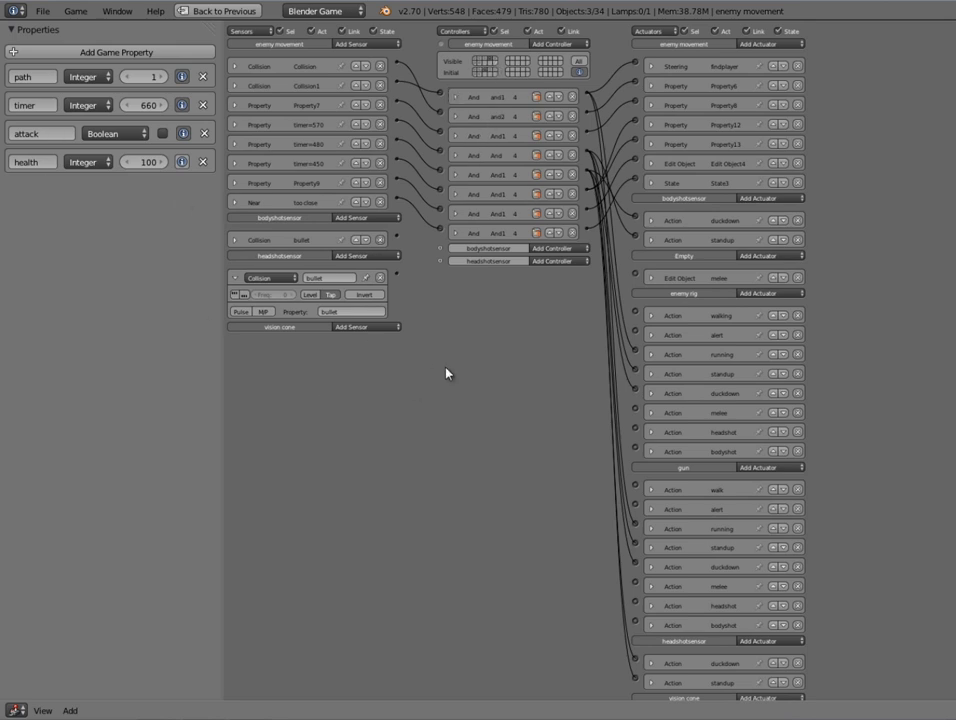
- Leave the maximized logic editor and display the enemy movement object's controllers for state 16
key(ctrl+Down)
scroll(523, 87, down, 3)
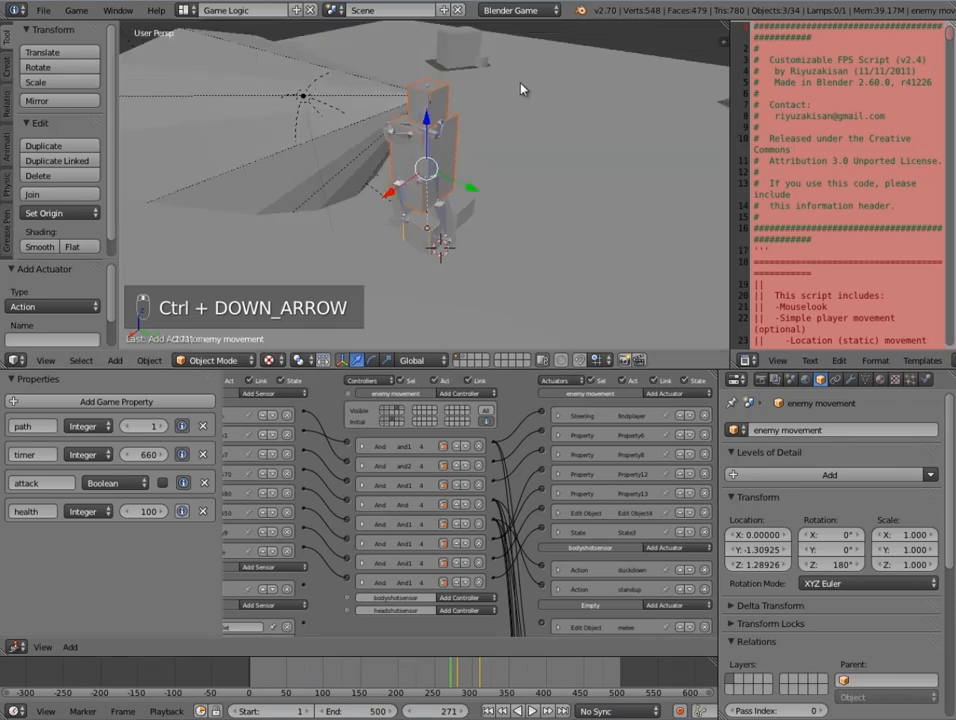
middle_drag(338, 440, 430, 450)
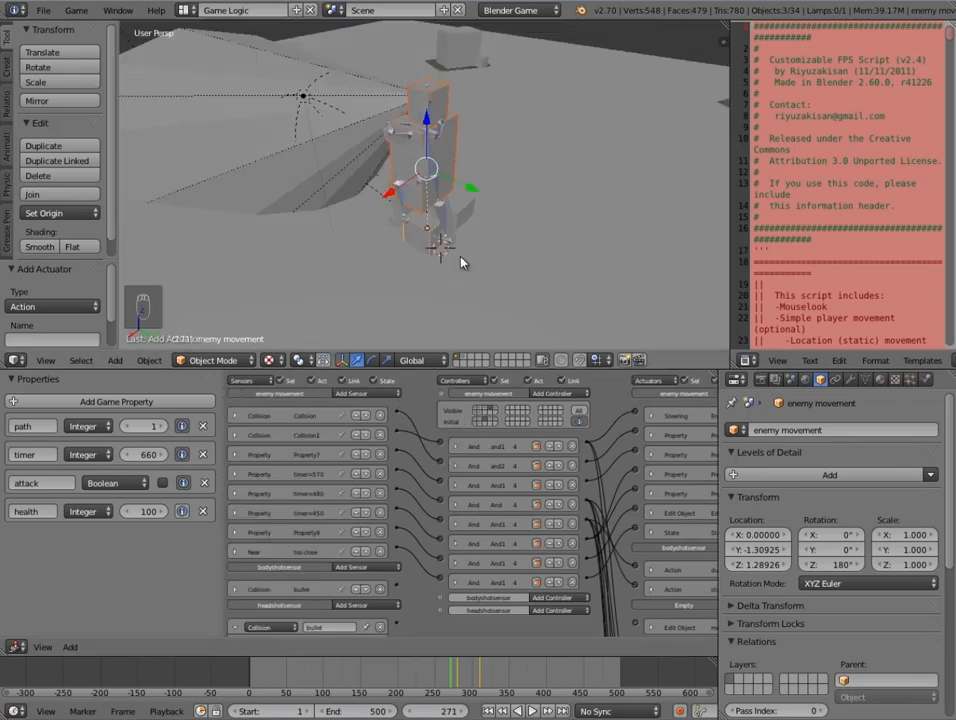
click(477, 416)
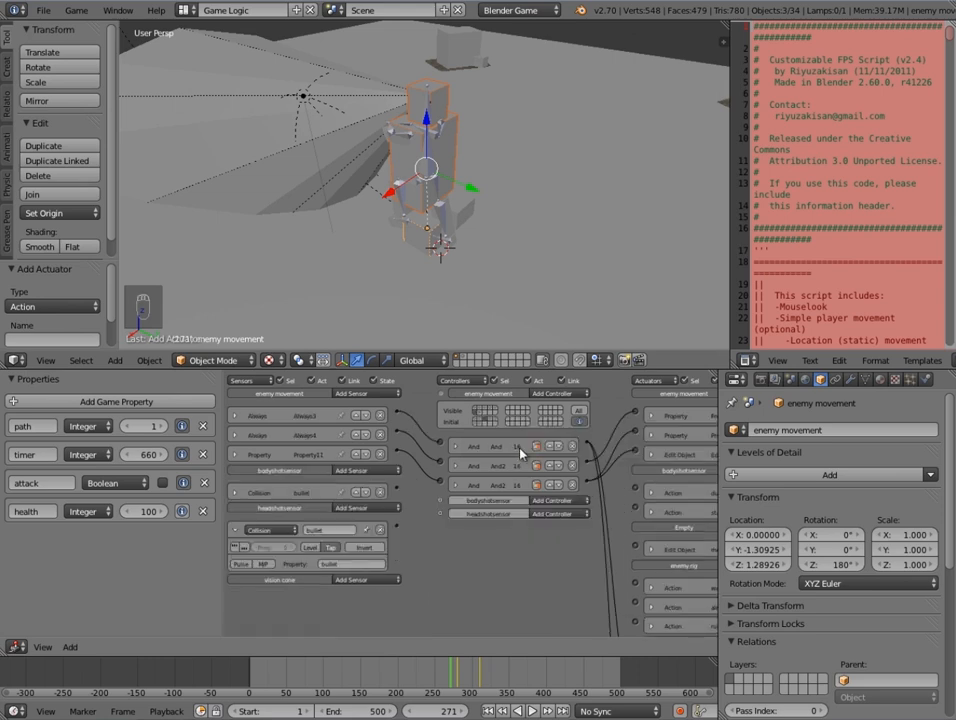
scroll(483, 437, up, 1)
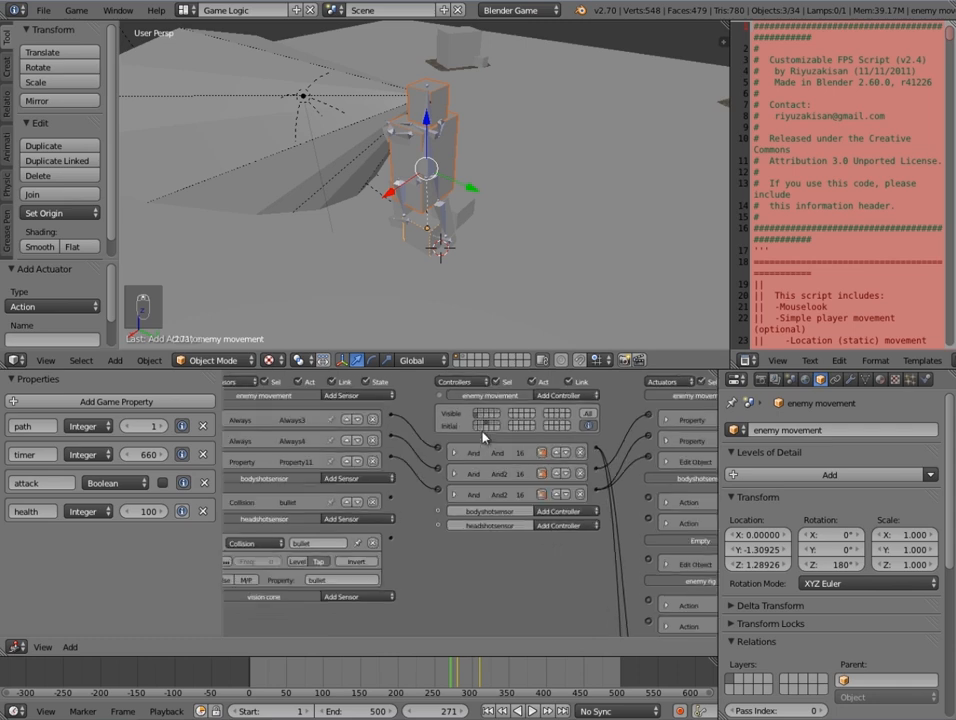
scroll(483, 437, up, 1)
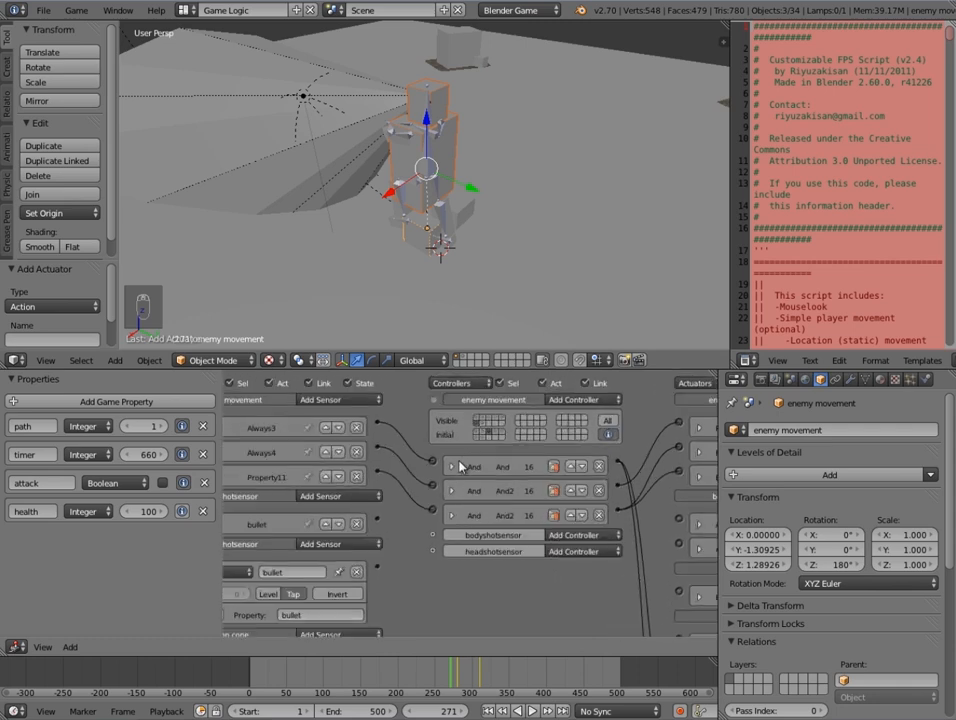
middle_drag(489, 613, 554, 611)
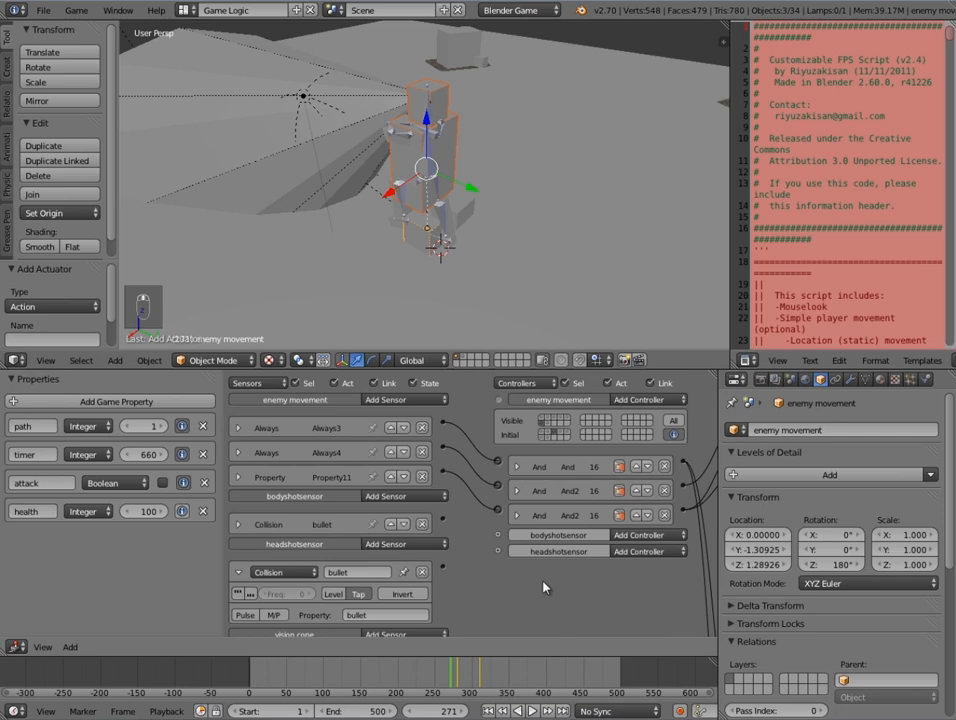
middle_drag(352, 149, 423, 181)
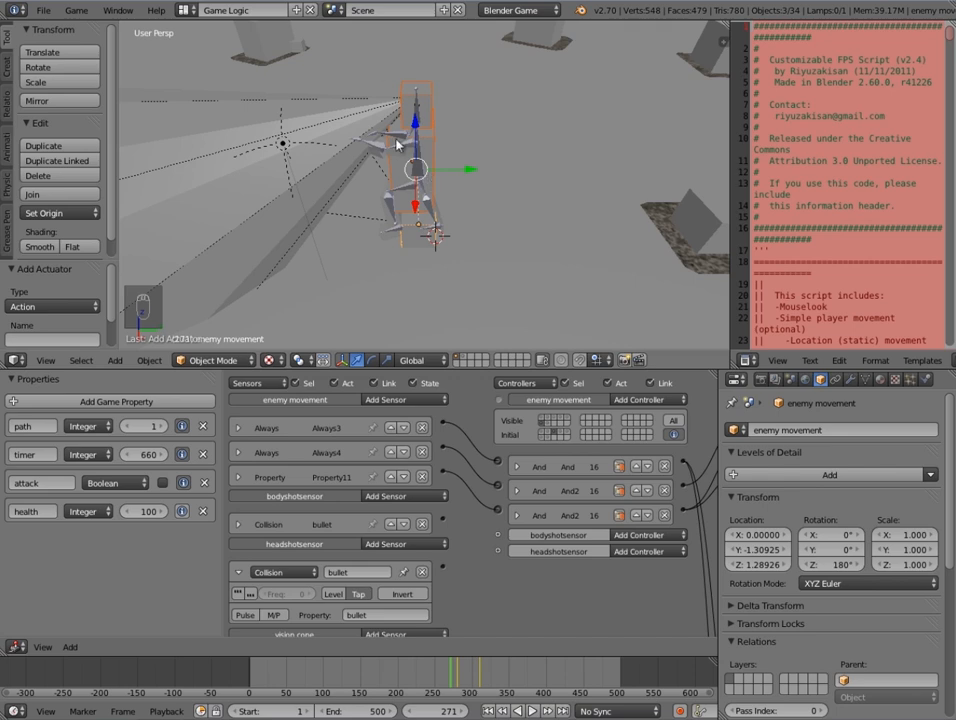
- Add an Edit Object actuator to the bodyshotsensor and set it to End Object
ctrl+scroll(535, 580, right, 2)
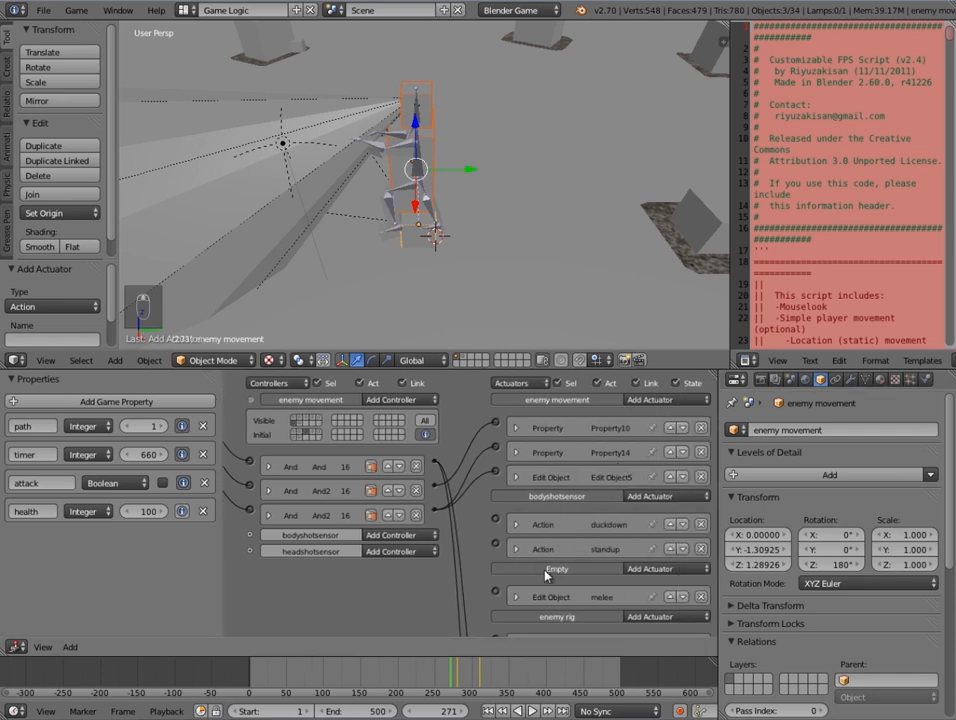
scroll(540, 484, down, 2)
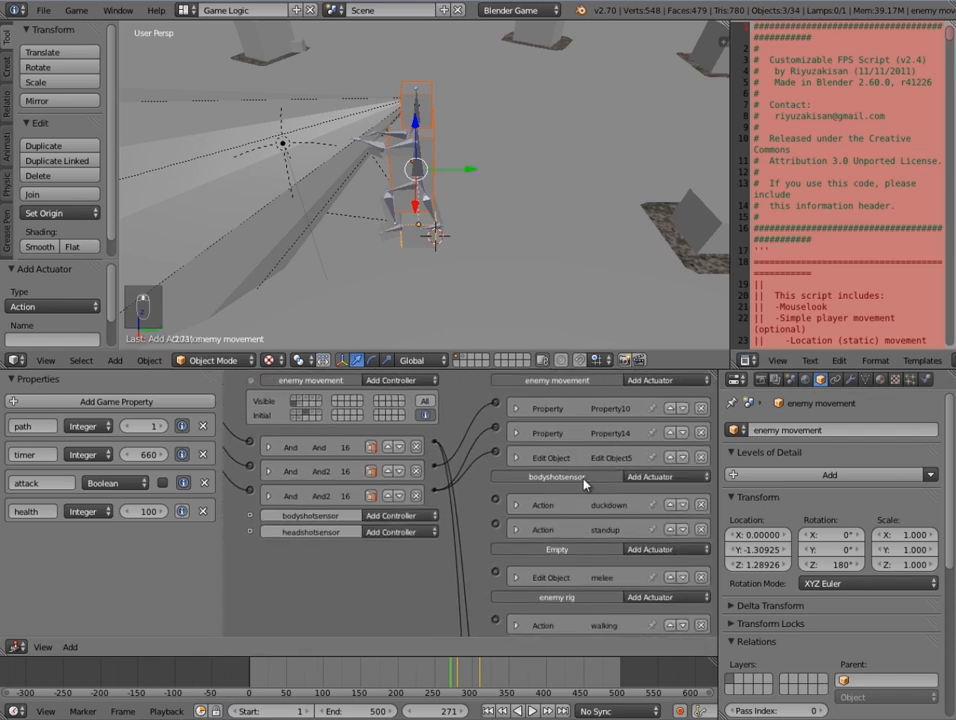
click(650, 477)
click(660, 485)
scroll(600, 550, down, 2)
click(598, 543)
click(630, 526)
- Link the first And controller of state 16 to the bodyshotsensor's new Edit Object actuator and collapse that actuator
middle_drag(430, 480, 459, 456)
drag(476, 390, 533, 497)
click(555, 497)
middle_drag(558, 502, 457, 625)
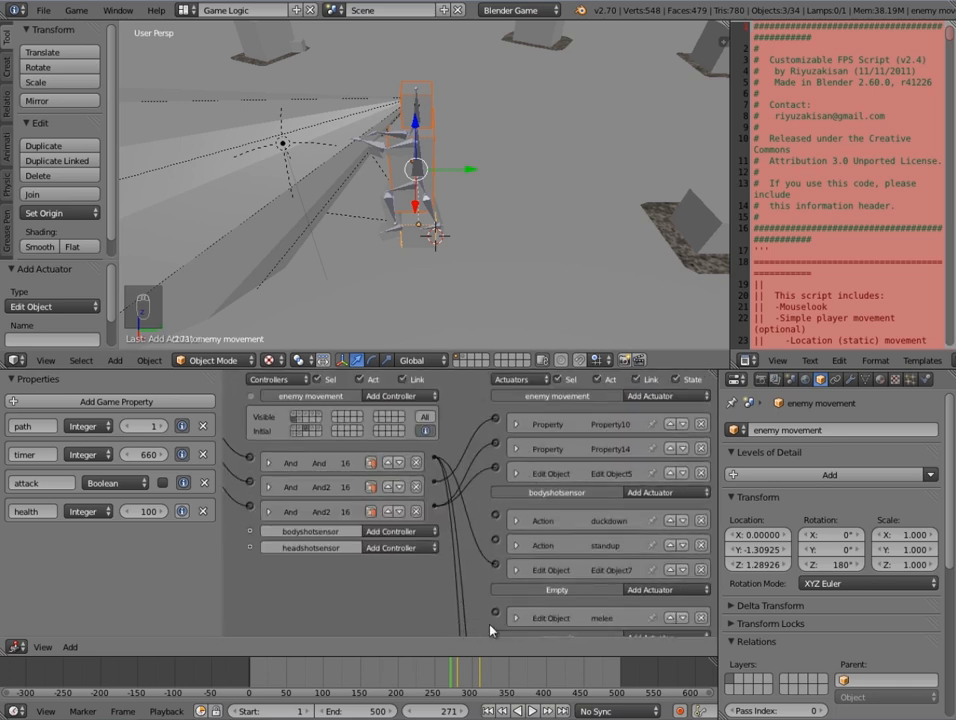
- Add an Edit Object actuator to the headshotsensor and set it to End Object
scroll(534, 455, down, 10)
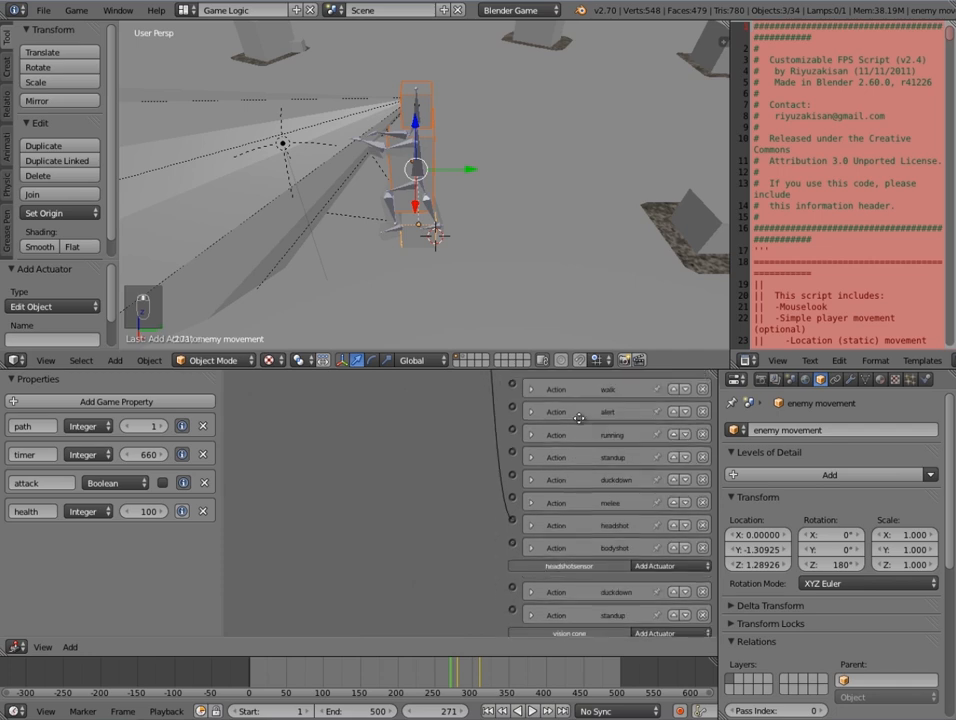
scroll(579, 418, down, 3)
click(642, 501)
click(666, 444)
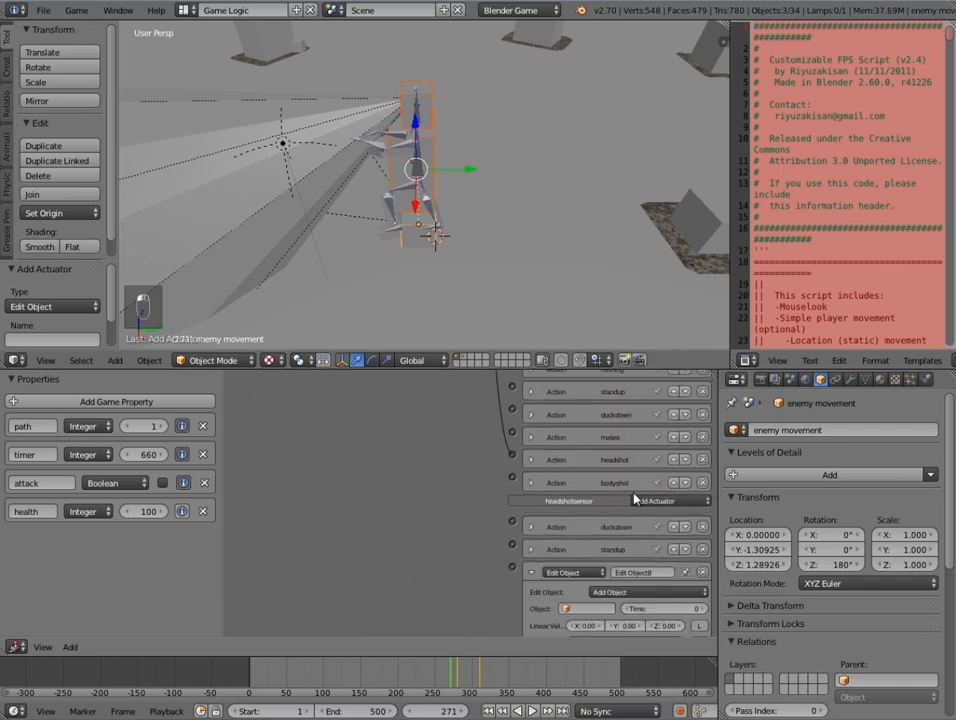
click(648, 592)
click(603, 565)
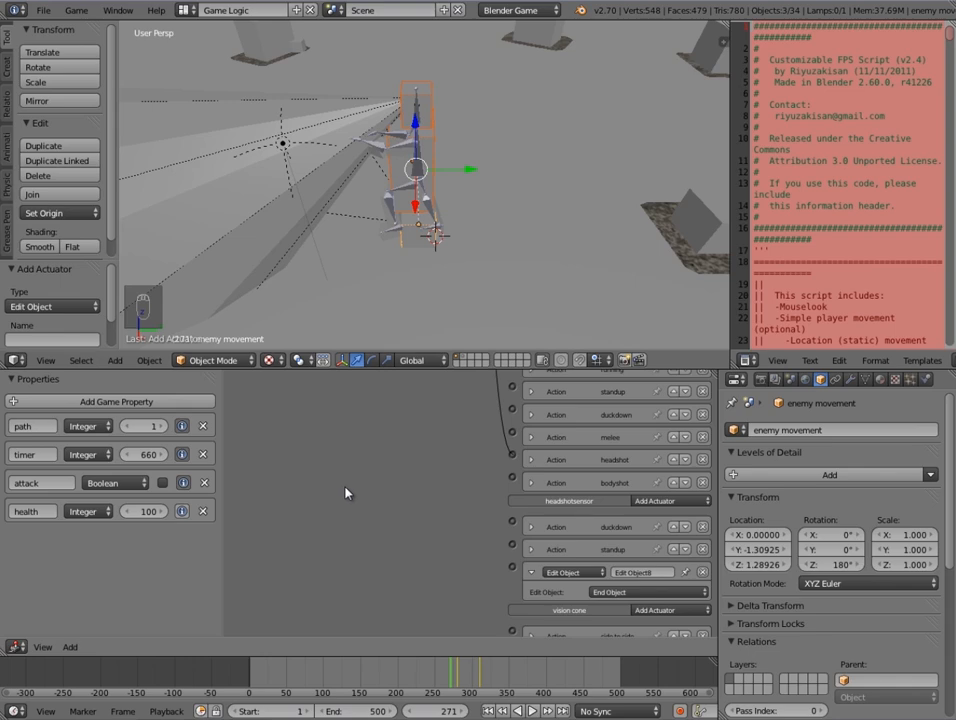
- In the maximized logic editor, link state 16's first And controller to the headshotsensor's End Object actuator and collapse that actuator
key(ctrl+Up)
scroll(530, 515, up, 4)
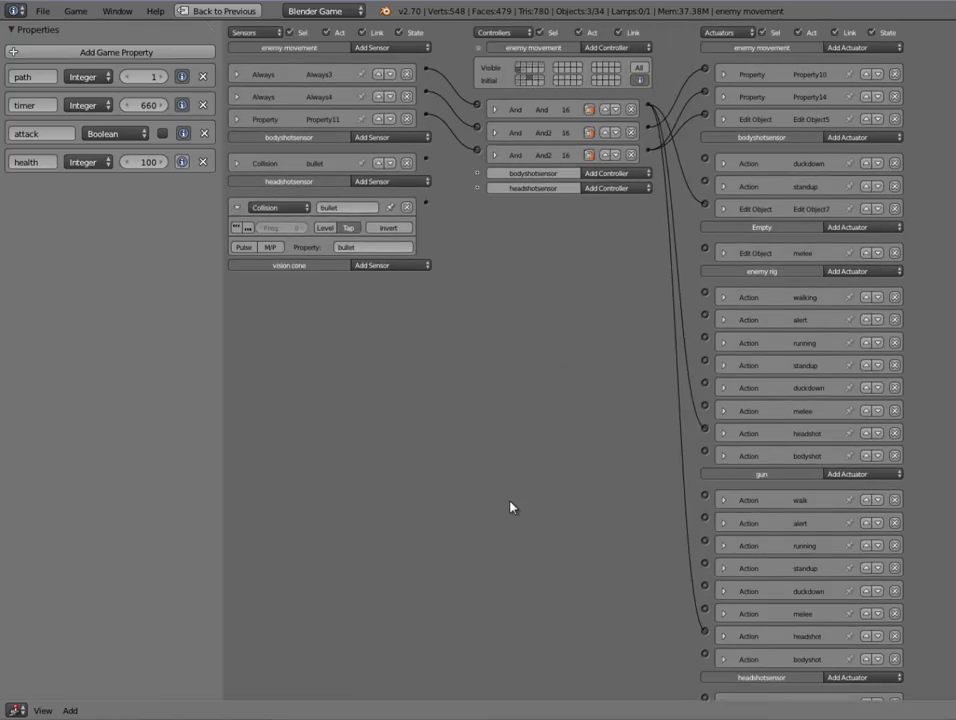
ctrl+scroll(510, 507, down, 1)
drag(620, 100, 668, 694)
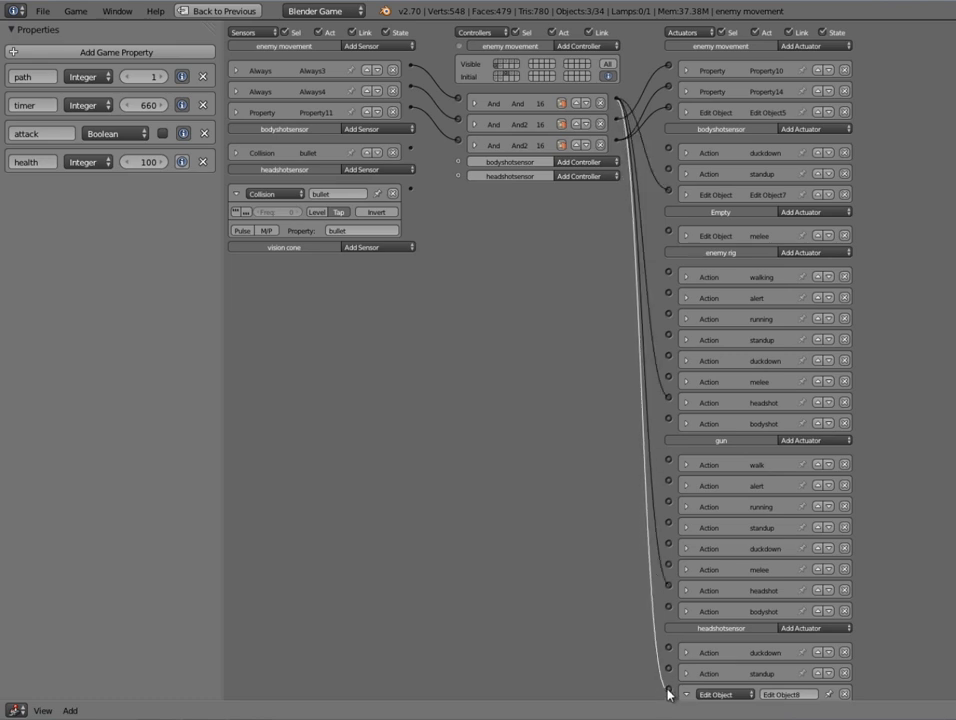
scroll(640, 615, down, 3)
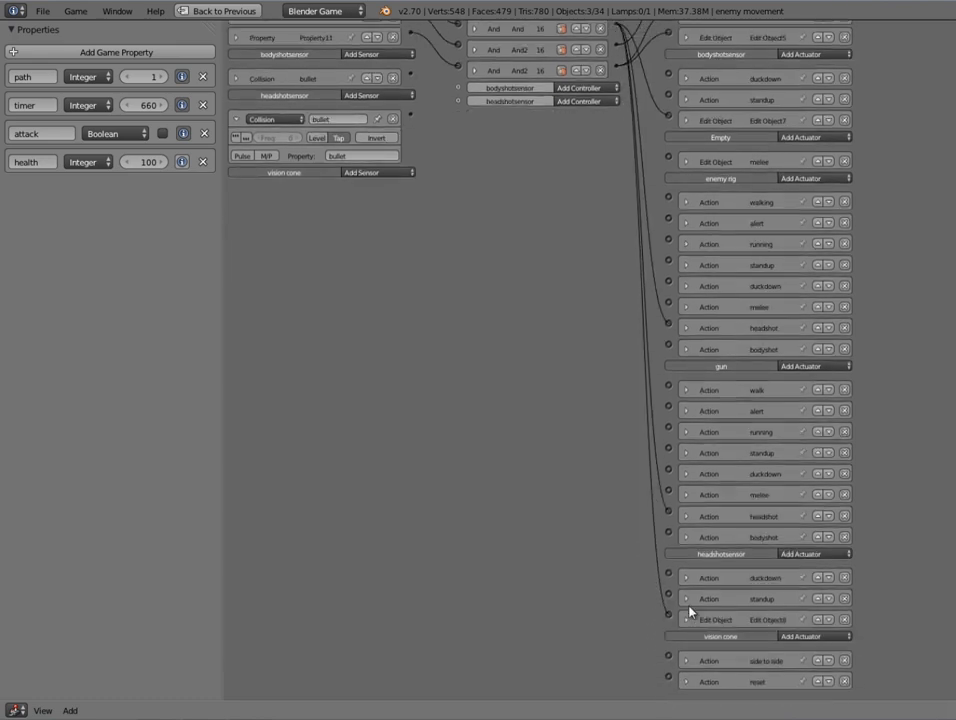
scroll(615, 256, up, 3)
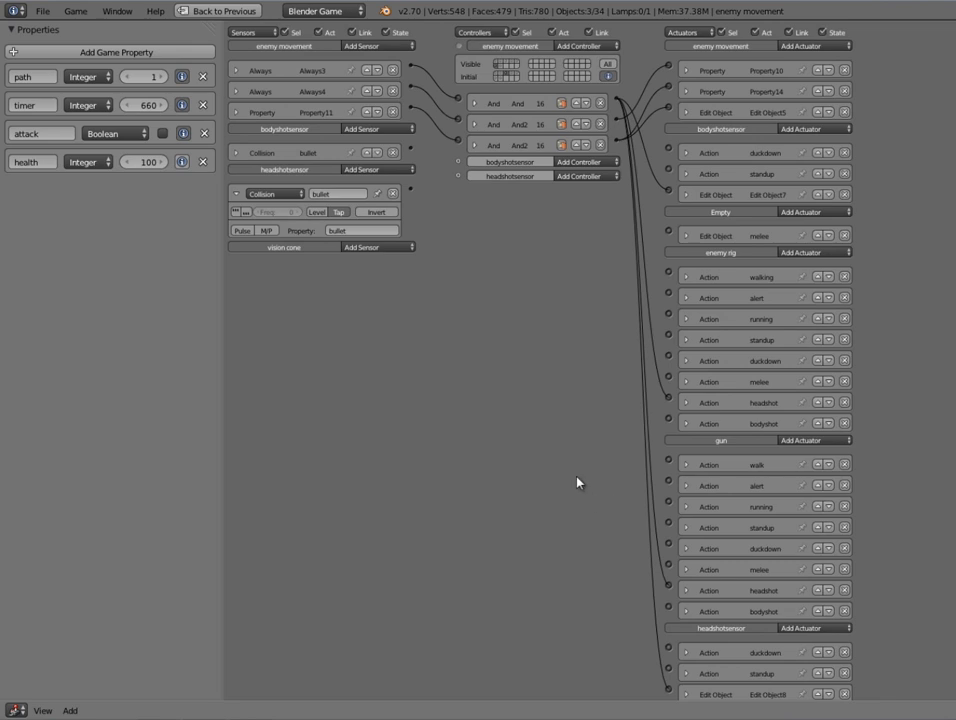
key(ctrl+Down)
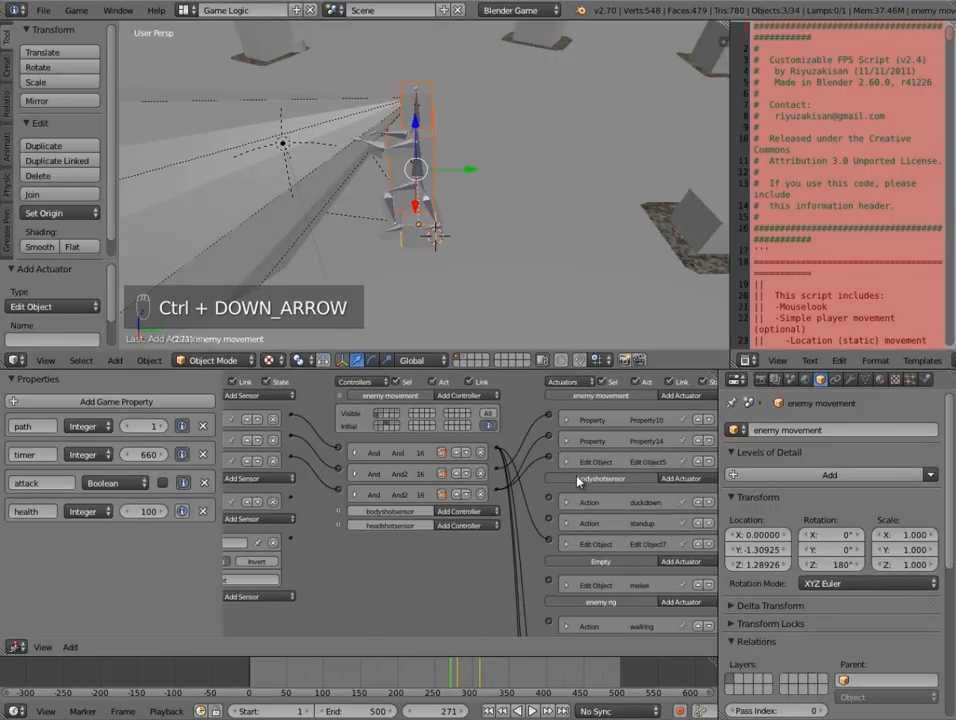
- Display state 17 and link its first And controller to the bodyshotsensor's Edit Object actuator
scroll(379, 424, up, 9)
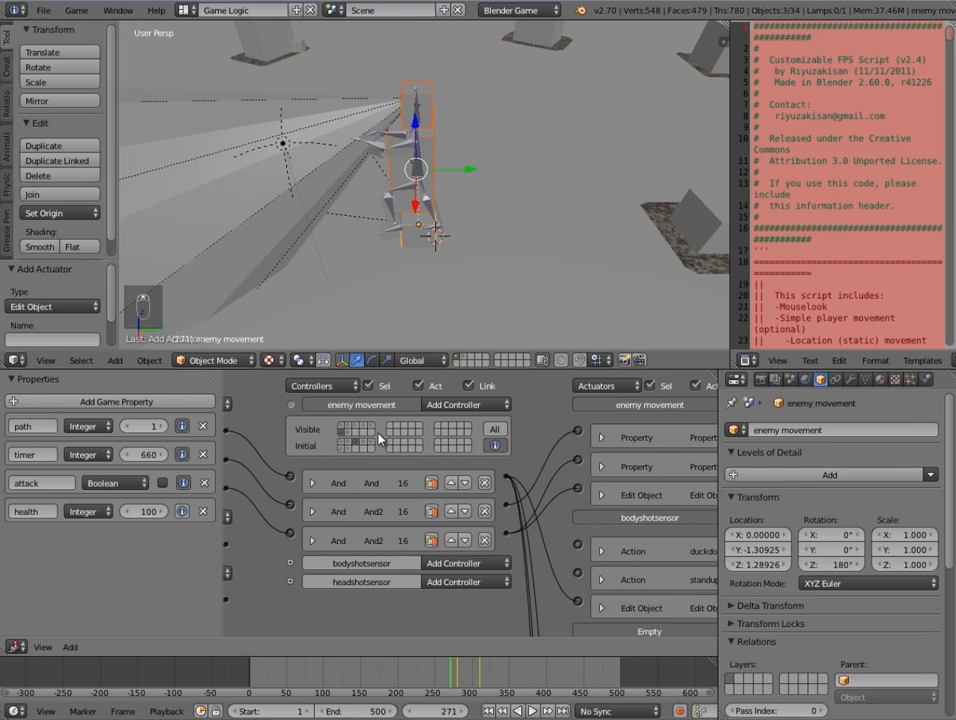
middle_drag(371, 482, 453, 480)
click(371, 463)
scroll(446, 474, down, 12)
mouse_move(595, 533)
middle_down()
mouse_move(630, 492)
mouse_move(580, 533)
middle_up()
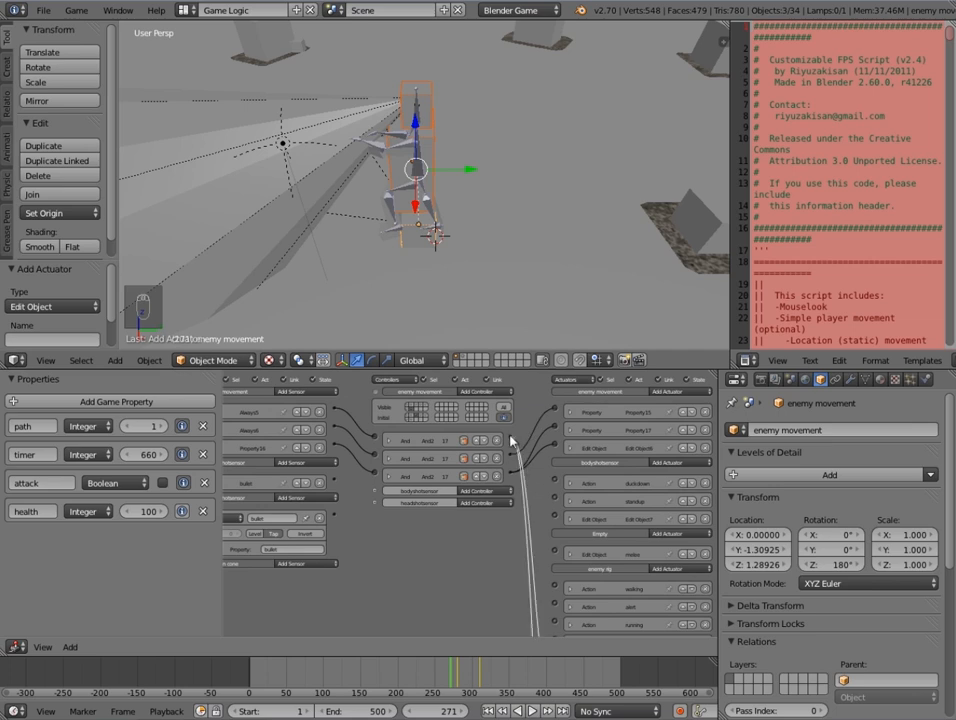
- Link state 17's first And controller to the headshotsensor's Edit Object actuator in the maximized logic editor
middle_drag(562, 503, 556, 455)
scroll(542, 461, down, 3)
middle_drag(551, 513, 548, 469)
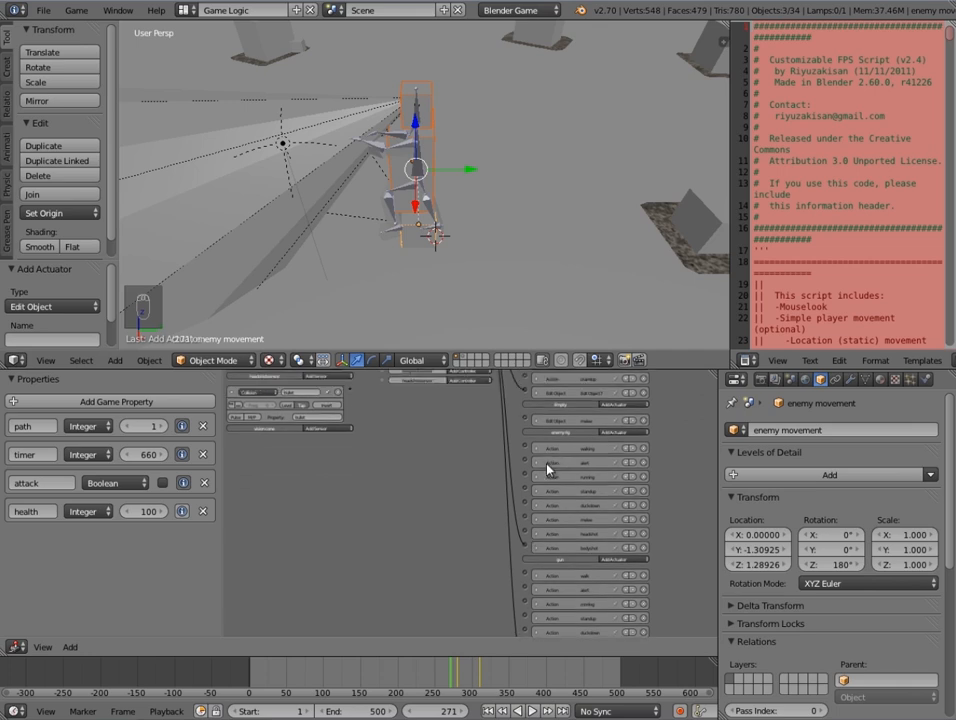
key(ctrl+Up)
drag(514, 80, 549, 513)
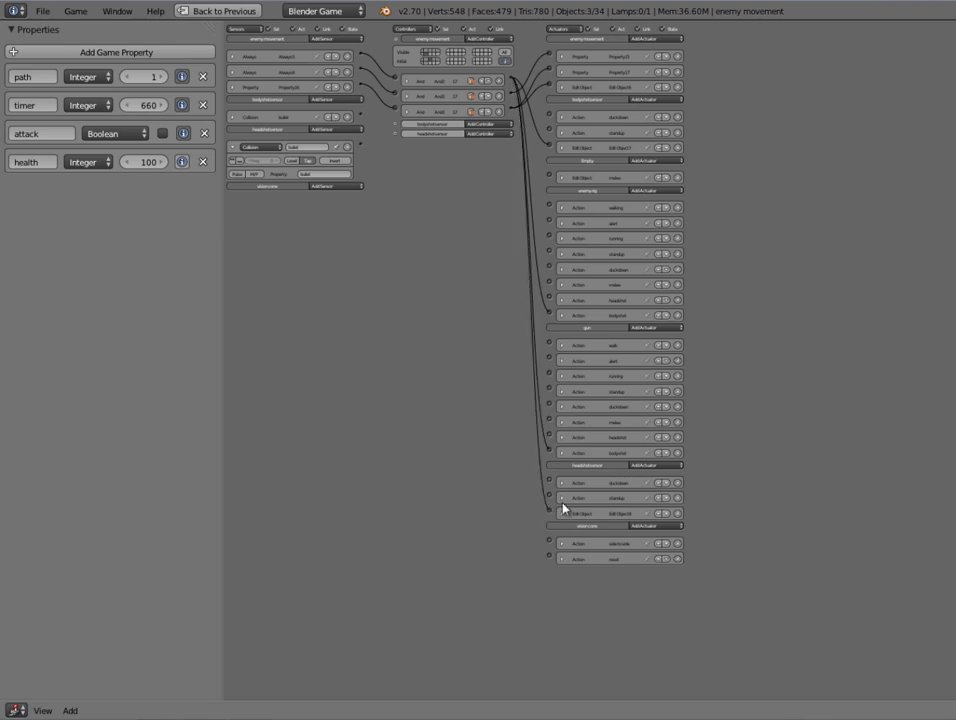
key(ctrl+Down)
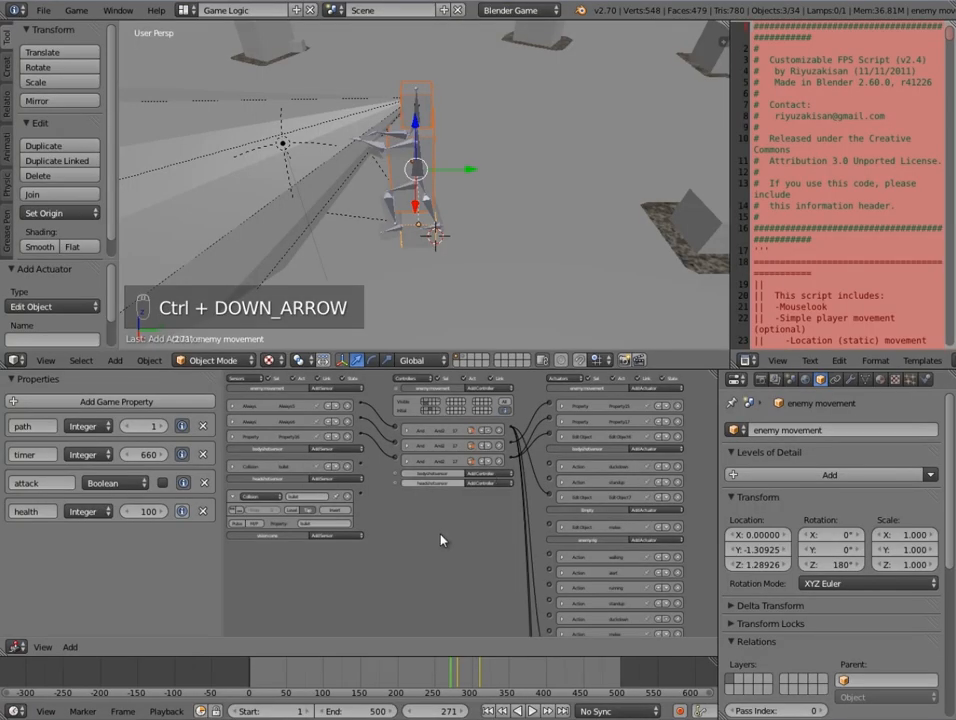
- Display state 1 of the enemy movement object and remove the surplus Or1 controller
scroll(426, 560, up, 4)
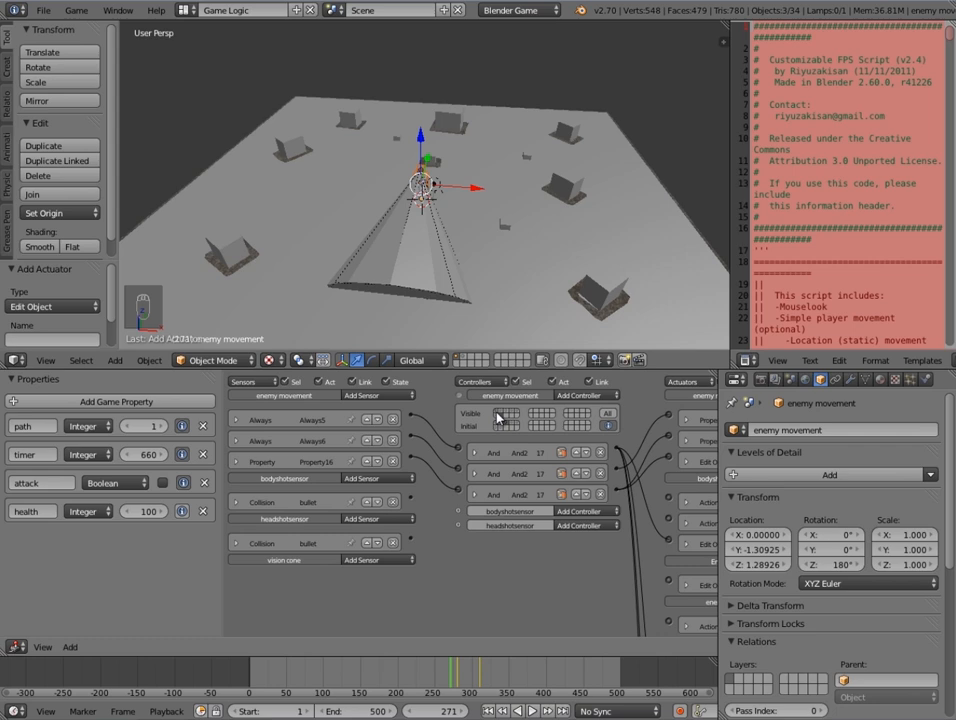
scroll(500, 416, down, 4)
scroll(374, 541, down, 3)
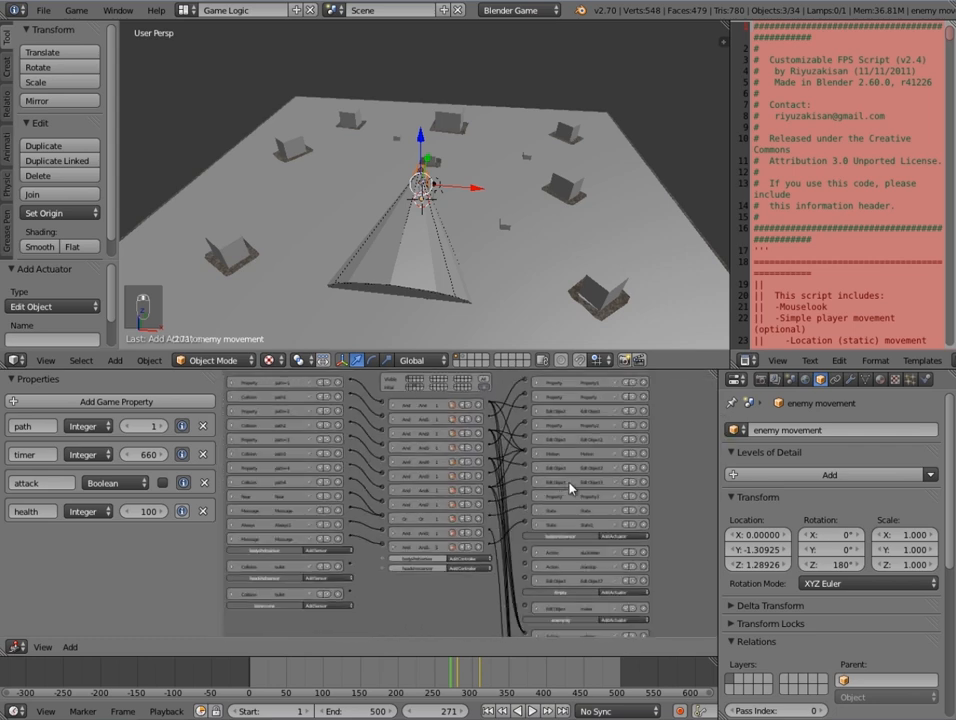
scroll(576, 519, up, 4)
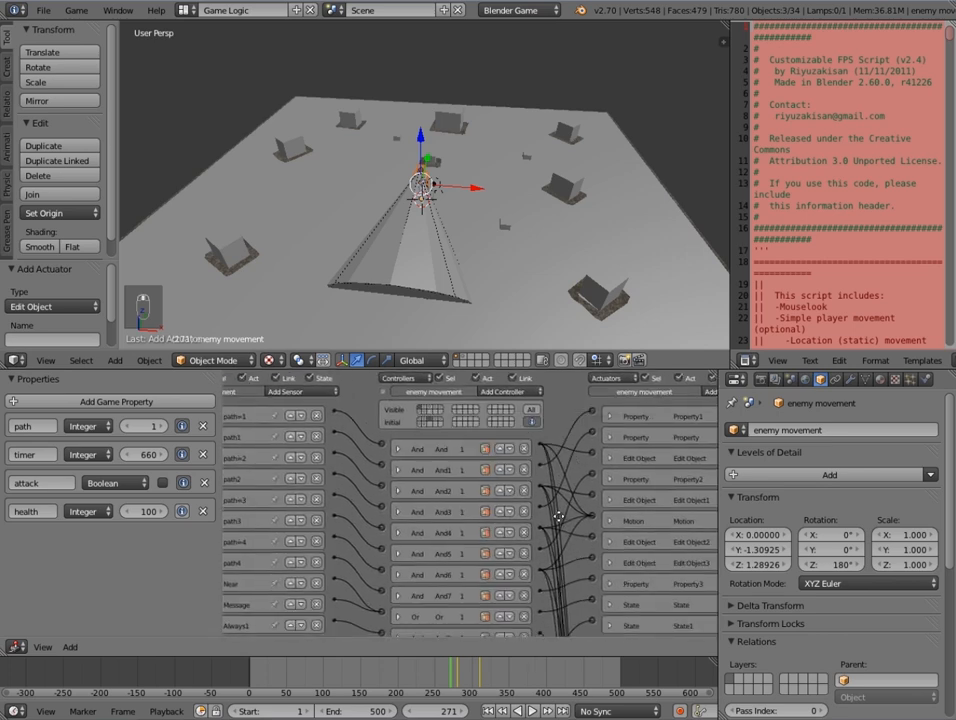
scroll(610, 558, up, 2)
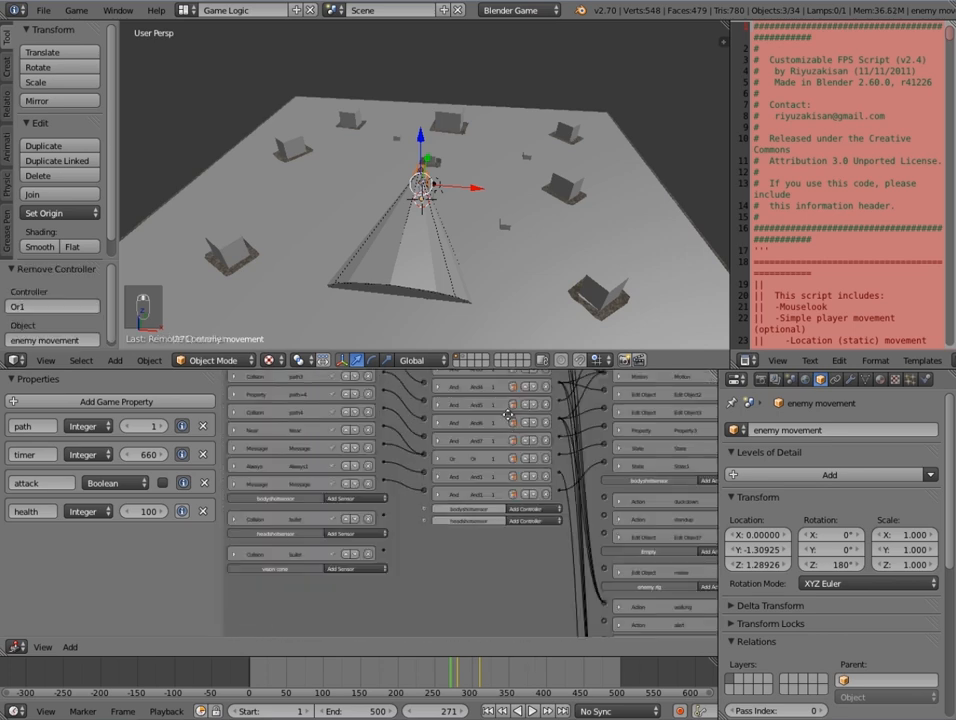
middle_drag(521, 384, 508, 508)
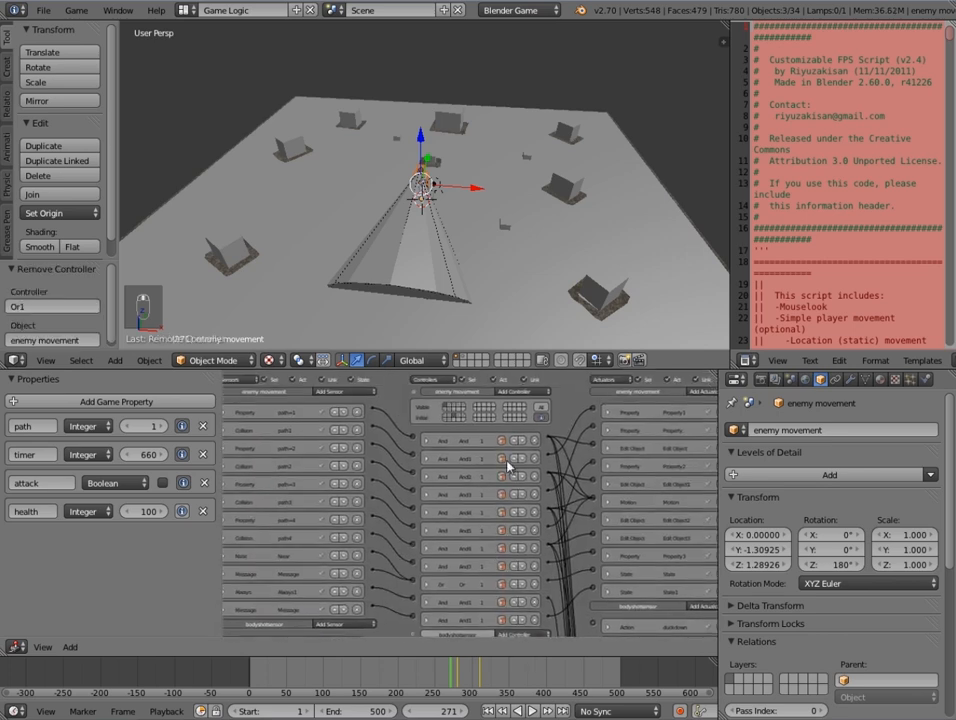
- Add two And controllers to the enemy movement object in state 1
click(512, 392)
click(513, 402)
click(512, 393)
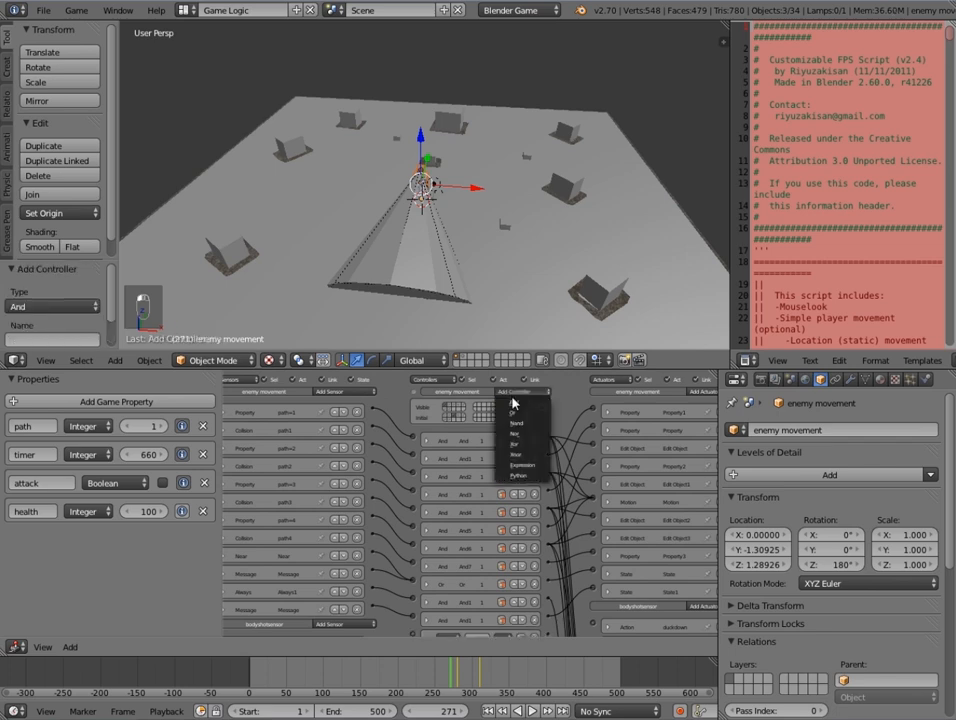
- Link the bodyshotsensor's bullet collision sensor to the first of the two new And controllers
middle_drag(487, 534, 502, 406)
scroll(519, 391, up, 4)
middle_drag(452, 474, 541, 438)
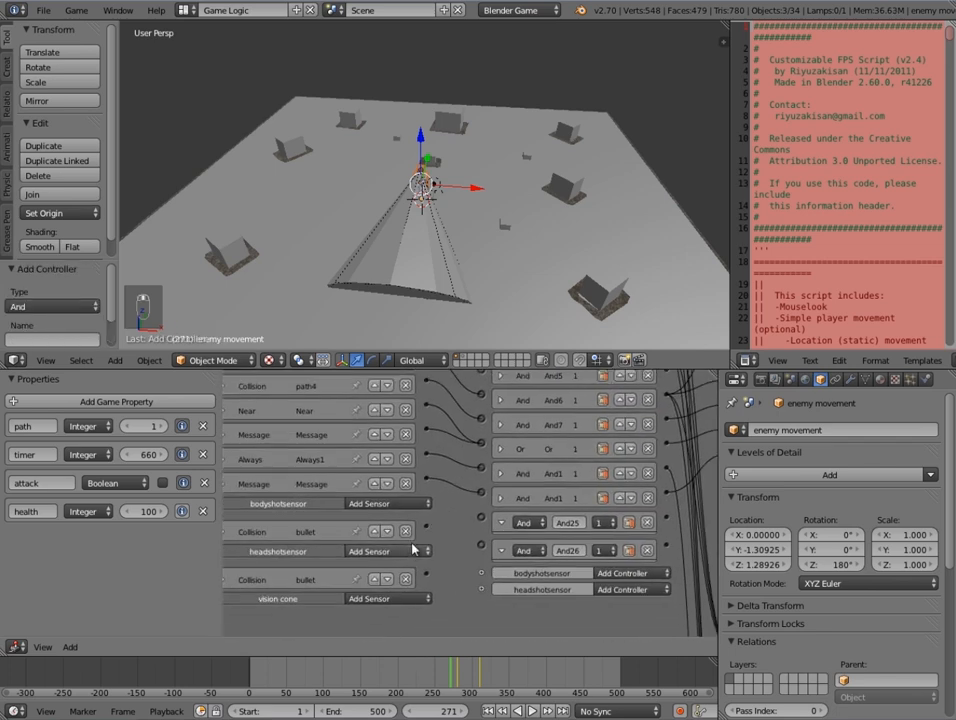
drag(426, 527, 481, 518)
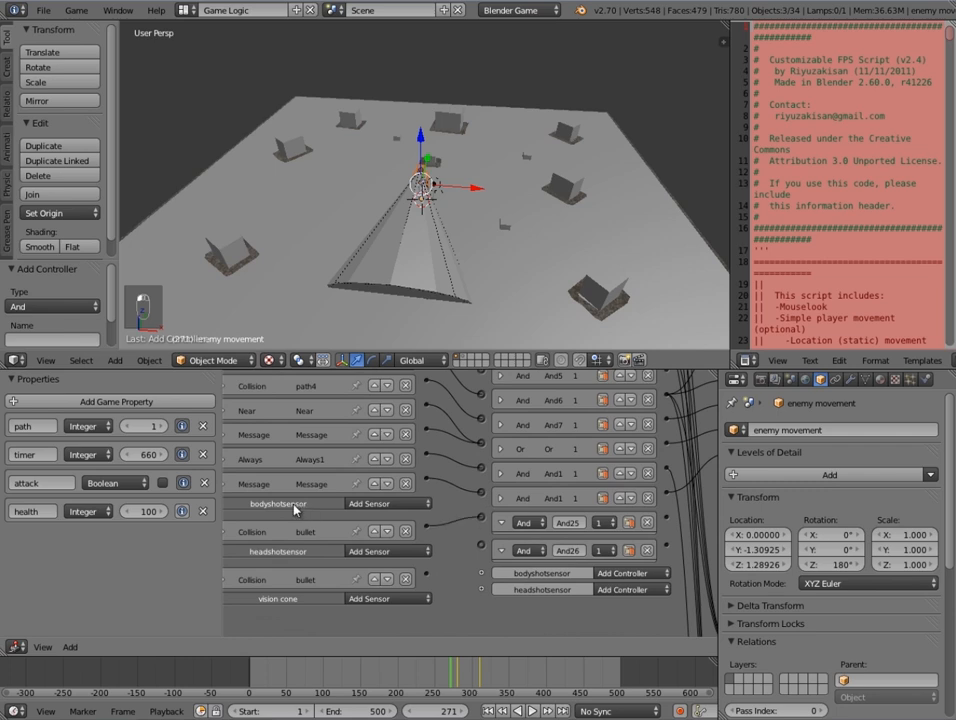
- Link the headshotsensor's bullet sensor to the second new And controller and both new controllers to the State1 actuator
drag(426, 573, 482, 546)
scroll(550, 543, down, 4)
middle_drag(605, 562, 505, 528)
scroll(505, 528, up, 4)
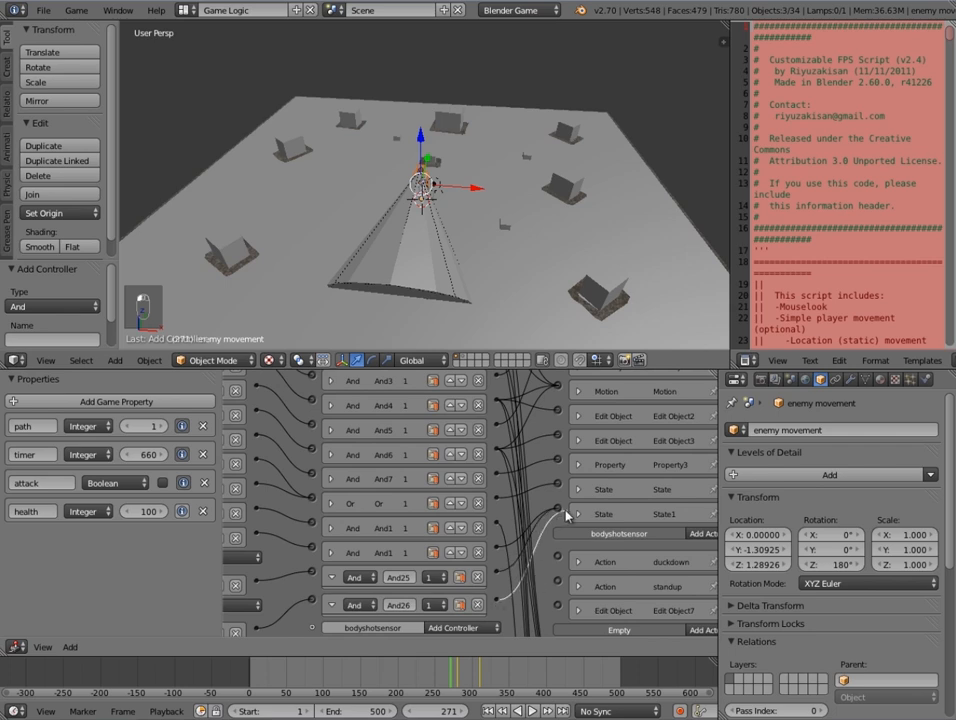
scroll(600, 465, down, 4)
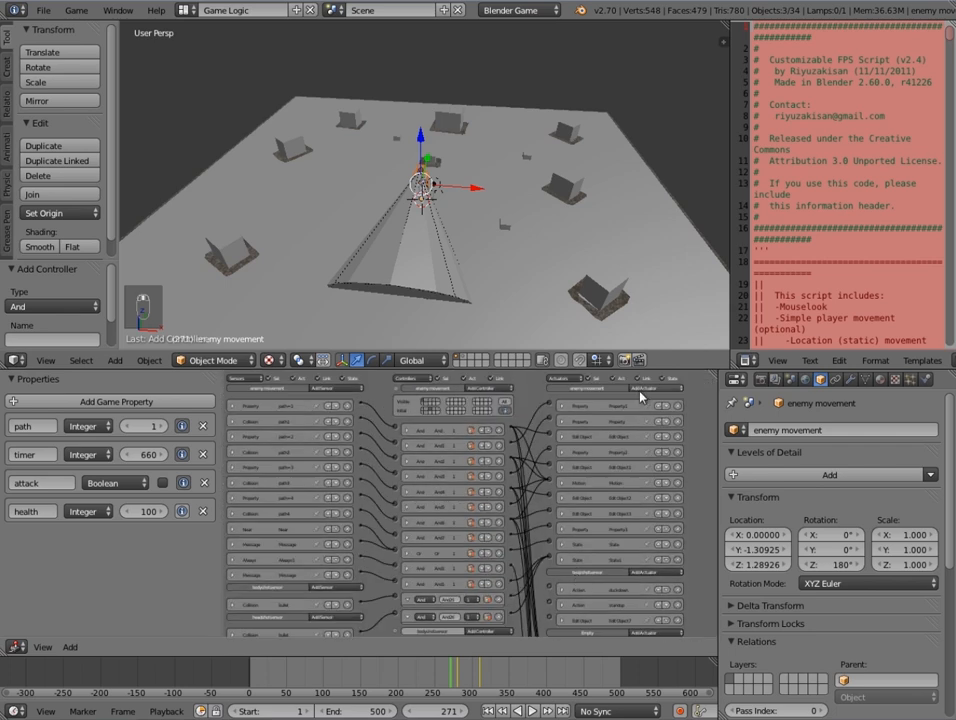
- Add a Property actuator to the enemy movement object and name it body
click(650, 389)
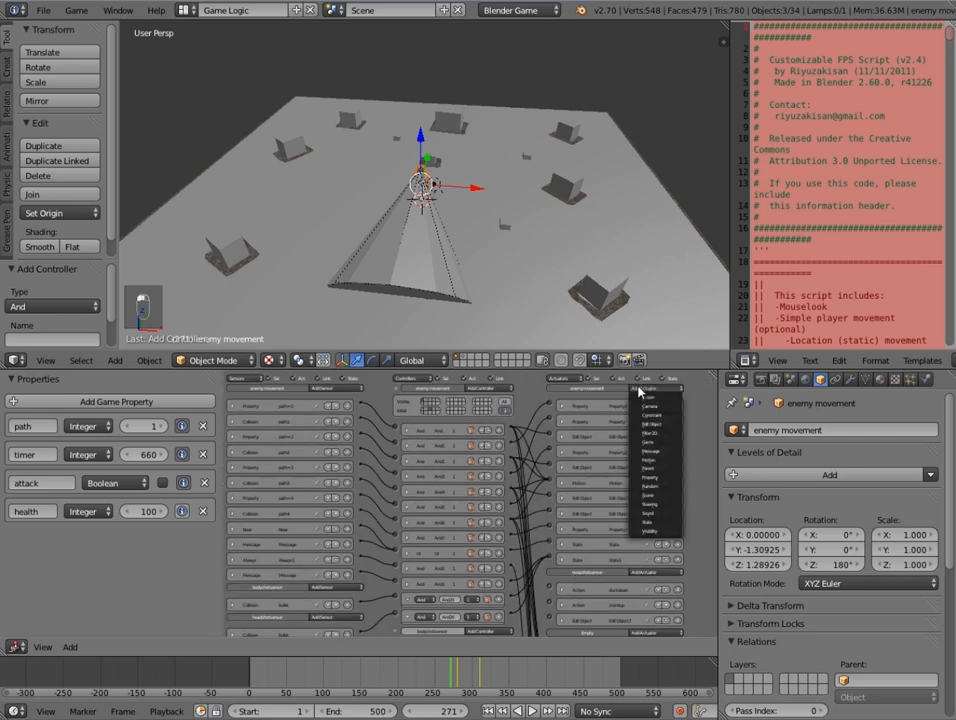
click(657, 479)
scroll(588, 527, down, 2)
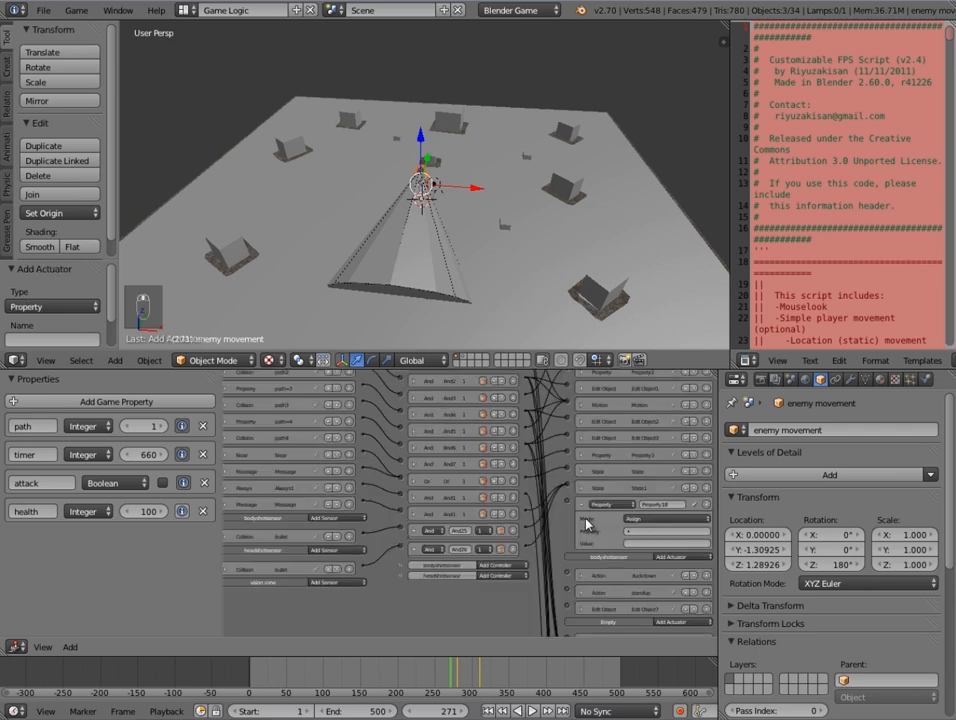
scroll(600, 543, up, 2)
click(660, 520)
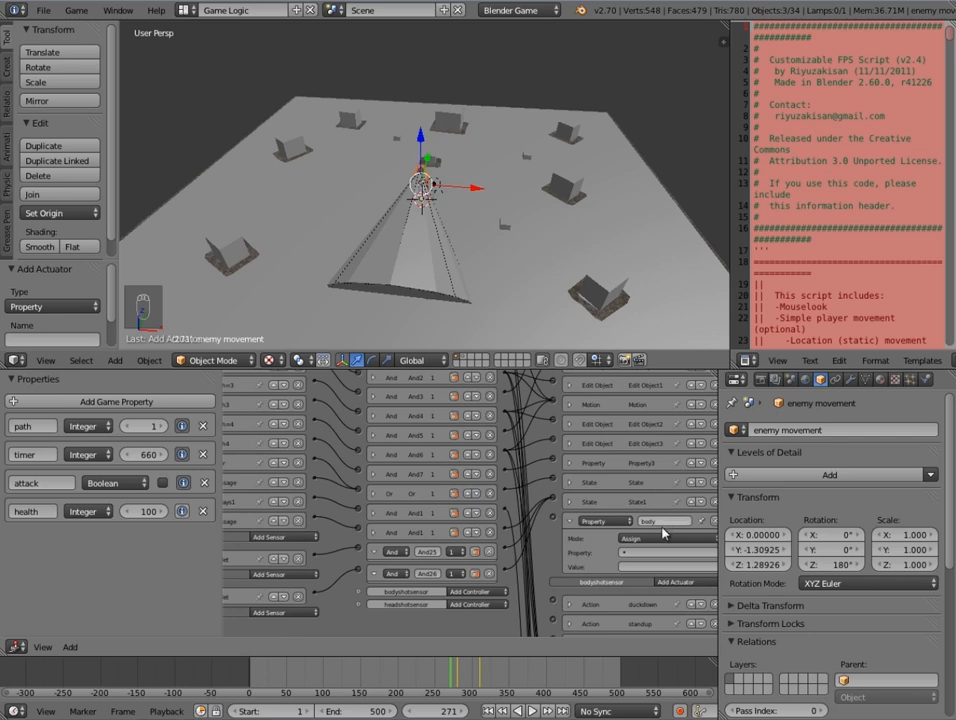
- Set the body actuator to Add mode on the health property with a value of -20
click(650, 540)
click(630, 513)
click(655, 552)
click(635, 577)
click(640, 567)
key(BackSpace)
key(Return)
- Link the first new And controller to the body actuator and collapse that actuator
scroll(592, 571, down, 1)
mouse_move(521, 558)
middle_down()
mouse_move(556, 558)
mouse_move(518, 564)
middle_up()
drag(509, 539, 545, 536)
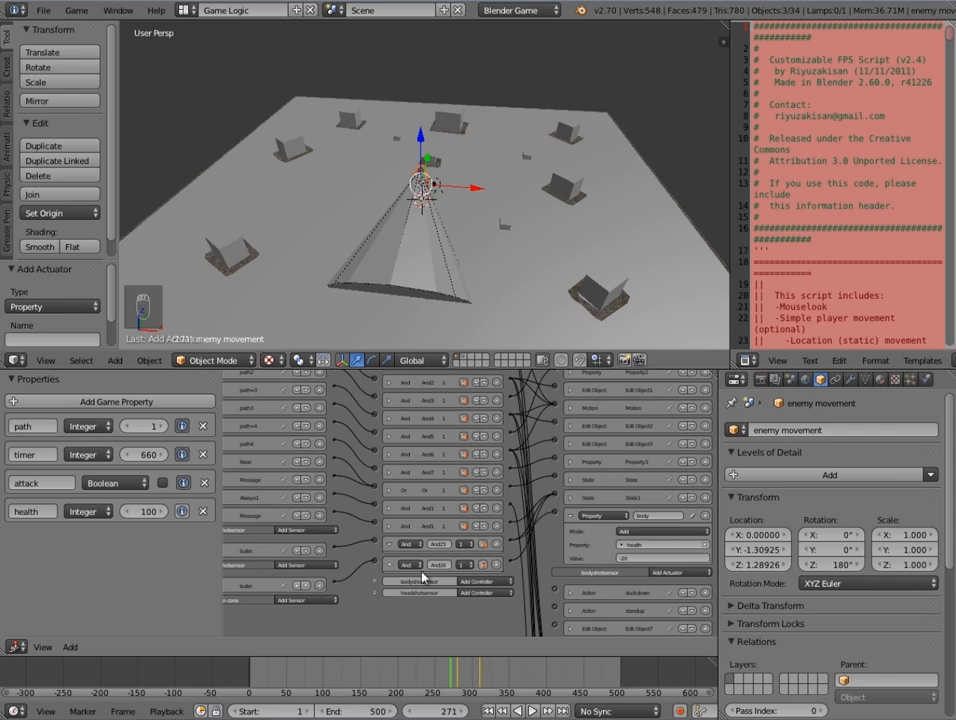
middle_drag(408, 574, 457, 564)
middle_drag(562, 529, 513, 536)
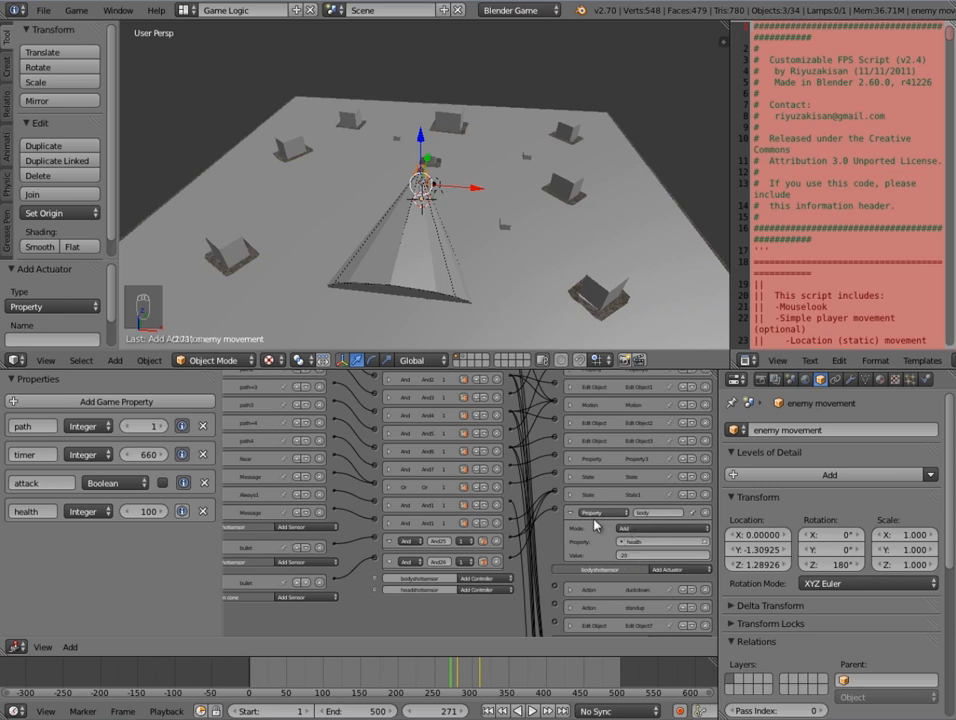
scroll(590, 492, down, 2)
scroll(594, 485, up, 3)
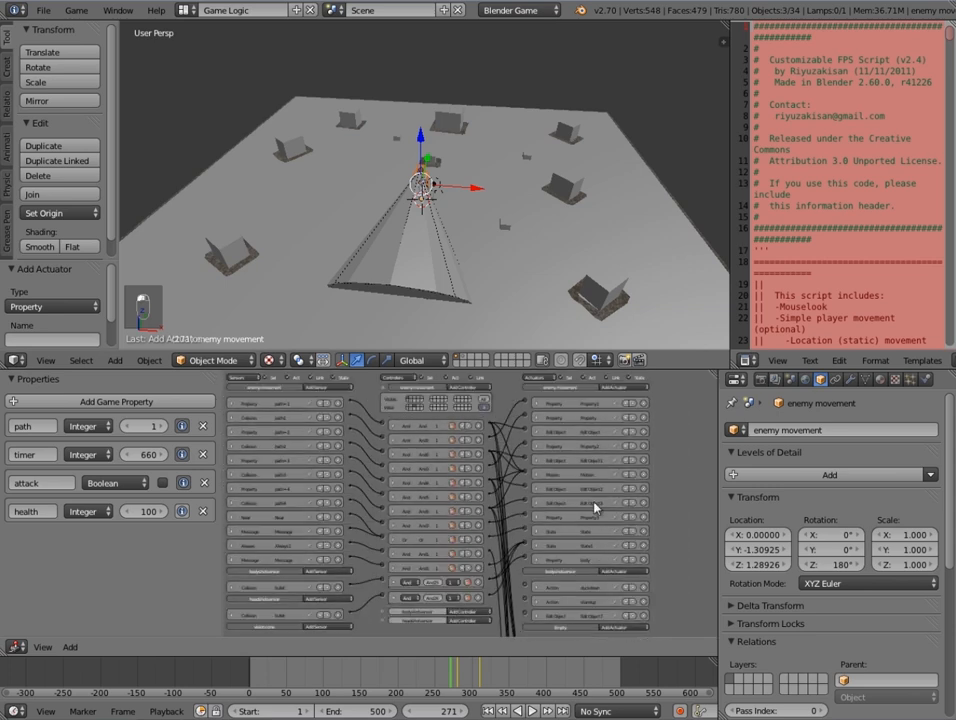
- Add a second Property actuator to the enemy movement object and name it head
click(609, 388)
click(621, 470)
scroll(577, 514, up, 4)
middle_drag(546, 480, 535, 370)
click(643, 491)
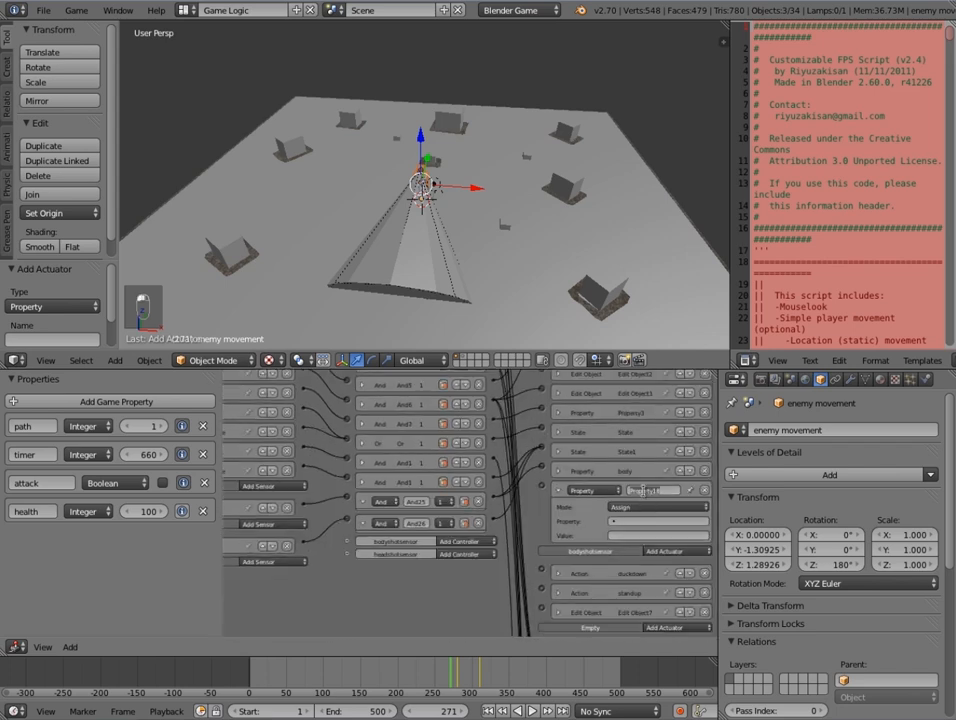
key(BackSpace)
- Set the head actuator to Add mode on the health property with a value of -50
click(640, 507)
click(632, 480)
click(628, 521)
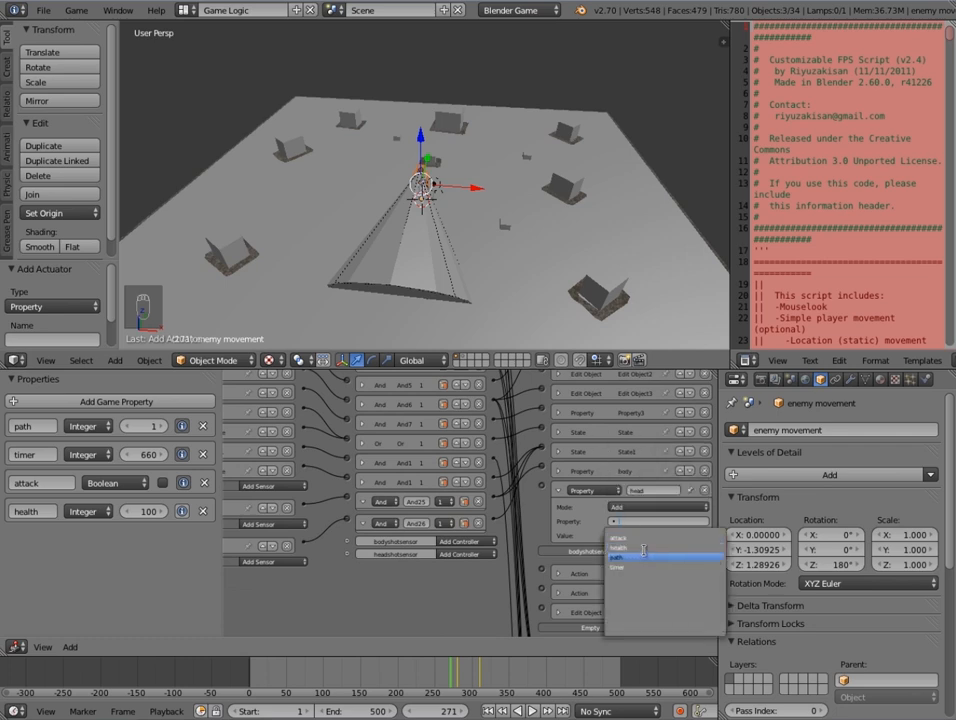
click(641, 547)
click(641, 534)
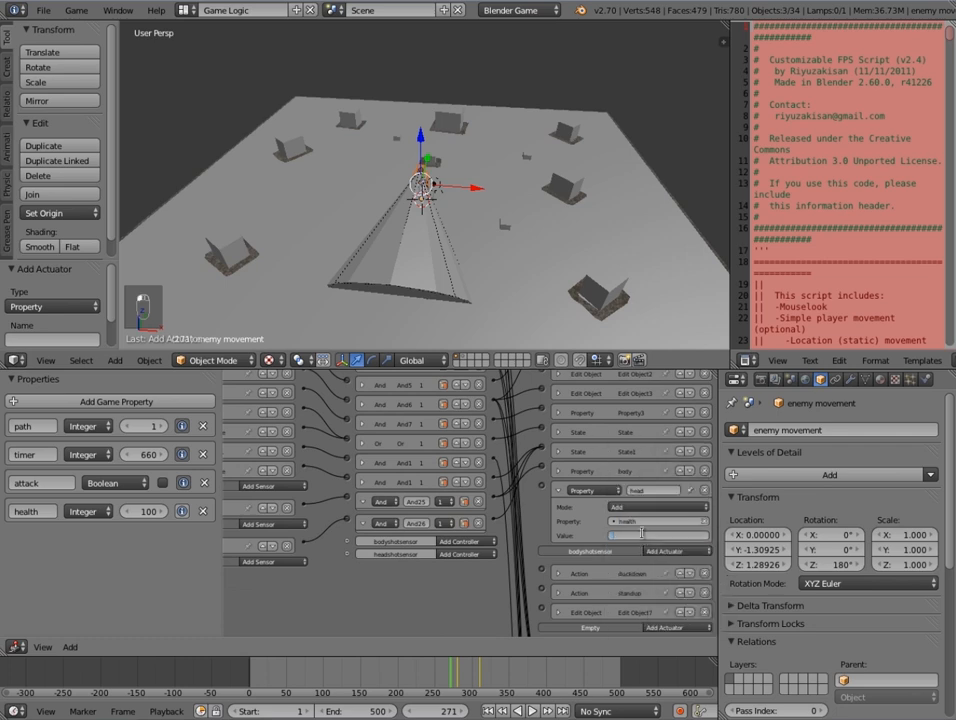
text(-50)
key(Return)
- Link the second new And controller to the head actuator and collapse that actuator
middle_drag(303, 165, 530, 235)
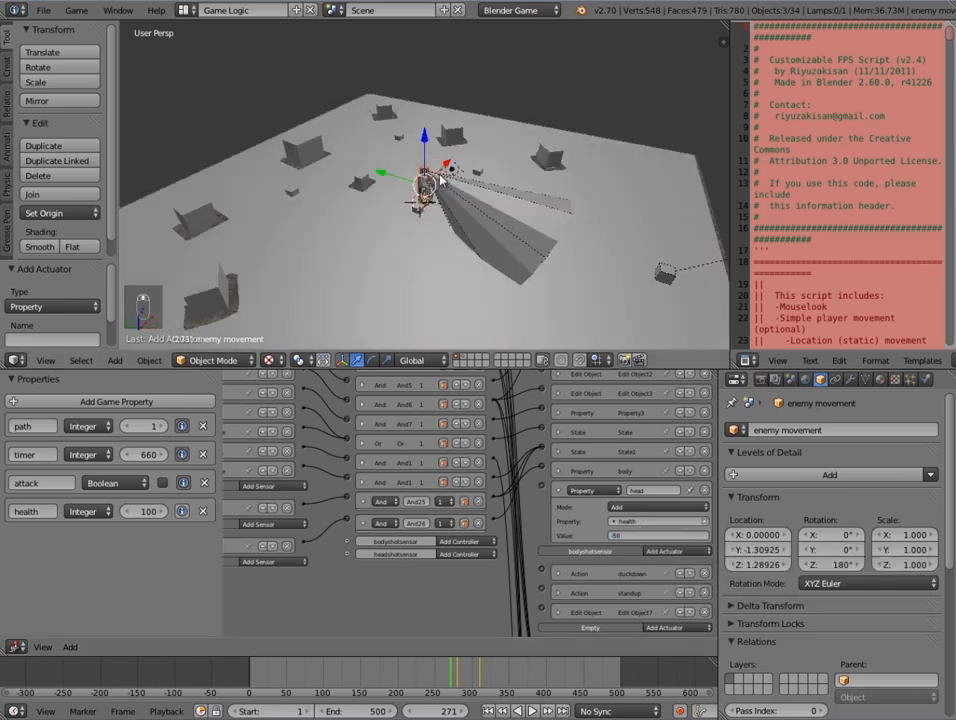
ctrl+scroll(519, 536, left, 2)
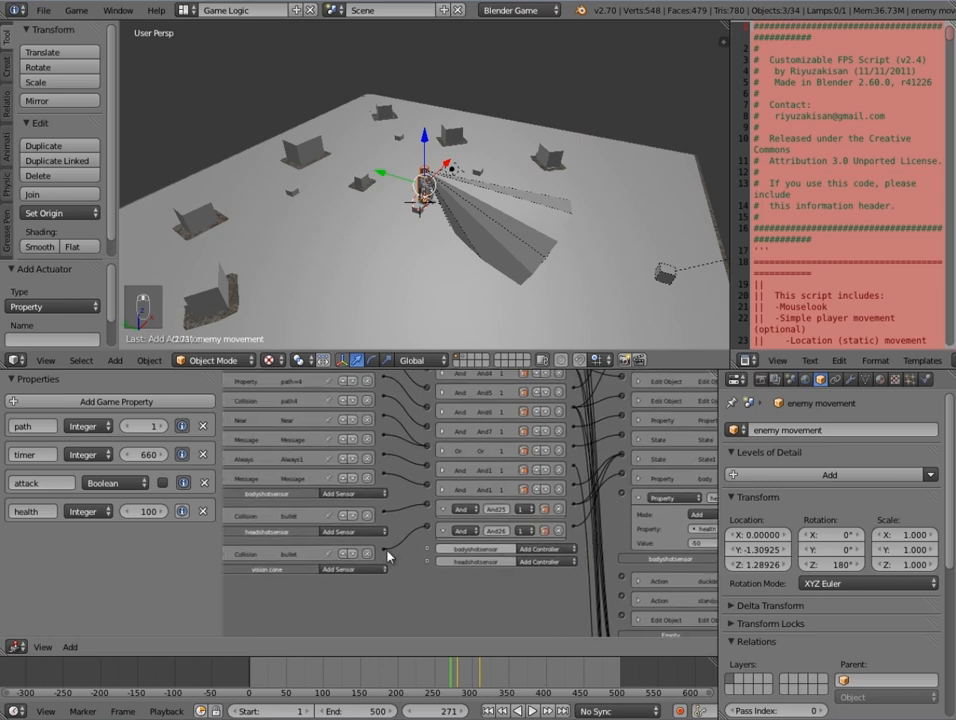
mouse_move(574, 530)
mouse_down()
mouse_move(643, 497)
mouse_move(622, 497)
mouse_up()
middle_drag(653, 502, 592, 499)
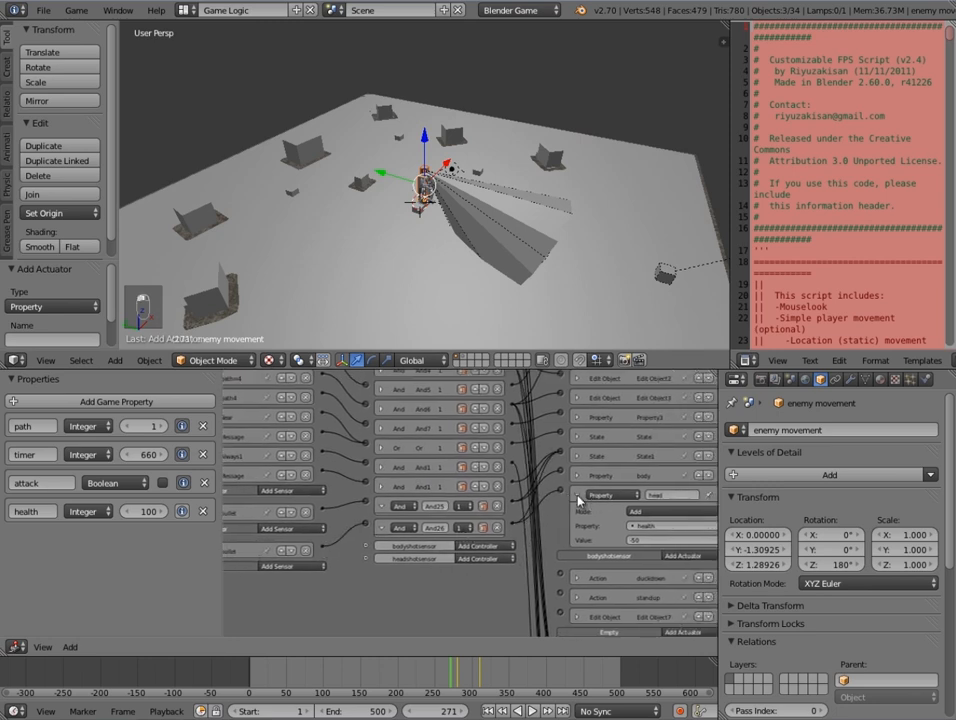
click(578, 495)
scroll(340, 558, down, 1)
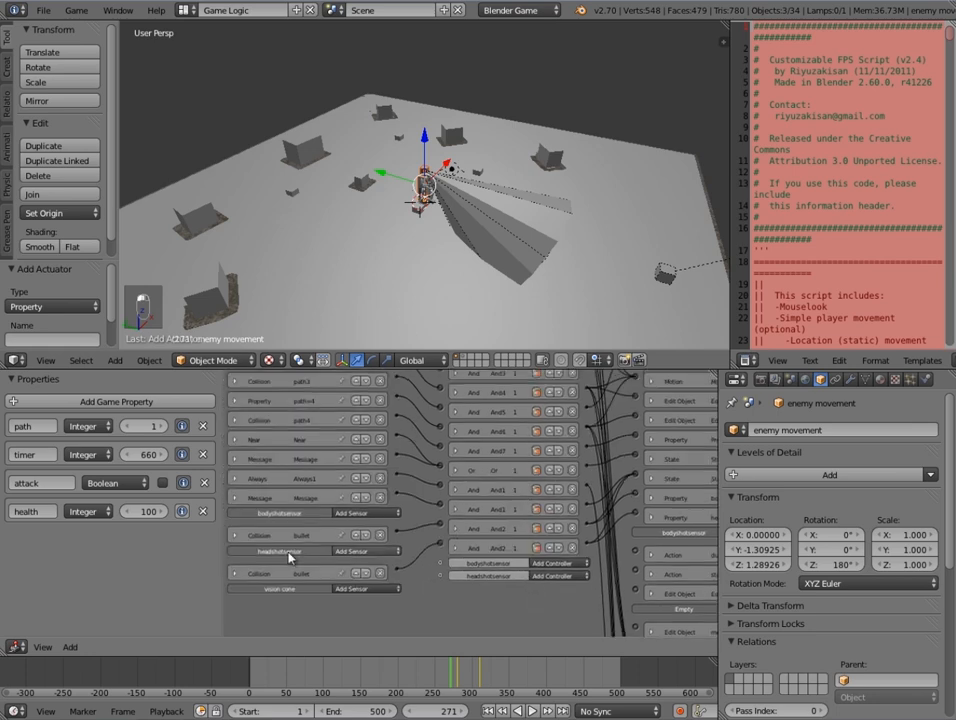
- Display state 2 of the enemy movement object
scroll(388, 490, down, 2)
scroll(384, 424, up, 2)
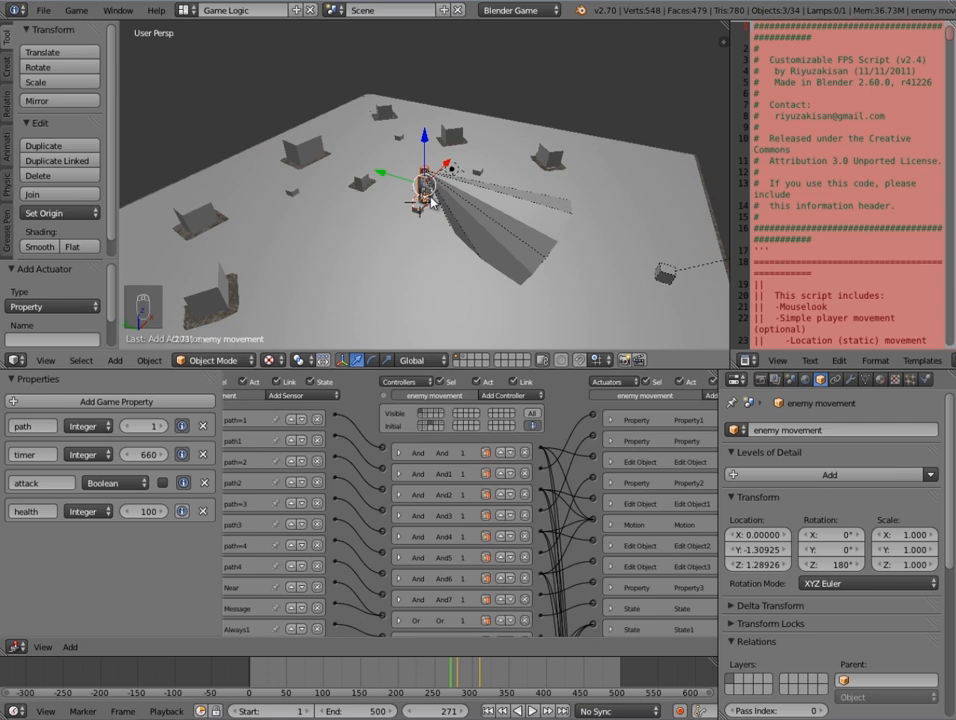
scroll(436, 205, up, 4)
middle_drag(402, 218, 452, 301)
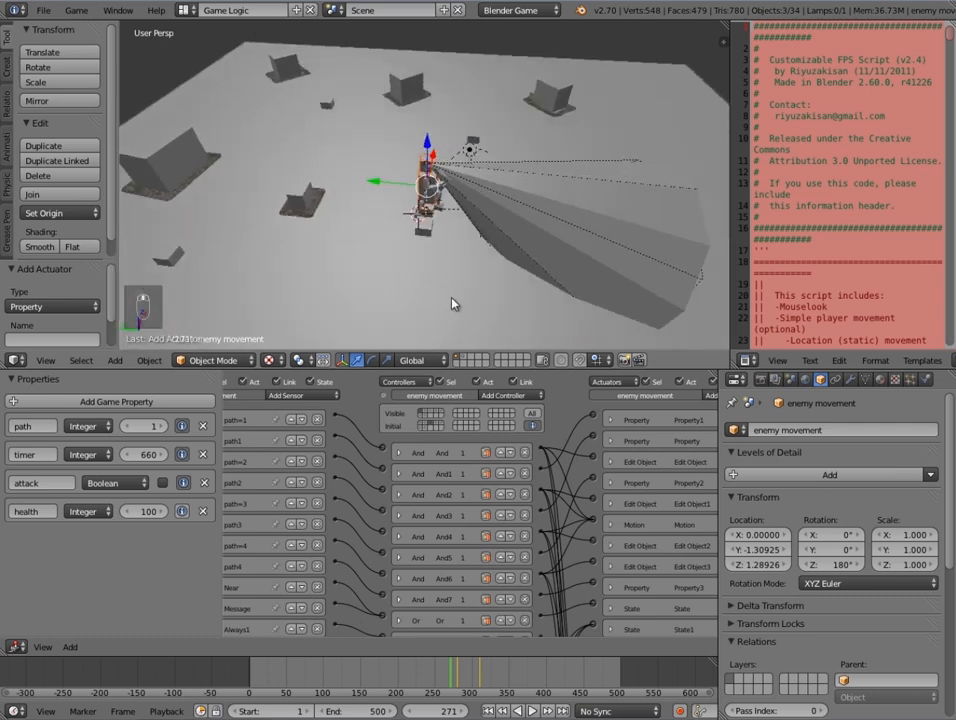
click(428, 416)
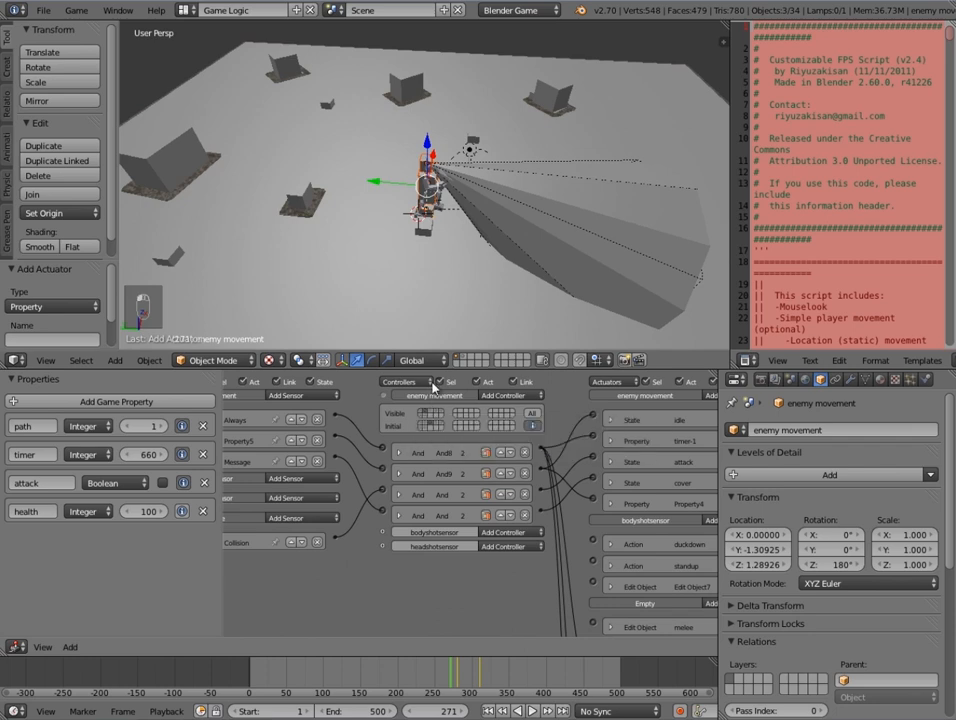
- Add a Collision sensor to both the bodyshotsensor and the headshotsensor
scroll(431, 271, up, 4)
scroll(303, 608, up, 1)
middle_drag(303, 608, 486, 605)
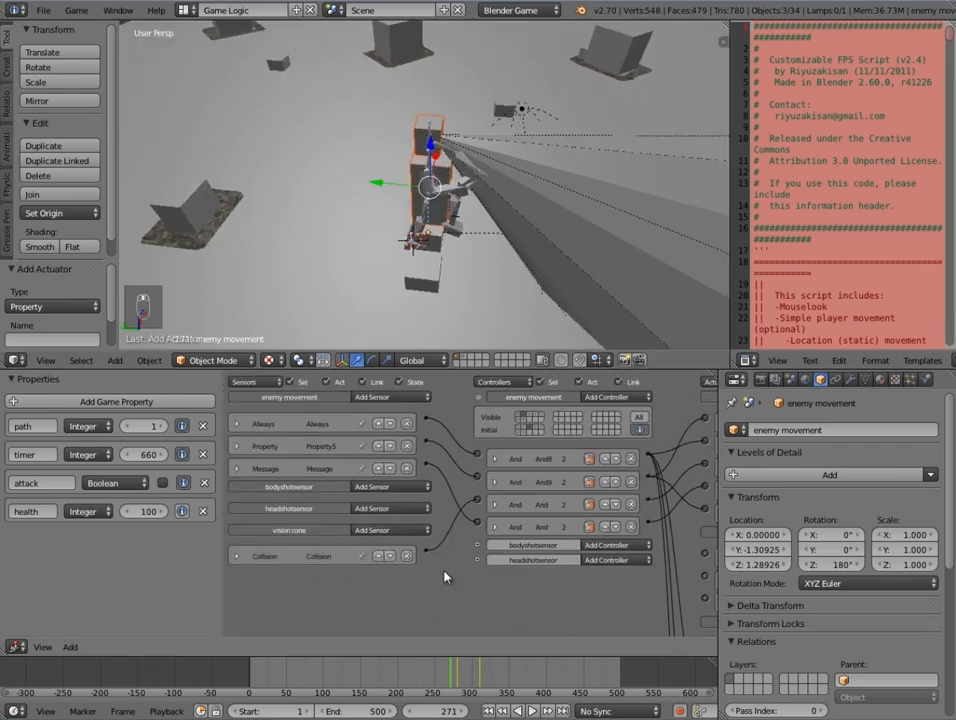
click(380, 487)
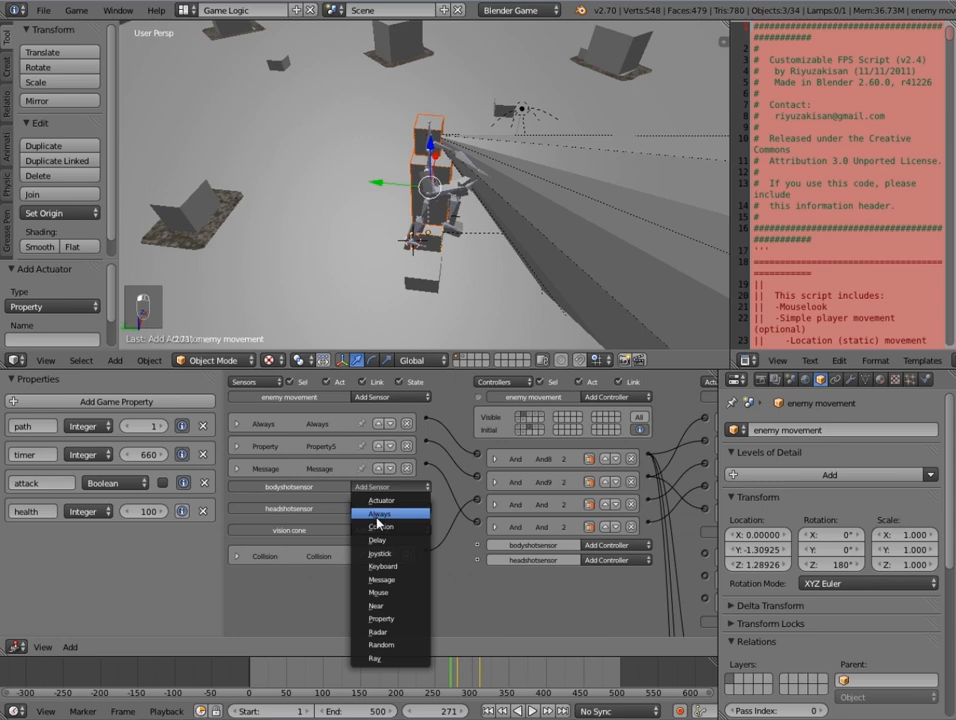
click(380, 527)
click(378, 570)
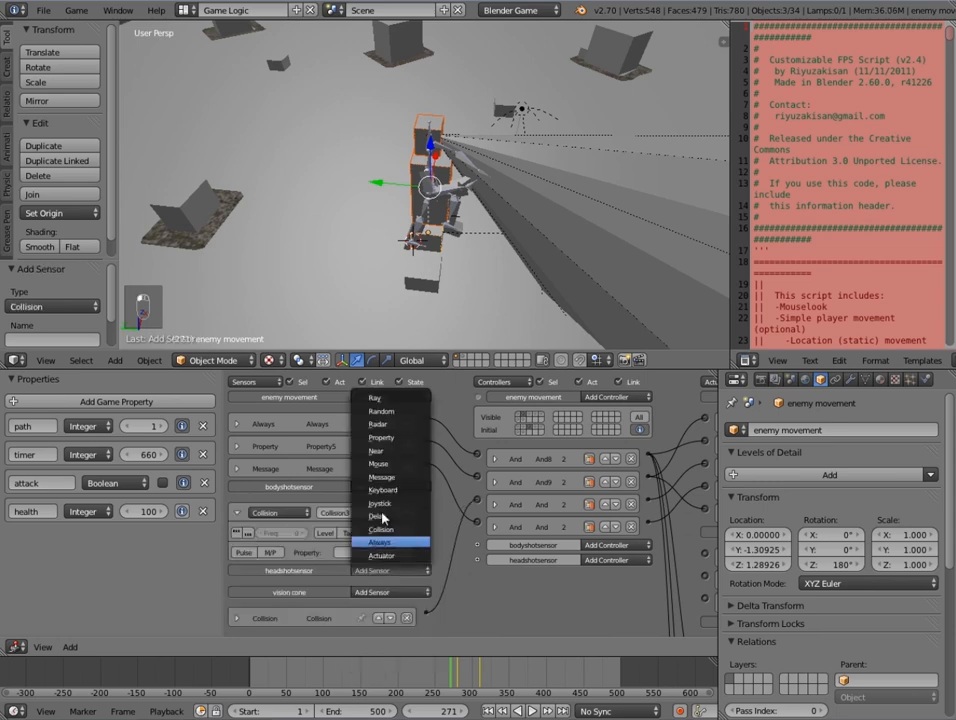
click(380, 528)
- Name both new collision sensors bullet, set their property to bullet and enable Tap
scroll(383, 457, down, 3)
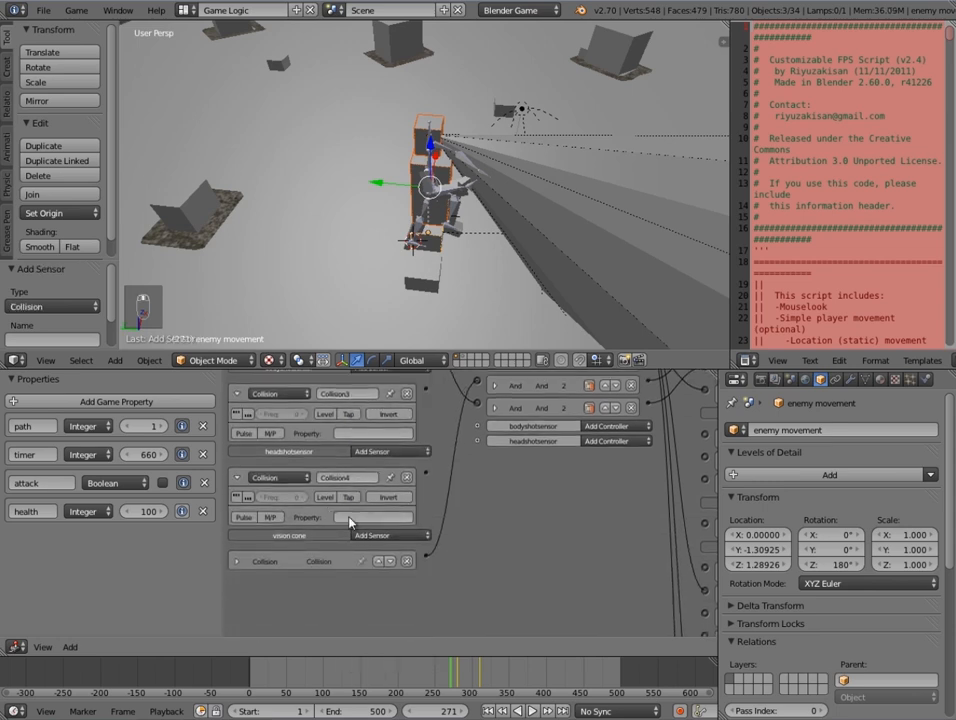
text(bullet)
key(Return)
click(335, 476)
text(bullet)
key(Return)
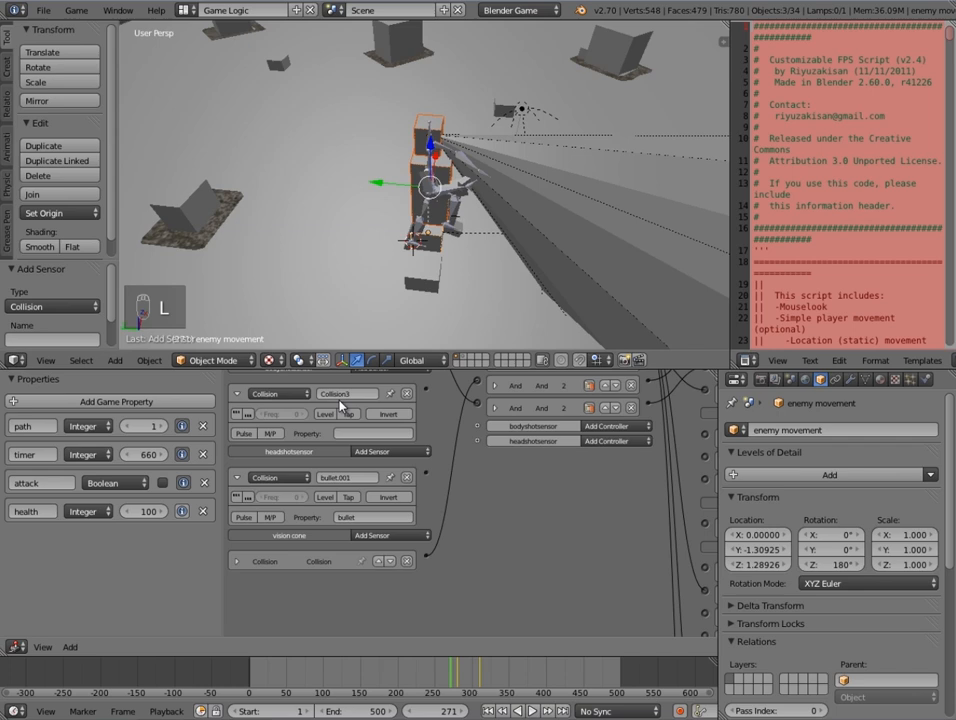
text(bullet)
key(Return)
click(352, 434)
text(bullet)
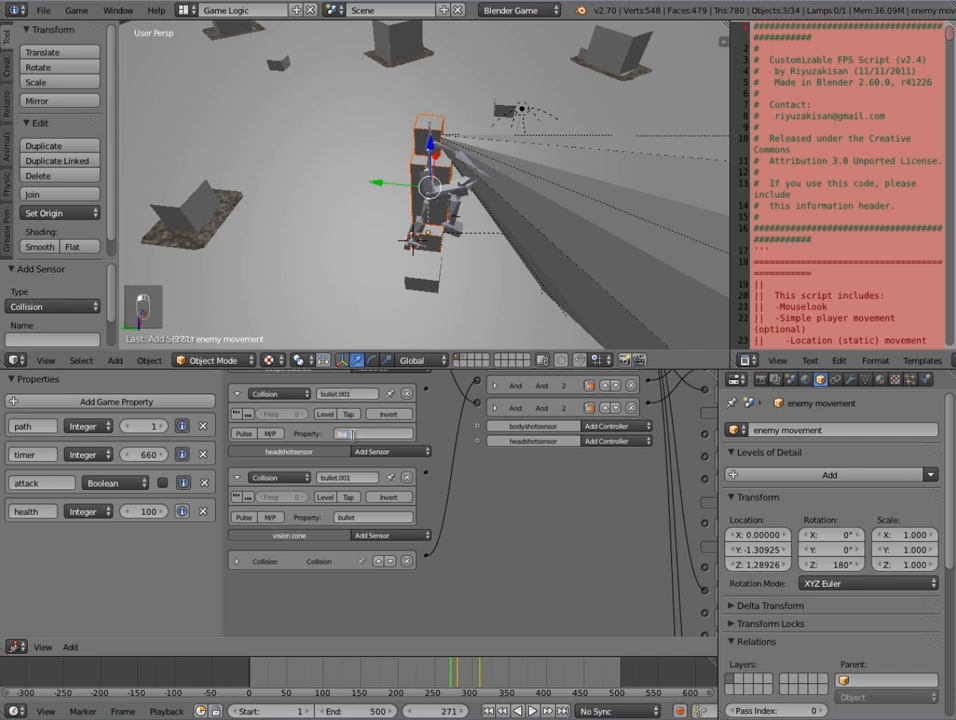
key(Return)
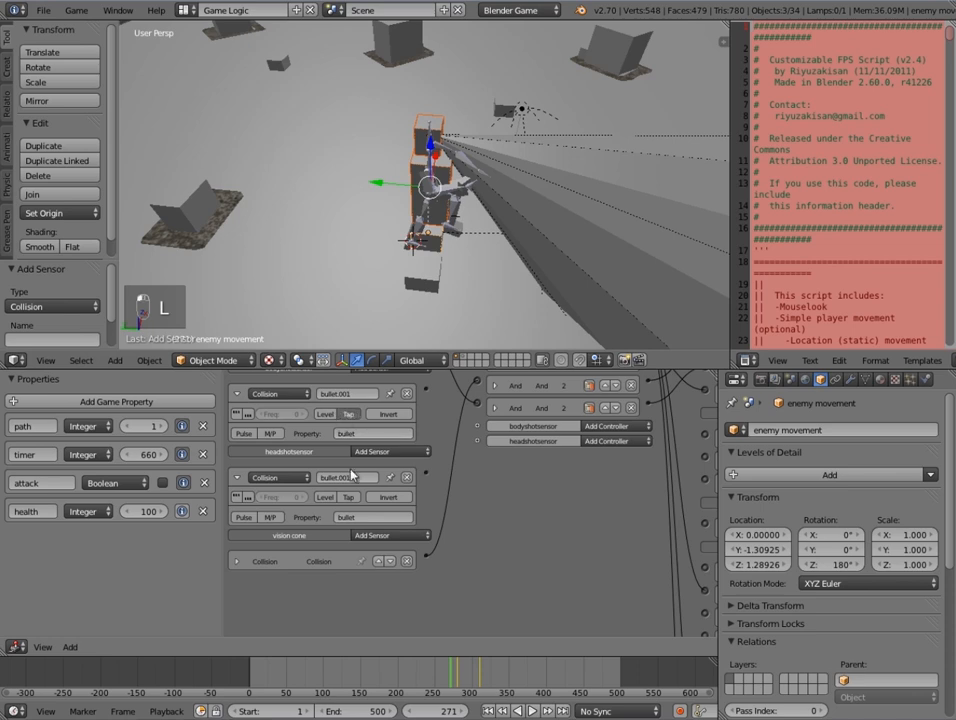
- Add two And controllers to the enemy movement object in state 2
scroll(422, 486, down, 2)
scroll(422, 486, up, 3)
click(494, 398)
click(494, 404)
click(493, 404)
click(549, 414)
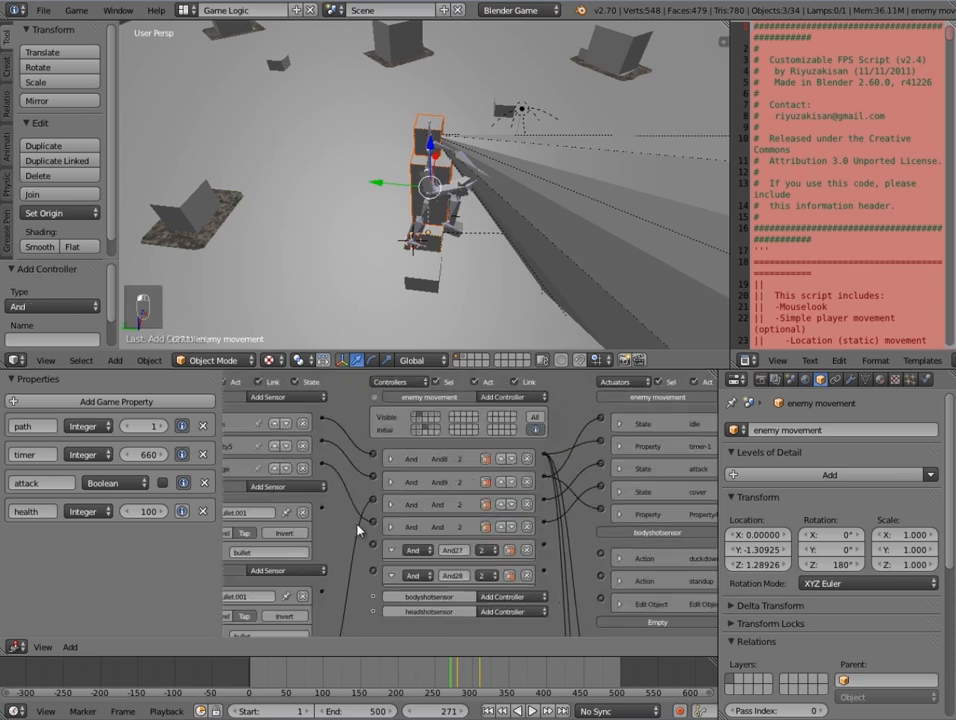
- Link the bodyshotsensor's bullet sensor to the first new state 2 And controller and the headshotsensor's to the second
middle_drag(358, 529, 387, 503)
drag(383, 432, 434, 465)
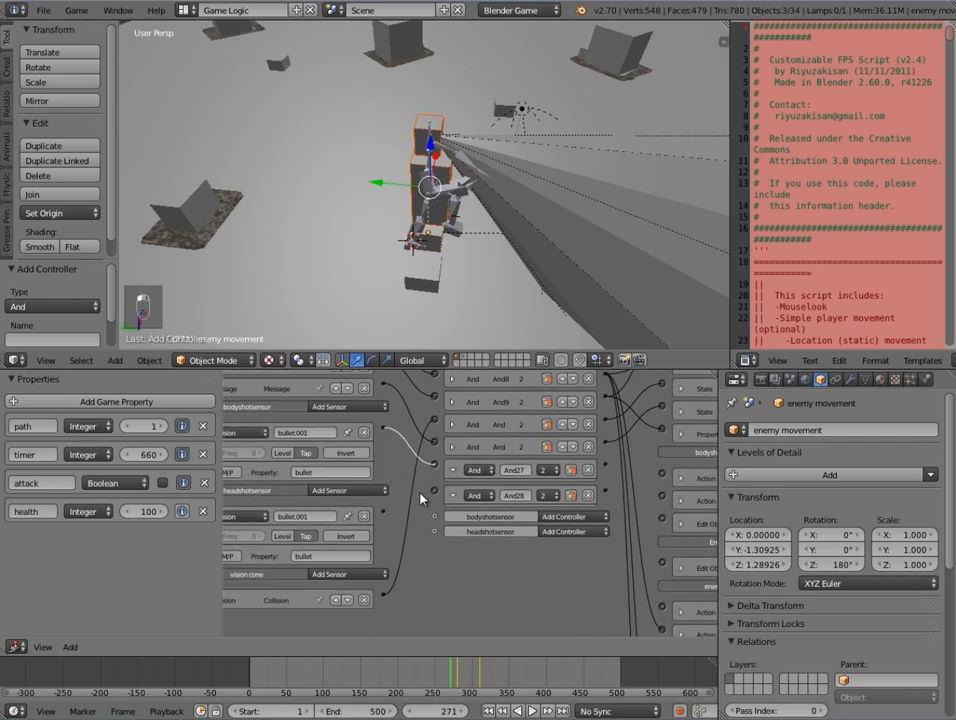
drag(383, 511, 435, 492)
- Expand the cover state actuator and link both new state 2 And controllers to it
middle_drag(525, 479, 375, 512)
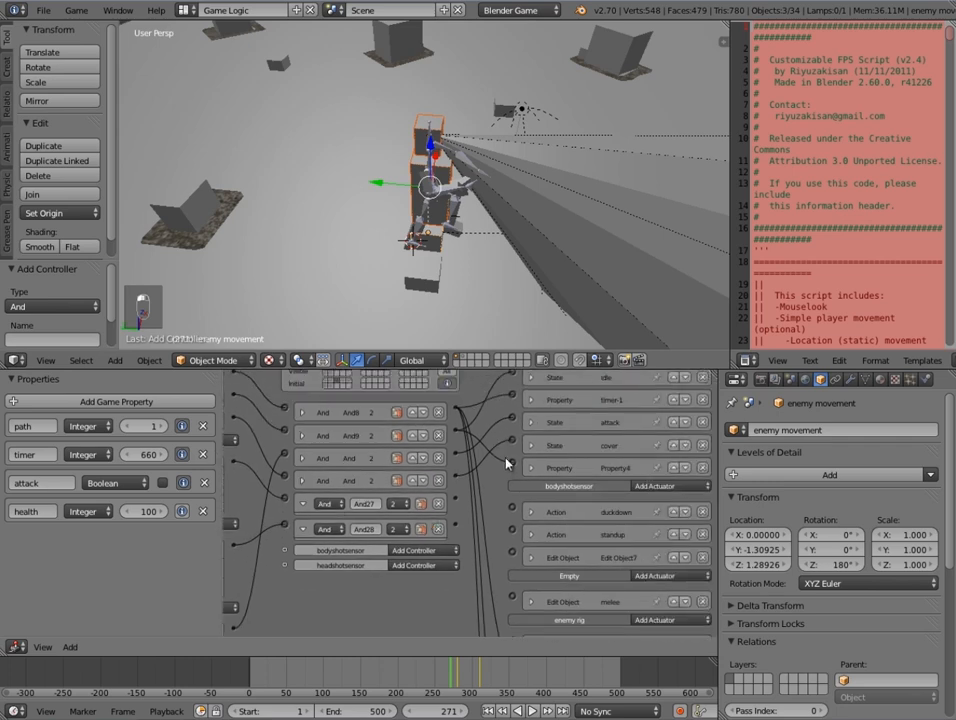
middle_drag(502, 452, 497, 493)
click(533, 491)
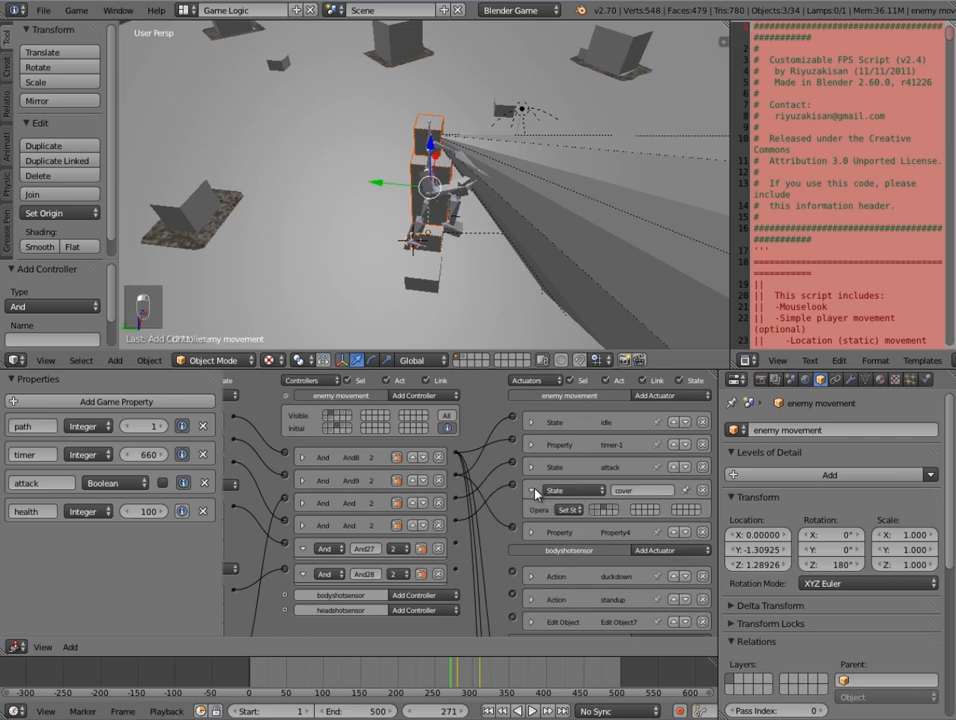
drag(462, 548, 512, 489)
- Add a Property actuator named body to the enemy movement object for state 2
click(658, 397)
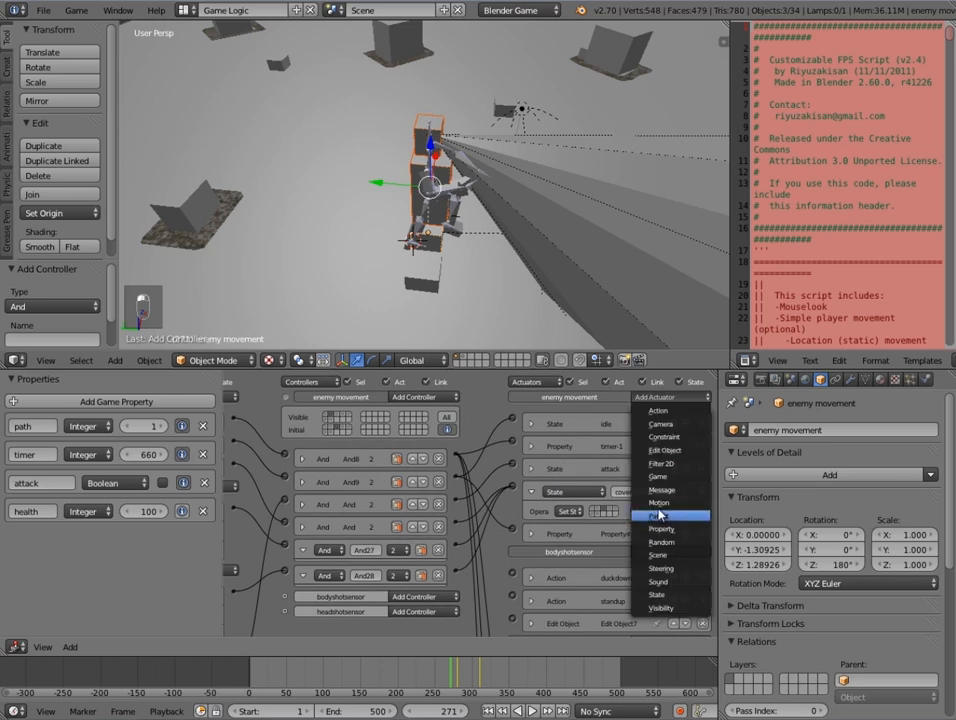
click(661, 528)
text(body)
- Set the new state 2 body actuator to Add mode on the health property with a value of -20
scroll(637, 483, up, 1)
click(606, 515)
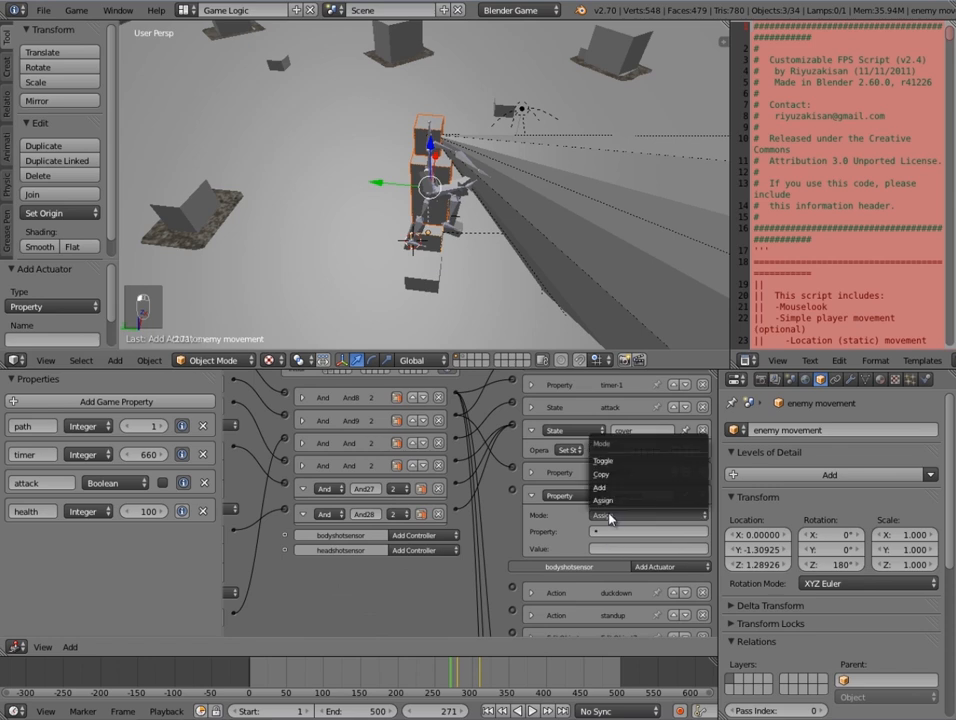
click(606, 497)
click(612, 534)
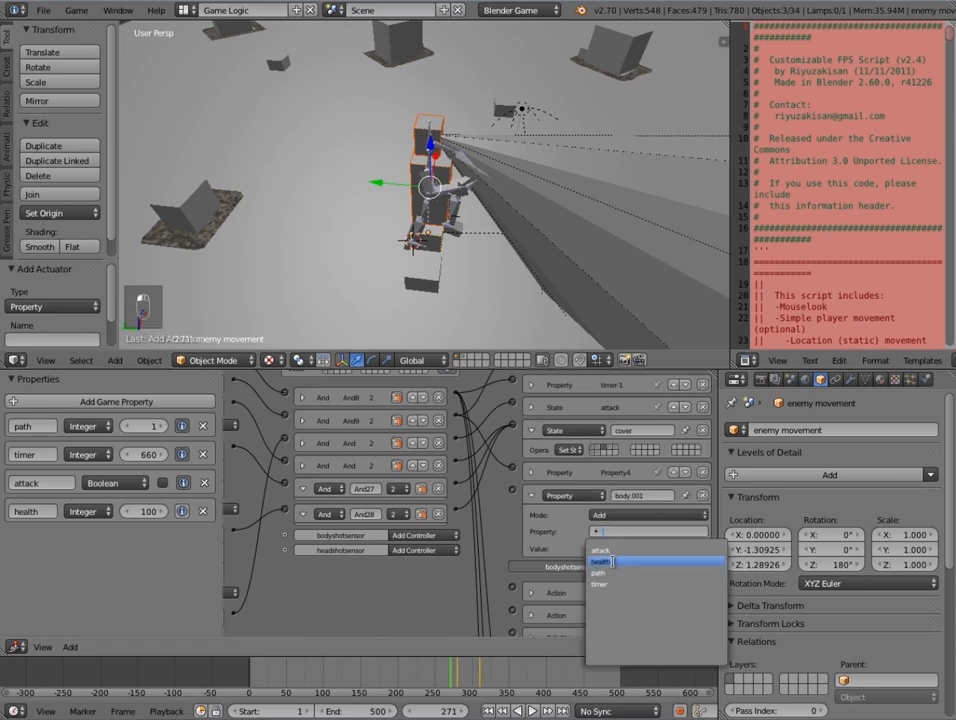
click(615, 560)
click(621, 547)
text(-20)
key(Return)
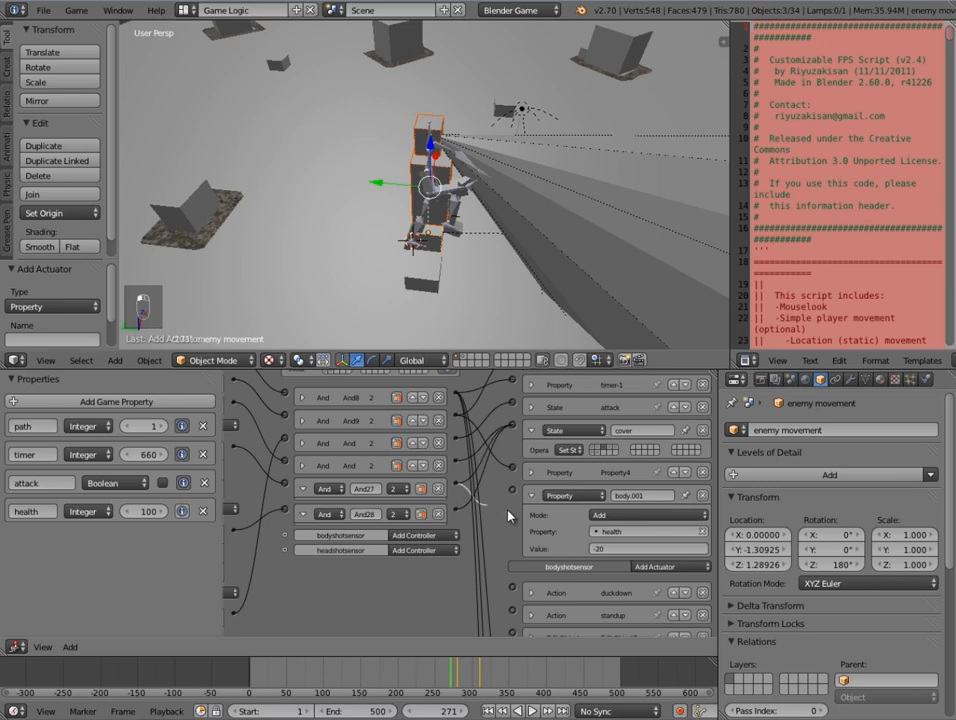
- Link the first new state 2 And controller to the new body actuator and collapse that actuator
middle_drag(487, 507, 488, 556)
click(531, 544)
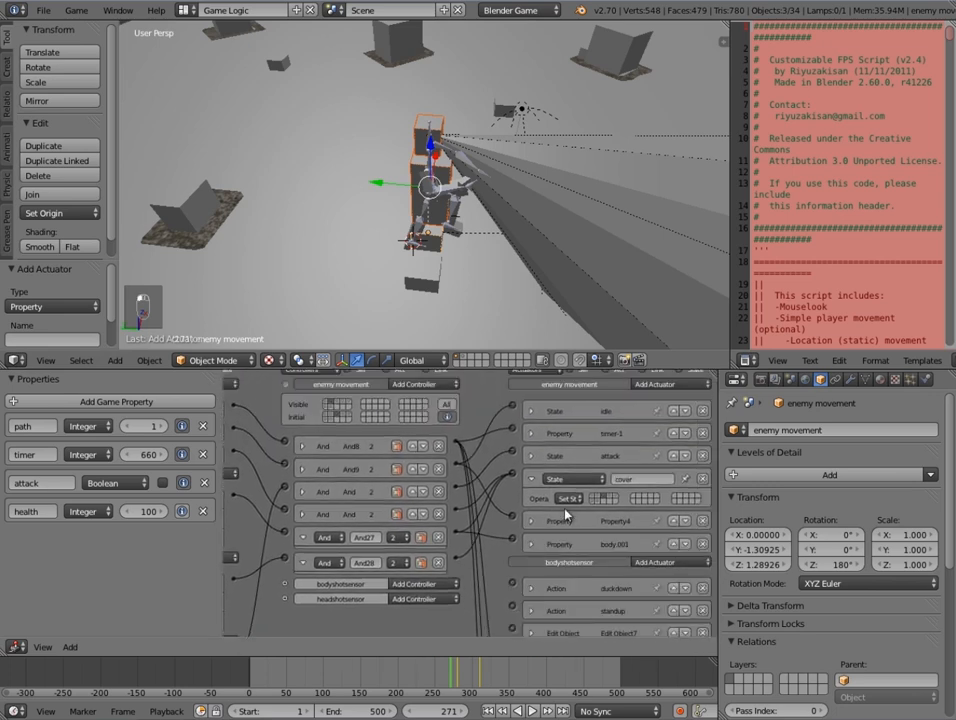
- Add a Property actuator named headshot to the enemy movement object for state 2 and link the second new And controller to it
click(668, 384)
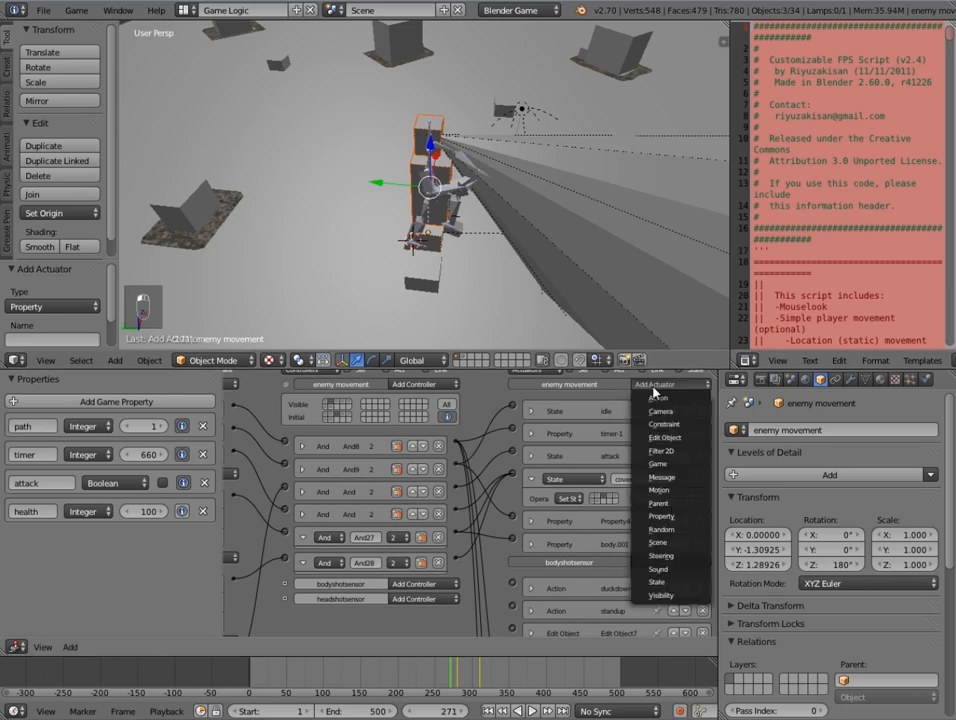
click(661, 516)
scroll(507, 497, down, 3)
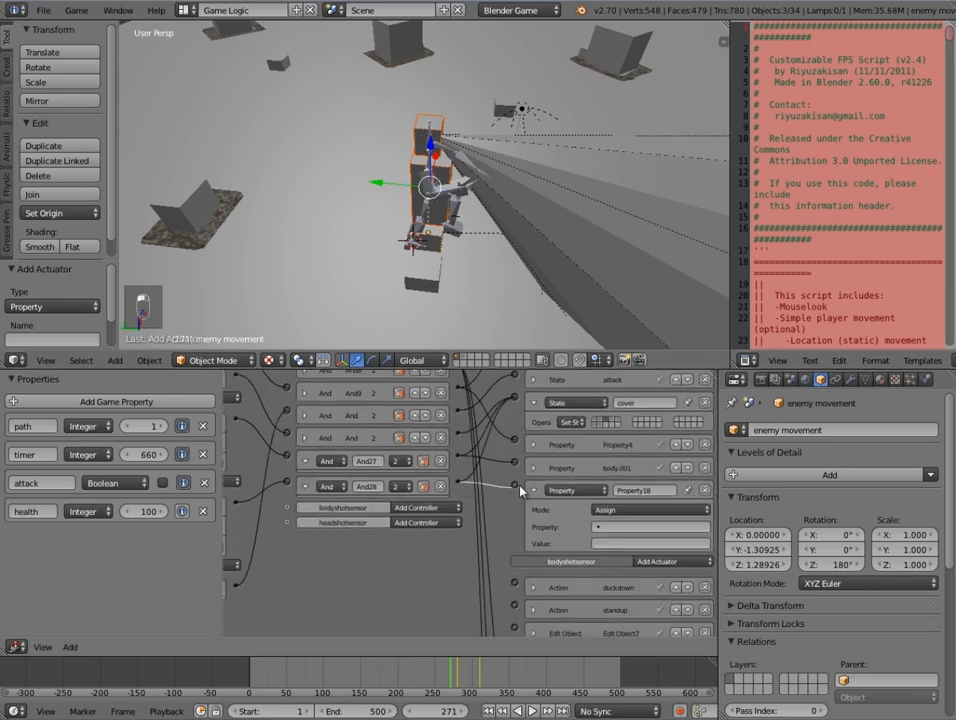
click(630, 491)
text(hea)
- Set the state 2 headshot actuator to Add mode on the health property, enter its value and collapse it
click(632, 510)
click(625, 497)
click(627, 528)
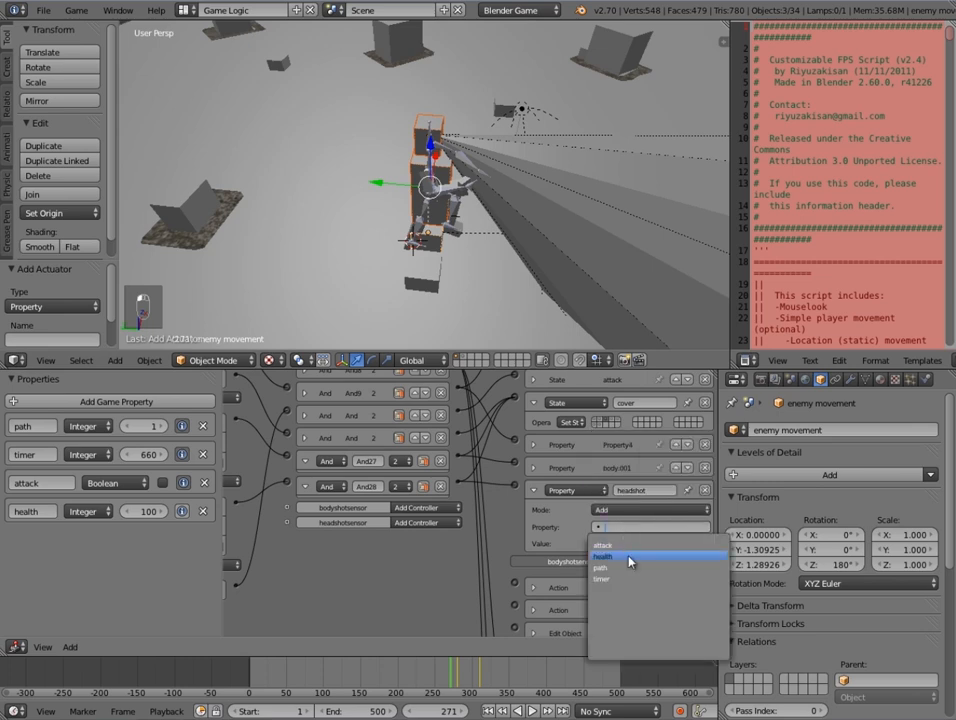
click(629, 560)
click(628, 543)
key(Return)
click(534, 491)
- Collapse the two new state 2 And controllers and the bullet collision sensors of bodyshotsensor and headshotsensor
middle_drag(473, 558, 654, 585)
click(488, 489)
click(486, 511)
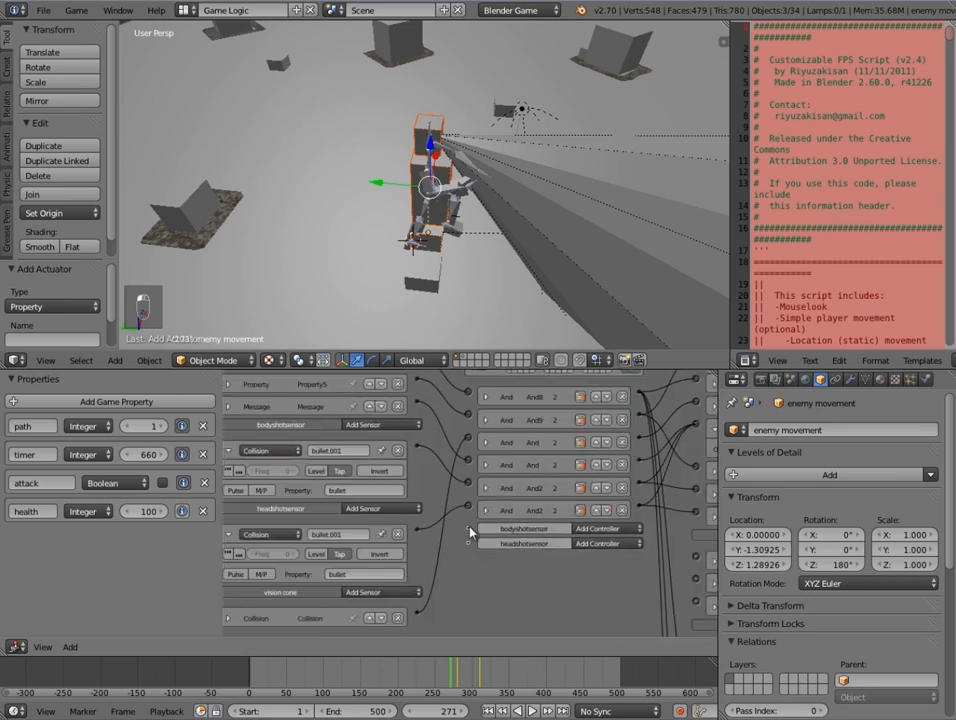
middle_drag(470, 530, 478, 532)
click(237, 453)
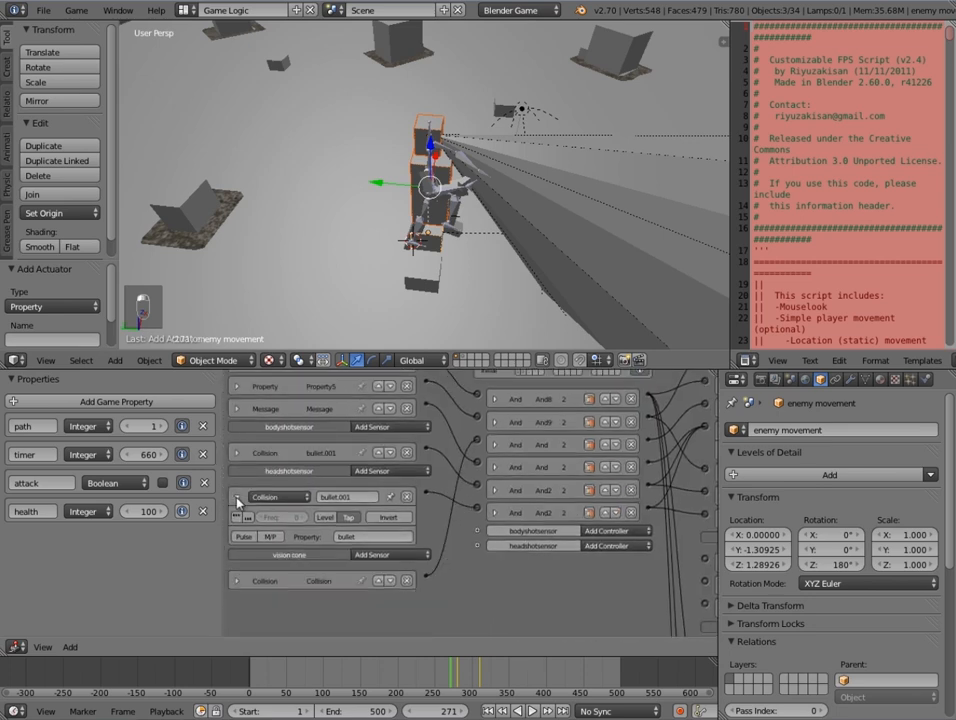
click(237, 498)
- Display the logic of state 3 for the enemy movement object and collapse its near sensor
middle_drag(399, 518, 434, 568)
click(425, 418)
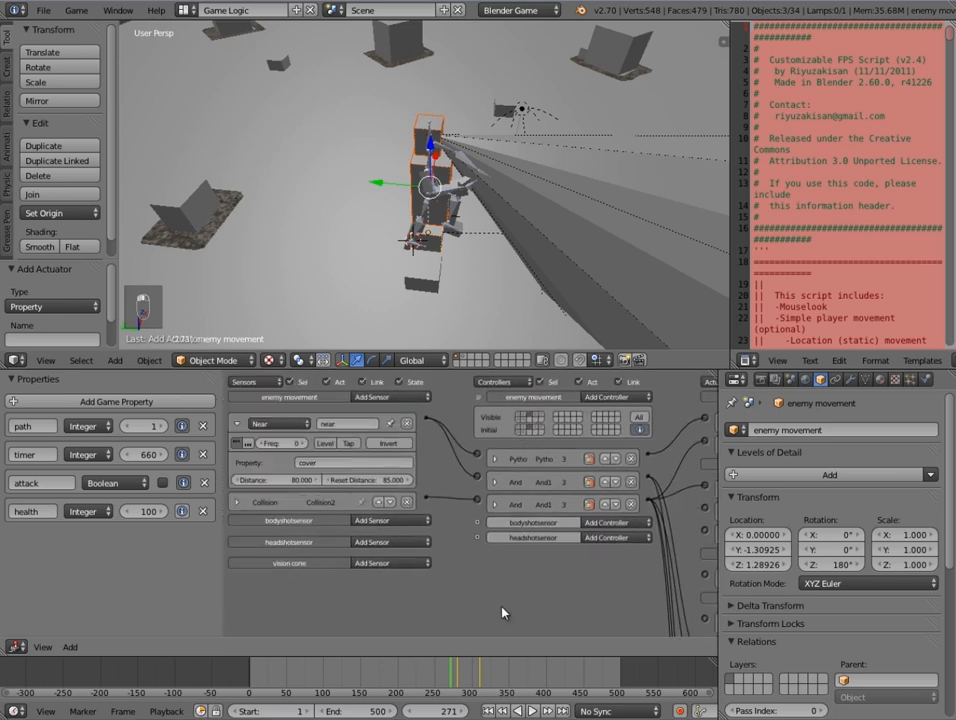
click(237, 423)
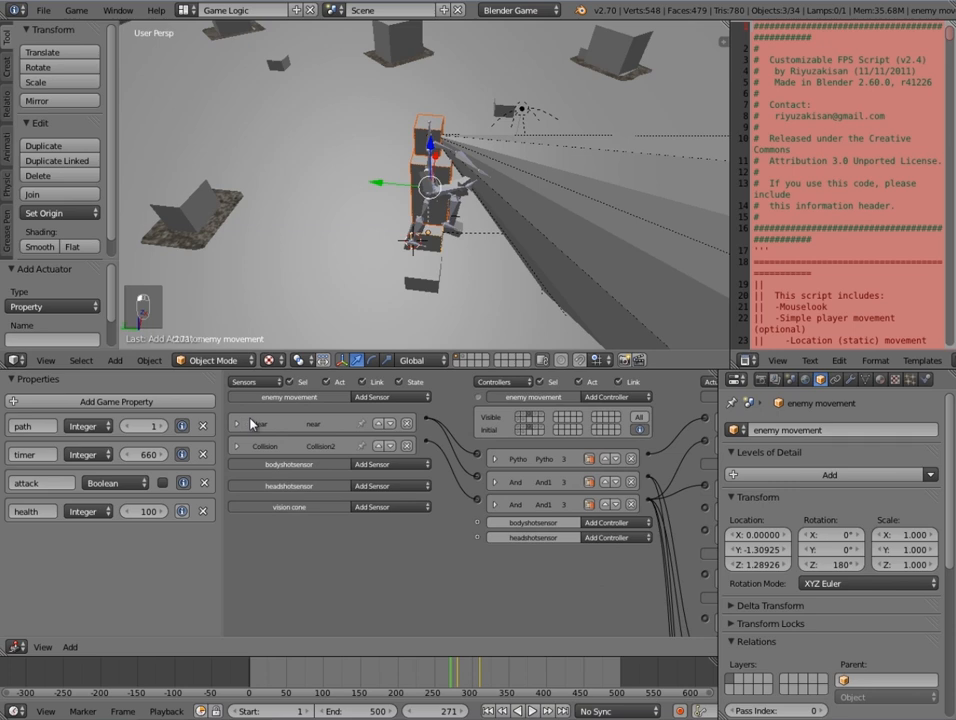
click(370, 398)
click(395, 430)
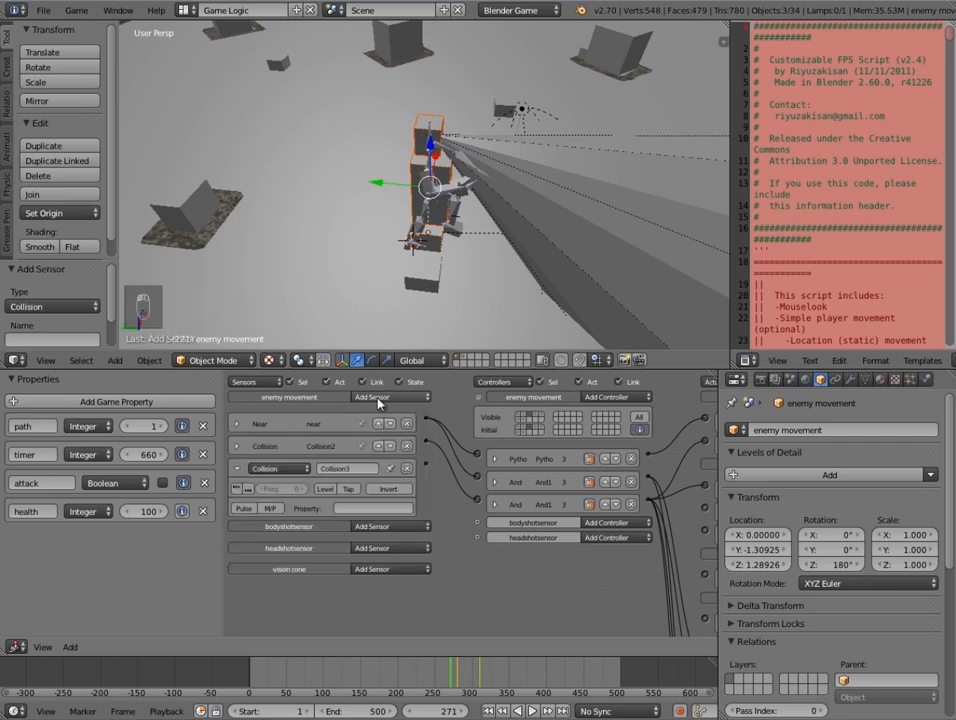
click(406, 468)
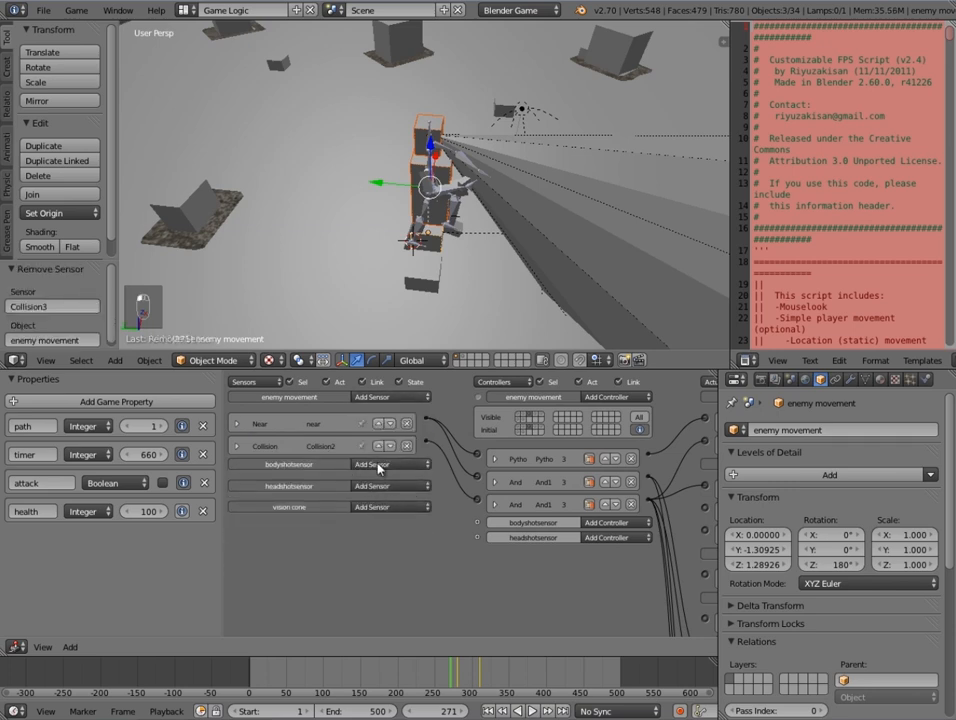
- Add one Collision sensor to bodyshotsensor and one to headshotsensor for state 3
click(378, 465)
click(389, 505)
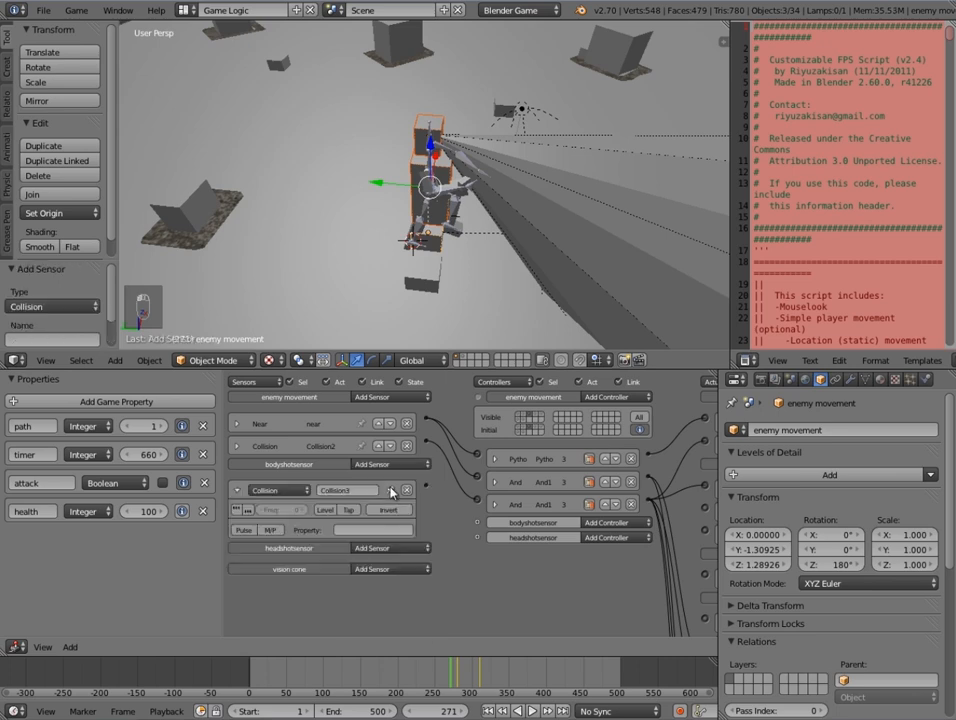
click(382, 548)
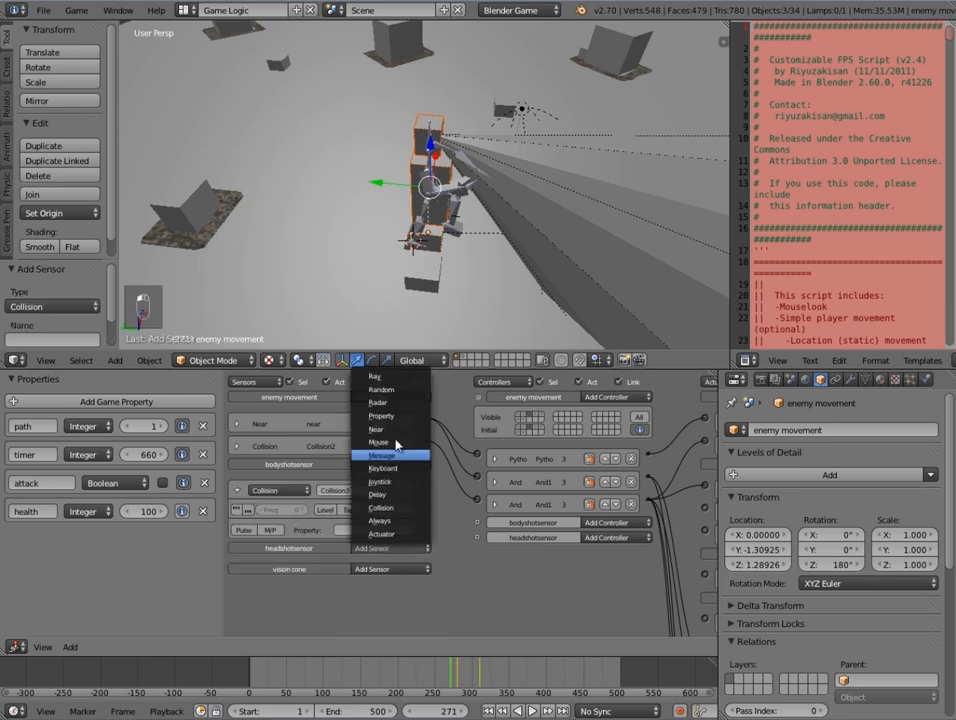
click(385, 507)
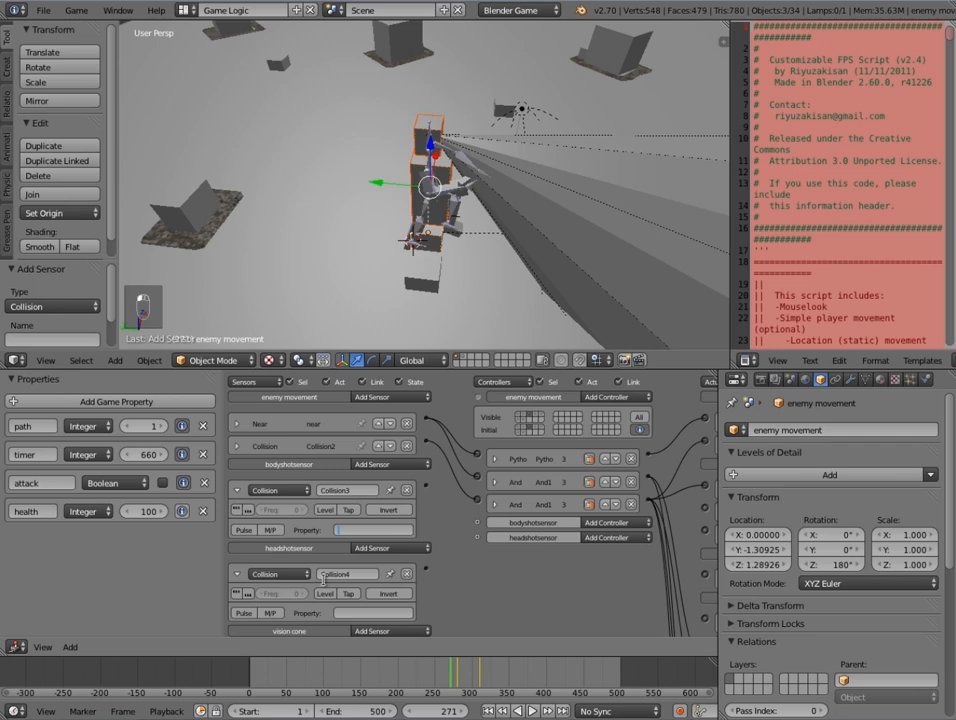
- Set the property of both new state 3 Collision sensors to bullet
text(let)
key(Return)
click(343, 613)
text(bullet)
key(Return)
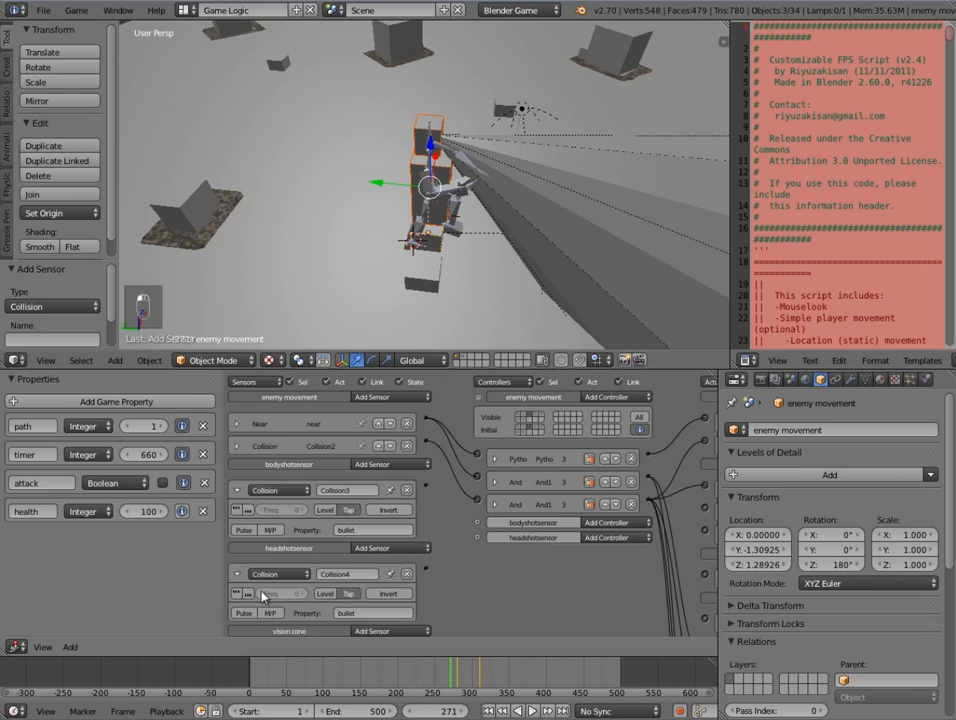
- Add two And controllers to the enemy movement object in state 3 and link each new bullet collision sensor to one
middle_drag(588, 482, 472, 479)
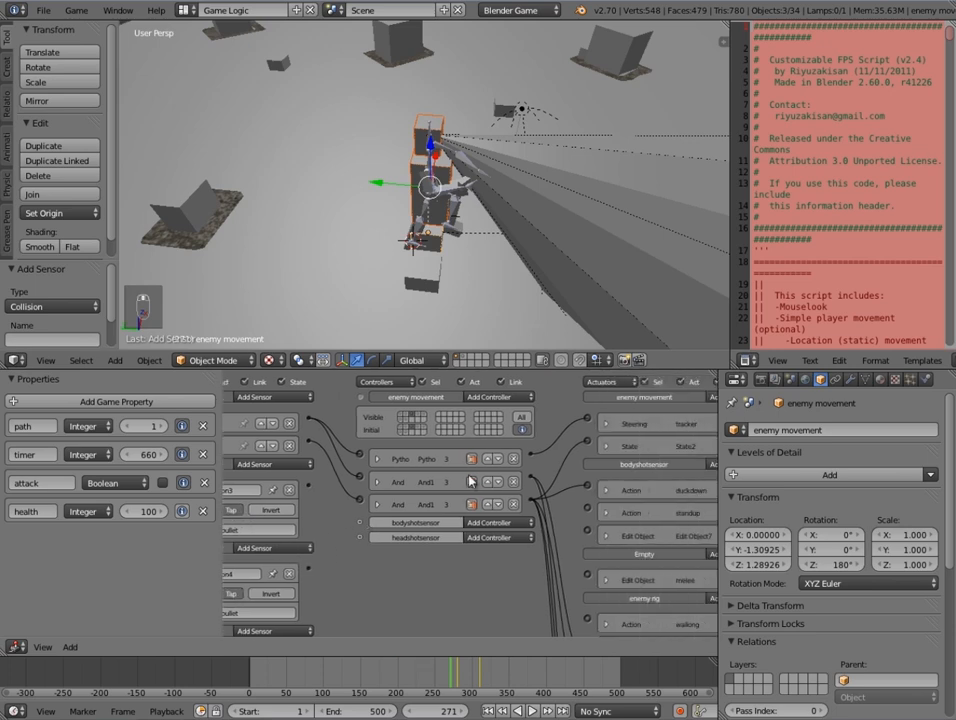
click(477, 398)
click(477, 398)
click(477, 398)
click(477, 398)
drag(308, 486, 360, 521)
drag(309, 568, 366, 550)
- Check the State2 actuator's settings and add a Property actuator to the enemy movement object for state 3
middle_drag(679, 456, 604, 450)
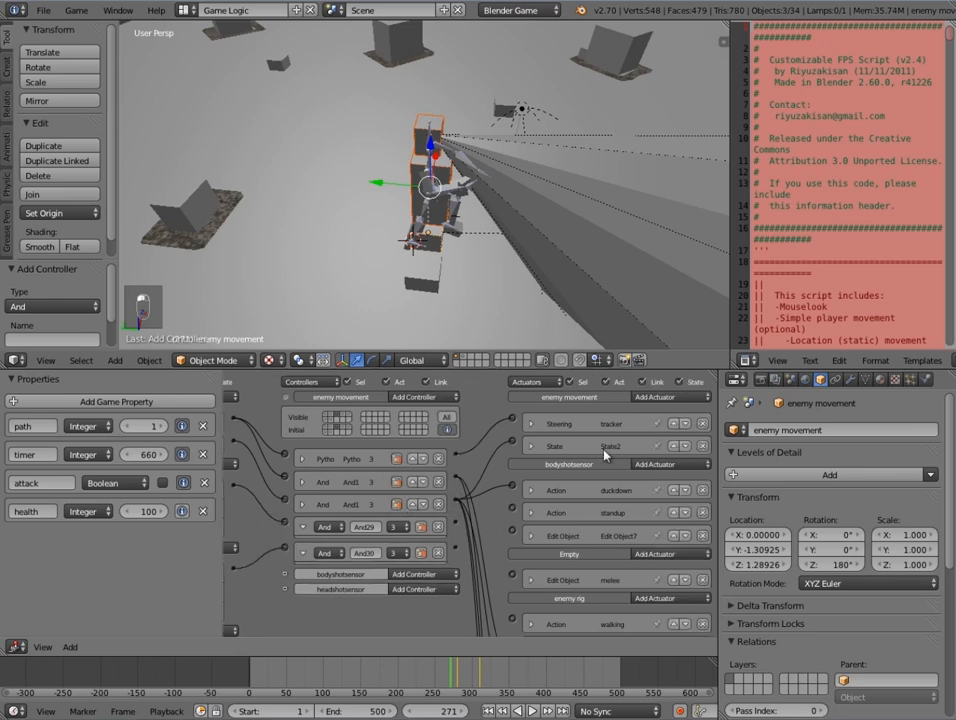
click(532, 446)
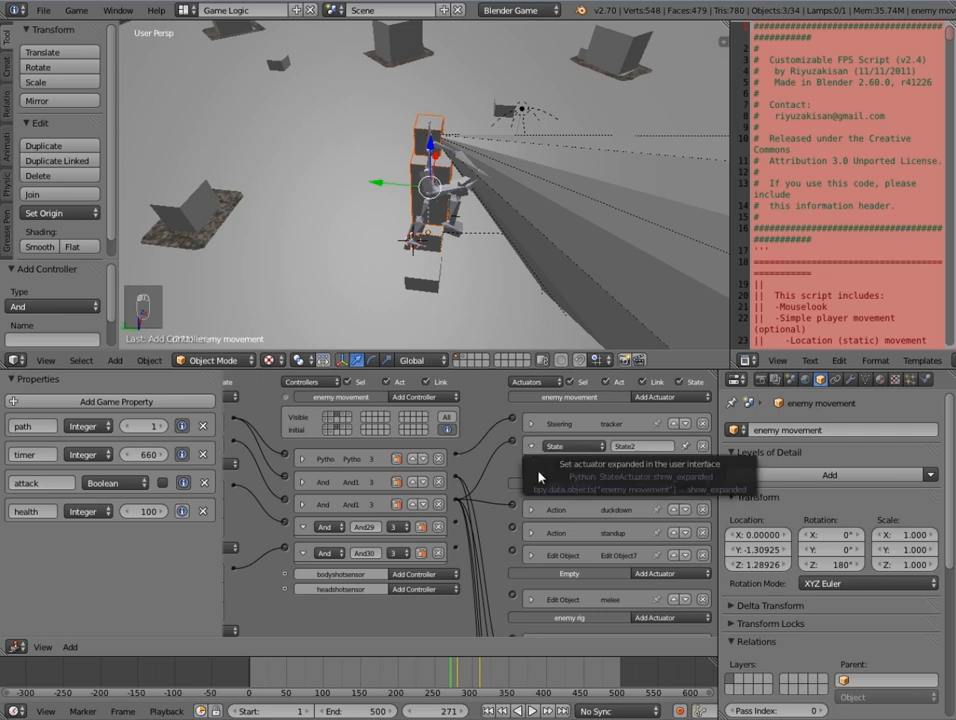
click(532, 446)
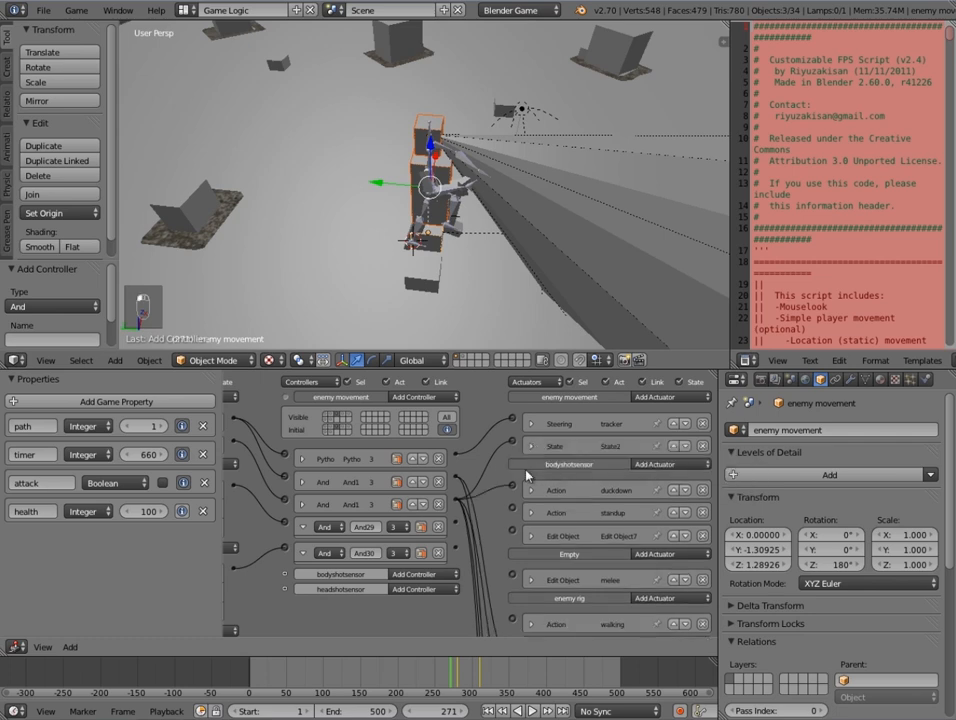
click(655, 397)
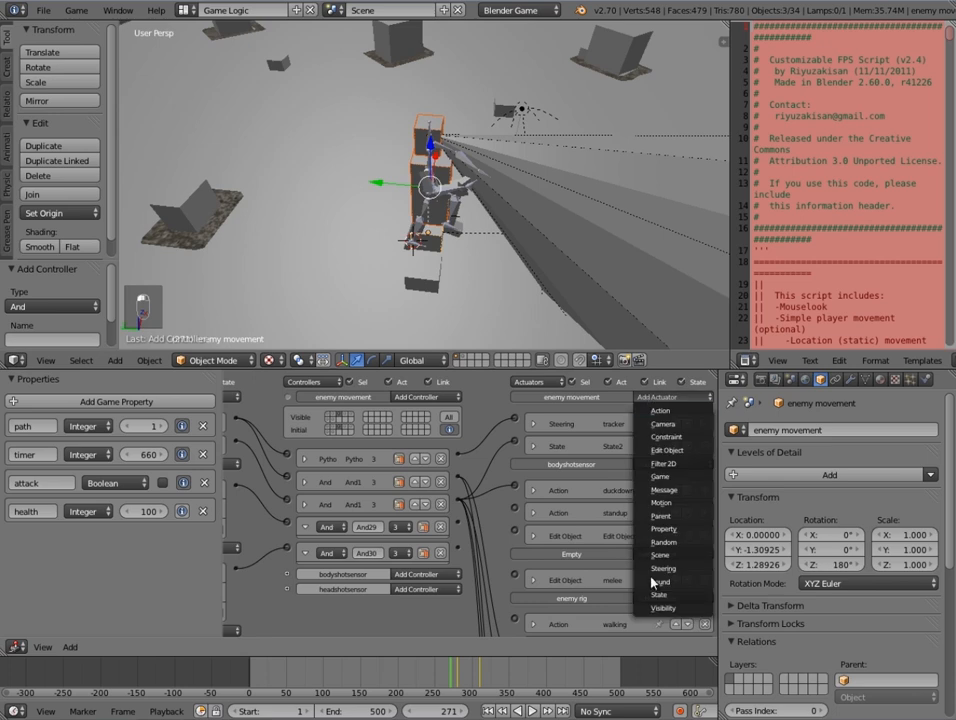
click(646, 397)
click(679, 535)
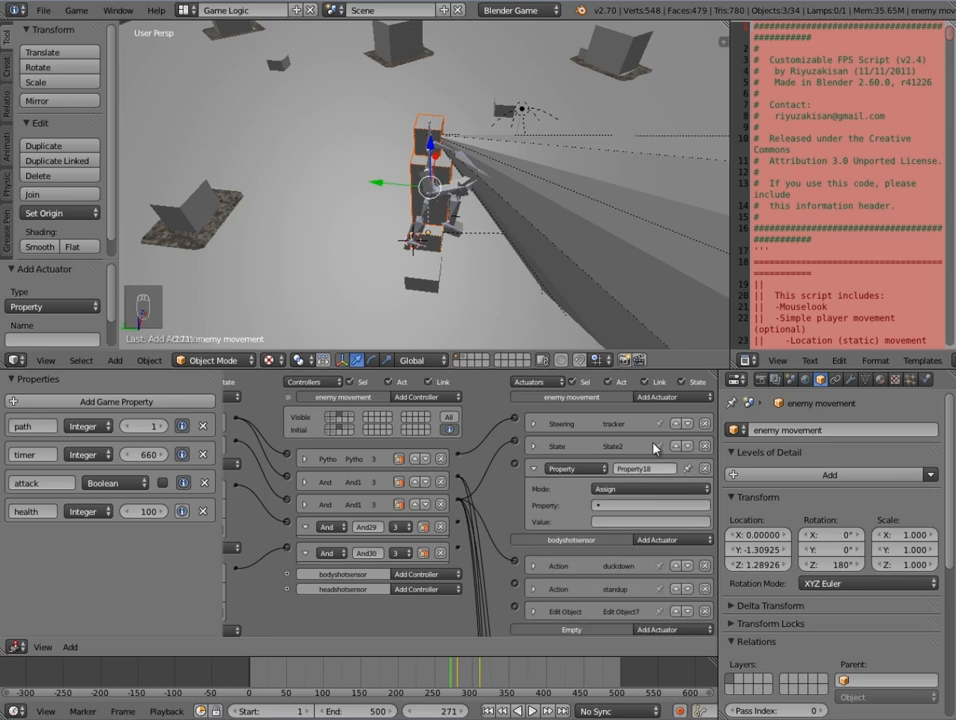
- Set the new state 3 actuator to Add mode on health with value -20, name it bodyshot and collapse it
click(609, 489)
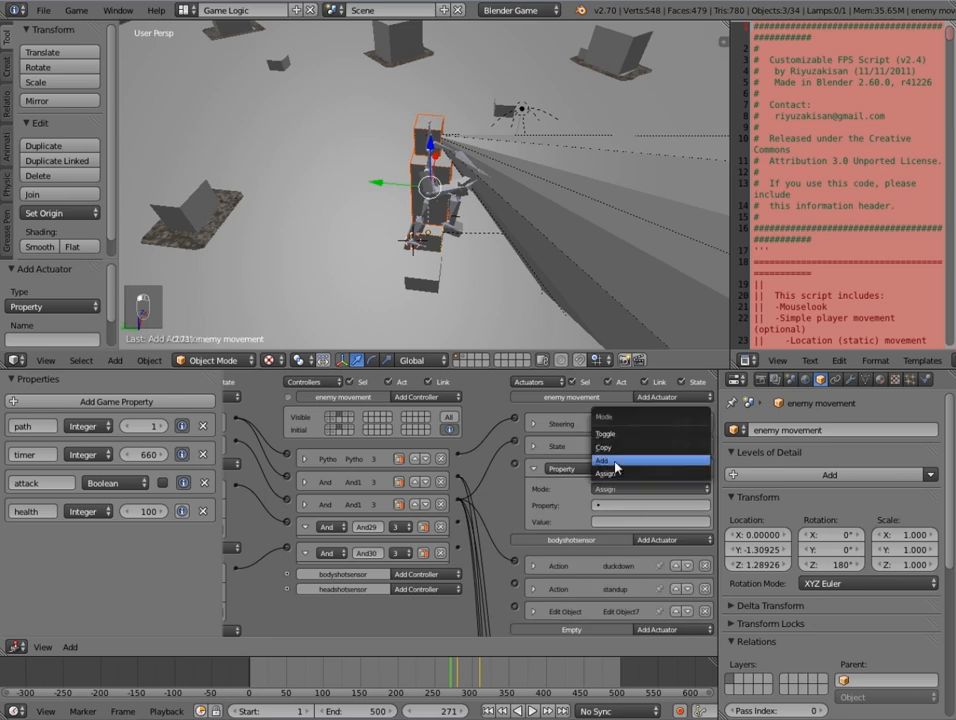
click(612, 452)
click(614, 503)
click(604, 535)
click(624, 522)
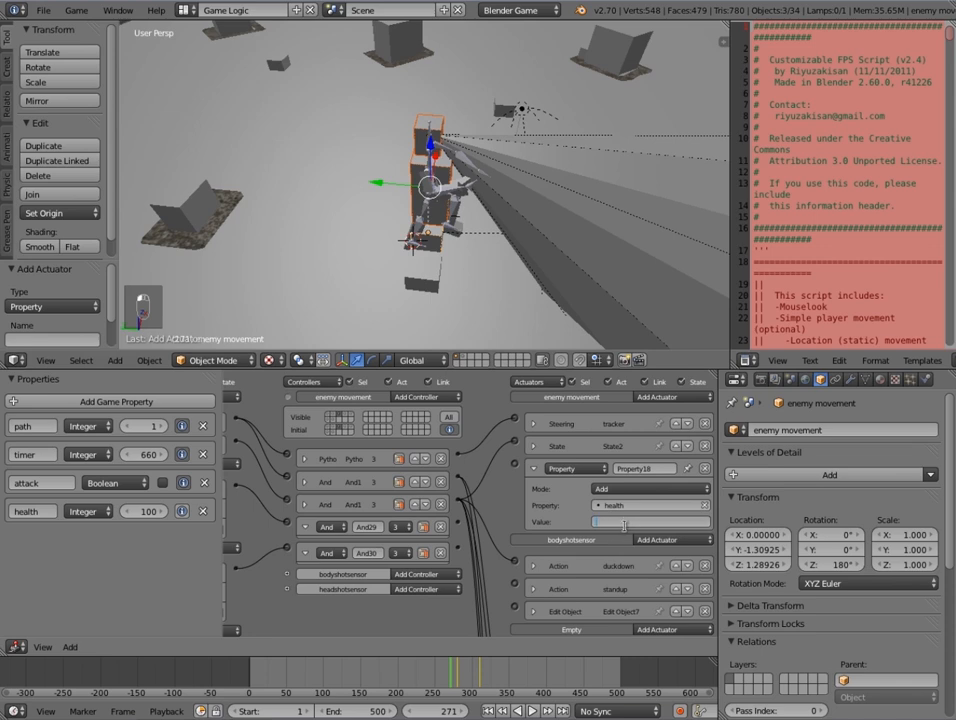
text(-20)
click(626, 469)
key(Return)
scroll(628, 472, up, 1)
click(539, 477)
- Add another Property actuator to the enemy movement object for state 3 and name it headshot
click(672, 399)
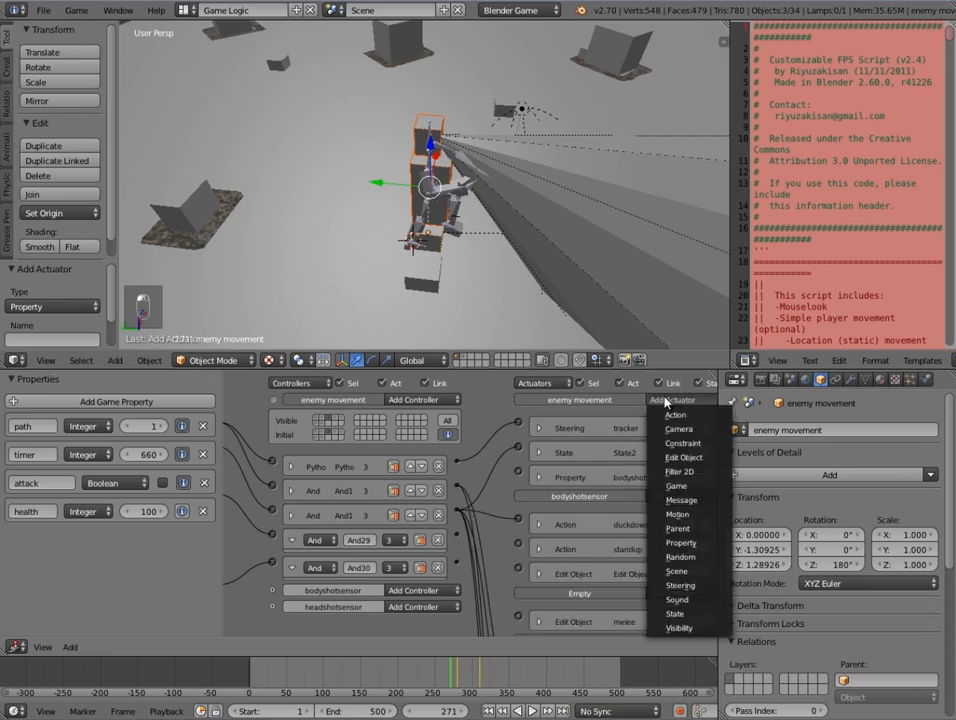
click(689, 544)
click(628, 489)
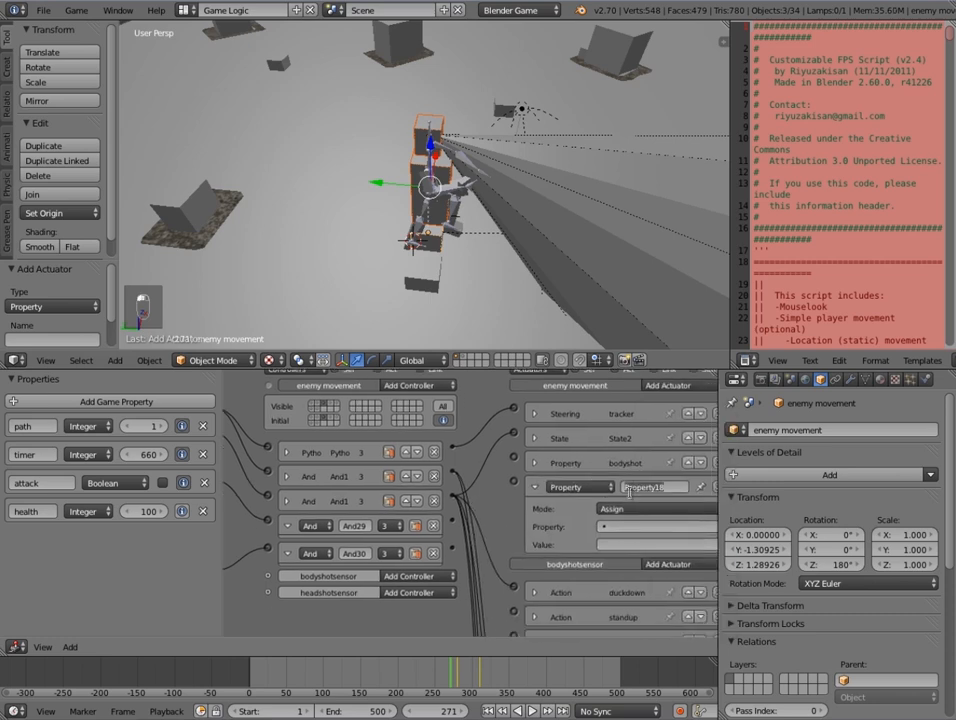
key(BackSpace)
text(headshot)
key(Return)
- Set the state 3 headshot actuator to Add mode on the health property with a value of -50
click(630, 526)
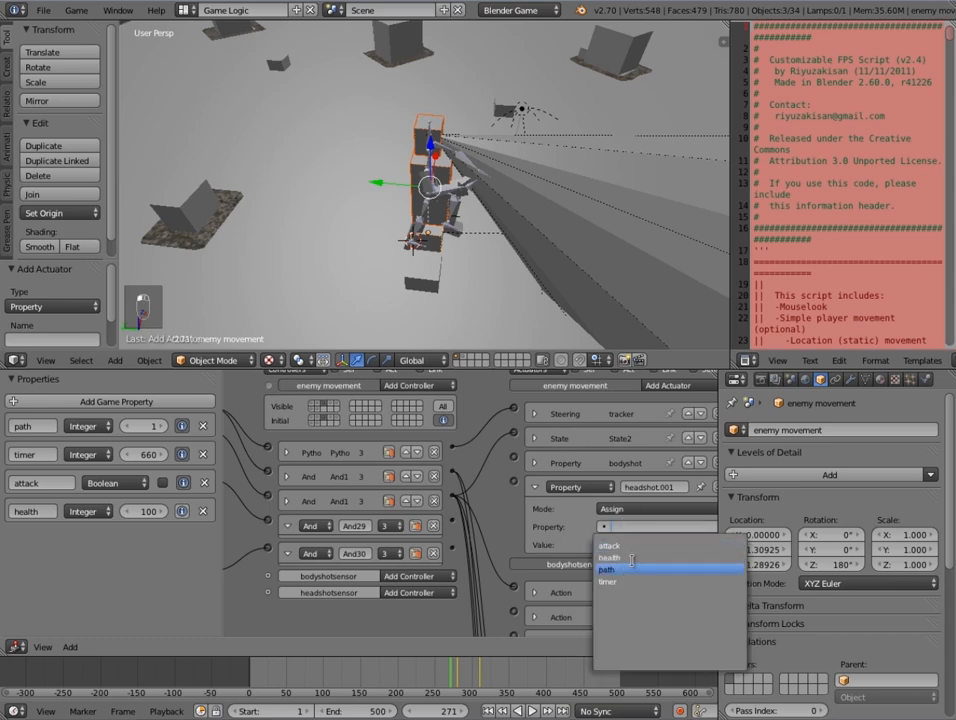
click(640, 566)
click(640, 508)
click(640, 485)
click(626, 543)
text(-50)
key(Return)
- Link the new state 3 And controllers to the bodyshot and headshot actuators respectively and collapse the new logic bricks
scroll(456, 551, up, 1)
drag(528, 506, 520, 491)
drag(453, 534, 523, 468)
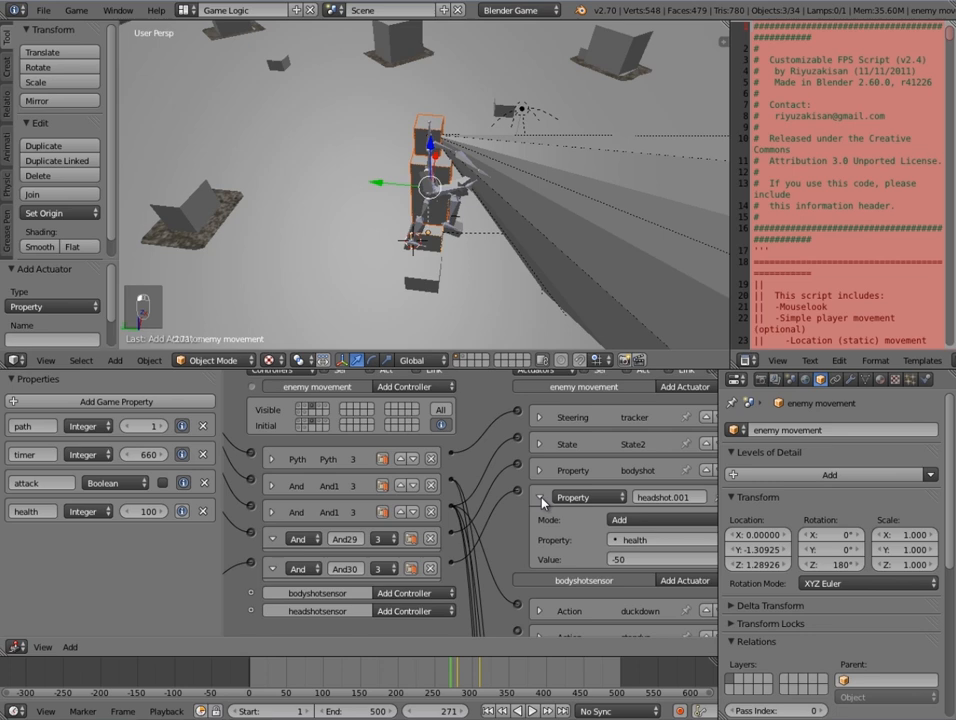
scroll(436, 509, down, 3)
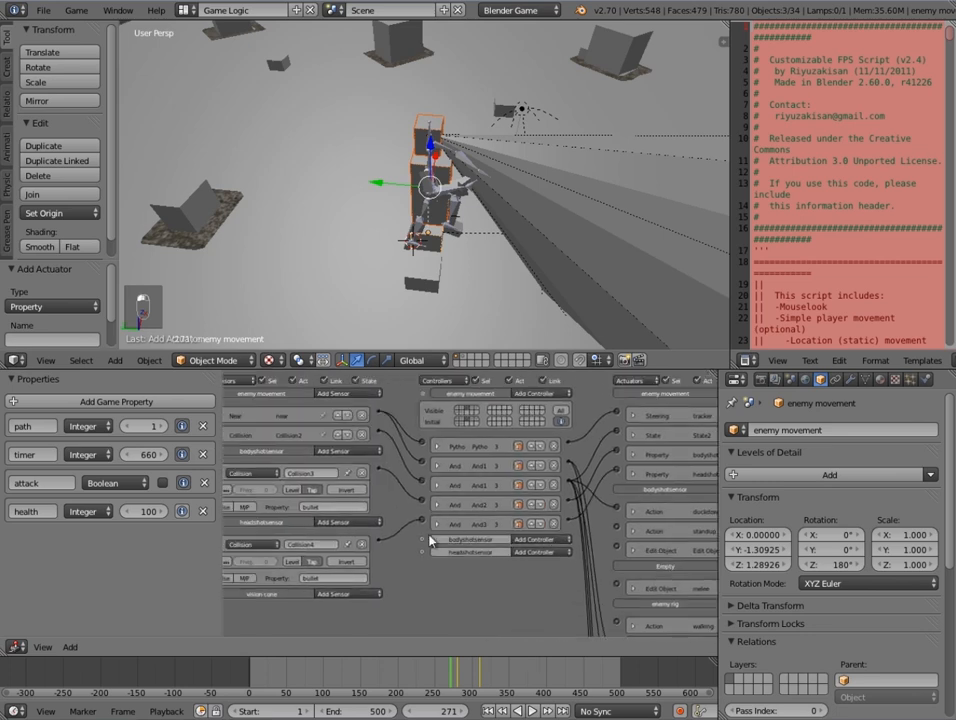
scroll(437, 404, down, 2)
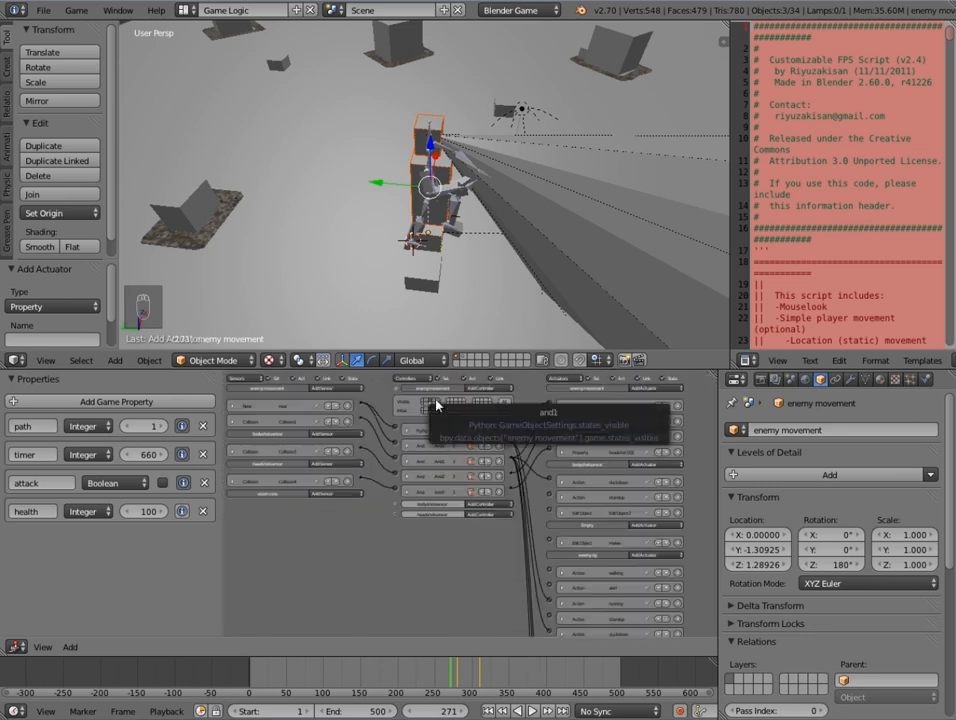
- Display state 4 of the enemy movement object and examine its sensors, controllers and actuator links, including the timer=480 sensor's settings
click(436, 404)
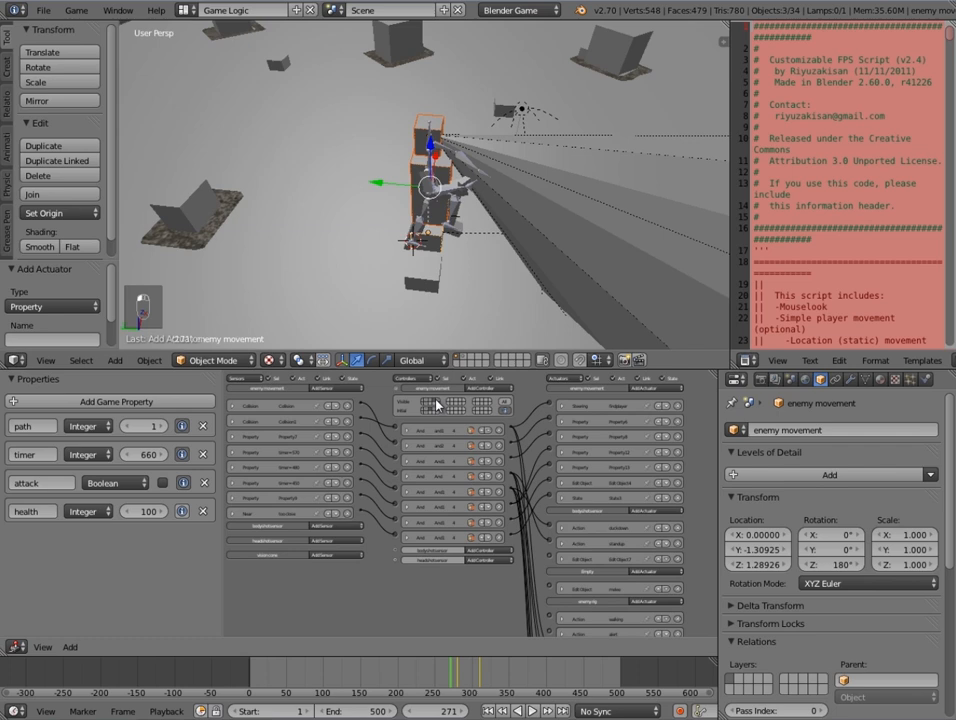
scroll(436, 404, up, 3)
scroll(438, 447, down, 3)
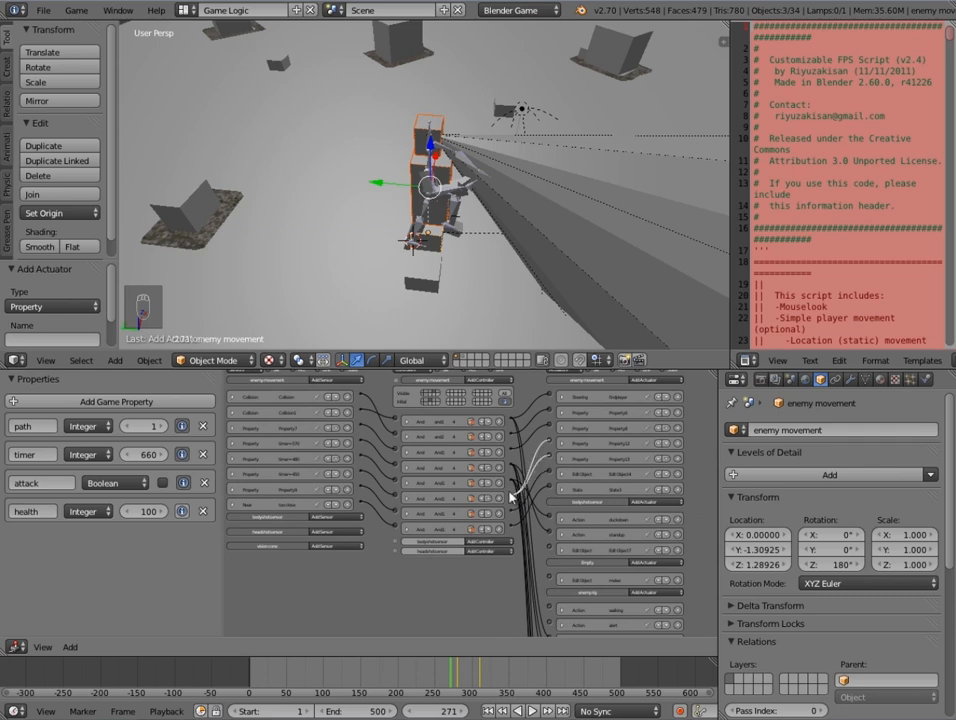
scroll(509, 494, up, 3)
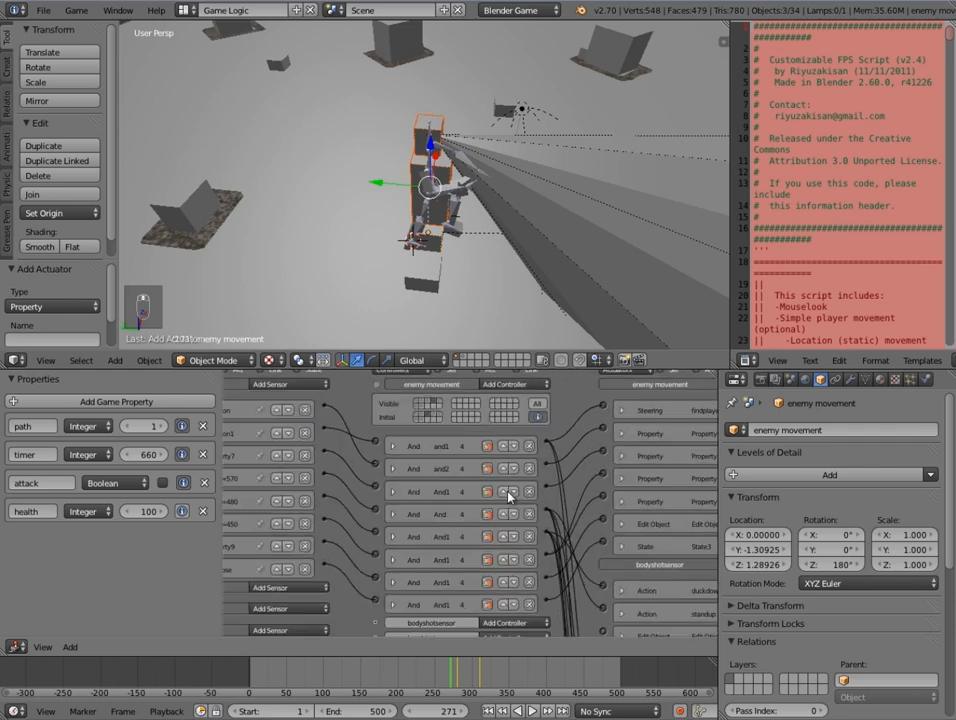
middle_drag(559, 496, 508, 450)
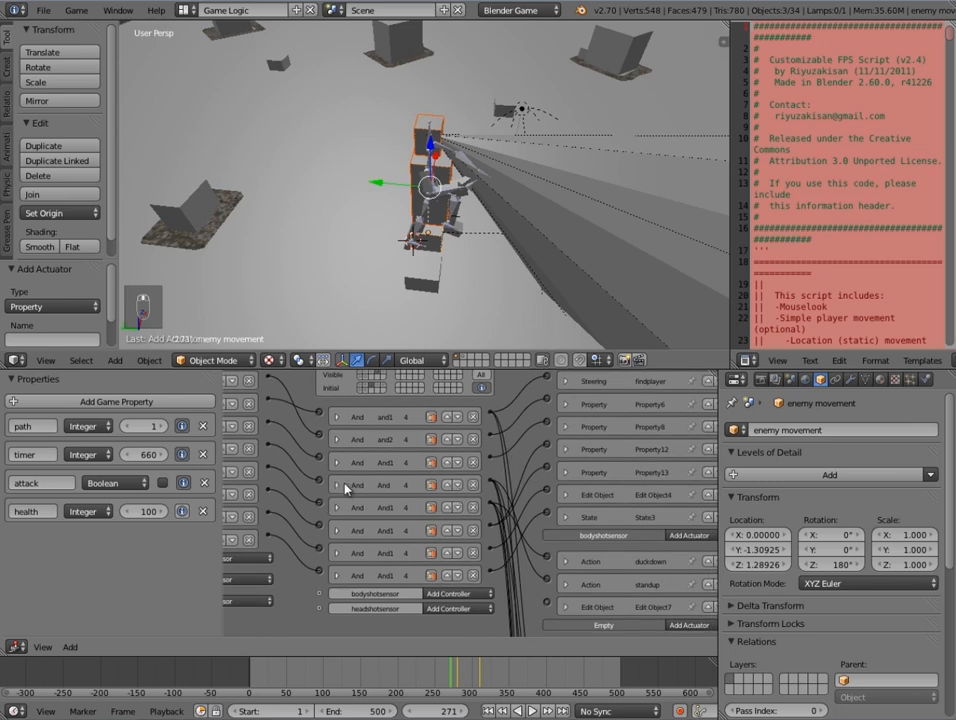
middle_drag(342, 484, 498, 462)
click(237, 450)
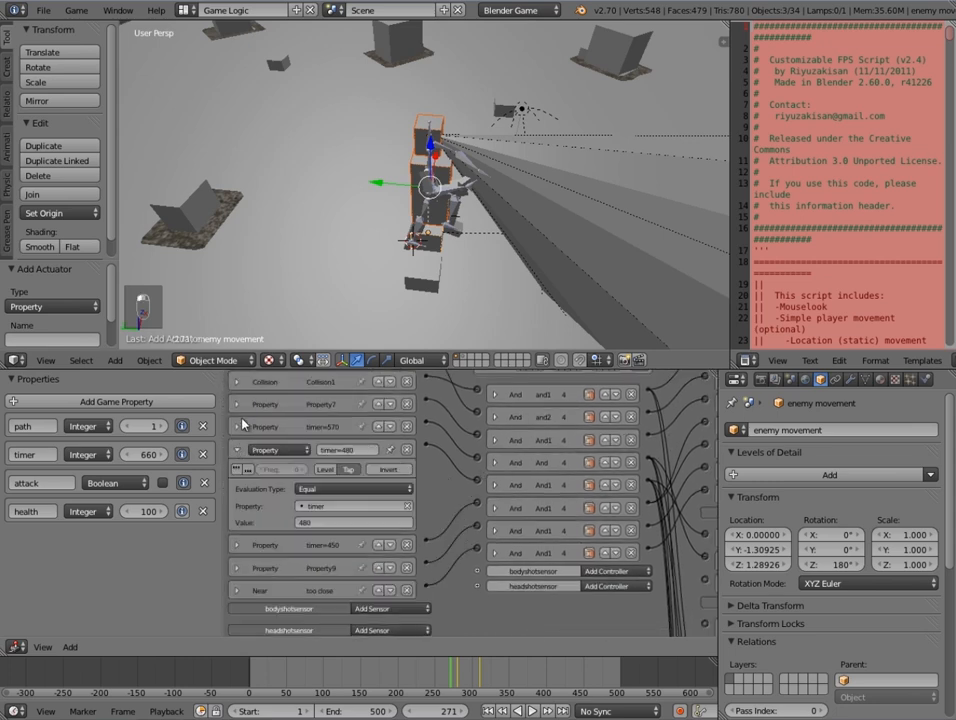
middle_drag(437, 472, 383, 471)
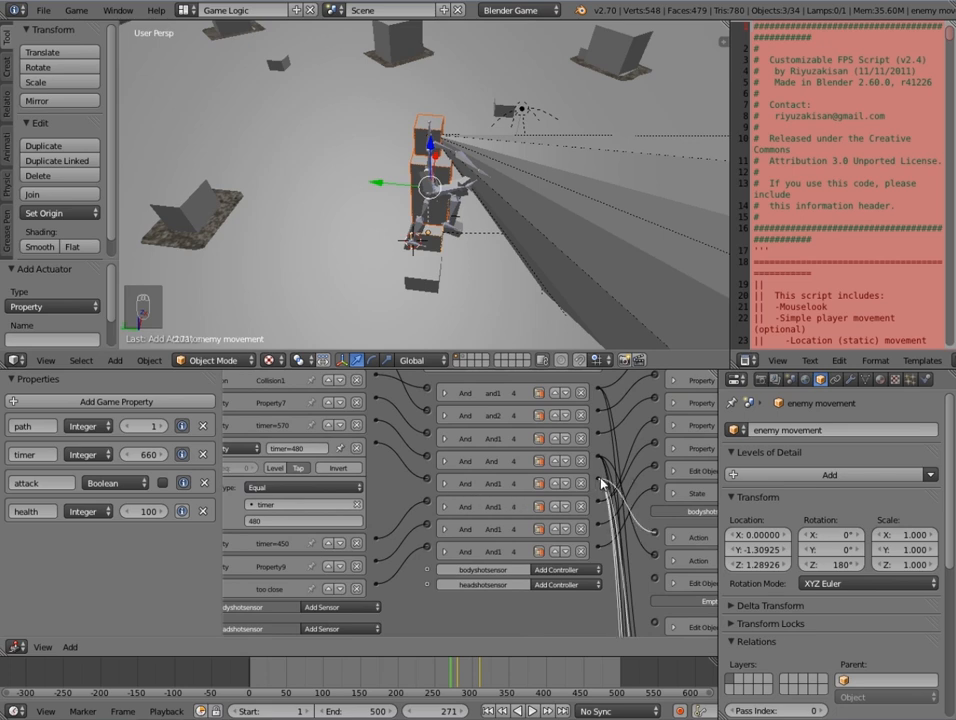
middle_drag(598, 490, 503, 398)
scroll(487, 520, down, 5)
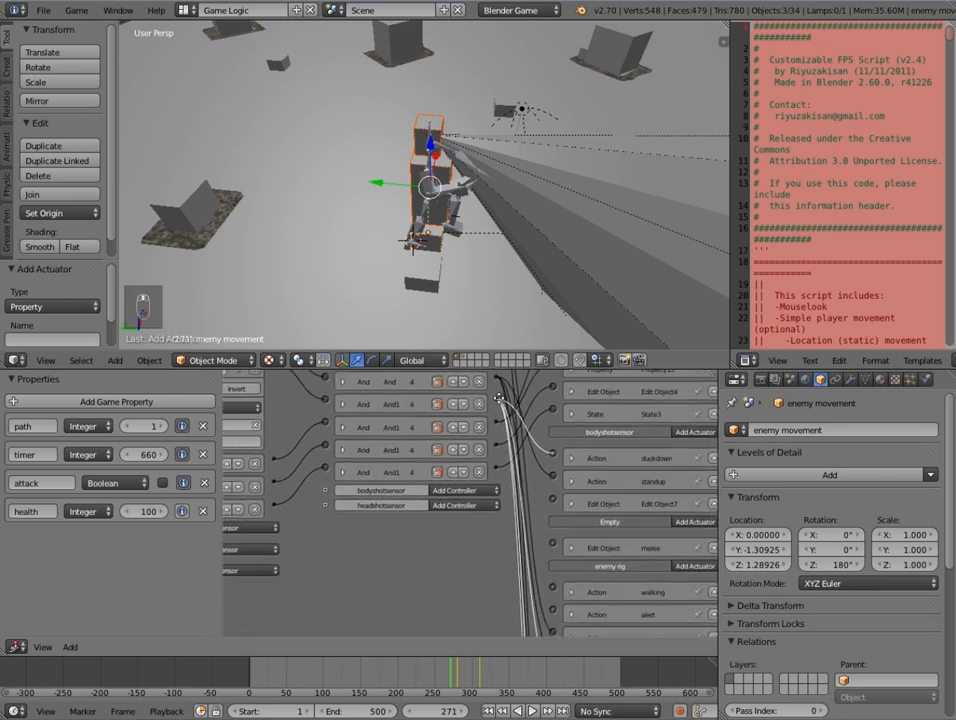
middle_drag(483, 525, 512, 634)
middle_drag(350, 405, 454, 559)
middle_drag(396, 549, 415, 538)
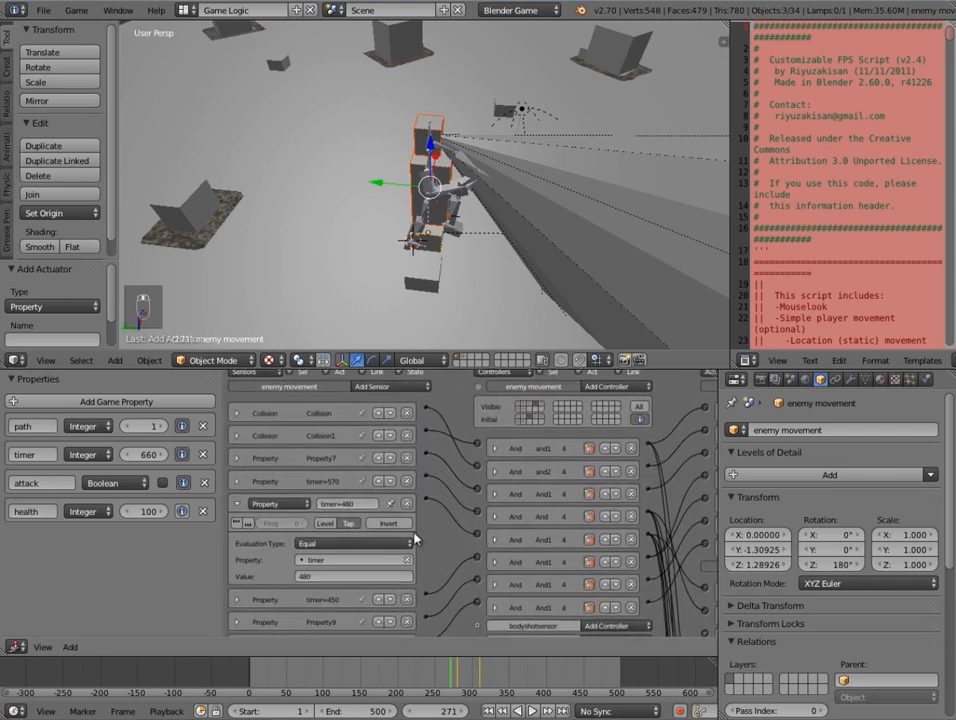
- Collapse the timer=480 sensor and add a Collision sensor to both the bodyshotsensor and headshotsensor objects for state 4
click(236, 503)
scroll(364, 503, down, 4)
click(365, 490)
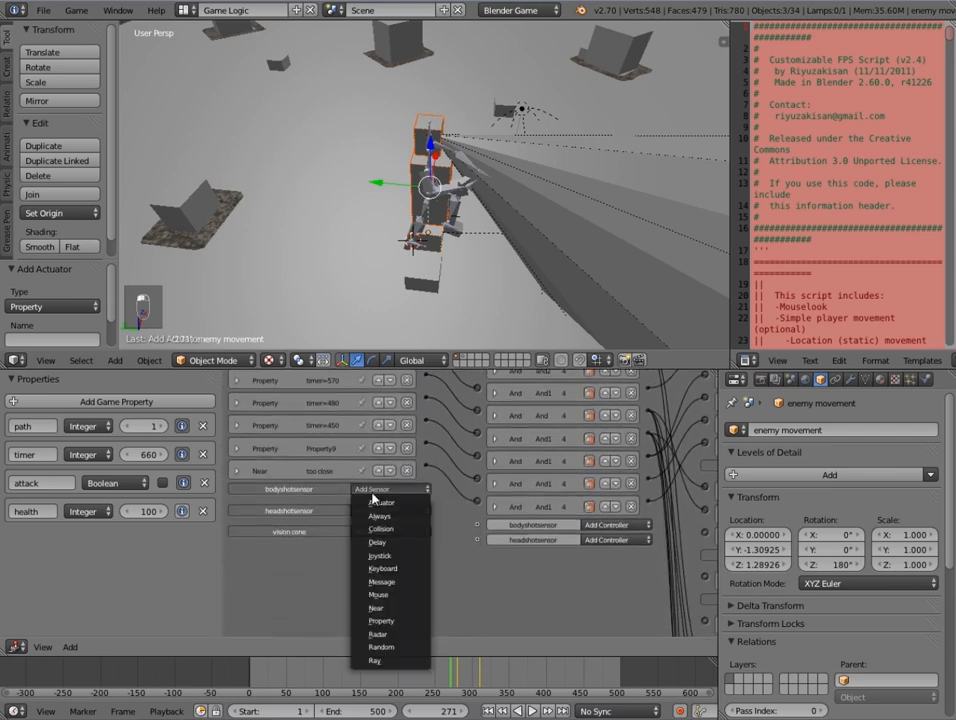
click(388, 530)
click(380, 574)
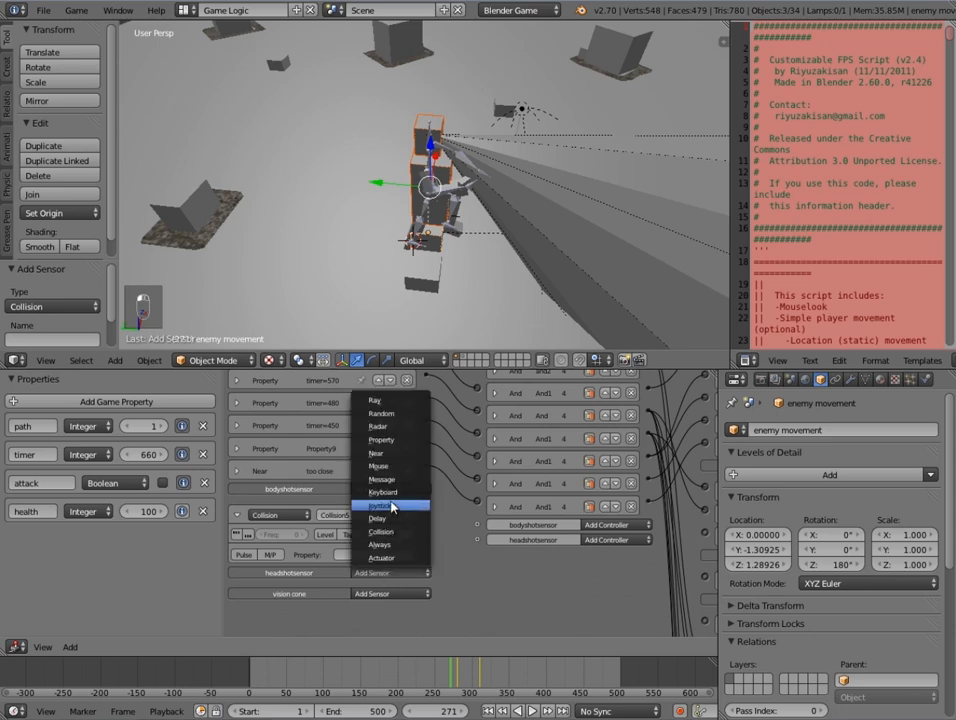
click(381, 531)
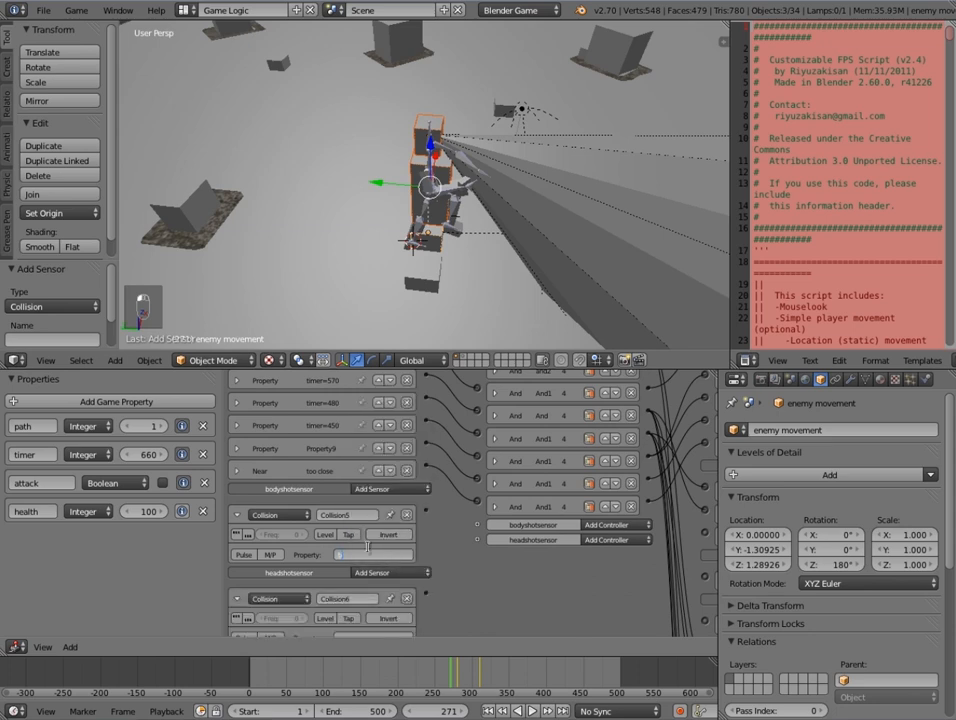
- Set both new state 4 Collision sensors to detect the bullet property and enable Tap on them
text(bullet)
key(Return)
scroll(380, 569, down, 2)
click(381, 577)
text(bullet)
key(Return)
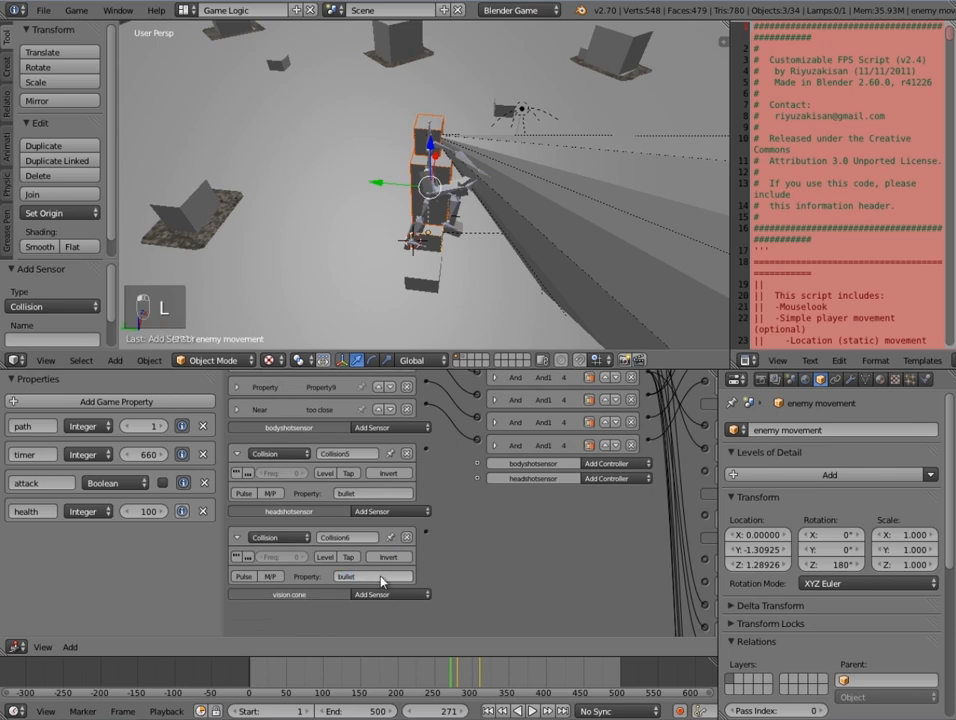
click(346, 473)
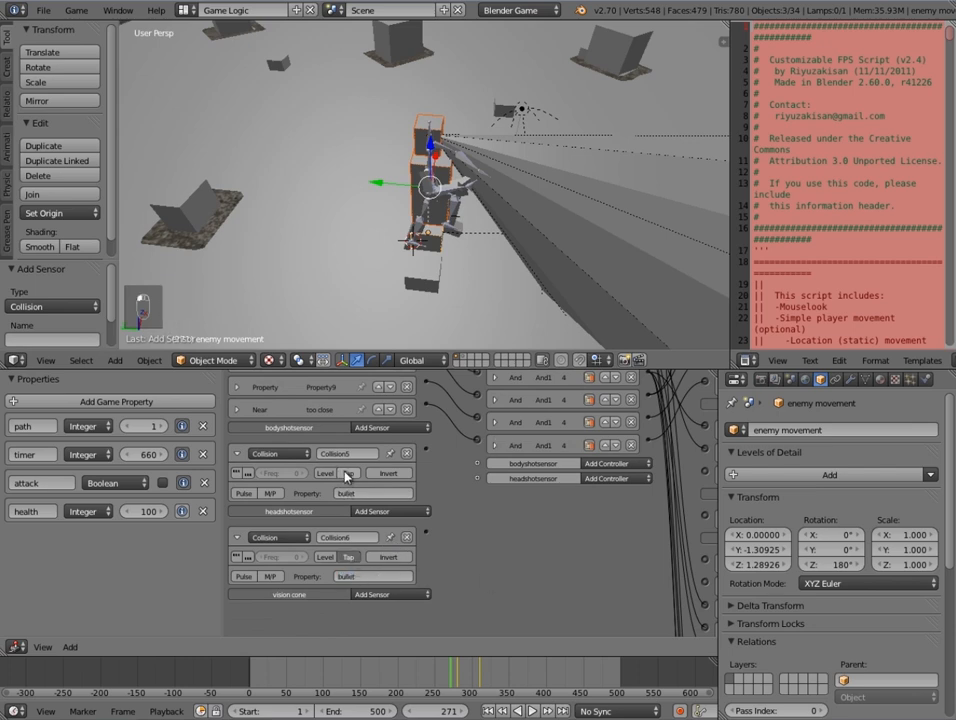
- Add two And controllers to the enemy movement object in state 4 and link each to one of the new Collision sensors
middle_drag(568, 460, 518, 614)
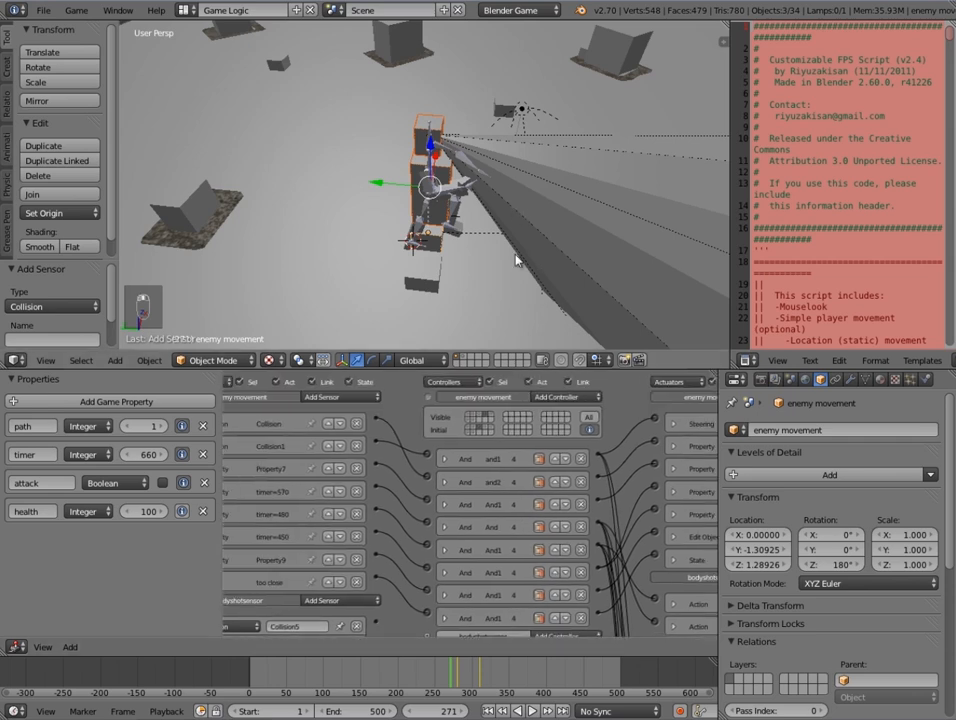
click(556, 398)
middle_drag(460, 412, 452, 280)
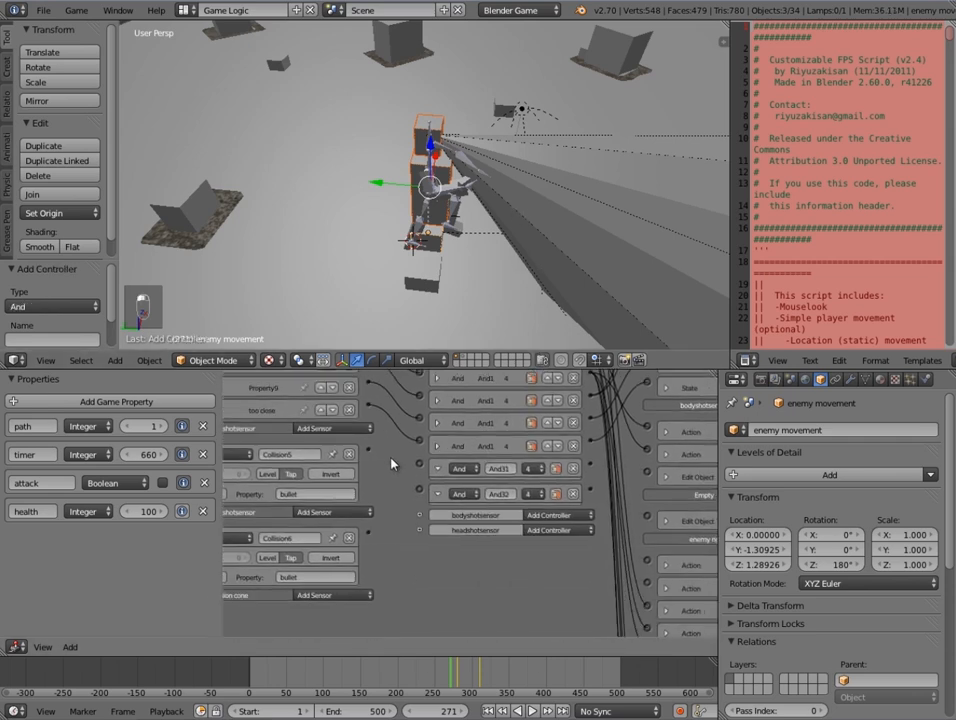
drag(385, 462, 437, 474)
drag(369, 454, 421, 465)
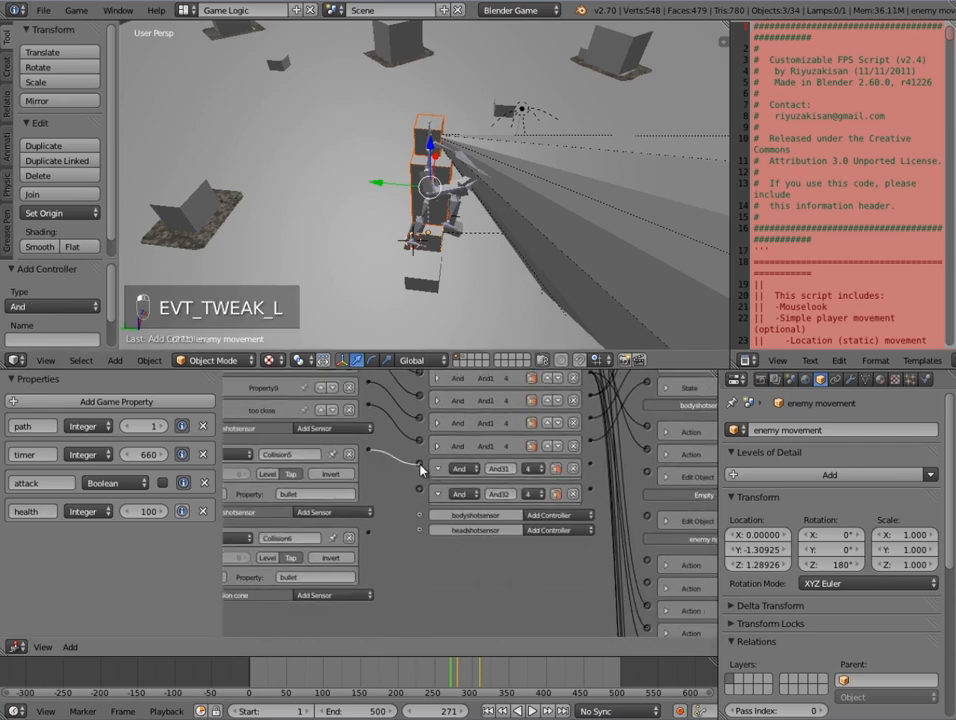
drag(369, 533, 432, 491)
scroll(432, 494, down, 4)
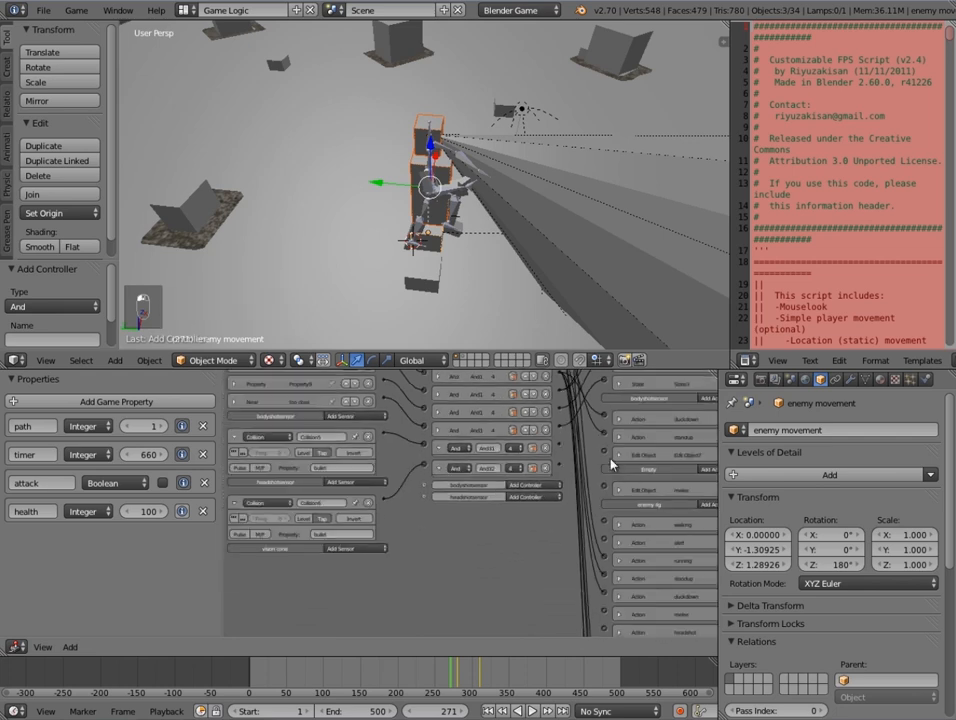
- Add a Property actuator to the enemy movement object for state 4 and target it at the timer property
middle_drag(639, 396, 641, 414)
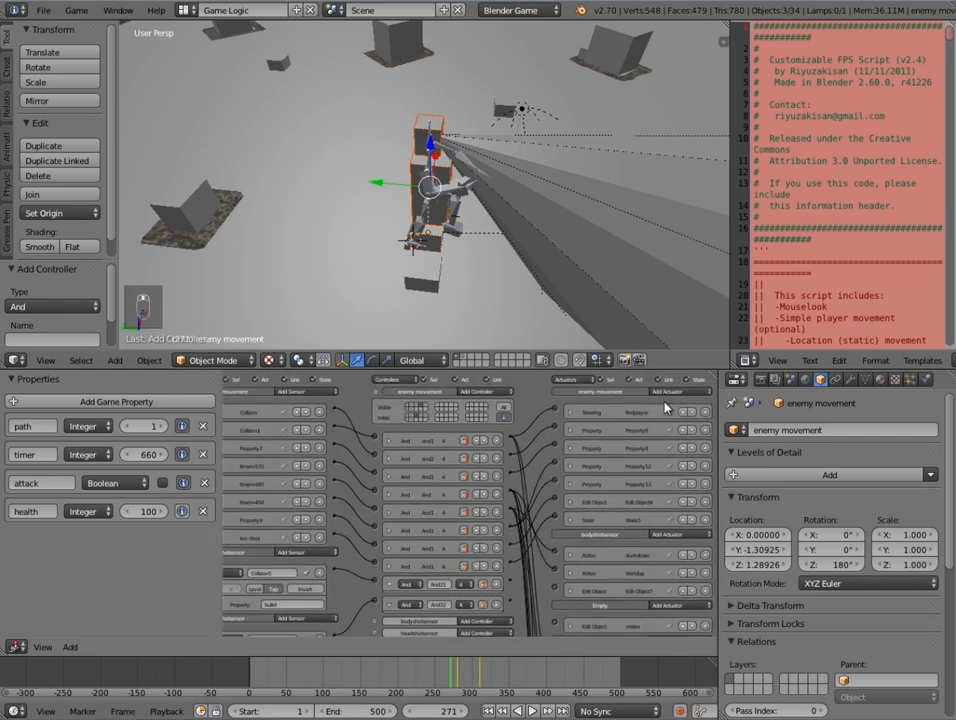
click(668, 396)
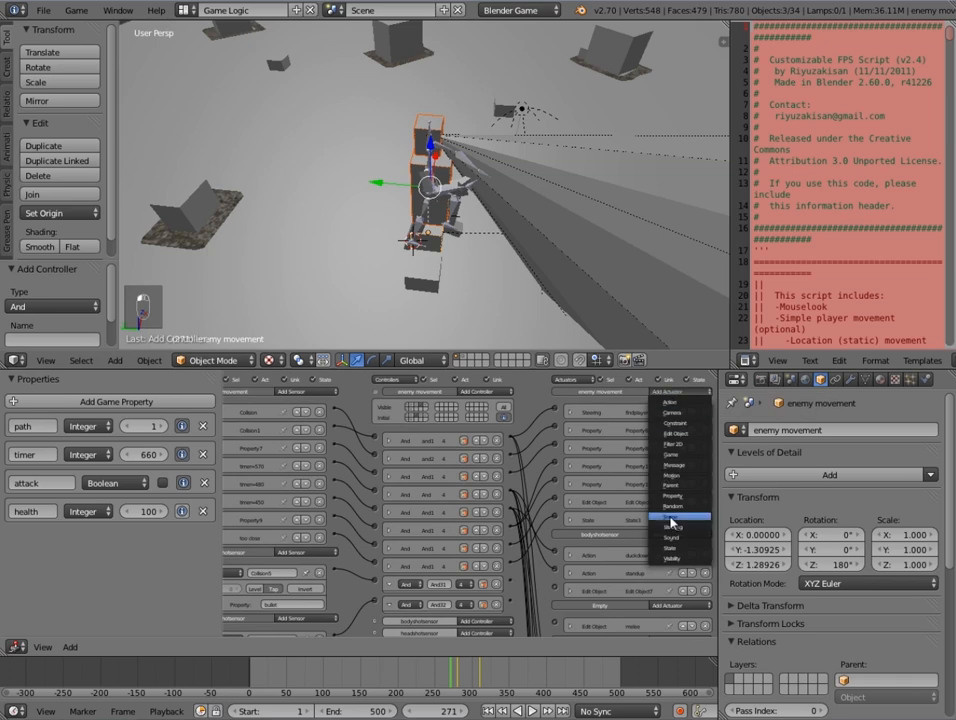
click(668, 503)
scroll(560, 510, down, 3)
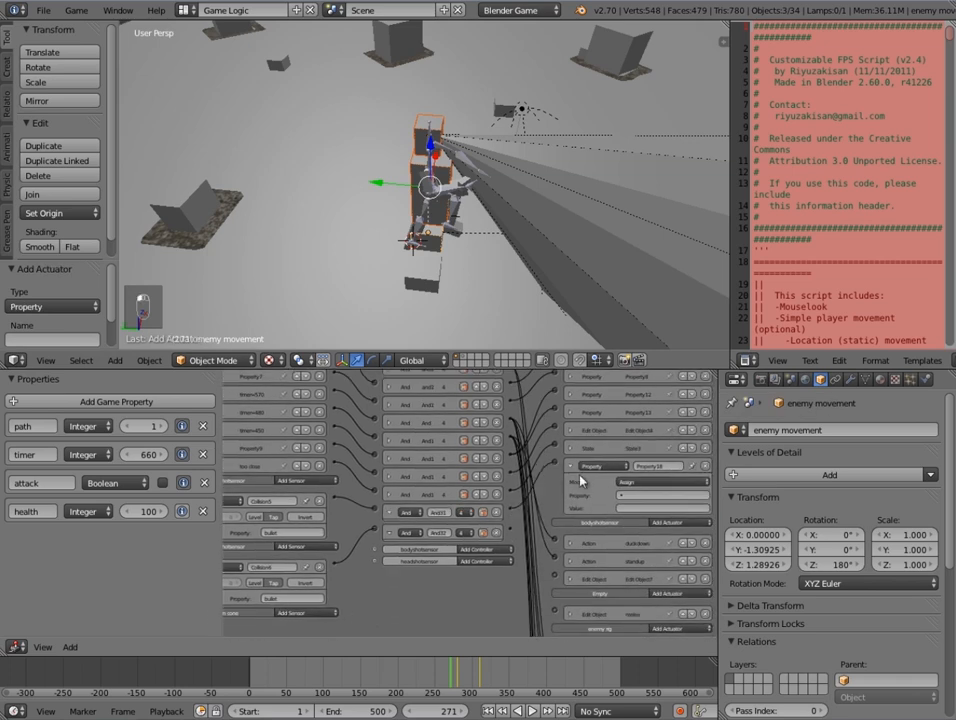
click(640, 497)
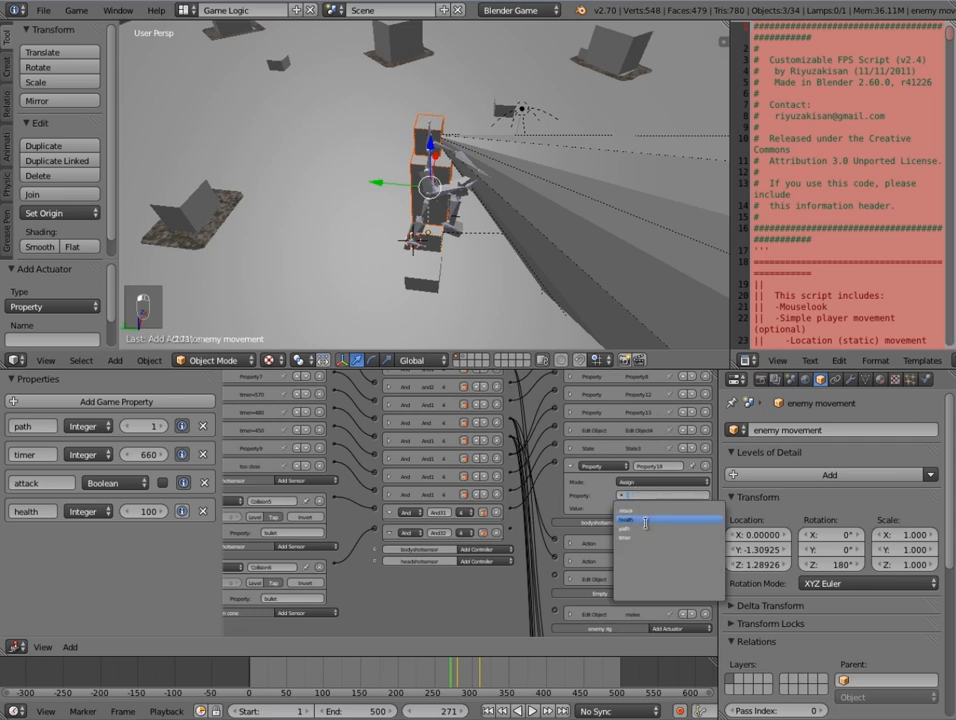
click(642, 539)
- Check the timer=480 sensor's settings and set the new timer actuator's assigned value to 480
middle_drag(252, 434, 294, 447)
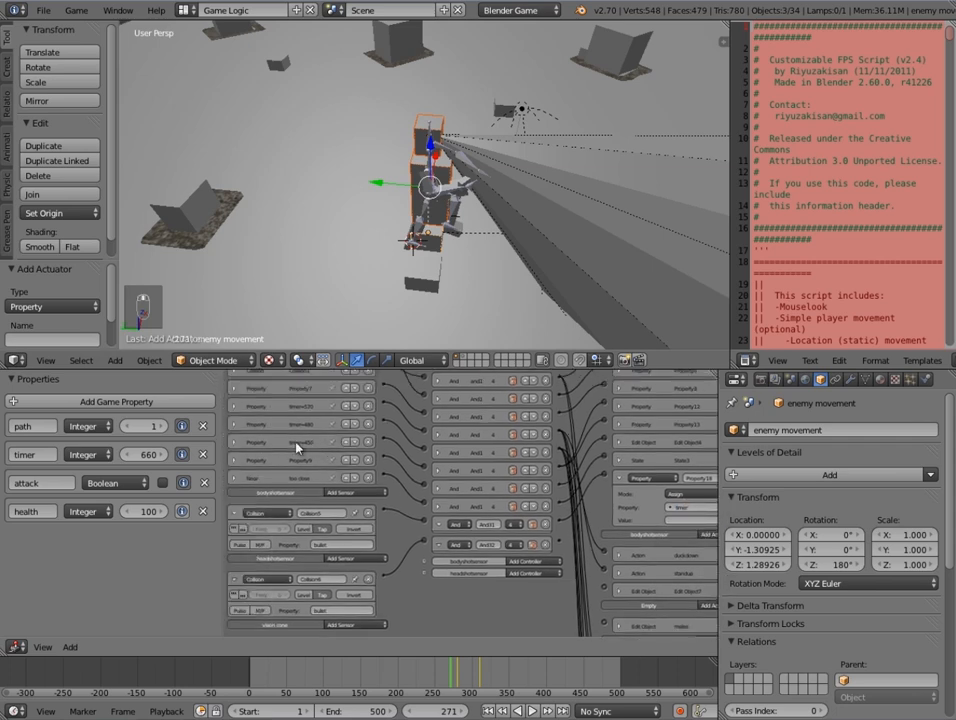
click(238, 424)
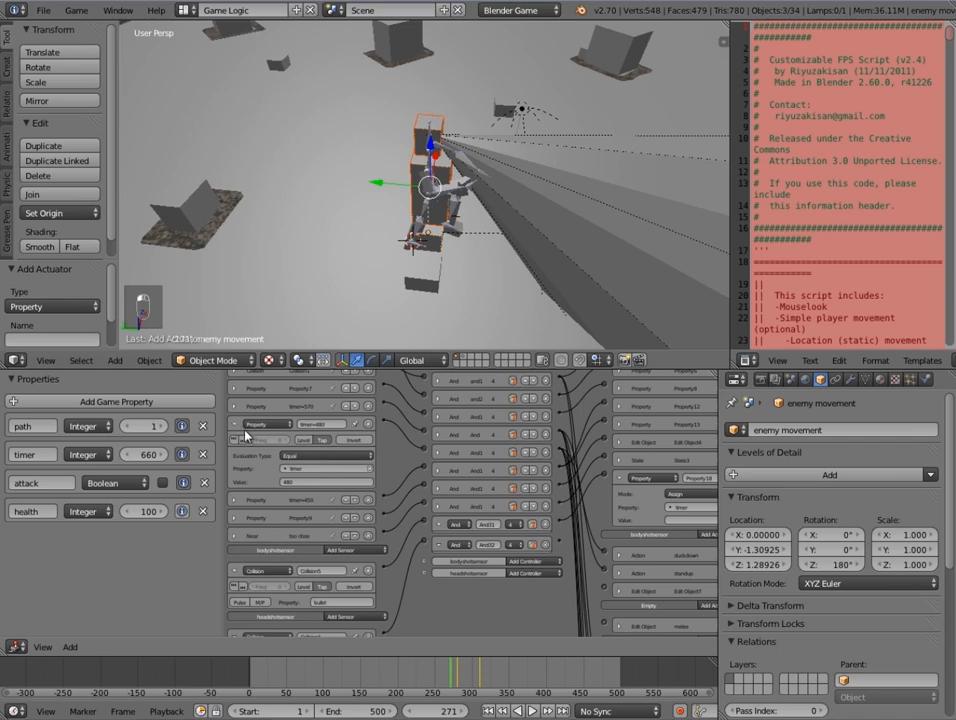
click(237, 424)
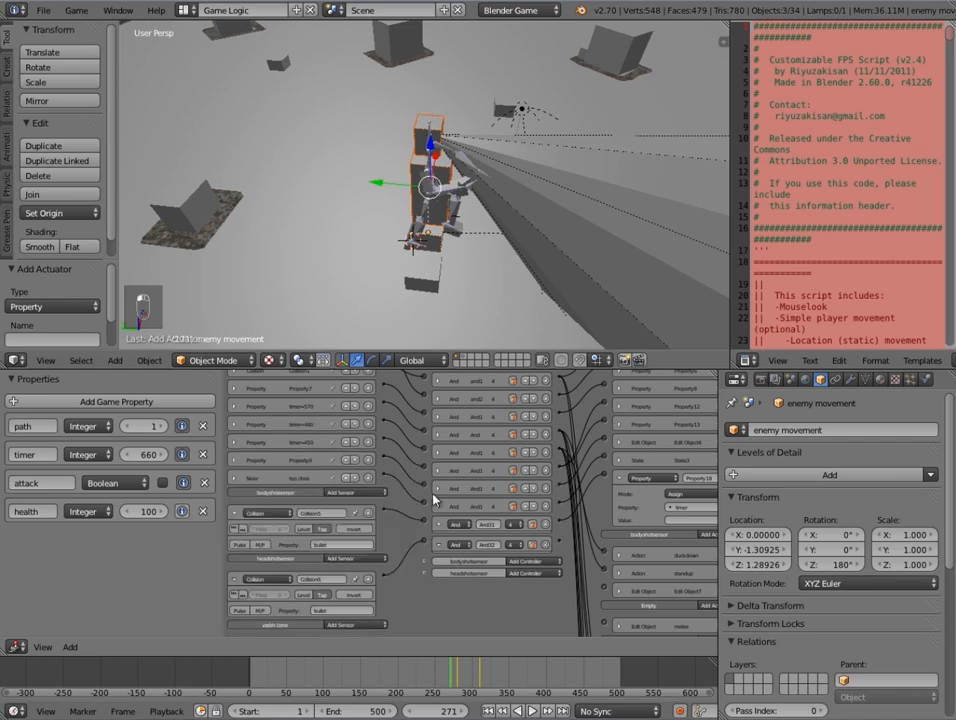
middle_drag(655, 523, 606, 513)
click(642, 510)
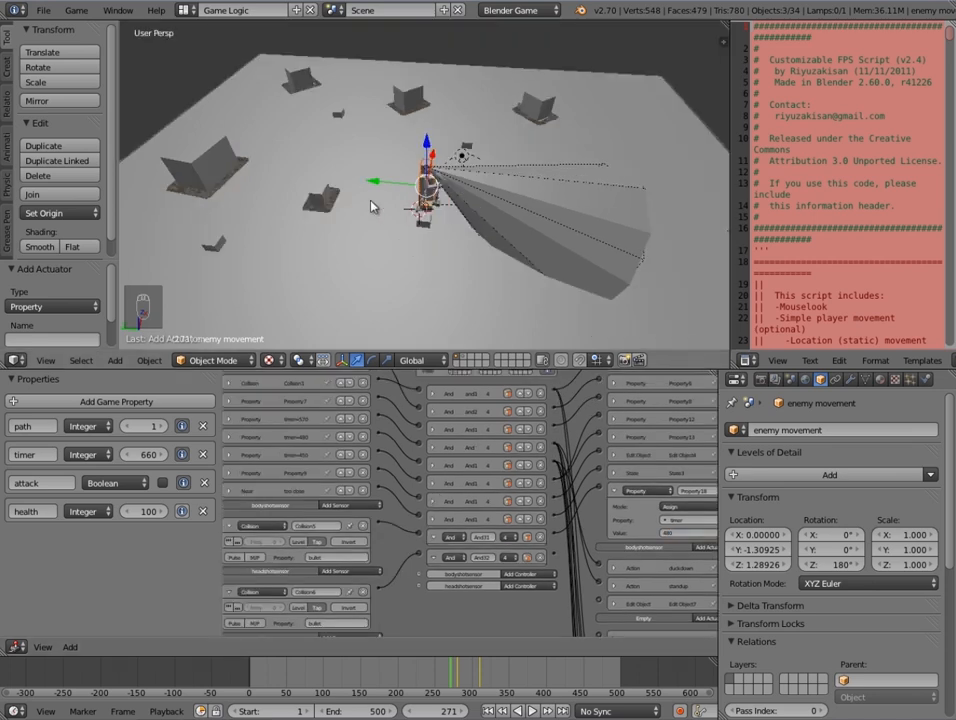
- Link the new state 4 And controllers to the timer actuator and collapse that actuator
middle_drag(371, 206, 423, 237)
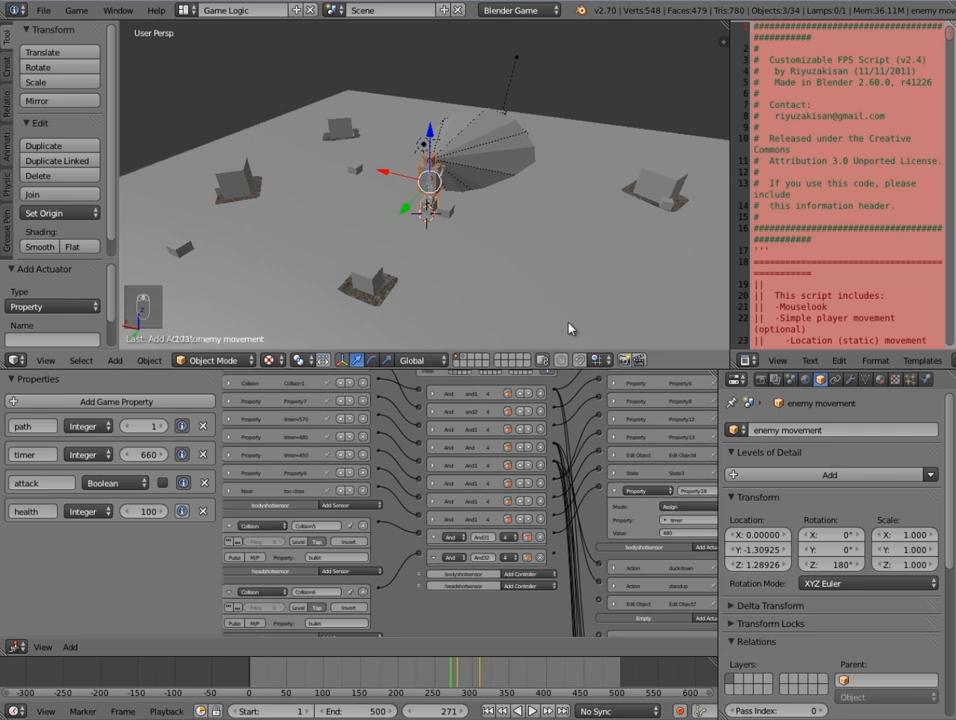
middle_drag(566, 498, 572, 544)
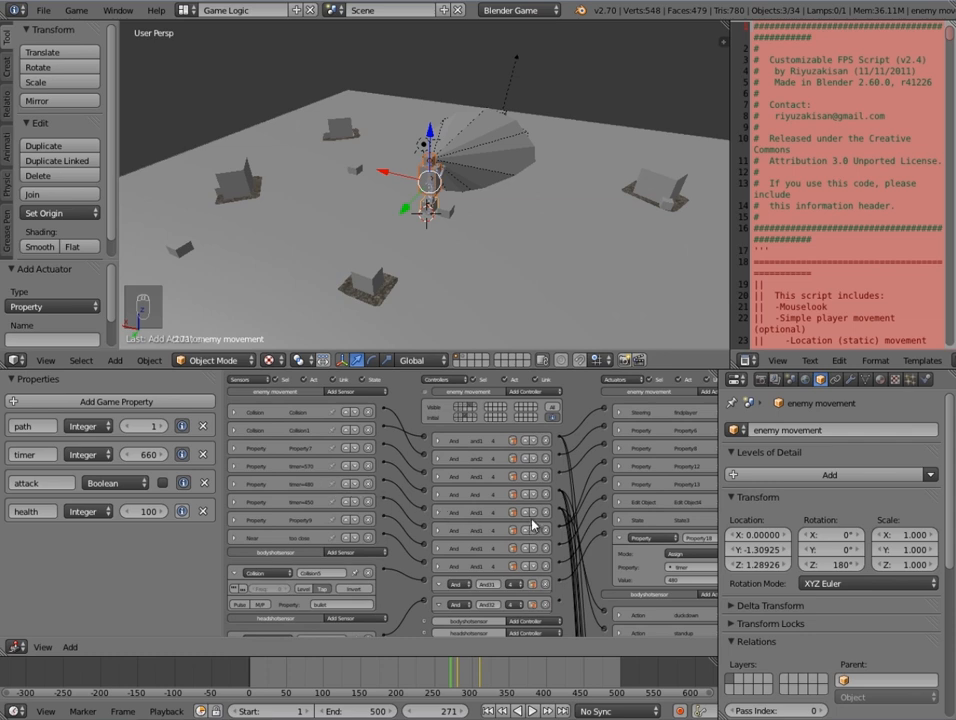
middle_drag(589, 490, 547, 418)
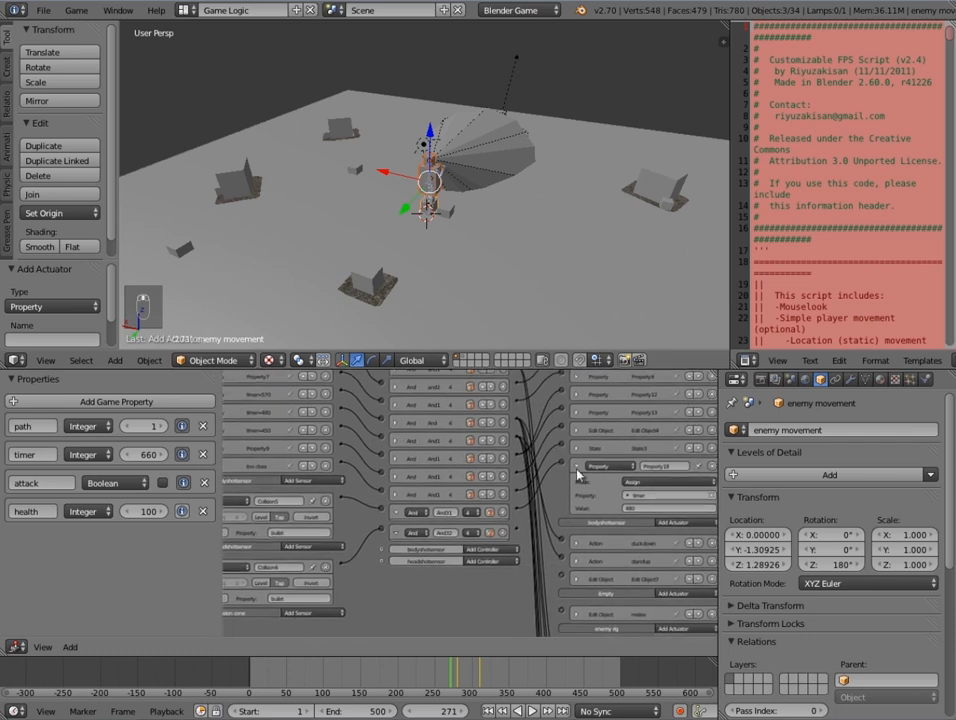
drag(515, 537, 562, 464)
click(578, 464)
- Add two more Property actuators to the enemy movement object for the state 4 body and head hits
middle_drag(597, 510, 594, 583)
click(669, 392)
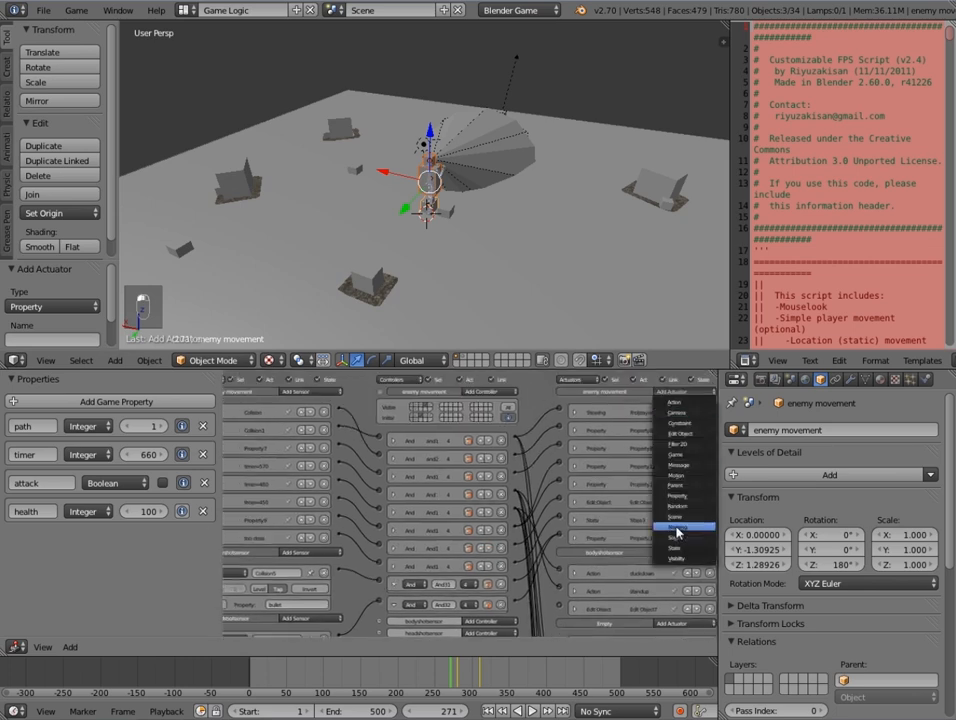
click(676, 495)
click(670, 392)
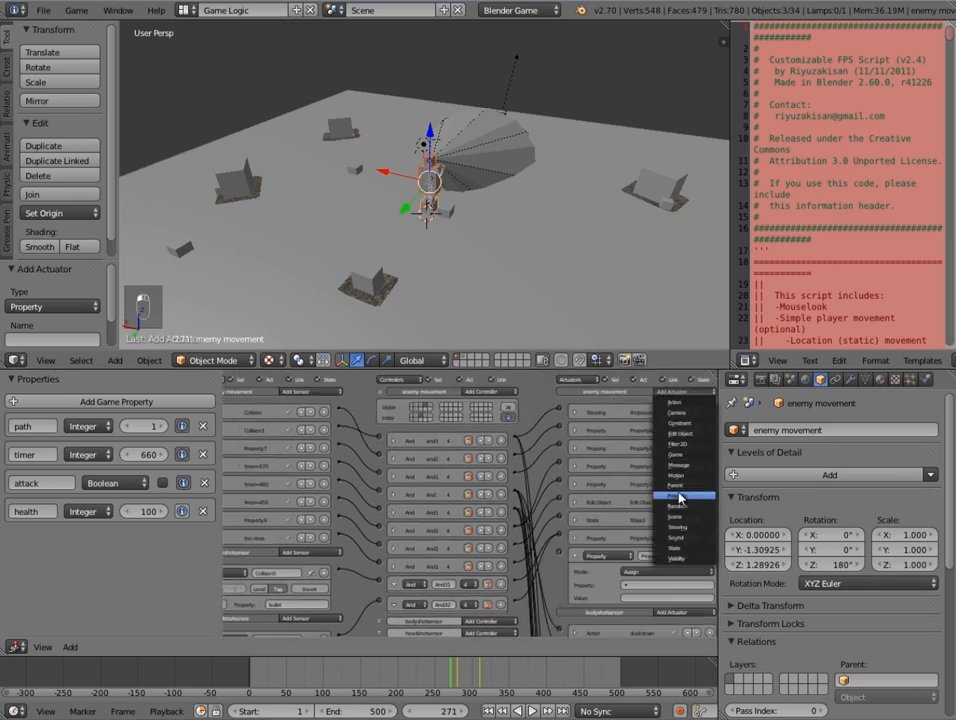
click(677, 495)
- Name the first new actuator body and set it to Add mode on the health property with a value of -20
scroll(654, 448, down, 4)
click(652, 441)
text(body)
key(Return)
click(659, 471)
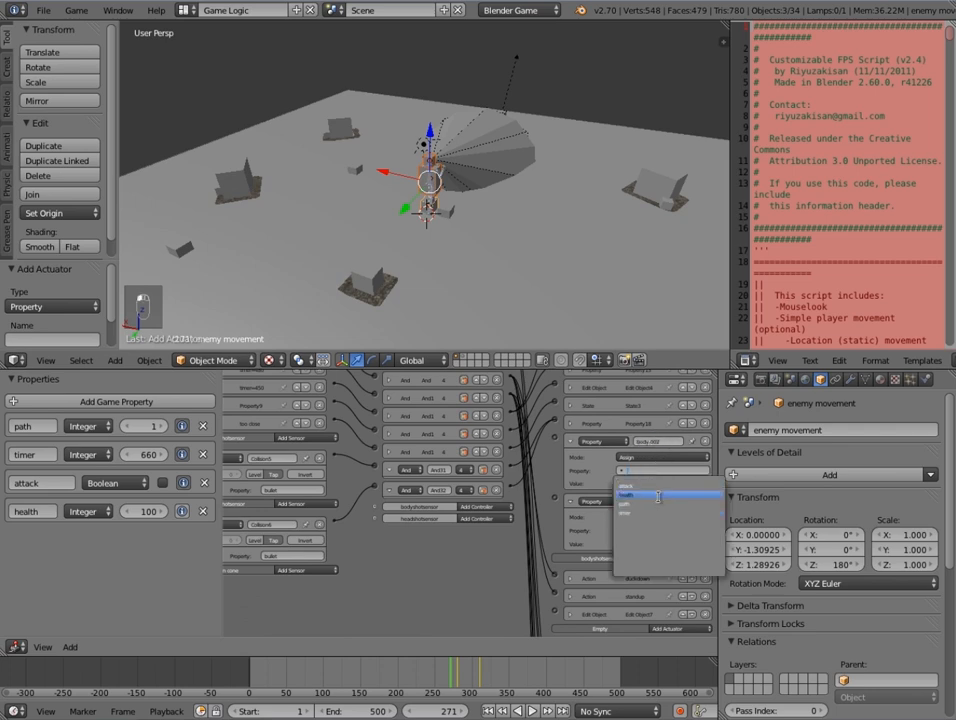
click(652, 496)
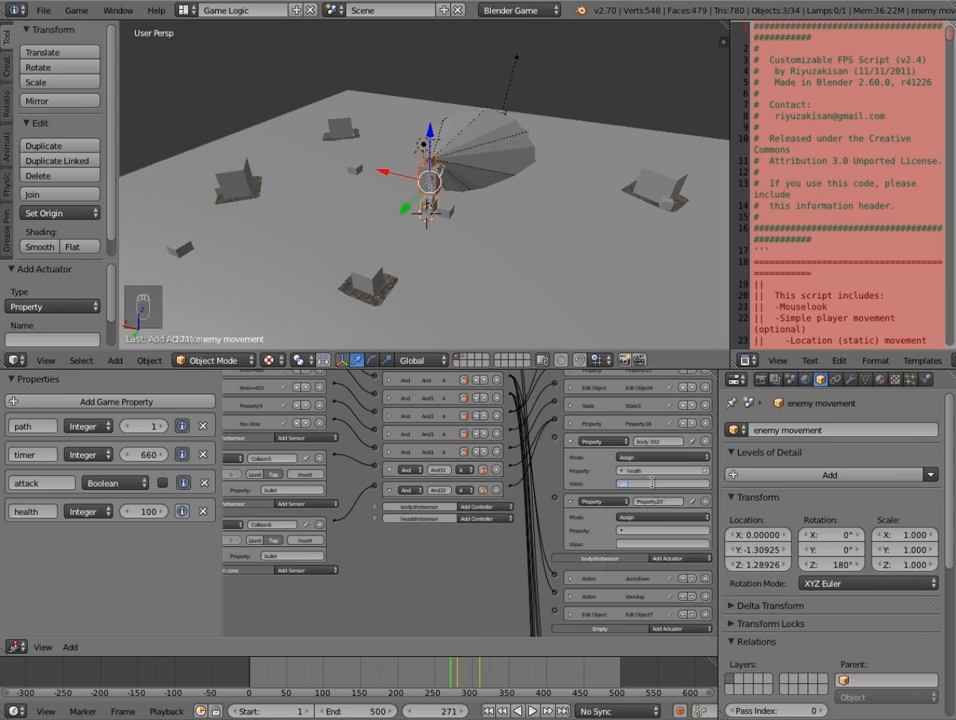
click(639, 461)
click(636, 461)
click(636, 434)
- Set the second new state 4 Property actuator to Add mode on the health property with a value of -50
click(636, 528)
click(627, 554)
click(636, 517)
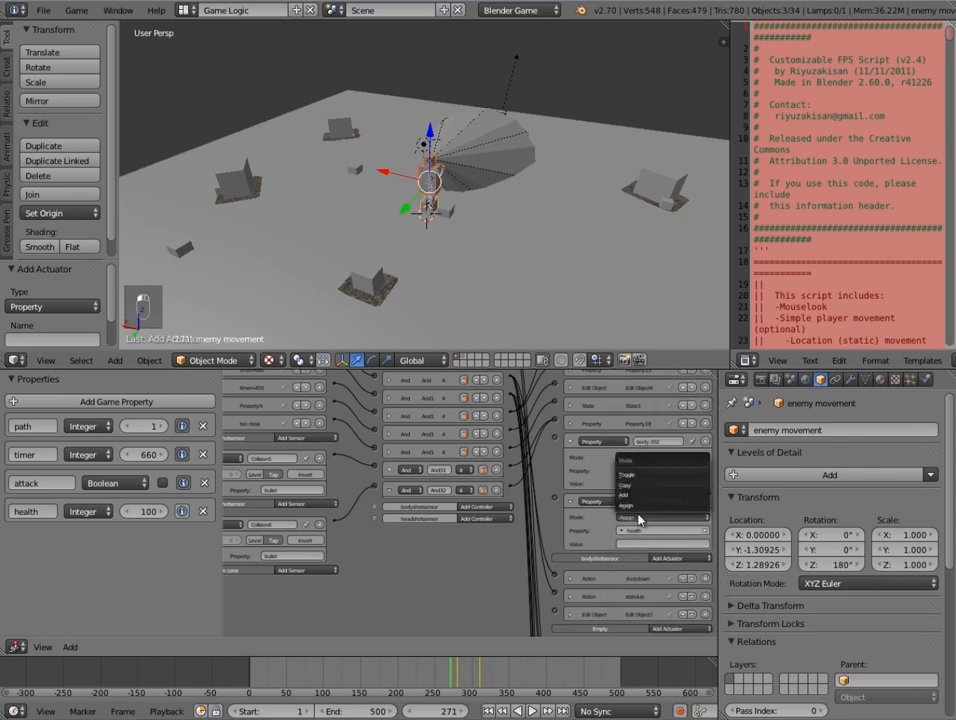
click(637, 496)
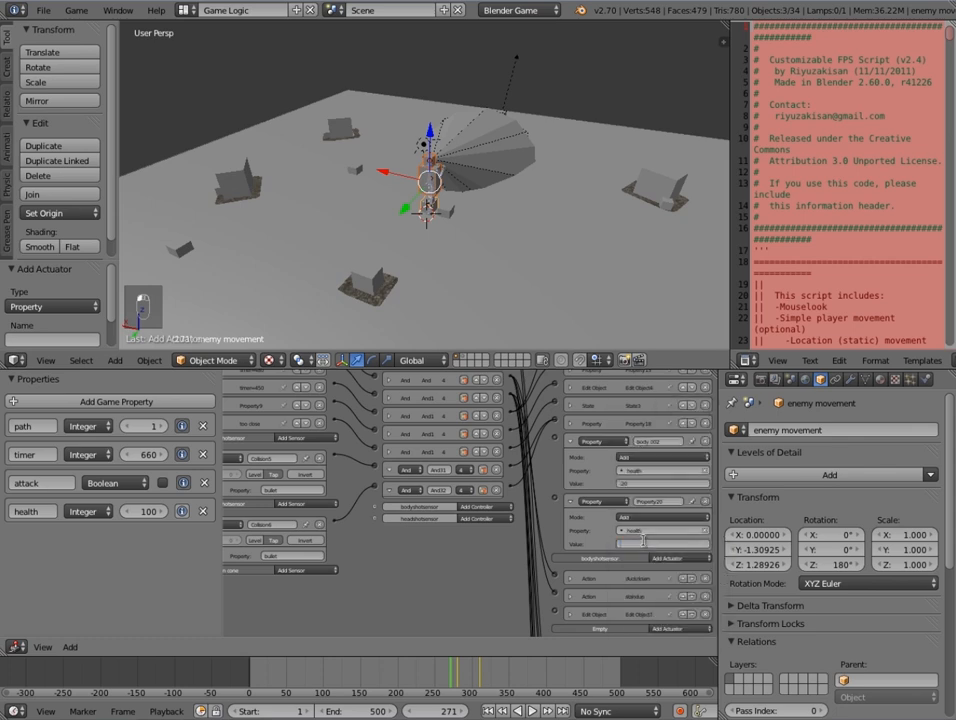
text(-50)
key(Return)
- Link the new state 4 And controllers to their respective health actuators and collapse the new logic bricks
drag(514, 485, 556, 498)
click(569, 441)
click(571, 460)
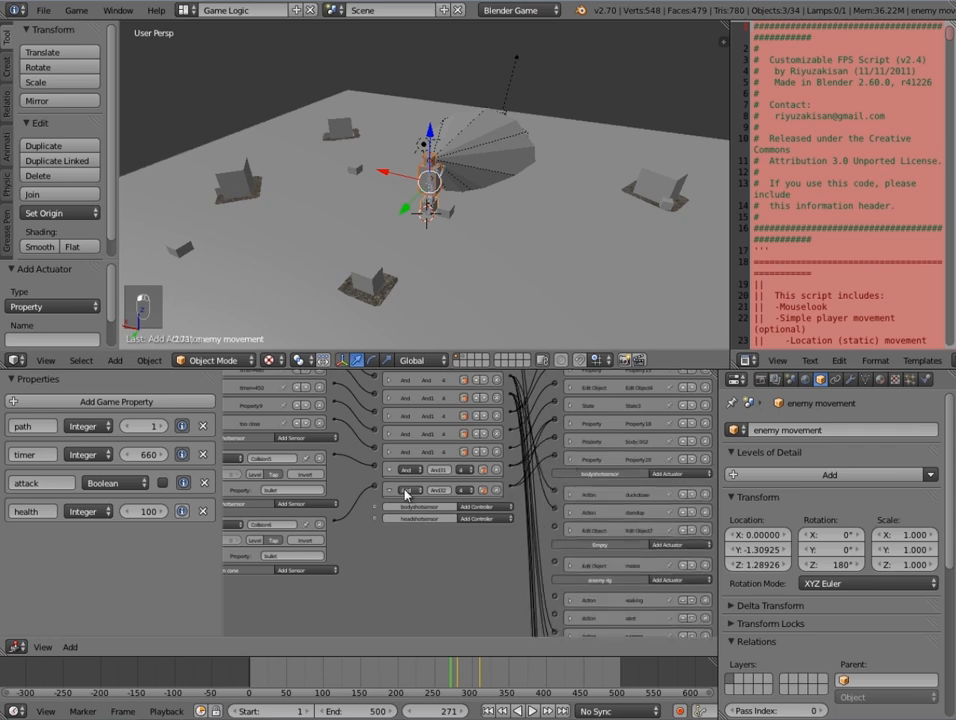
middle_drag(360, 521, 409, 552)
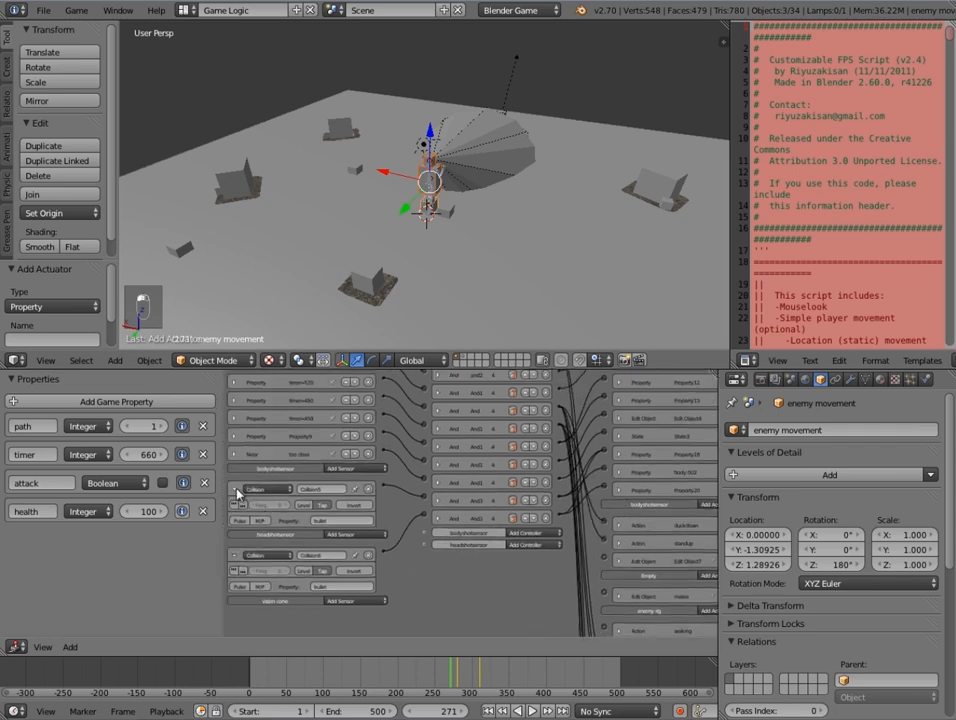
click(236, 489)
click(236, 525)
scroll(237, 530, up, 3)
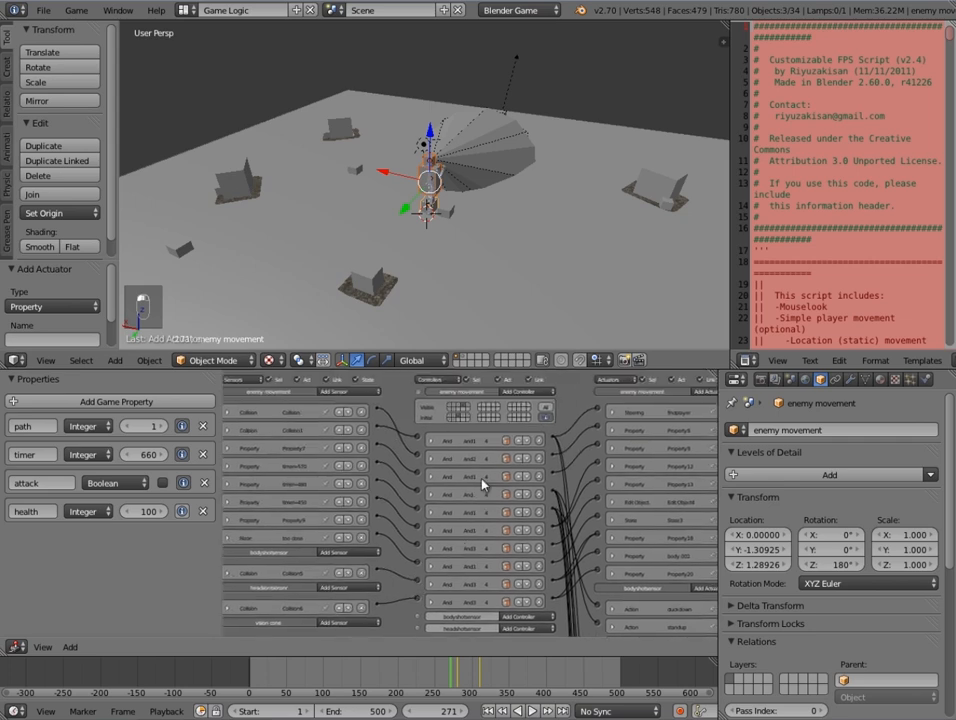
- Display state 5 of the enemy movement object and add a Collision sensor to the bodyshotsensor object
click(470, 410)
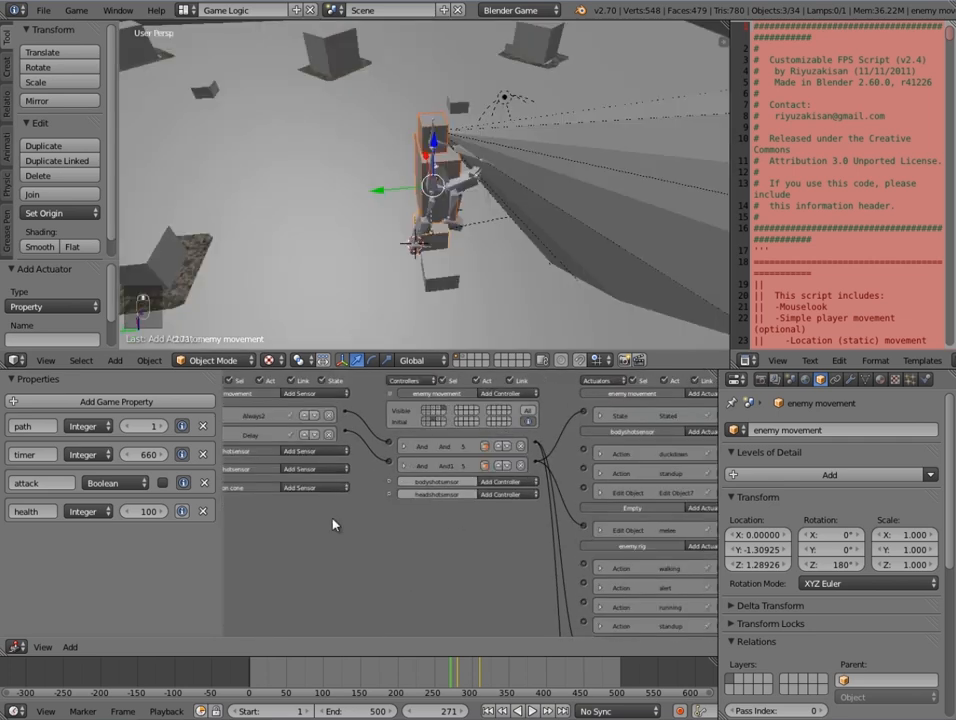
middle_drag(336, 520, 441, 526)
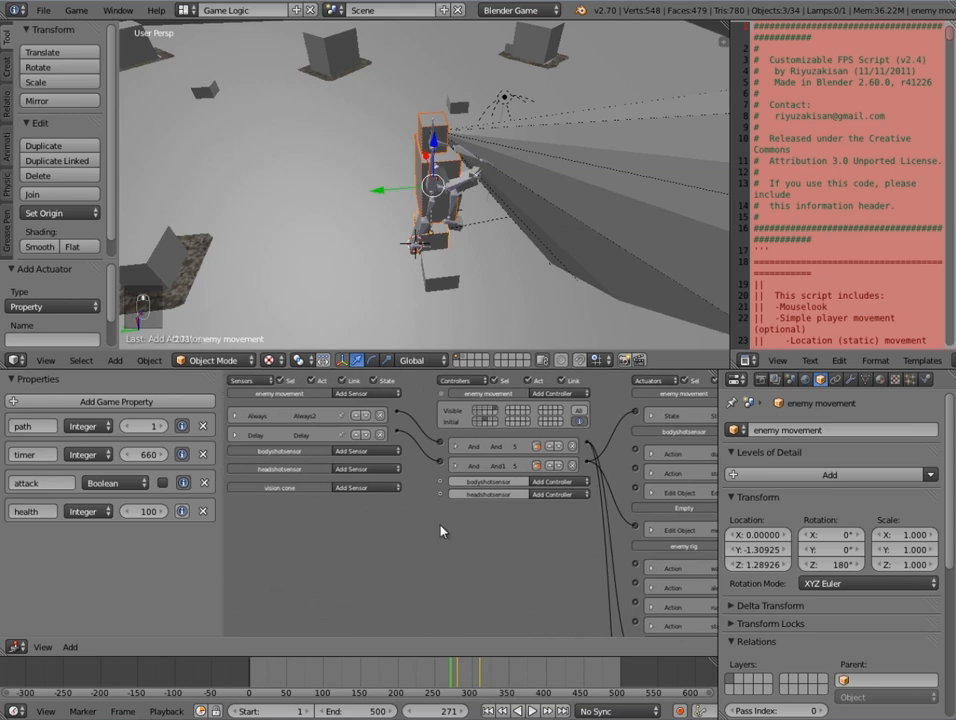
scroll(568, 194, down, 3)
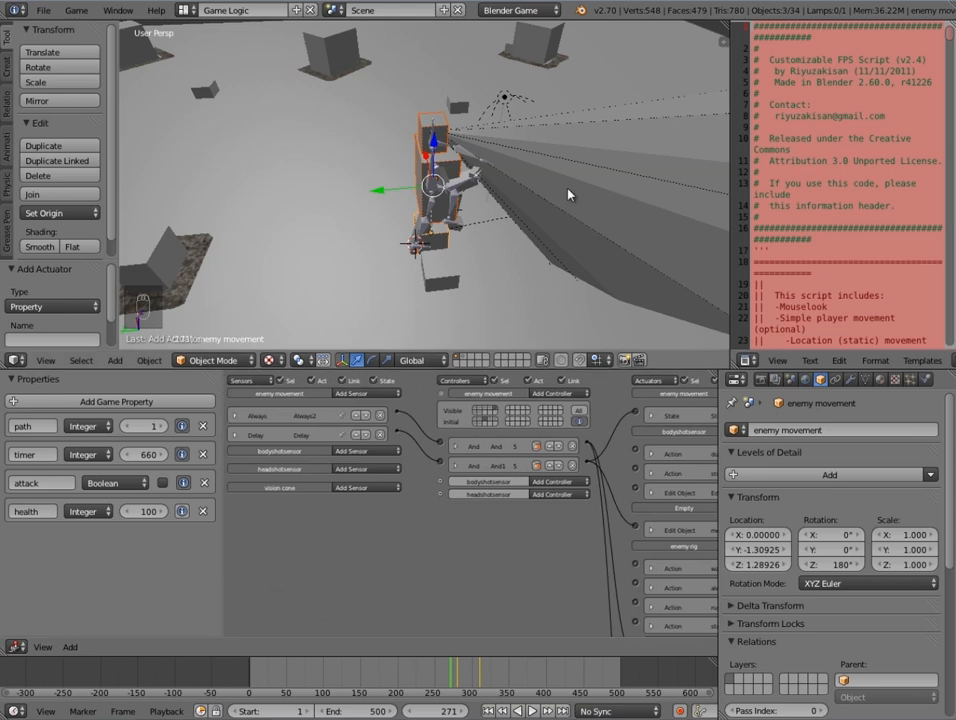
scroll(444, 593, up, 1)
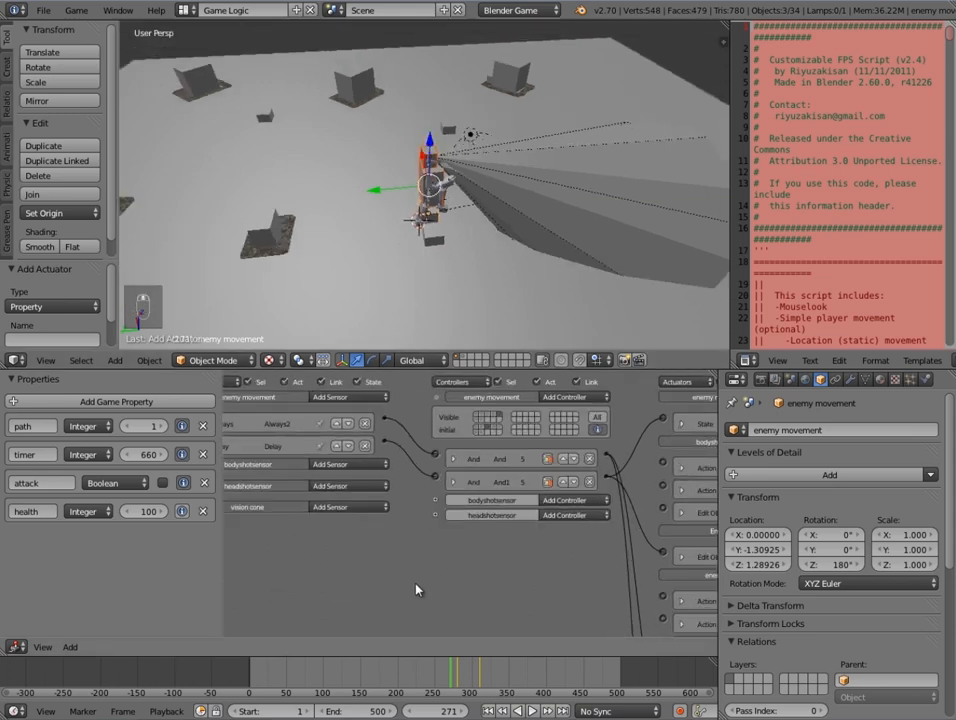
middle_drag(367, 552, 410, 459)
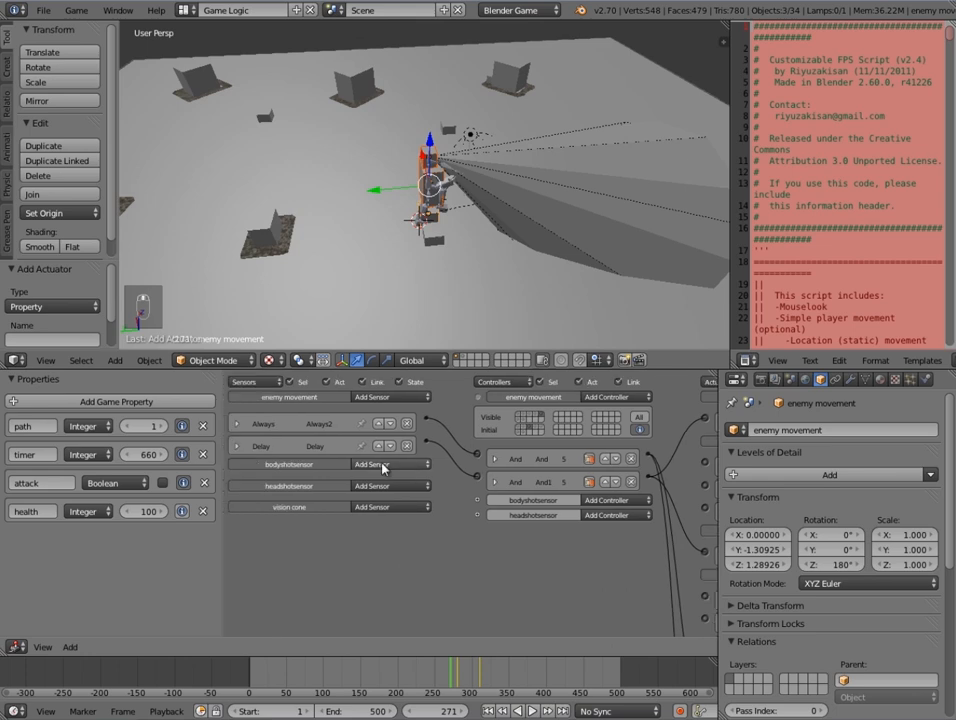
click(383, 466)
click(381, 500)
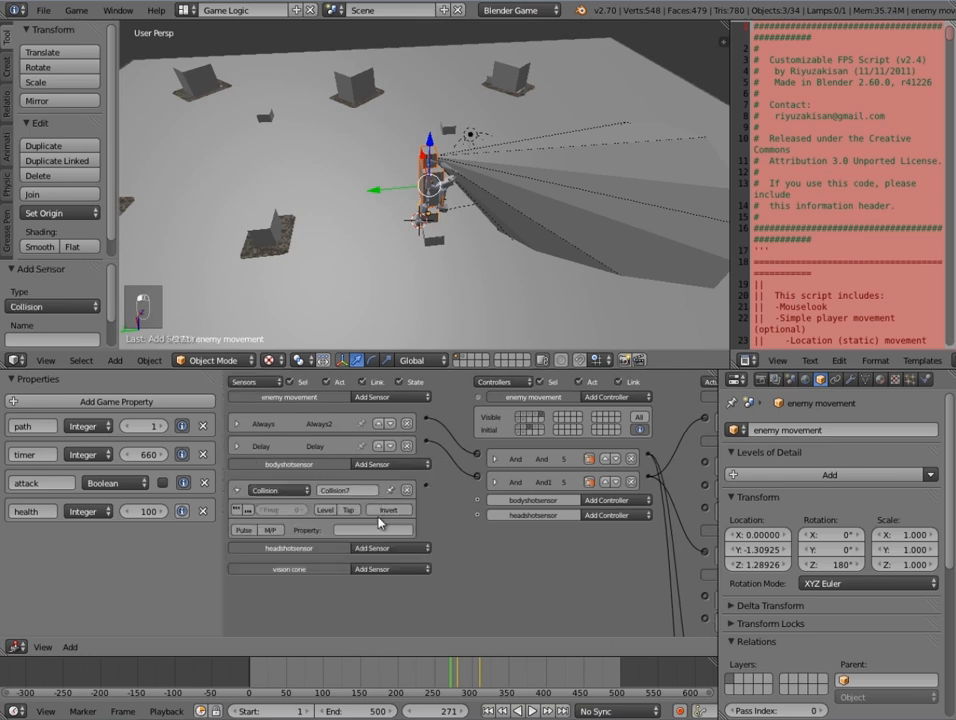
- Add a Collision sensor to the headshotsensor object in state 5 and set its property to bullet
click(378, 548)
click(384, 523)
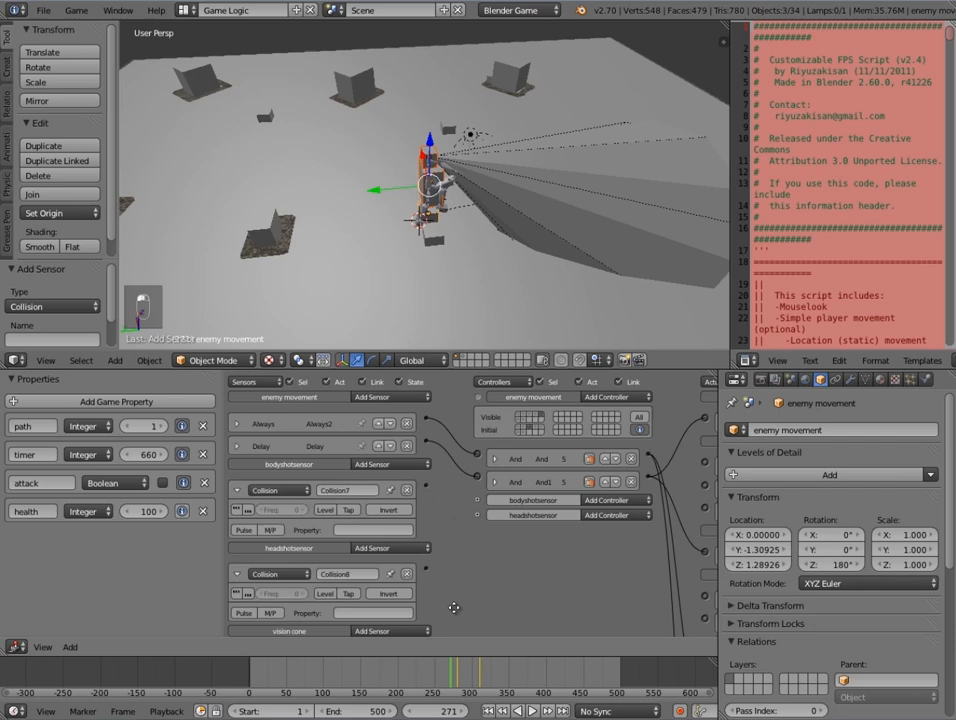
scroll(454, 607, down, 2)
click(381, 563)
text(bullet)
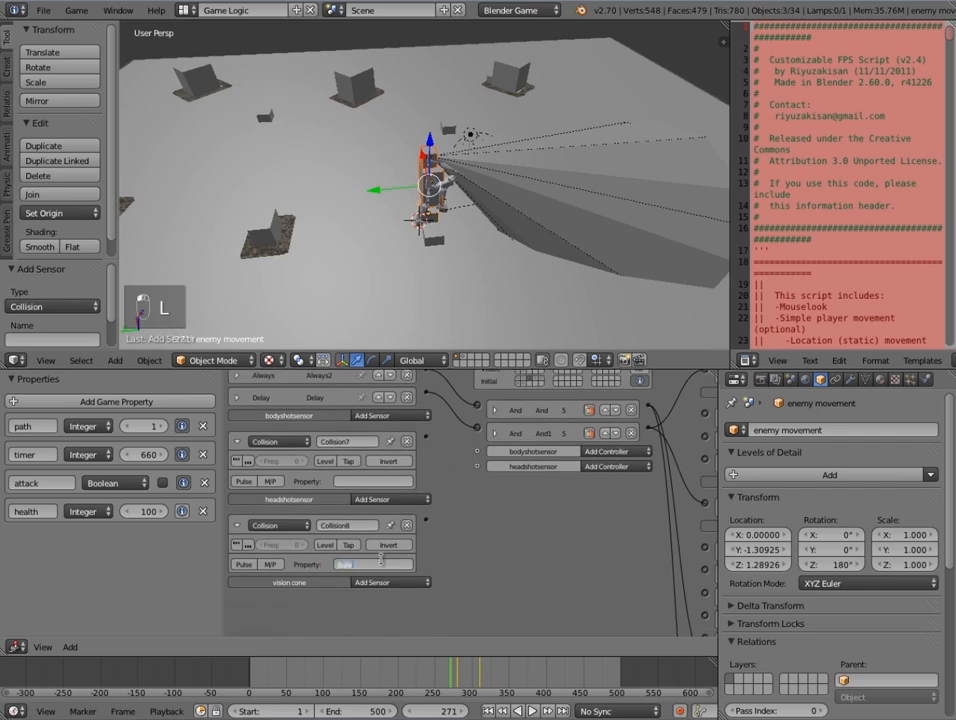
- Set the bodyshotsensor Collision sensor's property to bullet and enable Tap on both new Collision sensors
scroll(381, 560, up, 2)
click(403, 510)
text(bullet)
key(Return)
click(346, 499)
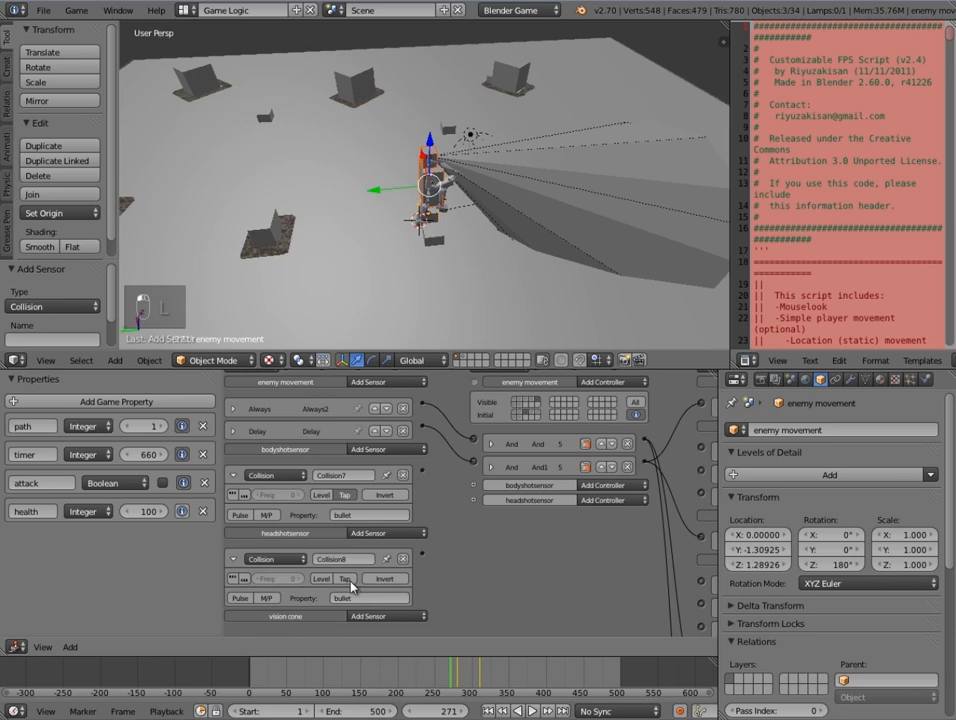
click(348, 578)
- Add two Property actuators to the enemy movement object in state 5 and set both to Add mode
middle_drag(717, 504, 576, 518)
middle_drag(697, 404, 644, 404)
click(660, 396)
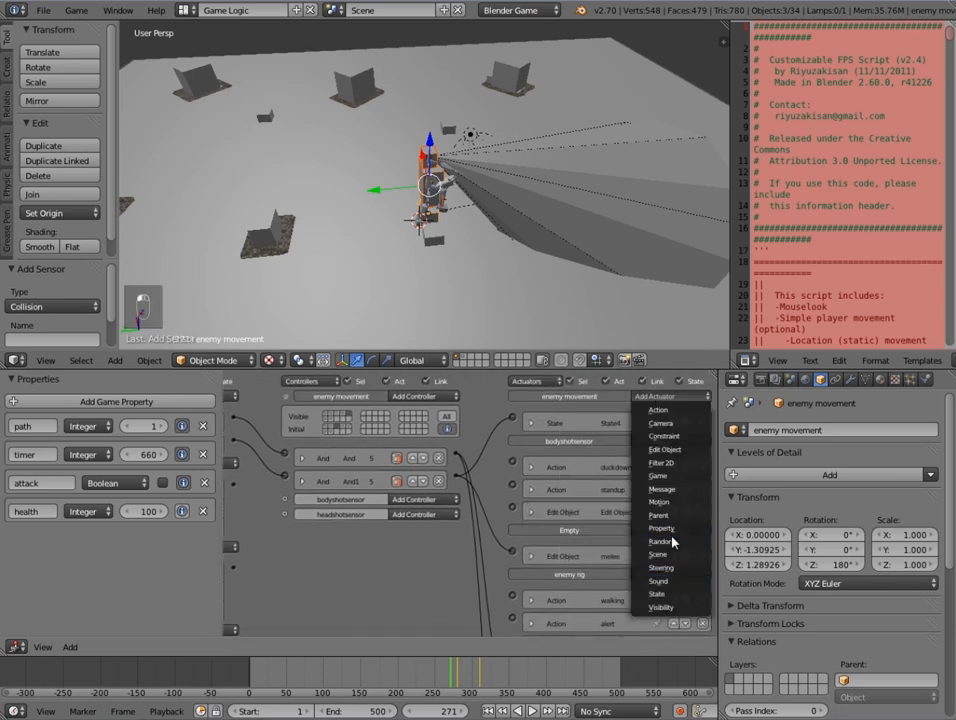
click(661, 528)
click(655, 397)
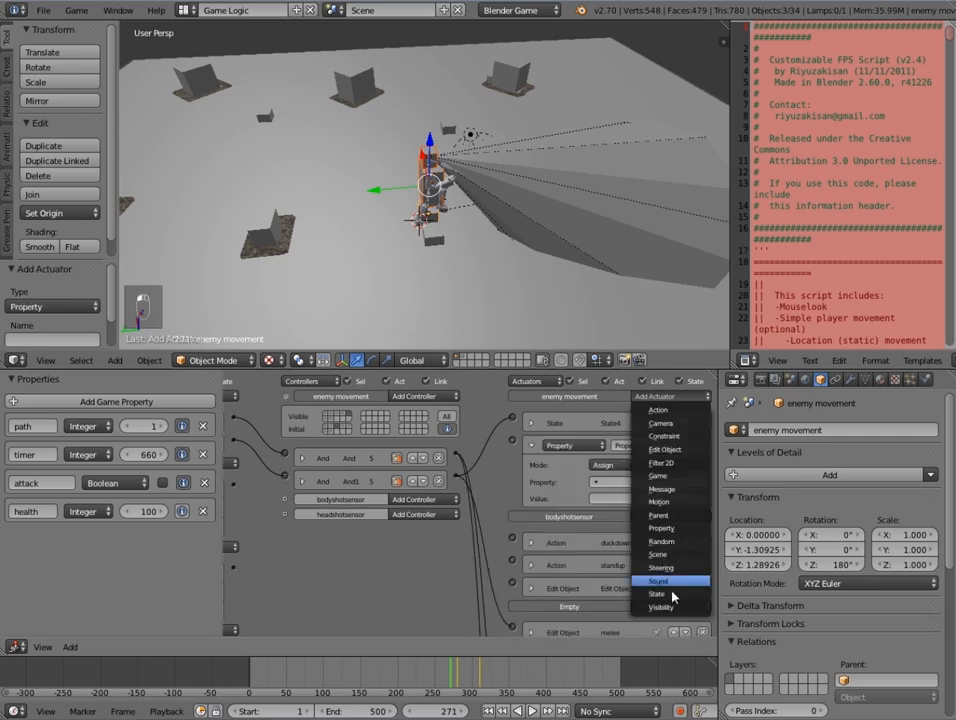
click(645, 462)
click(619, 464)
click(618, 439)
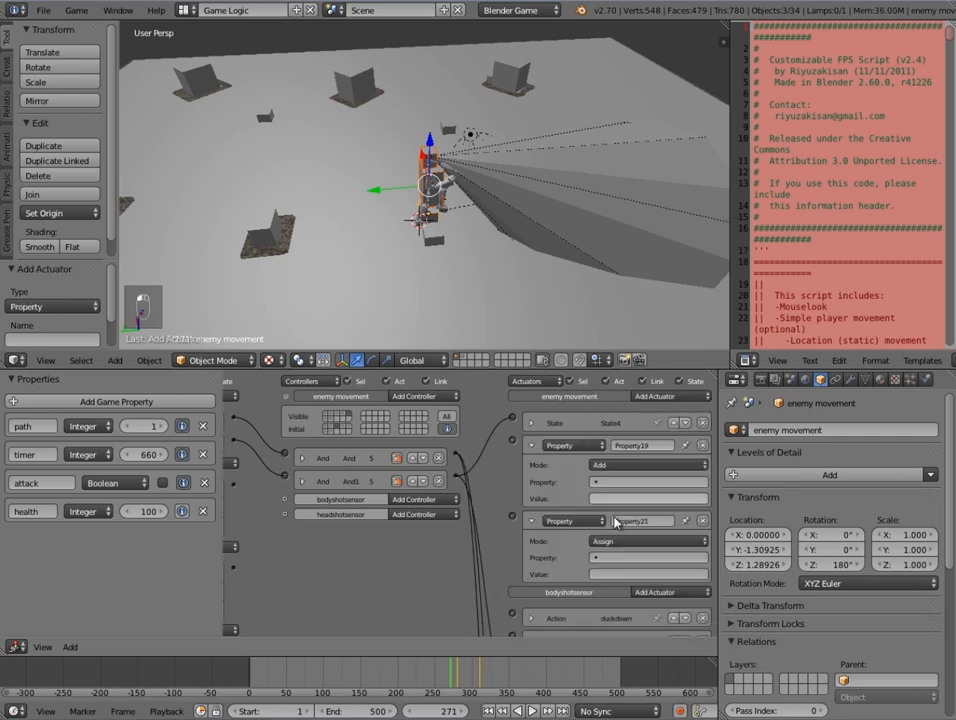
click(619, 539)
click(613, 516)
- Assign health to both new Property actuators, with a value of -50 for the second and -20 for the first
click(622, 559)
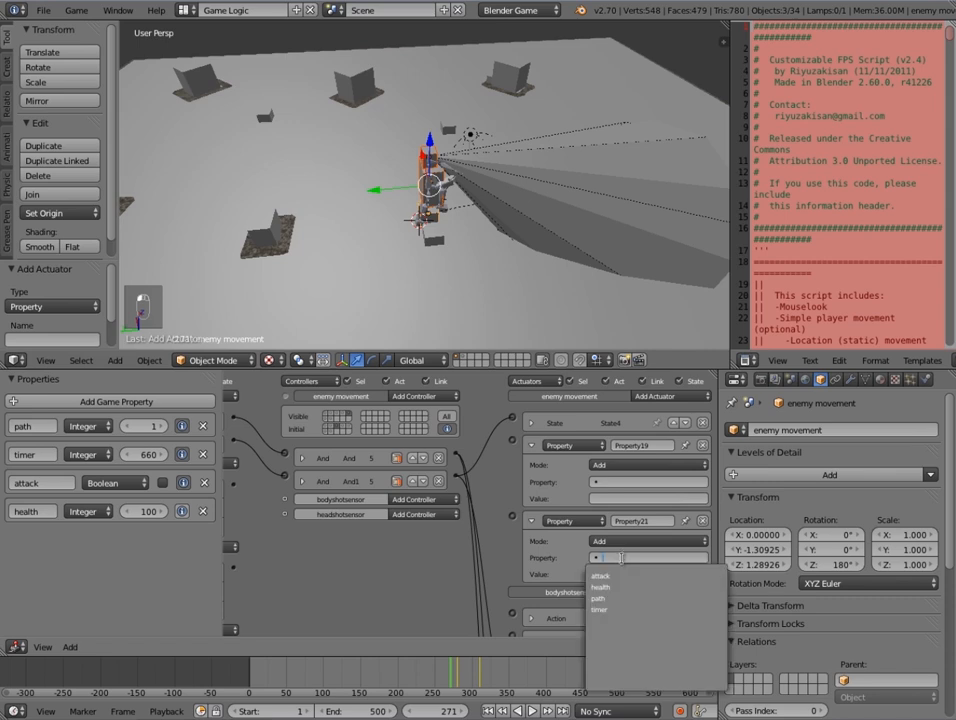
click(630, 588)
click(622, 573)
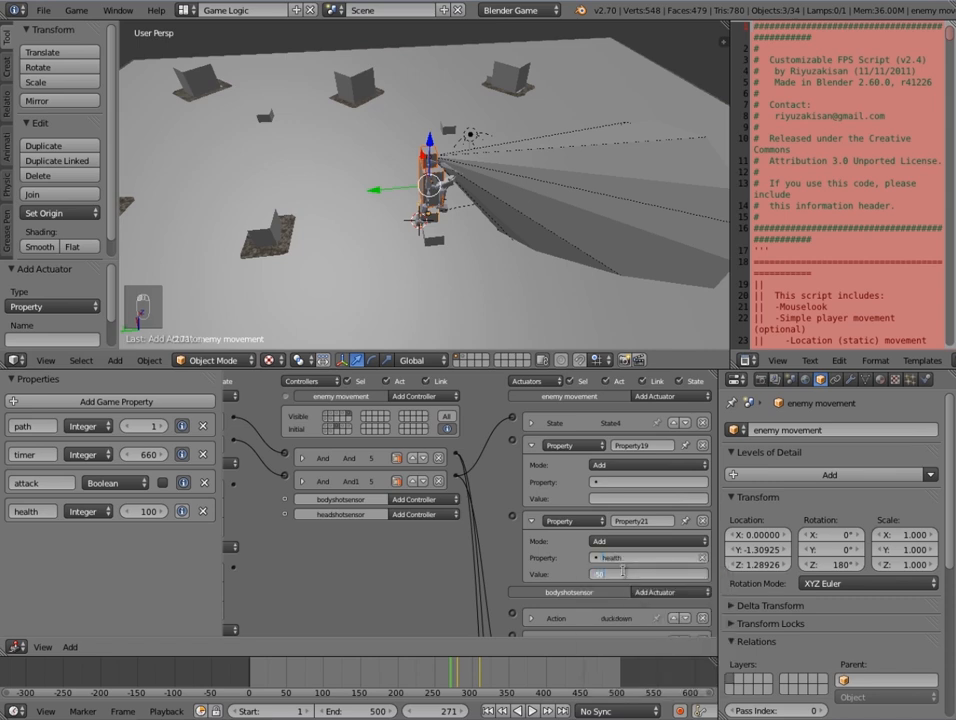
click(615, 482)
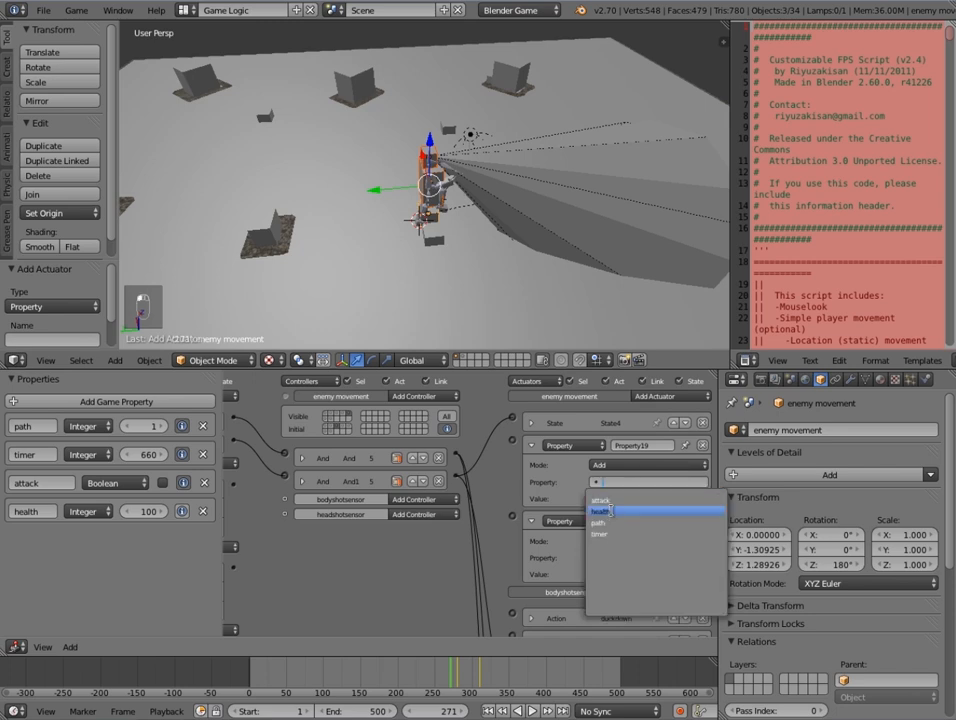
click(612, 511)
click(621, 497)
text(-20)
key(Return)
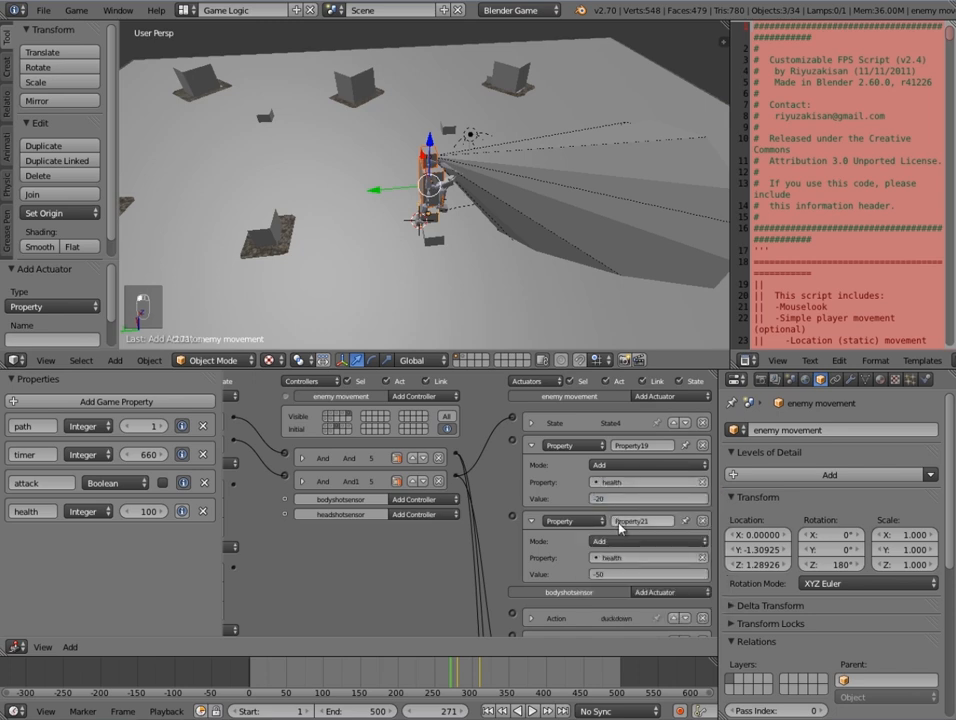
- Add two And controllers to the enemy movement object in state 5
scroll(329, 522, down, 2)
middle_drag(329, 522, 402, 522)
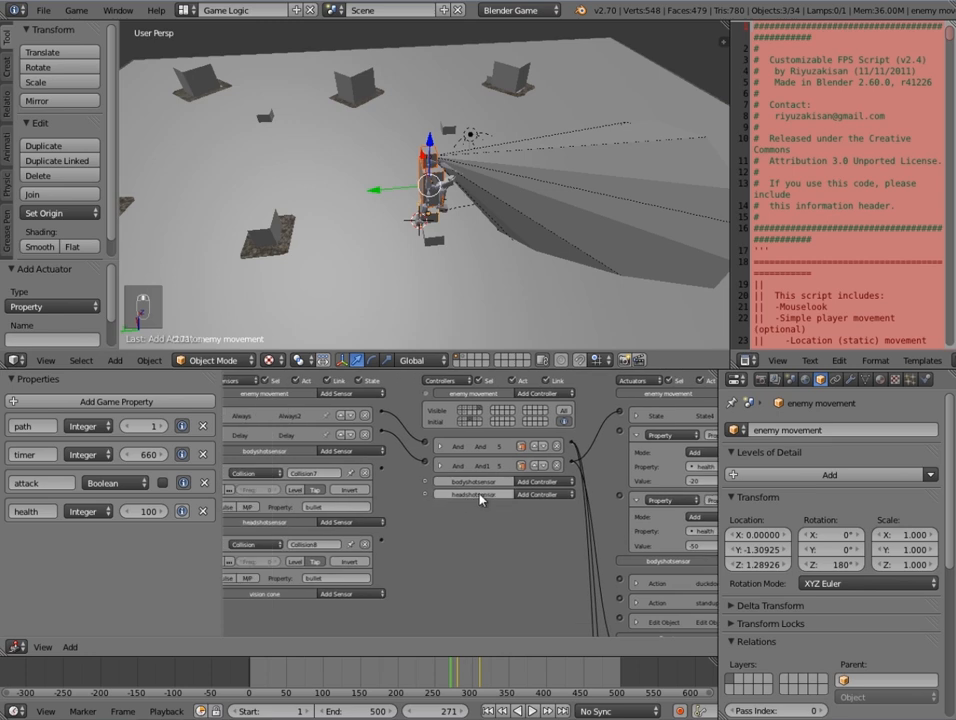
click(535, 393)
click(531, 401)
click(531, 395)
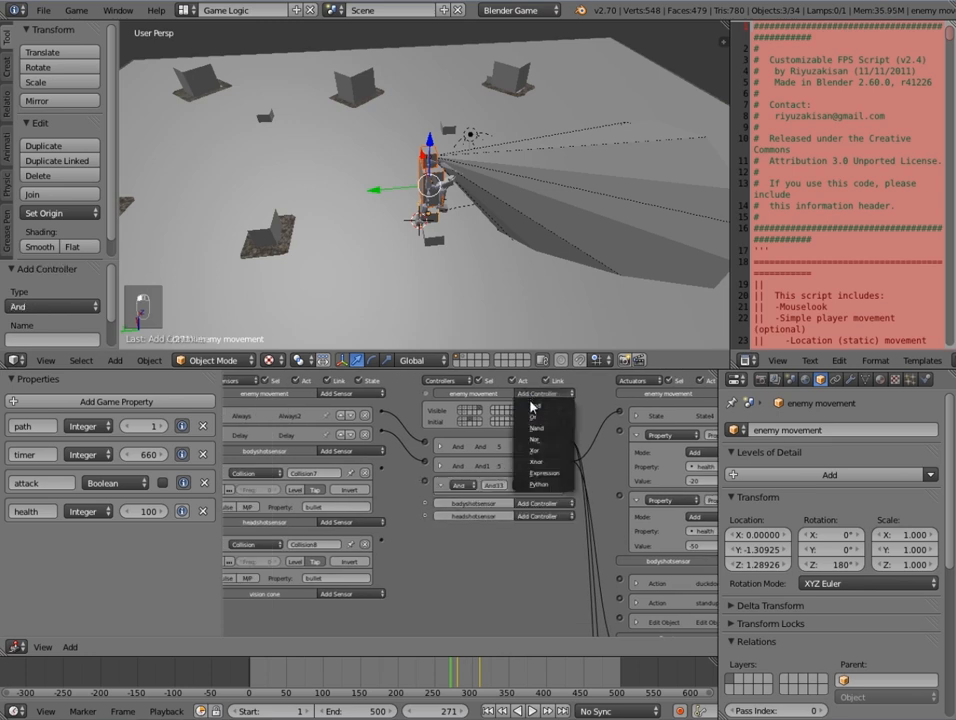
click(531, 401)
- Link the bodyshot sensor through the first new And controller to the -20 actuator, and the headshot sensor through the second to the -50 actuator
drag(382, 467, 427, 485)
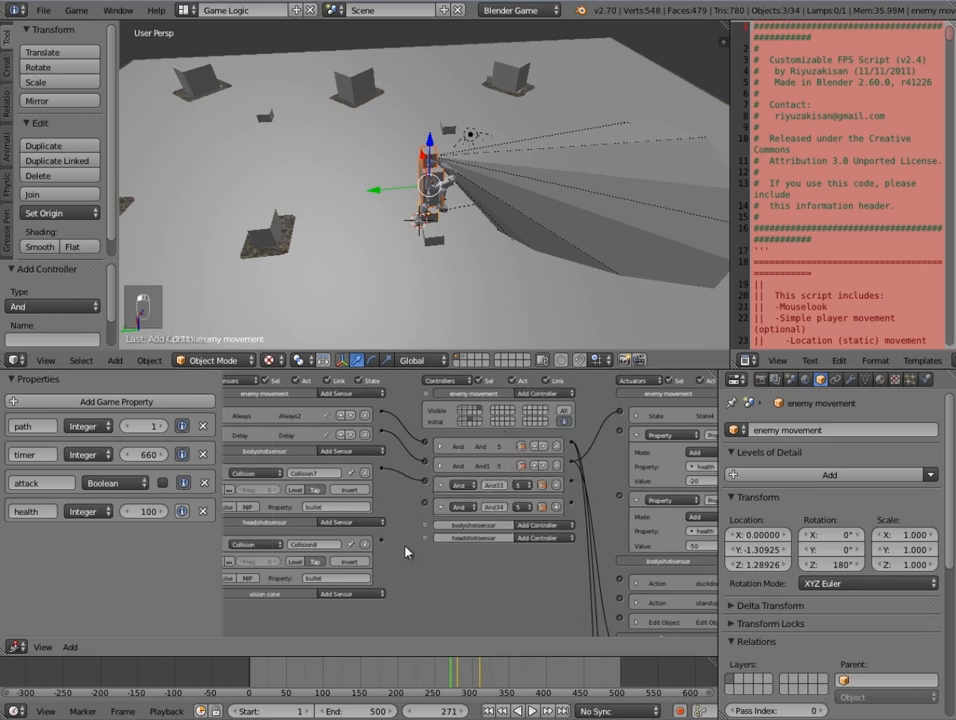
drag(384, 542, 427, 503)
drag(570, 502, 621, 491)
middle_drag(622, 493, 562, 494)
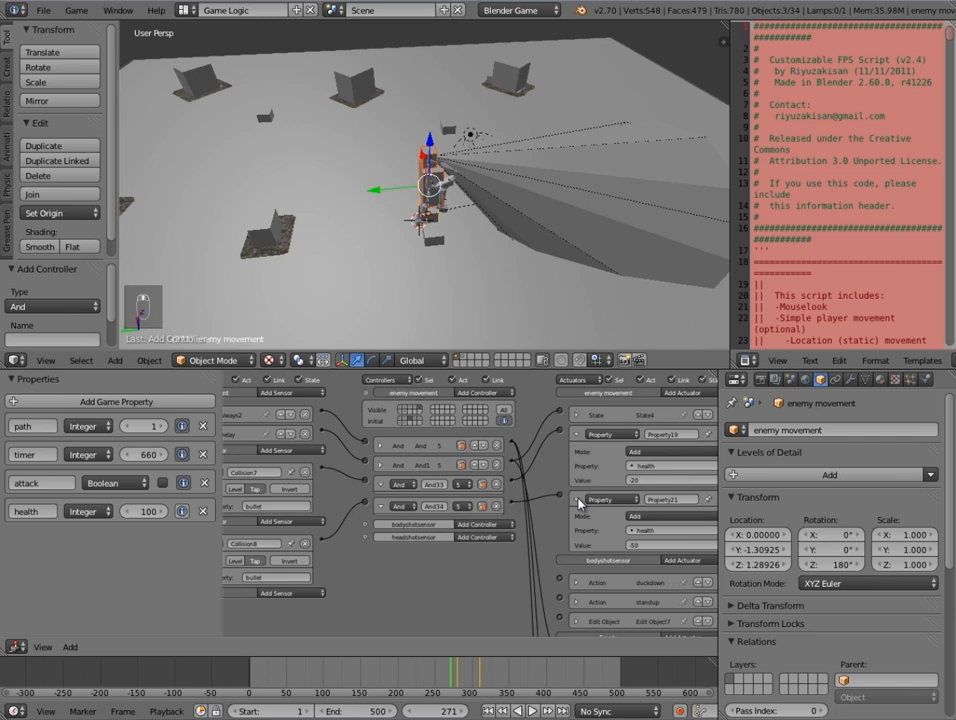
- Collapse the new Property actuators, And controllers and Collision sensors in state 5
click(578, 503)
click(577, 436)
click(381, 502)
middle_drag(368, 549, 444, 549)
click(236, 473)
click(239, 508)
- Display state 16 of the enemy movement object and examine its logic bricks
scroll(301, 553, up, 3)
middle_drag(500, 500, 340, 500)
click(361, 424)
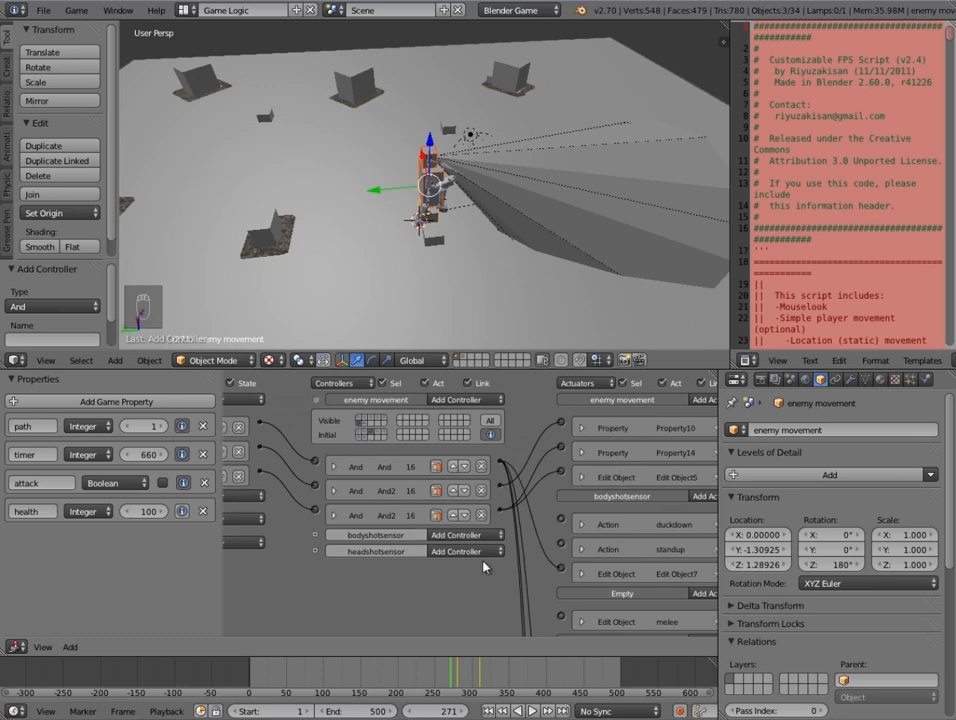
scroll(481, 565, down, 3)
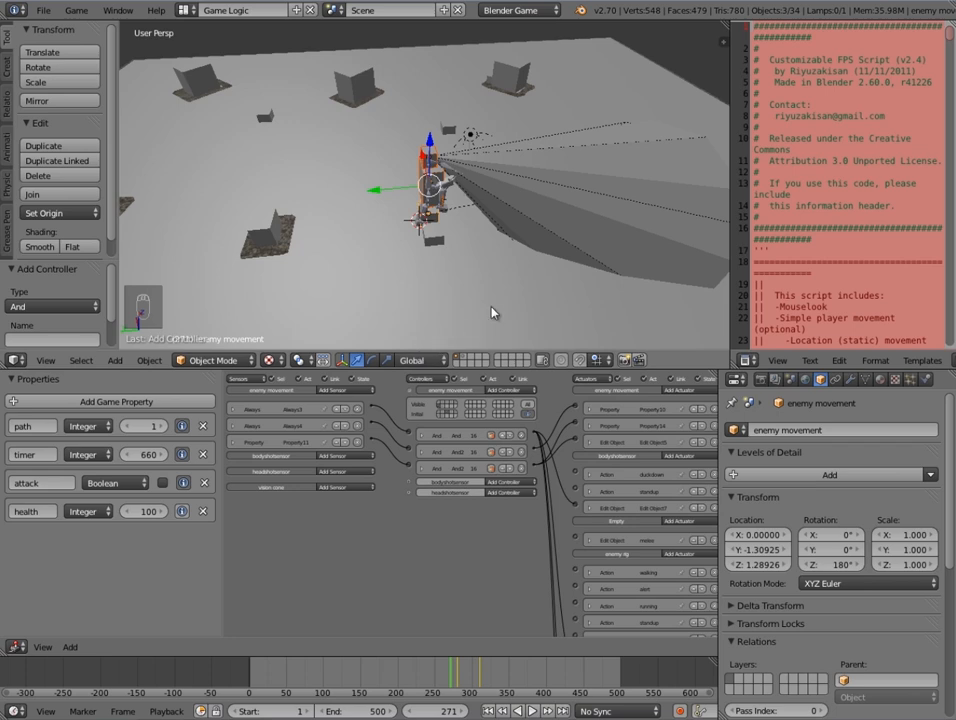
key(ctrl+z)
key(ctrl+z)
key(ctrl+z)
key(ctrl+z)
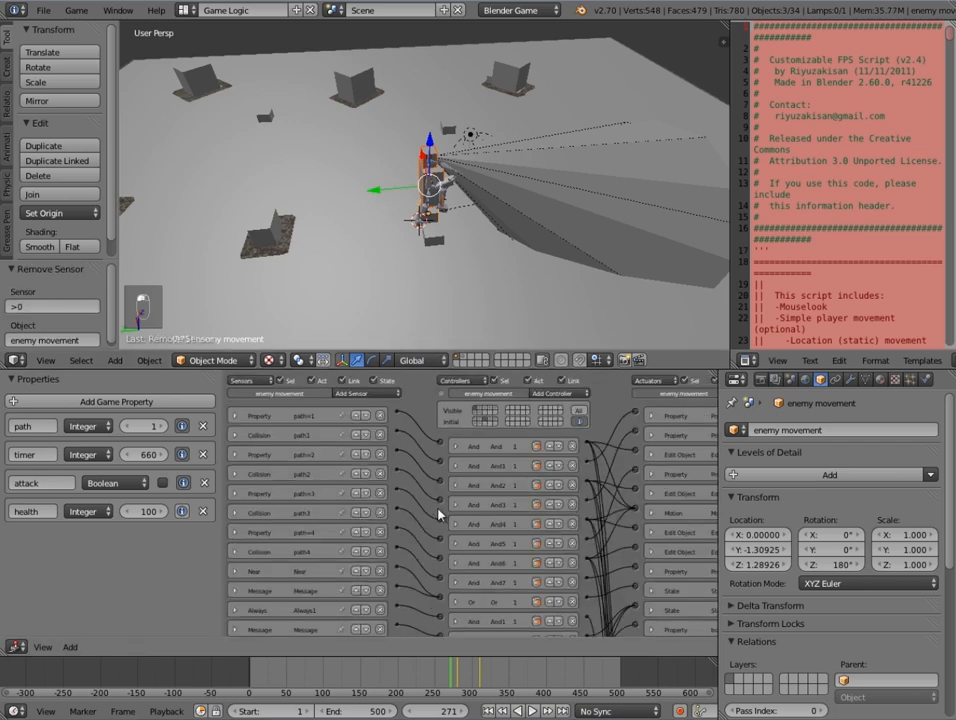
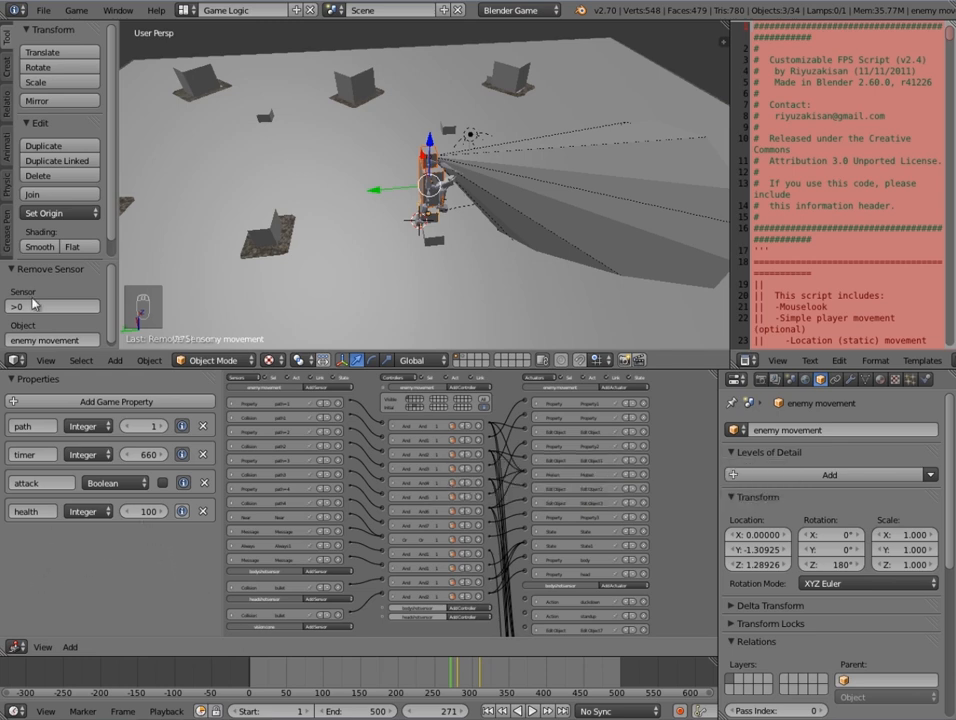
- Rename the health game property to bodyhealth and set its value to 5
scroll(309, 228, up, 5)
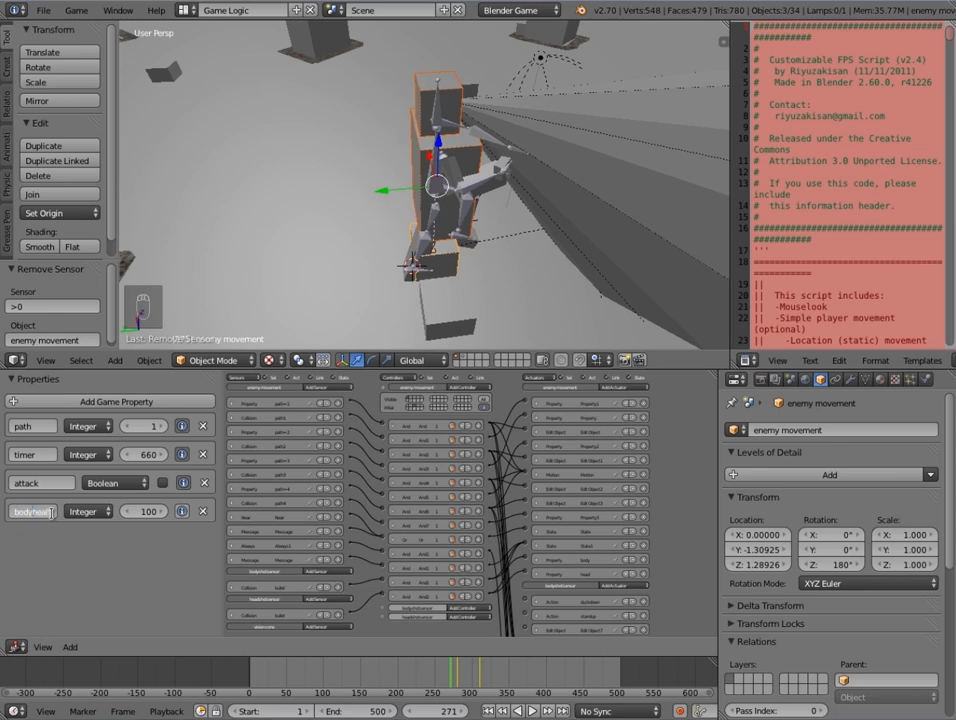
click(163, 517)
click(162, 517)
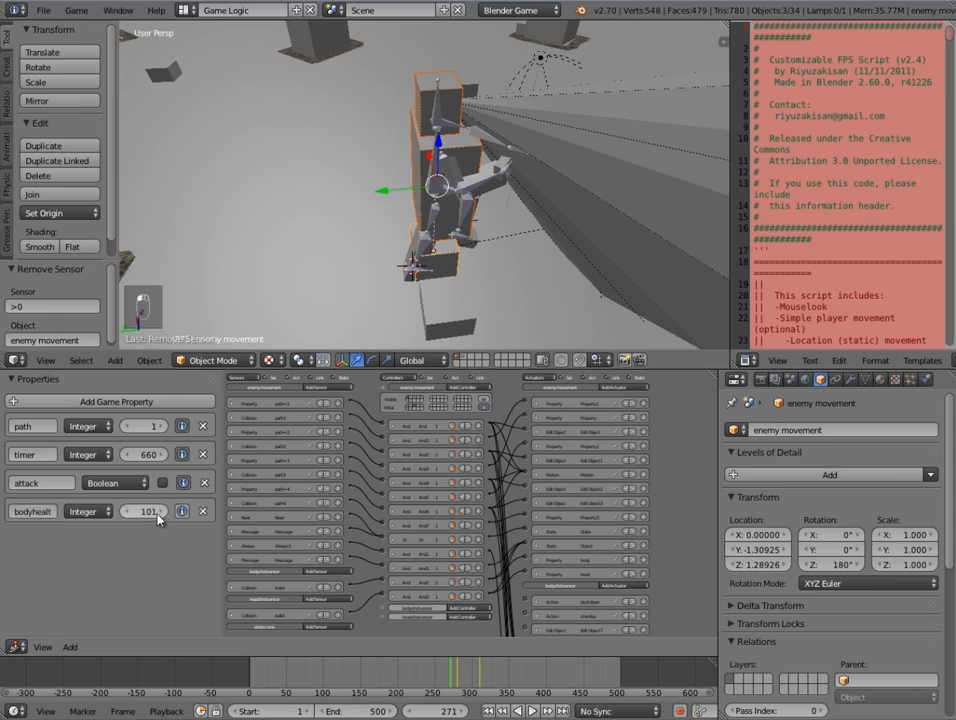
click(146, 514)
text(5)
key(Return)
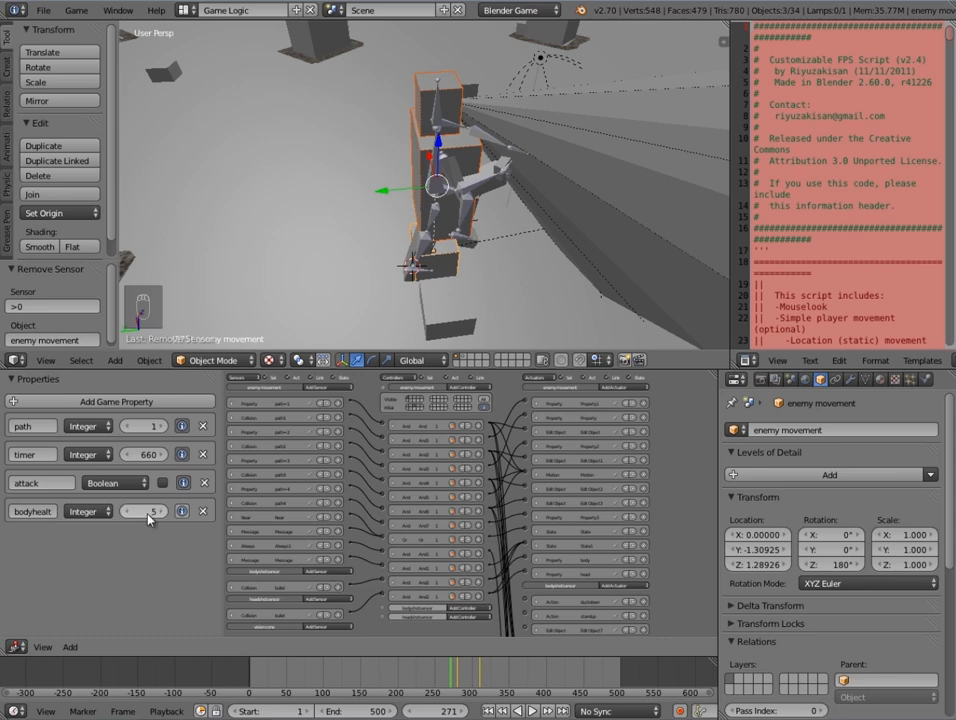
- Add a game property named headhealth, make it an Integer and set its value to 2
click(108, 400)
click(32, 536)
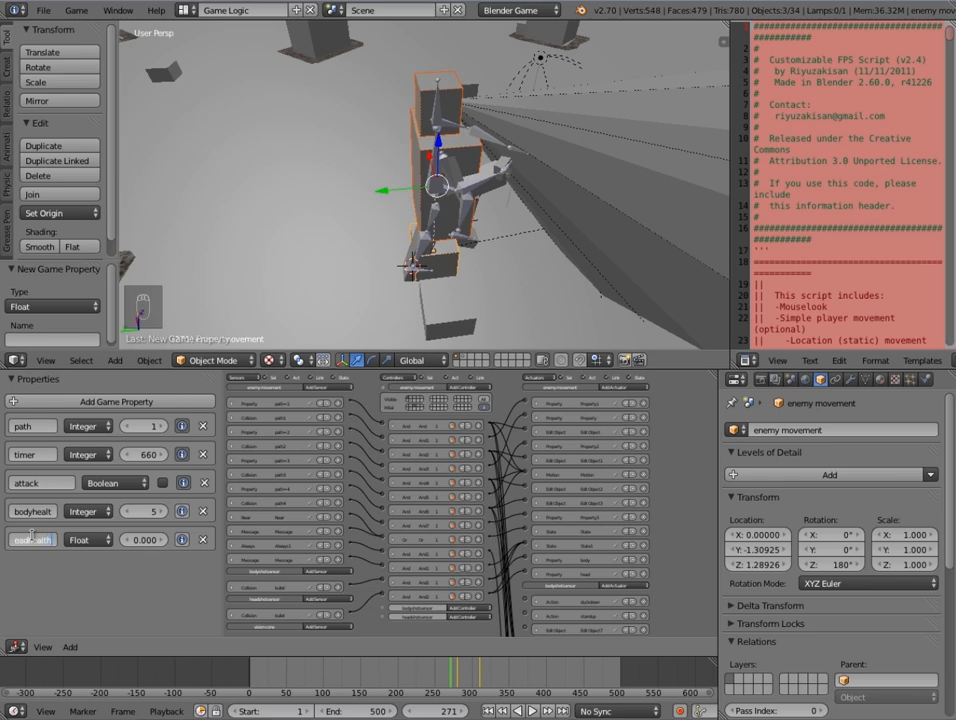
text(headhealth)
click(89, 539)
click(95, 510)
click(163, 541)
click(164, 541)
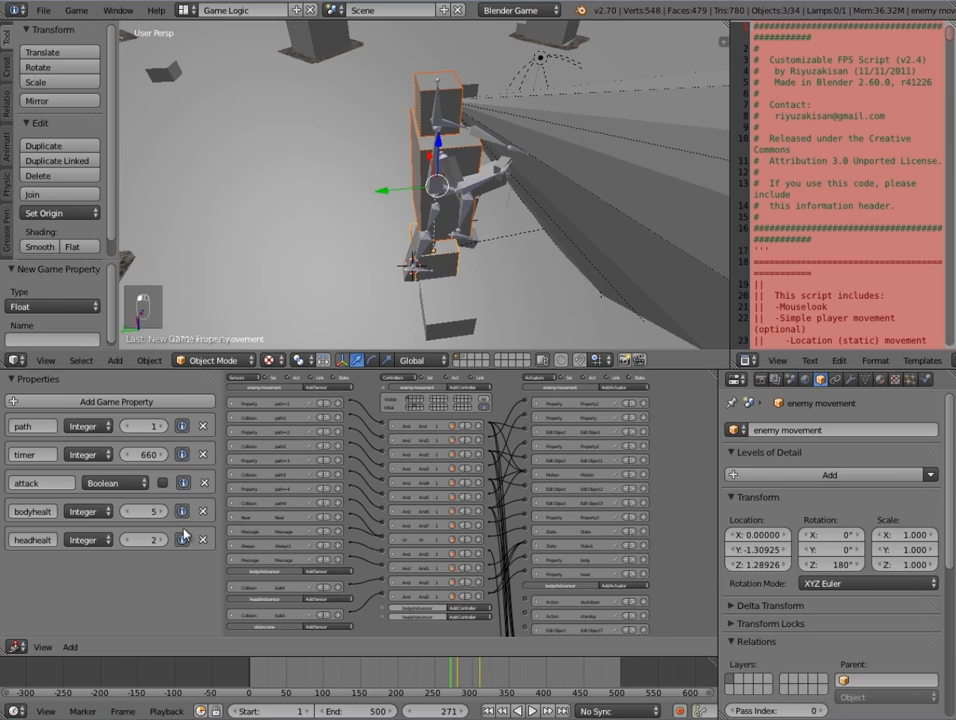
- Assign bodyhealth to the state 1 body Property actuator, replace its Add value and collapse it
scroll(560, 578, up, 1)
scroll(558, 578, up, 3)
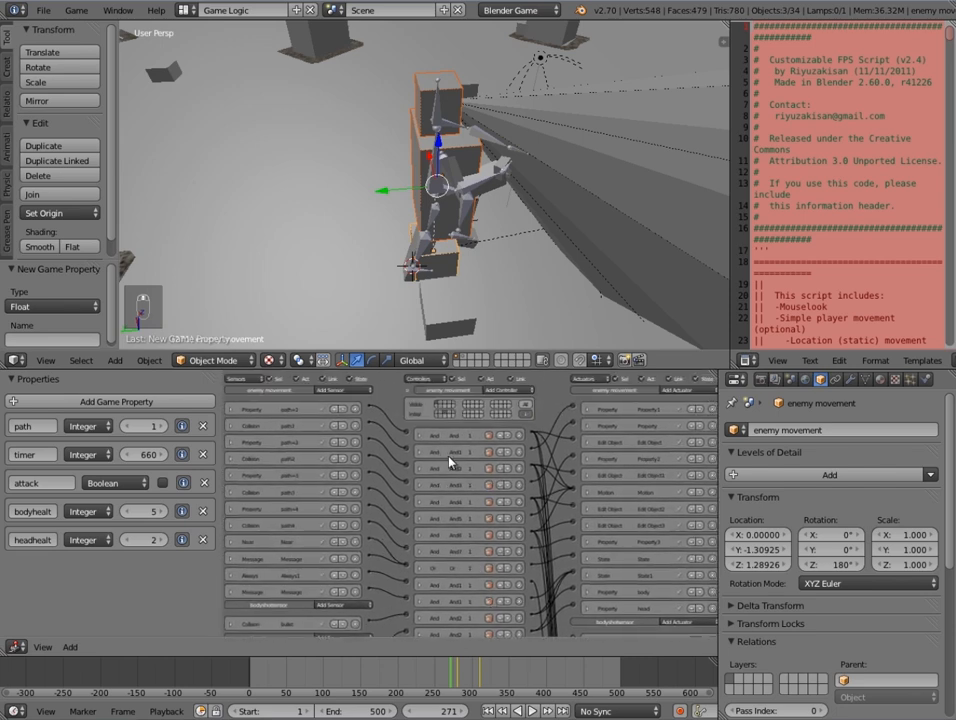
scroll(449, 461, up, 4)
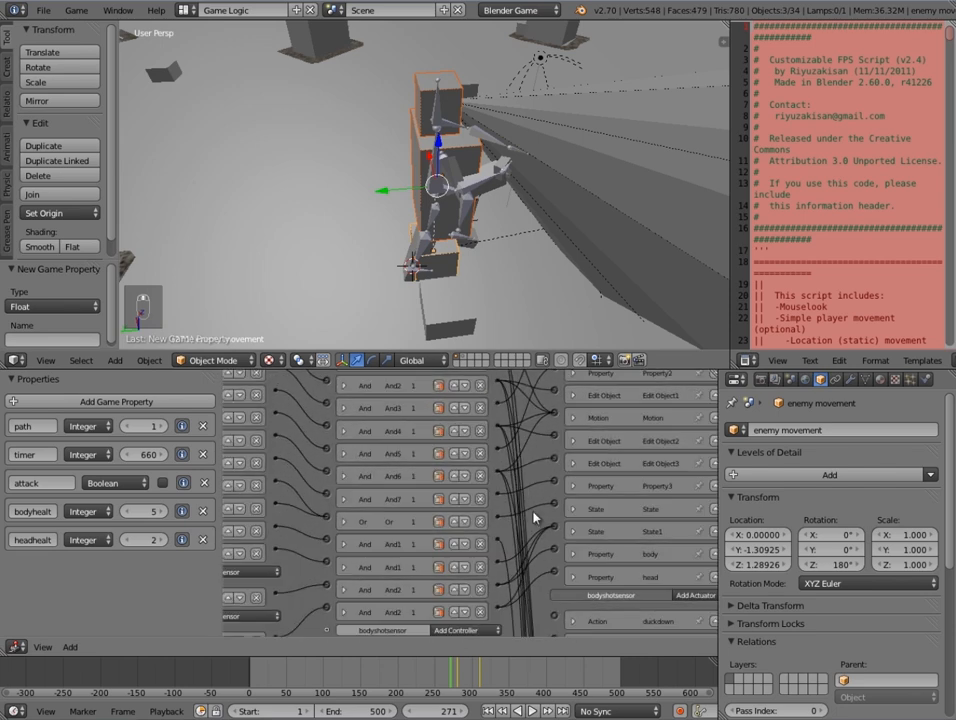
scroll(535, 517, up, 1)
click(532, 519)
click(633, 553)
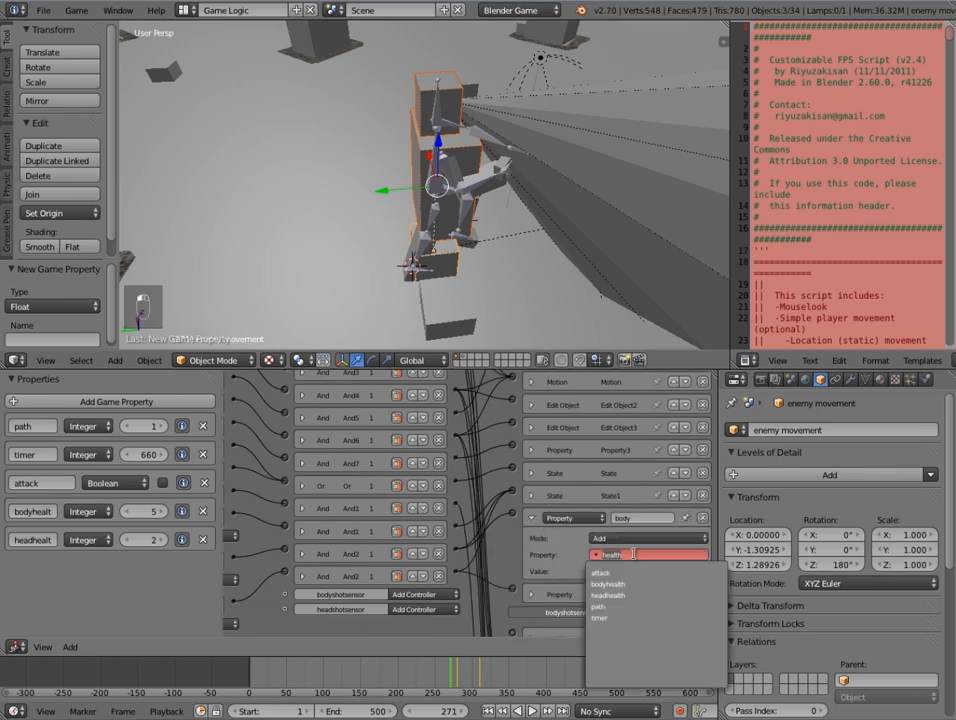
click(608, 584)
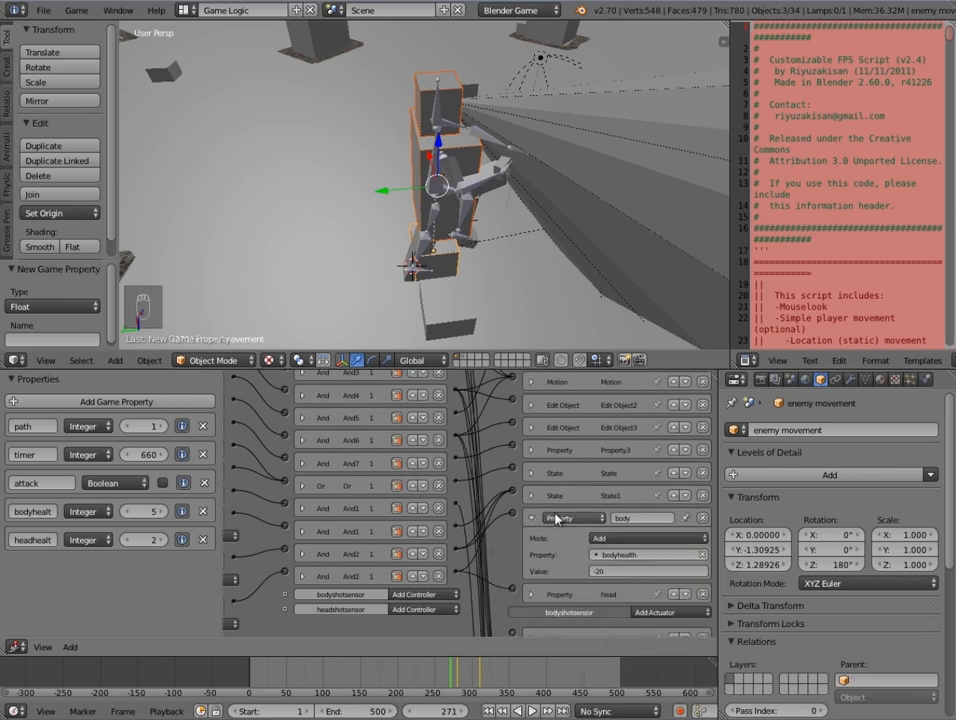
click(530, 518)
click(530, 518)
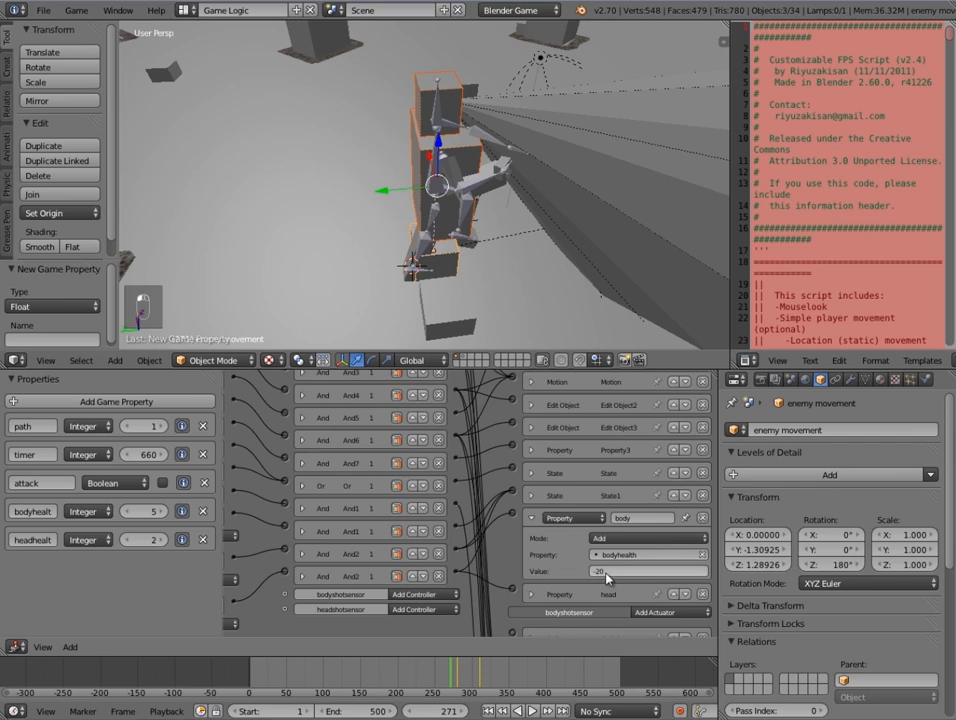
click(605, 572)
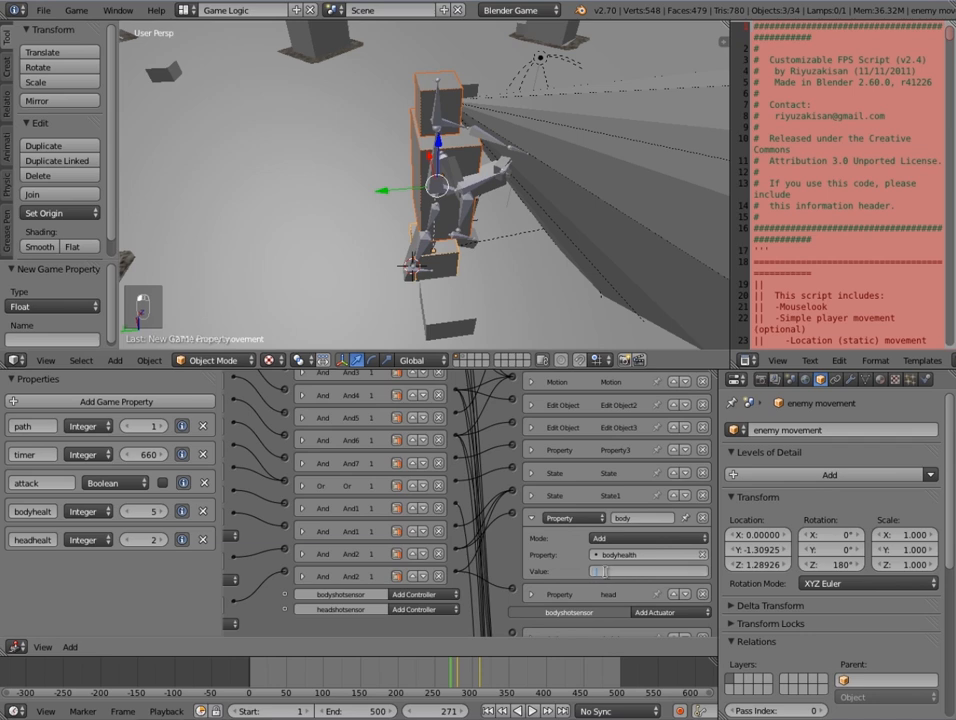
click(531, 518)
- Assign headhealth to the state 1 head Property actuator, replace its Add value and collapse it
click(531, 541)
click(640, 577)
click(625, 613)
click(617, 594)
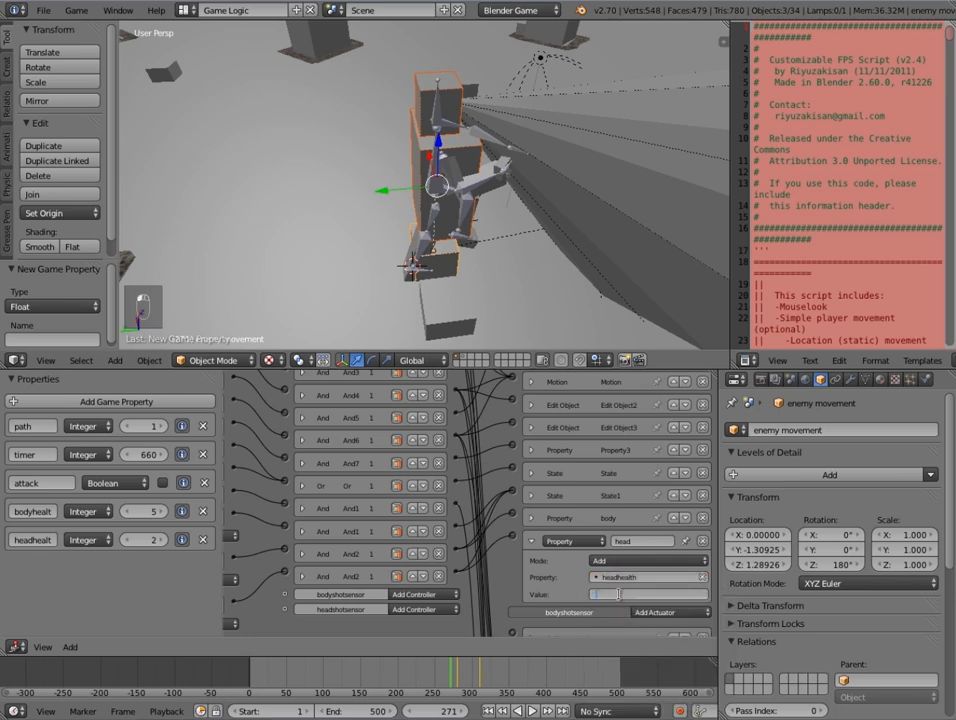
click(531, 541)
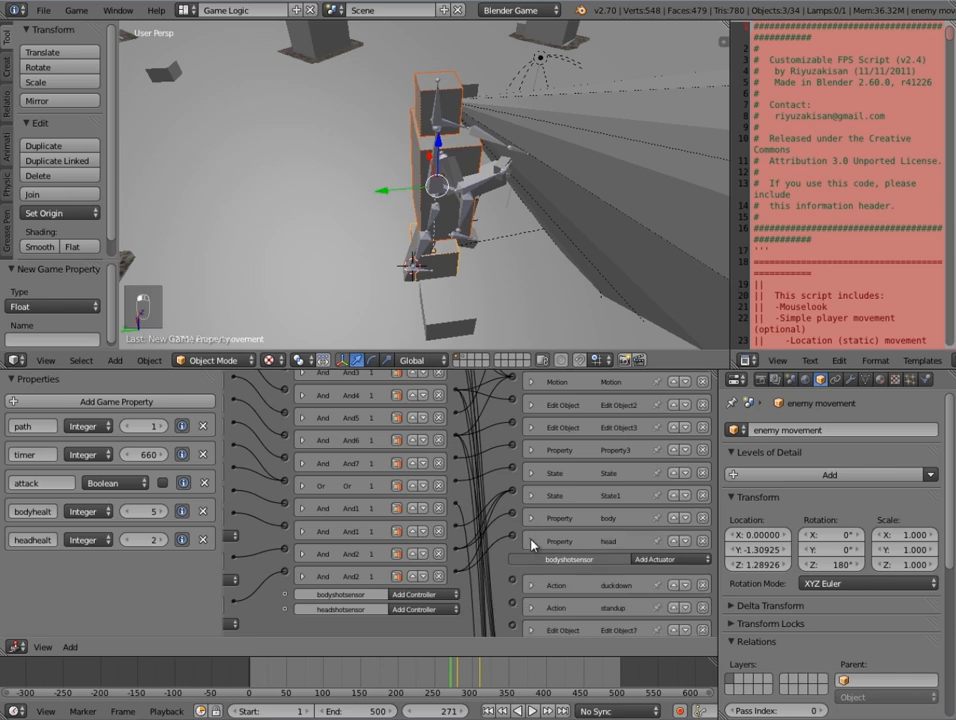
- Display state 2 and set its body.001 Property actuator to bodyhealth with a value of -1
key(Home)
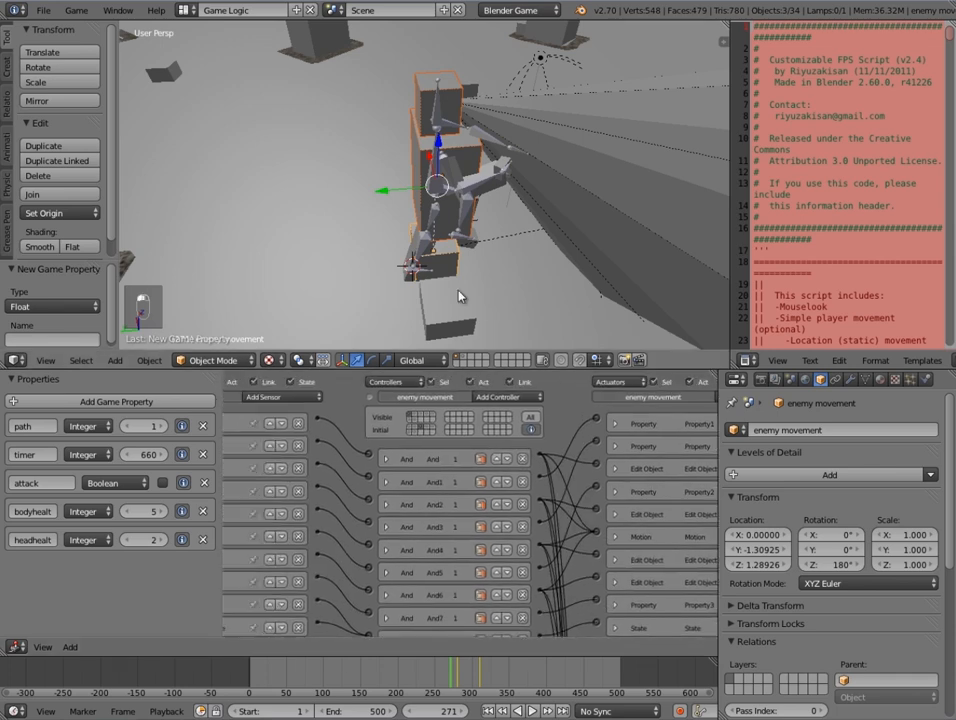
click(417, 415)
middle_drag(585, 550, 508, 546)
click(540, 537)
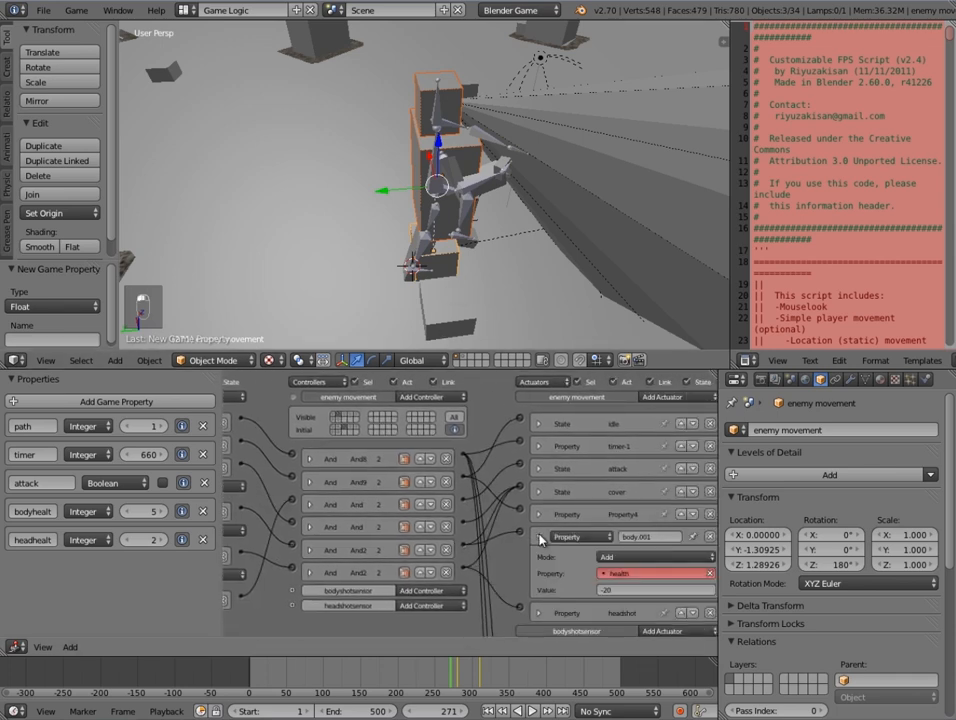
click(645, 573)
click(632, 600)
click(624, 591)
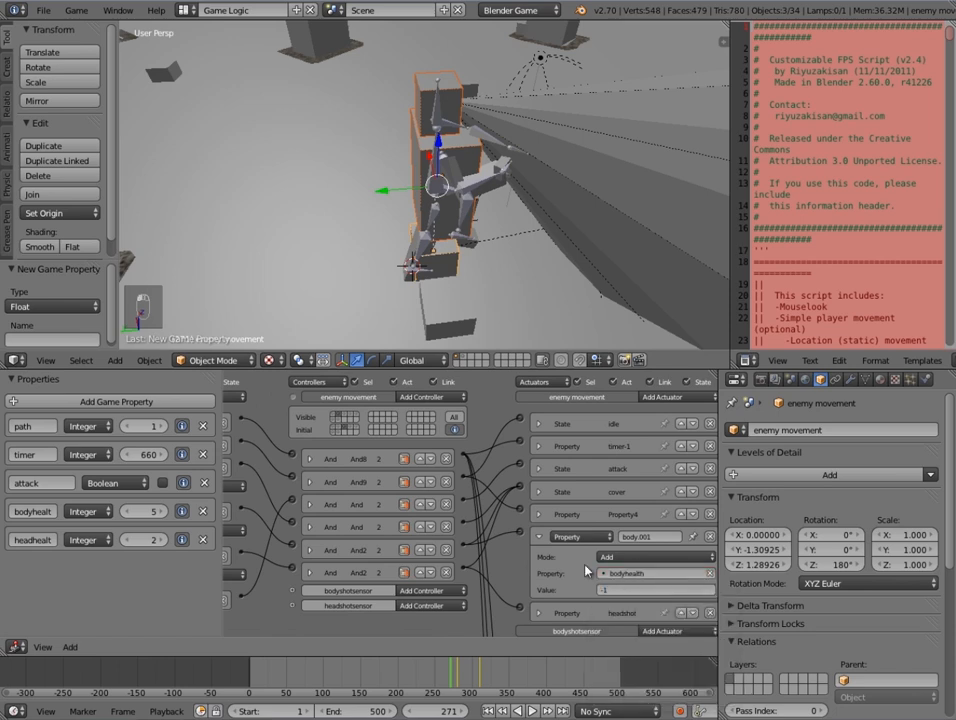
click(540, 537)
- Set the state 2 headshot Property actuator to headhealth with a value of -1 and collapse it
click(539, 560)
click(632, 596)
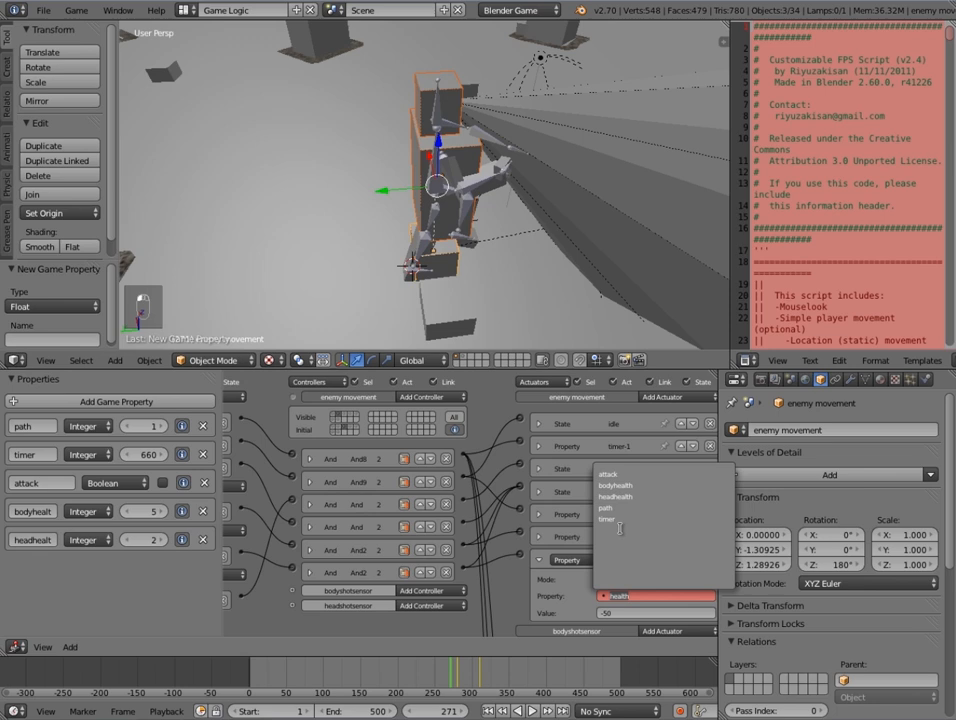
click(628, 493)
click(627, 613)
text(-1)
key(Return)
click(540, 560)
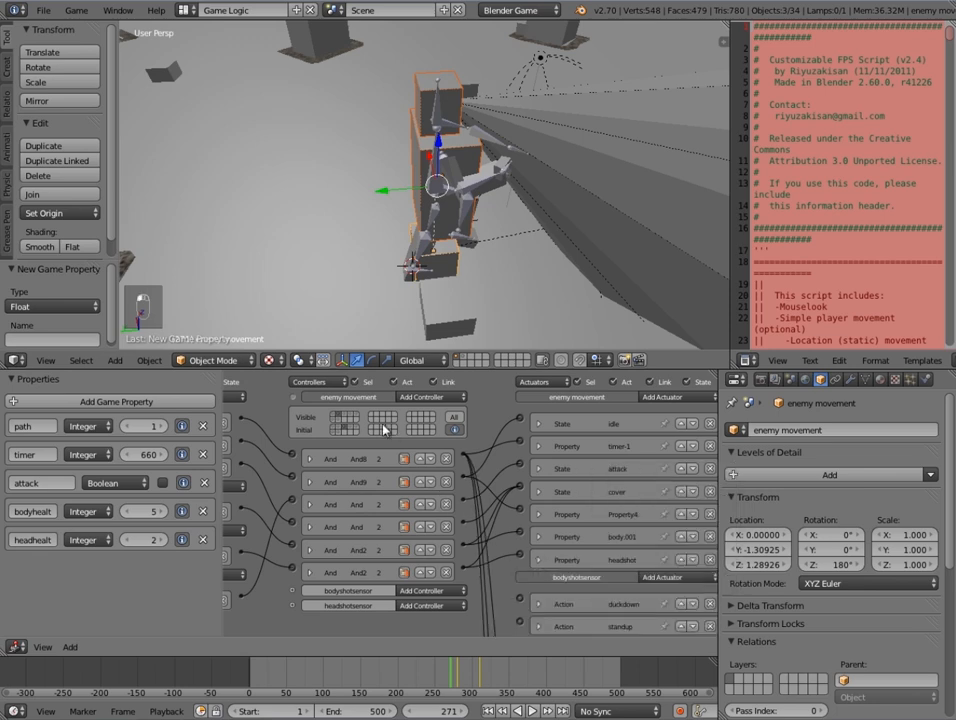
- Display state 3, assign bodyhealth to its bodyshot Property actuator, replace the Add value and collapse it
click(383, 428)
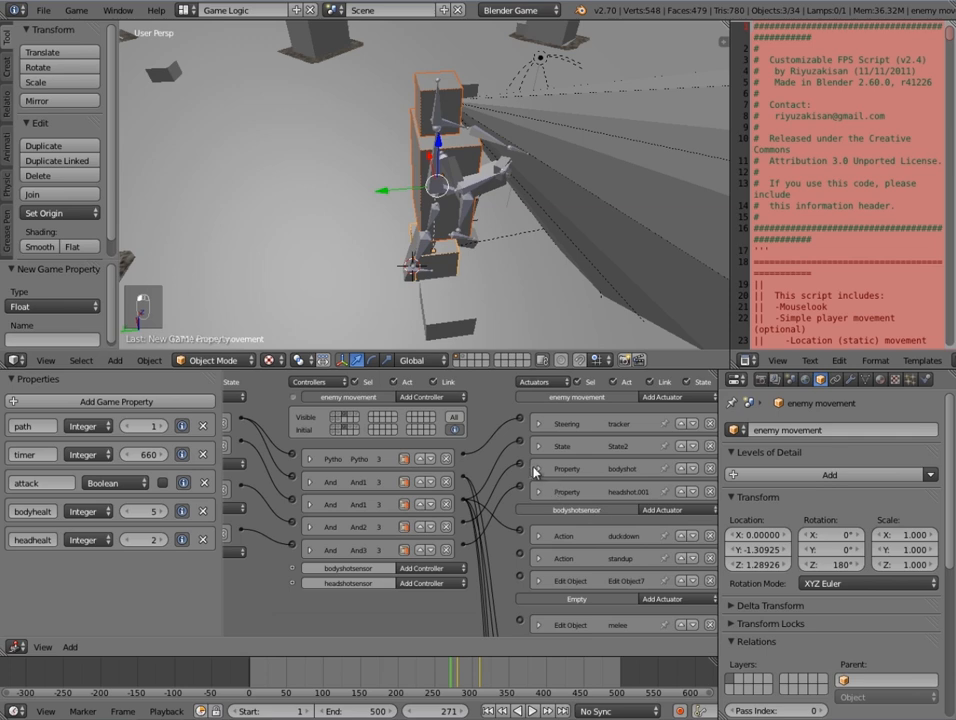
click(537, 469)
click(640, 505)
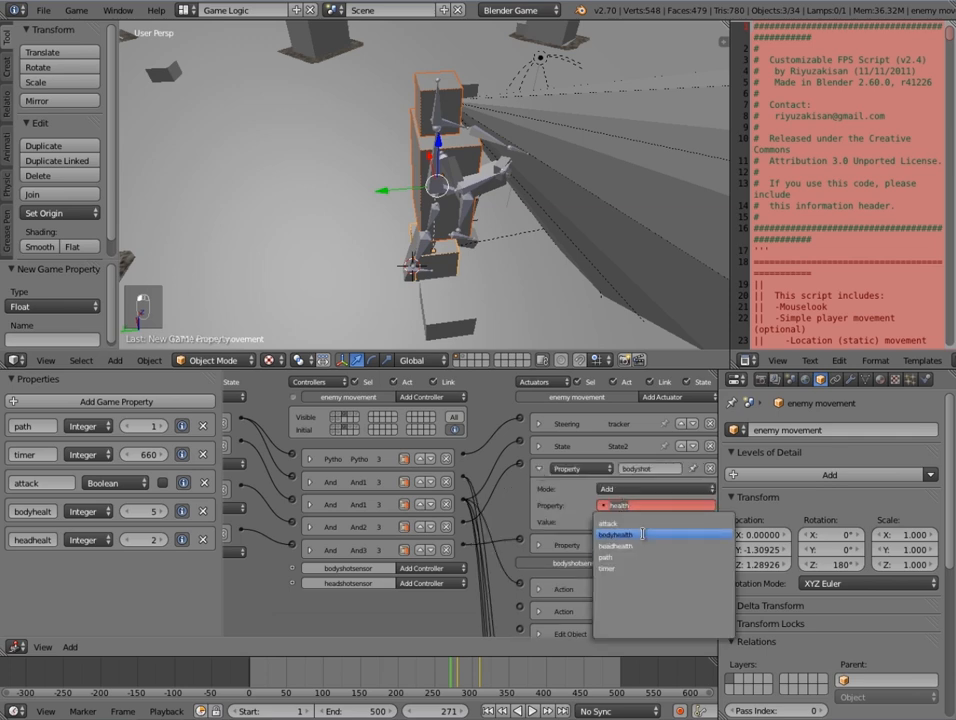
click(642, 534)
click(632, 520)
key(Return)
click(538, 469)
- Set the state 3 headshot.001 Property actuator to headhealth with a value of -1
click(538, 492)
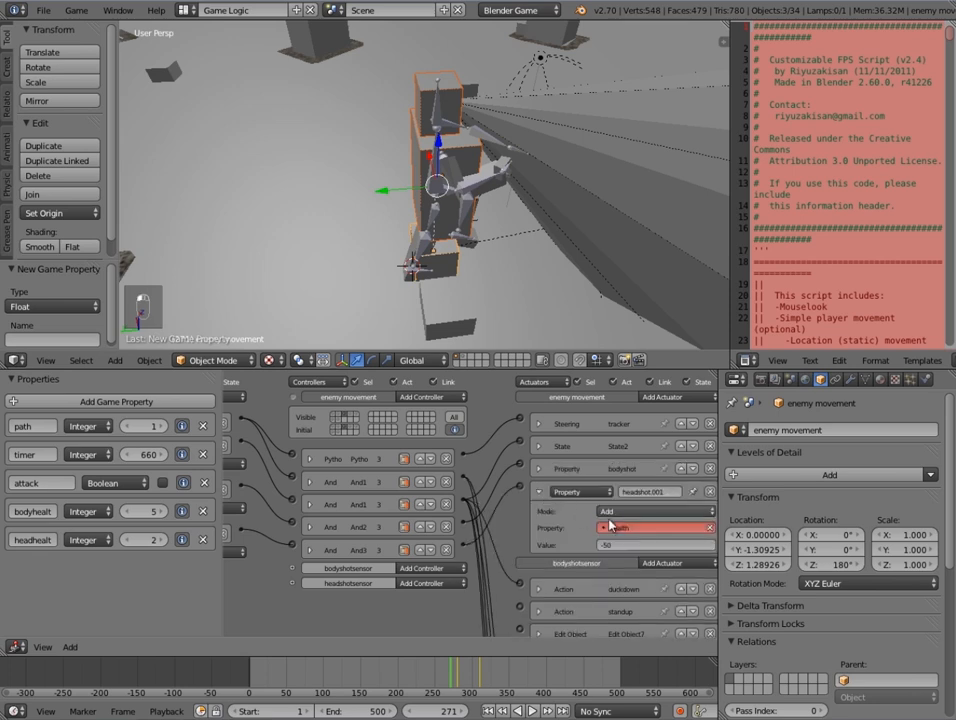
click(610, 526)
click(640, 567)
click(625, 546)
text(-1)
key(Return)
- Display state 4, set its body.002 Property actuator to bodyhealth with a value of -1 and collapse it
click(350, 416)
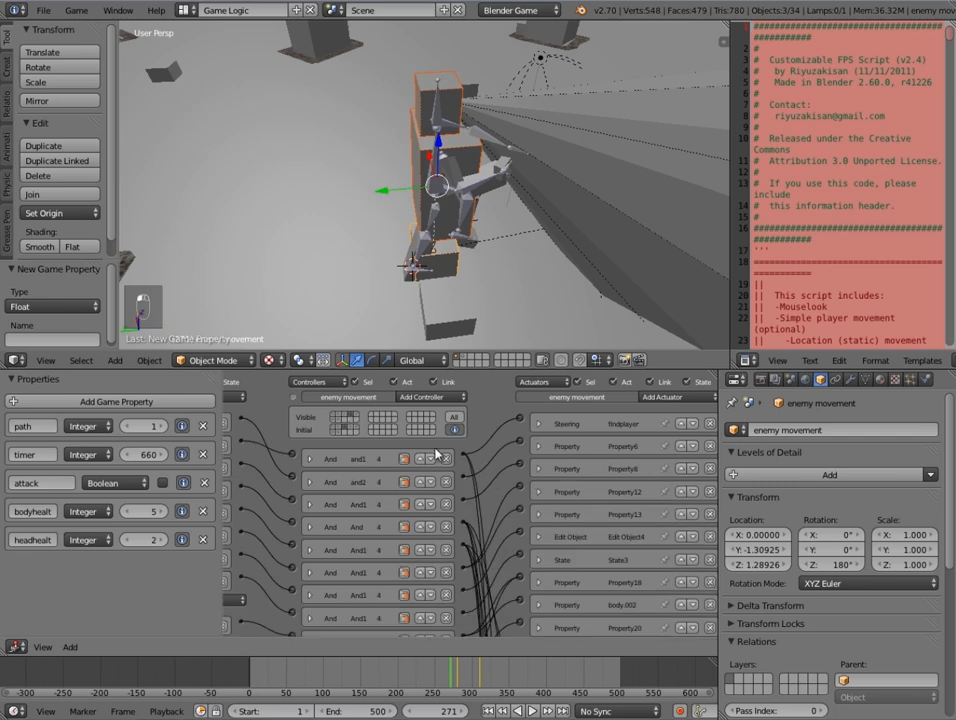
scroll(600, 570, down, 3)
click(531, 488)
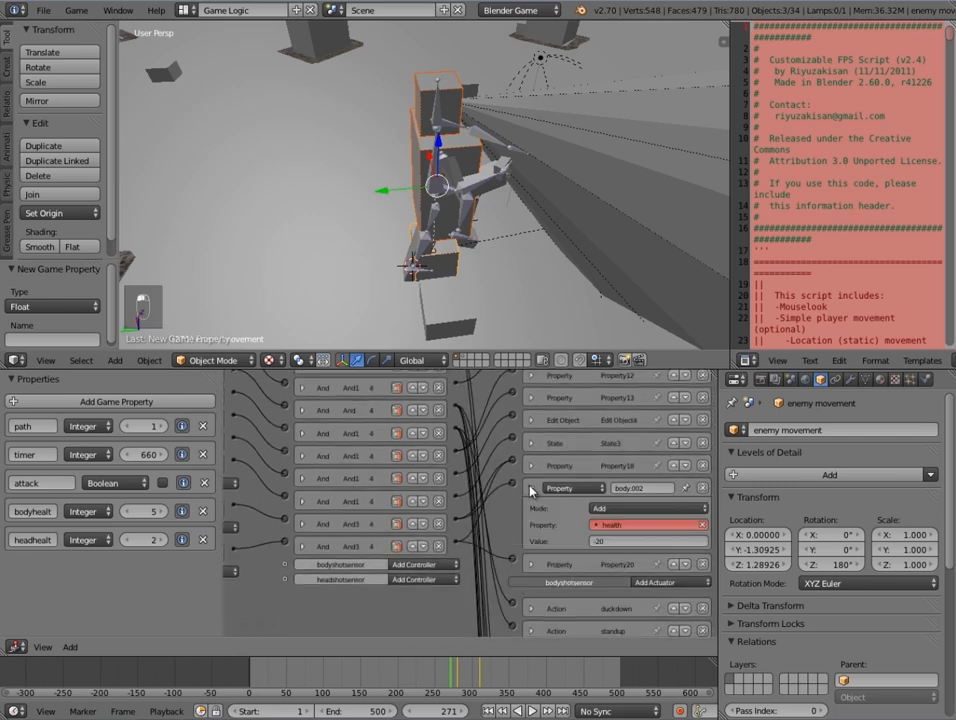
click(618, 524)
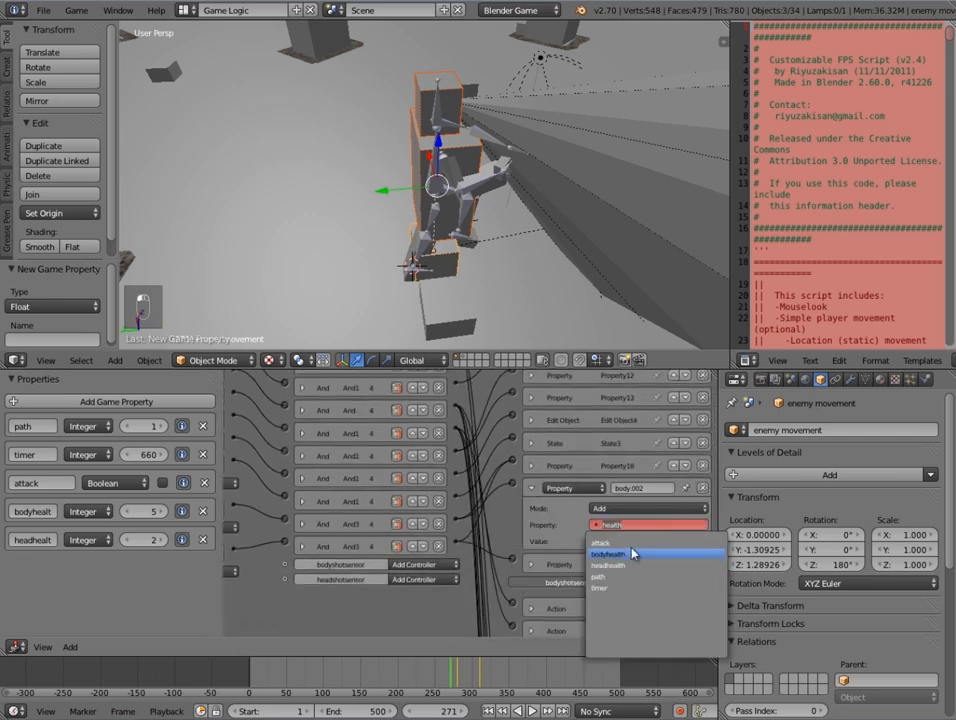
click(632, 553)
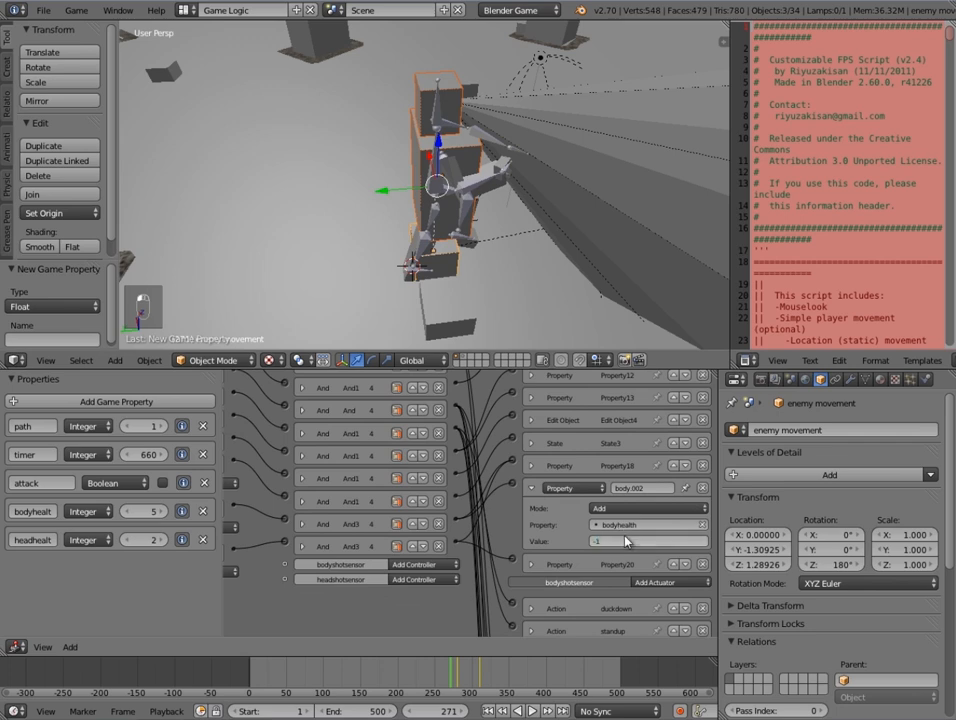
click(531, 488)
- Assign headhealth to the state 4 Property20 actuator and replace its Add value
click(531, 511)
click(618, 548)
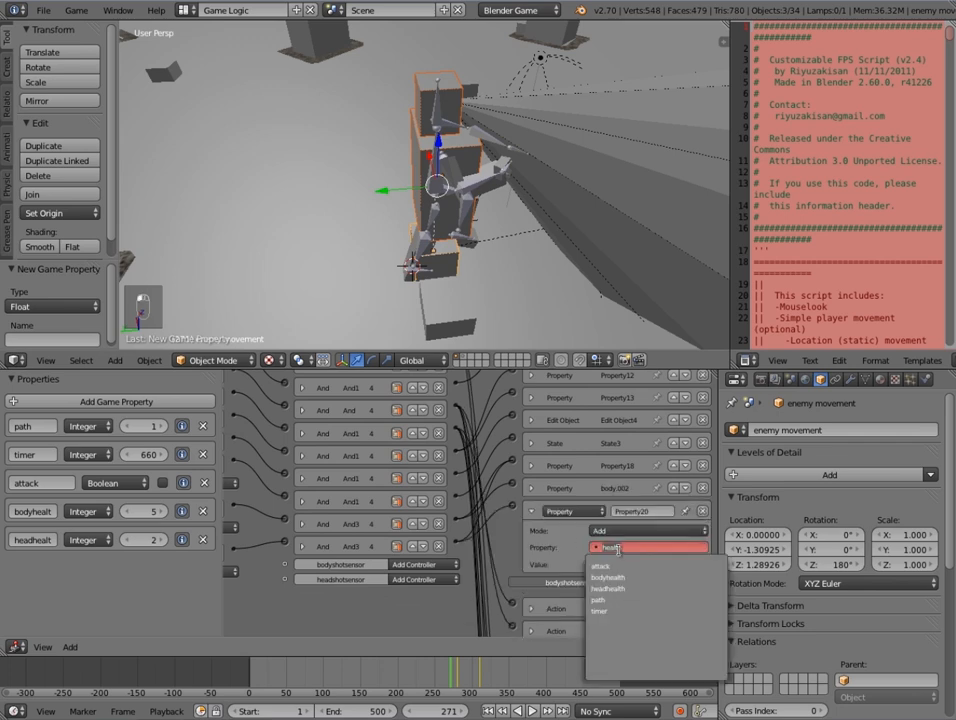
click(605, 589)
click(620, 565)
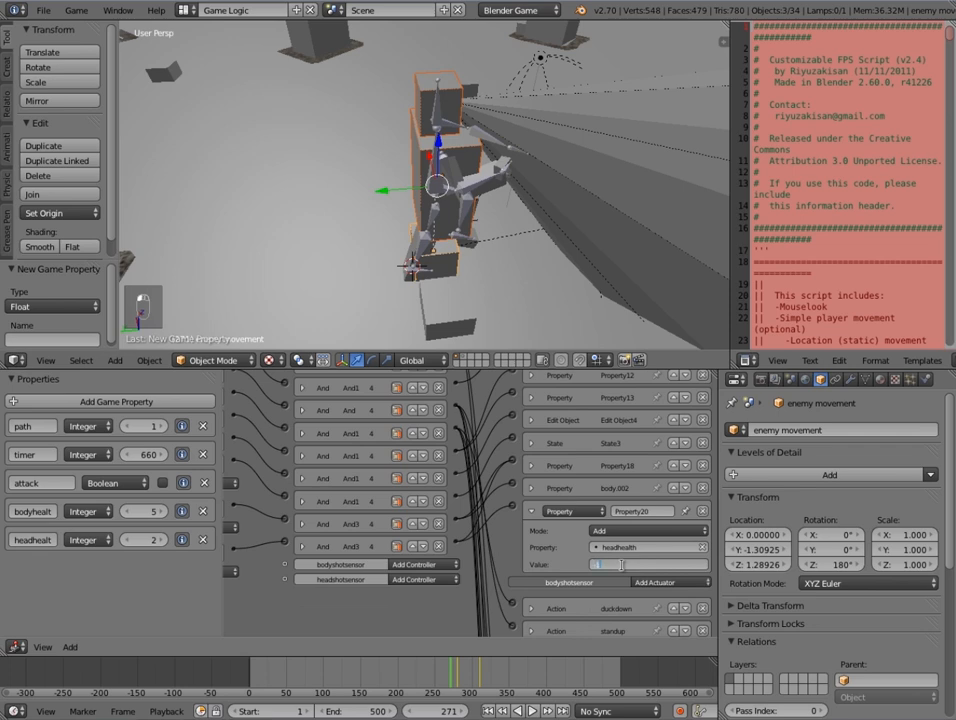
key(Return)
- Display state 5, set its Property19 actuator to bodyhealth with a value of -1 and collapse it
scroll(610, 570, up, 3)
scroll(540, 578, up, 3)
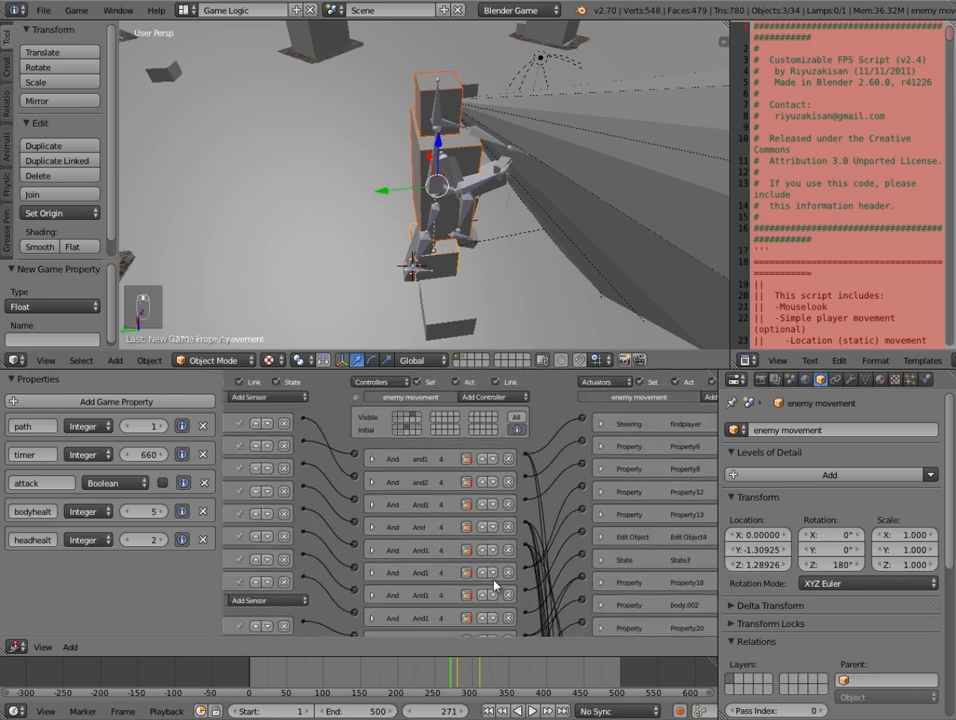
click(421, 415)
middle_drag(617, 516, 548, 506)
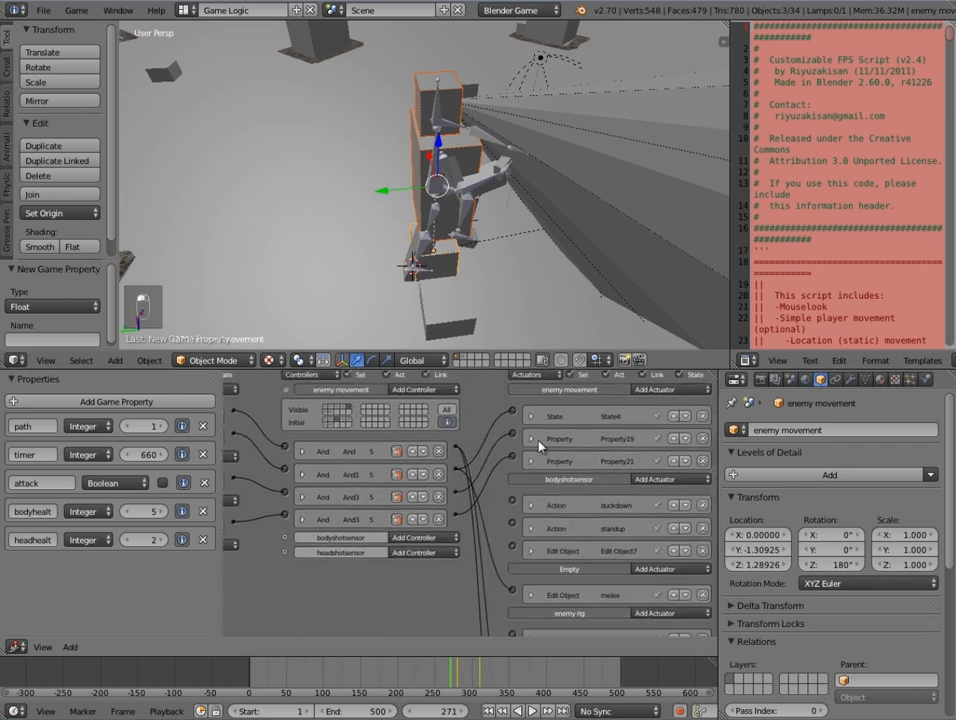
click(537, 441)
click(612, 476)
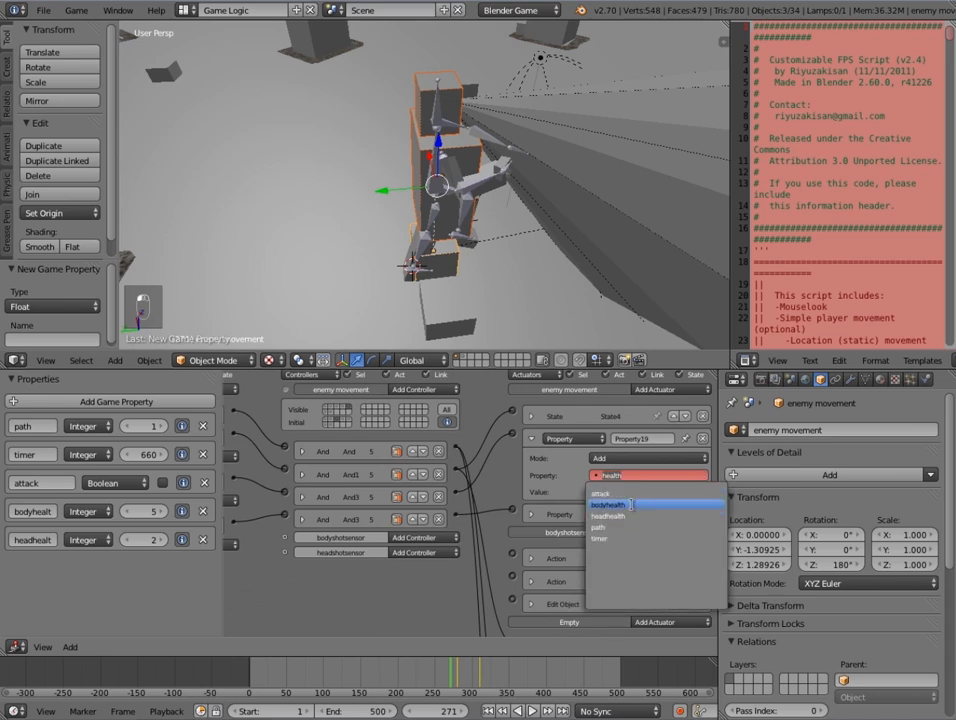
click(631, 505)
click(620, 491)
key(Return)
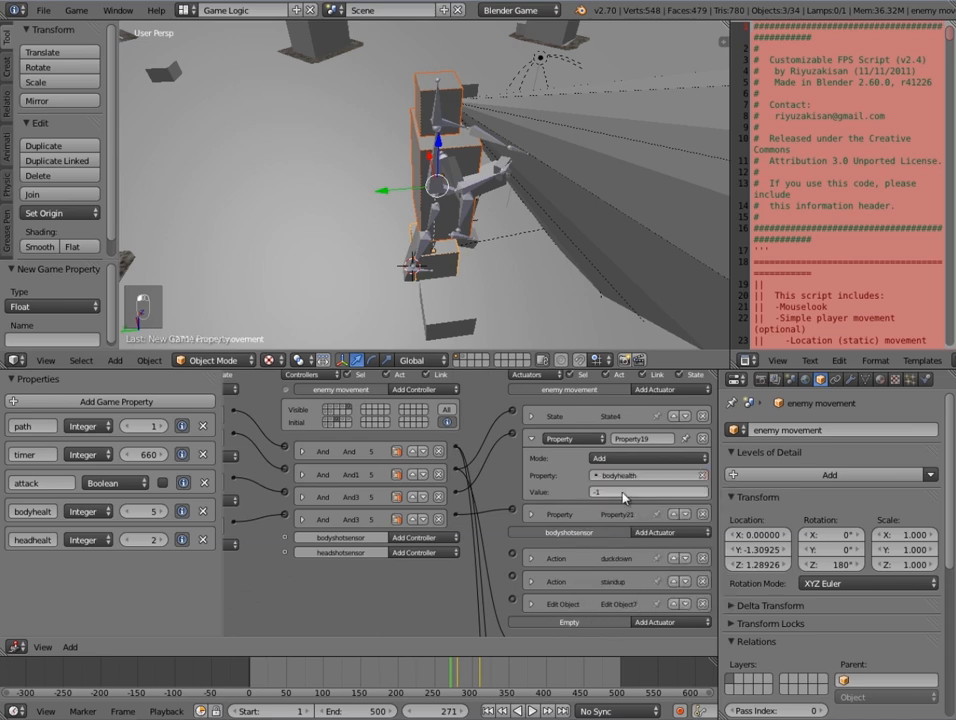
click(533, 441)
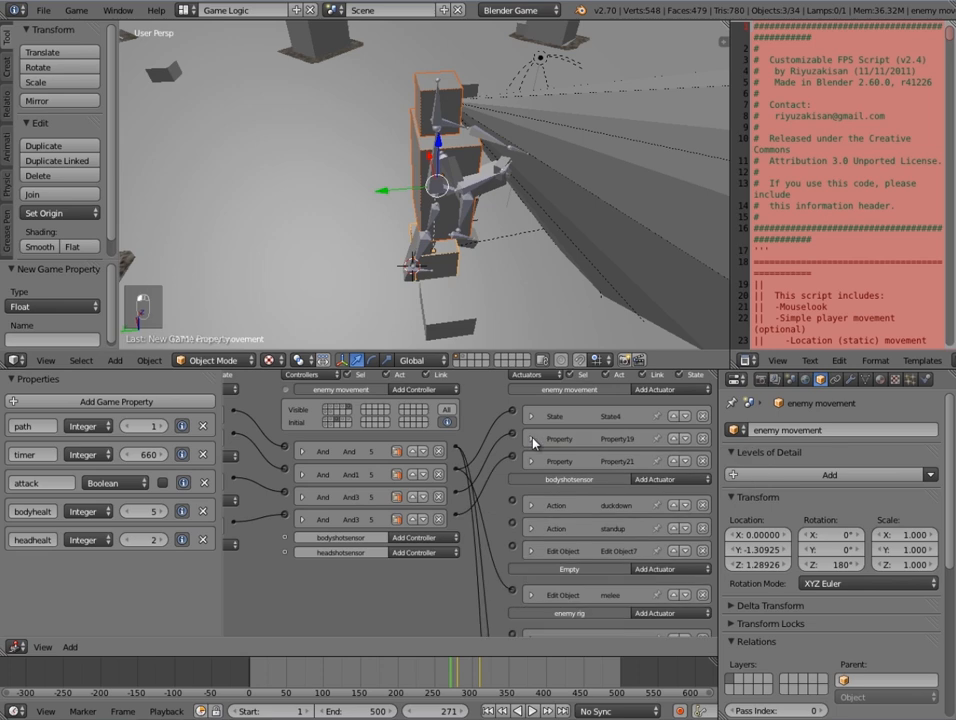
- Set the state 5 Property21 actuator to headhealth with a value of -1 and collapse it
click(531, 461)
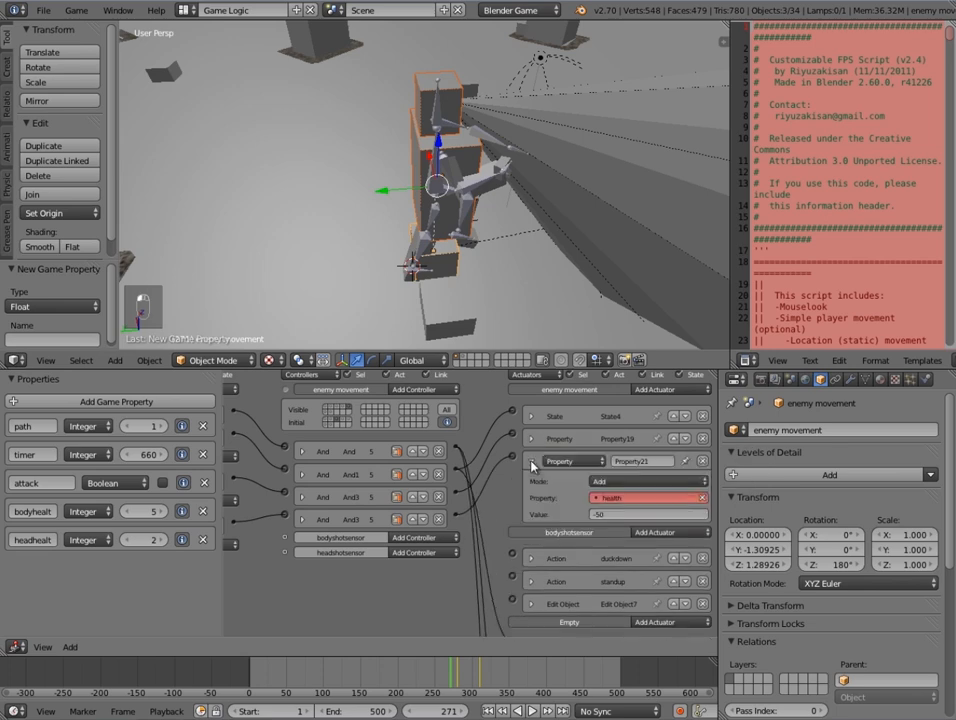
click(612, 497)
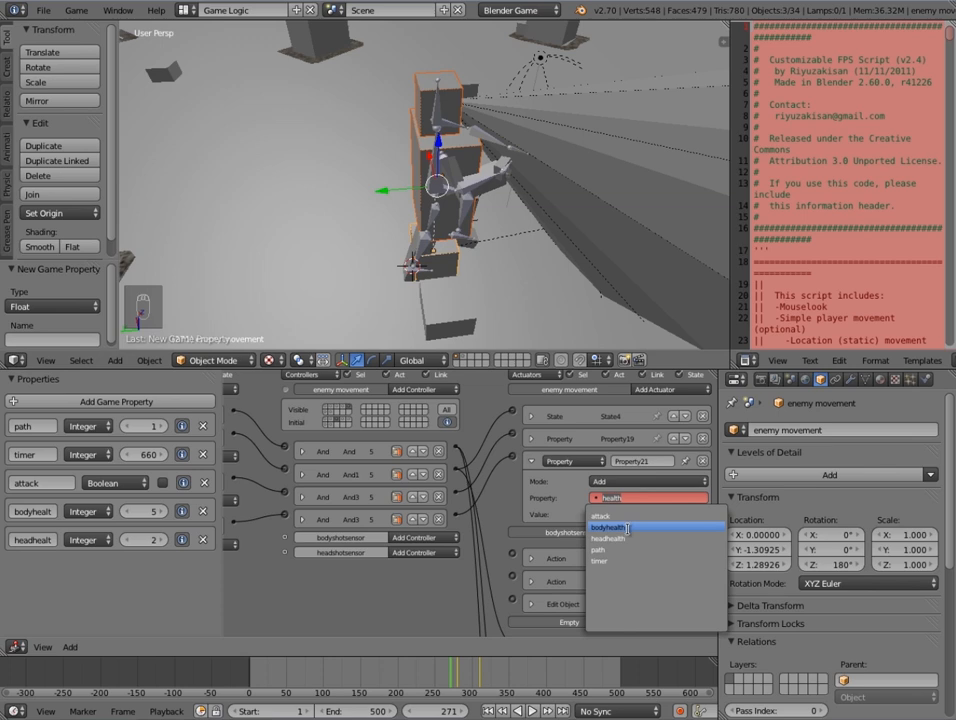
click(608, 538)
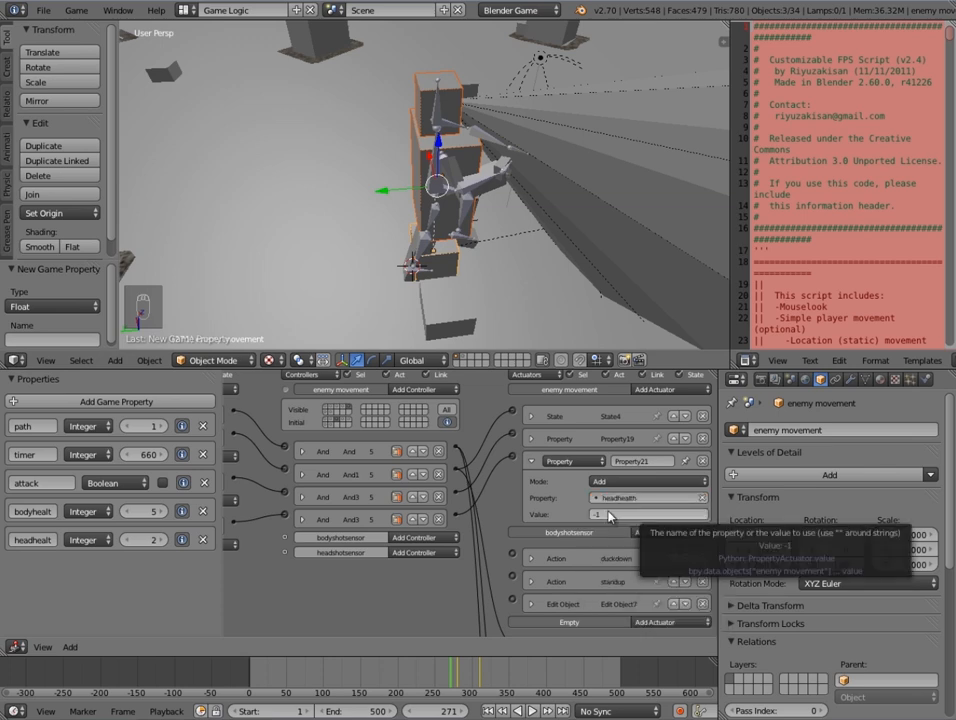
click(532, 461)
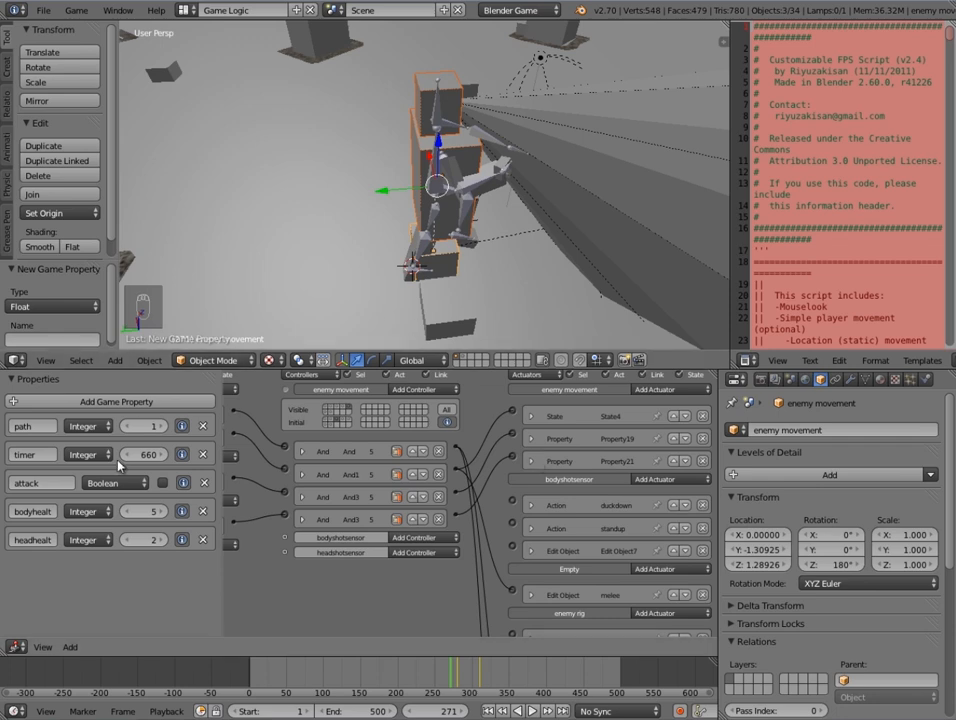
click(531, 462)
click(531, 462)
- Examine the sensor, controller and actuator links in states 1 and 2, including the target of the State1 actuator
middle_drag(441, 545, 603, 392)
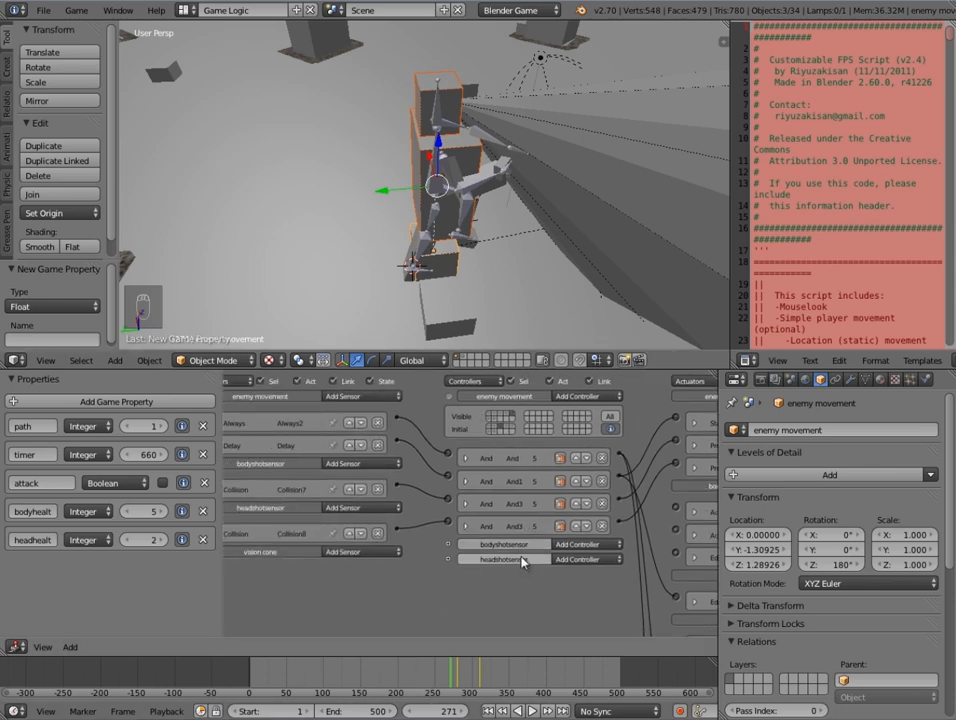
click(490, 416)
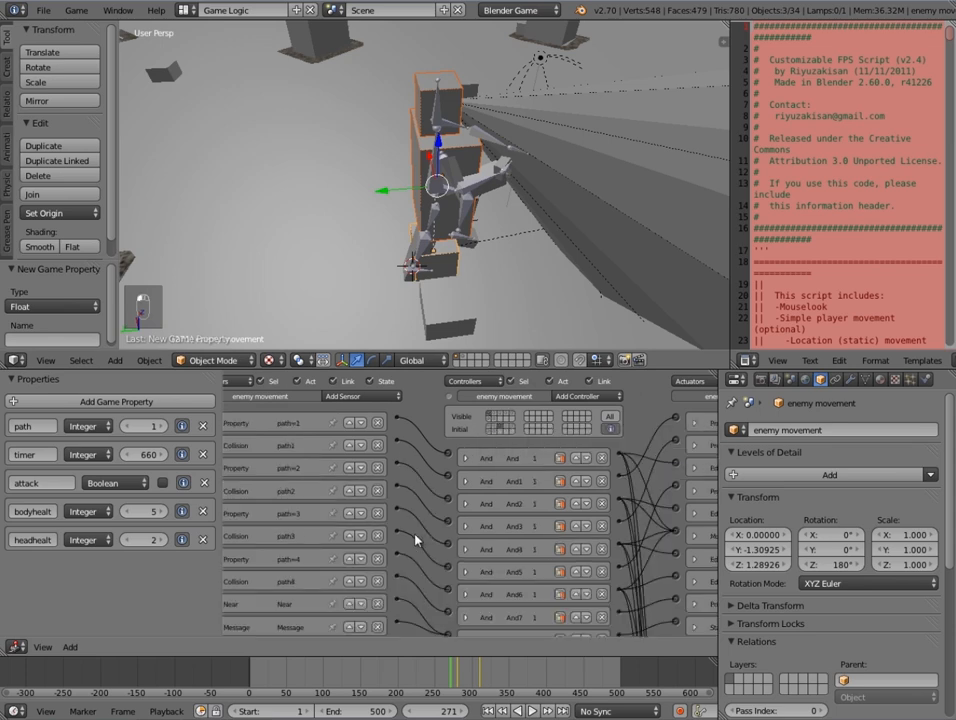
scroll(413, 538, down, 2)
middle_drag(412, 579, 410, 451)
click(237, 537)
click(236, 537)
middle_drag(565, 543, 475, 548)
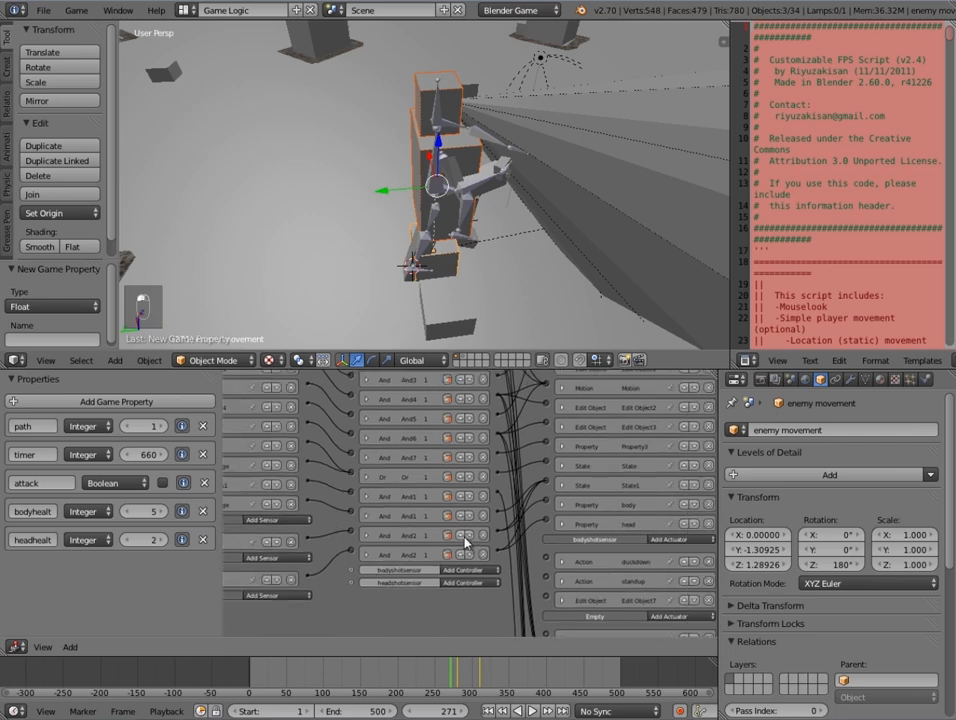
click(564, 487)
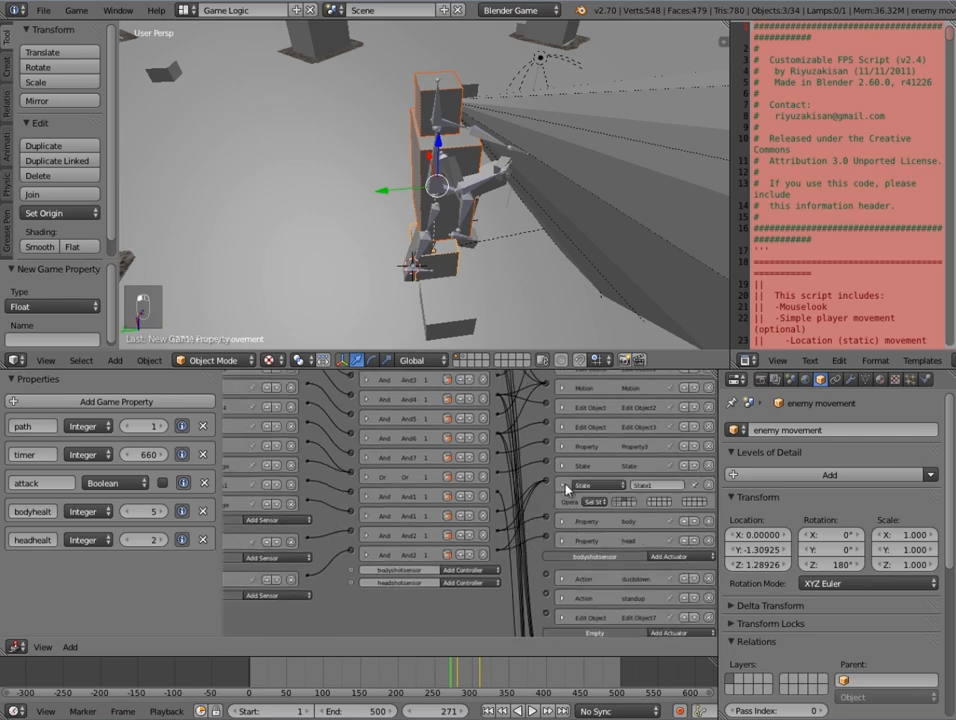
click(565, 486)
middle_drag(382, 442, 480, 640)
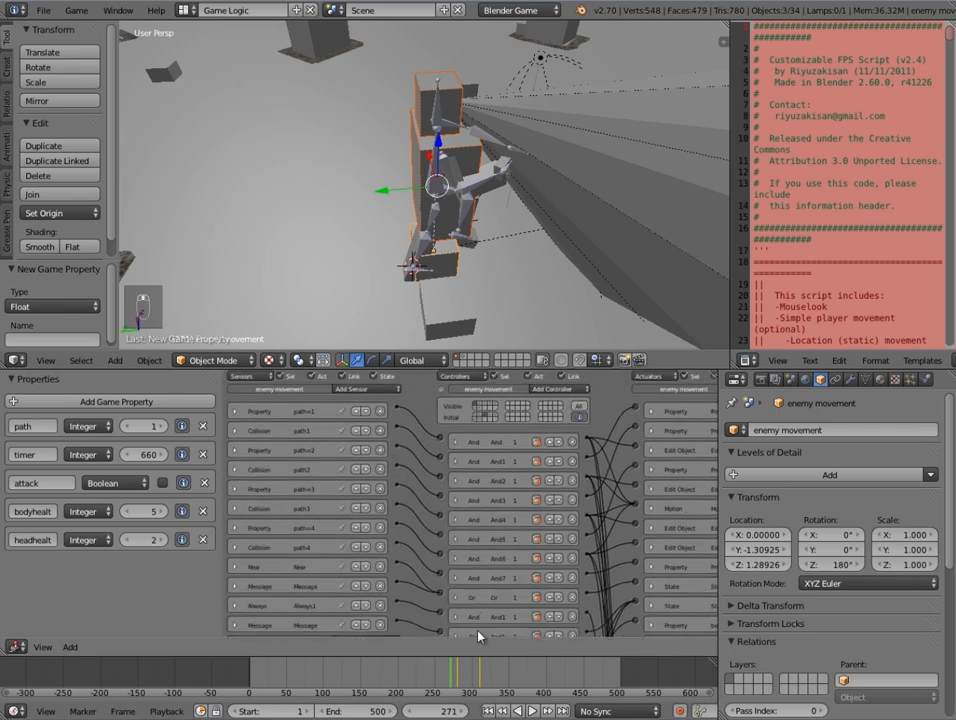
click(483, 408)
middle_drag(510, 516, 492, 508)
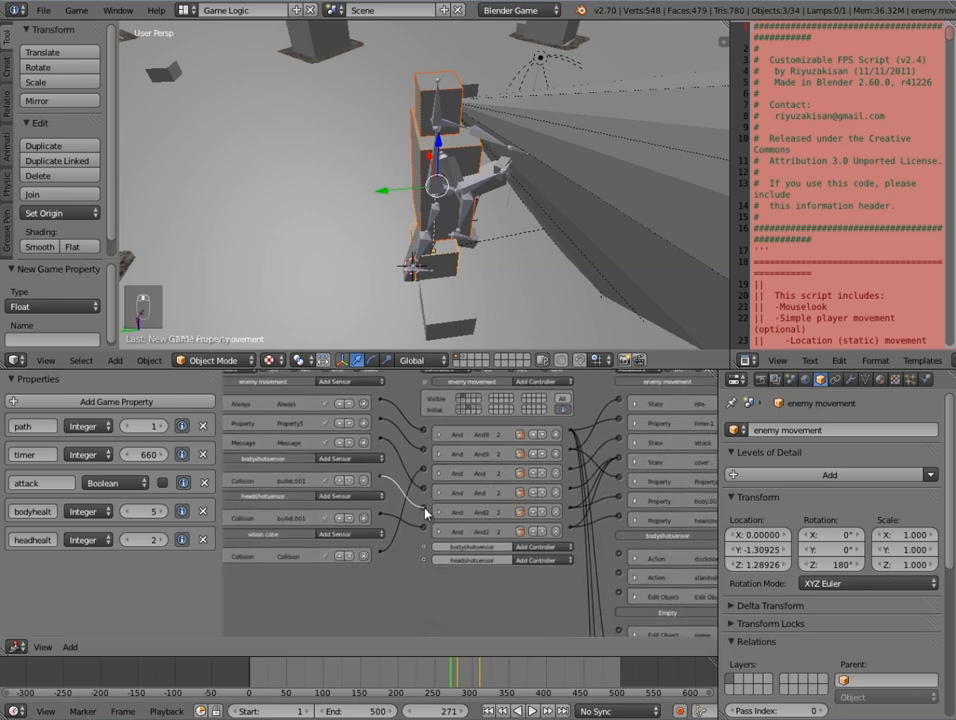
- Display state 3, collapse its headshot.001 actuator and add two Property sensors to the enemy movement object
click(470, 402)
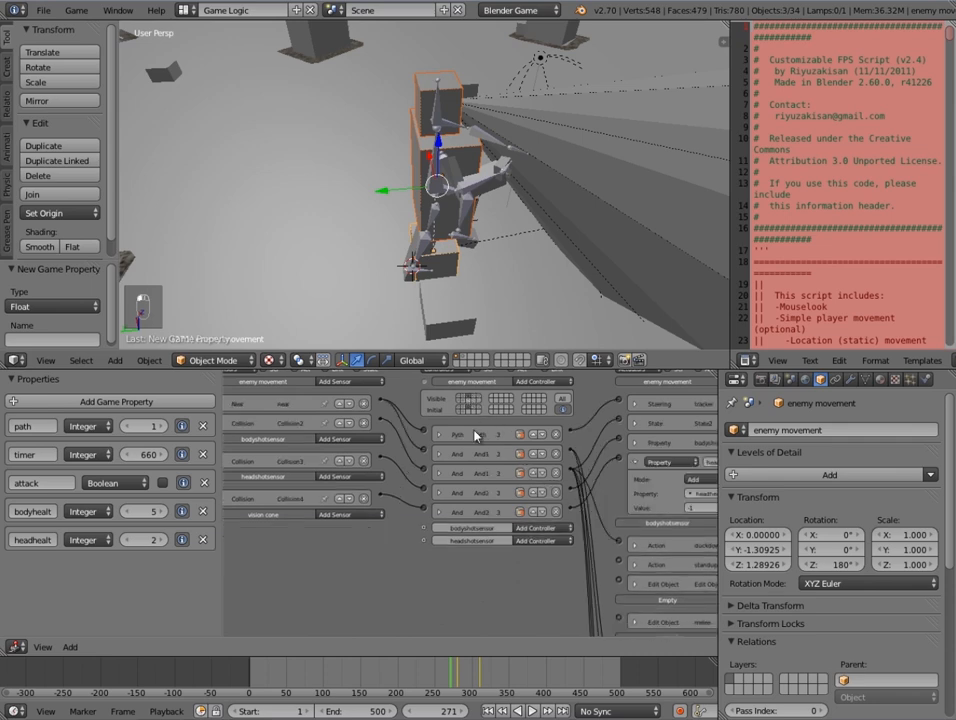
click(636, 463)
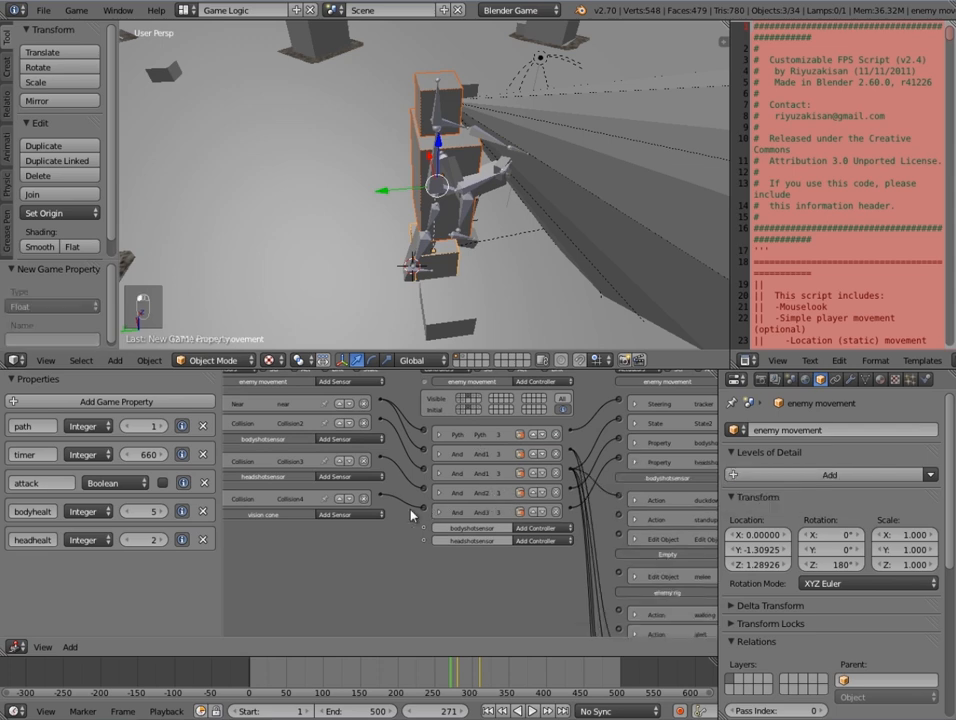
middle_drag(397, 513, 495, 522)
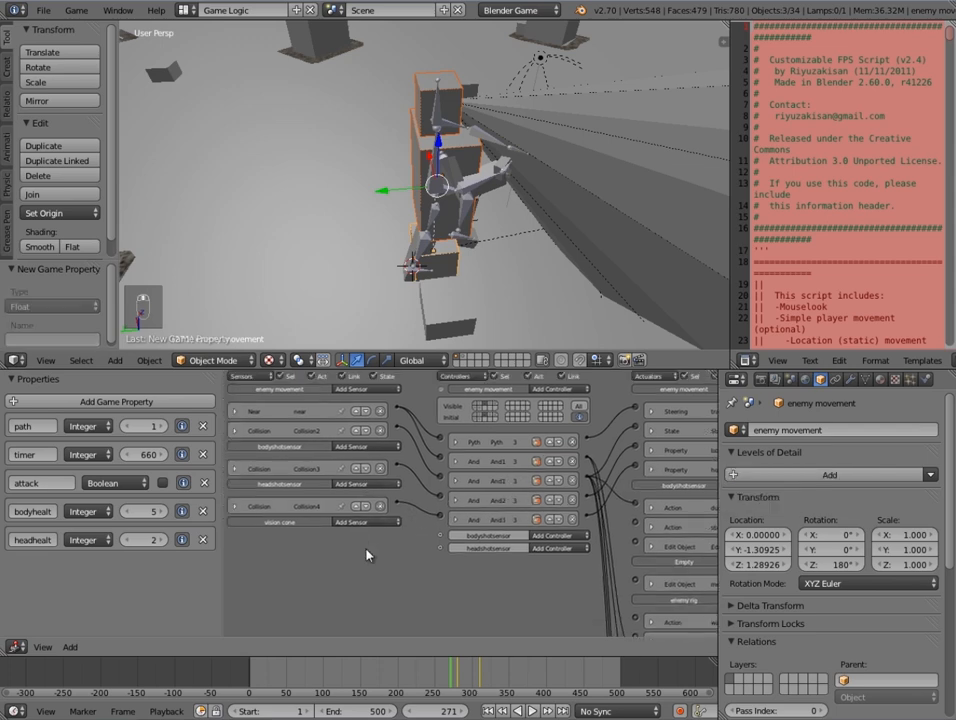
click(362, 390)
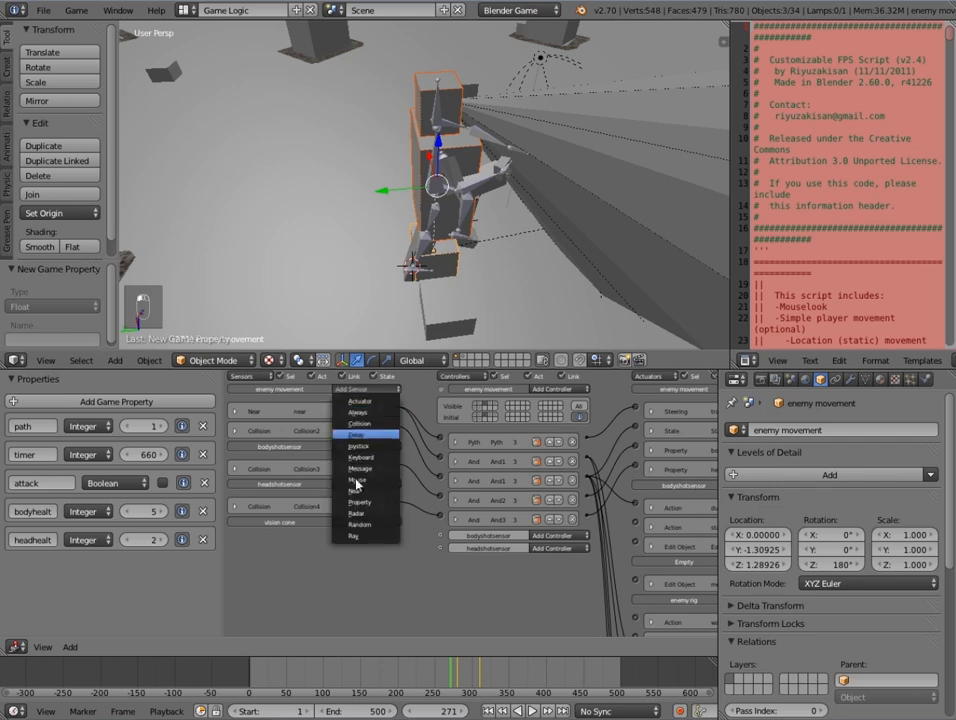
click(352, 507)
click(355, 389)
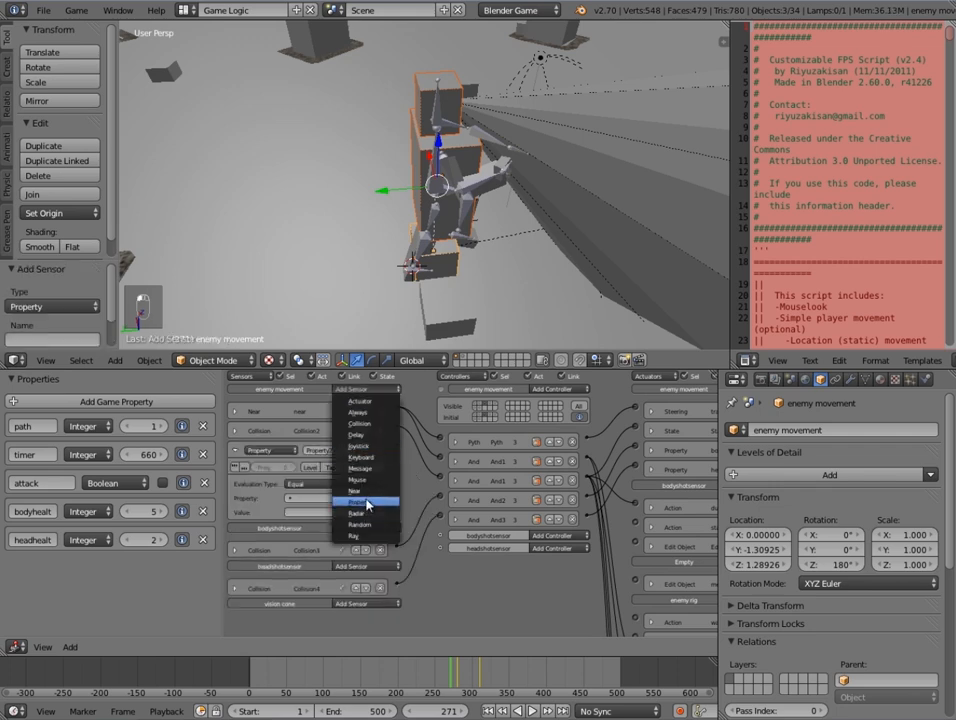
click(366, 503)
- Name the first new Property sensor bodyhealth, assign it the bodyhealth property and collapse it
click(340, 451)
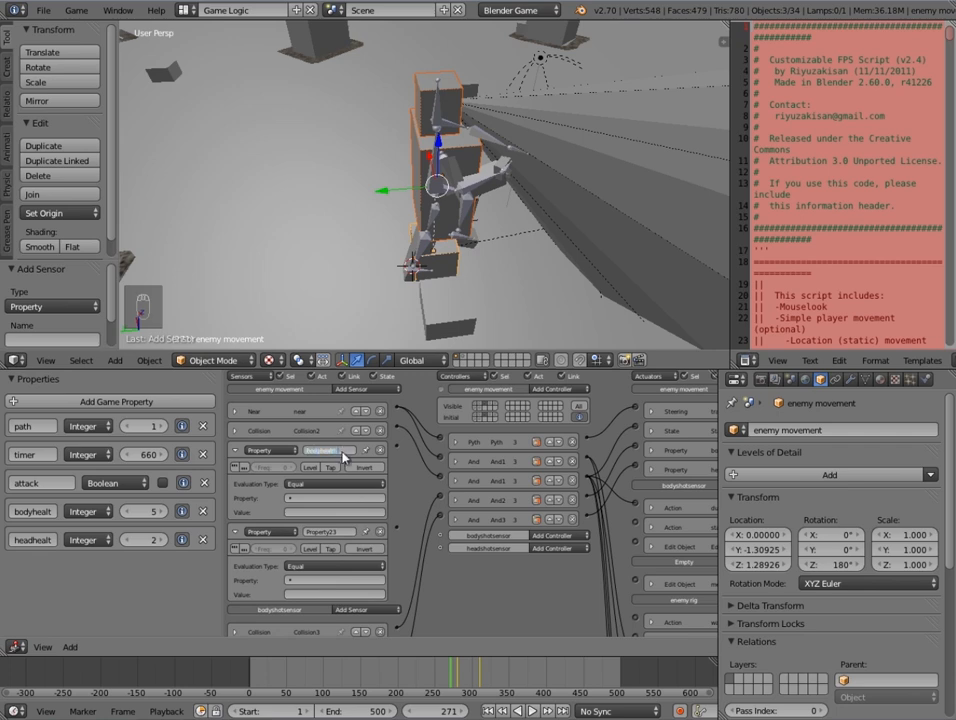
click(330, 497)
click(341, 478)
click(237, 451)
- Name the second new Property sensor headhealth and make it test the headhealth property for a value of 0
click(320, 467)
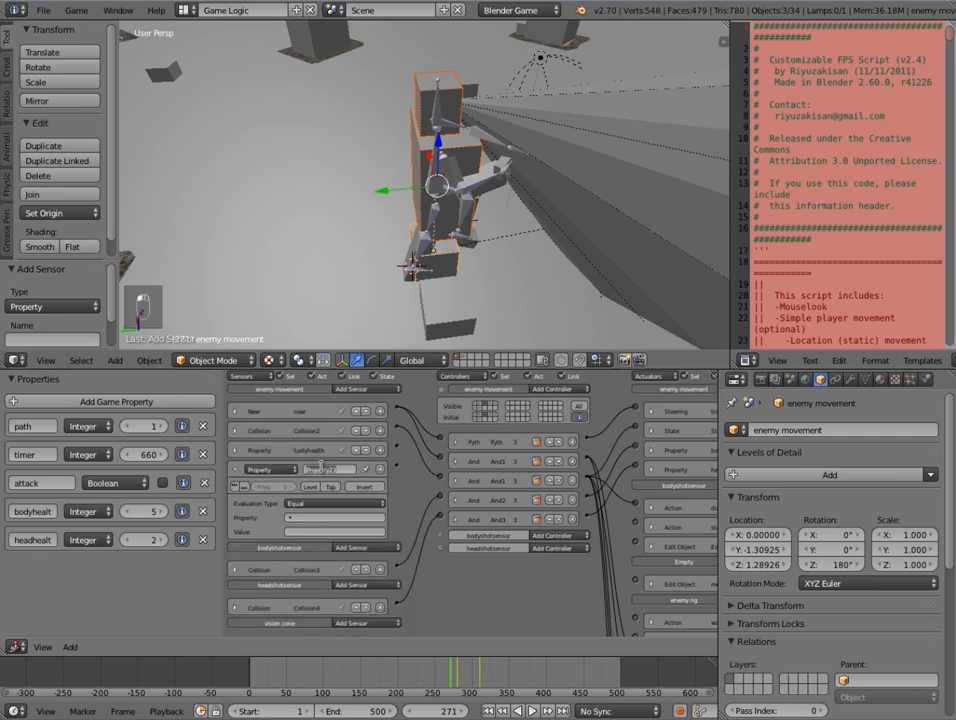
text(headhealth)
click(333, 517)
click(320, 547)
- Add two And controllers to the enemy movement object in state 3
click(537, 390)
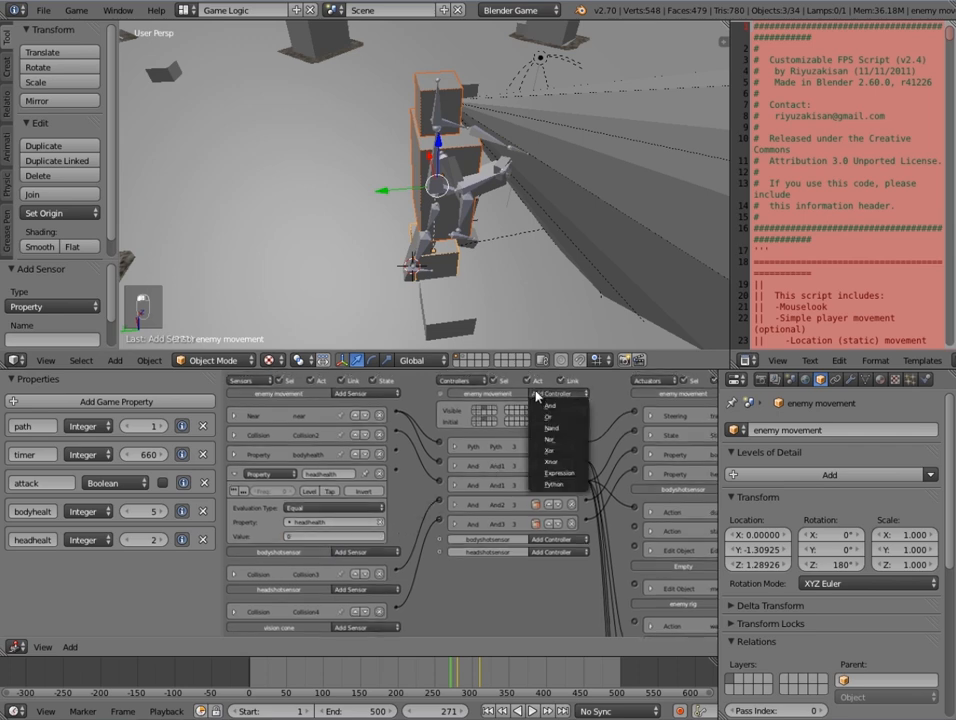
click(549, 405)
click(541, 393)
click(549, 405)
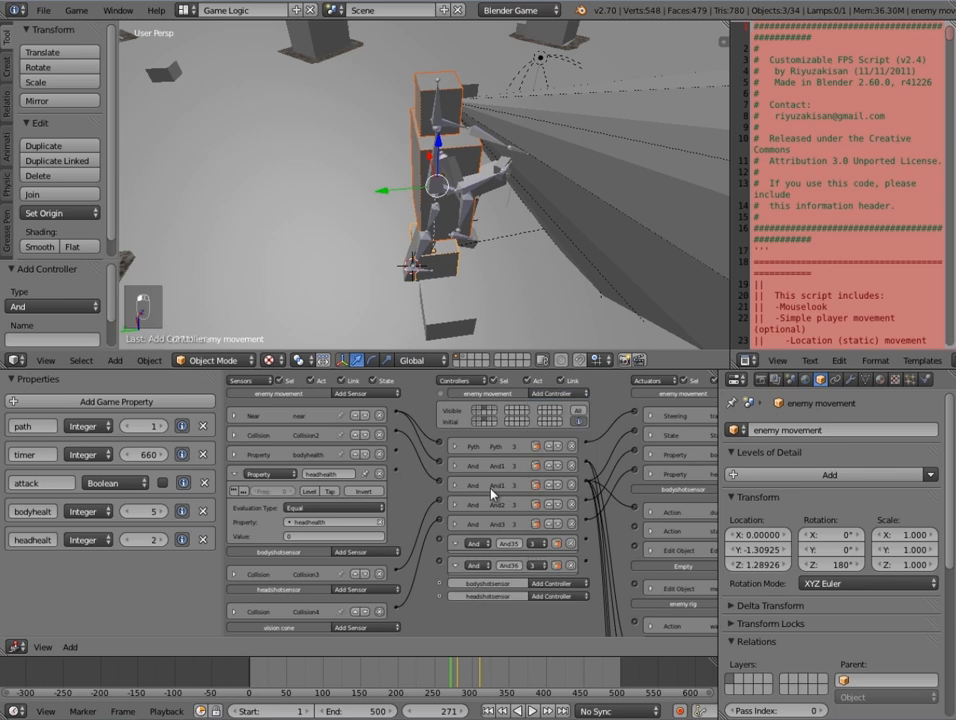
- Link the bodyhealth and headhealth sensors to the two new And controllers in state 3, and add two State actuators to enemy movement
drag(413, 445, 444, 566)
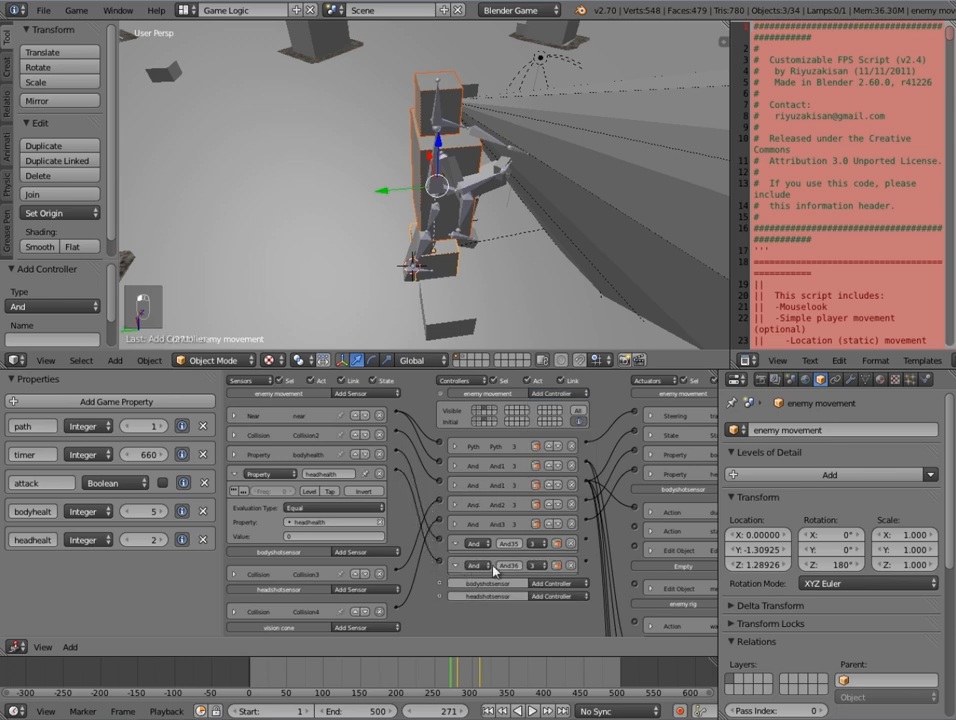
middle_drag(678, 480, 587, 474)
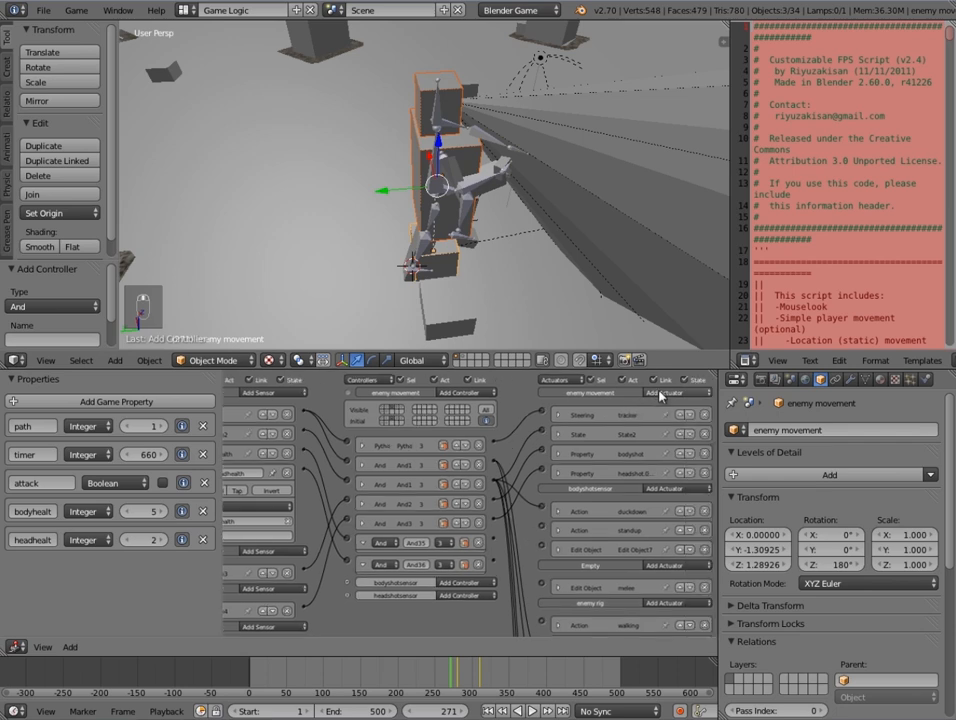
click(665, 393)
click(668, 562)
click(665, 393)
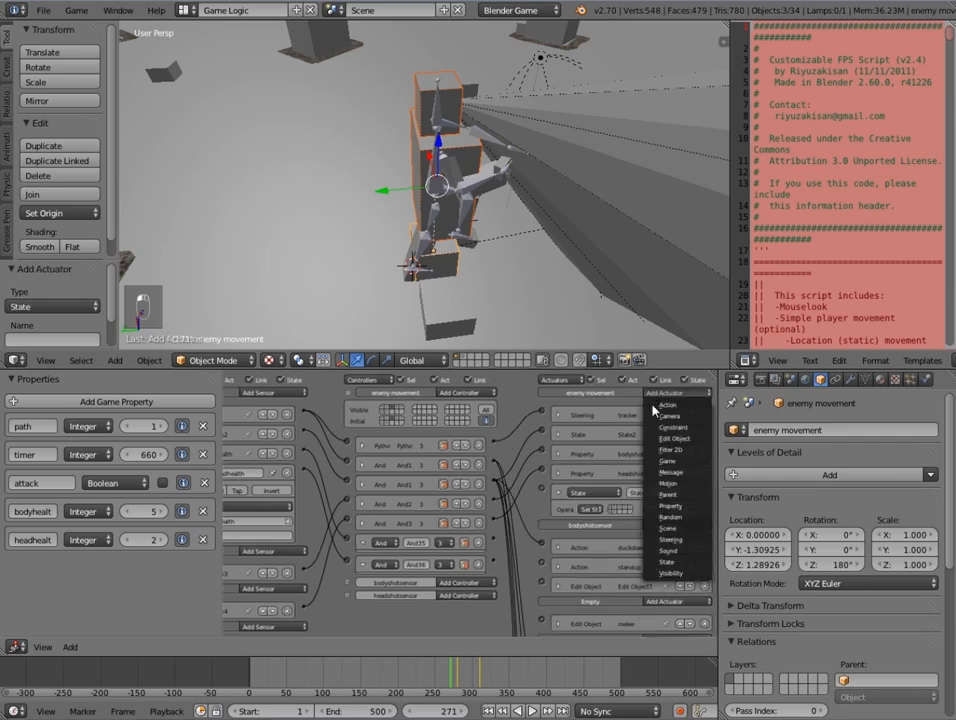
click(668, 561)
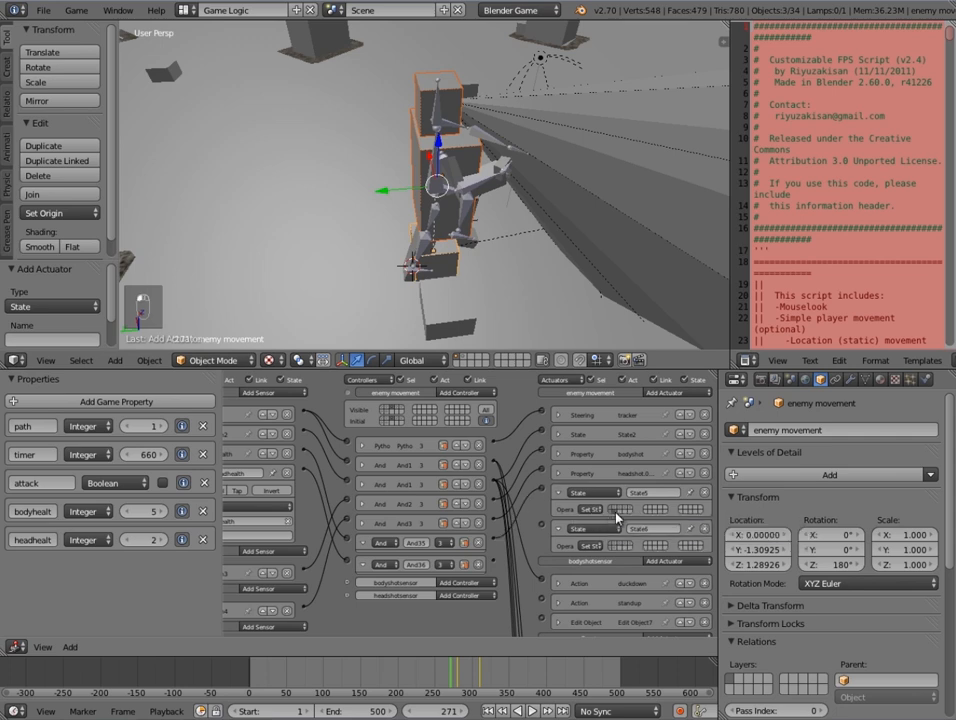
- Enlarge the Logic Editor in width and height so the sensors, controllers and actuators fit side by side
click(388, 418)
middle_drag(550, 545, 541, 380)
scroll(560, 595, down, 1)
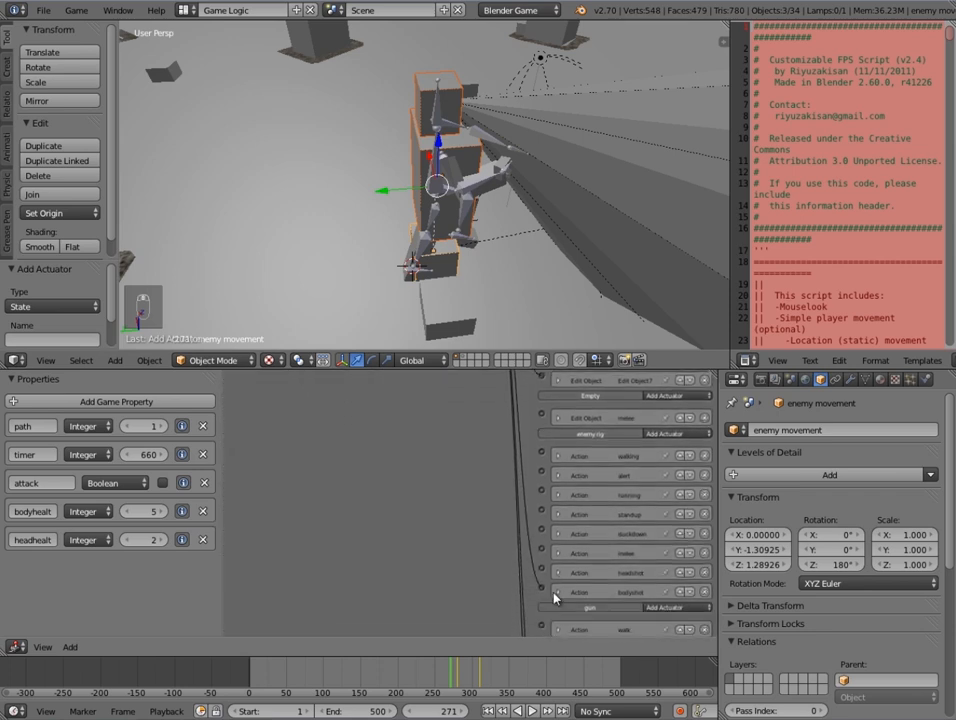
scroll(556, 598, up, 10)
click(420, 410)
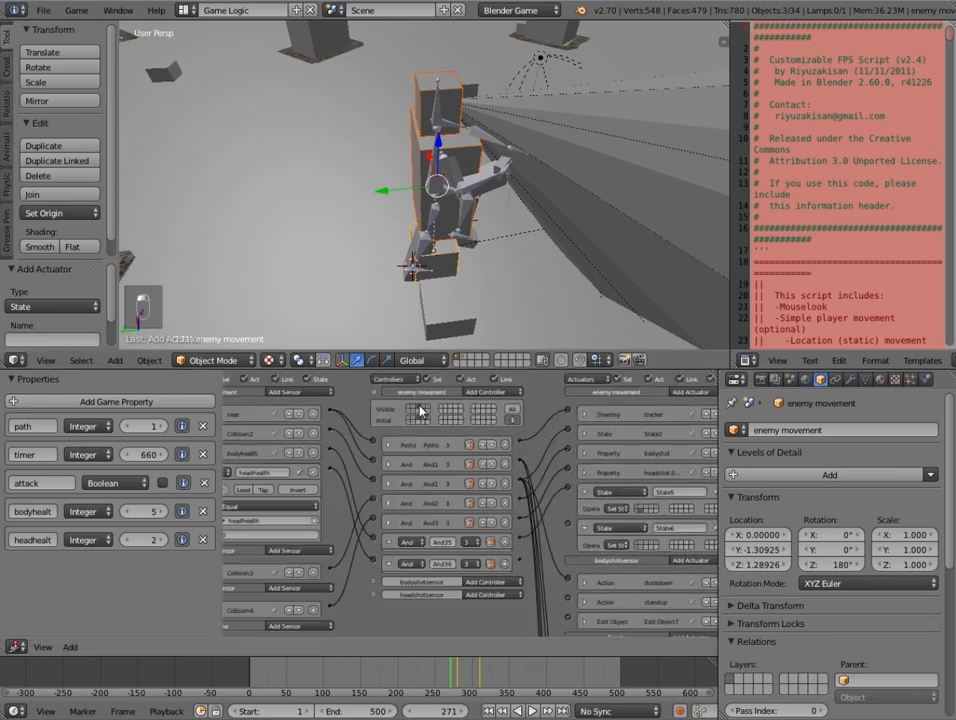
scroll(599, 520, up, 2)
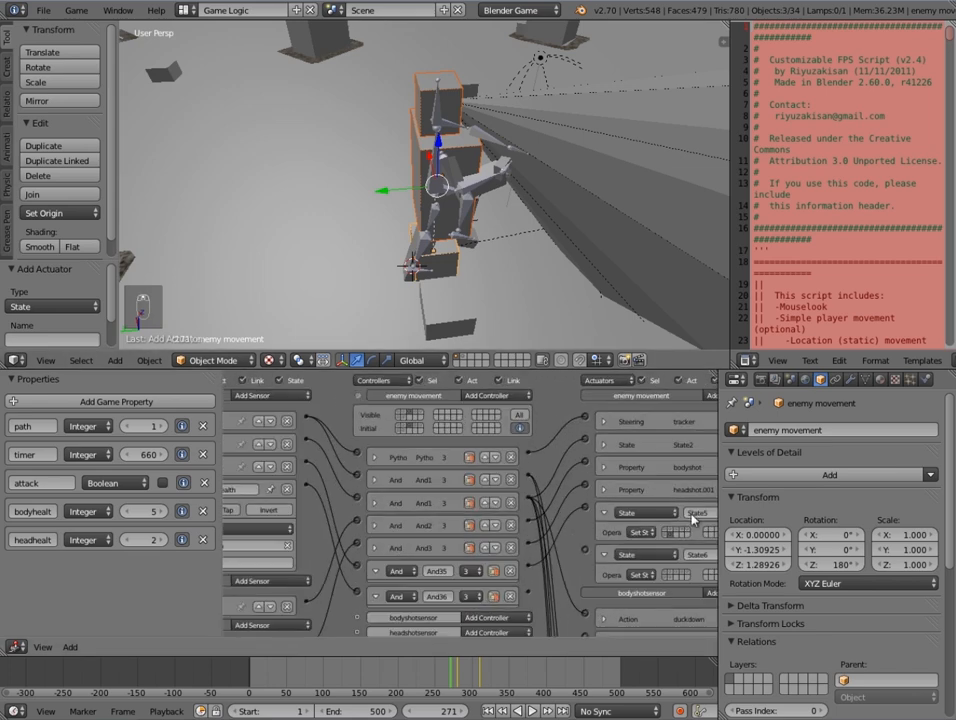
drag(718, 508, 897, 508)
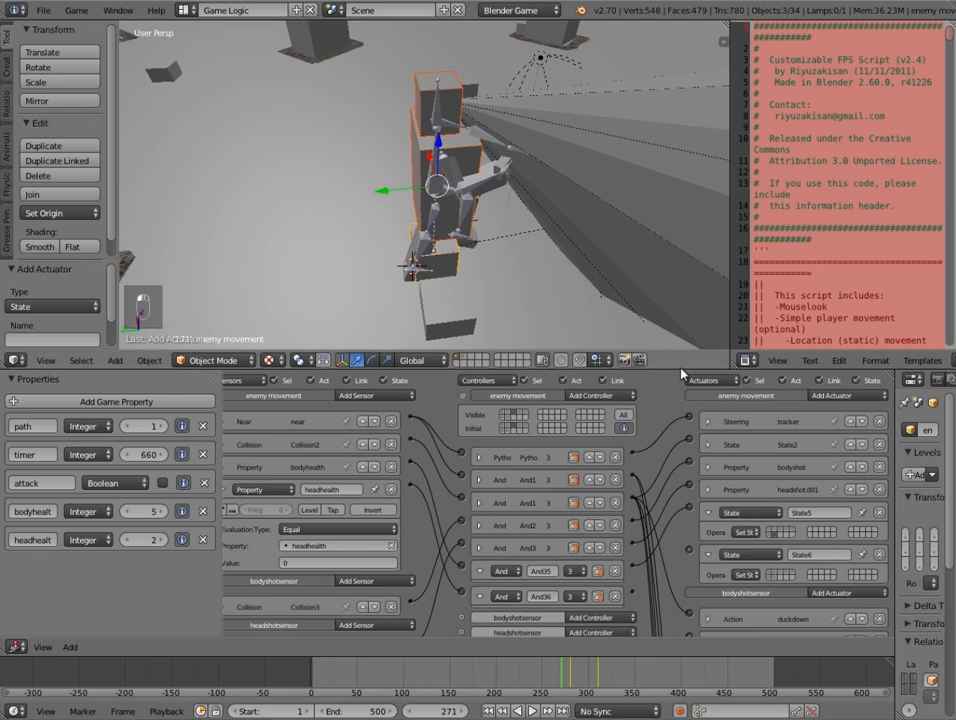
drag(681, 370, 681, 238)
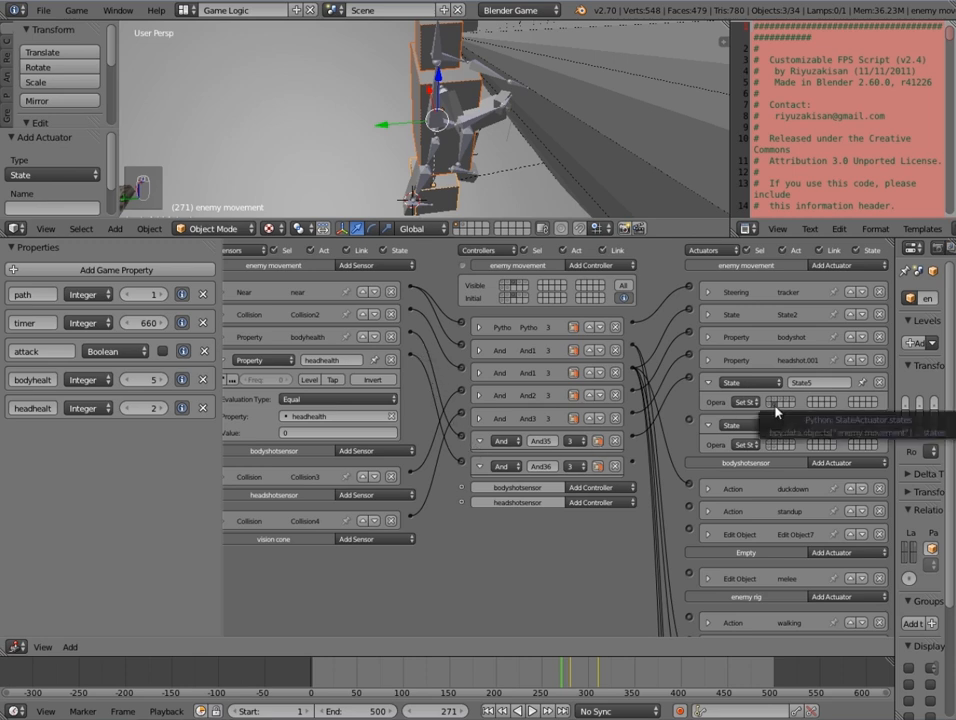
- Wire the new And controllers to the two State actuators and collapse the newly added logic bricks in state 3
click(707, 425)
click(707, 382)
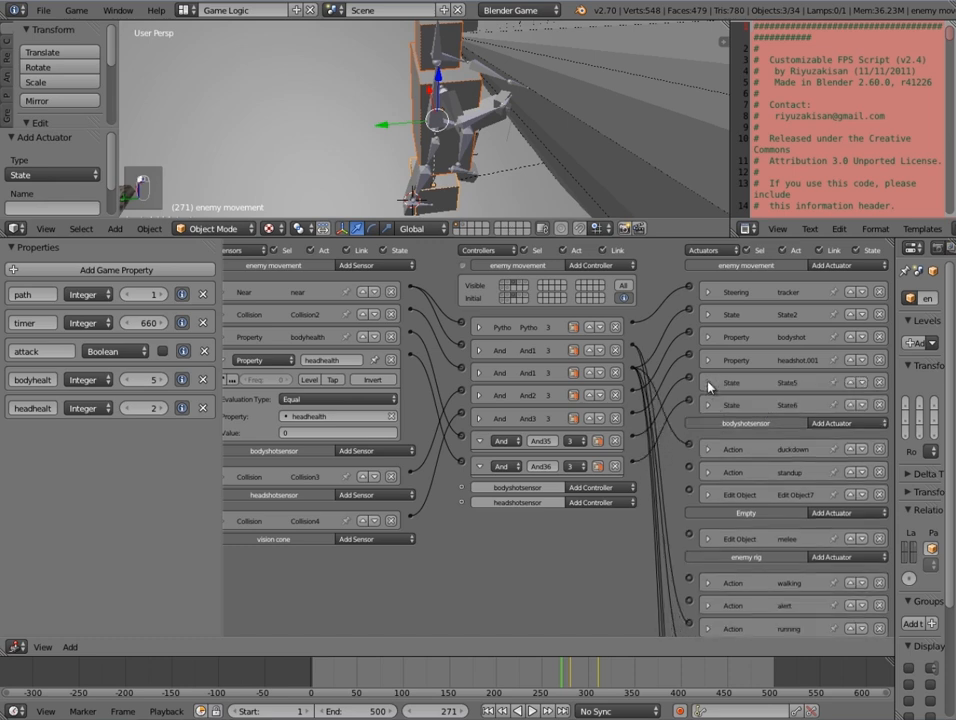
click(480, 441)
click(480, 460)
scroll(553, 433, up, 1)
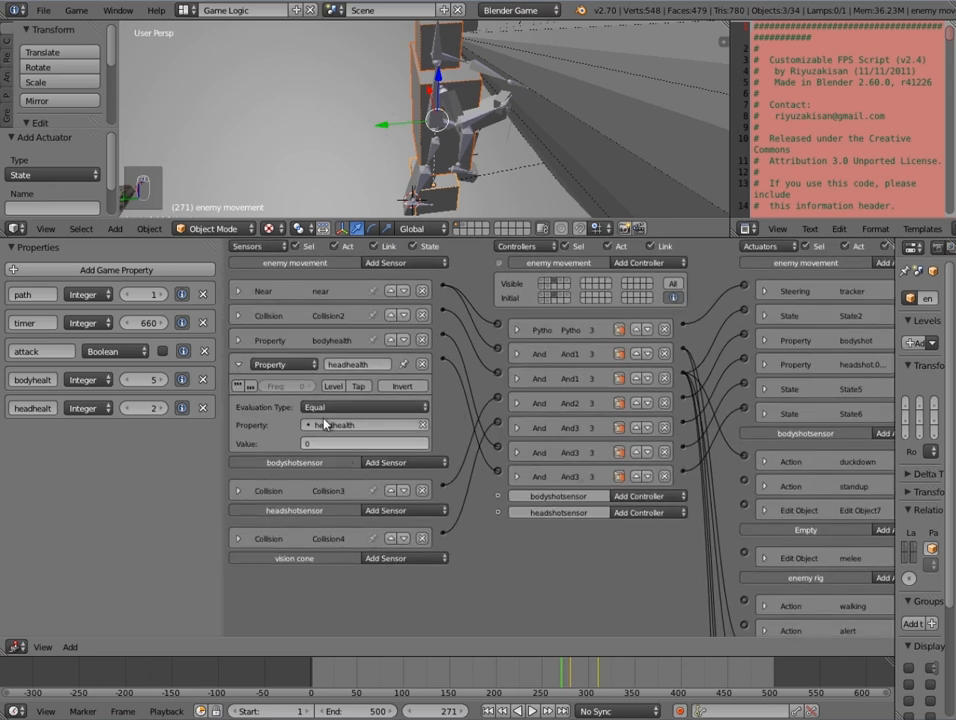
click(237, 365)
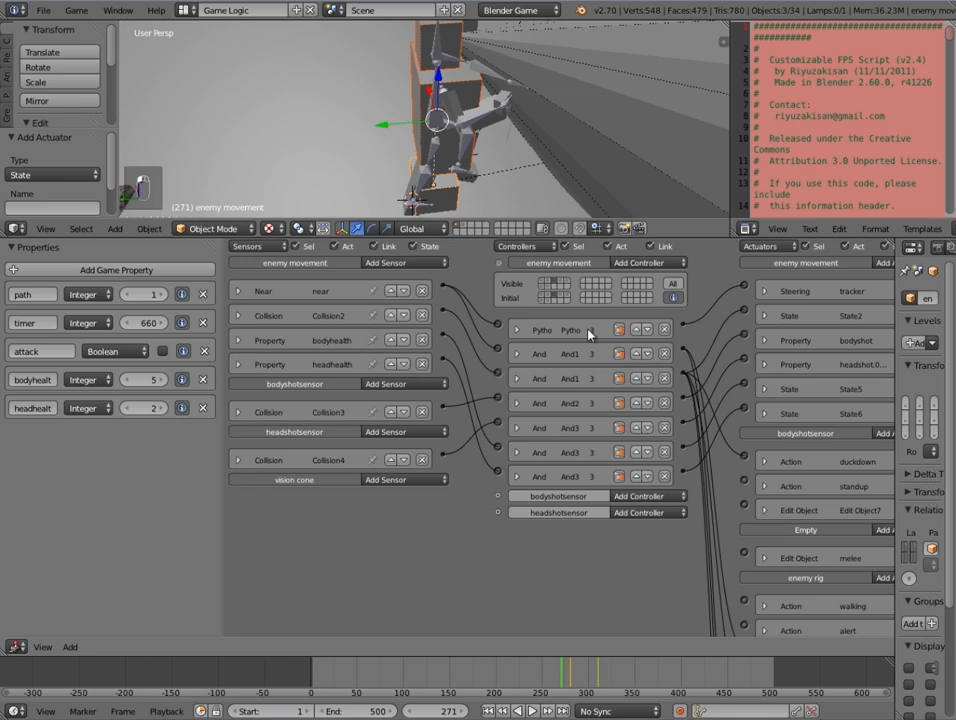
- Display state 4 and add two Property sensors to the enemy movement object
click(560, 285)
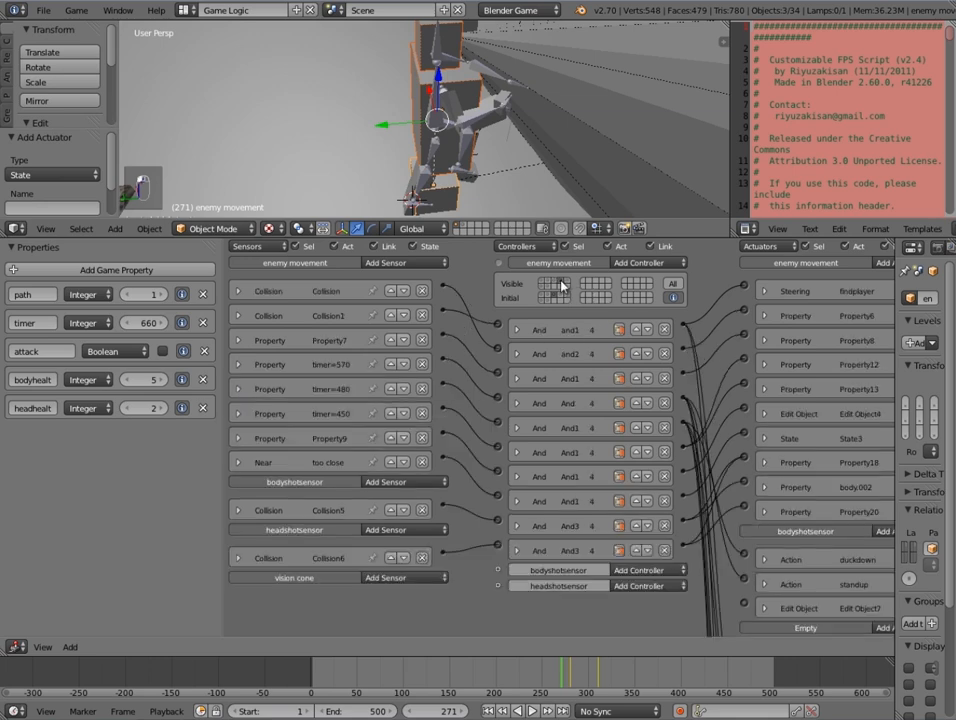
click(404, 265)
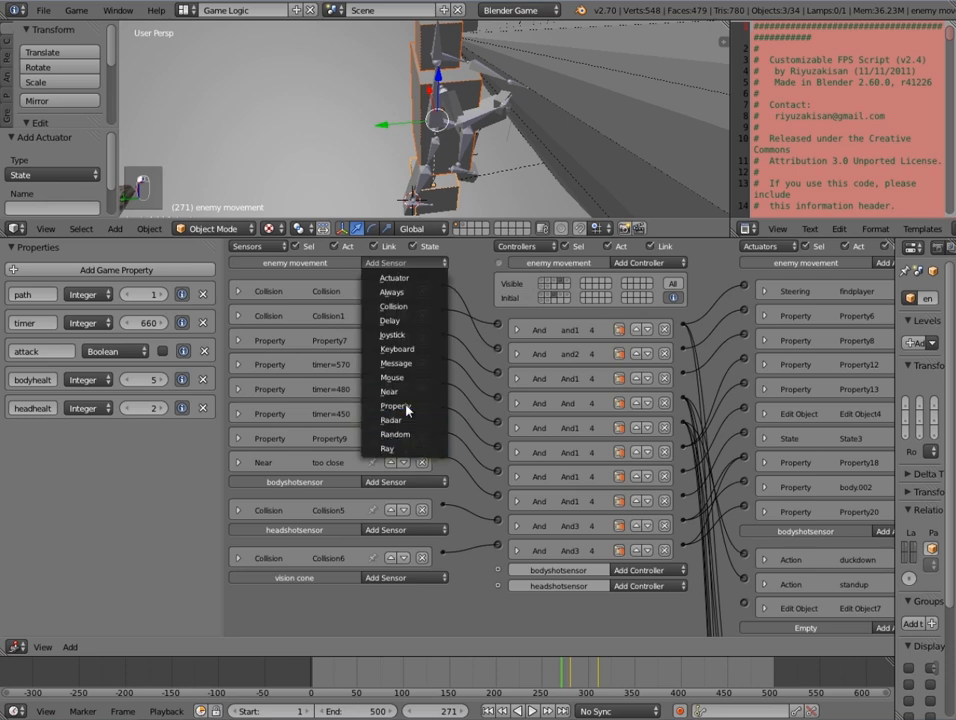
click(407, 408)
click(404, 263)
click(404, 404)
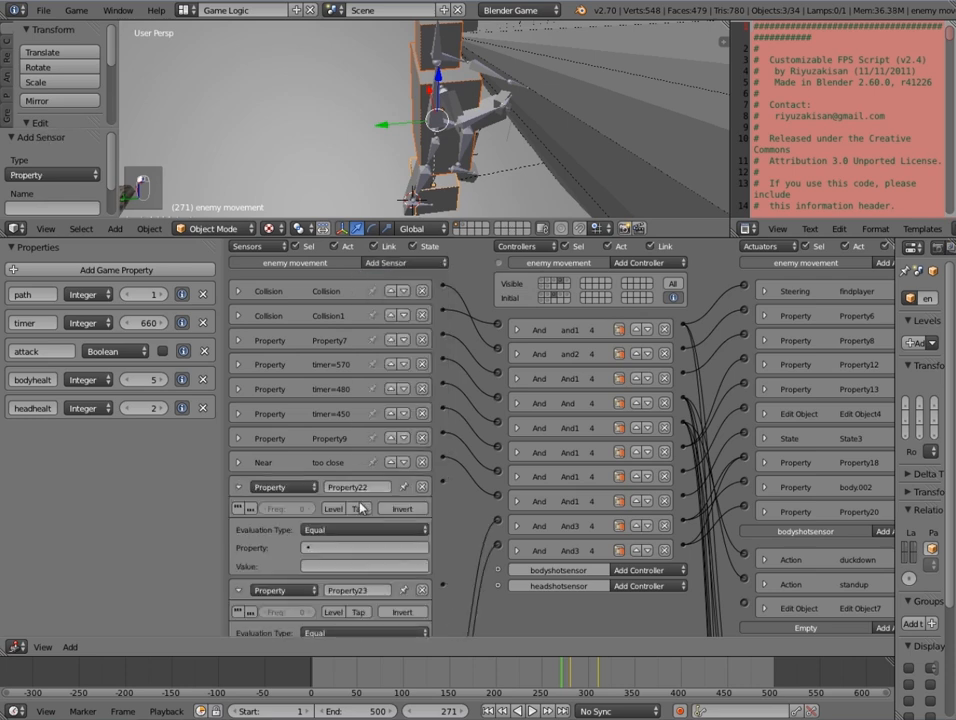
- Name state 4's first new Property sensor bodyhealth and make it test the bodyhealth property for a value of 0
click(355, 486)
text(head)
key(BackSpace)
key(BackSpace)
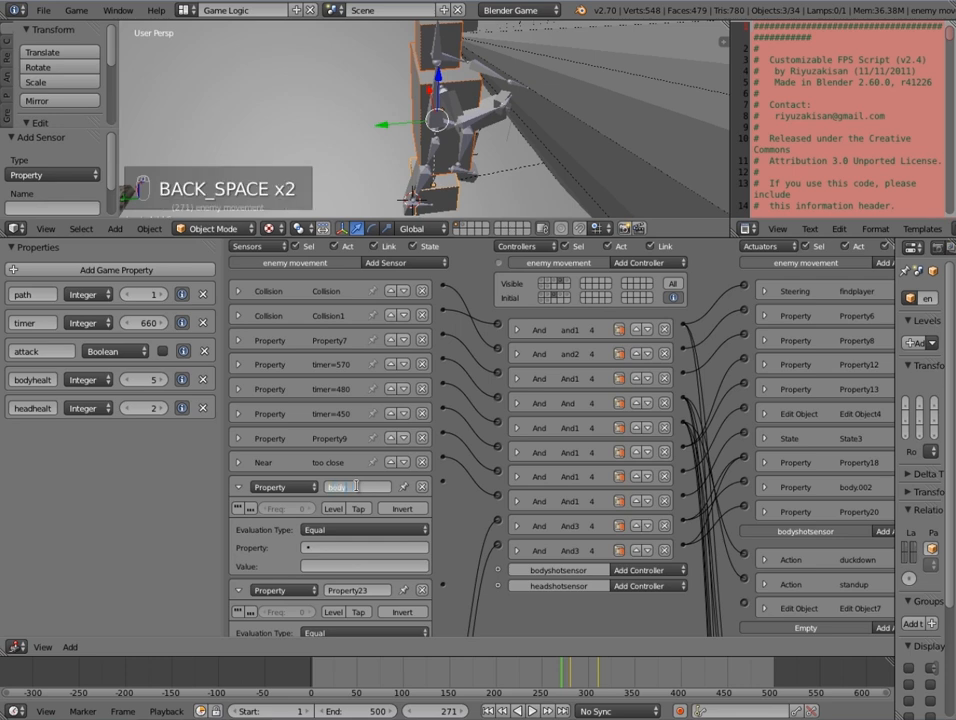
click(352, 547)
click(373, 587)
click(357, 565)
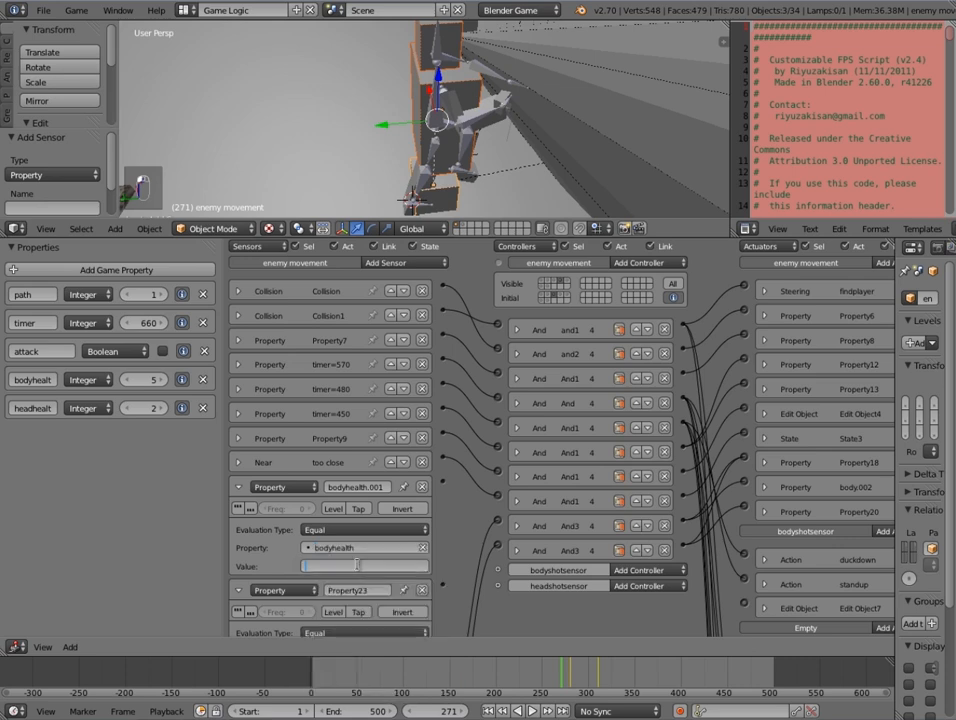
text(0)
key(Return)
- Name state 4's second new Property sensor headhealth and make it test the headhealth property for a value of 0
scroll(370, 540, down, 3)
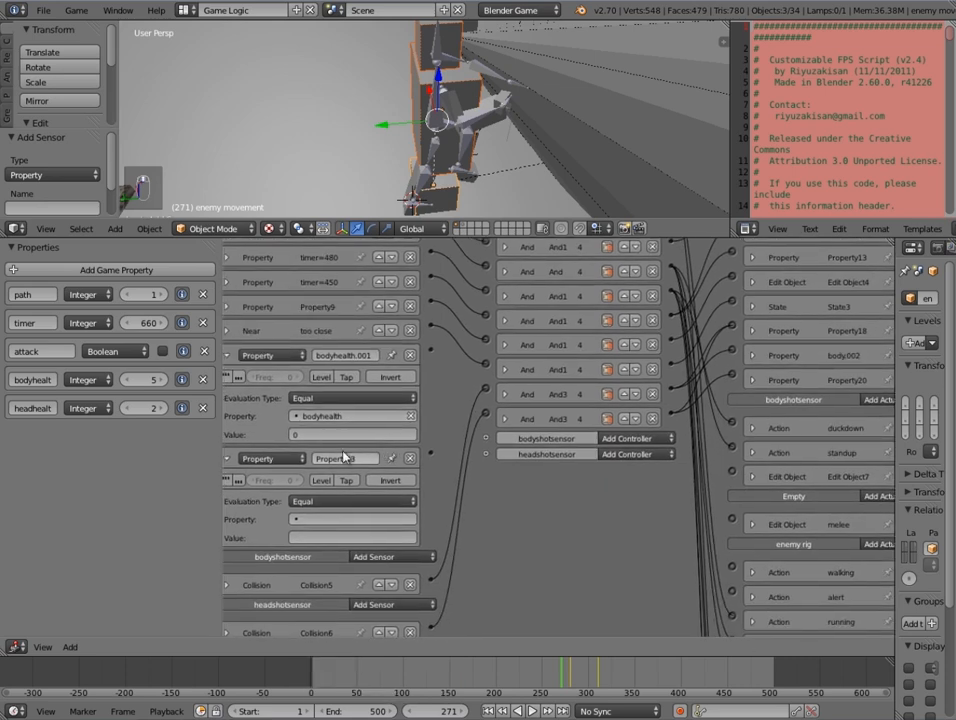
text(headhealth)
click(336, 523)
click(330, 537)
text(0)
- Add two And controllers to enemy movement in state 4 and link the bodyhealth and headhealth sensors to them
scroll(528, 393, down, 2)
middle_drag(535, 442, 543, 494)
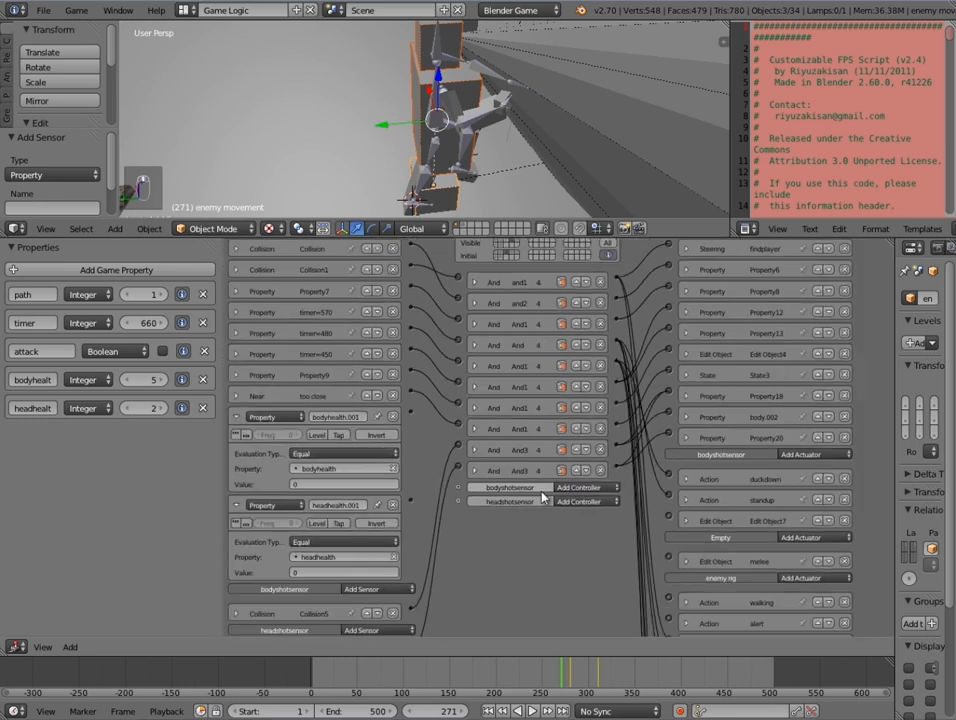
scroll(542, 403, down, 1)
middle_drag(542, 401, 545, 428)
click(543, 262)
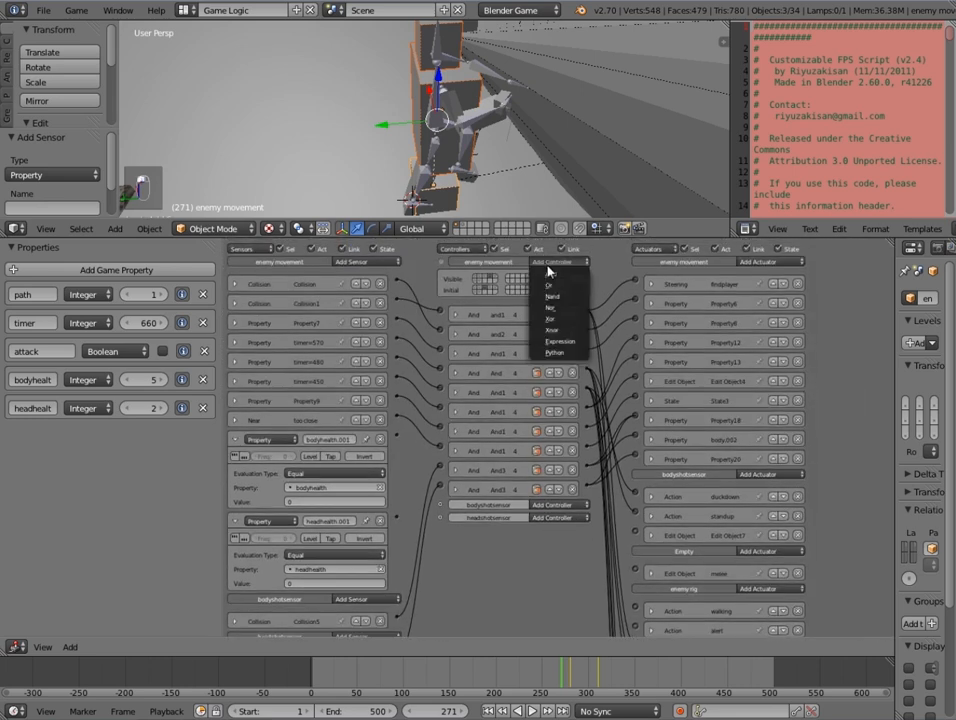
click(560, 273)
click(543, 262)
click(560, 273)
drag(400, 440, 441, 530)
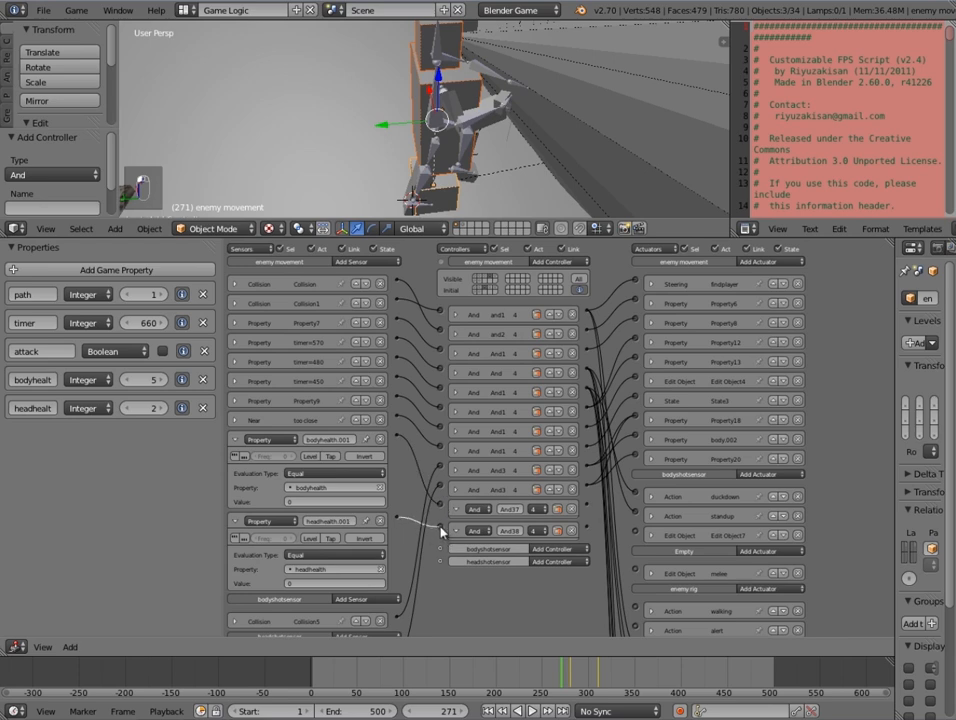
- Add two State actuators in state 4, wired from the two new And controllers, and choose their target states
click(752, 262)
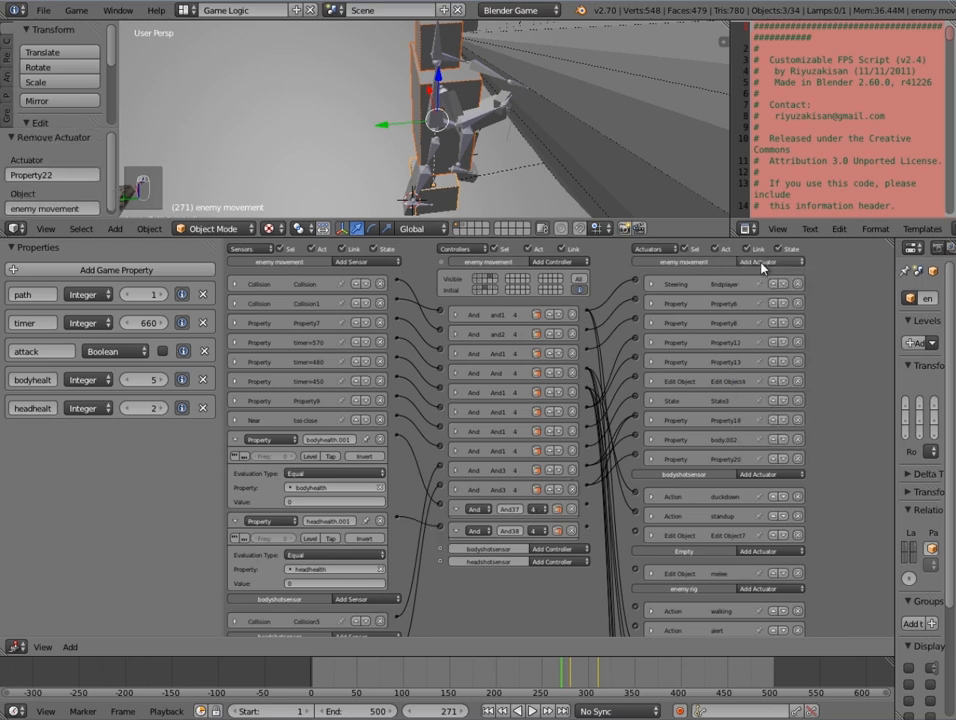
click(763, 264)
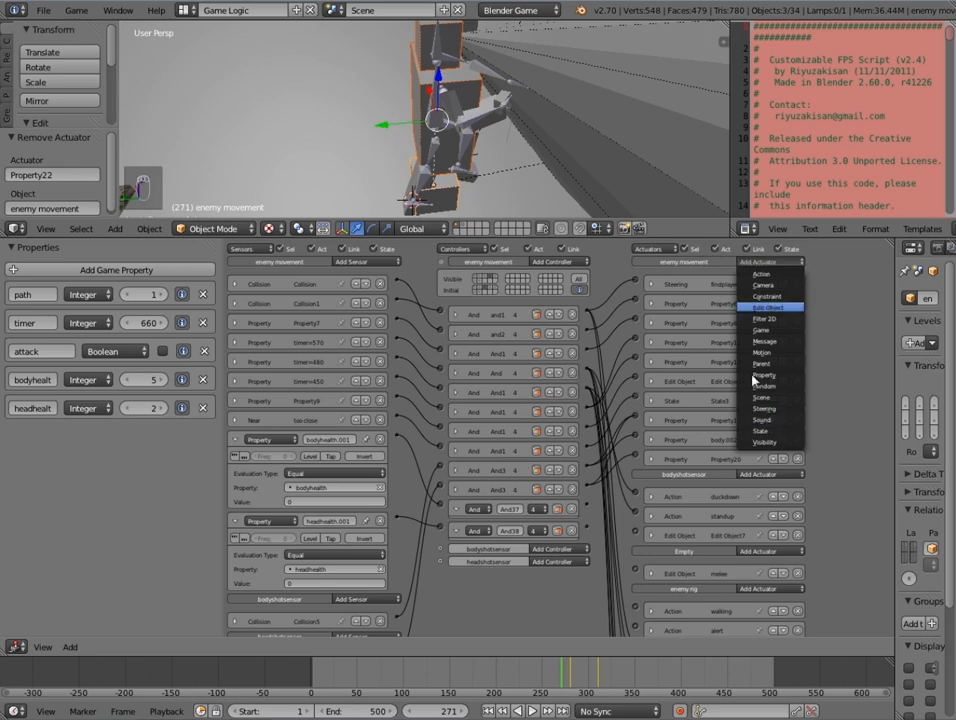
click(760, 430)
click(770, 262)
click(760, 431)
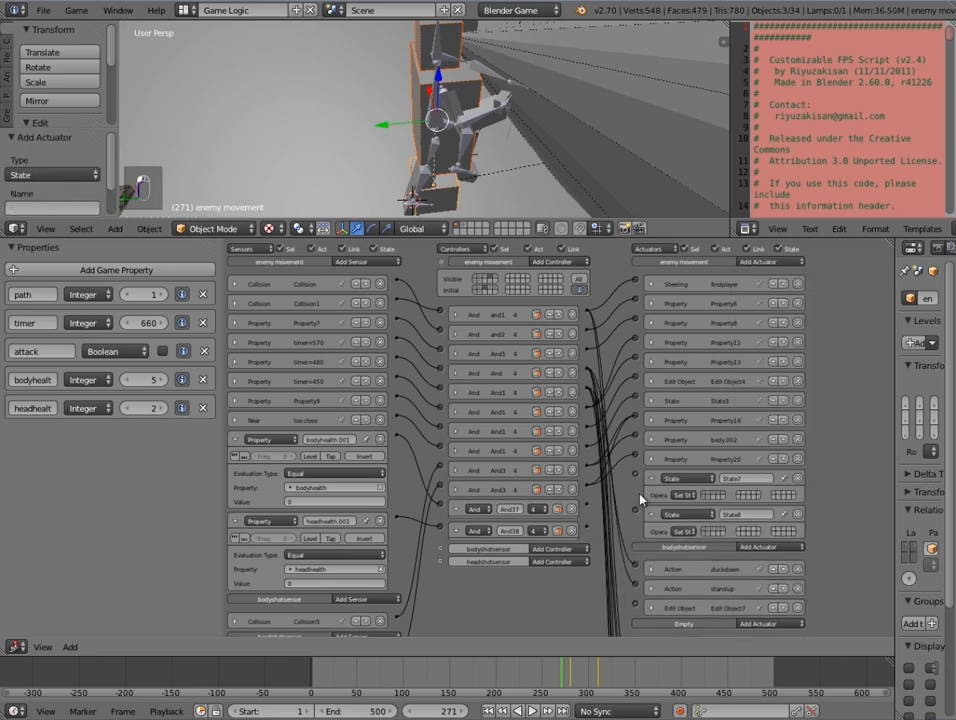
drag(637, 480, 634, 512)
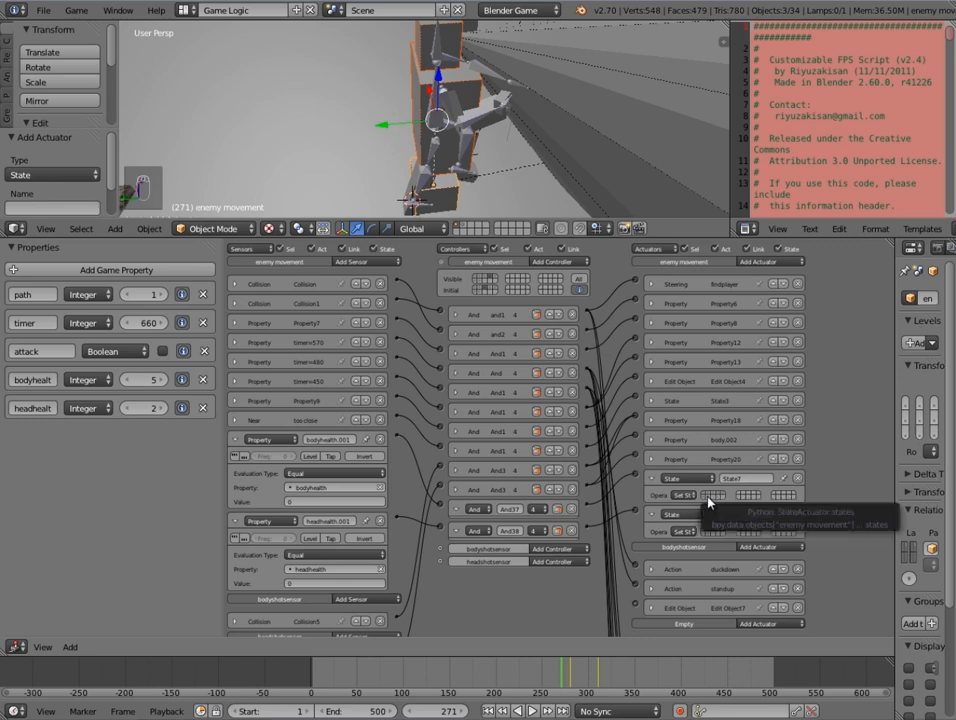
scroll(708, 503, up, 3)
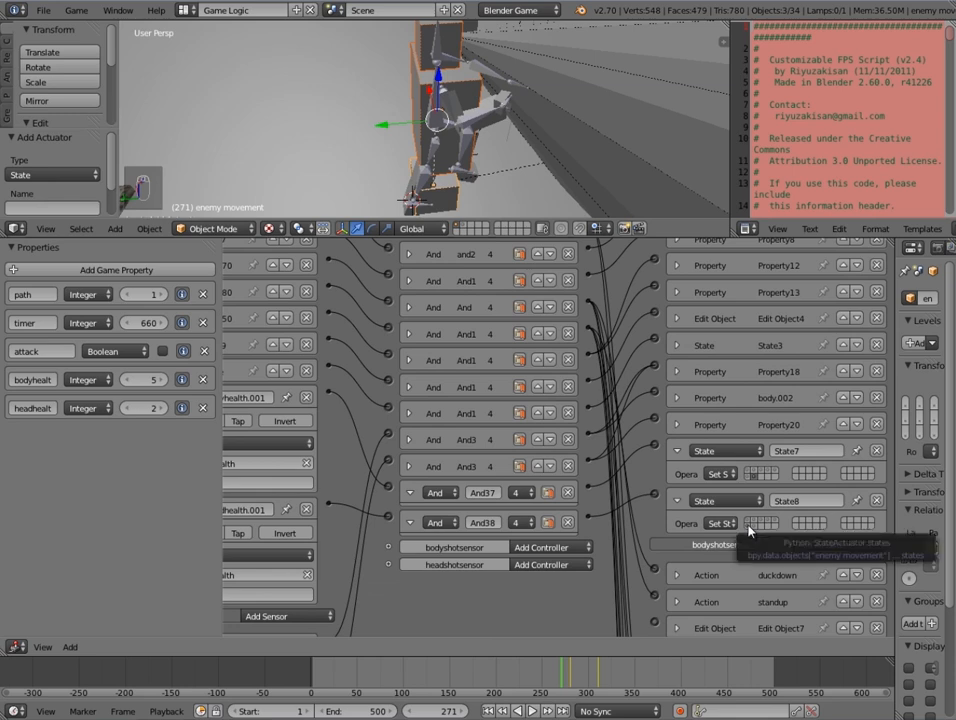
- Collapse the two health sensors, the two State actuators and the two new And controllers in state 4
middle_drag(604, 544, 736, 518)
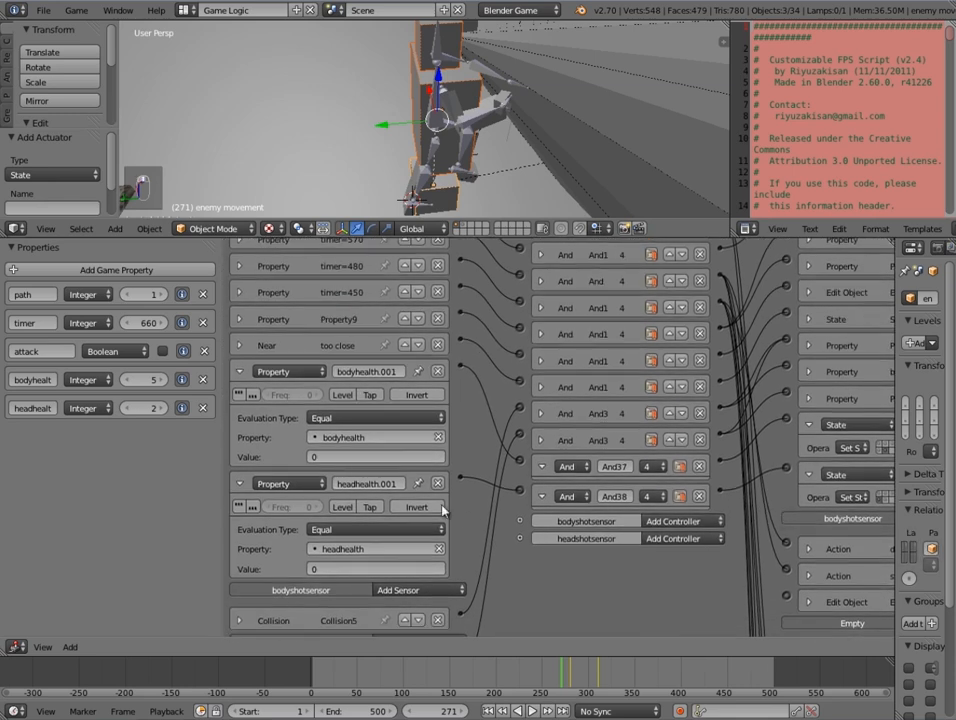
click(240, 372)
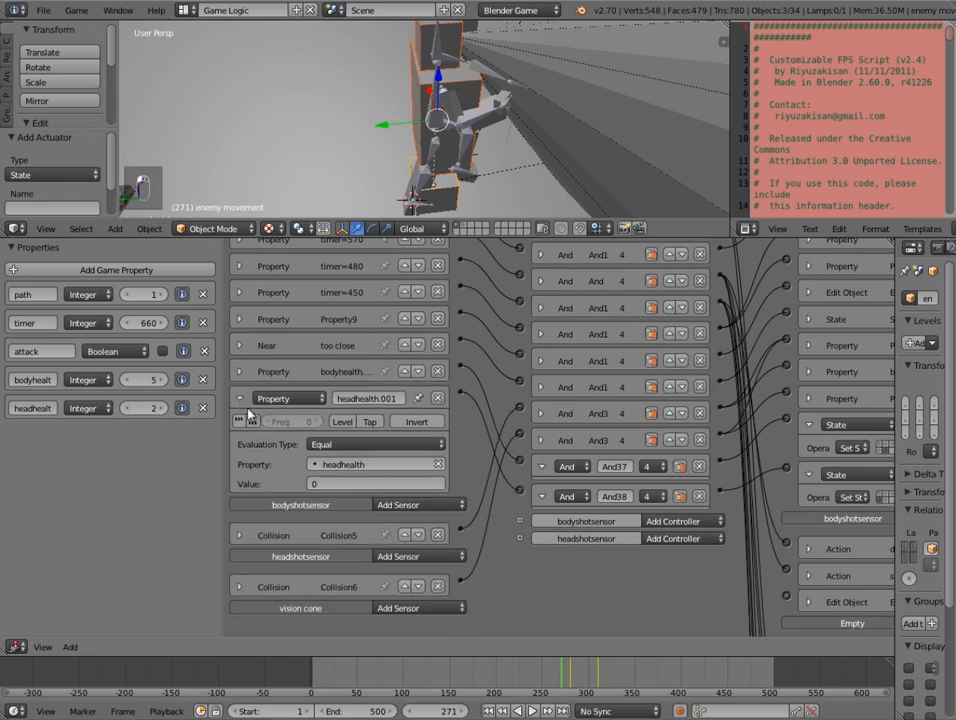
click(240, 399)
click(240, 399)
click(240, 399)
middle_drag(518, 448, 455, 493)
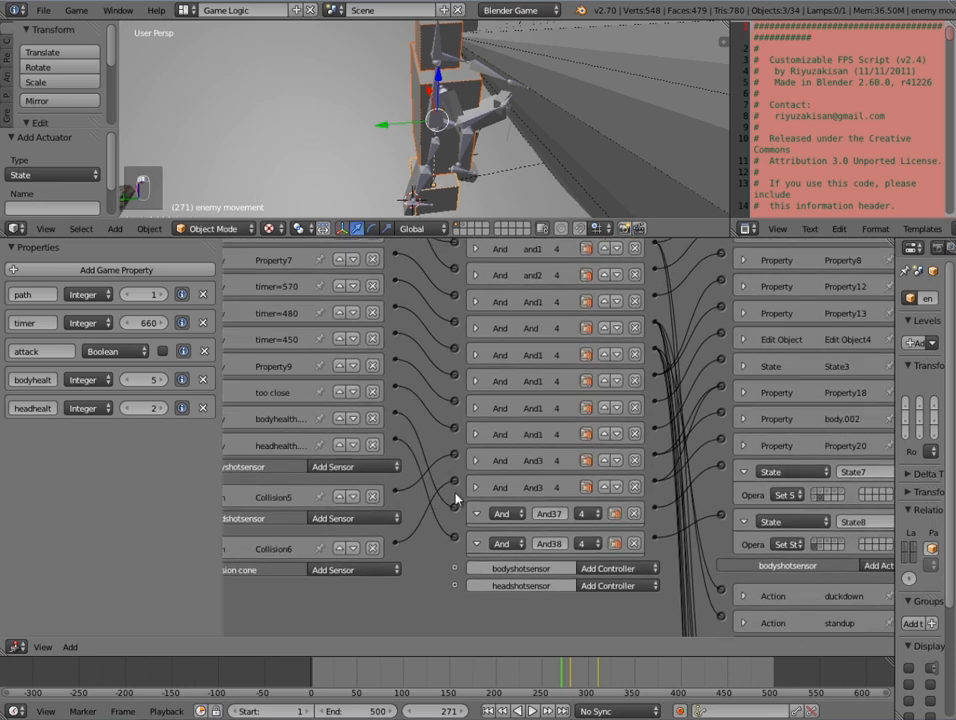
click(743, 473)
click(741, 499)
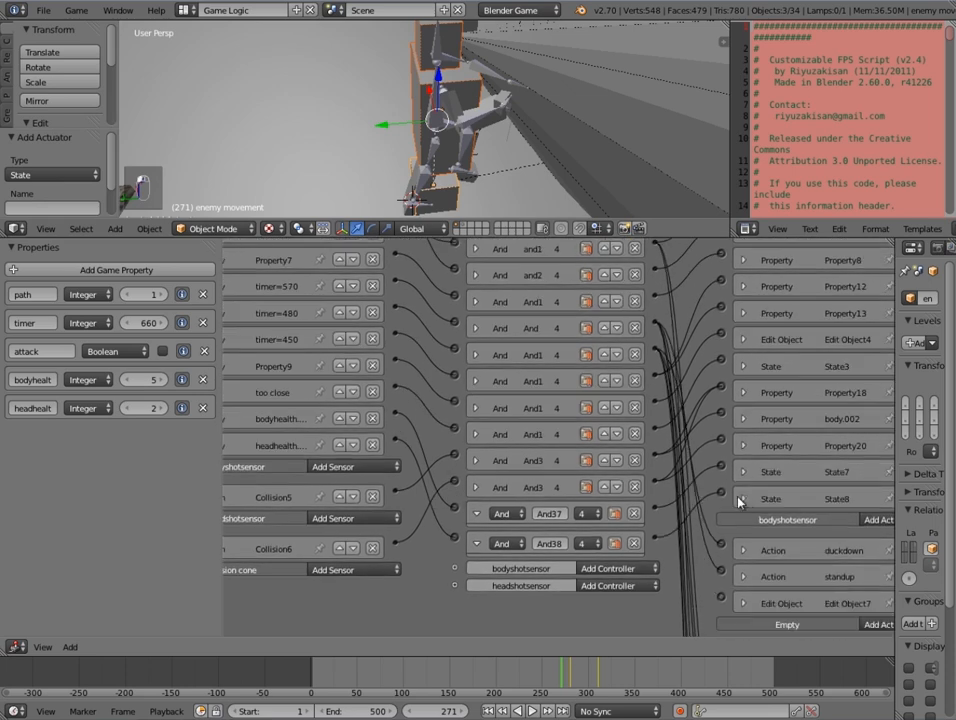
click(477, 514)
click(477, 540)
- Display state 5 and add two Property sensors to the enemy movement object
scroll(537, 419, down, 5)
middle_drag(537, 419, 494, 542)
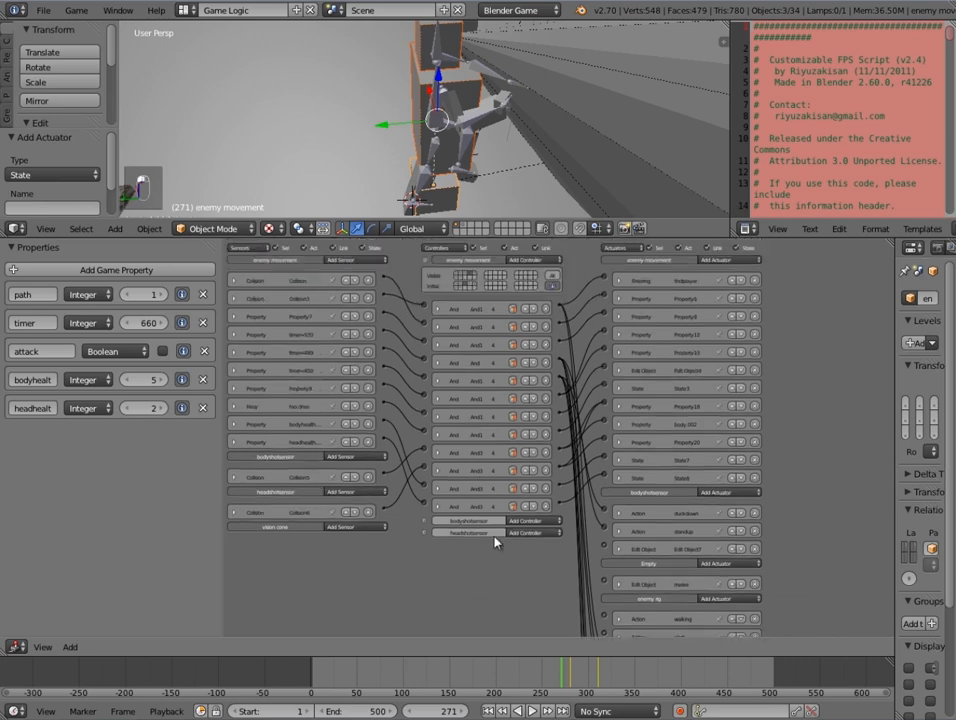
click(474, 273)
scroll(394, 434, up, 4)
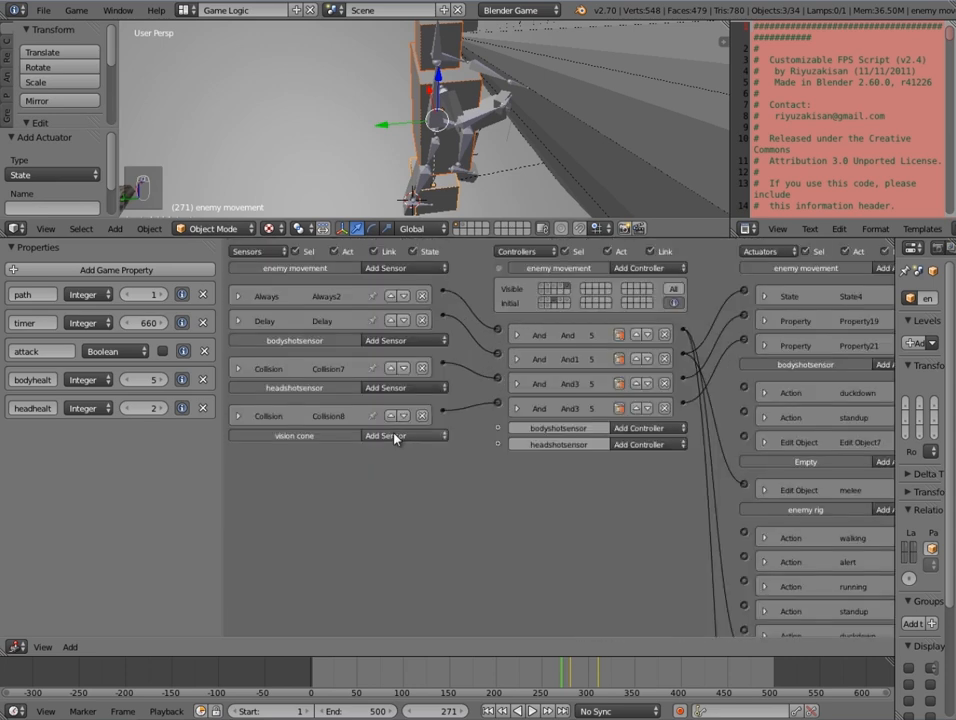
click(404, 268)
click(396, 408)
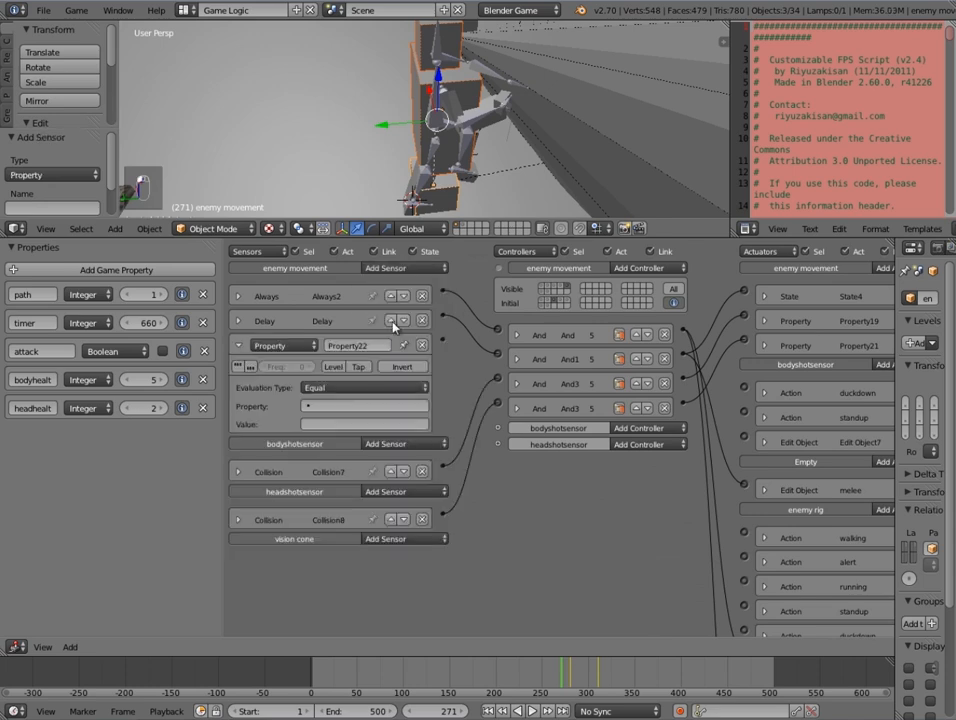
click(388, 269)
click(400, 411)
- Make state 5's first new Property sensor test the bodyhealth property for a value of 0
click(366, 406)
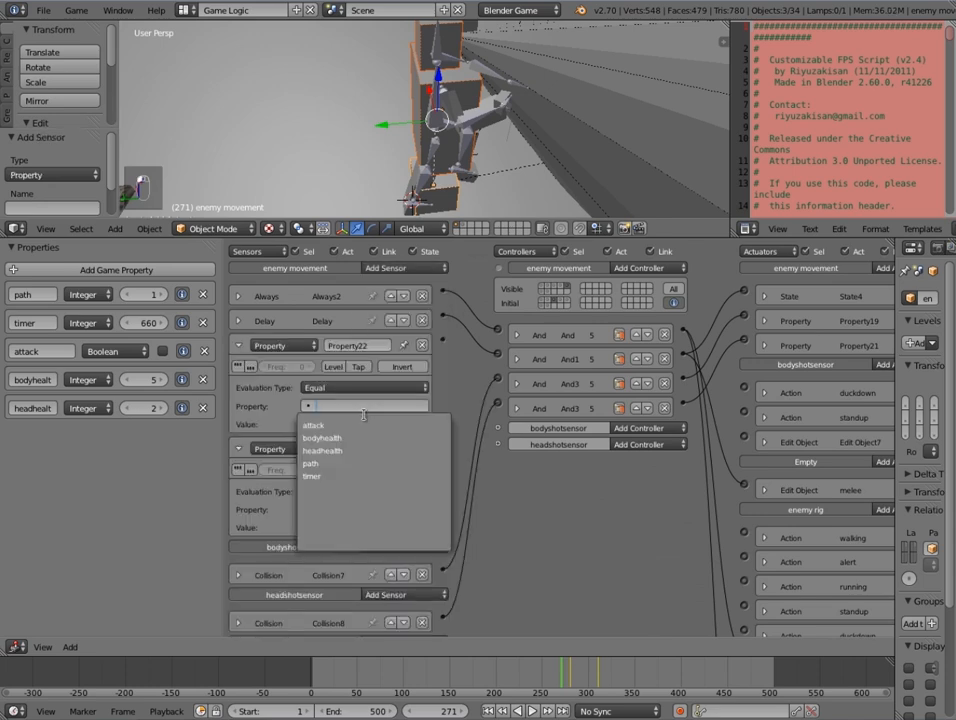
click(325, 438)
click(353, 423)
text(0)
key(Return)
- Make state 5's second new Property sensor test the headhealth property for a value of 0
click(362, 509)
click(350, 560)
click(360, 509)
click(340, 551)
click(347, 528)
text(0)
key(Return)
- Add two And controllers to the enemy movement object and link state 5's bodyhealth and headhealth Property sensors to one each
click(638, 268)
click(638, 278)
click(638, 273)
click(640, 281)
drag(442, 344, 506, 449)
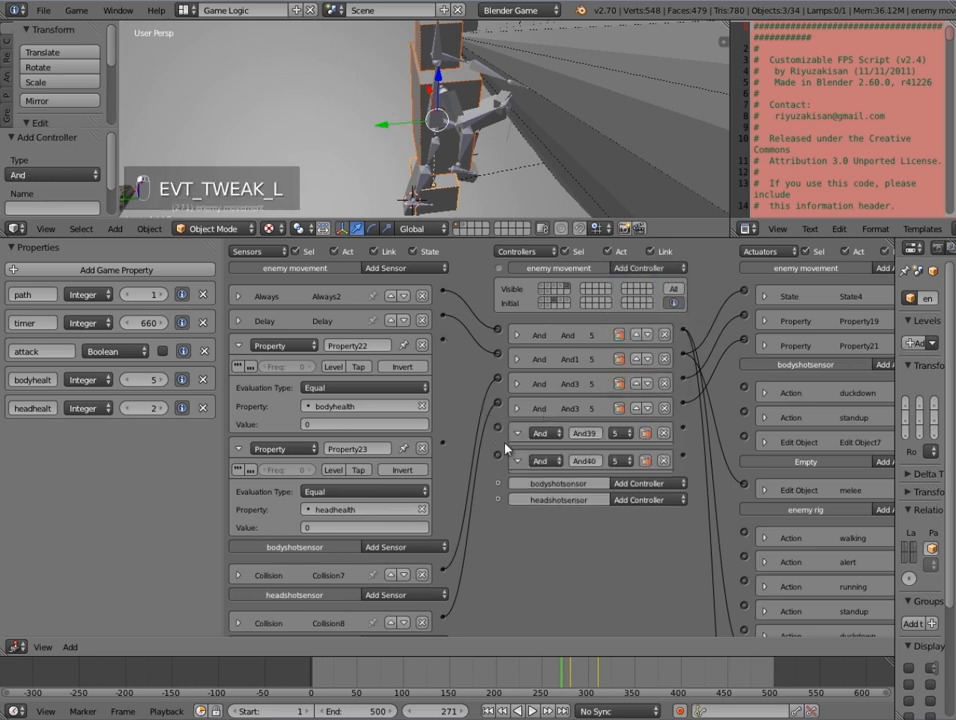
drag(442, 340, 442, 441)
- Add two State actuators to the enemy movement object and link each new And controller in state 5 to one
middle_drag(542, 433, 471, 433)
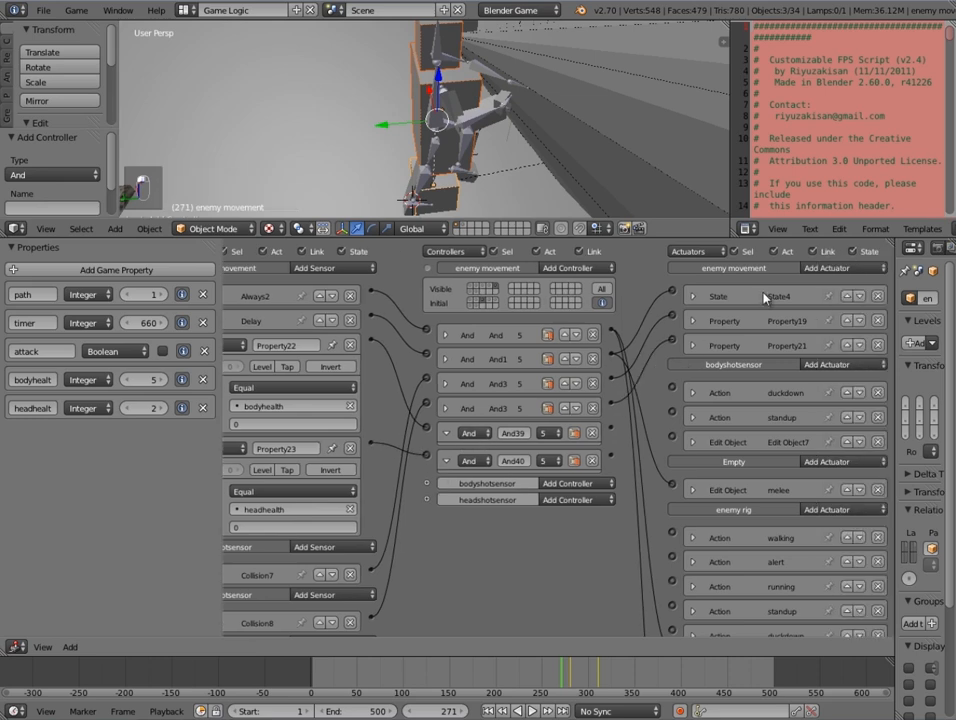
click(824, 272)
click(829, 482)
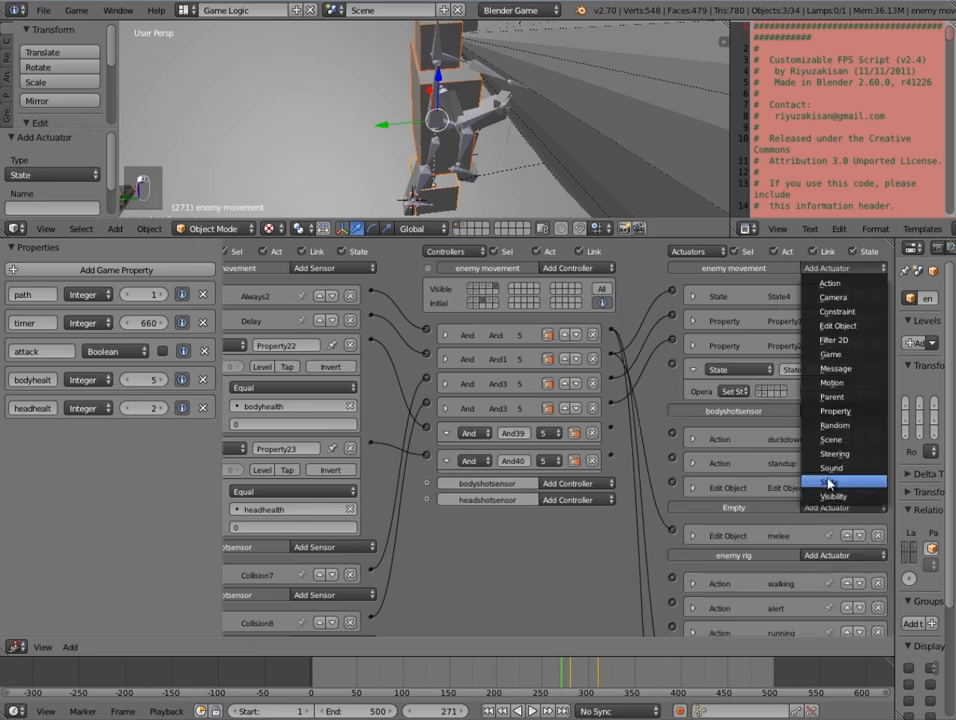
click(829, 482)
drag(675, 362, 673, 366)
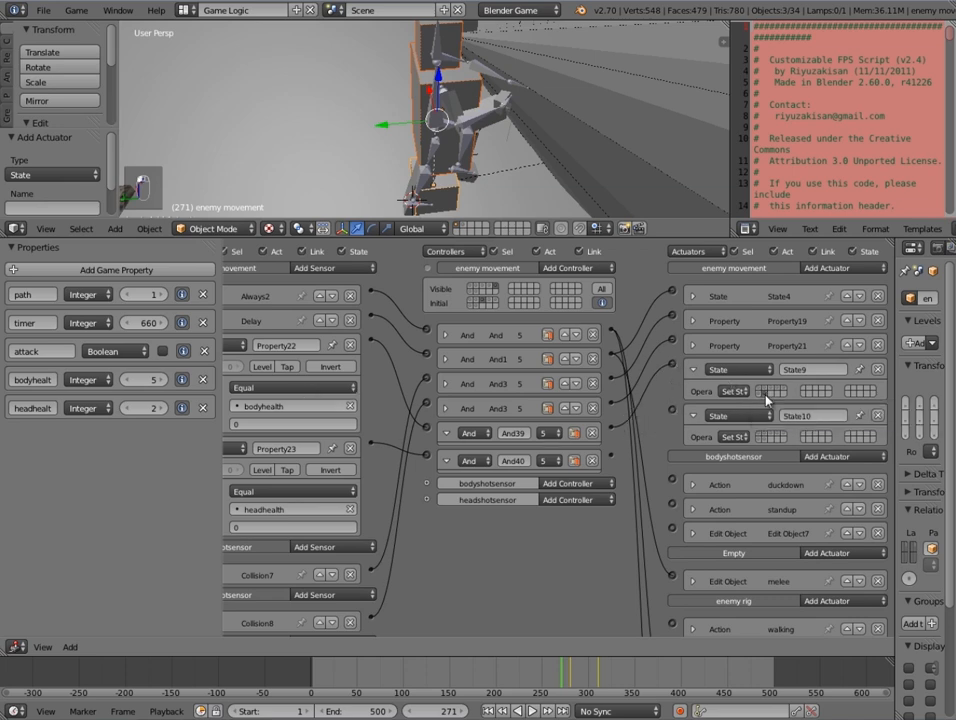
drag(612, 460, 673, 416)
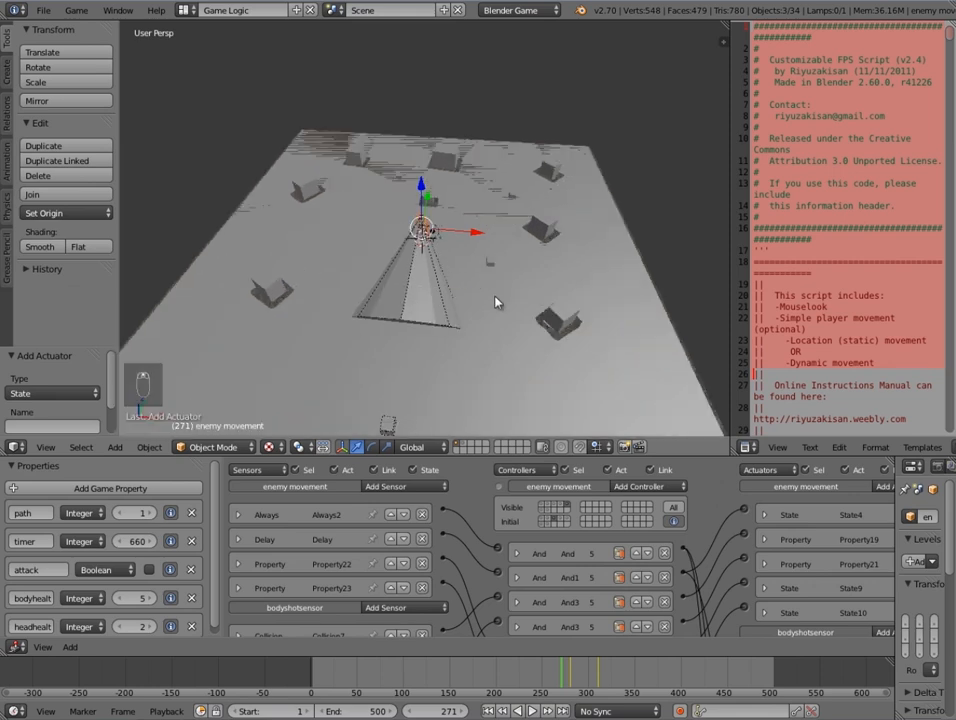
- Snap the 3D cursor to the scene centre and add a cube there
middle_drag(497, 302, 485, 316)
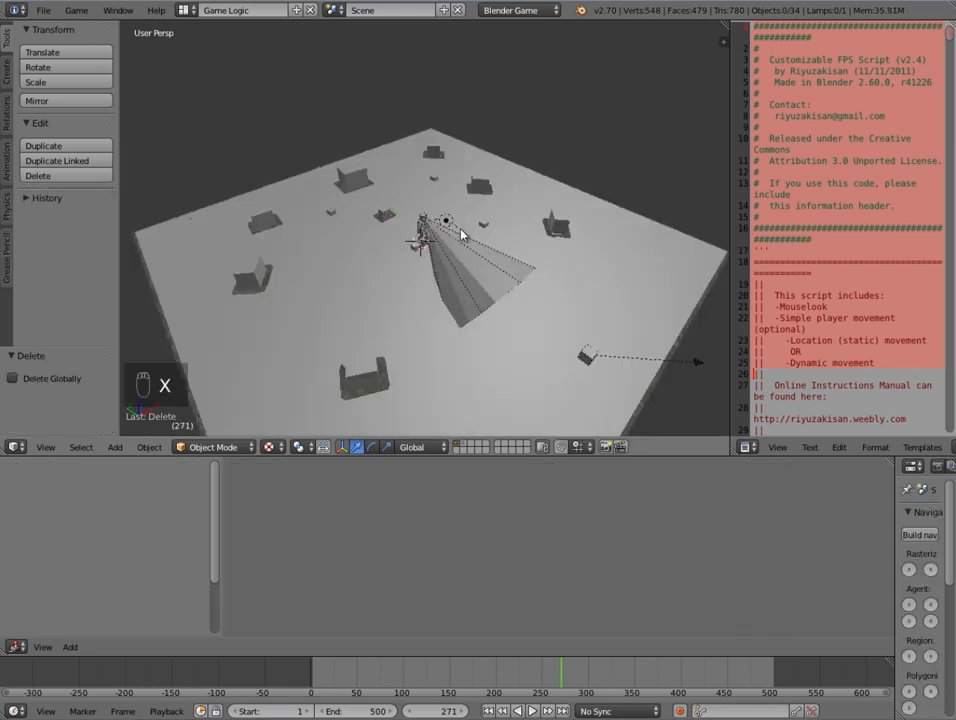
key(shift+s)
click(459, 230)
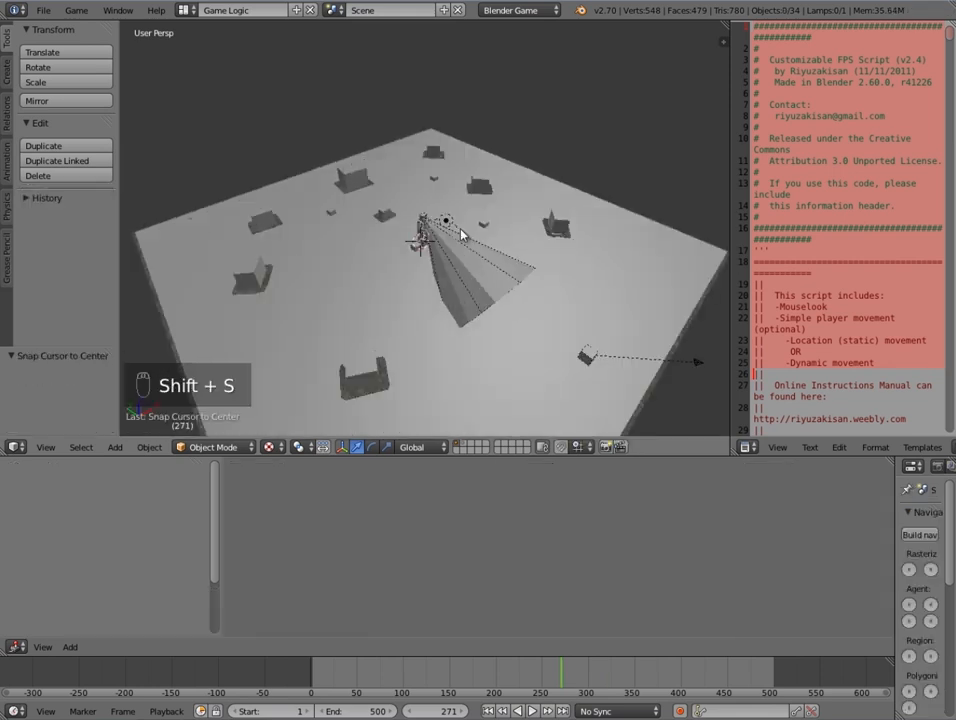
key(shift+a)
mouse_move(469, 216)
click(514, 226)
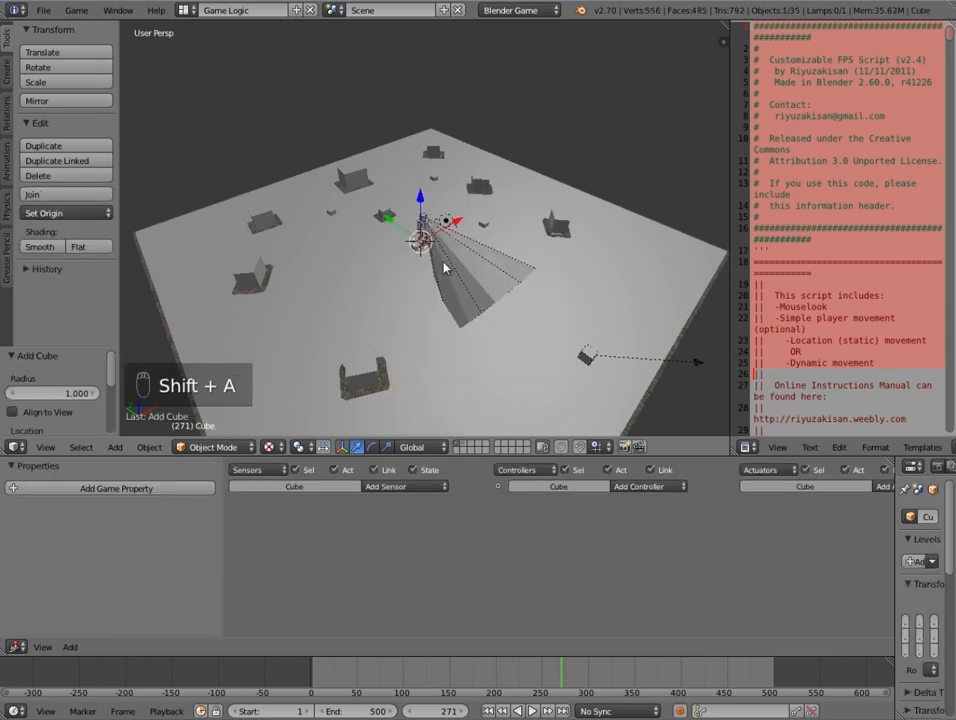
- Raise the new cube about 43.5 units along Z
key(g)
key(z)
click(386, 173)
- In the right orthographic view, stretch the cube along Y to about 4 times its length
middle_drag(386, 173, 478, 180)
key(KP_3)
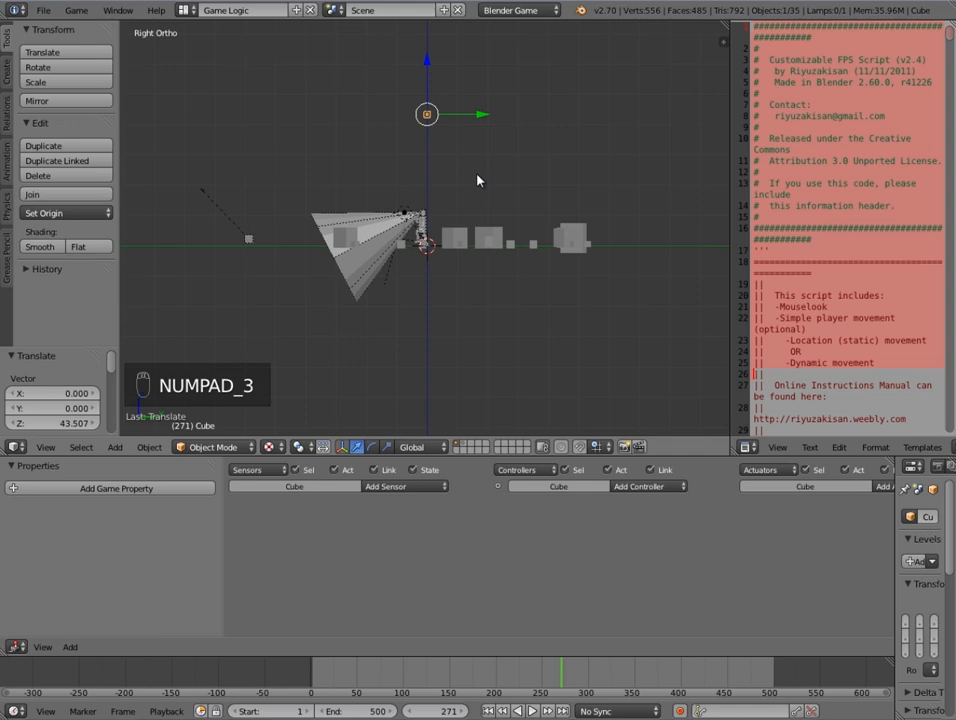
scroll(478, 180, up, 5)
shift+middle_drag(504, 139, 487, 352)
key(s)
key(y)
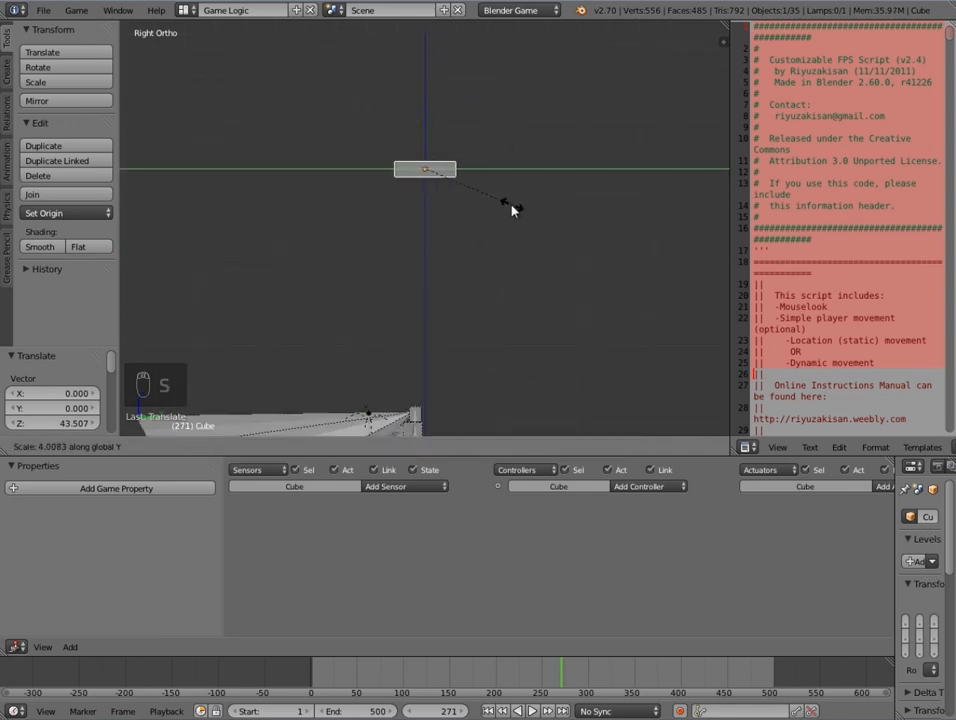
click(511, 209)
- In Edit Mode with wireframe display, add a loop cut across the box, slid about halfway towards its positive Y end
scroll(495, 209, up, 4)
shift+middle_drag(463, 177, 467, 230)
key(Tab)
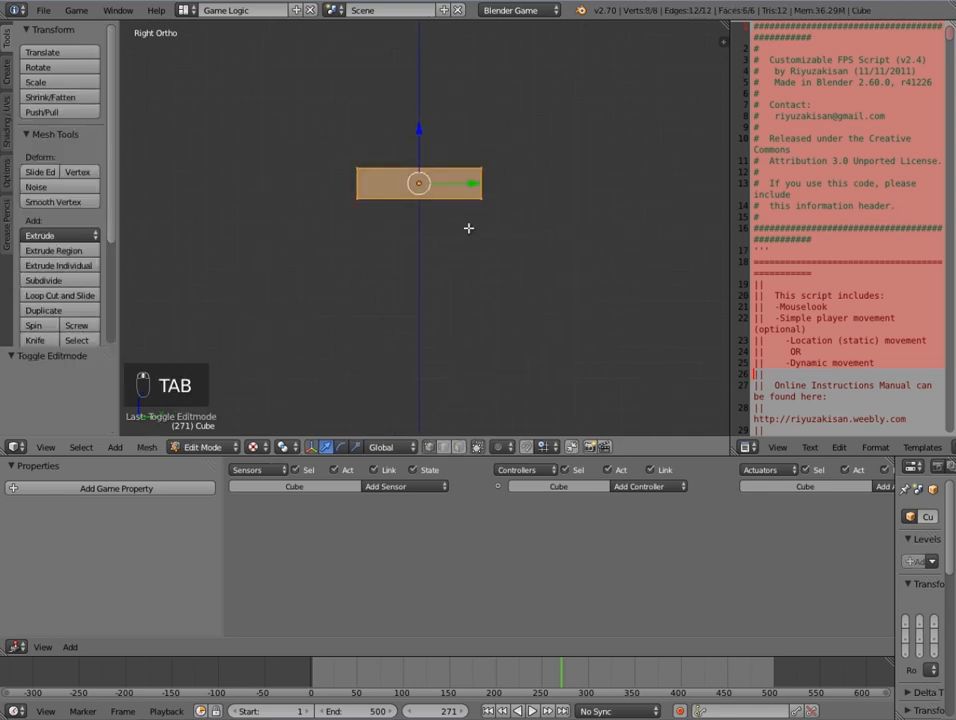
key(z)
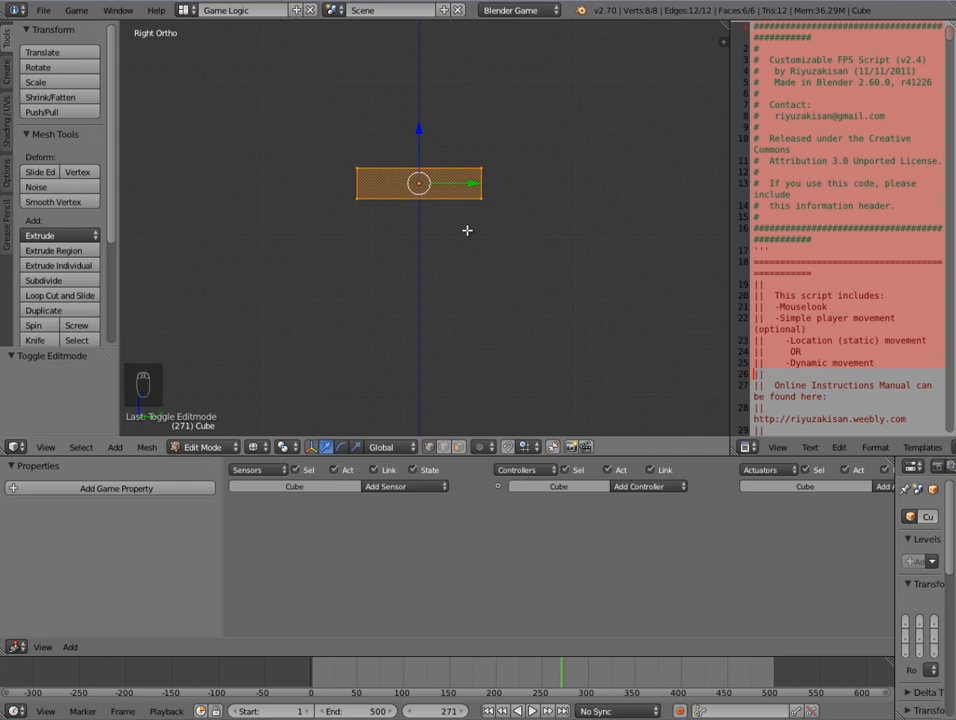
key(ctrl+r)
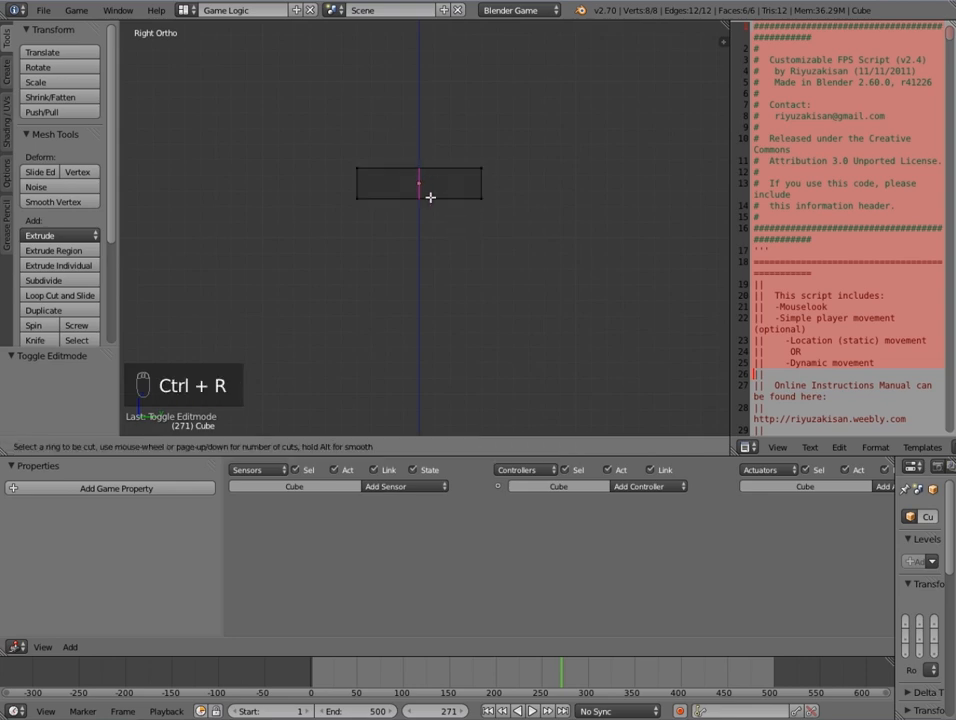
click(430, 197)
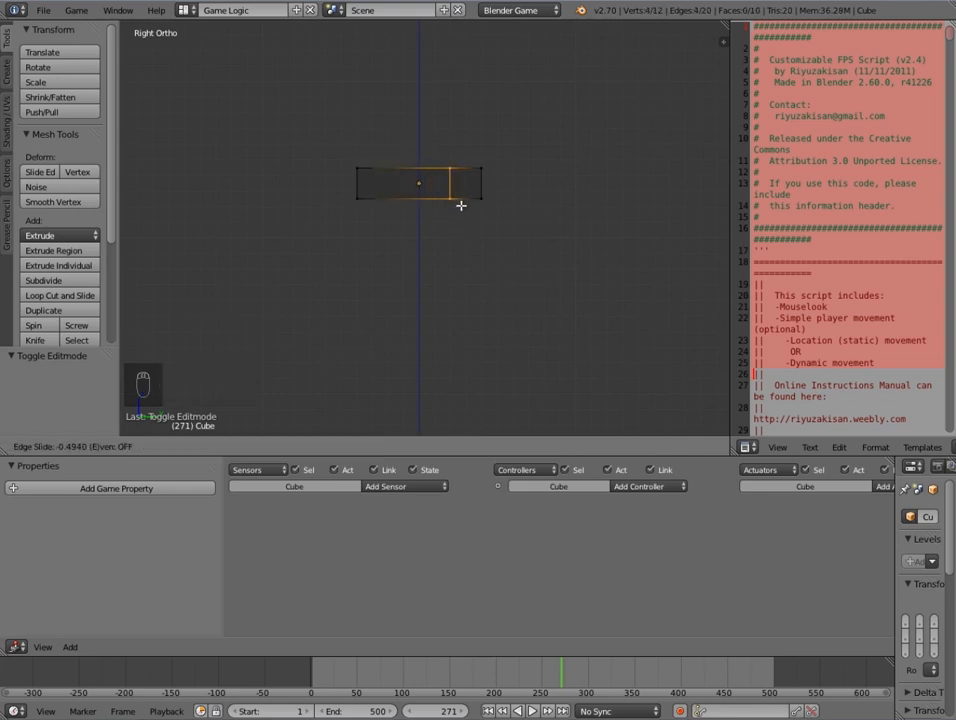
click(460, 205)
- Extrude the underside face between the loop cut and the positive Y end about 3.6 units downwards, slightly slanted, as a gun grip
key(a)
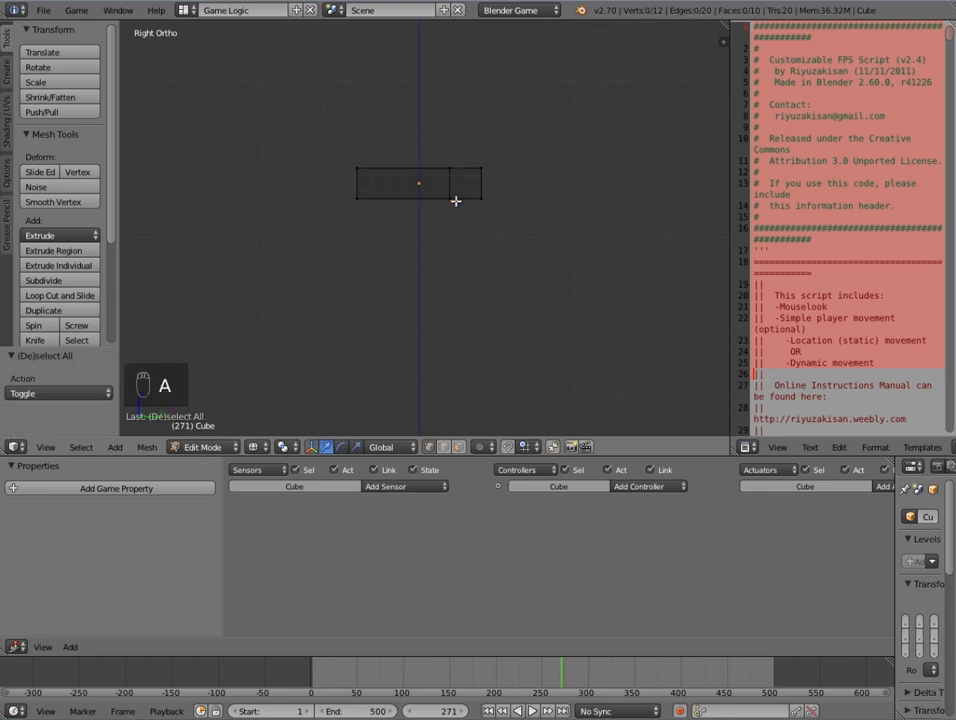
key(b)
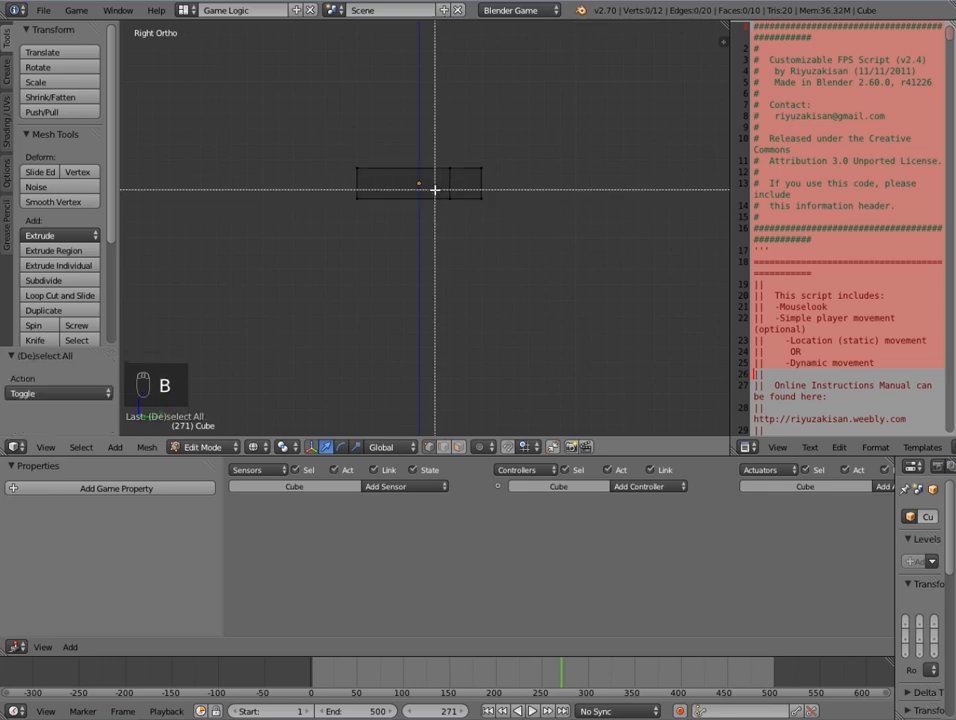
drag(435, 188, 490, 215)
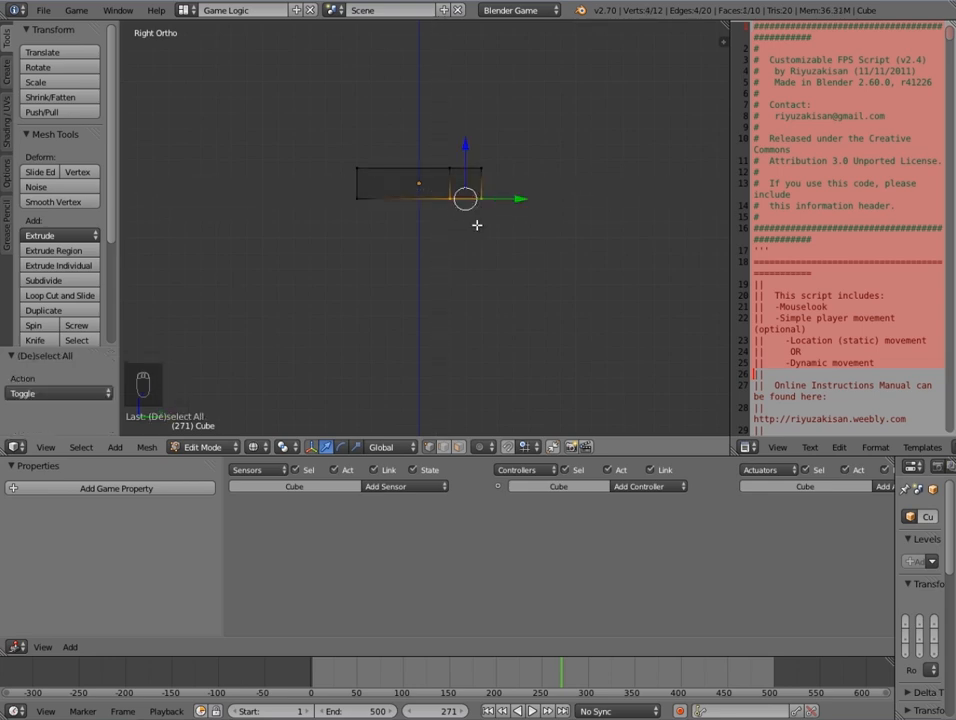
key(e)
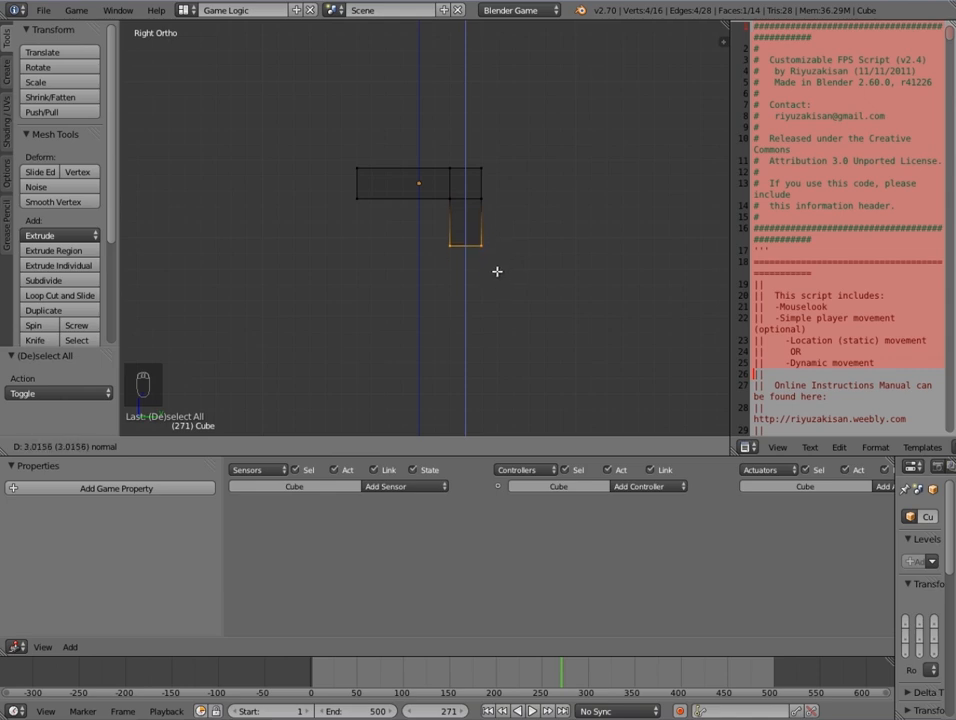
key(z)
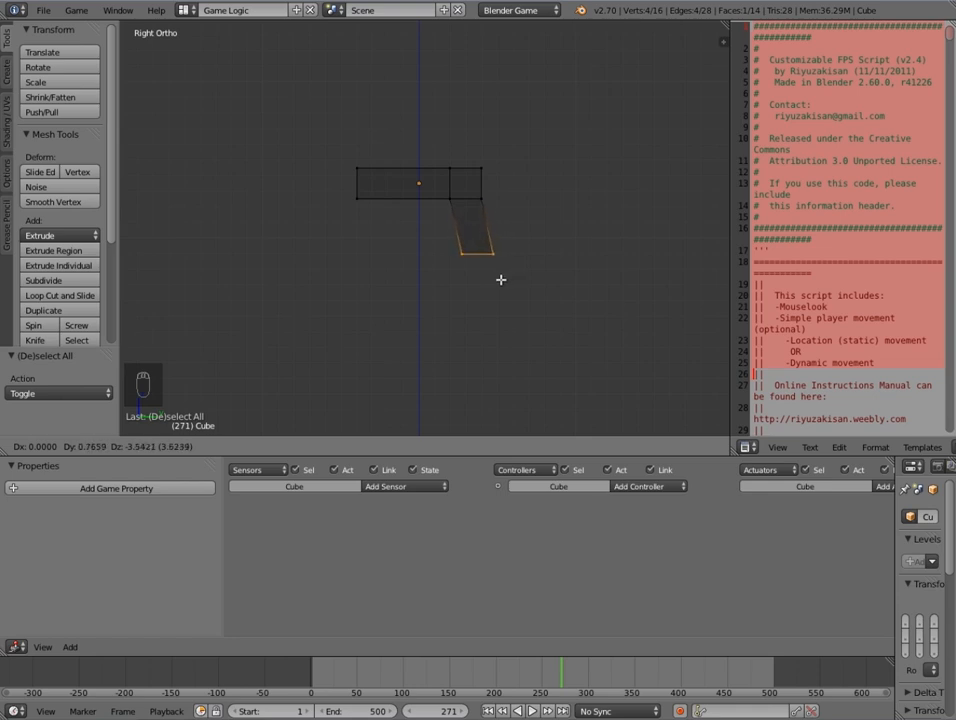
click(499, 280)
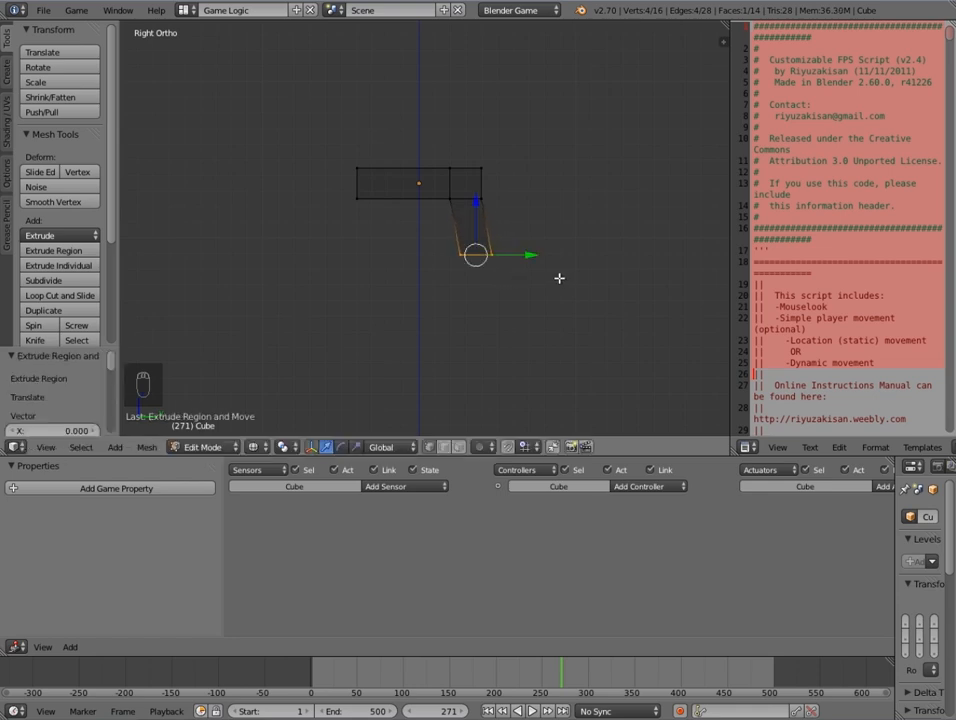
- Widen the lower end of the grip along Y and nudge it slightly outwards along Y
key(s)
key(y)
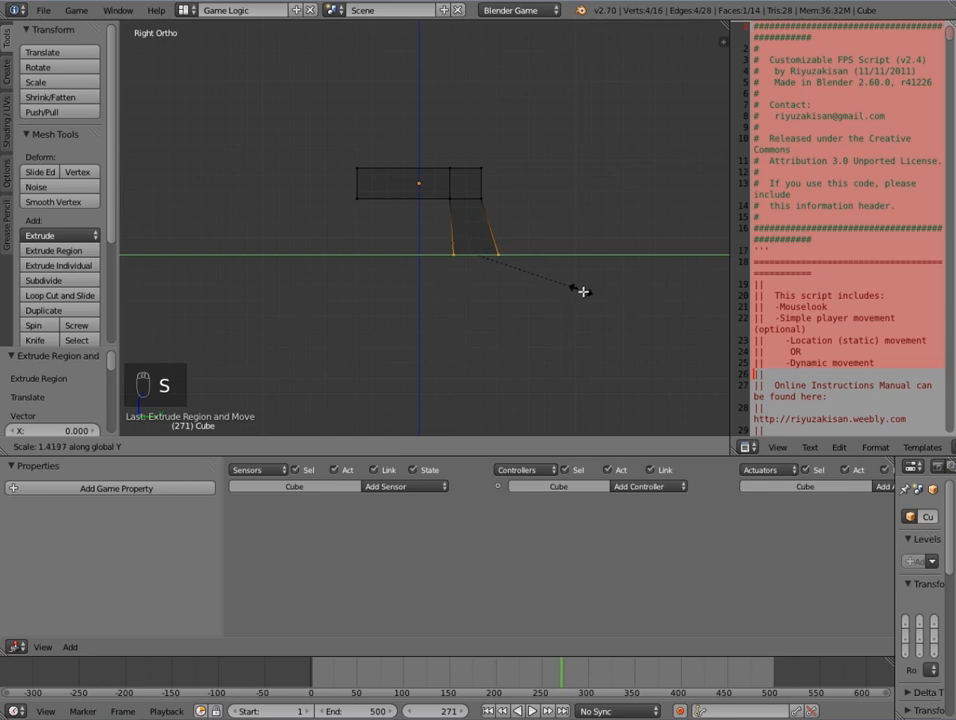
click(586, 294)
key(s)
key(y)
click(572, 288)
drag(529, 256, 534, 257)
- Shift the grip's upper rear edge about 0.29 units along Y and return to Object Mode
right_click(483, 199)
key(b)
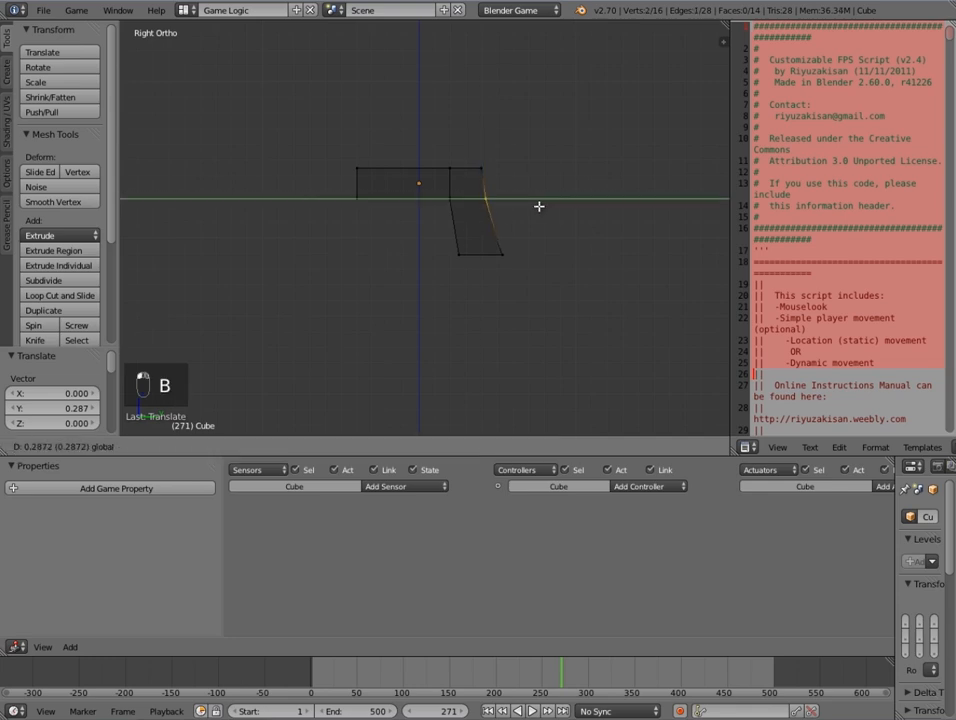
key(Tab)
- Widen the object properties area and rename the gun-shaped object as playergun
middle_drag(464, 231, 518, 339)
drag(897, 504, 716, 504)
click(766, 516)
text(pun)
key(Return)
text(spa)
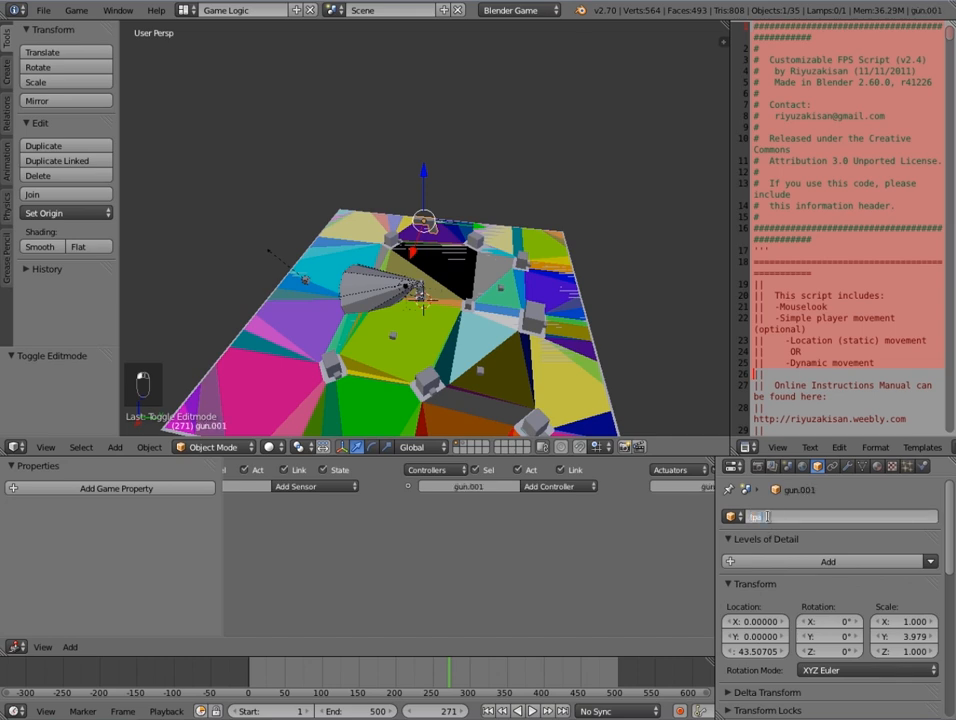
key(BackSpace)
key(BackSpace)
key(BackSpace)
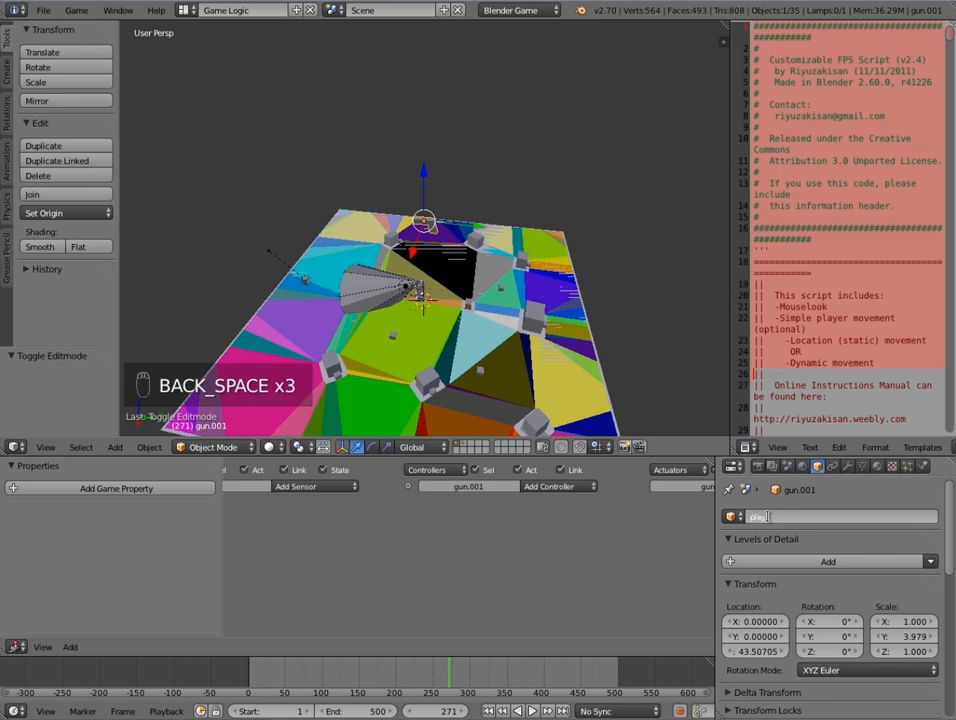
text(playergun)
key(Return)
- Rotate playergun 180 degrees about the Z axis
middle_drag(540, 320, 462, 262)
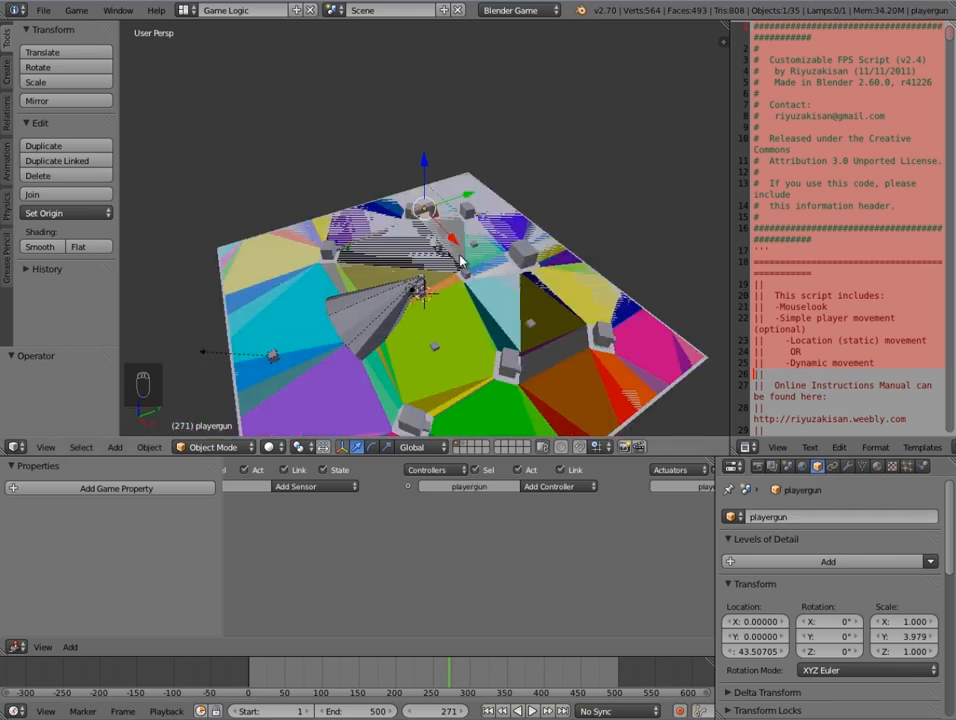
text(r)
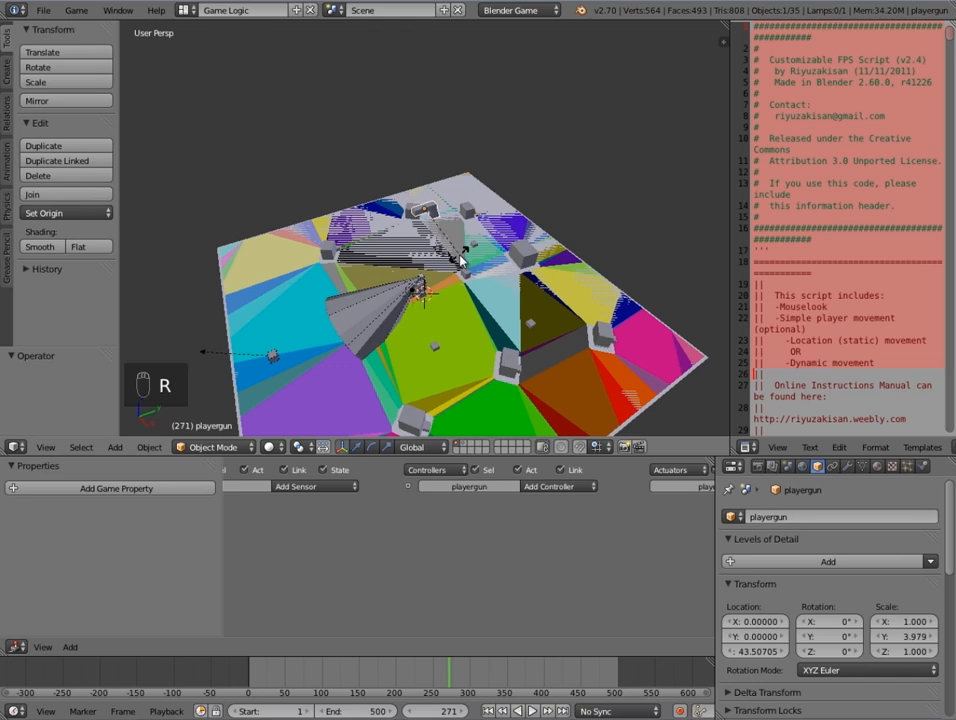
text(z180)
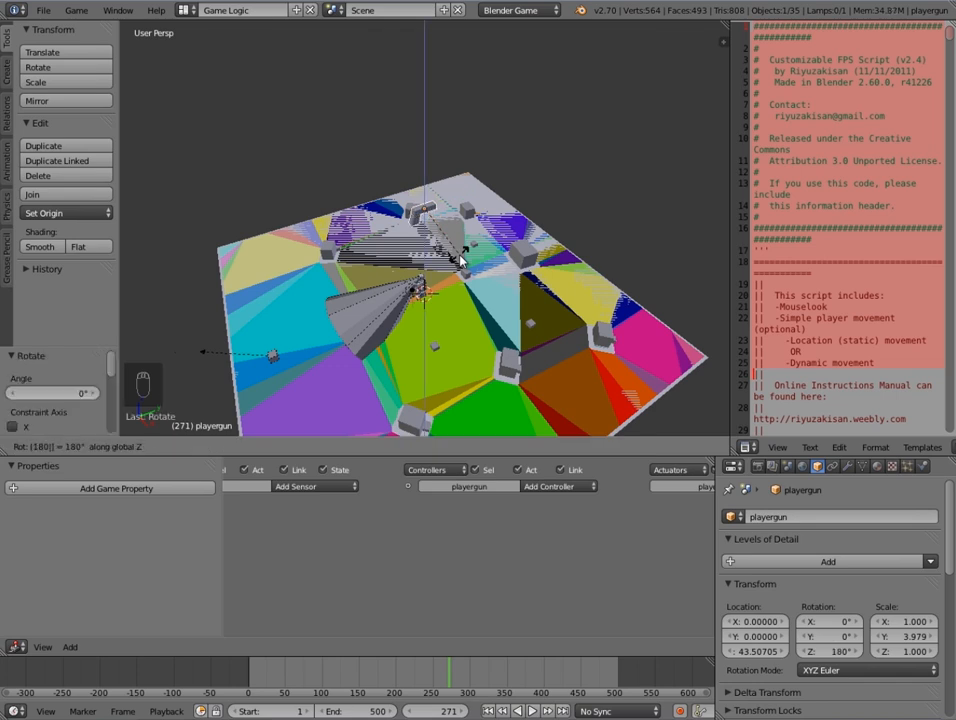
click(462, 262)
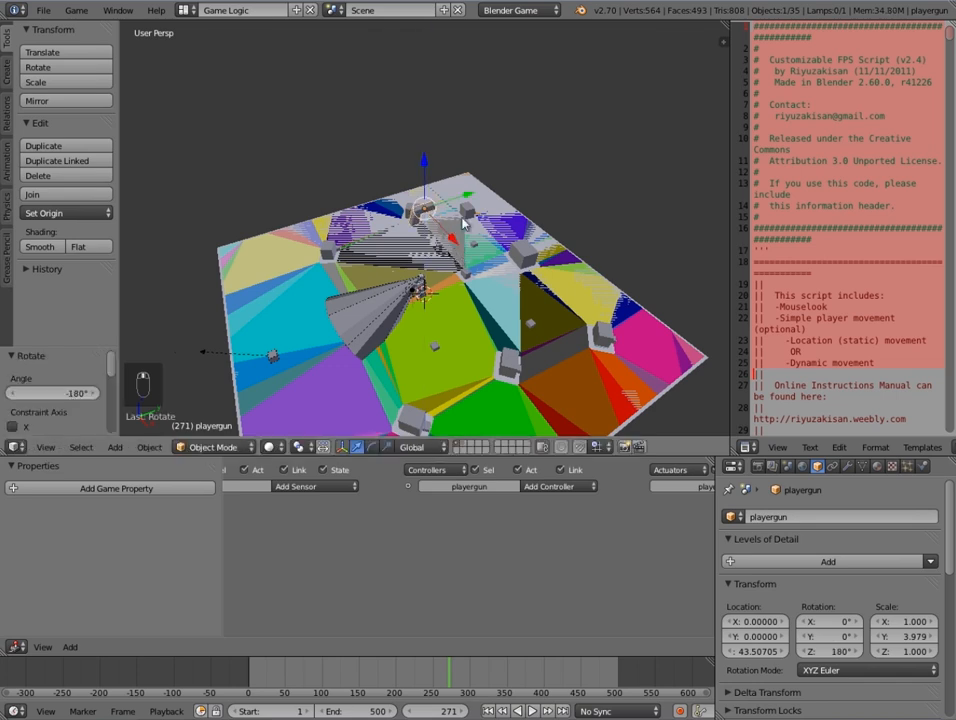
- Move playergun about -64.6 units along Y and lower it to a Z location of about 8.7
middle_drag(462, 262, 560, 185)
key(g)
key(y)
click(367, 260)
middle_drag(367, 260, 444, 122)
key(g)
key(z)
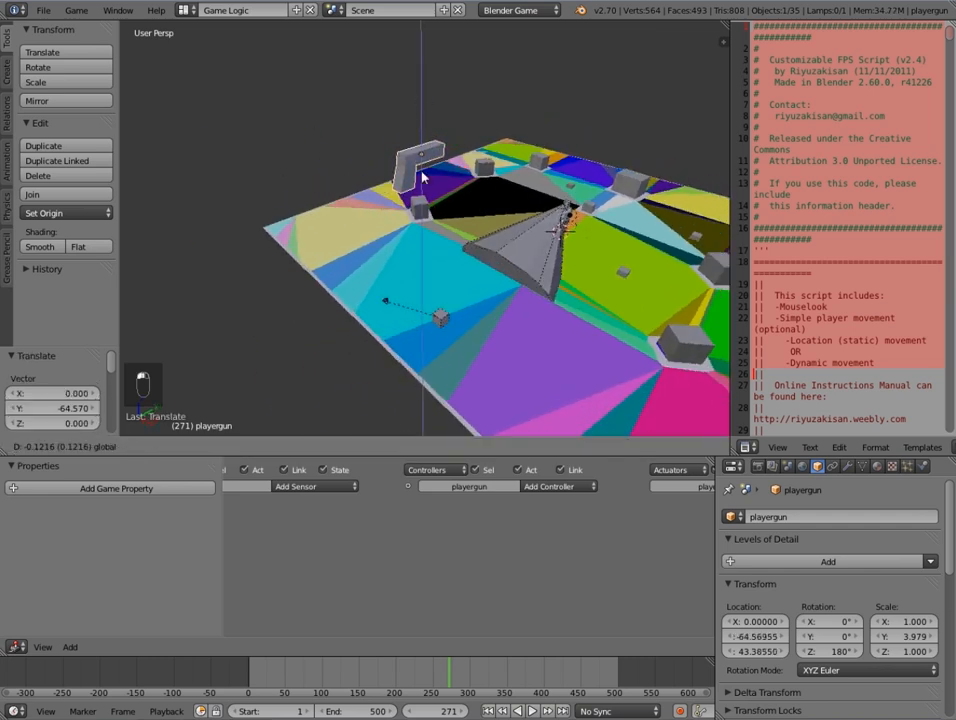
click(434, 257)
- Scale playergun down uniformly to about 0.31 of its size
middle_drag(434, 257, 535, 303)
key(s)
click(470, 298)
- Move playergun to a Y location of about -58.4 and shift it about -2.8 units along X
middle_drag(470, 298, 489, 268)
middle_drag(445, 297, 510, 250)
key(g)
key(y)
click(453, 217)
key(g)
key(x)
click(420, 250)
- Move playergun about 5.2 units along X and lower it about 4.9 units beside the player cube
mouse_move(420, 250)
middle_down()
mouse_move(450, 230)
mouse_move(433, 233)
middle_up()
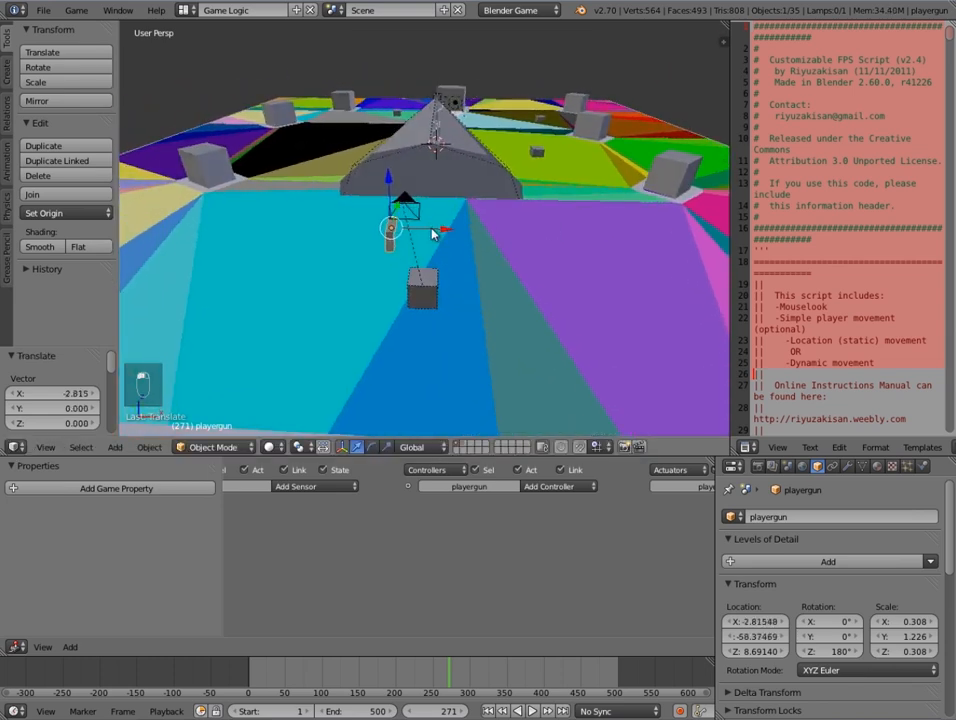
key(g)
key(x)
click(455, 188)
key(g)
key(z)
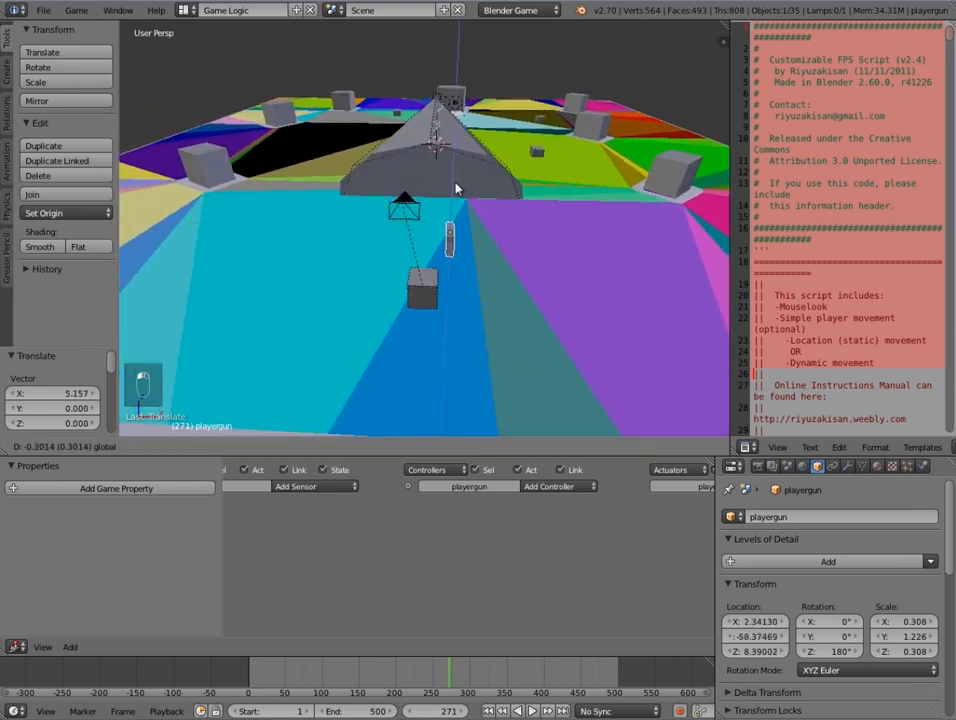
click(480, 280)
- Fine-tune playergun against the player cube, raising it to about Z 4.55 and shifting it about -0.34 units along X
key(KP_Decimal)
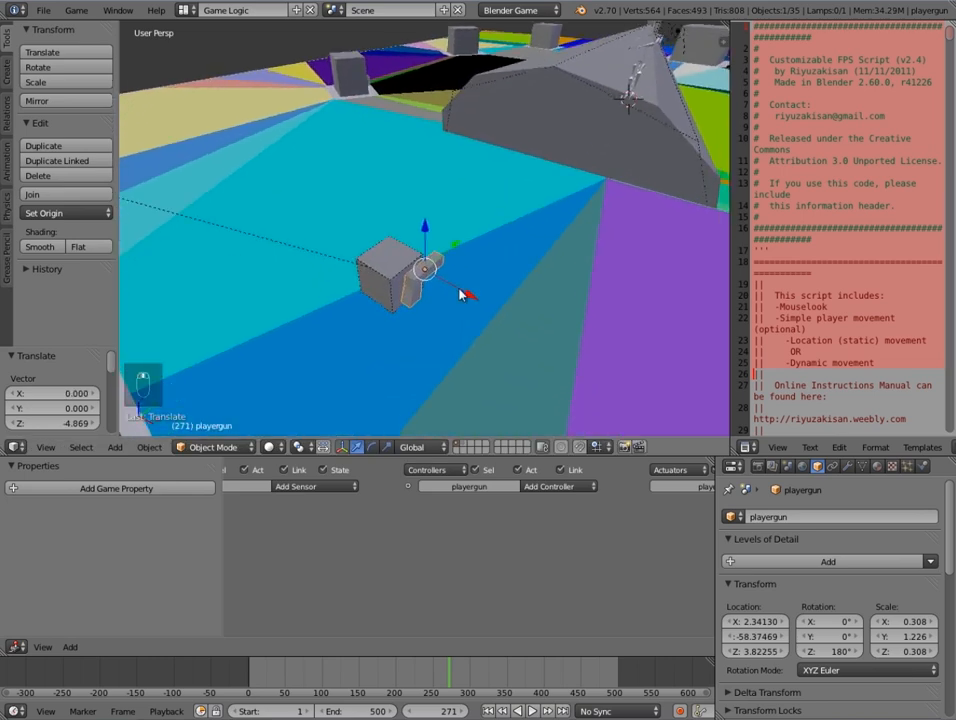
middle_drag(460, 289, 501, 268)
key(g)
key(z)
click(500, 260)
drag(488, 266, 482, 263)
- Parent playergun to the player cube as an object
middle_drag(463, 305, 379, 308)
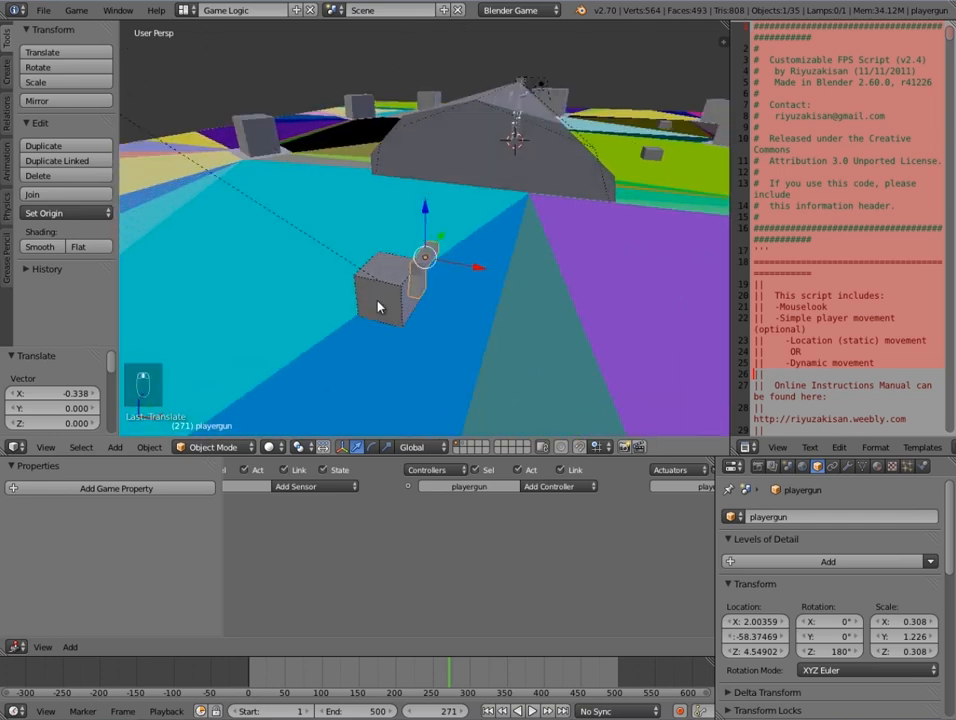
right_click(391, 293)
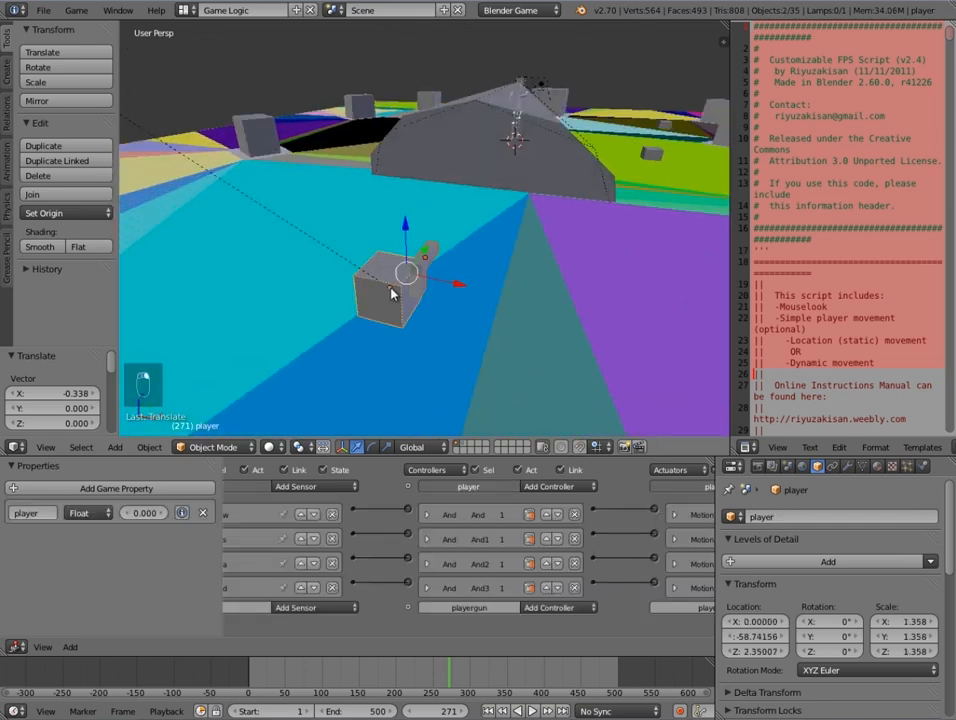
middle_drag(373, 299, 398, 310)
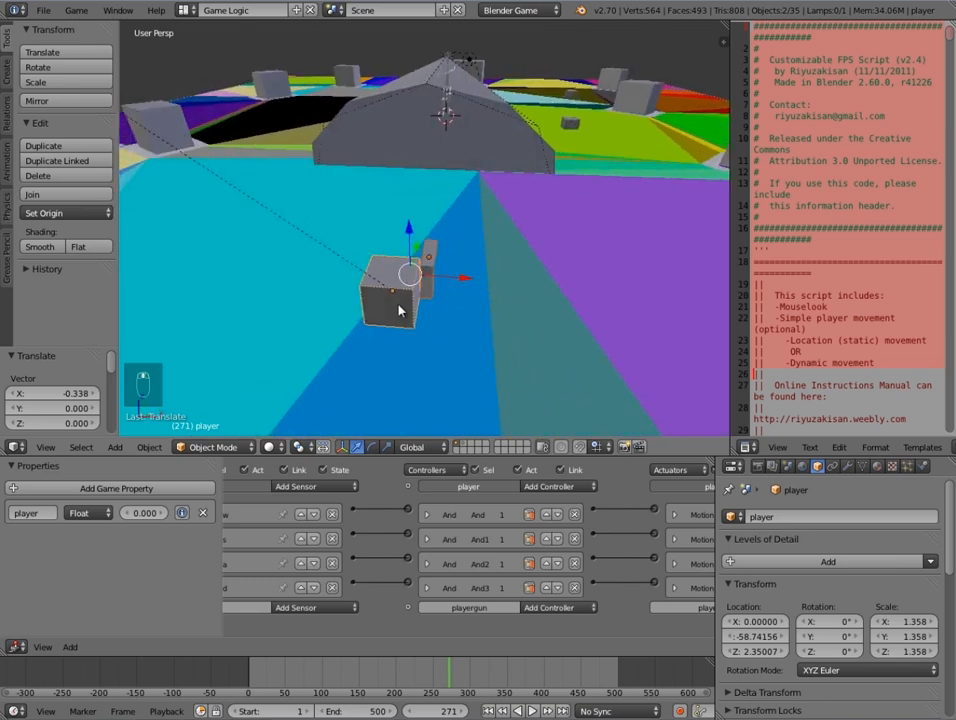
key(ctrl+p)
click(403, 307)
- Insert a LocRot keyframe for playergun's resting pose at frame 0
middle_drag(461, 311, 322, 466)
key(a)
click(232, 671)
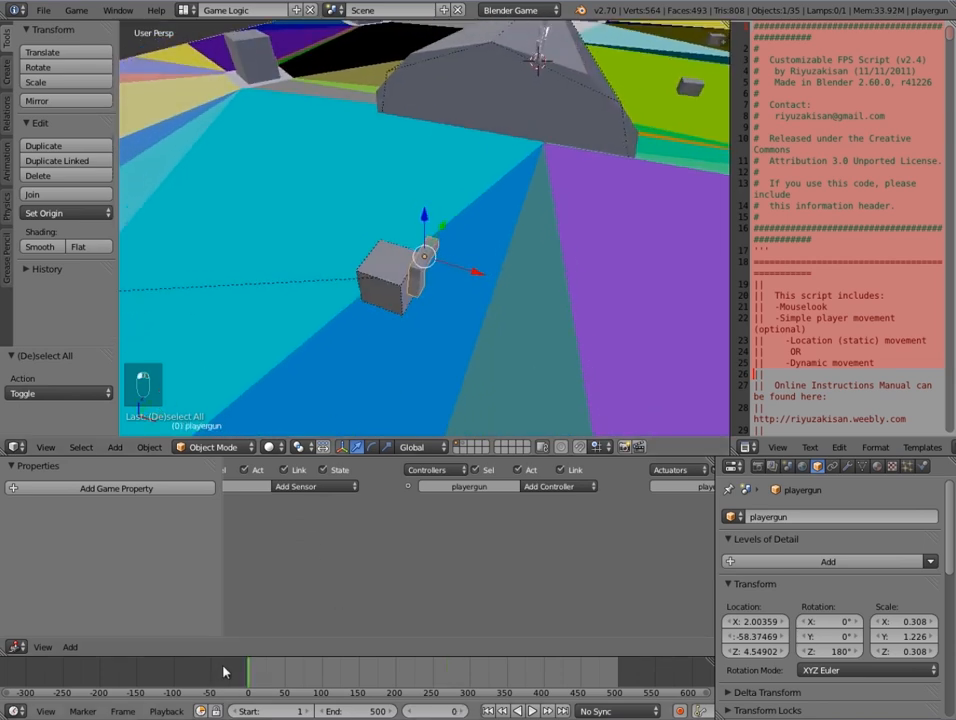
middle_drag(446, 312, 448, 272)
key(i)
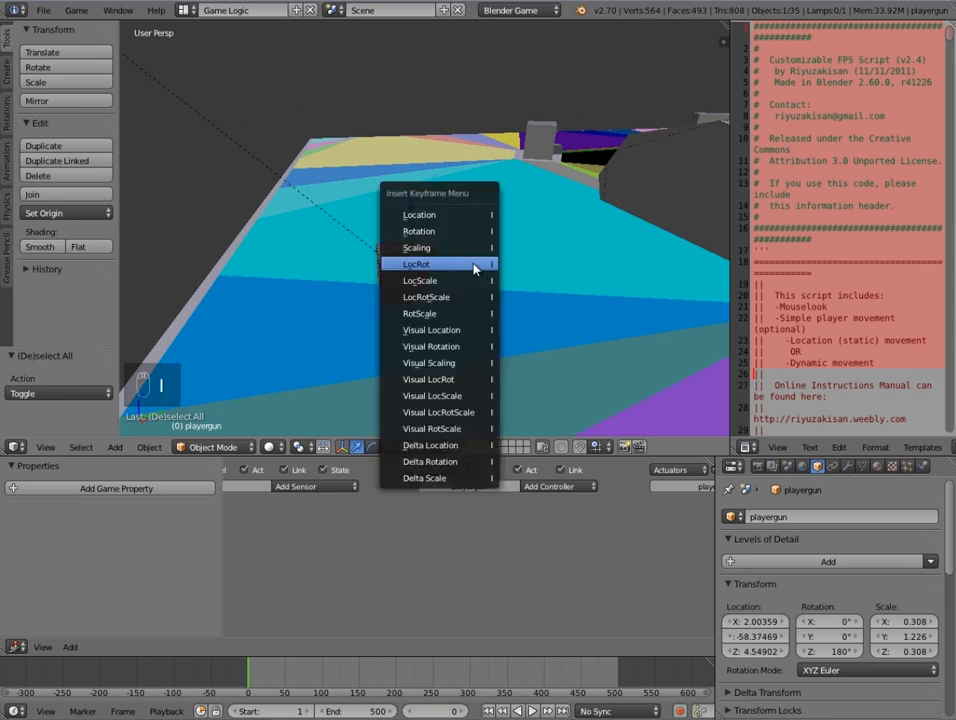
click(474, 266)
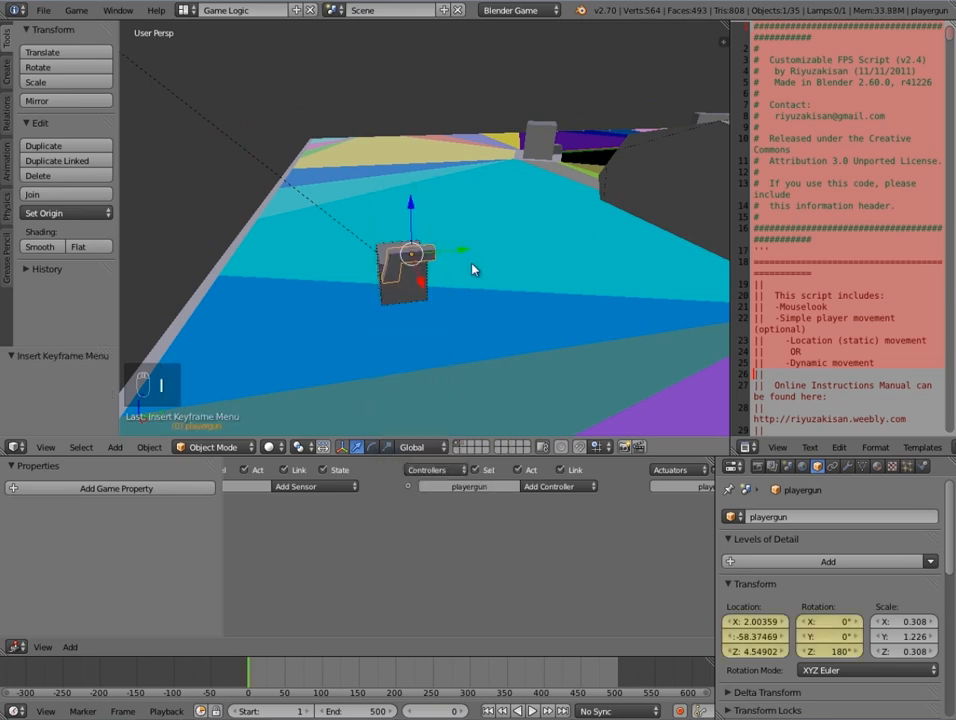
- At frame 3, rotate playergun to about -36.6° on X, shift it to about Y -59.17, and insert a LocRot keyframe
click(463, 711)
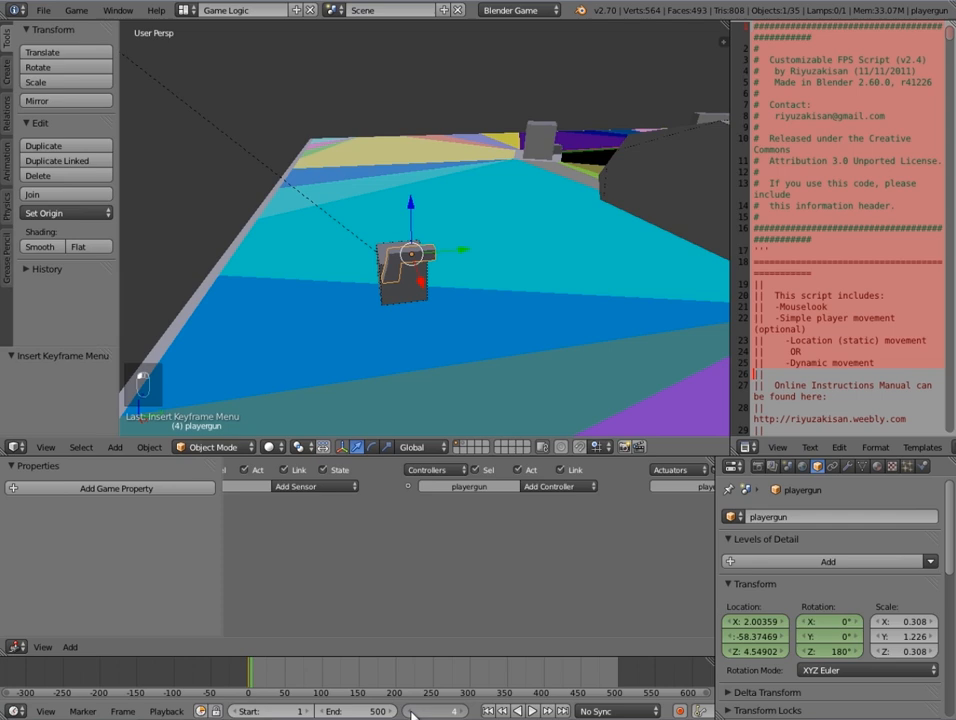
key(r)
key(x)
mouse_move(465, 251)
mouse_down()
mouse_move(446, 248)
mouse_move(450, 255)
mouse_up()
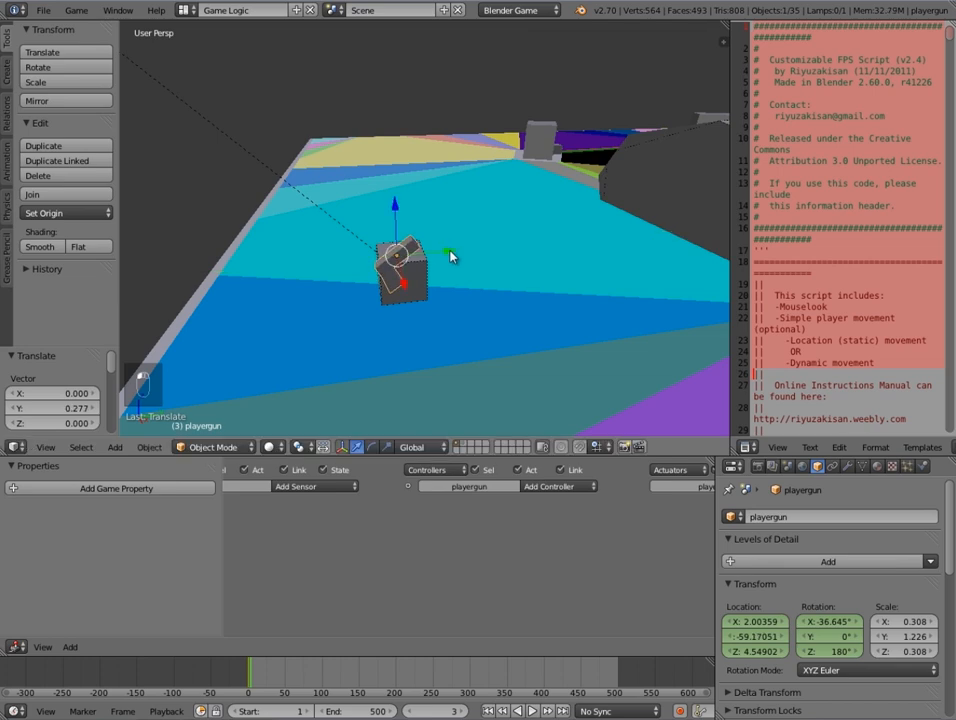
key(i)
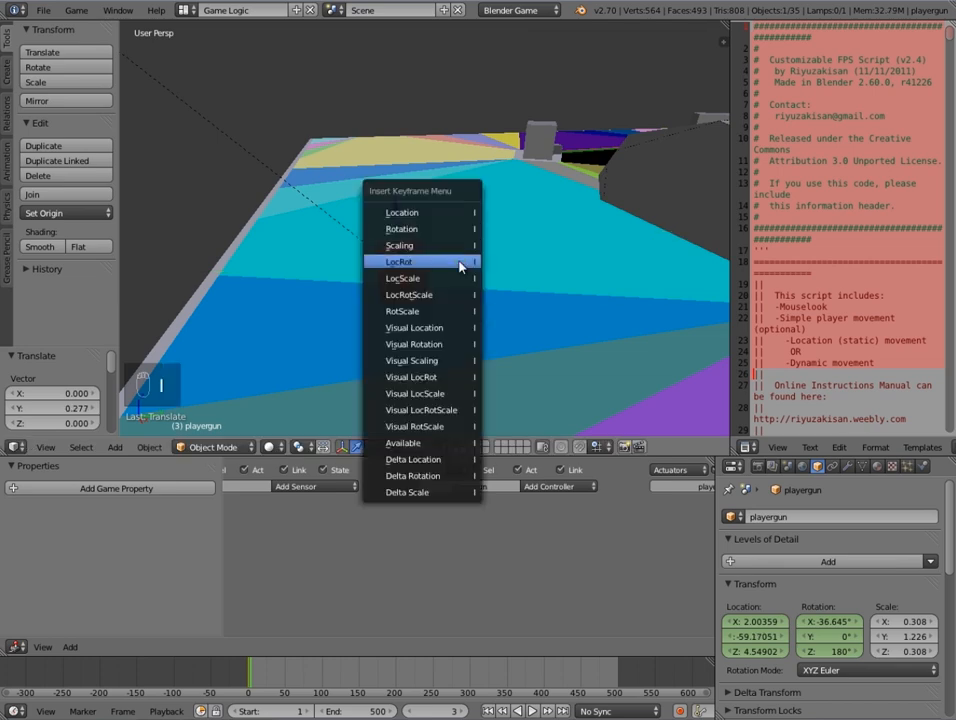
click(459, 262)
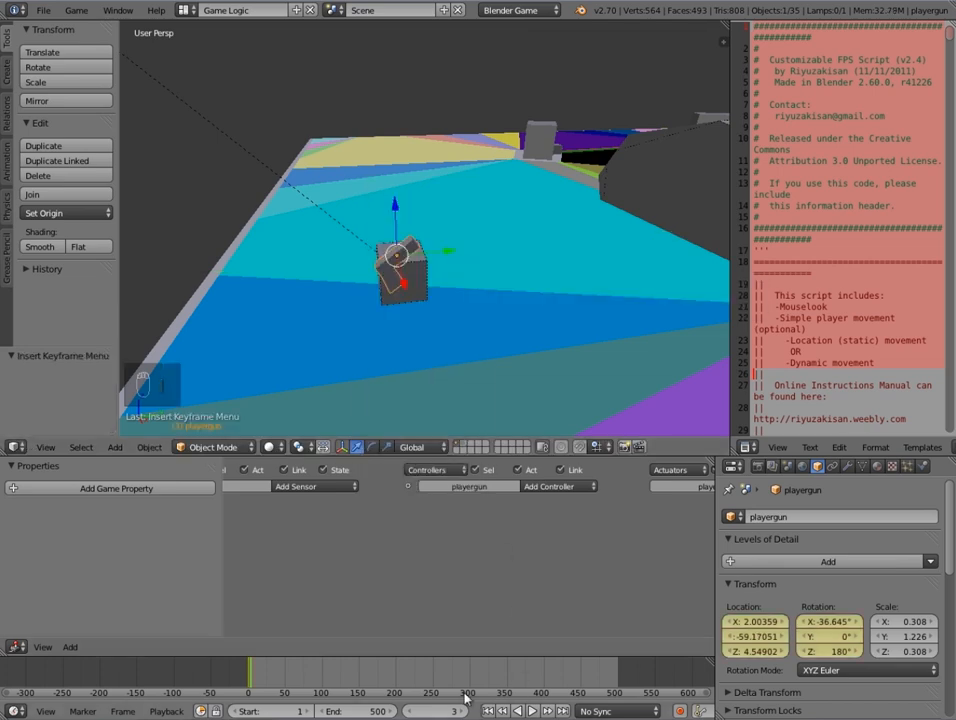
- Return to frame 0 and replace the text editor with the Graph Editor, framing playergun's animation curves
drag(252, 672, 246, 672)
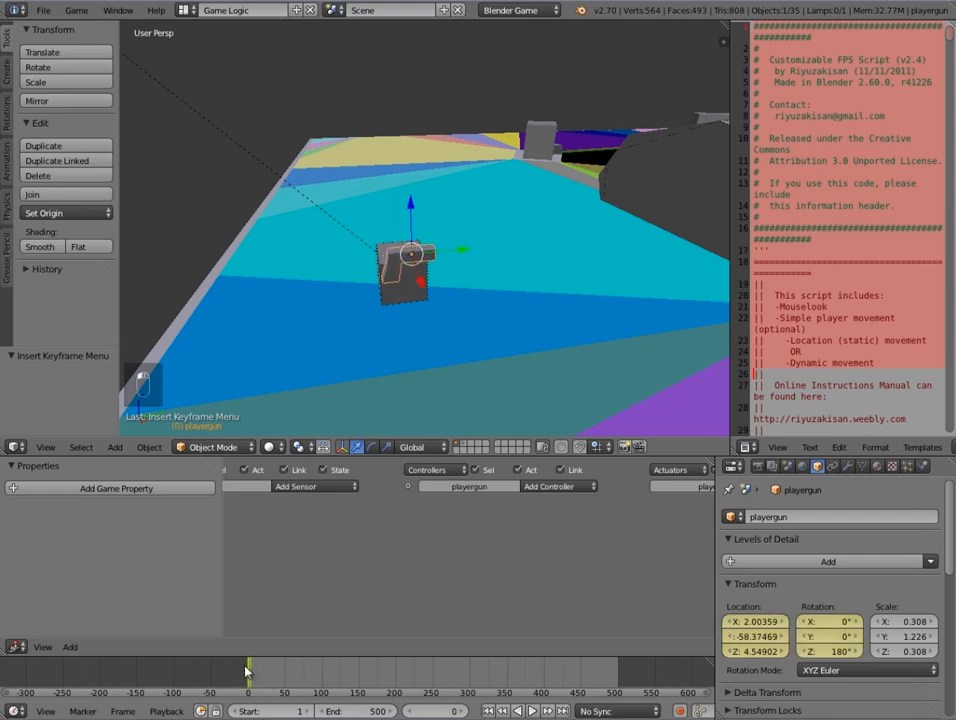
click(746, 447)
click(772, 384)
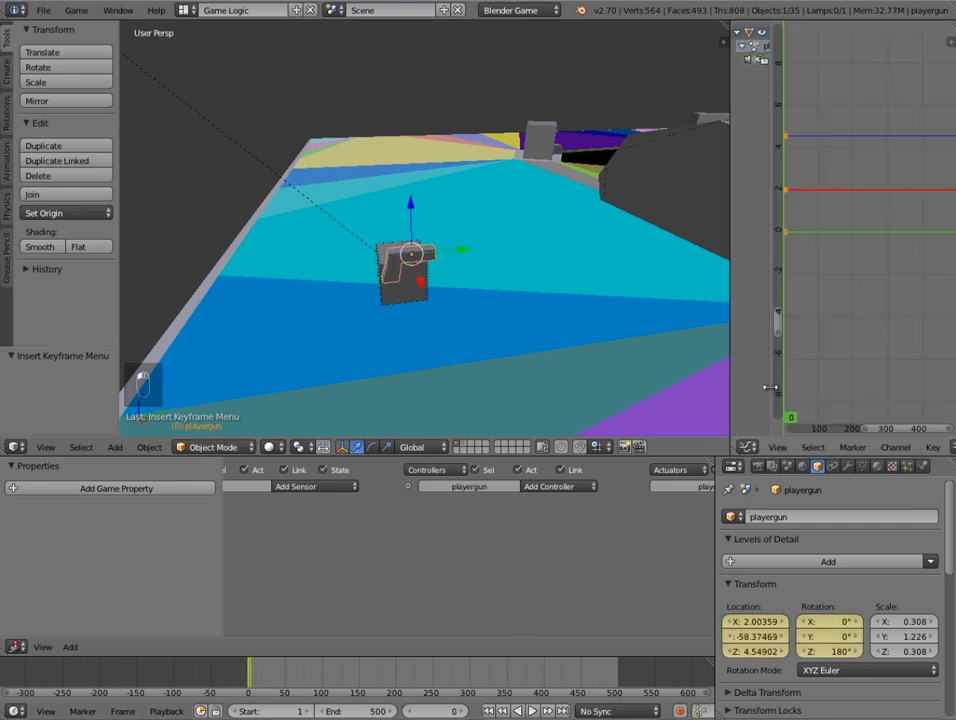
key(Home)
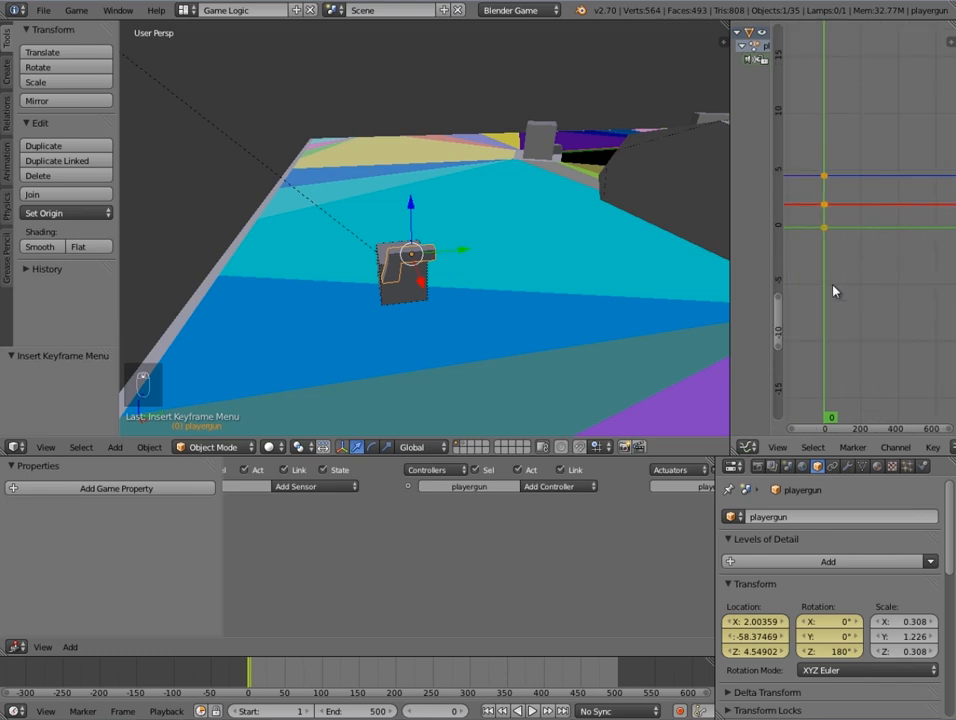
- Duplicate playergun's frame 0 keyframes 5 frames along X and scrub the timeline to check the recoil
key(a)
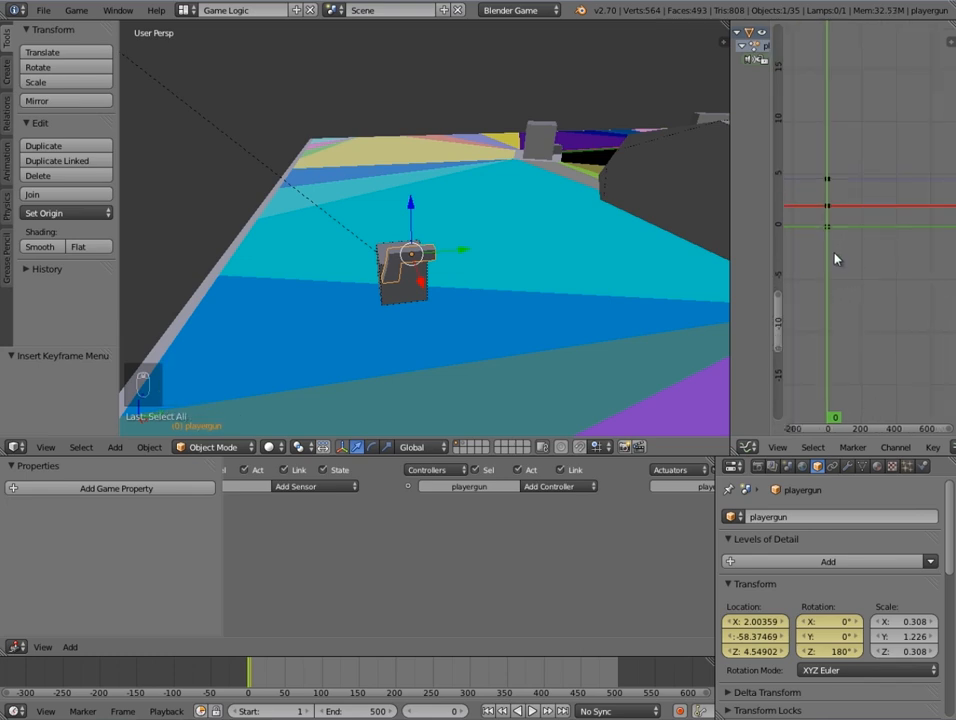
key(ctrl+k)
key(shift+d)
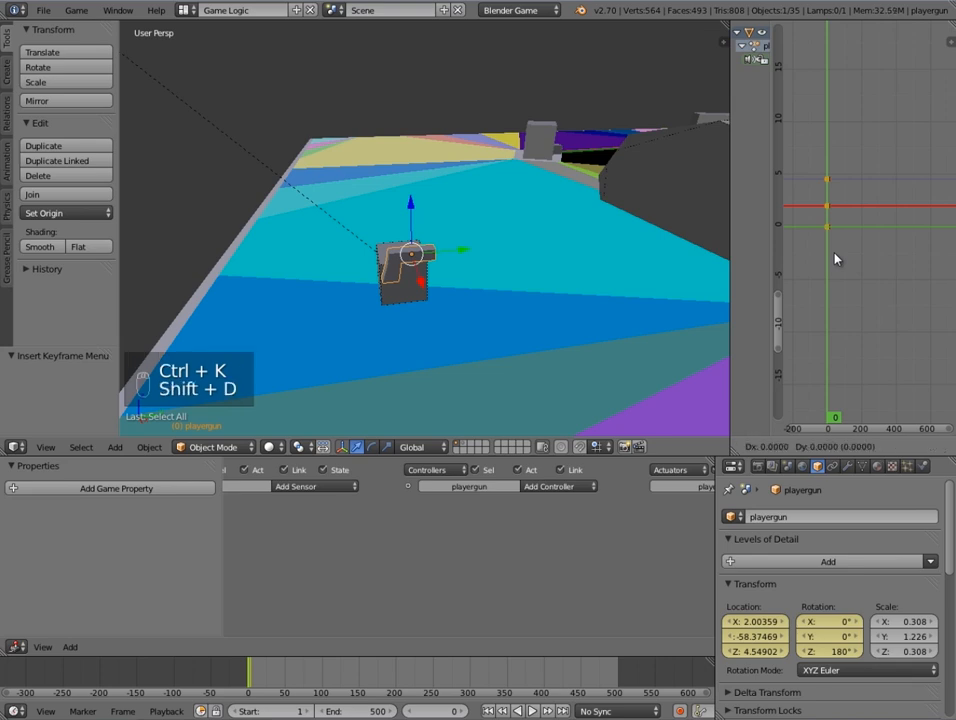
key(x)
key(5)
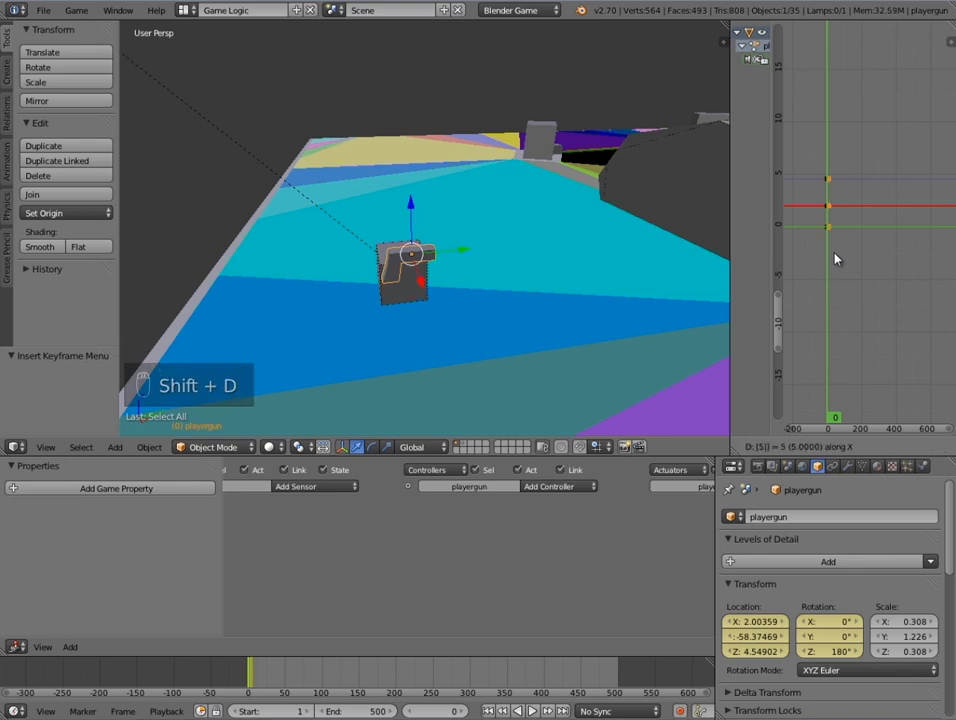
click(836, 259)
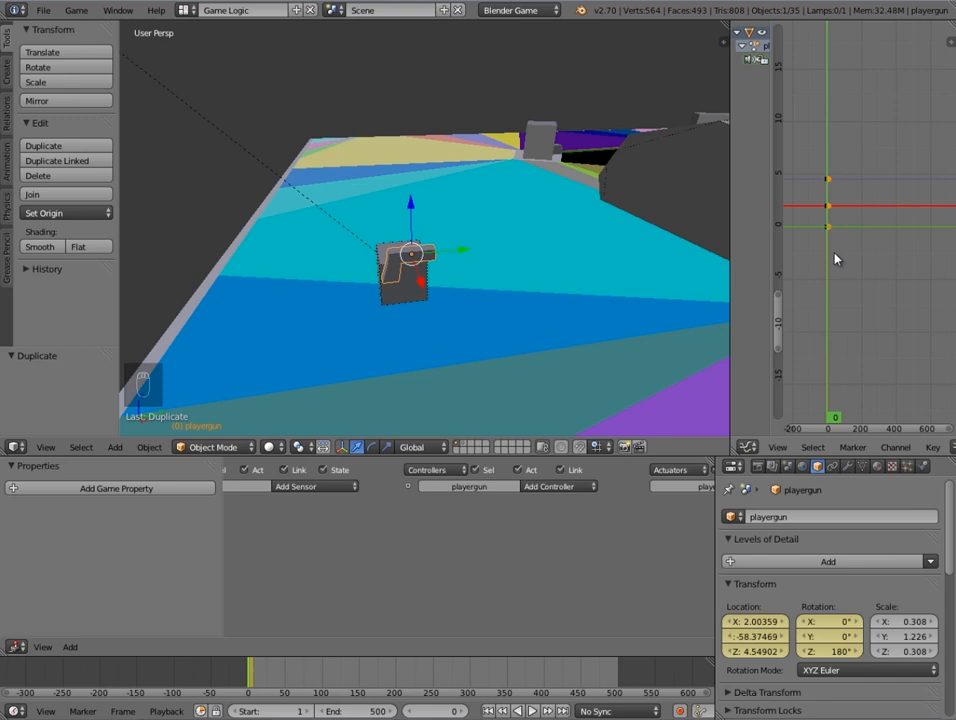
scroll(265, 685, up, 3)
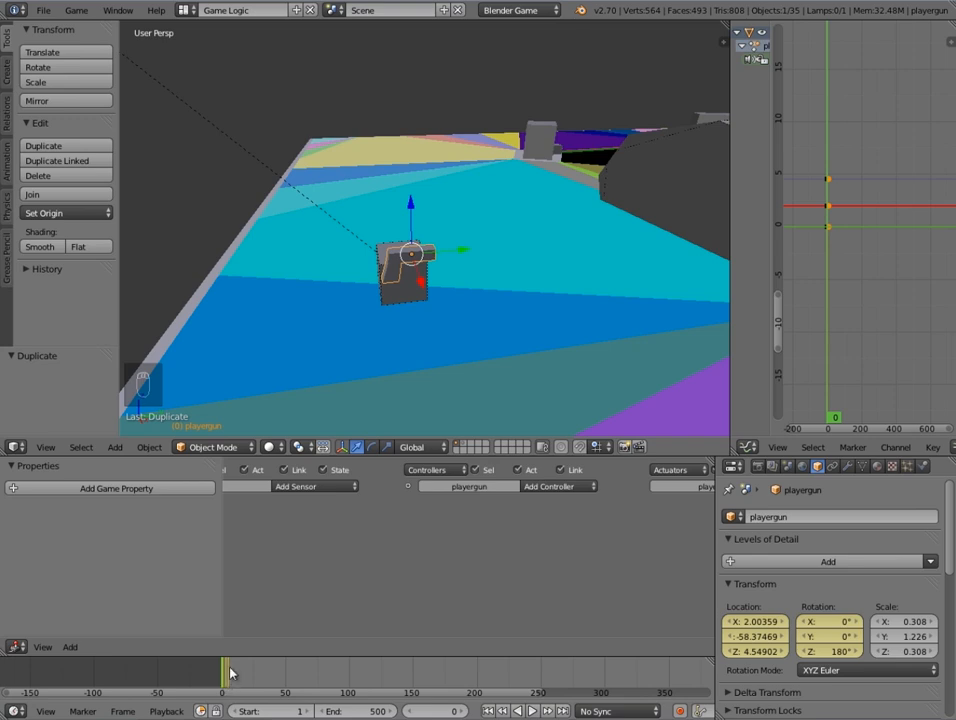
drag(222, 680, 196, 679)
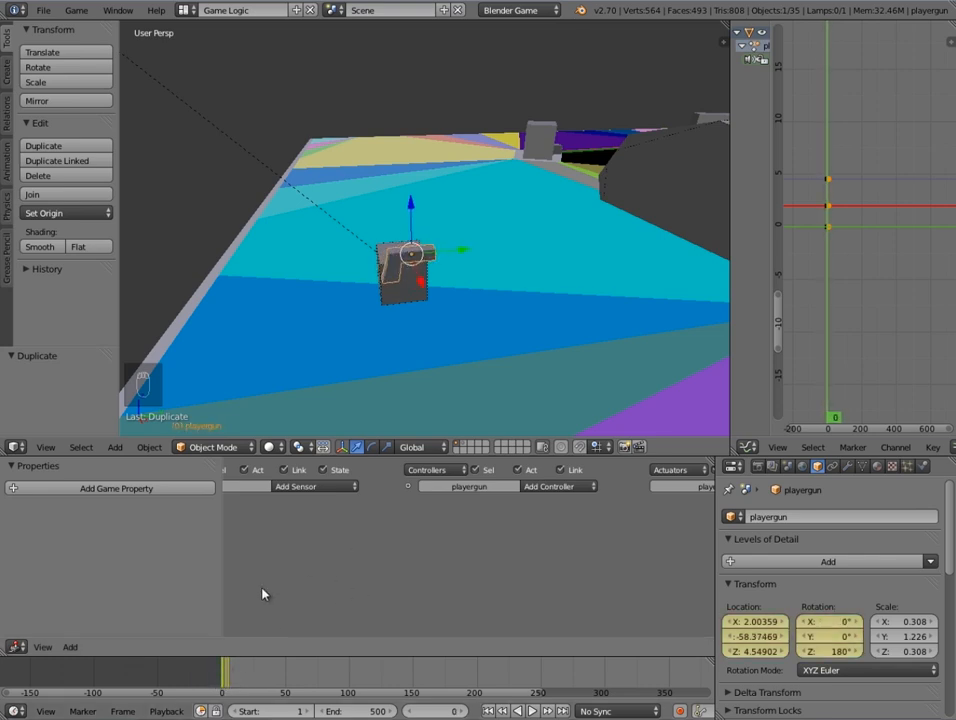
- Add a Mouse sensor to playergun's game logic
middle_drag(262, 589, 407, 565)
scroll(407, 565, down, 4)
scroll(433, 536, up, 6)
middle_drag(338, 531, 483, 571)
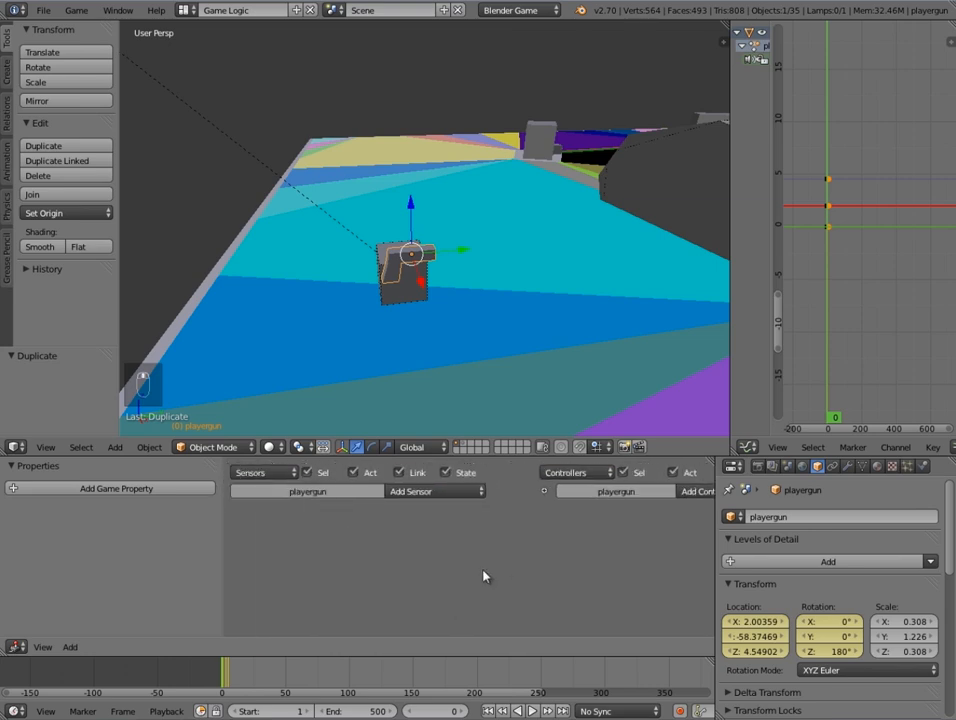
click(405, 492)
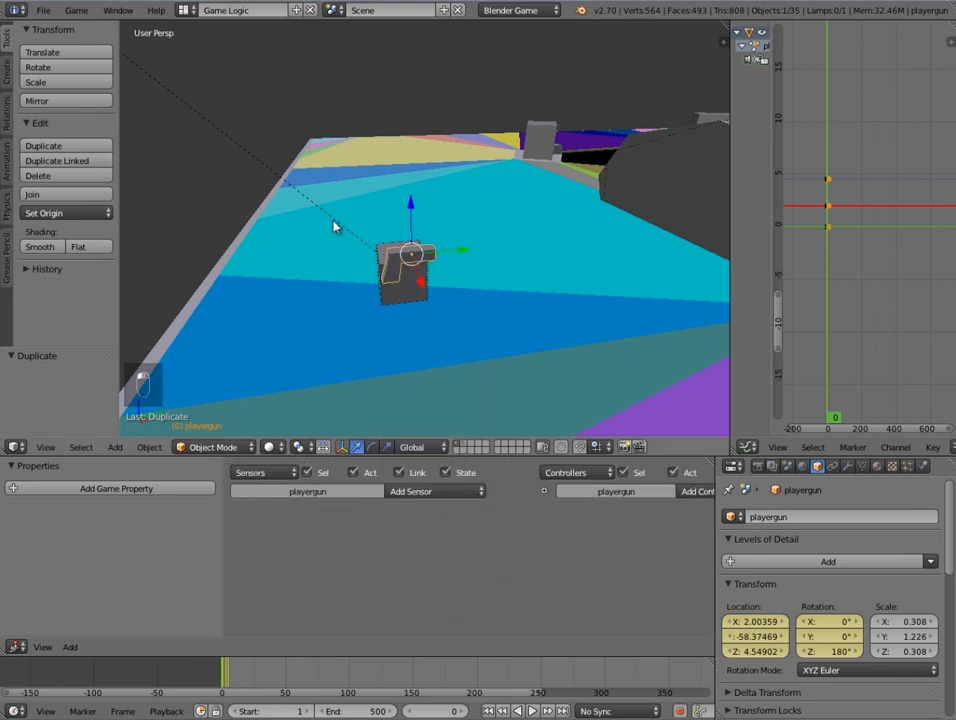
click(410, 491)
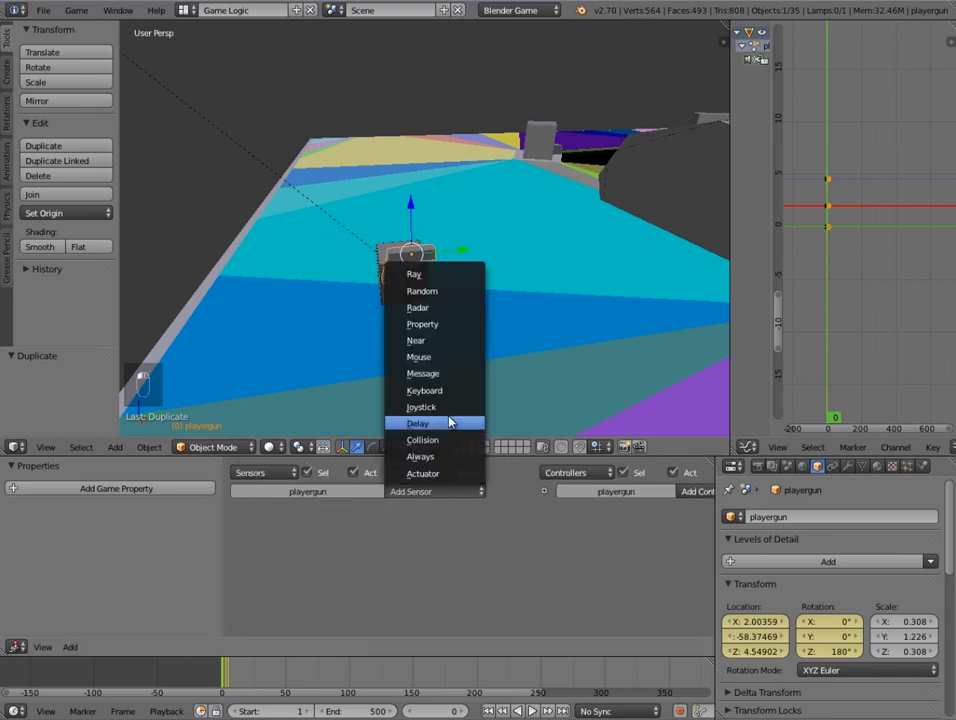
click(427, 369)
- Add an Action actuator to playergun and assign the gunAction.001 action to it
scroll(438, 556, down, 5)
middle_drag(562, 528, 426, 522)
click(684, 481)
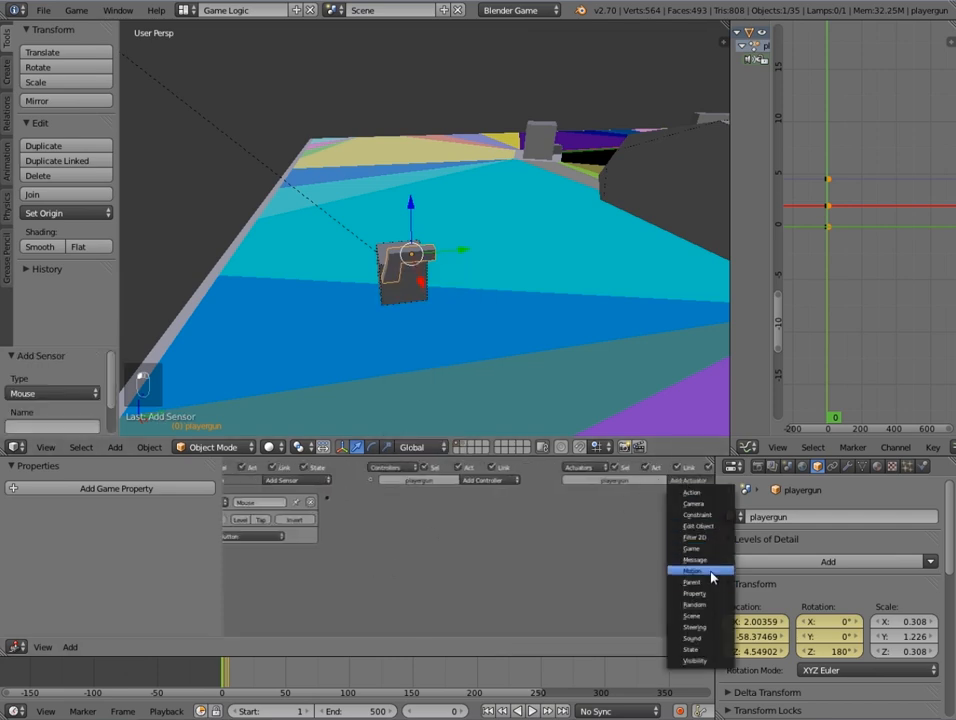
click(691, 492)
click(634, 535)
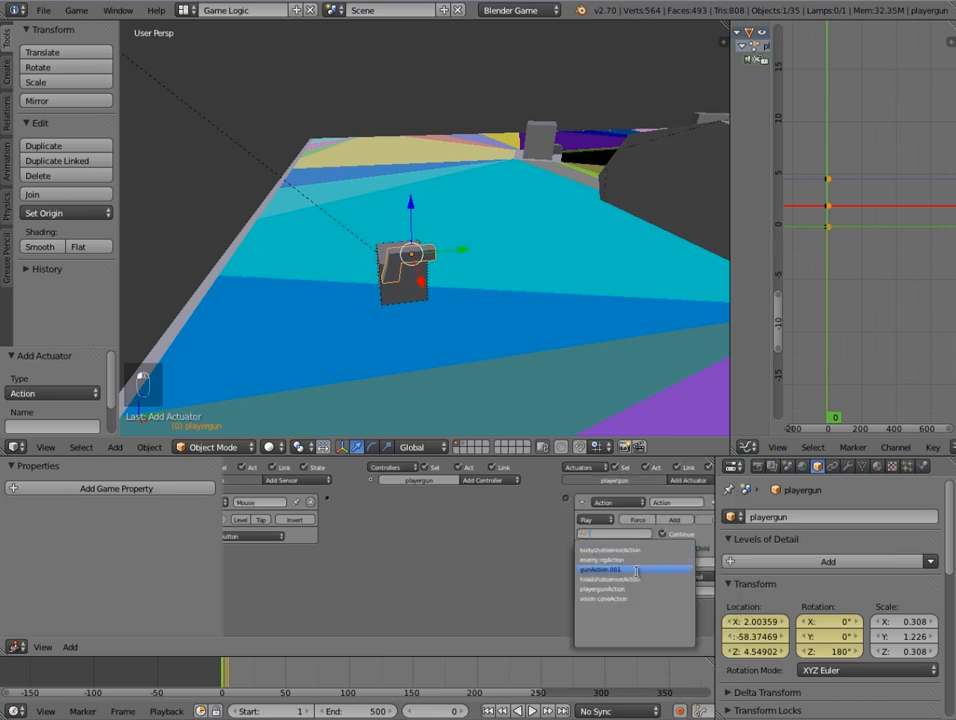
click(630, 568)
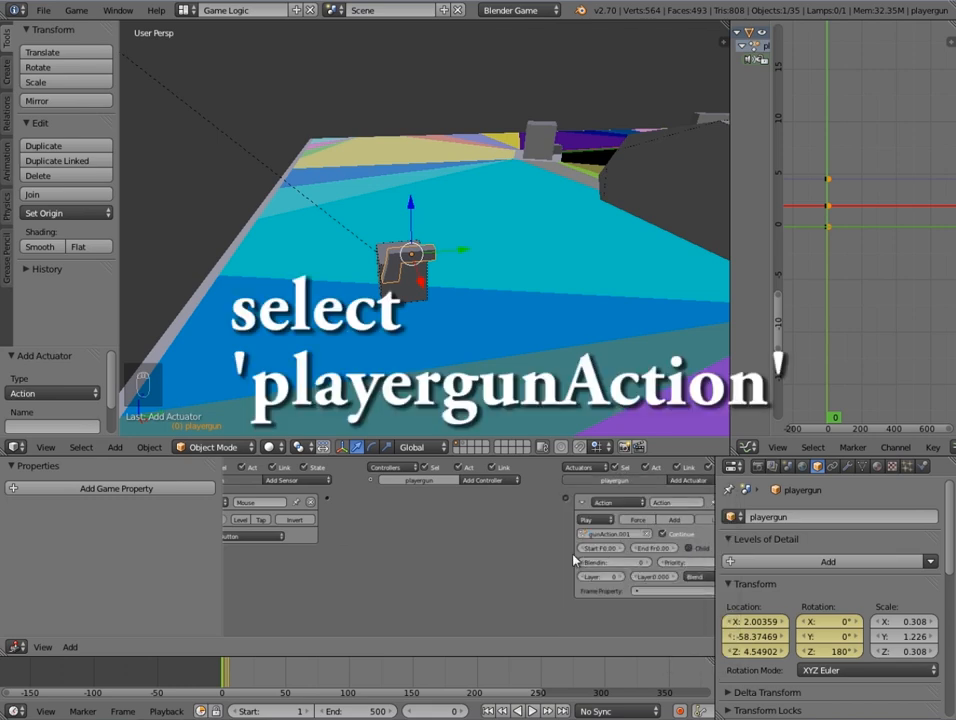
- Set the action's end frame to 5 and link the Mouse sensor to the Action actuator through an And controller
click(598, 552)
click(651, 552)
click(651, 552)
text(5)
key(Return)
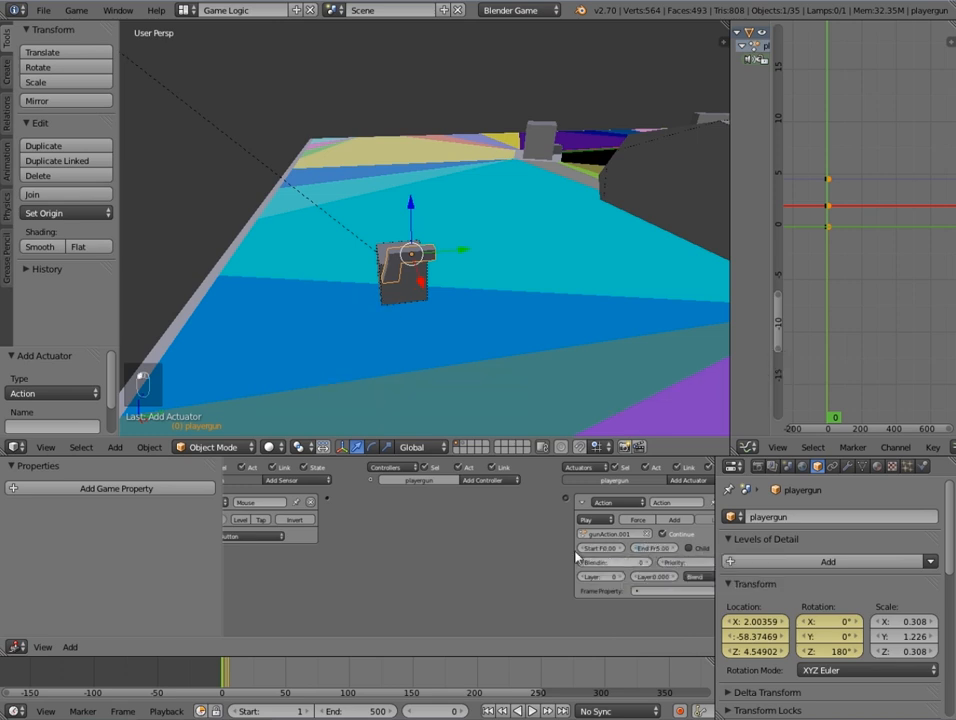
drag(328, 498, 566, 501)
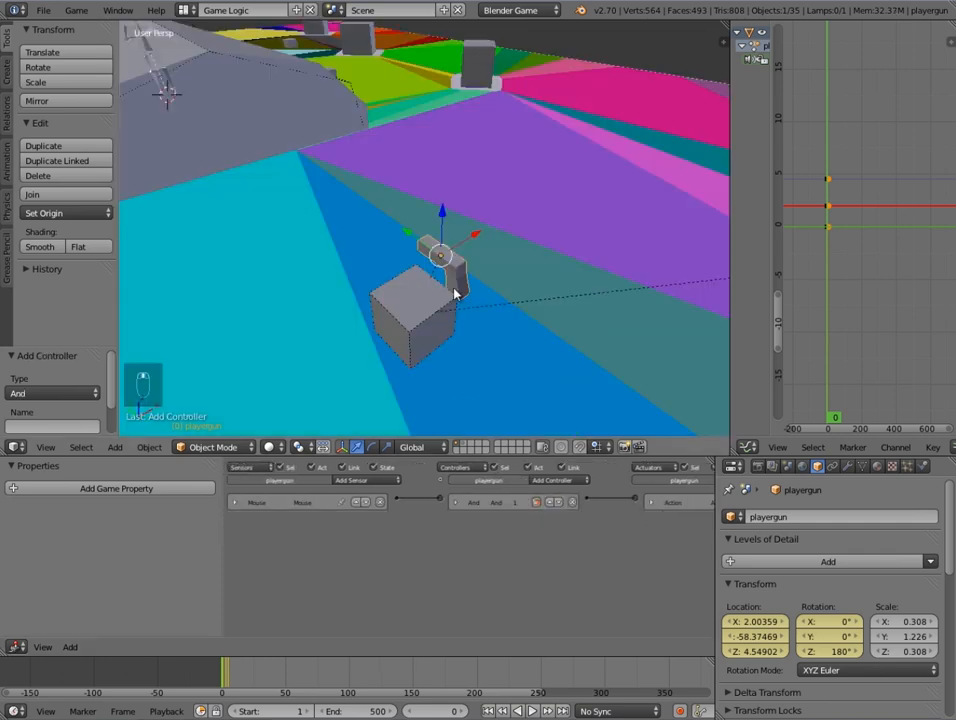
- Snap the 3D cursor to the player cube and add a Plain Axes empty there
right_click(430, 310)
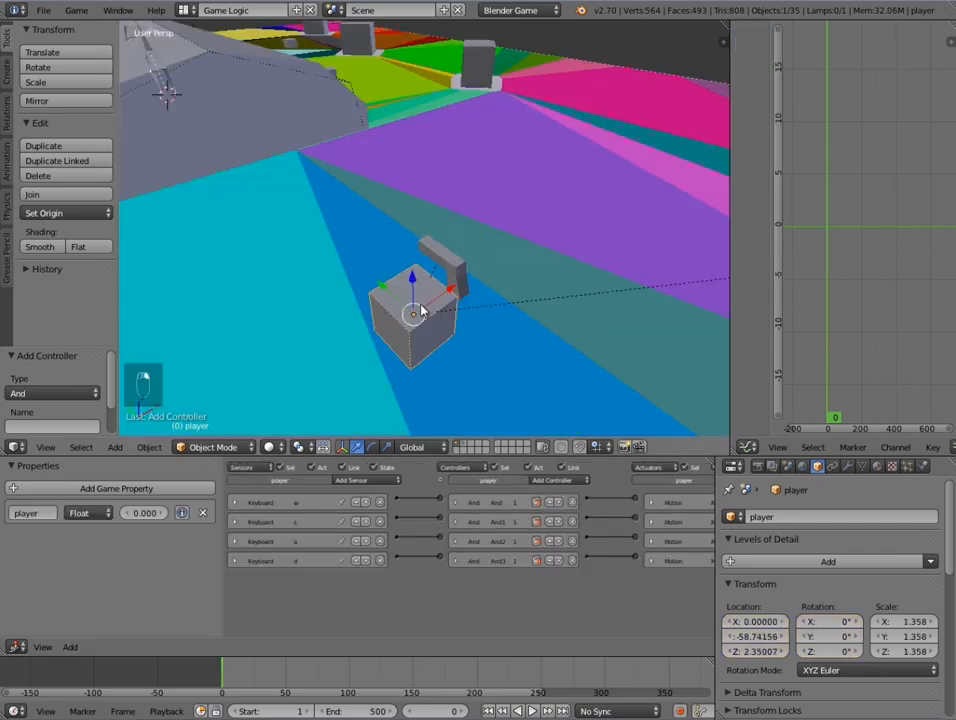
middle_drag(421, 312, 538, 314)
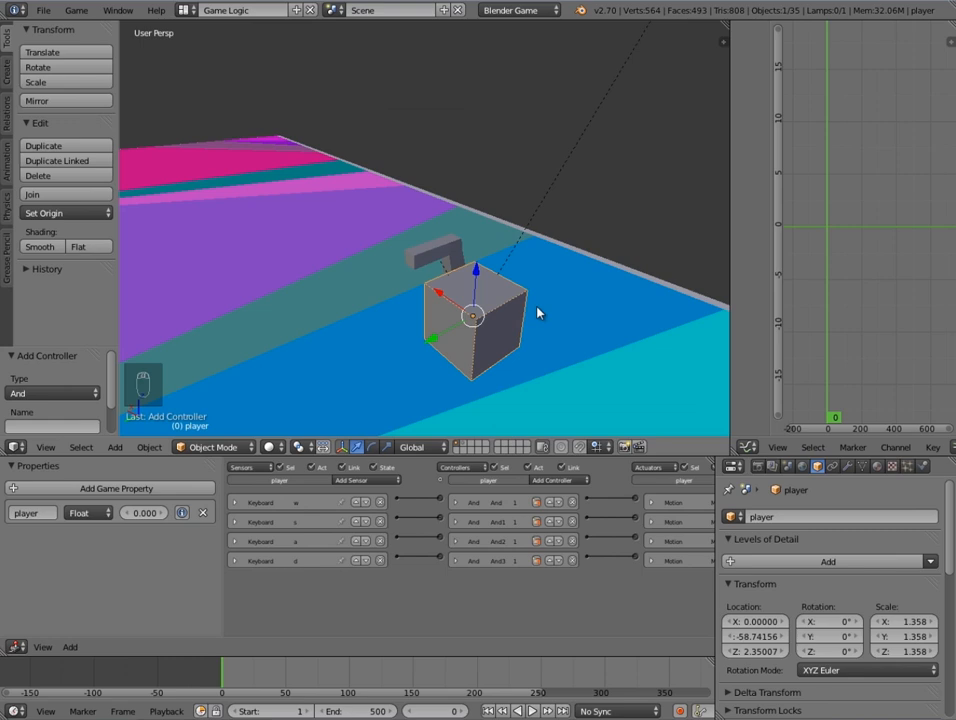
key(shift+s)
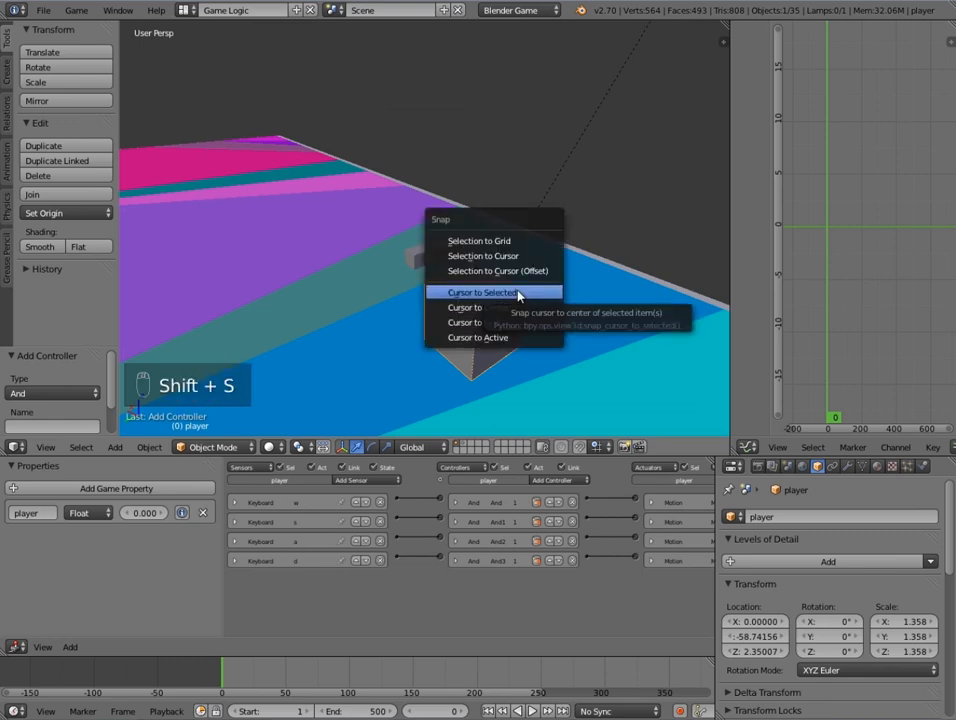
click(519, 292)
middle_drag(535, 300, 484, 303)
key(shift+a)
mouse_move(484, 415)
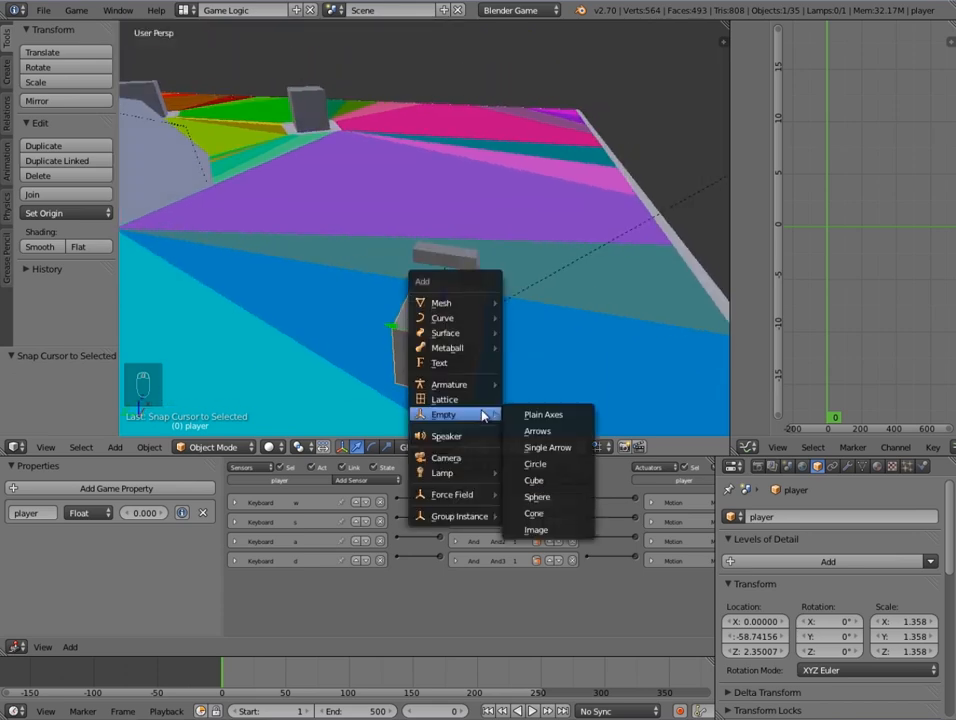
click(540, 414)
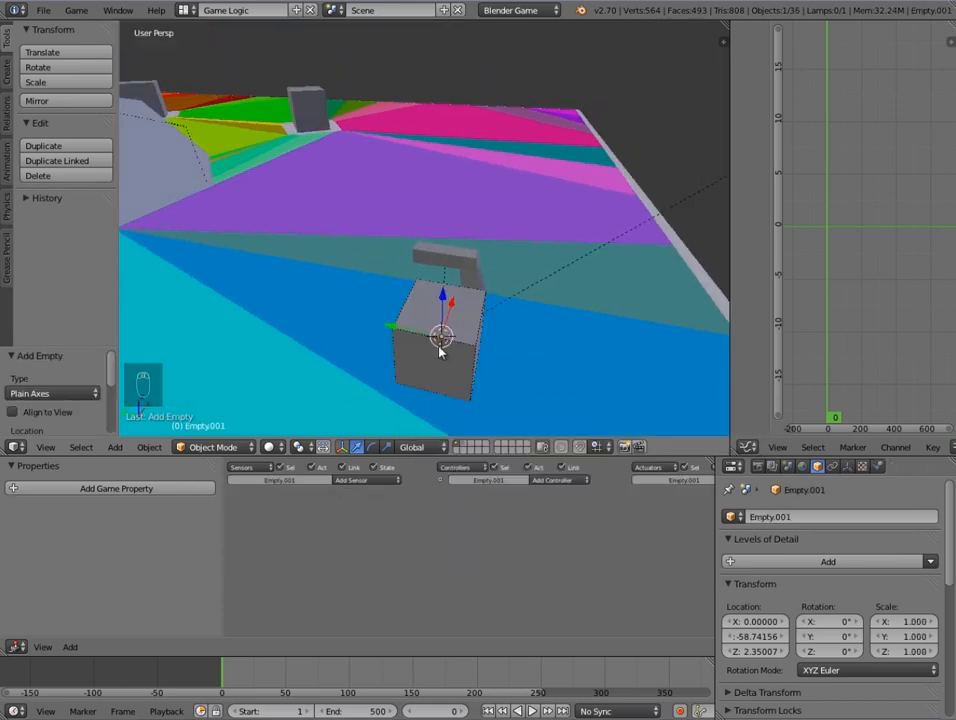
- Move the empty to the front end of playergun, at about X 2.24, Y -57.13, Z 5.19
middle_drag(327, 258, 411, 322)
drag(405, 326, 343, 345)
drag(388, 292, 373, 242)
middle_drag(340, 276, 442, 292)
key(g)
click(362, 266)
drag(343, 266, 354, 269)
middle_drag(362, 272, 525, 294)
drag(535, 249, 506, 257)
drag(455, 316, 473, 329)
middle_drag(473, 329, 444, 207)
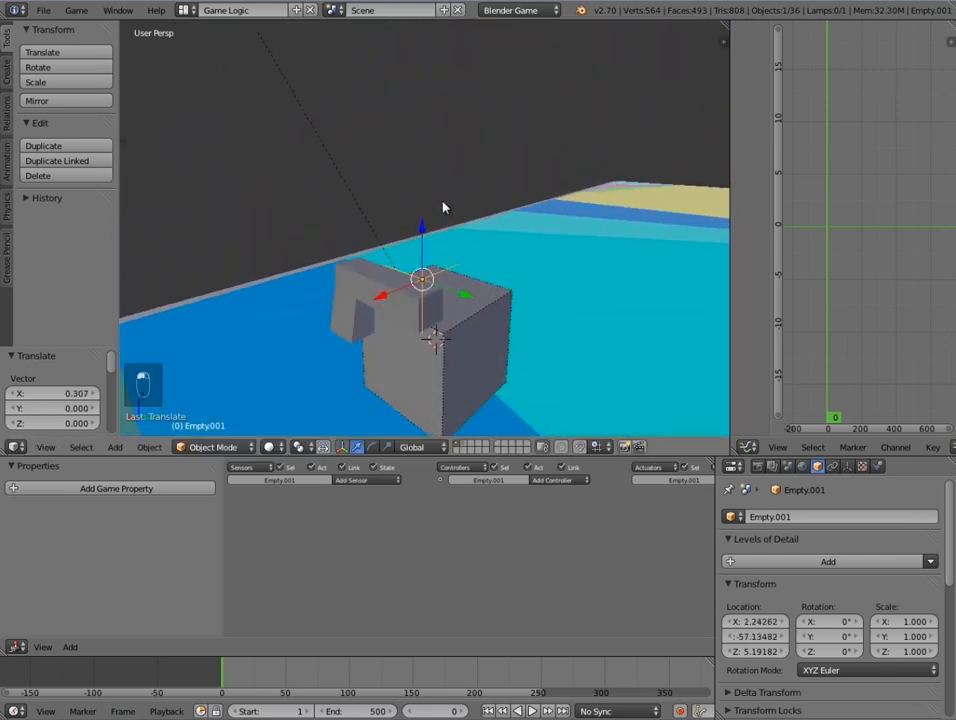
- Fine-tune the empty at playergun's muzzle to about X 2.01, Y -57.05, Z 4.63
key(g)
key(z)
click(447, 299)
drag(464, 321, 475, 320)
key(g)
key(z)
click(476, 323)
middle_drag(476, 323, 371, 308)
drag(346, 307, 352, 314)
middle_drag(352, 314, 462, 317)
drag(502, 316, 484, 312)
drag(445, 250, 448, 257)
- Rename the empty at playergun's muzzle to bulletspawner
click(777, 515)
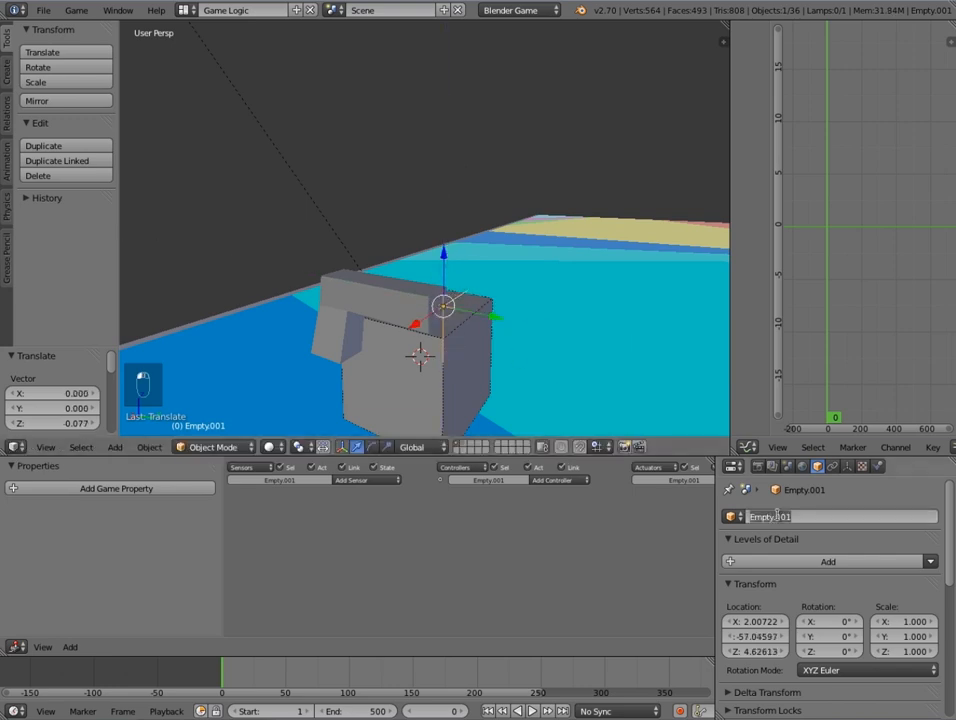
text(bullet)
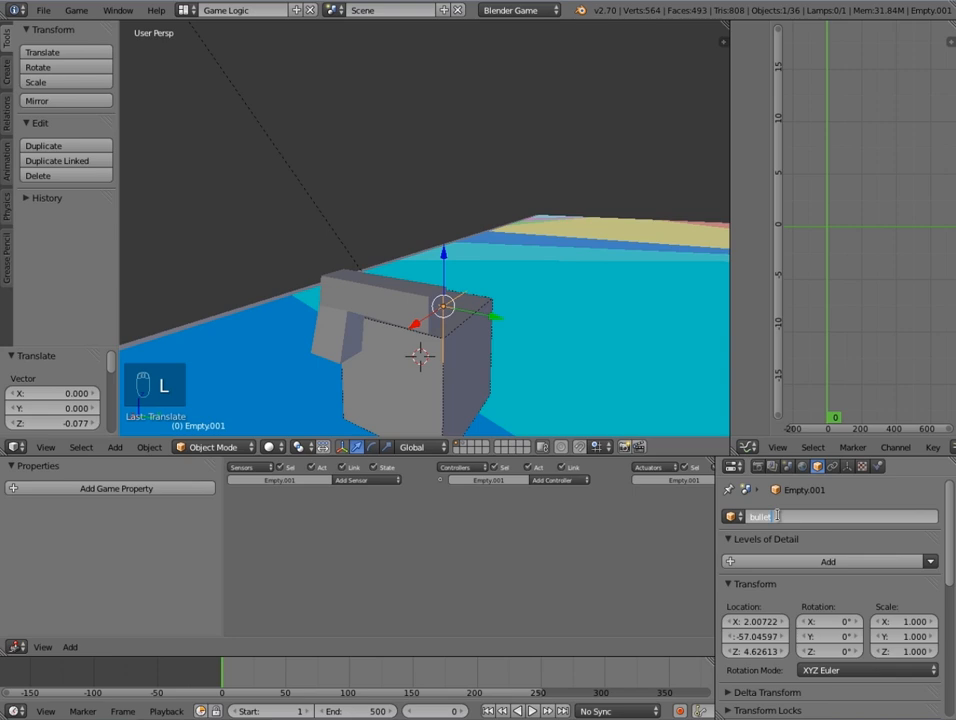
text(spawner)
key(Return)
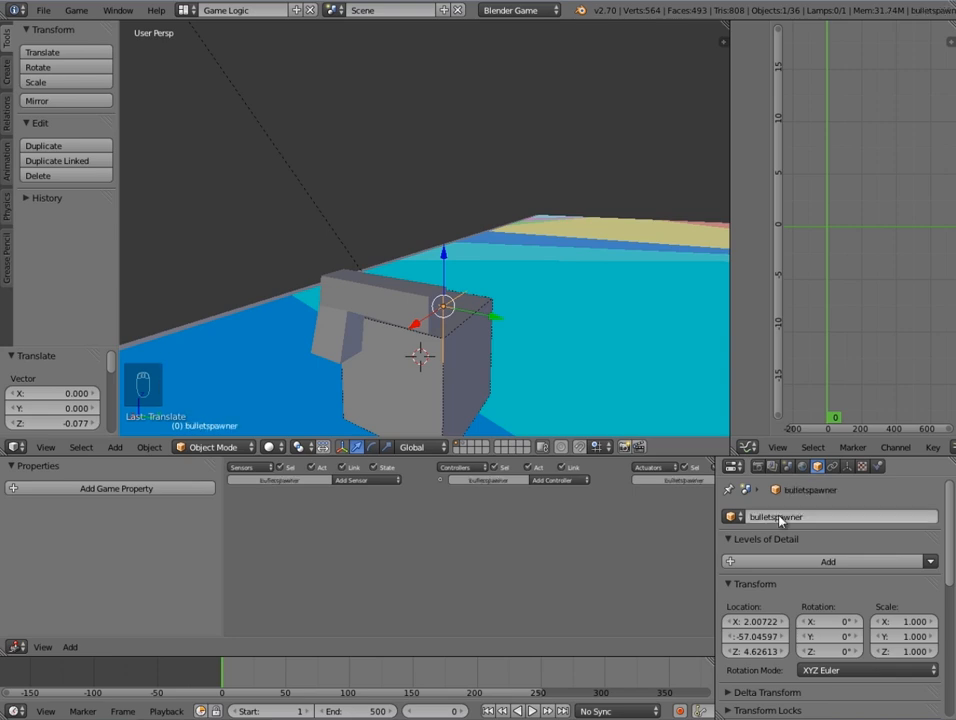
- Set playergun's physics type to No Collision
middle_drag(615, 220, 401, 290)
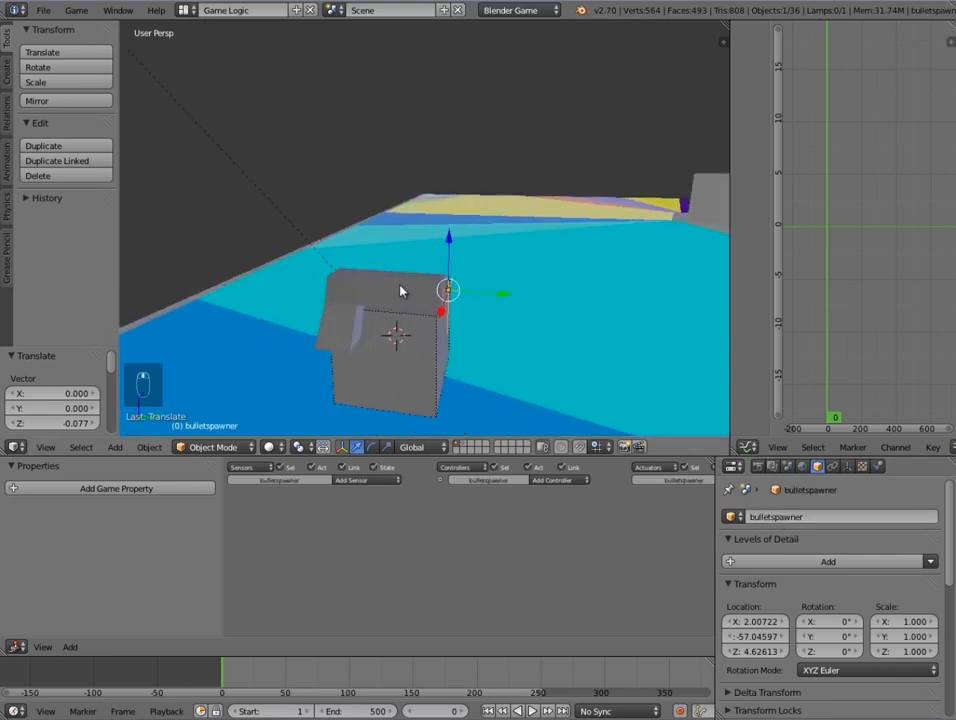
right_click(401, 290)
click(922, 466)
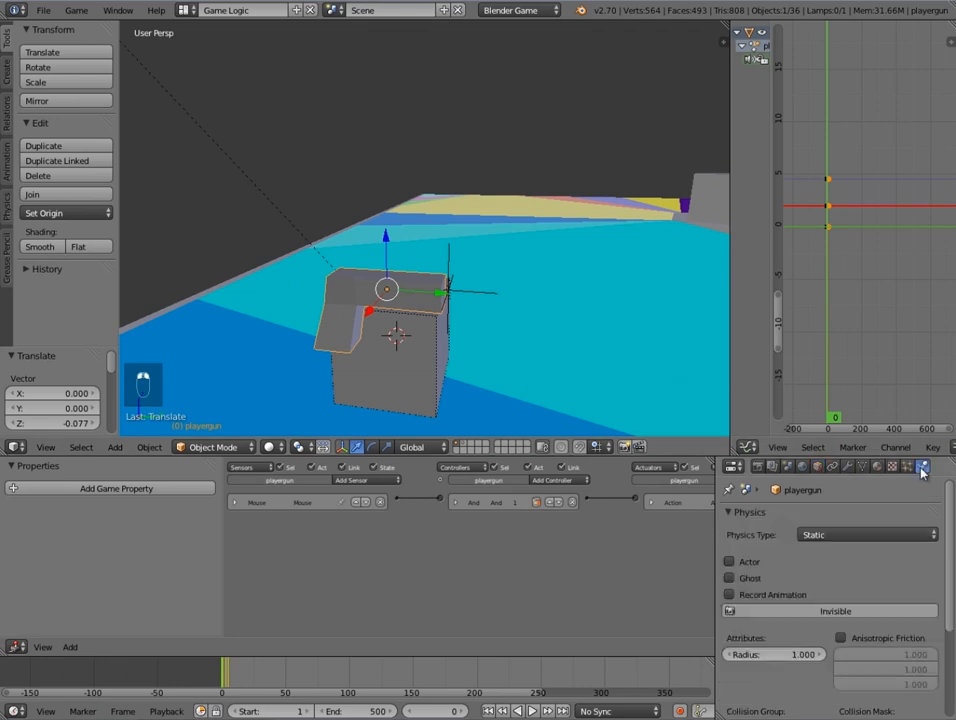
click(830, 535)
click(866, 524)
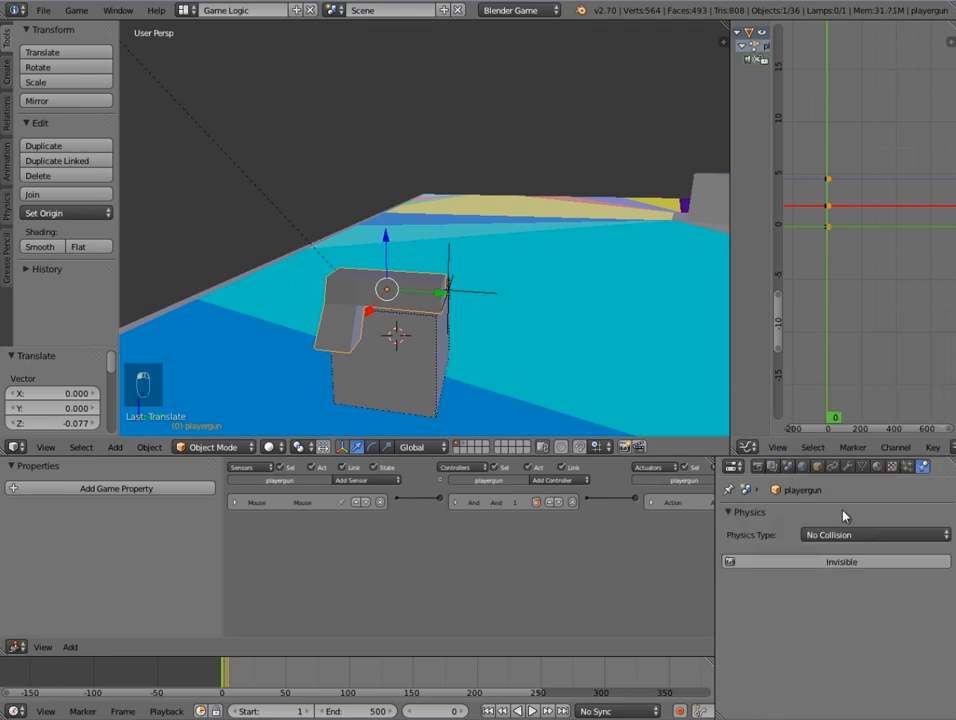
- Parent the bulletspawner empty to playergun with the Object option, and clear the selection
right_click(449, 291)
middle_drag(480, 245, 434, 279)
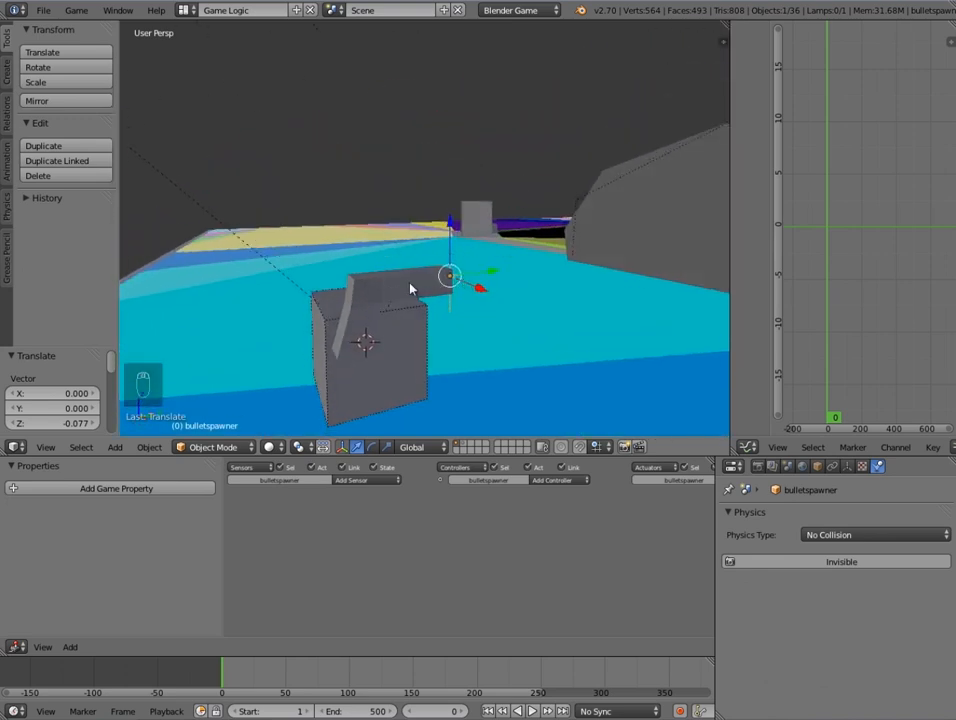
right_click(410, 289)
key(ctrl+p)
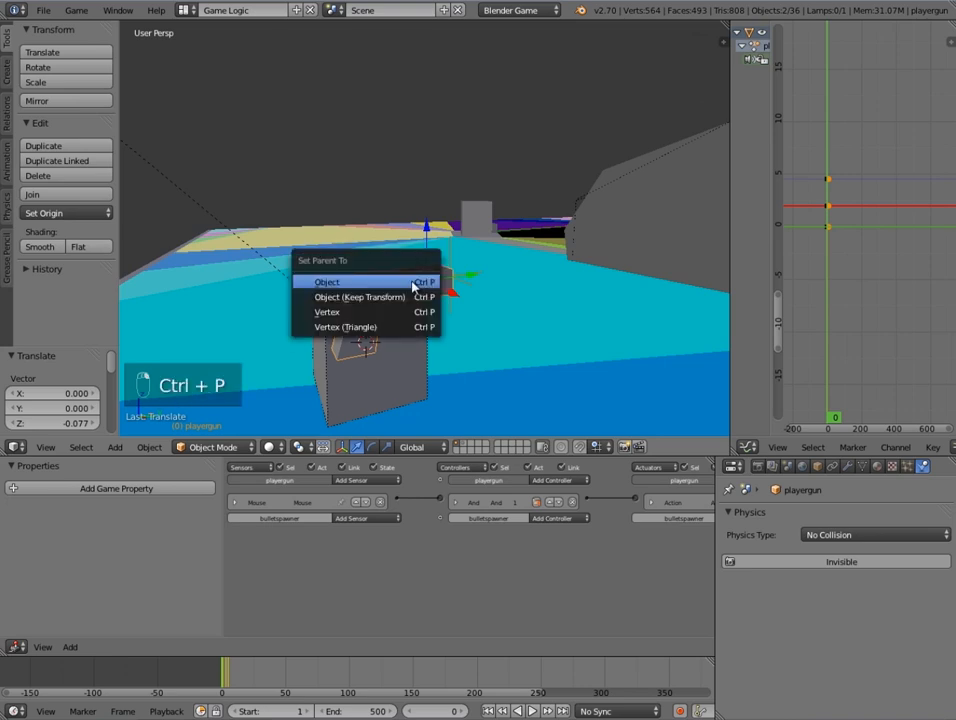
key(a)
- Apply the scale of playergun so its object transform is reset for scale only
middle_drag(391, 291, 415, 304)
right_click(415, 290)
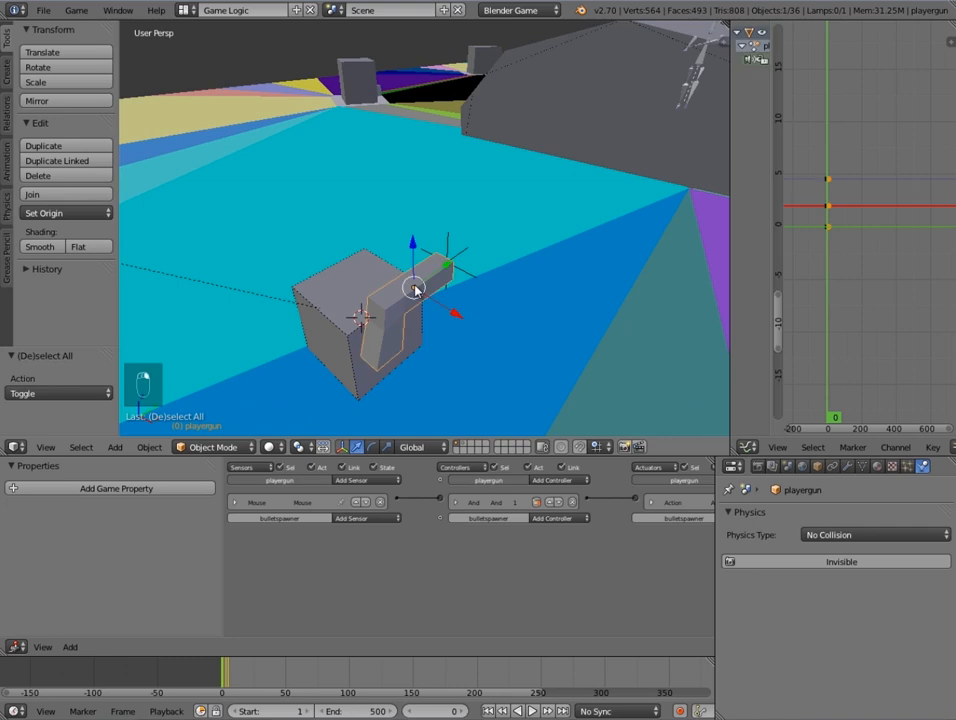
key(ctrl+a)
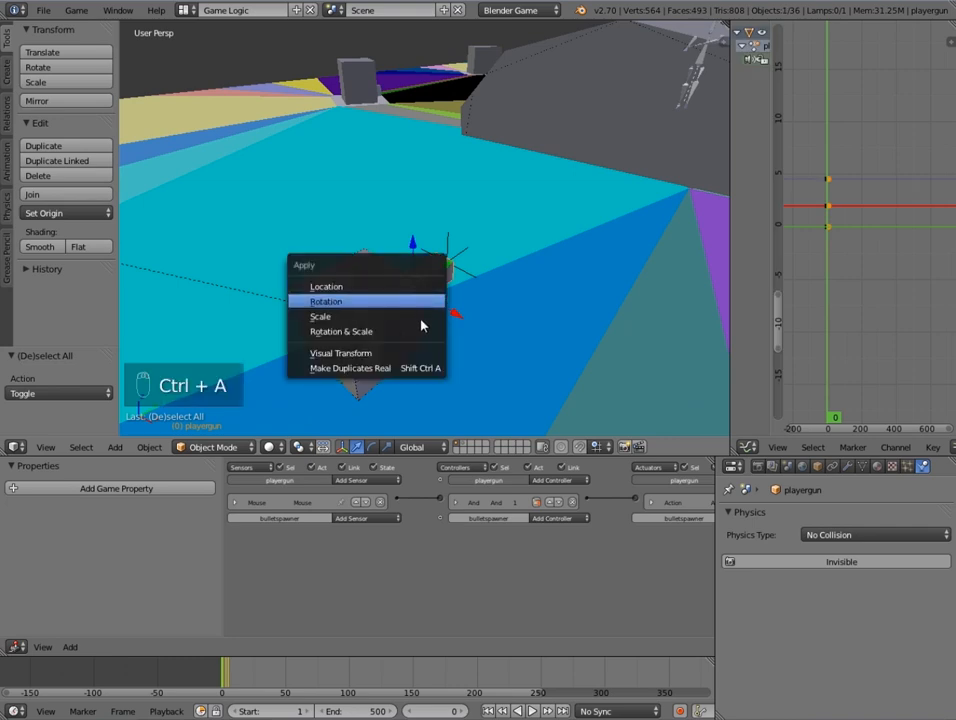
click(418, 314)
middle_drag(411, 325, 541, 419)
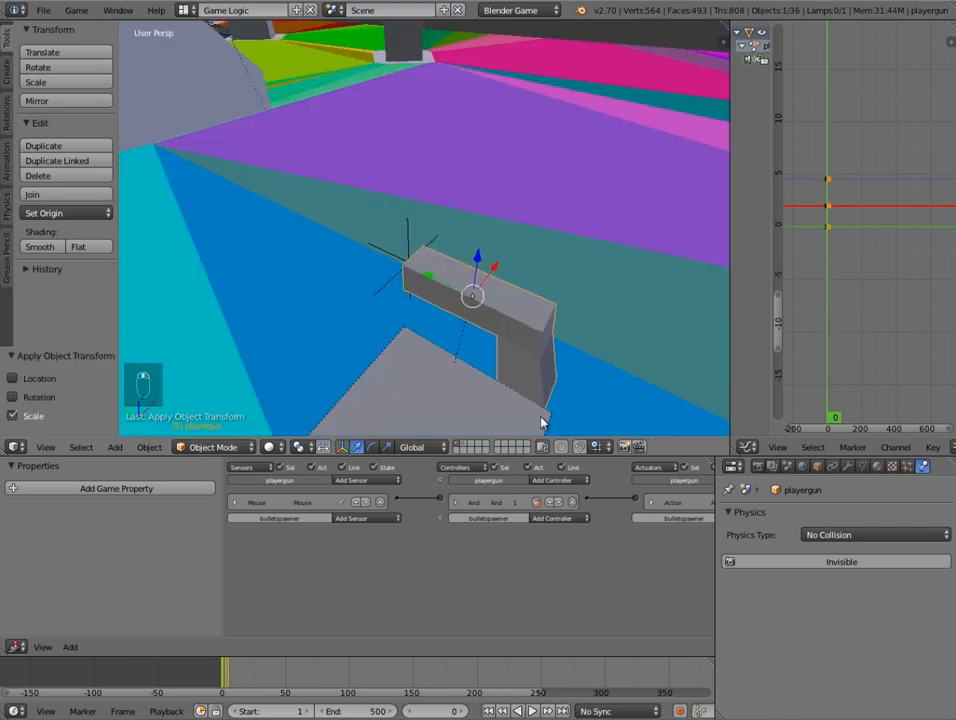
- Show only the layer holding the single spare cube and snap the 3D cursor to the world center
click(464, 443)
scroll(446, 321, down, 6)
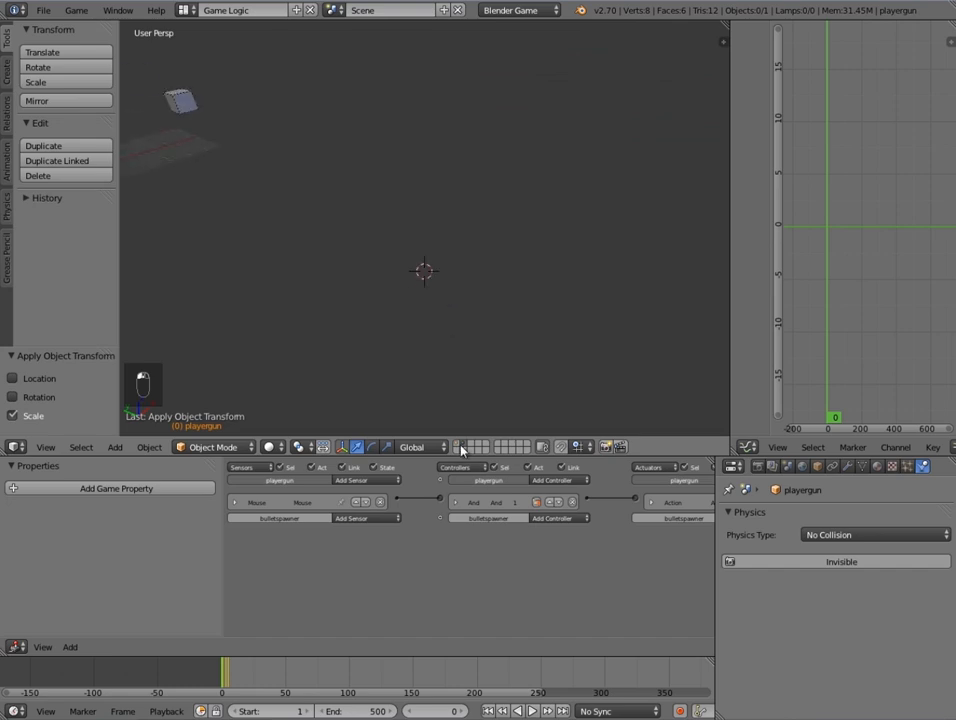
middle_drag(467, 260, 326, 197)
key(shift+s)
click(457, 192)
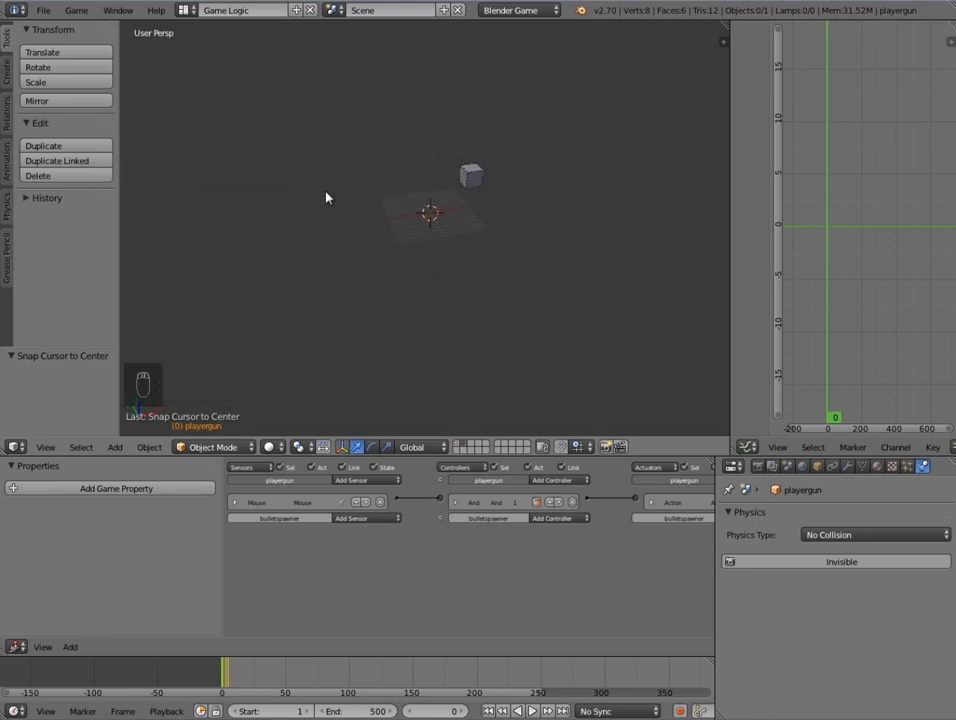
- Add a cylinder mesh at the 3D cursor, working in an orthographic view
key(KP_5)
scroll(326, 193, down, 4)
shift+middle_drag(413, 222, 366, 260)
scroll(294, 296, up, 2)
middle_drag(294, 296, 600, 228)
scroll(351, 294, down, 4)
scroll(548, 260, up, 5)
shift+middle_drag(534, 240, 420, 125)
key(shift+a)
mouse_move(469, 41)
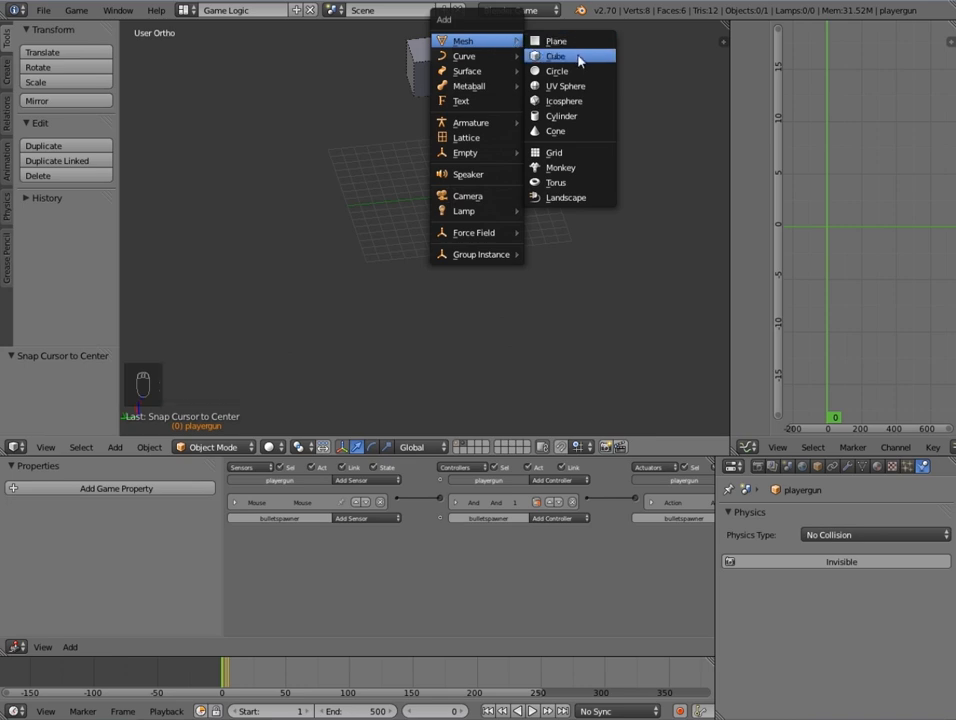
click(577, 121)
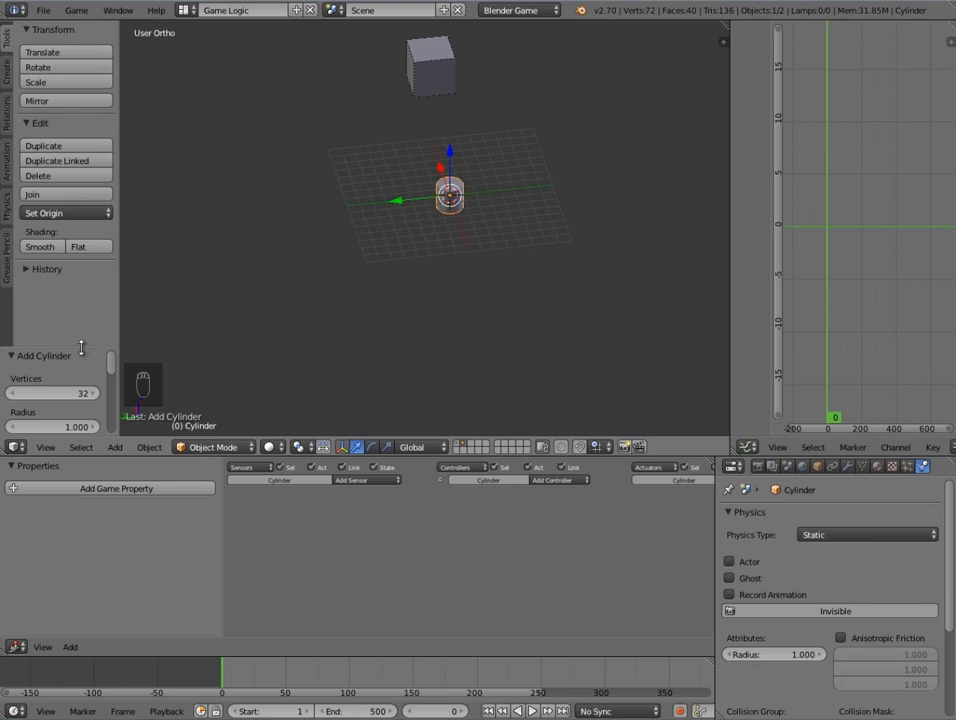
- Reduce the new cylinder's vertex count to 6 so it becomes a low-poly hexagonal prism
drag(81, 347, 81, 262)
click(76, 312)
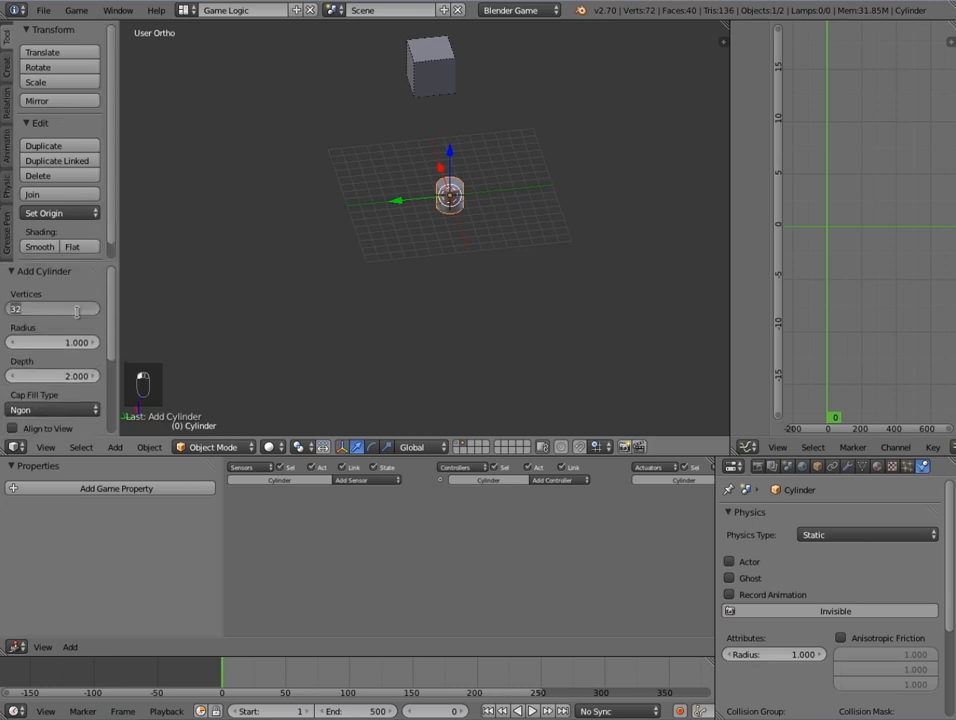
text(8)
key(Return)
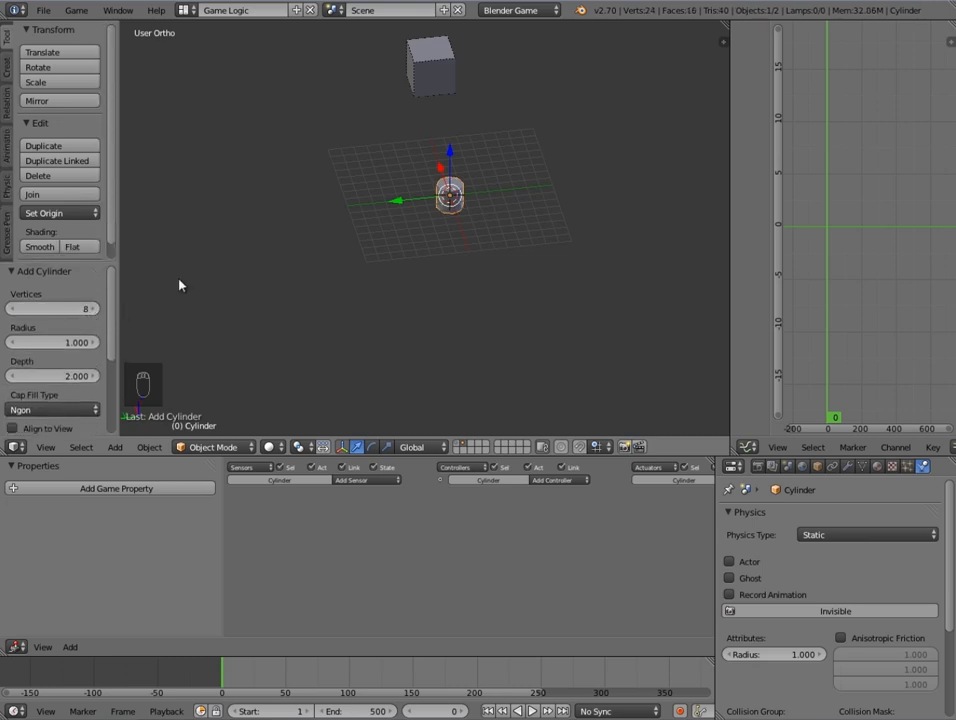
scroll(401, 252, up, 4)
shift+middle_drag(448, 200, 474, 225)
shift+middle_drag(154, 367, 211, 300)
click(12, 308)
click(12, 308)
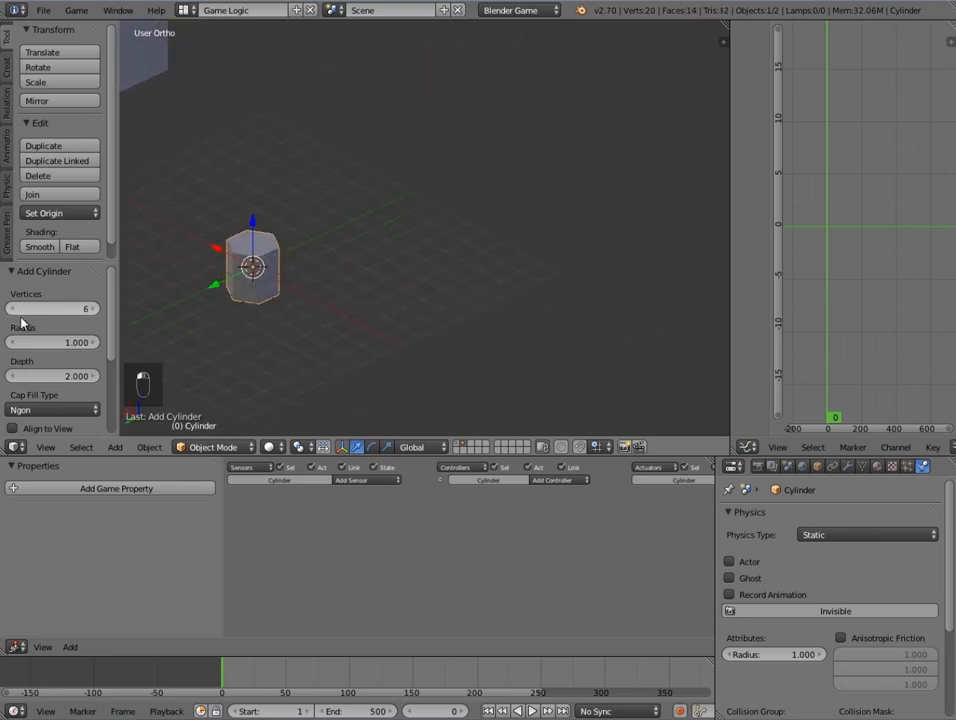
- Rotate the cylinder 90° around the global Y axis so it lies on its side
shift+middle_drag(343, 276, 430, 220)
middle_drag(430, 220, 420, 261)
scroll(338, 267, down, 3)
scroll(395, 264, up, 2)
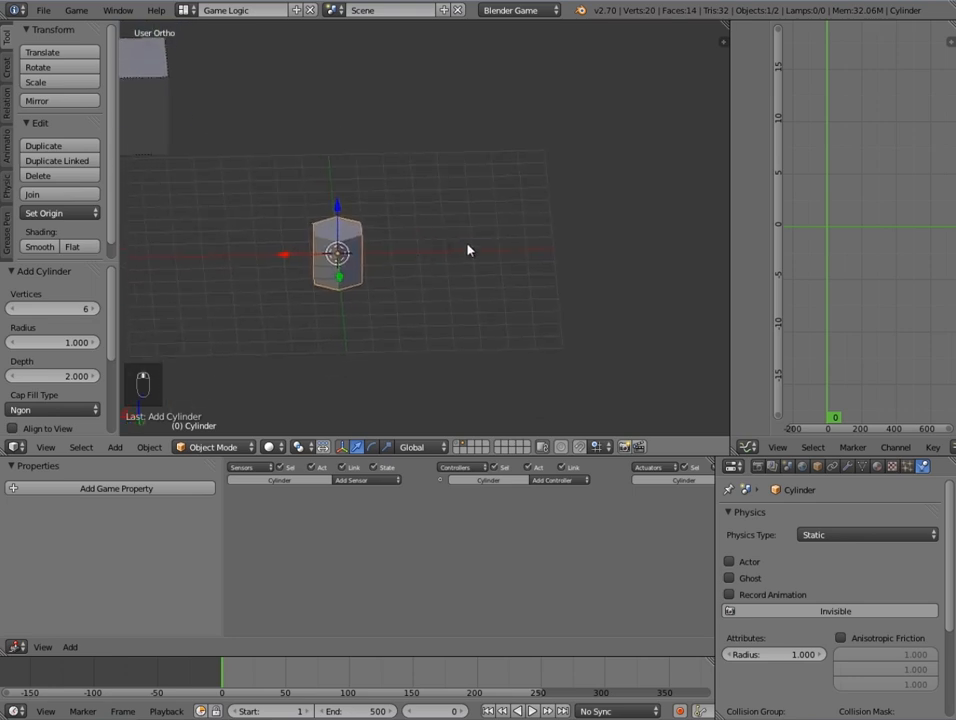
text(ry90)
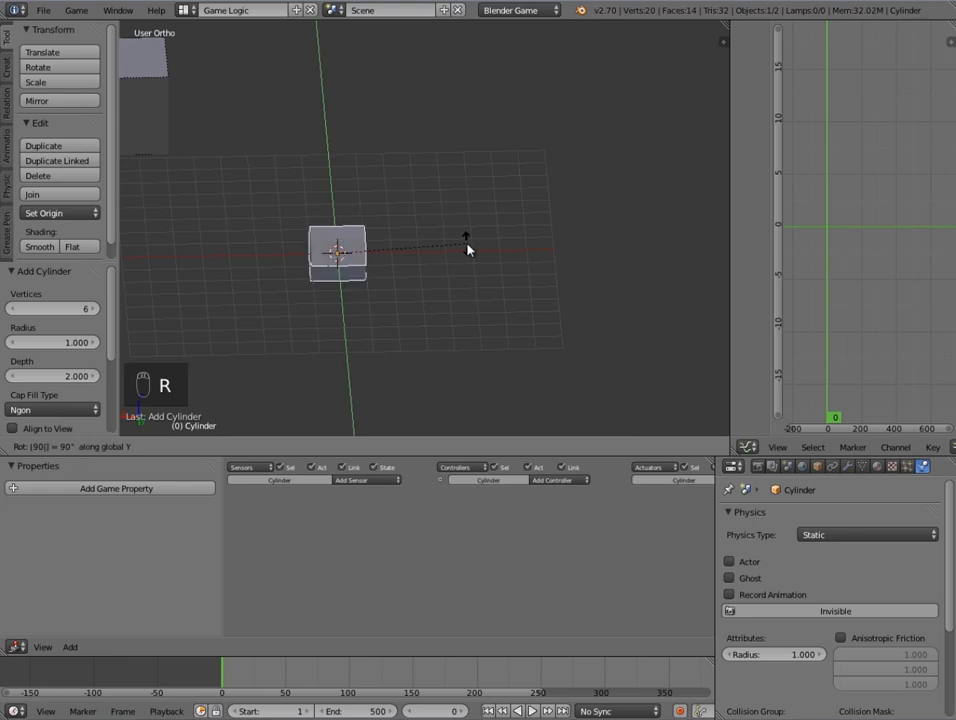
key(Return)
- Stretch the cylinder lengthwise along the global X axis to about 1.8 times its length
middle_drag(467, 250, 412, 271)
key(s)
key(x)
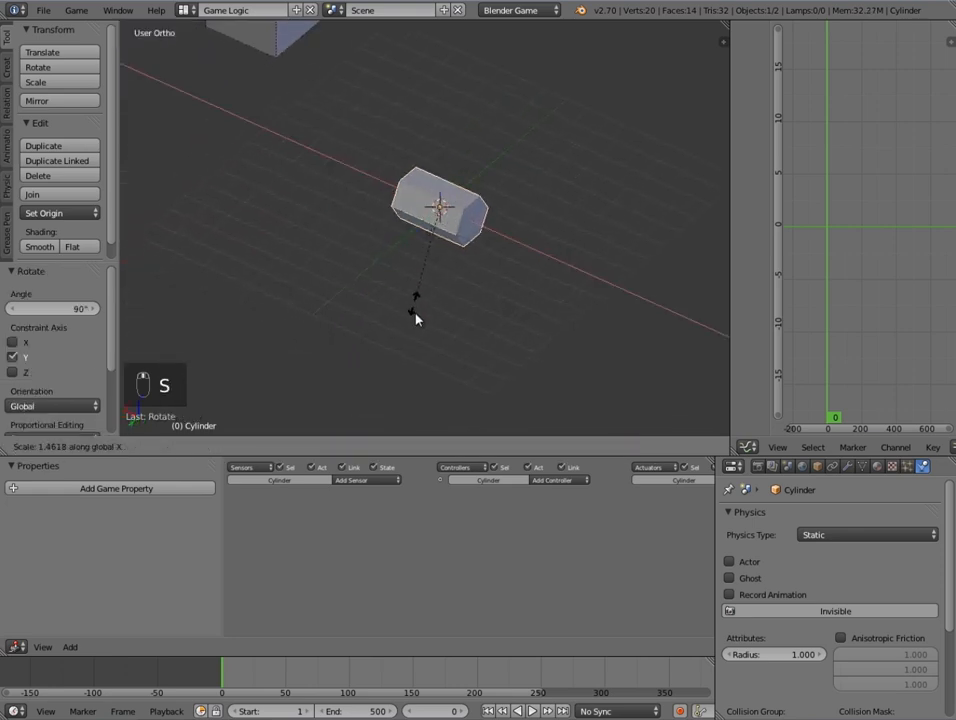
click(416, 342)
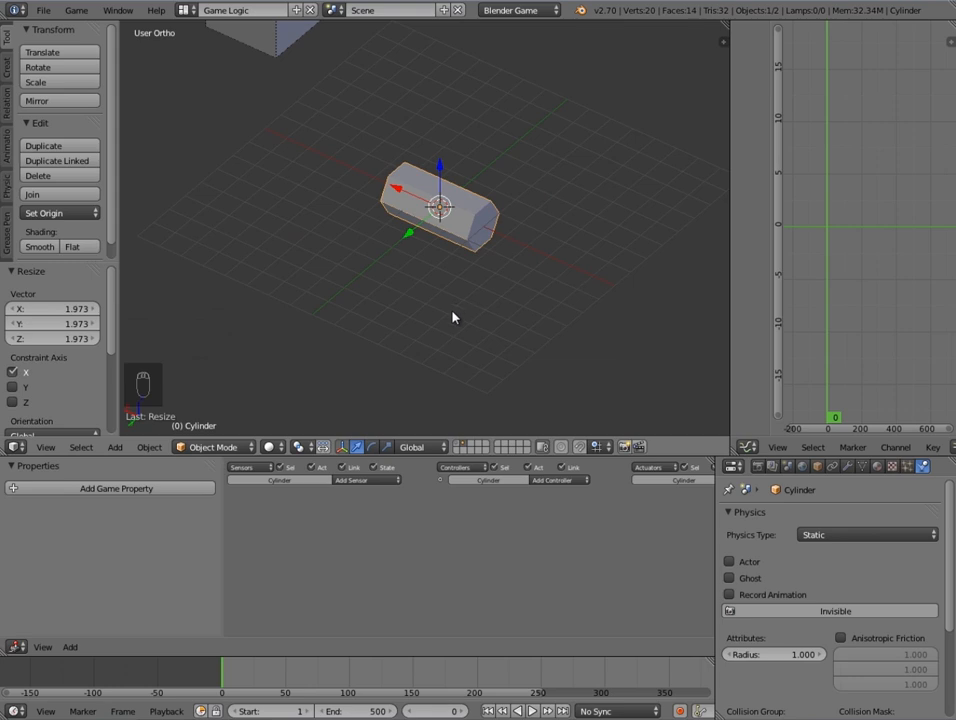
key(s)
- Extrude the hexagonal end face on the cylinder's negative X side outward by about 1.06 units in Edit Mode
key(Tab)
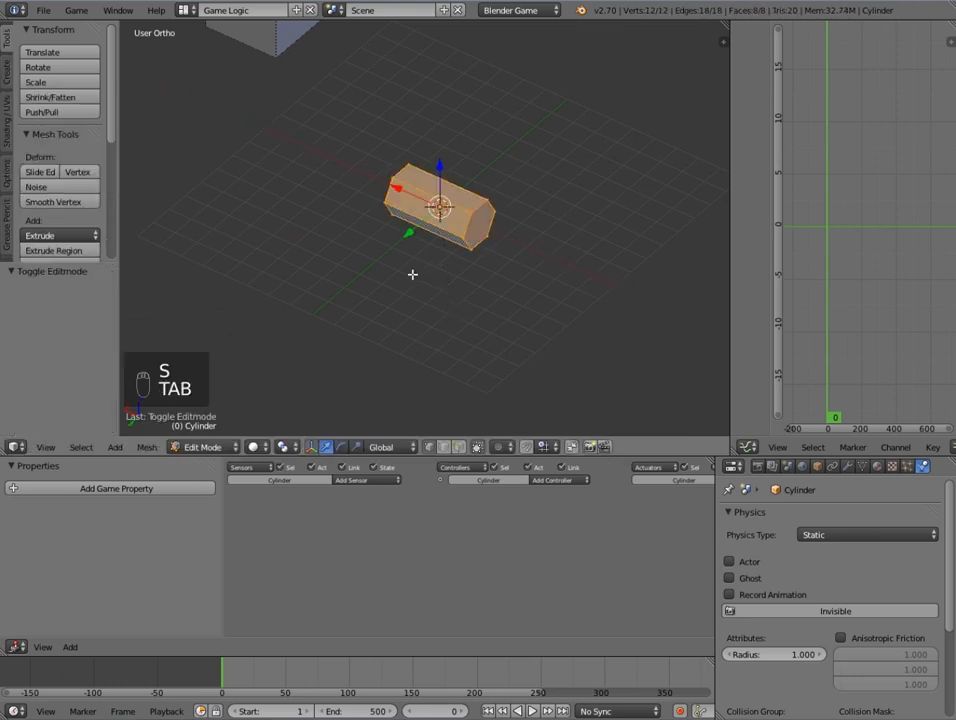
key(a)
key(a)
click(461, 446)
right_click(481, 228)
middle_drag(481, 228, 401, 246)
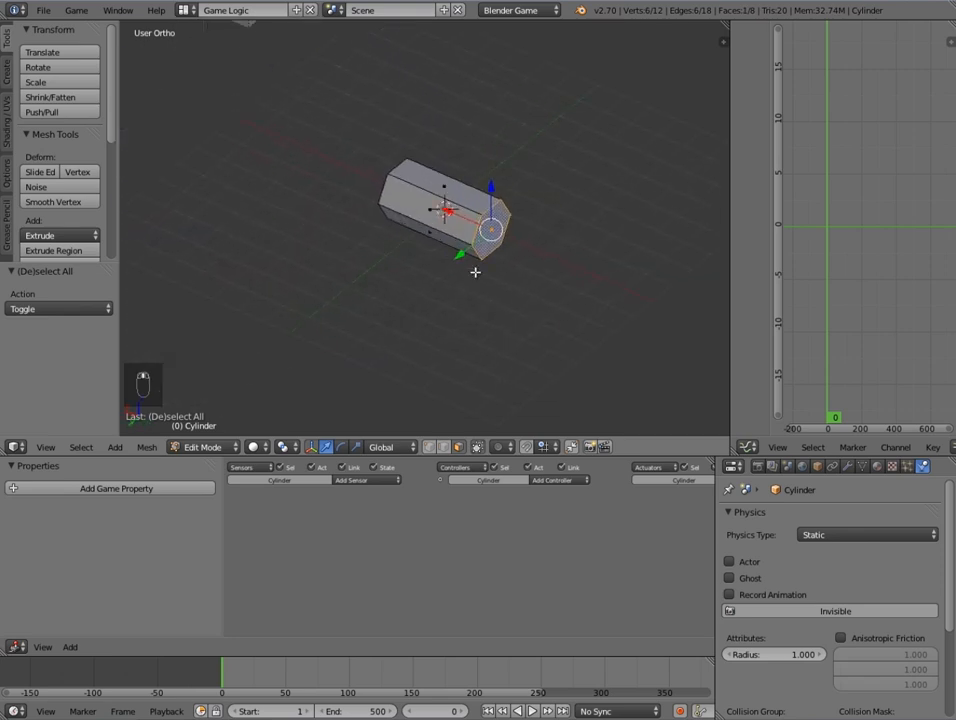
key(e)
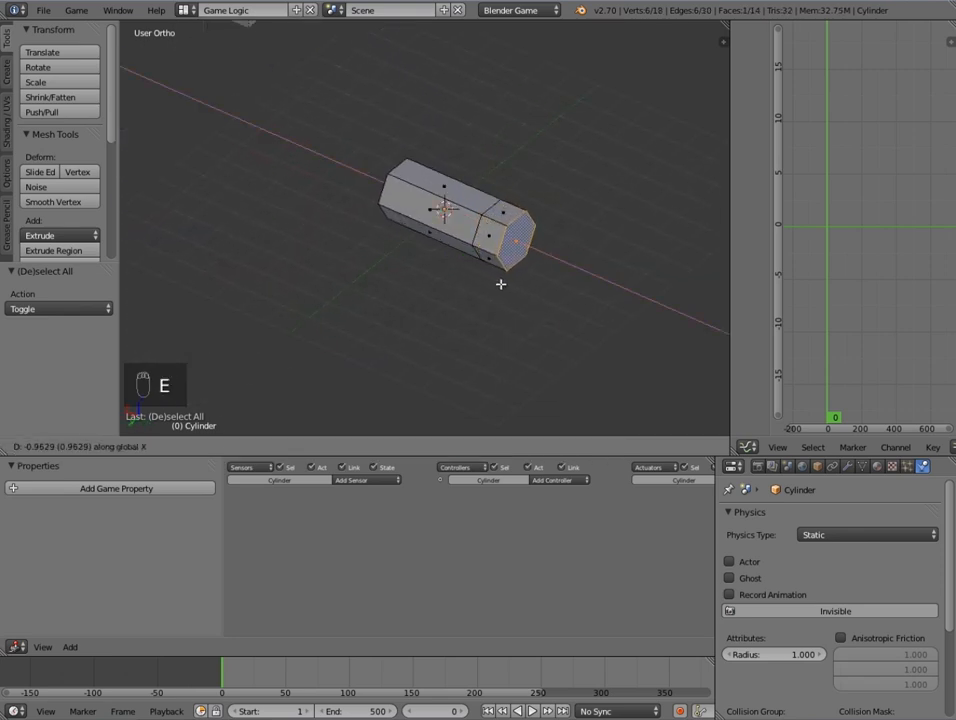
click(503, 286)
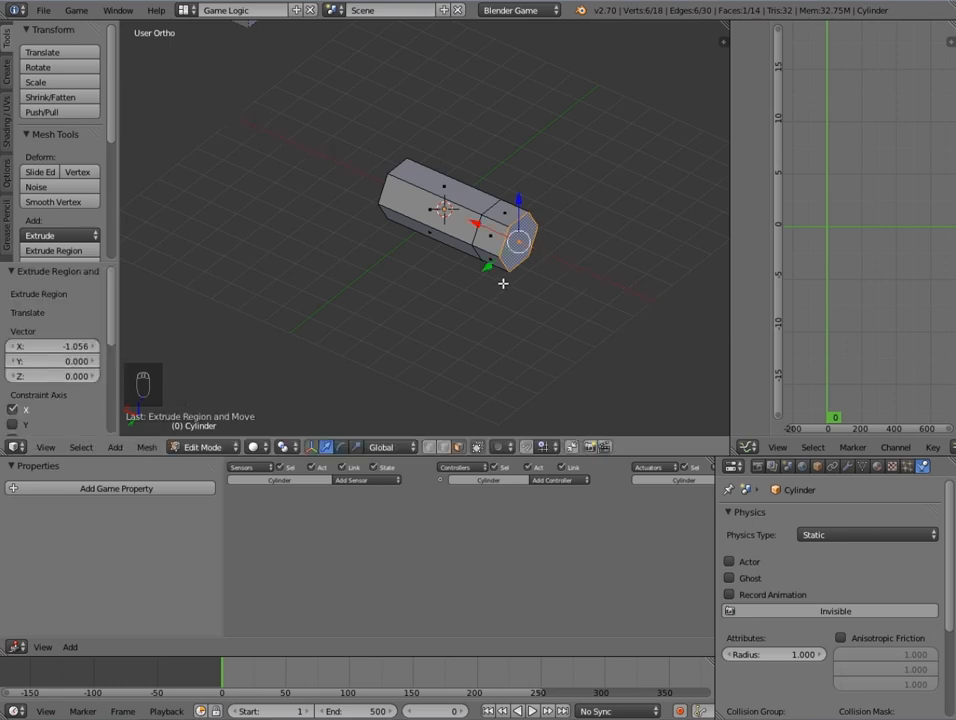
- Merge the extruded end face at its center to form a pointed tip, and return to Object Mode
key(alt+m)
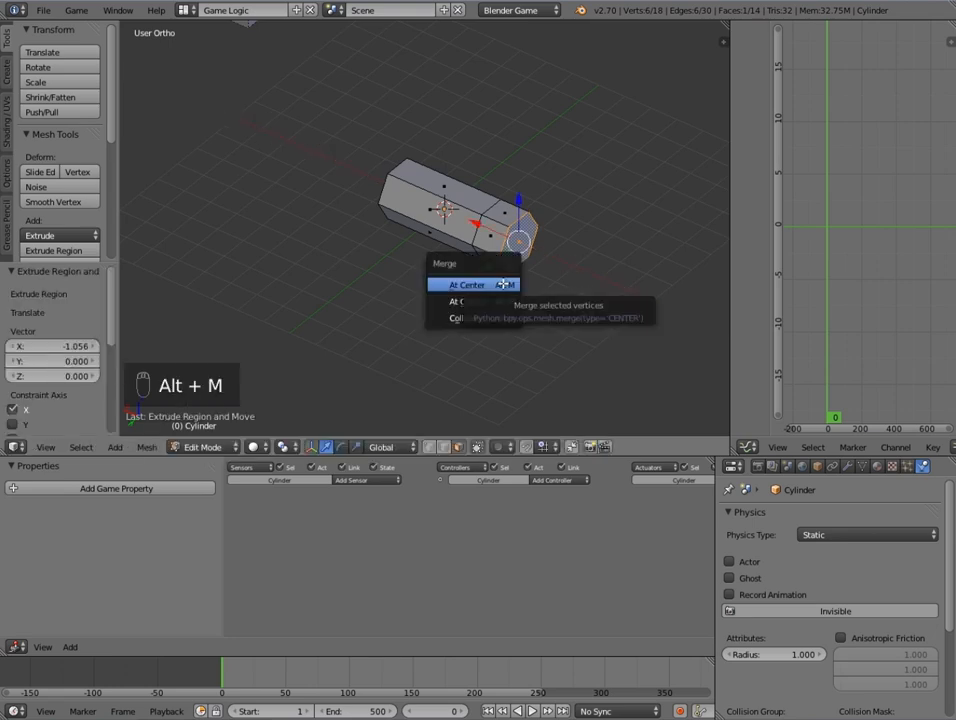
click(503, 285)
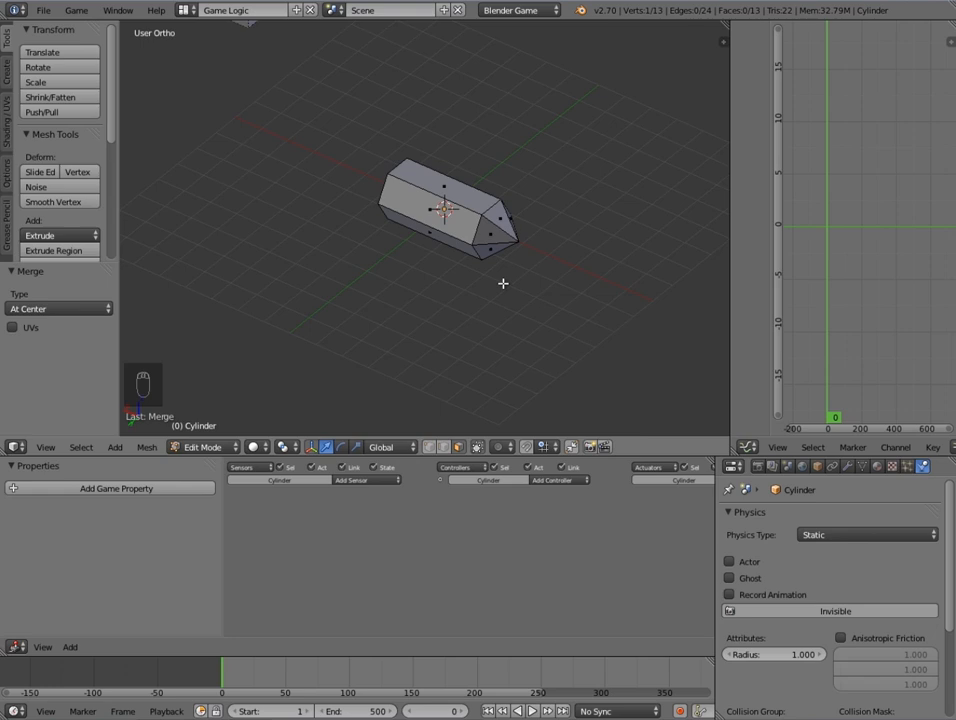
key(Tab)
- Apply smooth shading to the pointed cylinder
middle_drag(482, 260, 422, 221)
scroll(58, 205, down, 2)
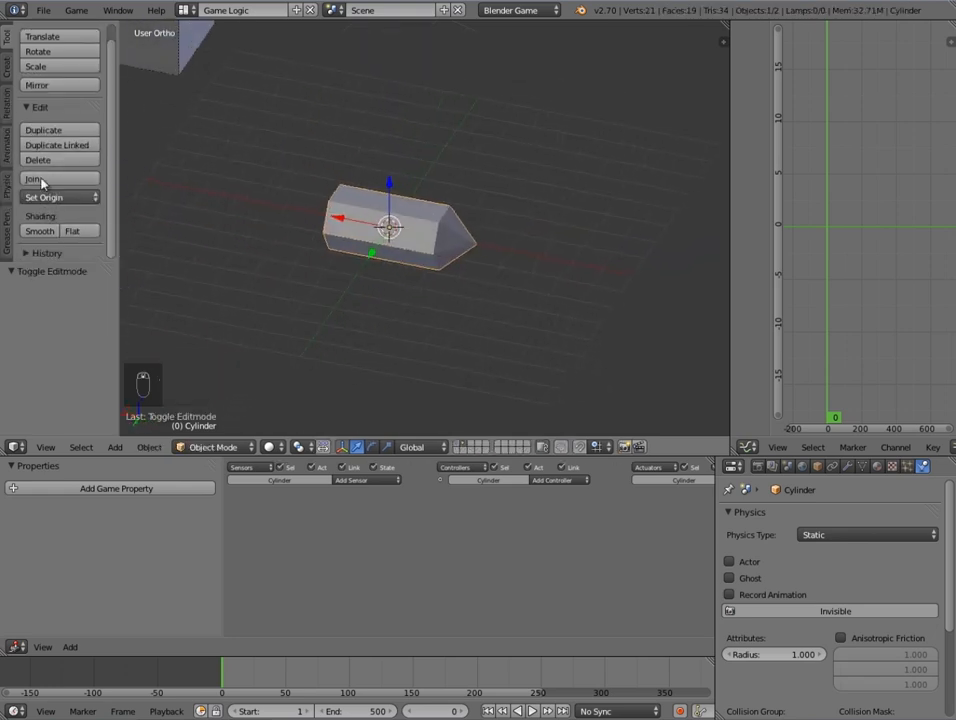
click(42, 231)
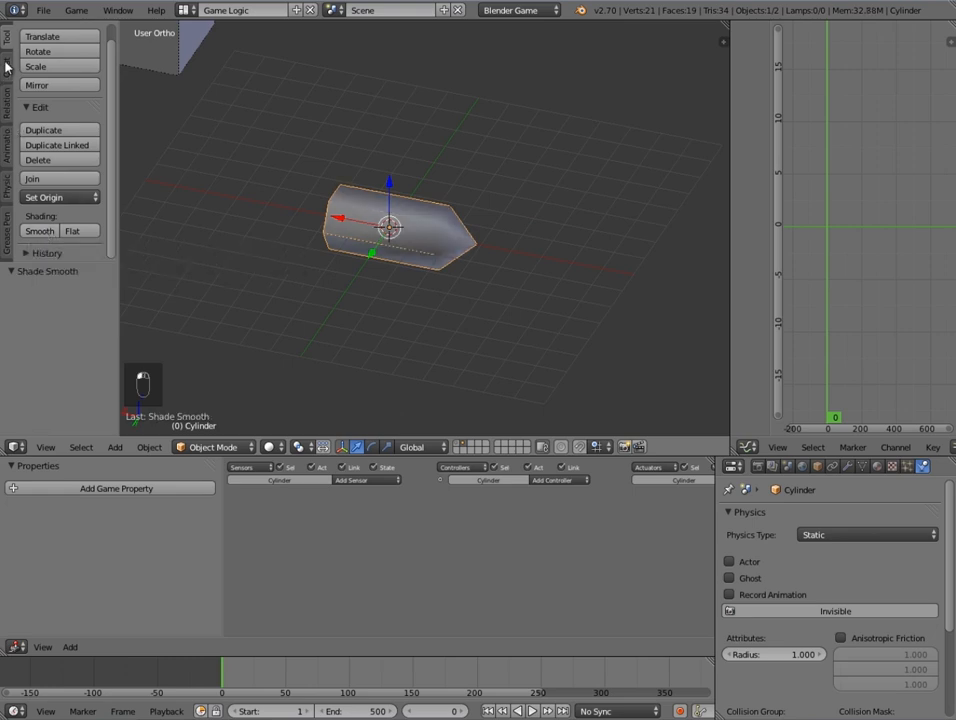
- Set the cylinder's physics type to Dynamic and enable collision bounds with the Cylinder shape
middle_drag(324, 198, 430, 230)
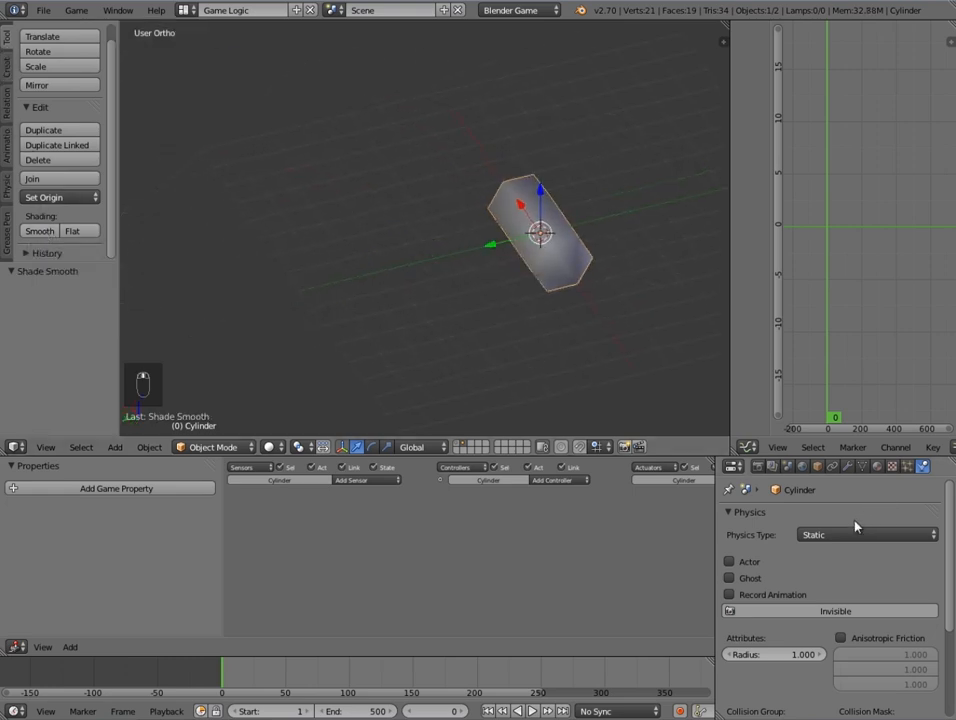
click(830, 536)
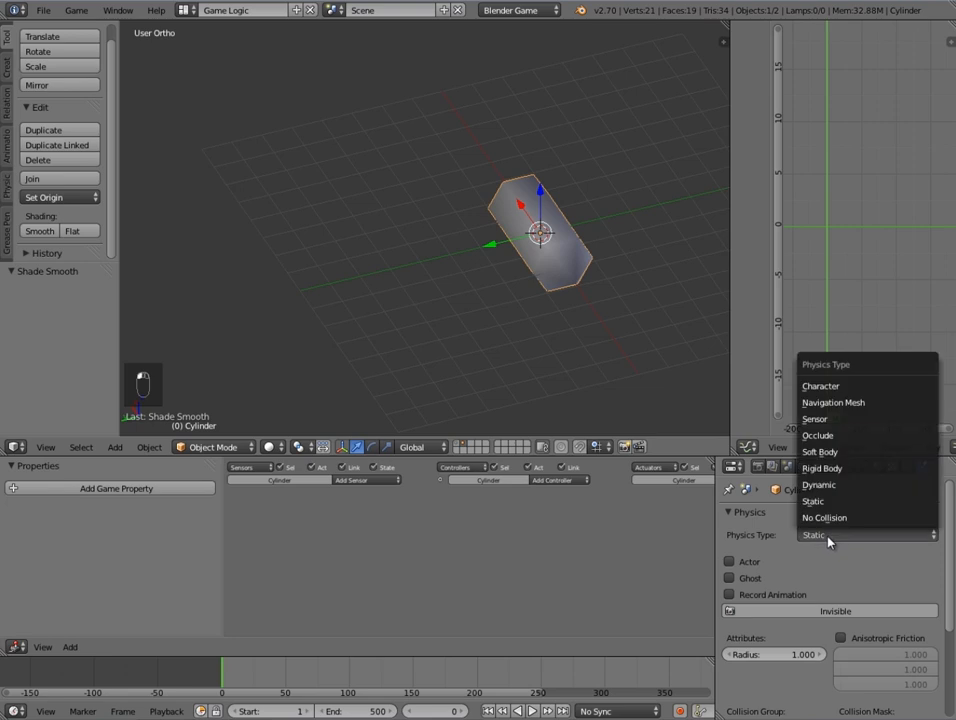
click(837, 485)
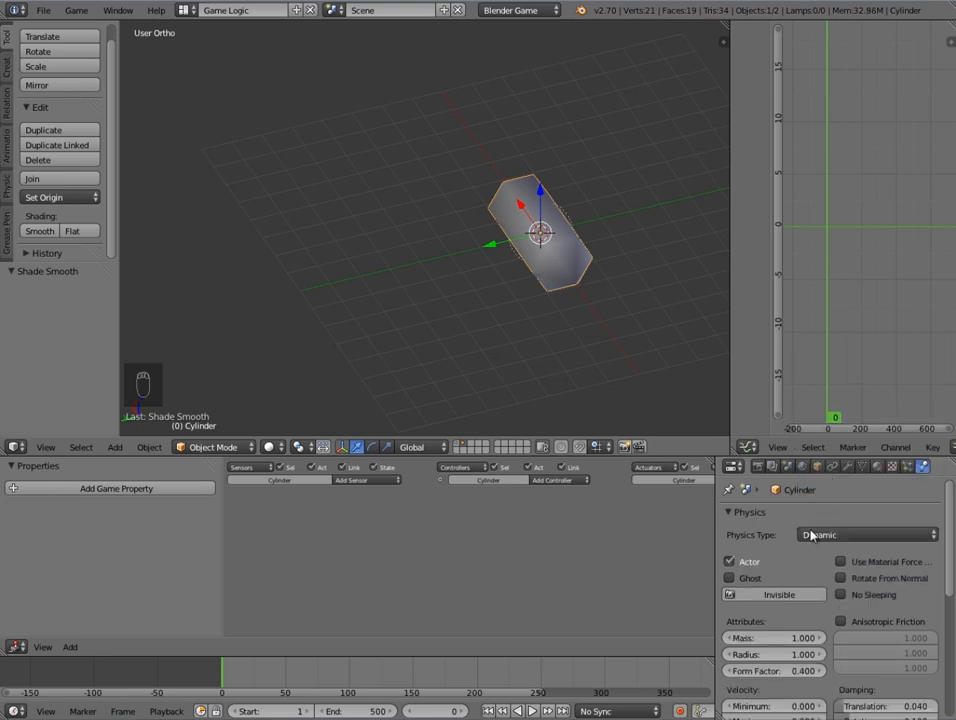
scroll(775, 576, down, 4)
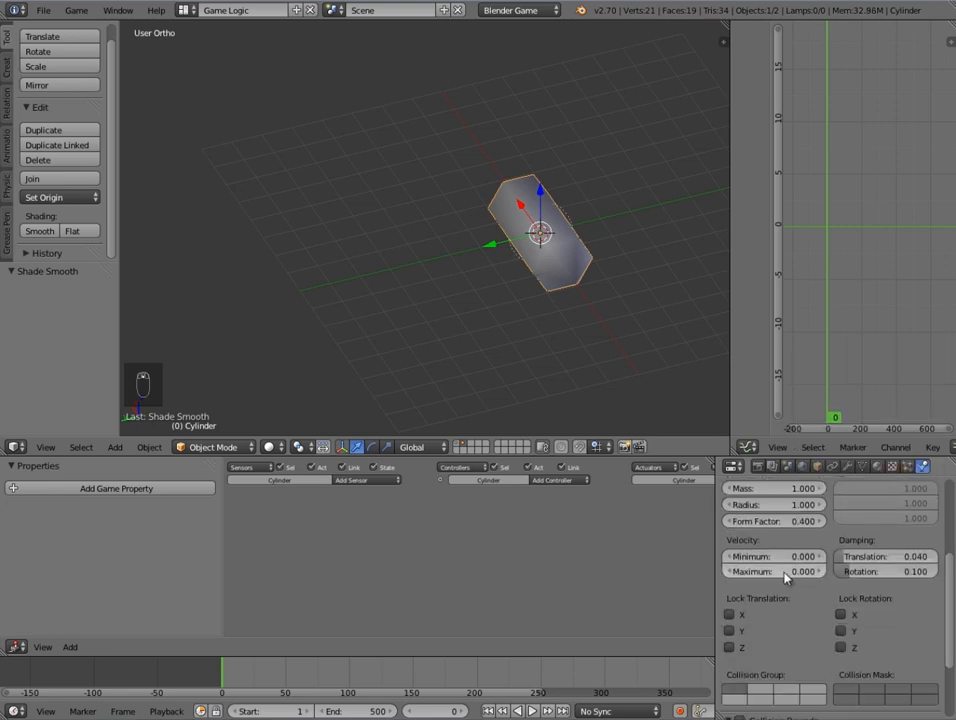
scroll(786, 600, down, 2)
click(740, 662)
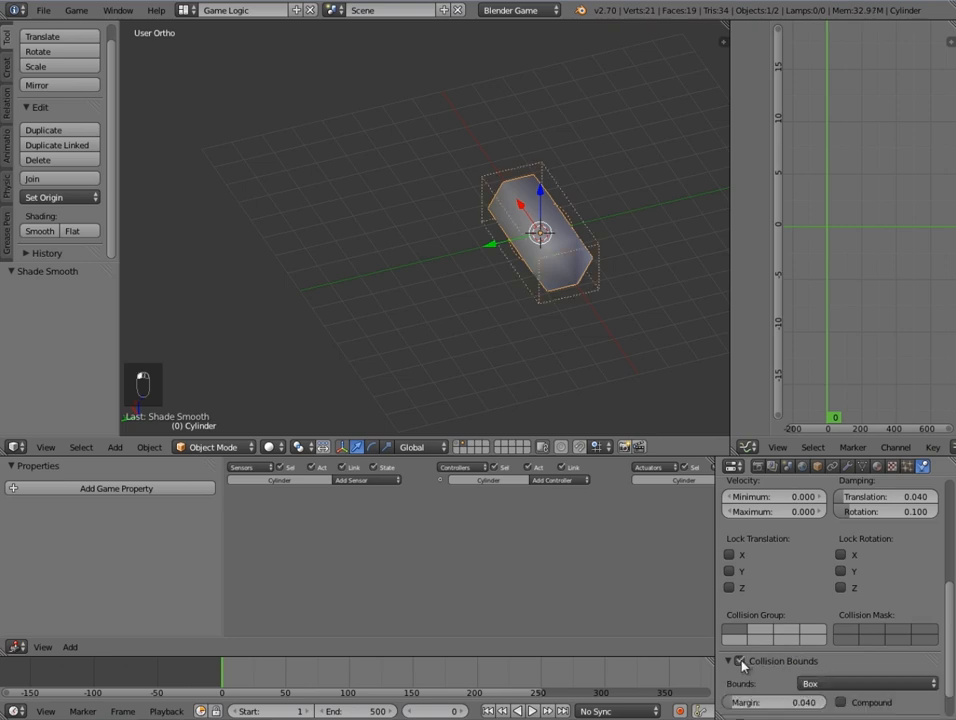
click(830, 687)
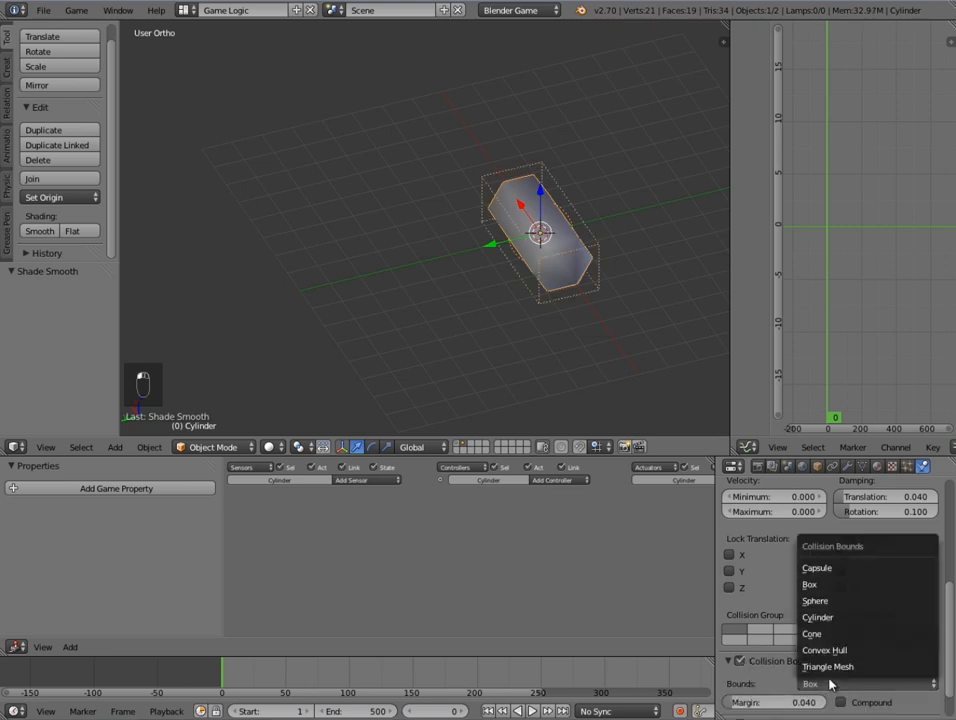
click(828, 618)
middle_drag(485, 333, 531, 310)
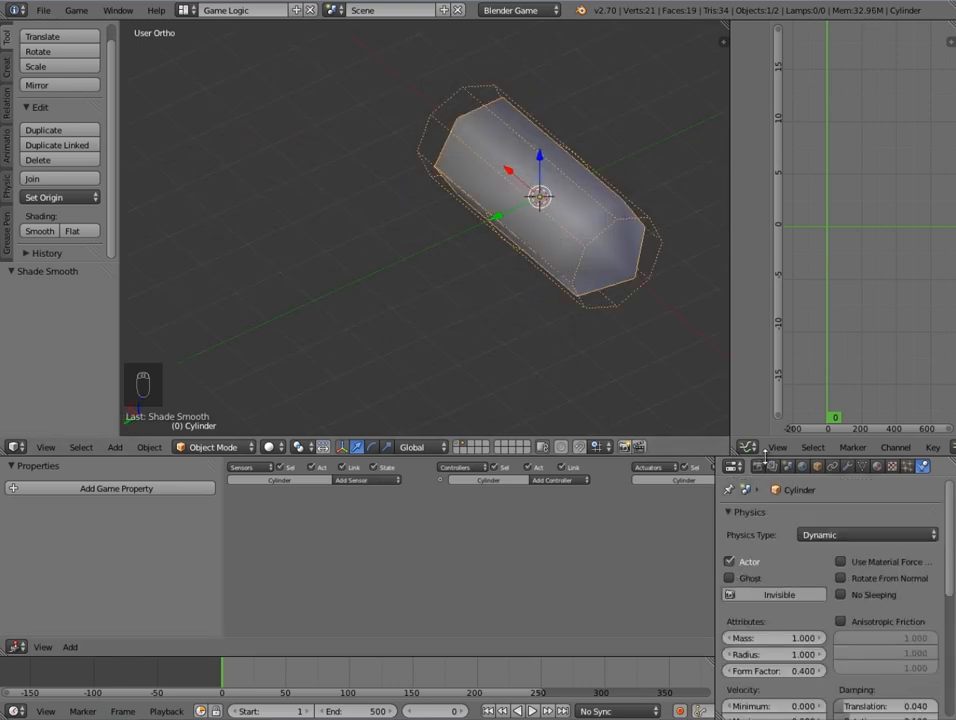
- Rename the cylinder object to "bullet"
click(818, 467)
click(820, 516)
text(bu)
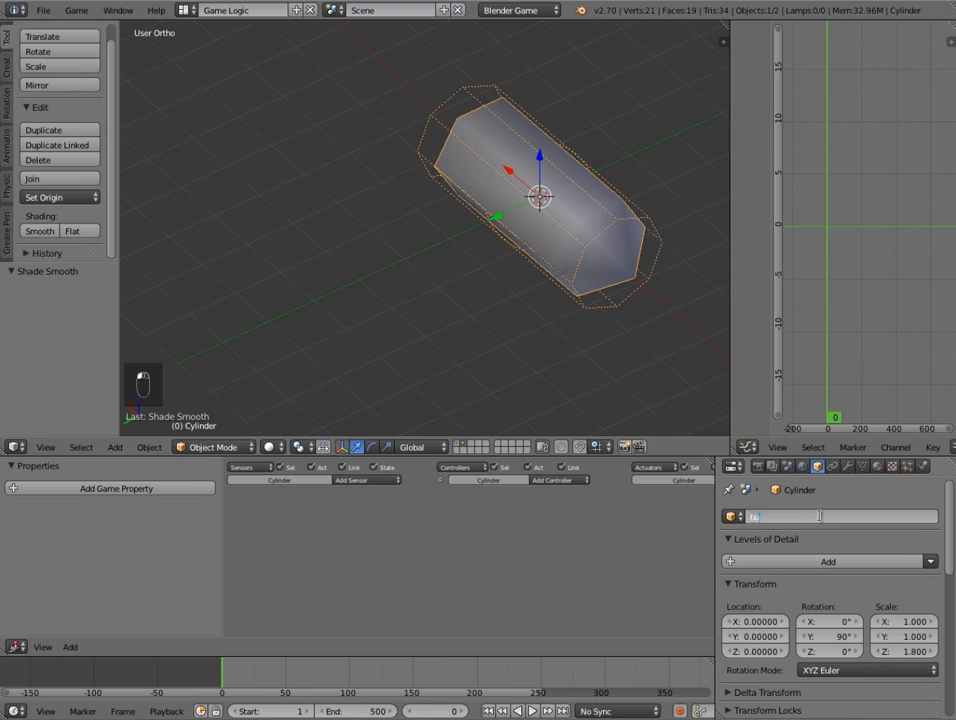
text(llet)
key(Return)
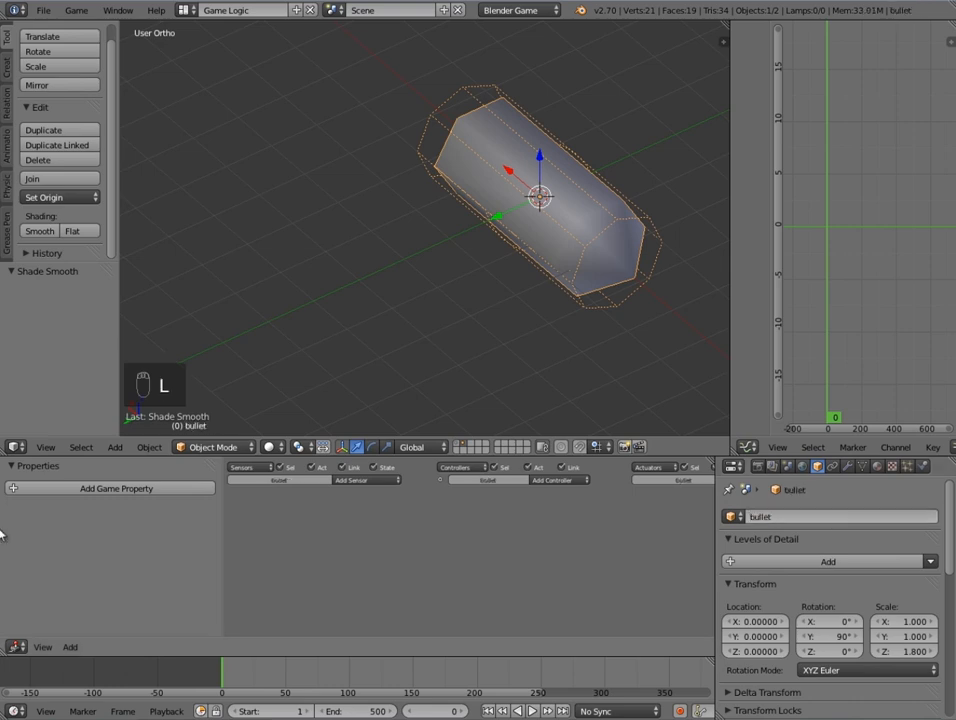
- Add a Float game property named "bullet" to the bullet object
click(117, 489)
click(40, 512)
text(b)
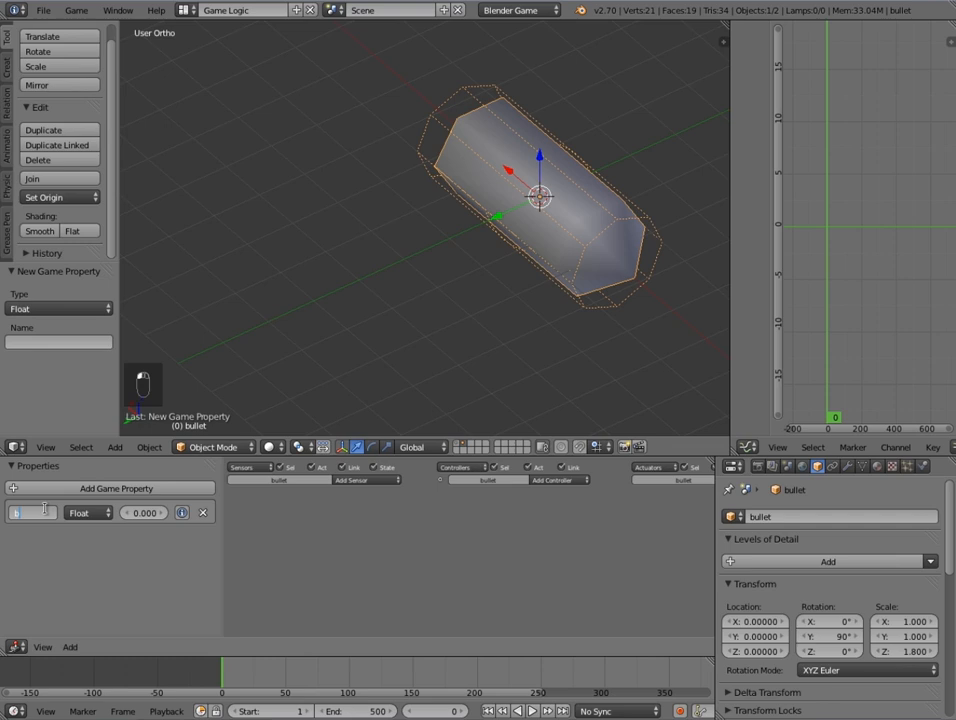
text(ullet)
key(Return)
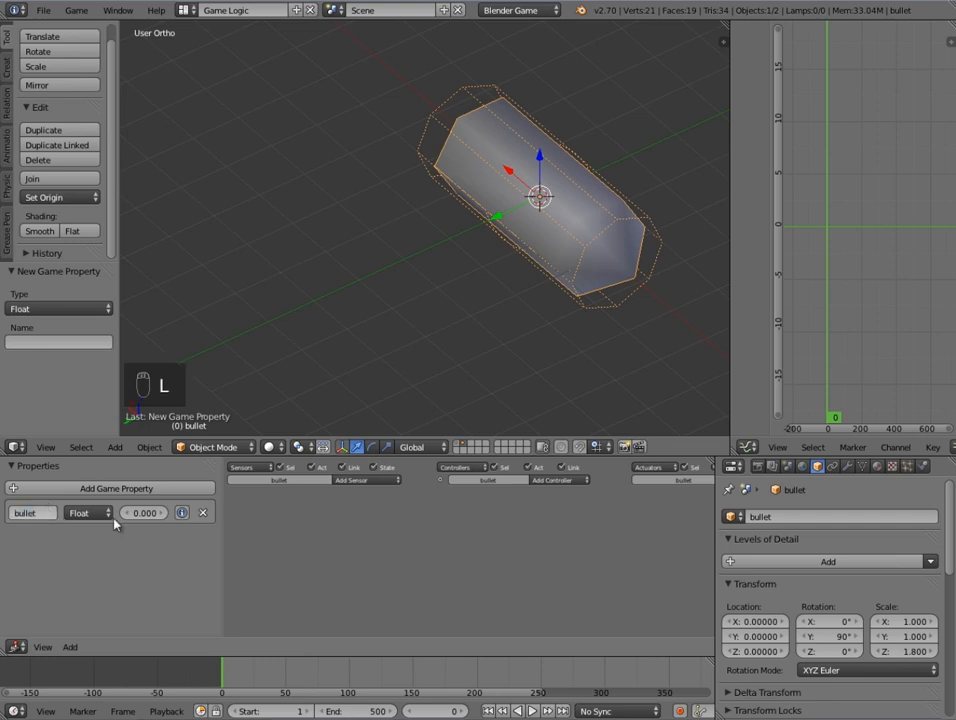
- Add an Always sensor and a Motion actuator to the bullet and link them through an And controller
click(355, 480)
click(358, 503)
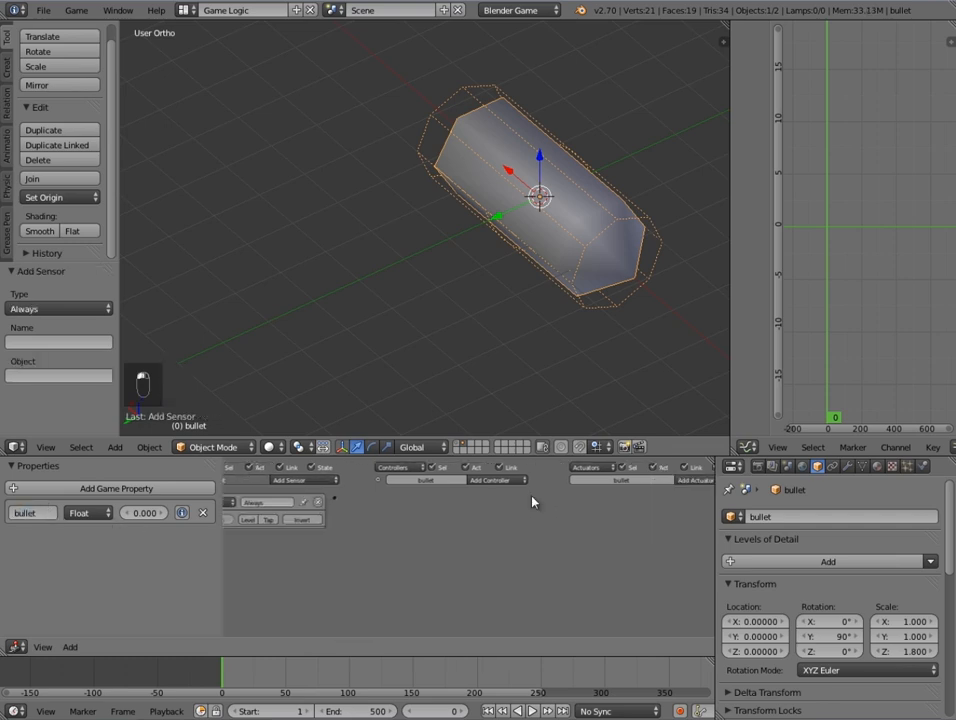
click(680, 480)
click(684, 566)
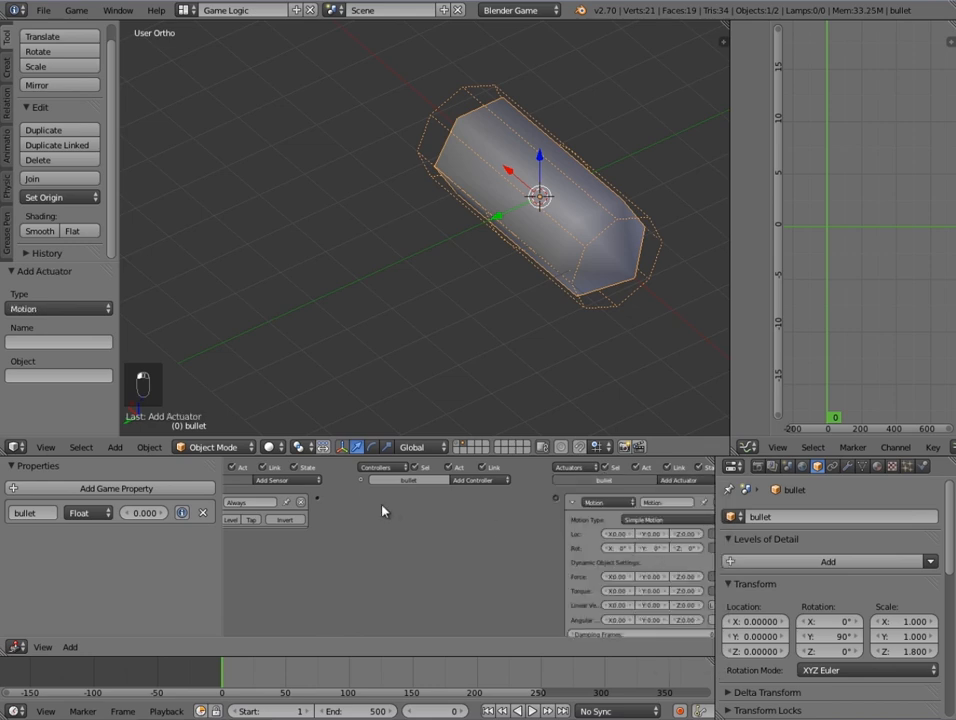
drag(318, 503, 556, 498)
- Examine the bullet's axes in the Local transform orientation and return the orientation to Global
middle_drag(548, 420, 432, 432)
click(418, 453)
click(427, 419)
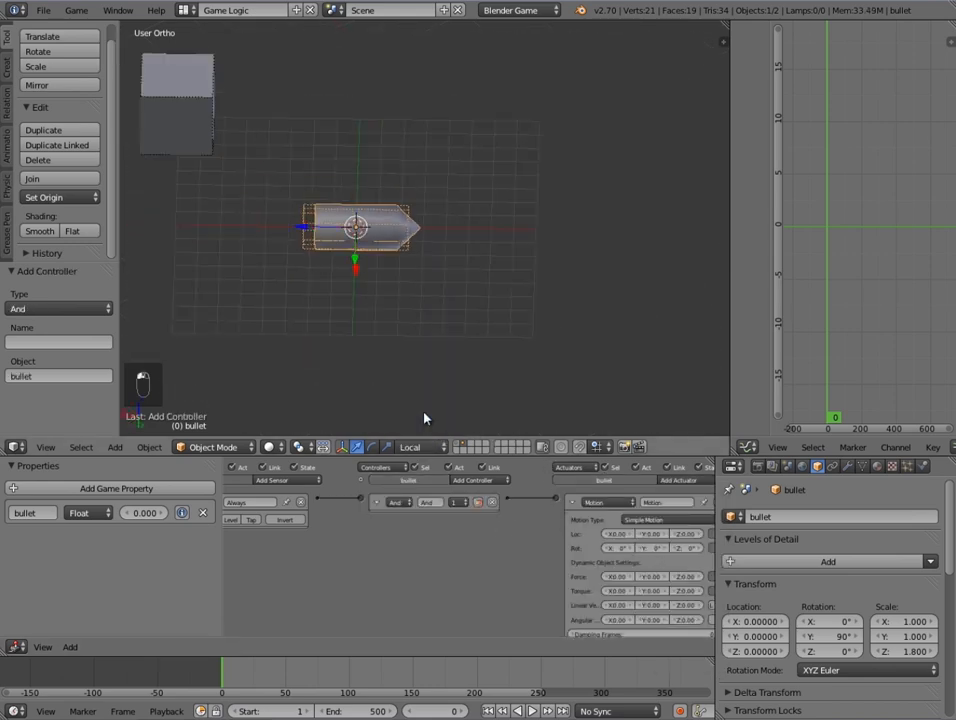
middle_drag(346, 273, 283, 313)
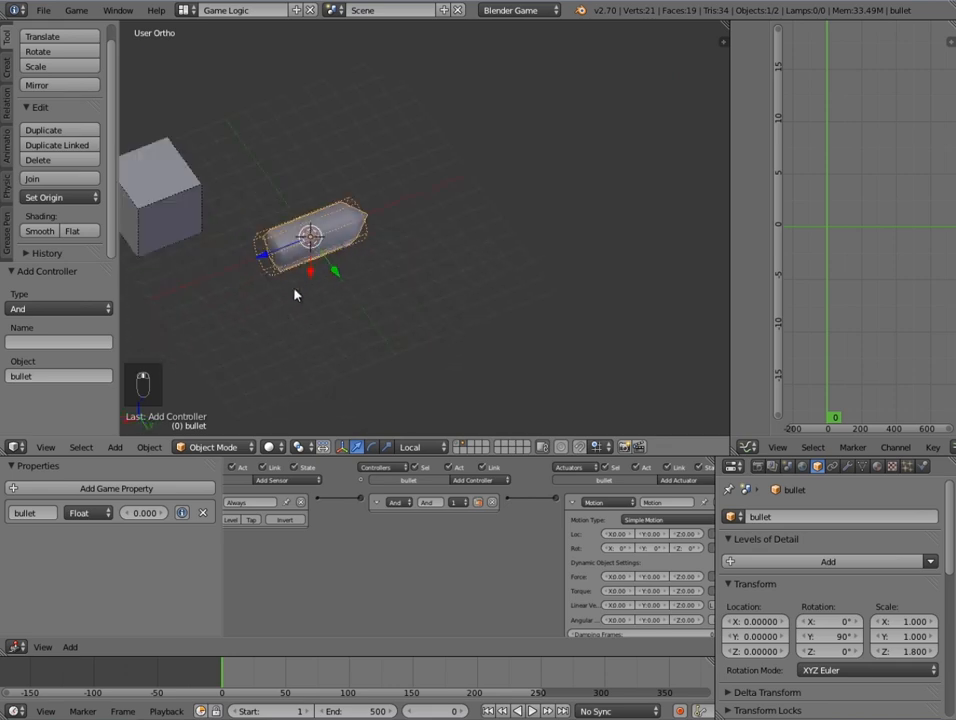
click(427, 447)
click(425, 429)
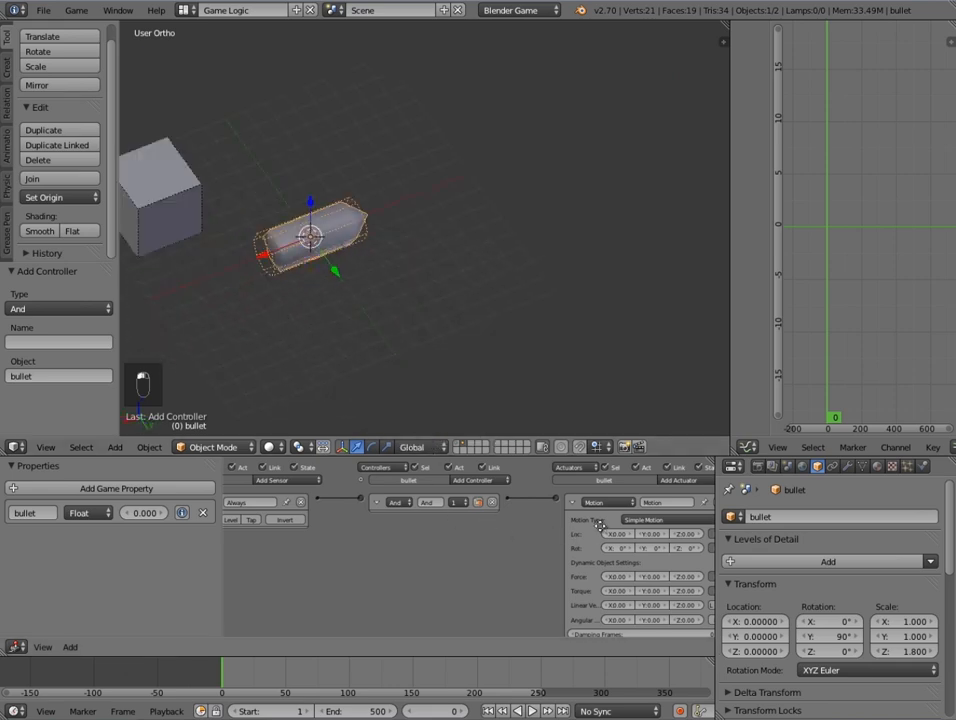
- Change the Z location value in the bullet's Motion actuator and collapse the actuator
middle_drag(685, 537, 670, 527)
click(660, 525)
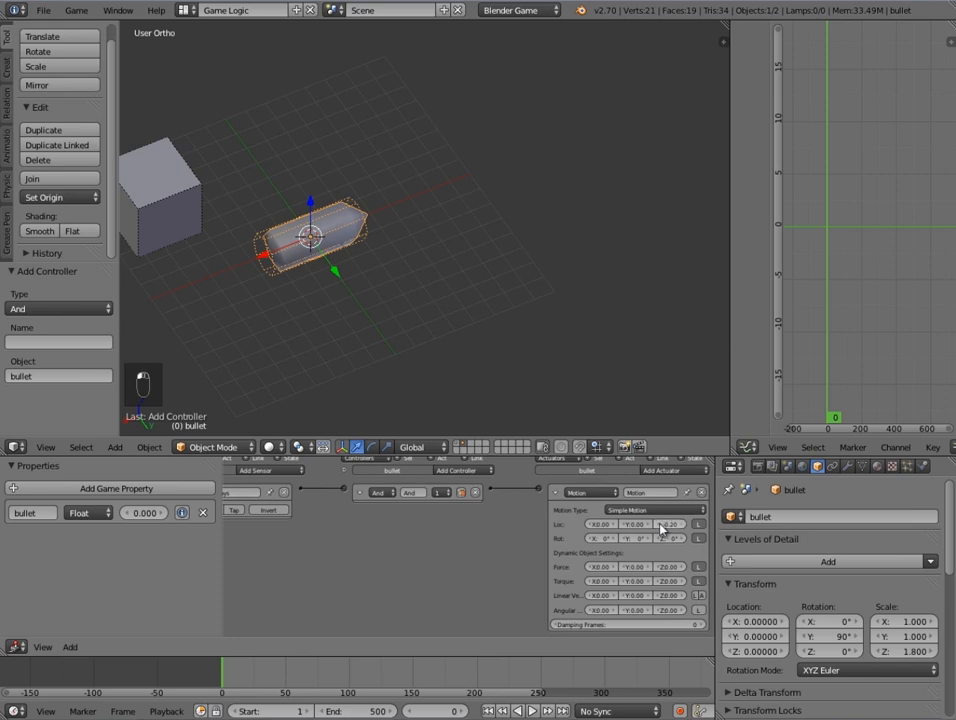
click(660, 525)
click(556, 494)
key(Home)
key(Home)
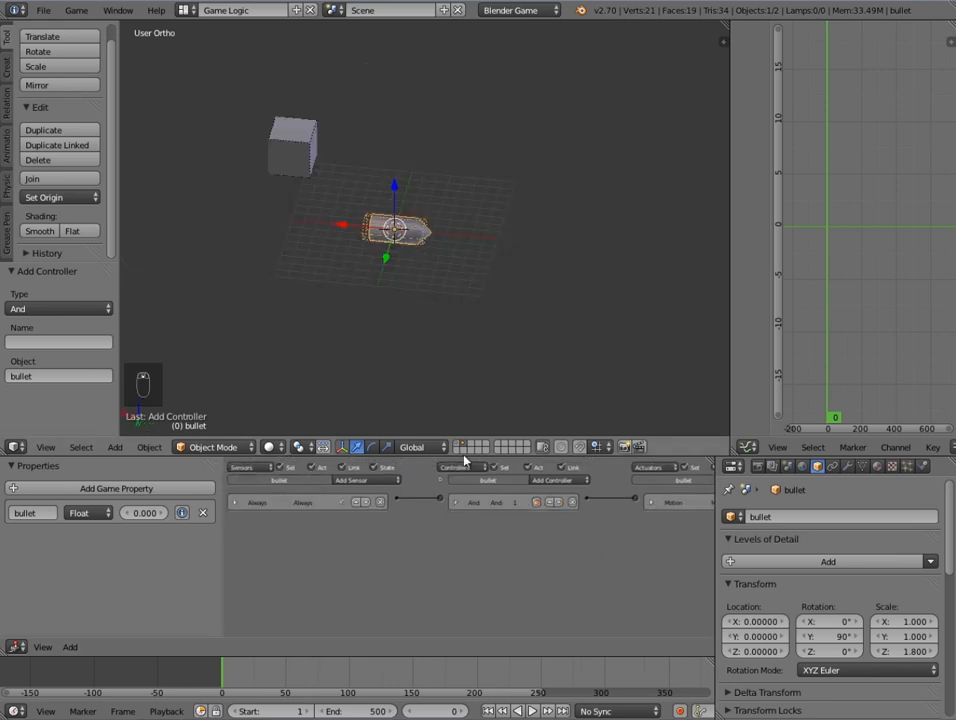
- Show the main level layer and select the bulletspawner object at the muzzle of the player's gun
key(p)
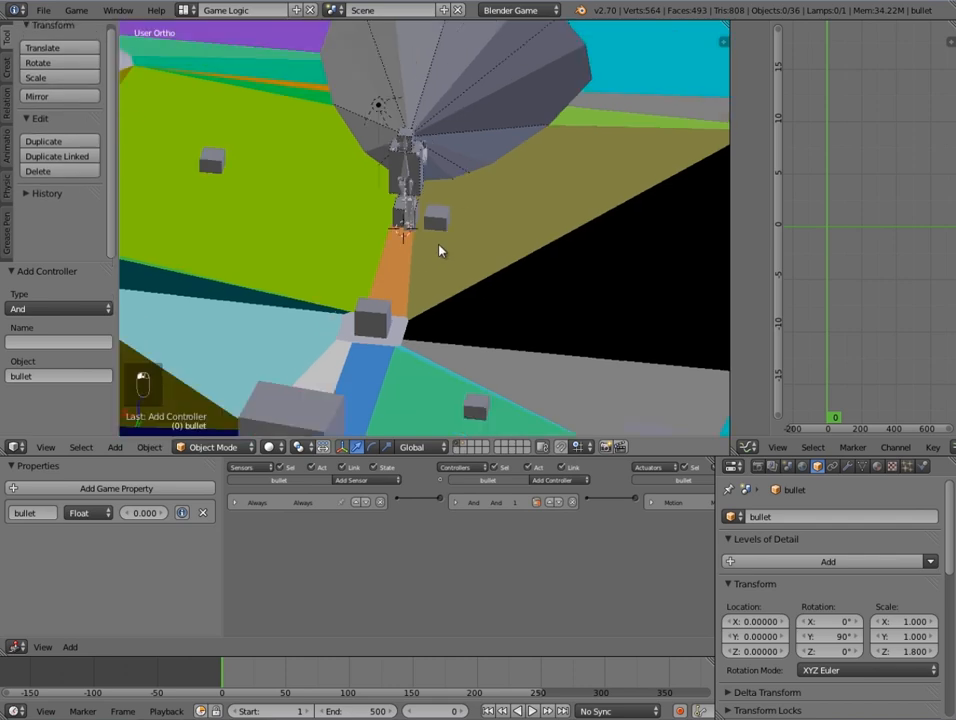
key(Escape)
middle_drag(578, 190, 416, 256)
scroll(418, 256, up, 10)
shift+middle_drag(640, 320, 503, 196)
scroll(504, 197, up, 1)
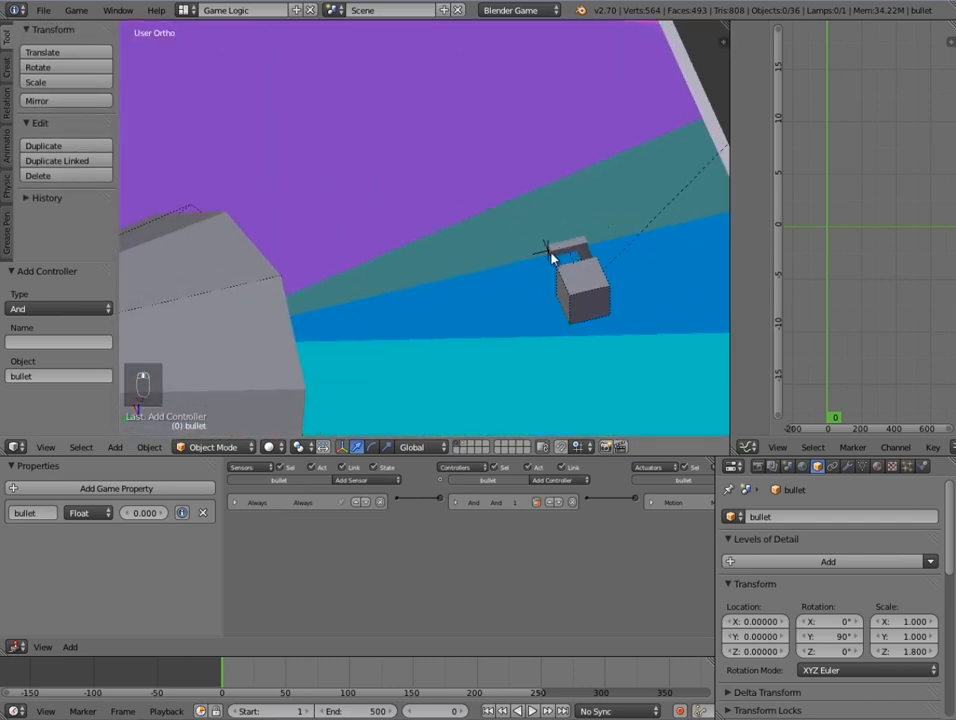
right_click(548, 252)
middle_drag(440, 280, 600, 260)
scroll(560, 270, down, 3)
shift+middle_drag(475, 295, 485, 318)
middle_drag(533, 560, 434, 540)
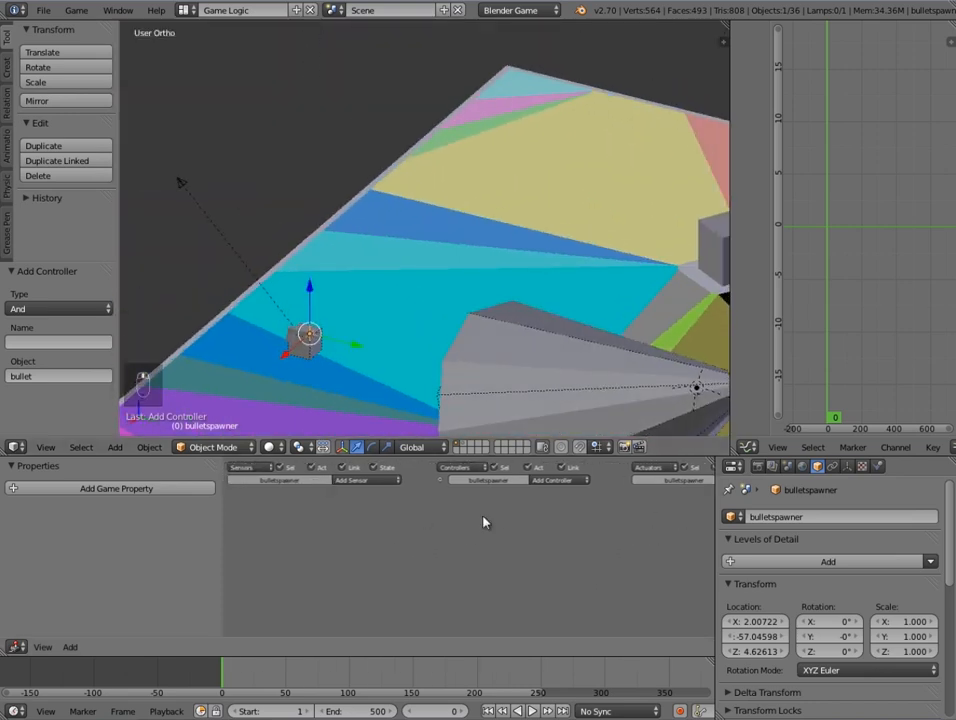
- Give the bulletspawner an Edit Object actuator that adds the bullet object with a time of 30
click(674, 480)
click(669, 527)
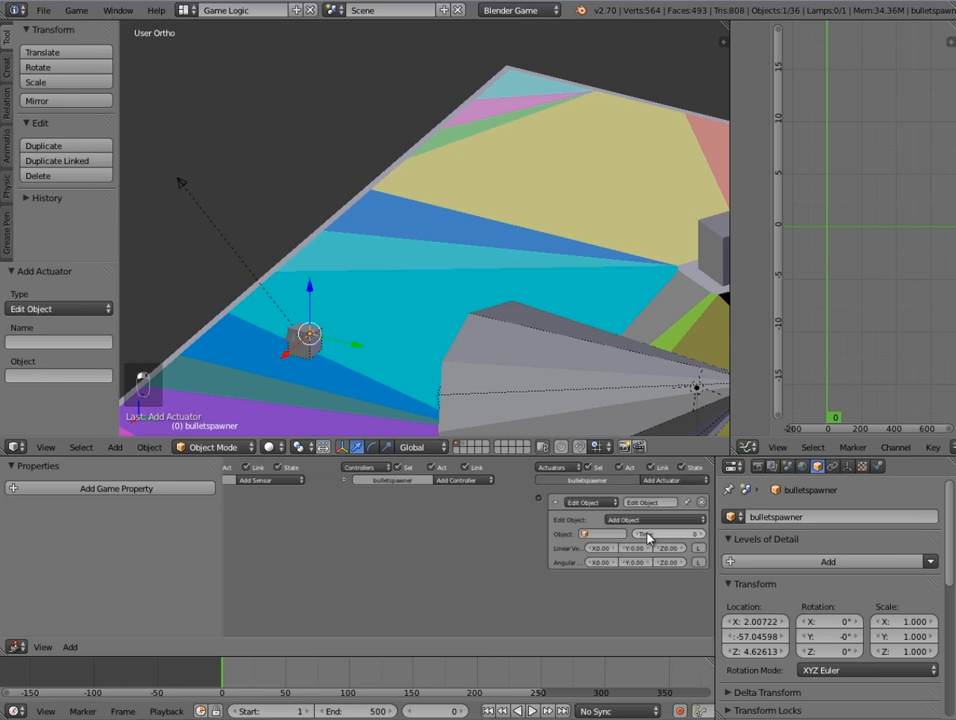
click(628, 519)
click(603, 533)
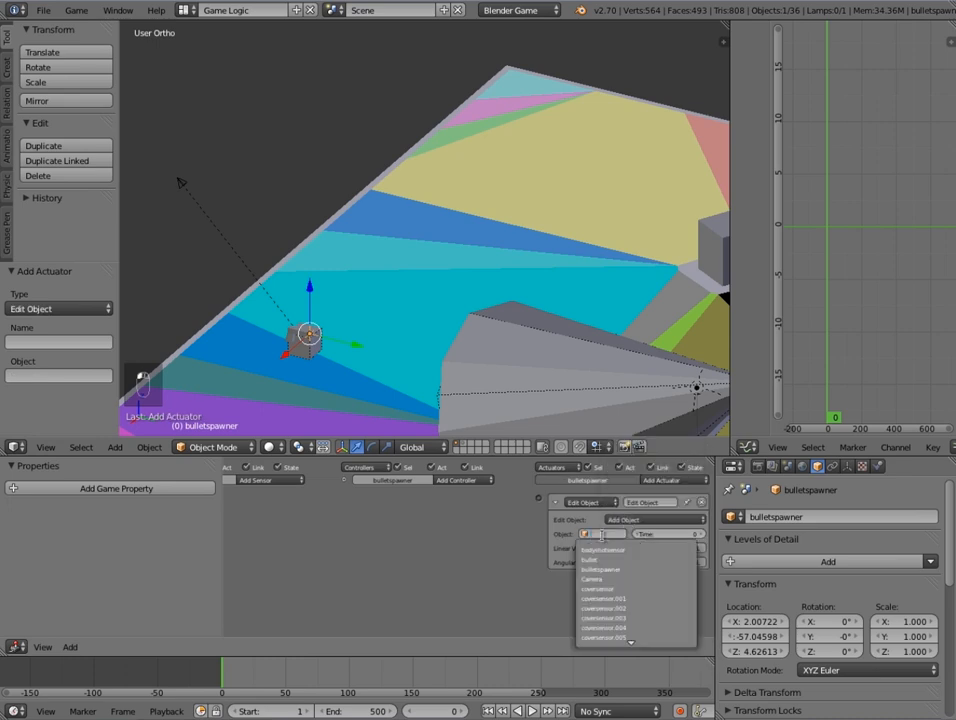
click(607, 560)
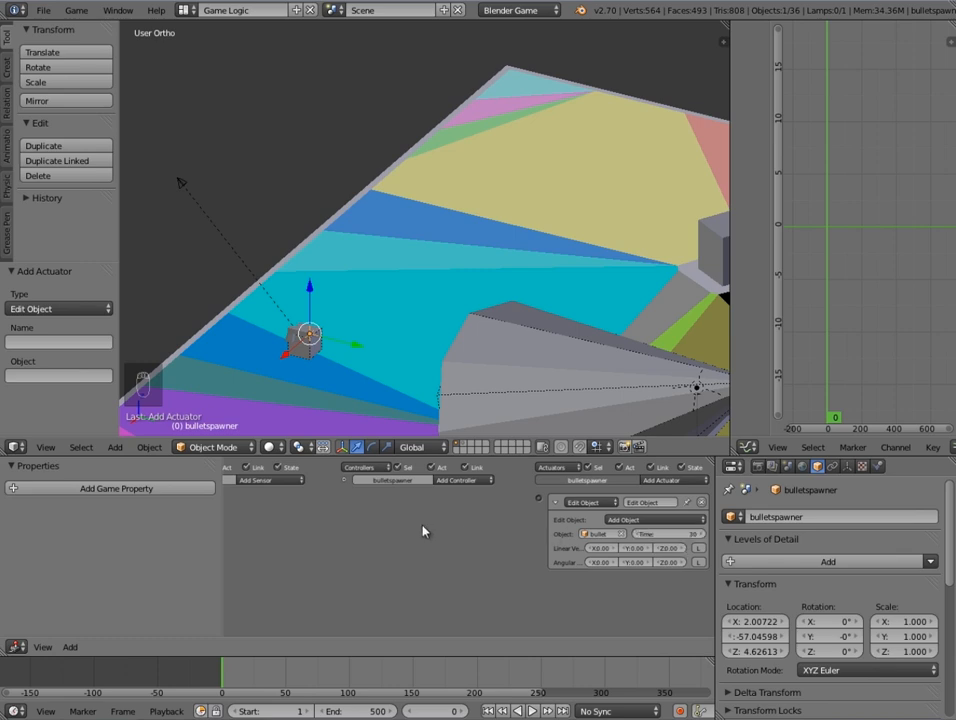
- Select playergun together with bulletspawner, link the gun's And controller to the spawner's Edit Object actuator, and collapse that actuator
middle_drag(226, 514, 320, 515)
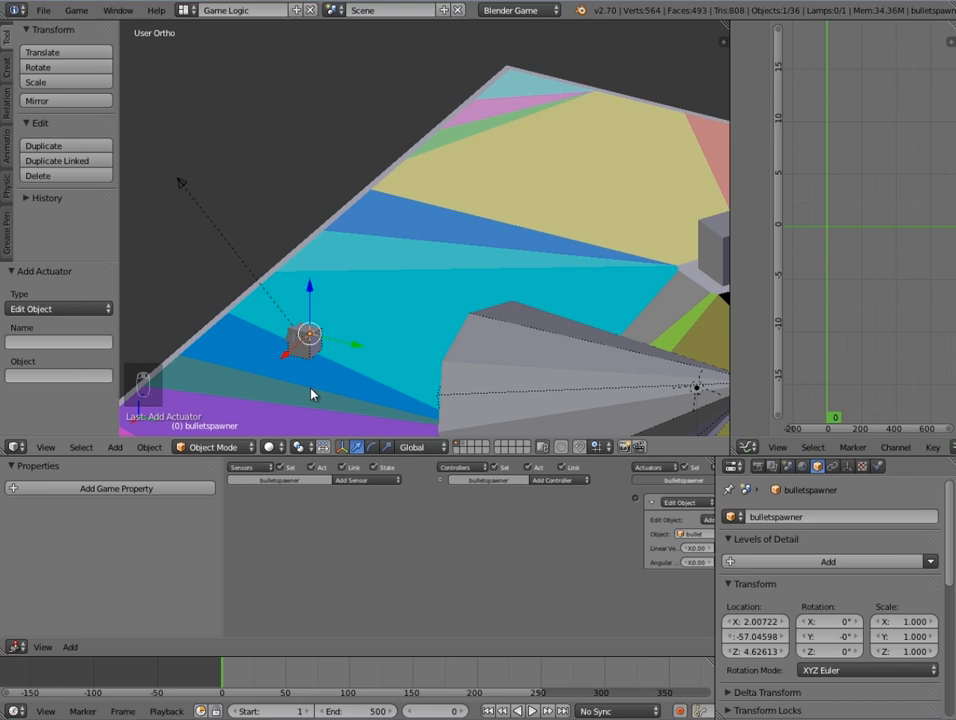
scroll(300, 466, up, 1)
scroll(629, 555, down, 2)
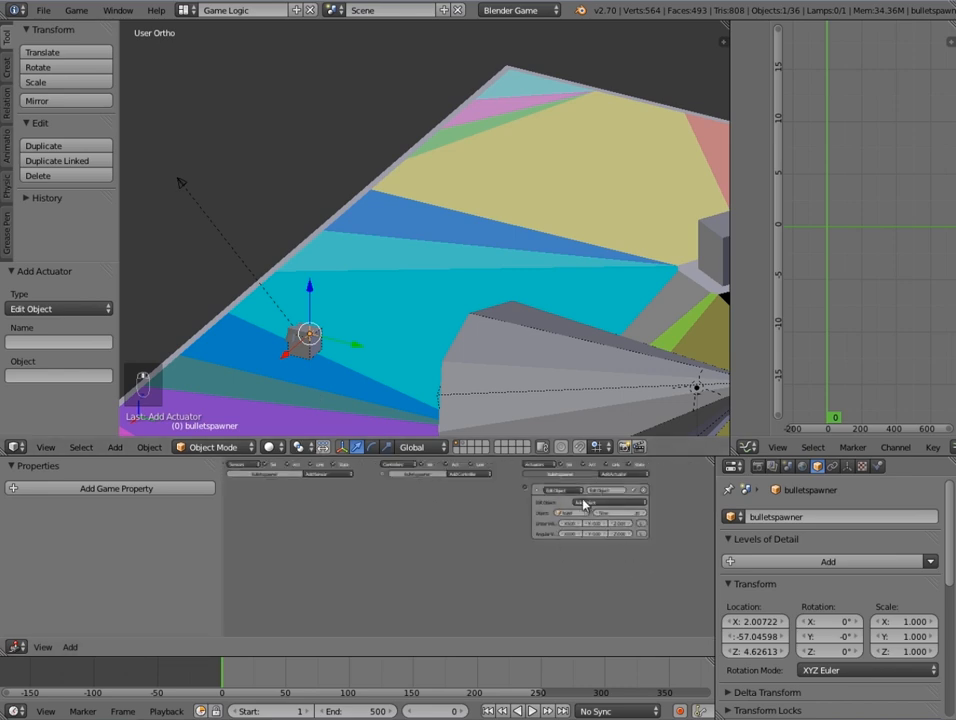
scroll(265, 352, up, 5)
middle_drag(362, 316, 388, 320)
scroll(388, 320, up, 3)
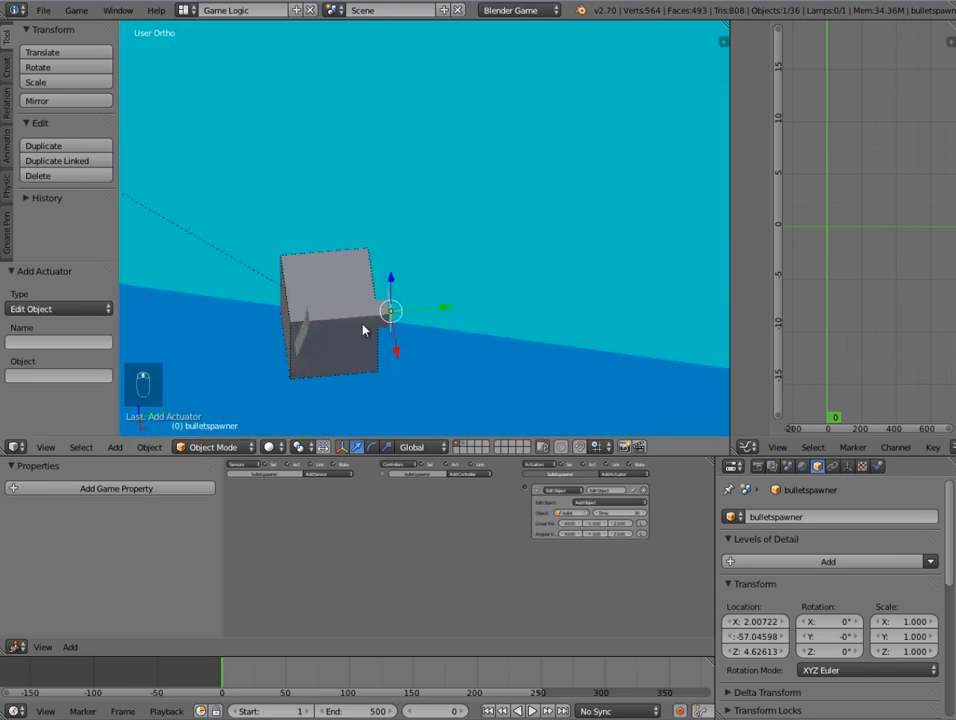
shift+right_click(343, 325)
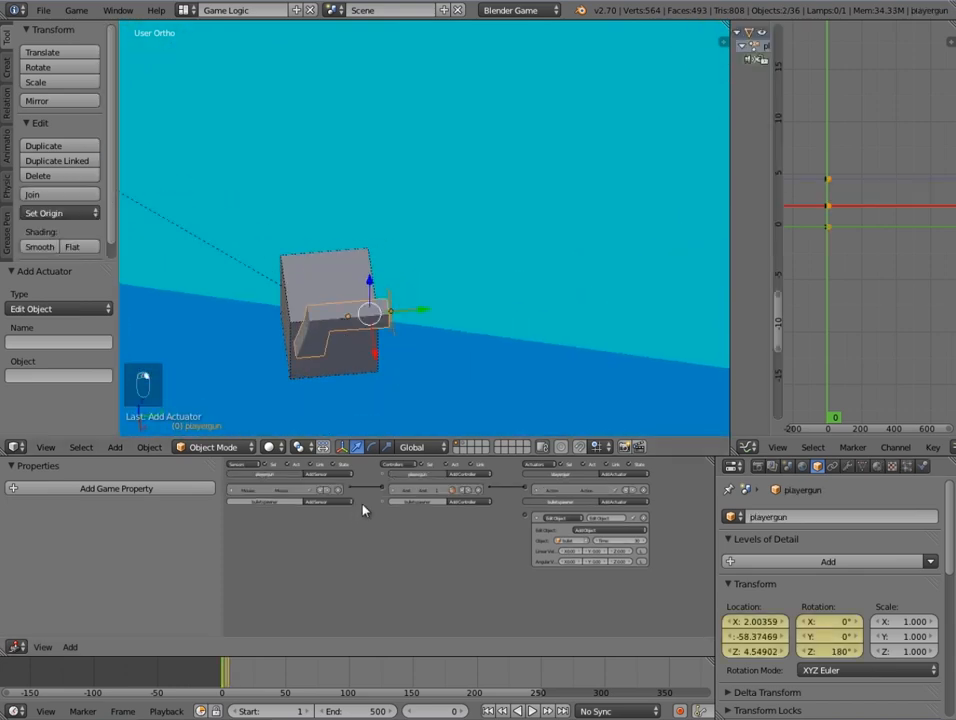
scroll(506, 514, up, 1)
drag(512, 492, 550, 519)
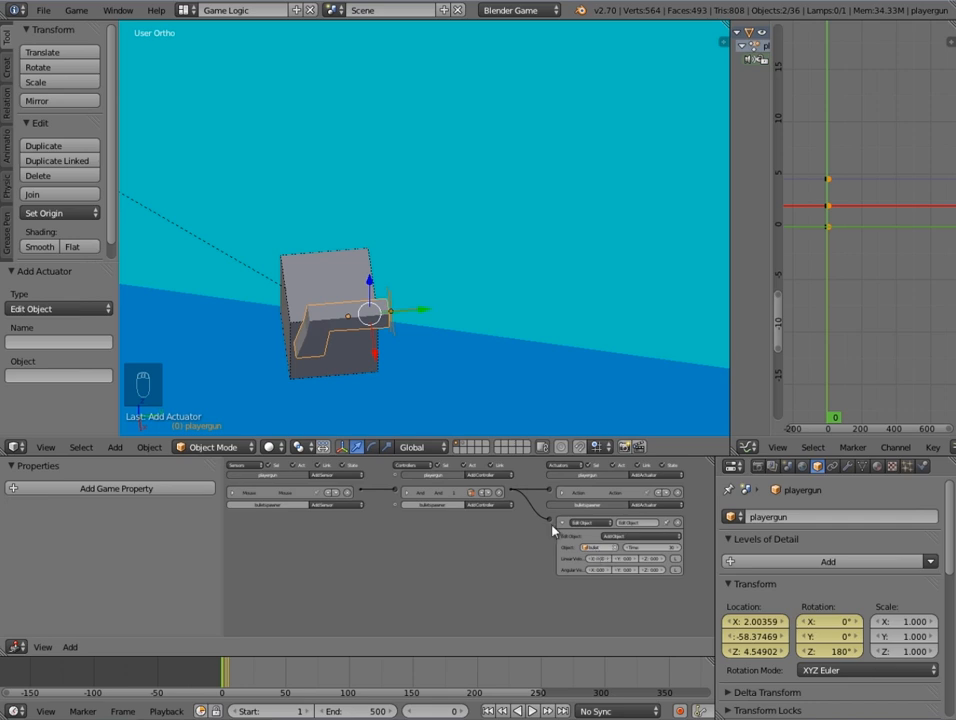
click(562, 494)
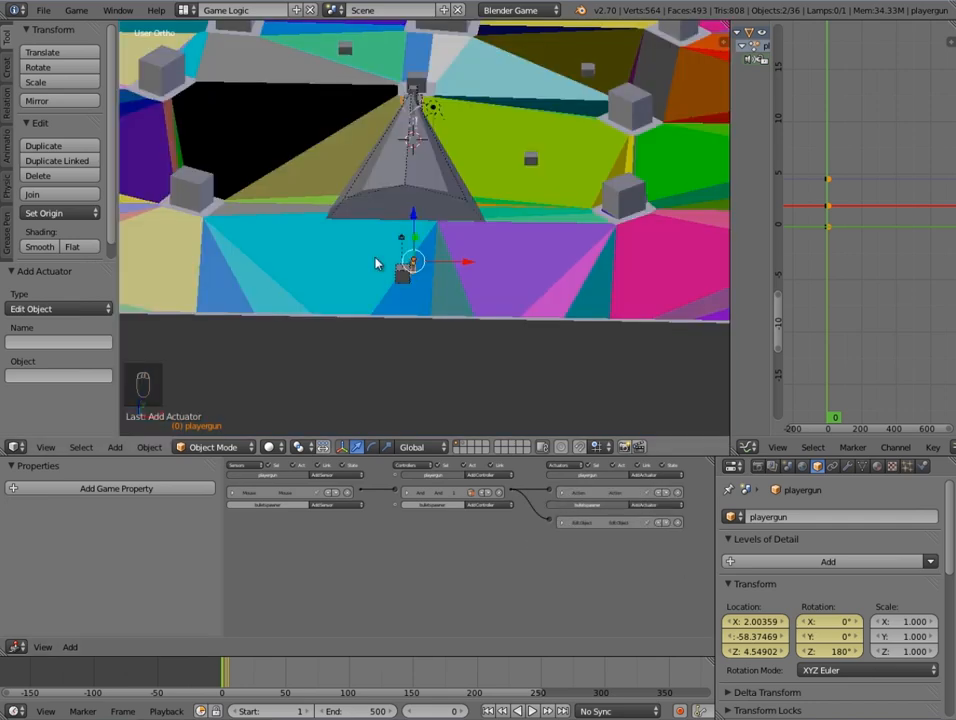
- Set the viewport shading to Texture and test-run the game from the camera view
key(KP_0)
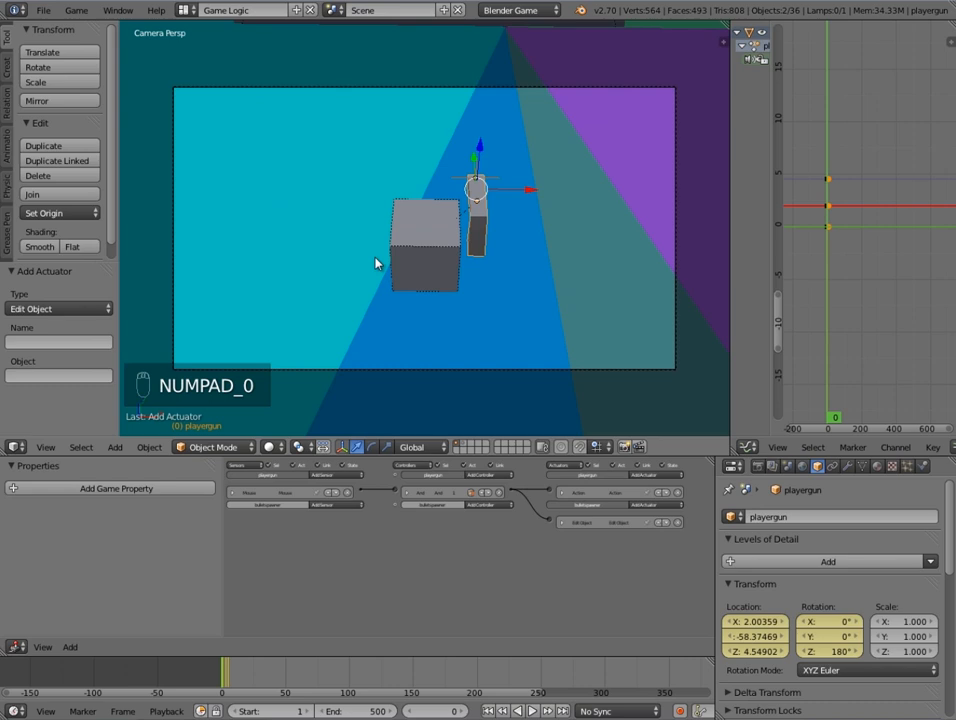
click(270, 447)
click(285, 380)
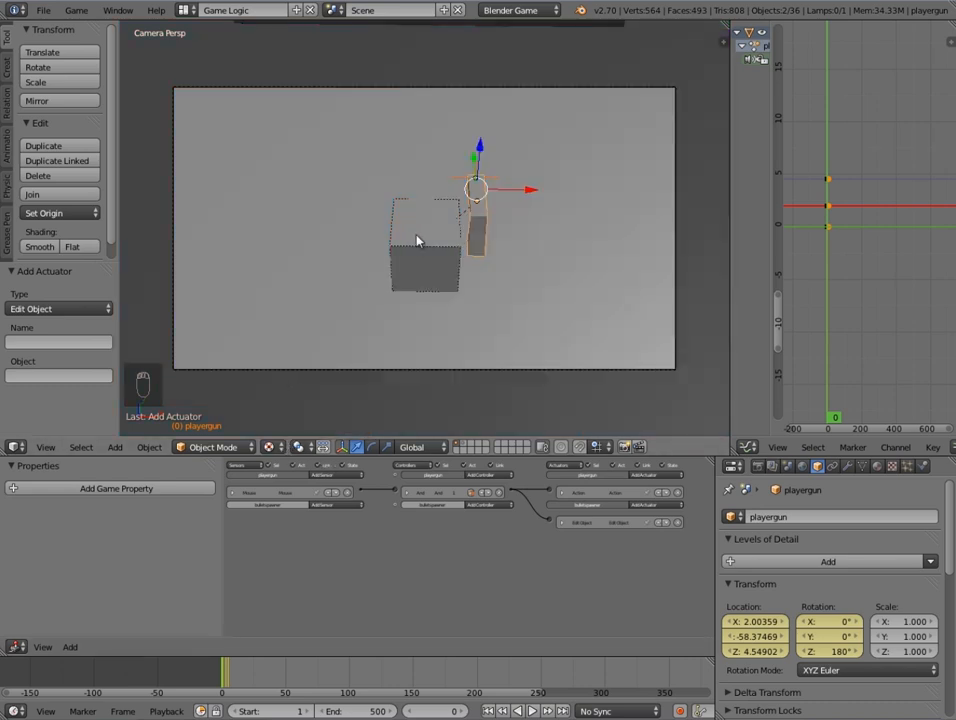
key(p)
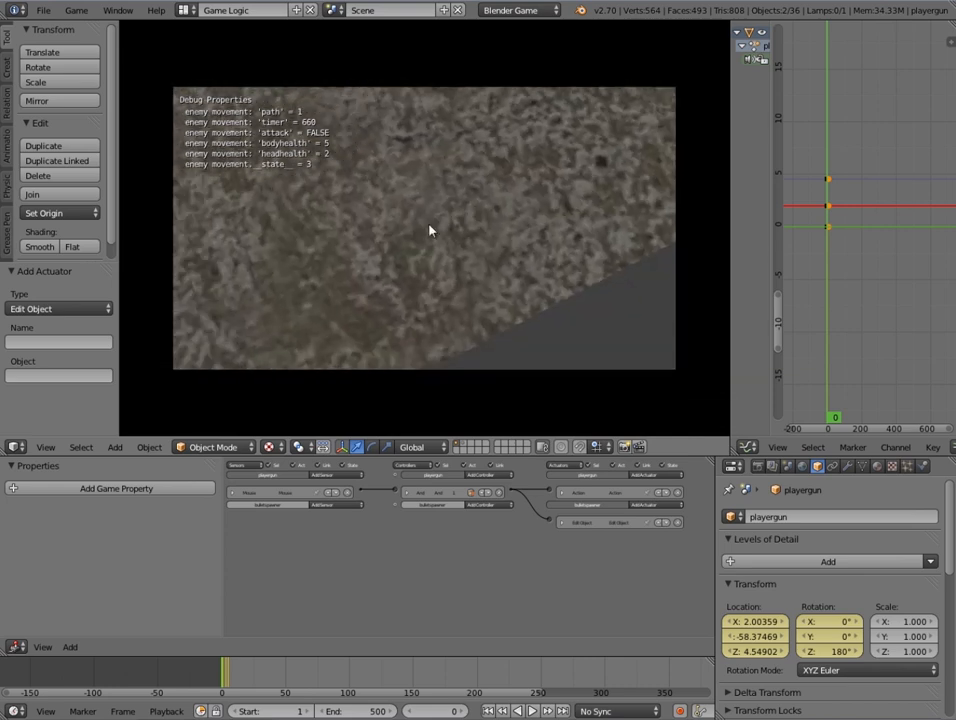
key(Escape)
- Return to the bullet's layer, scale the bullet down to about 0.205, and apply its scale
middle_drag(418, 243, 345, 318)
click(465, 448)
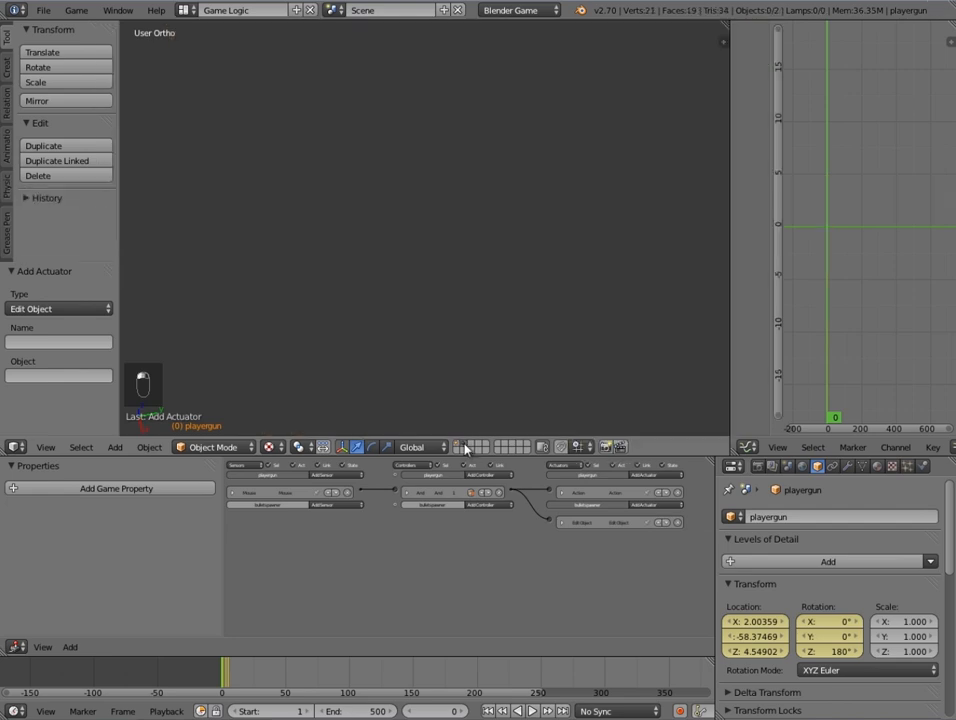
scroll(455, 334, down, 8)
scroll(489, 338, up, 4)
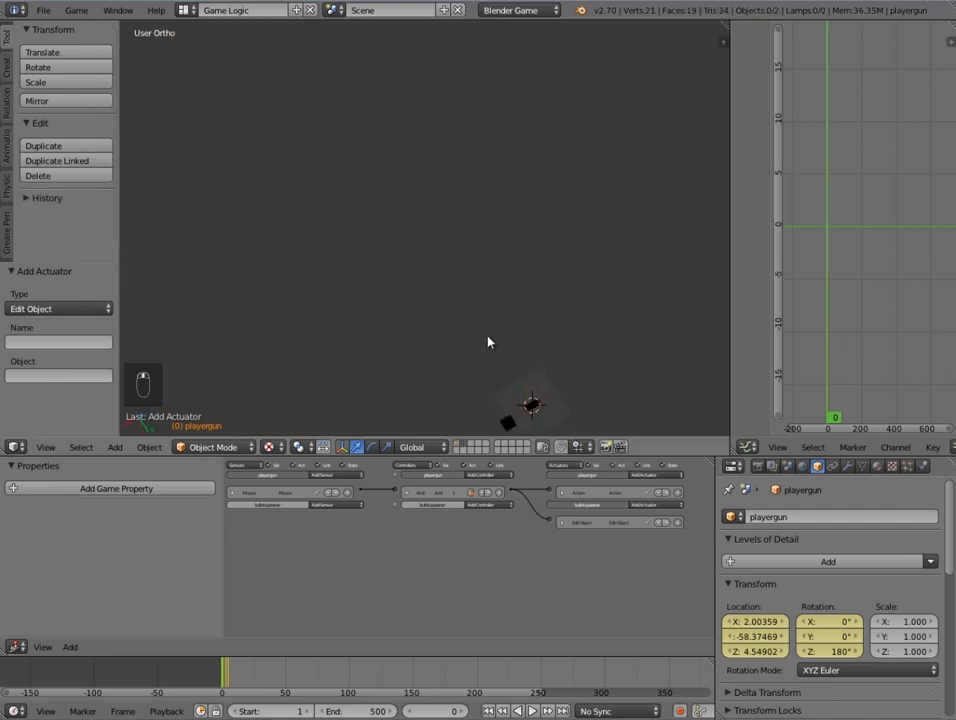
shift+middle_drag(489, 338, 398, 165)
scroll(420, 180, up, 9)
right_click(476, 200)
key(s)
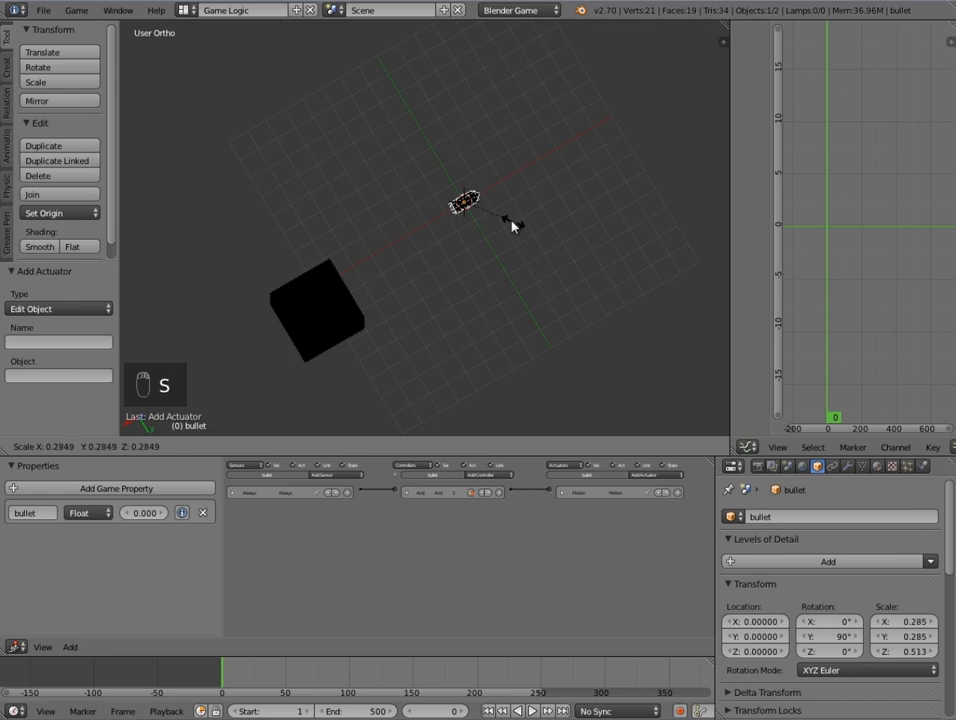
click(501, 220)
key(ctrl+a)
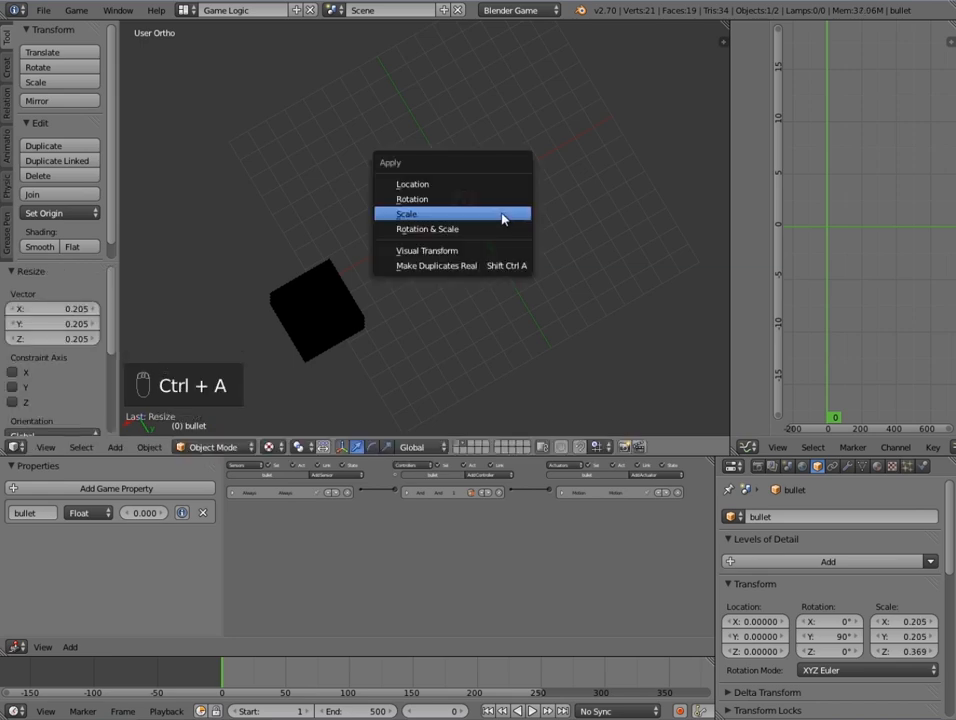
click(501, 216)
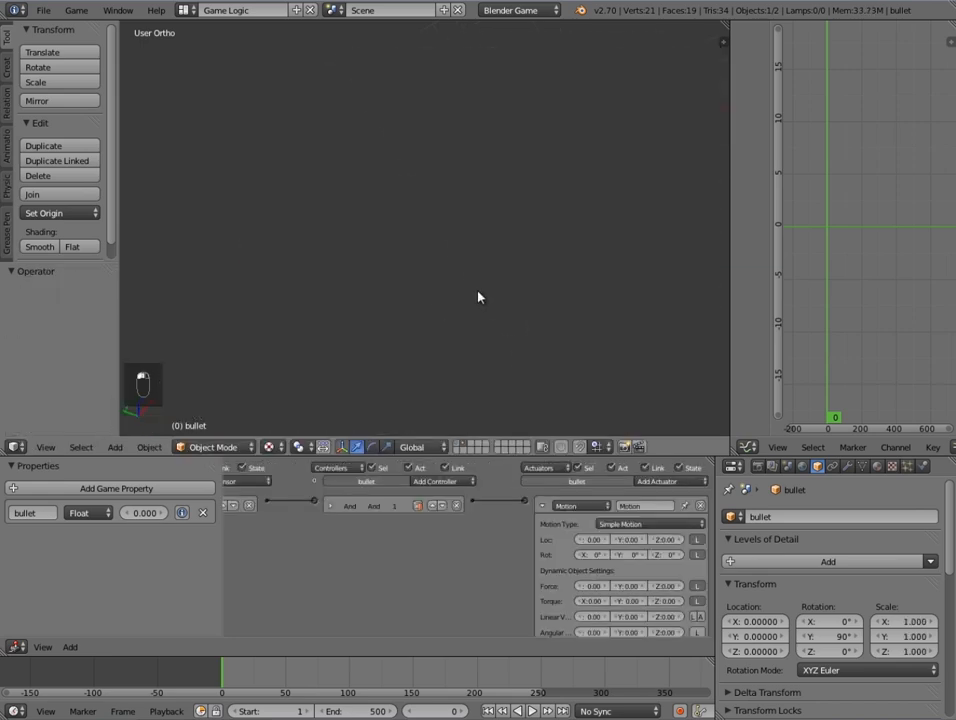
- Set the bullet's Motion actuator location to Y 0.60 and switch the transform orientation to Local
scroll(478, 297, down, 4)
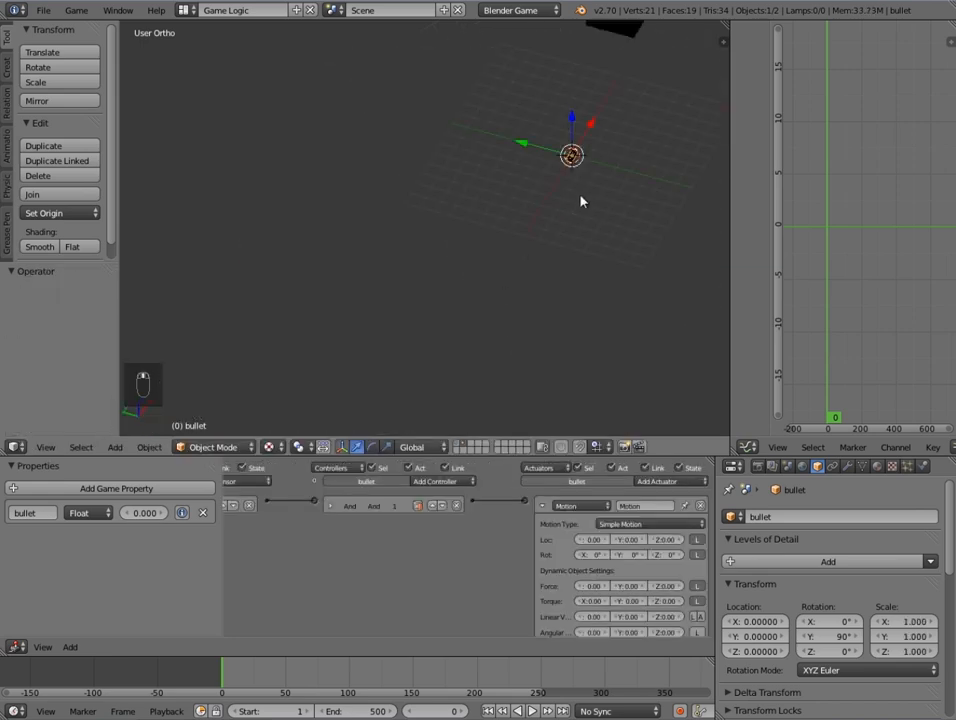
shift+middle_drag(581, 201, 460, 300)
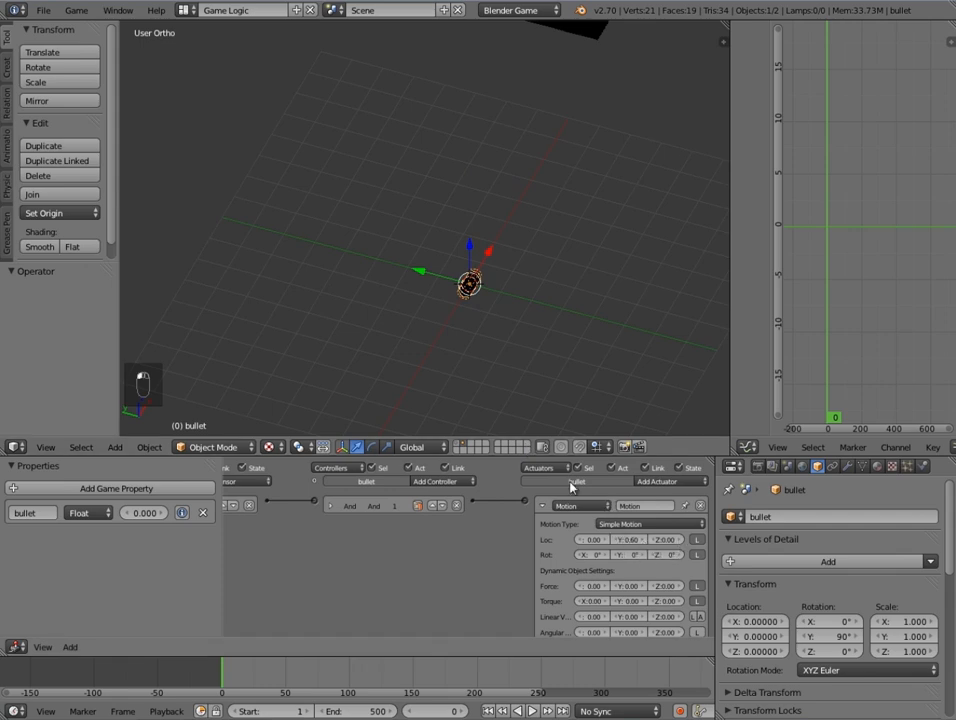
click(424, 447)
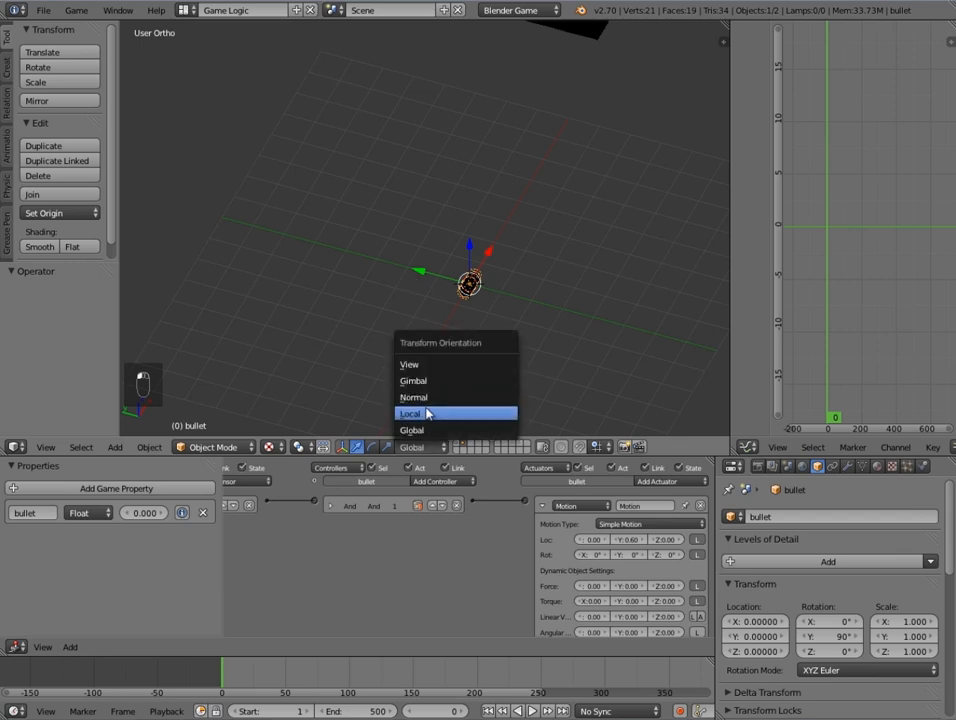
click(426, 414)
middle_drag(527, 302, 340, 316)
- Rotate the bullet's entire mesh -90° about the global Z axis in Edit Mode, then return to Object Mode
key(Tab)
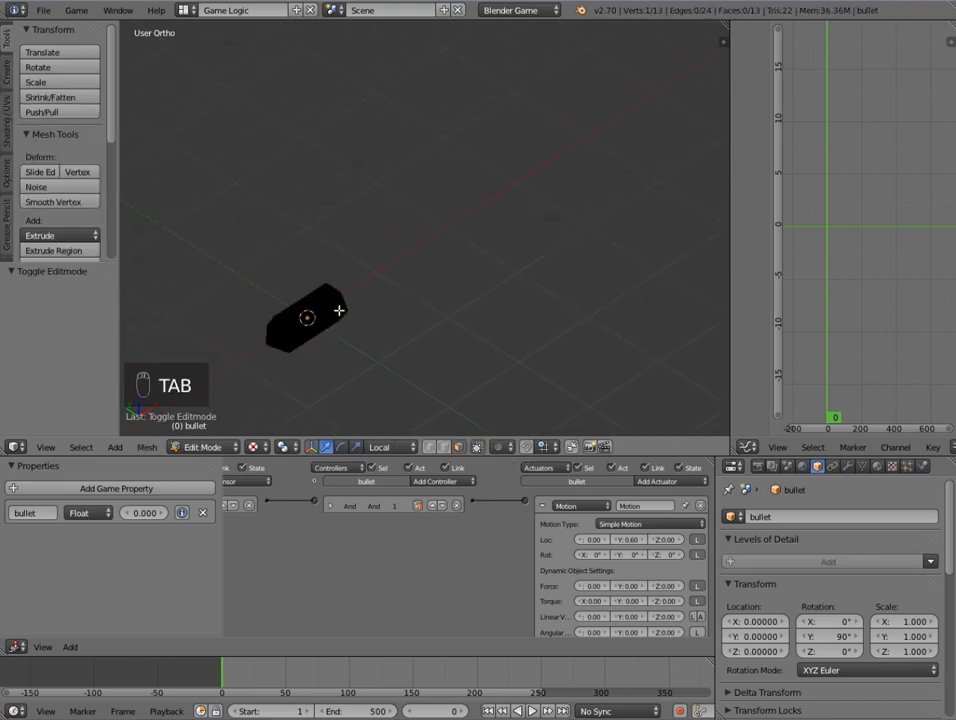
key(a)
key(a)
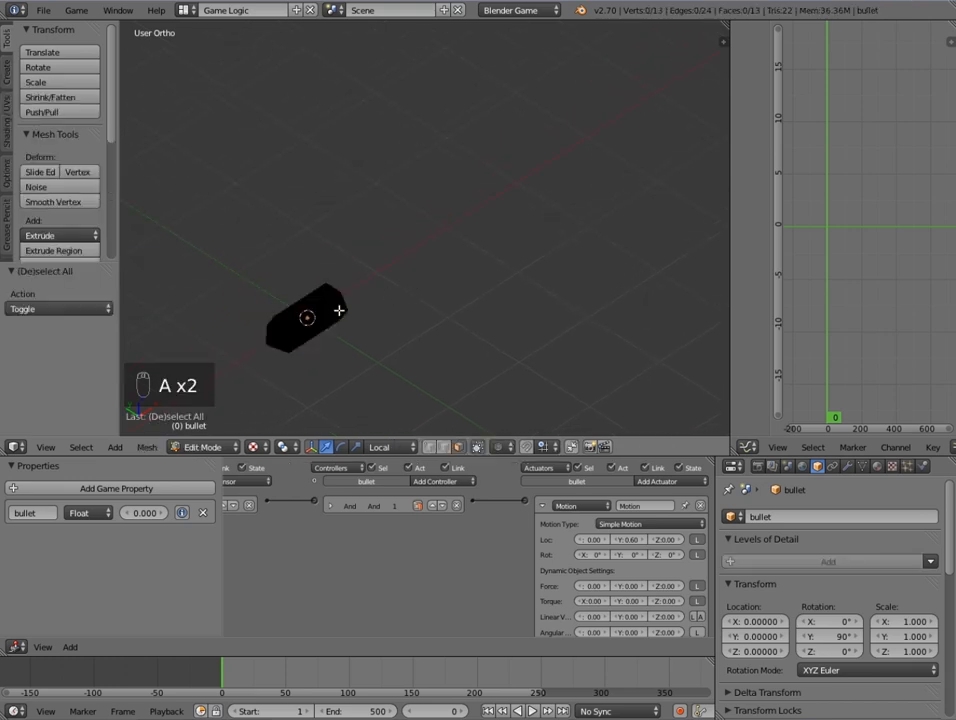
key(a)
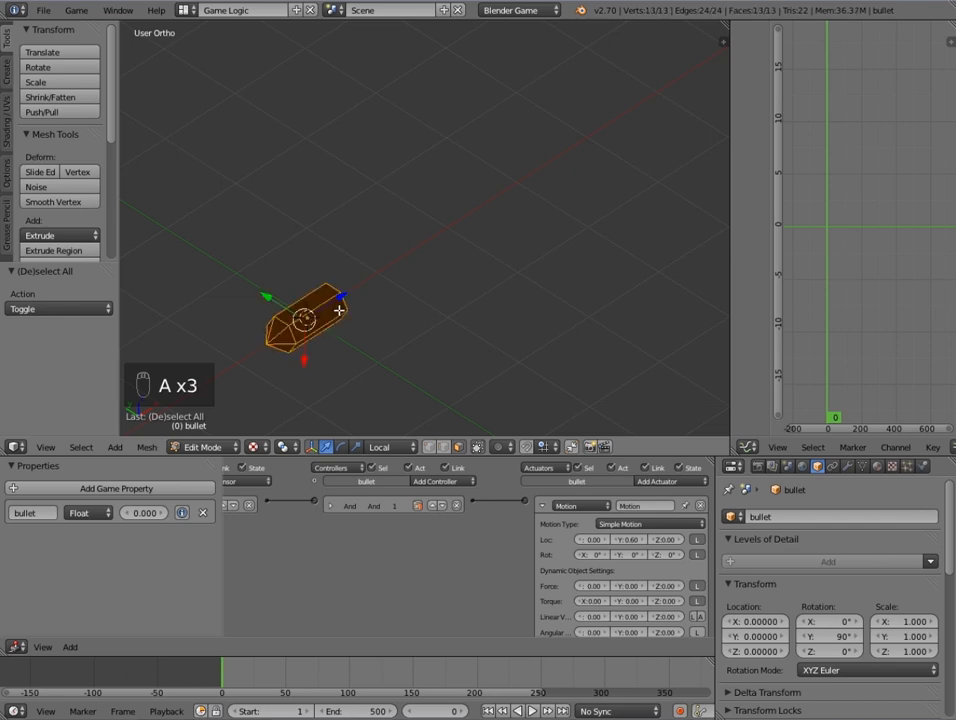
text(rz)
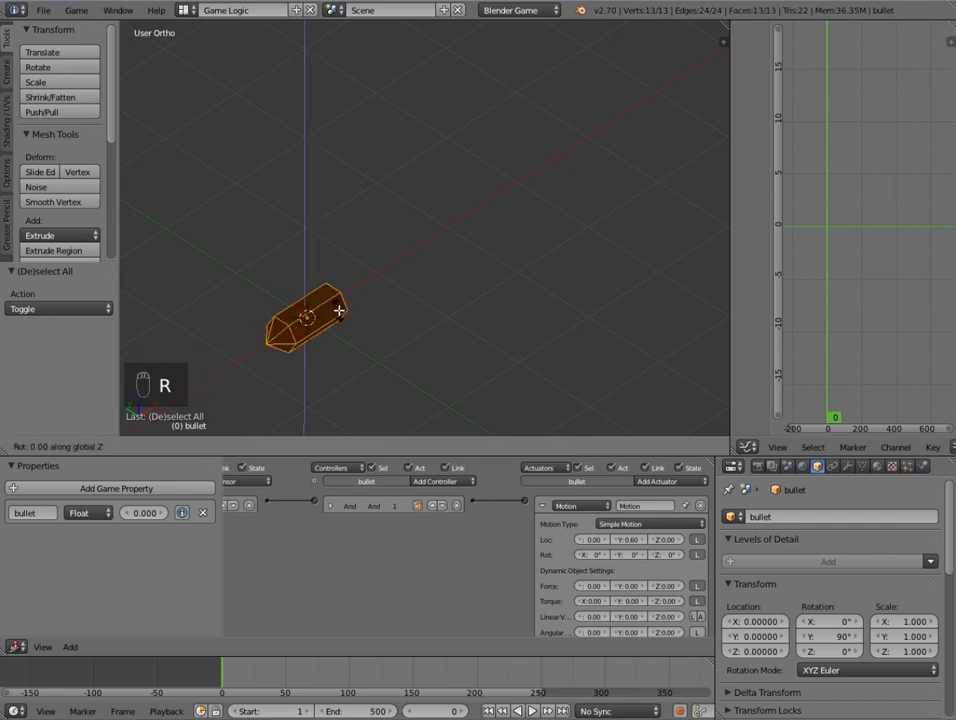
text(-90)
click(322, 301)
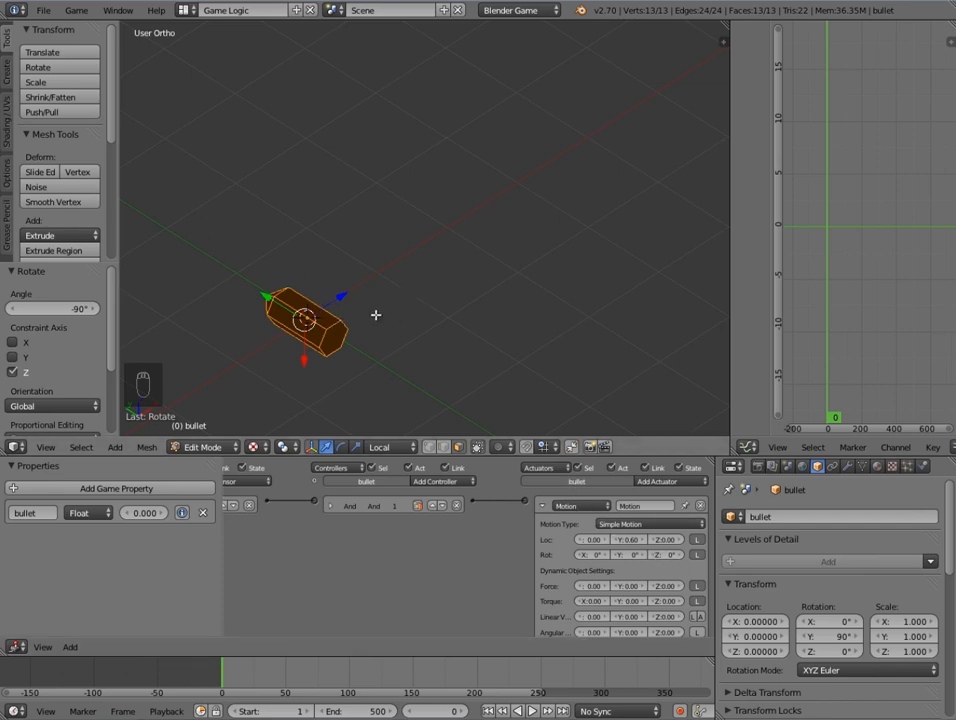
scroll(376, 315, down, 2)
key(Tab)
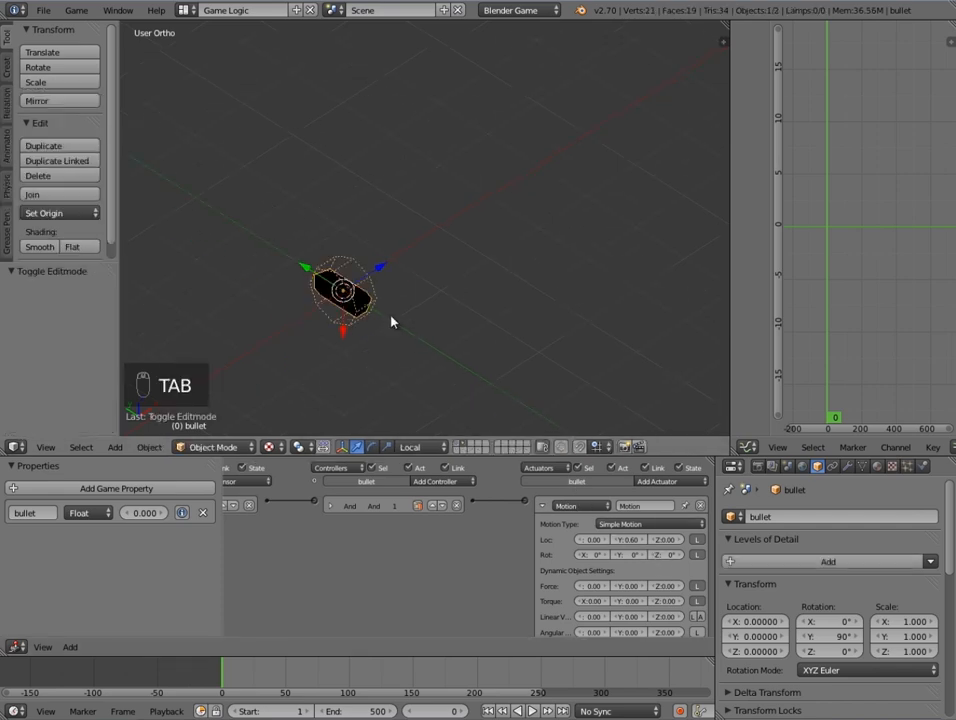
- Apply the bullet's rotation and scale
middle_drag(285, 350, 268, 352)
scroll(310, 353, down, 1)
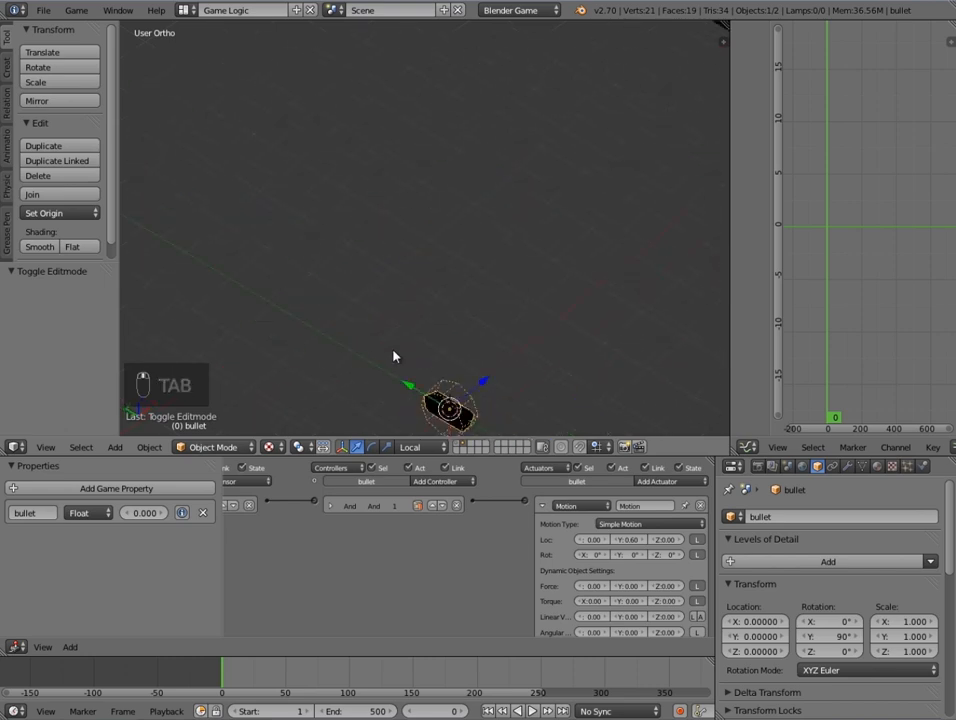
shift+middle_drag(411, 352, 375, 297)
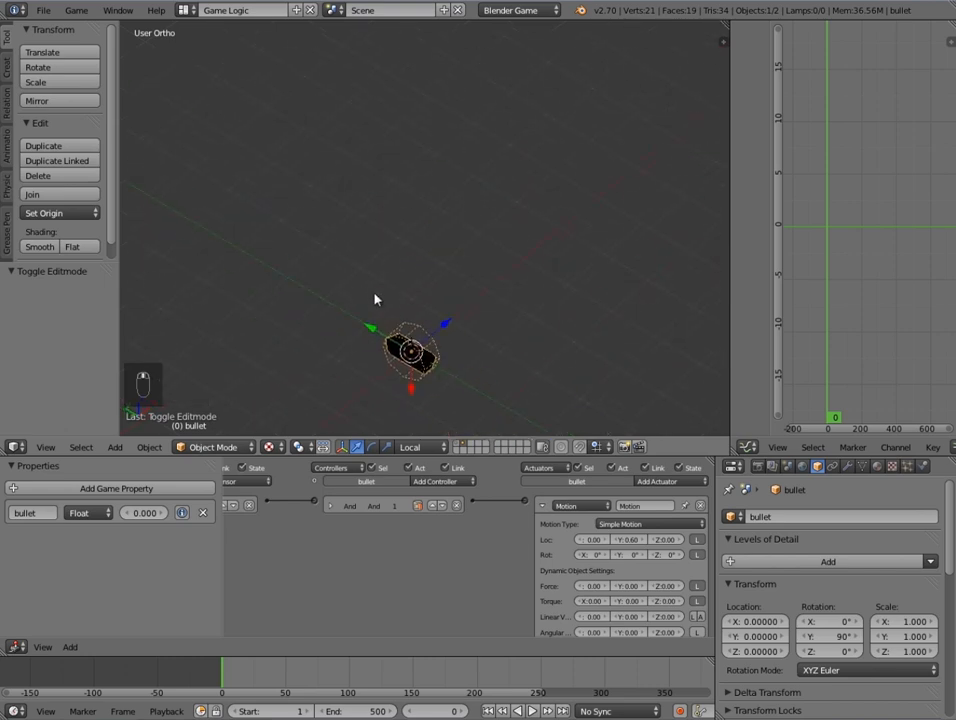
key(ctrl+a)
click(442, 335)
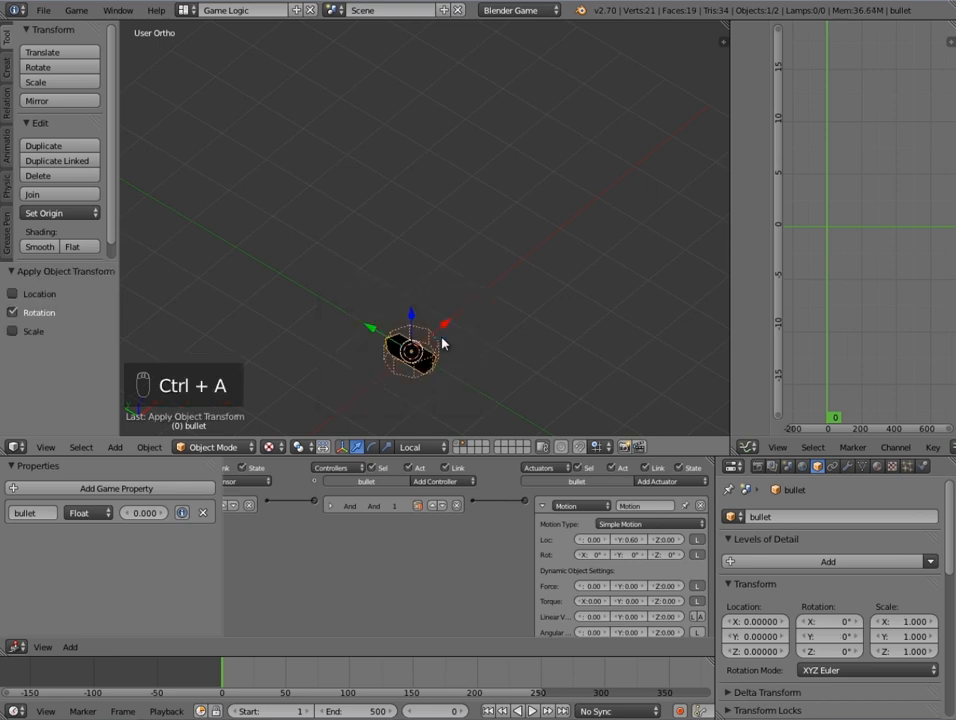
key(ctrl+a)
click(443, 358)
middle_drag(418, 368, 533, 198)
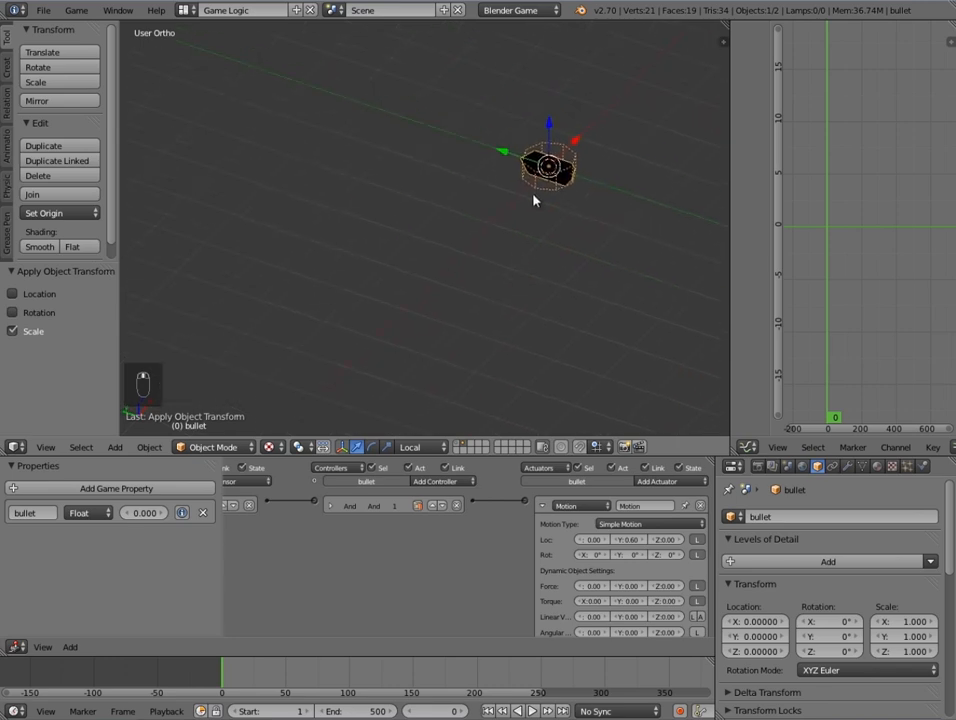
- Set the bullet's physics collision bounds to Box and briefly test-run the game from the player camera
click(921, 467)
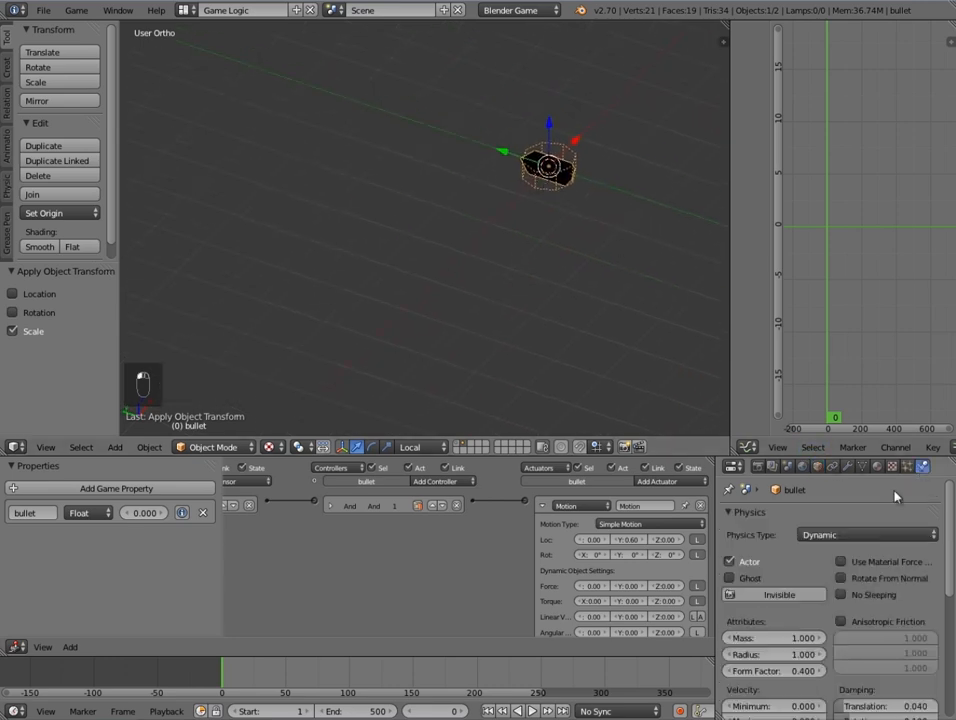
scroll(788, 622, down, 10)
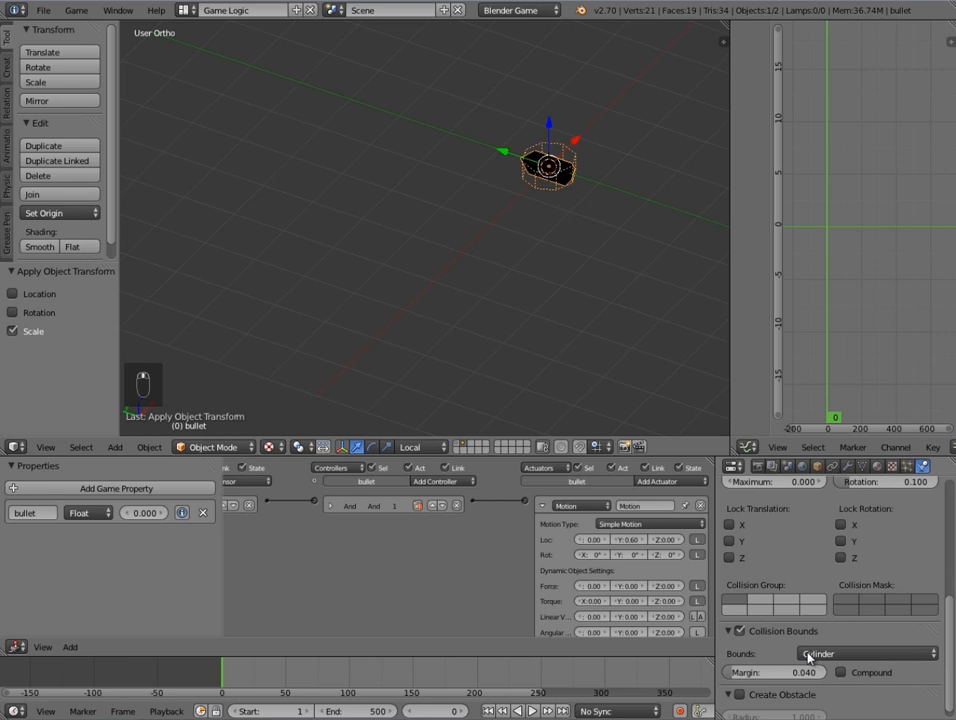
click(822, 654)
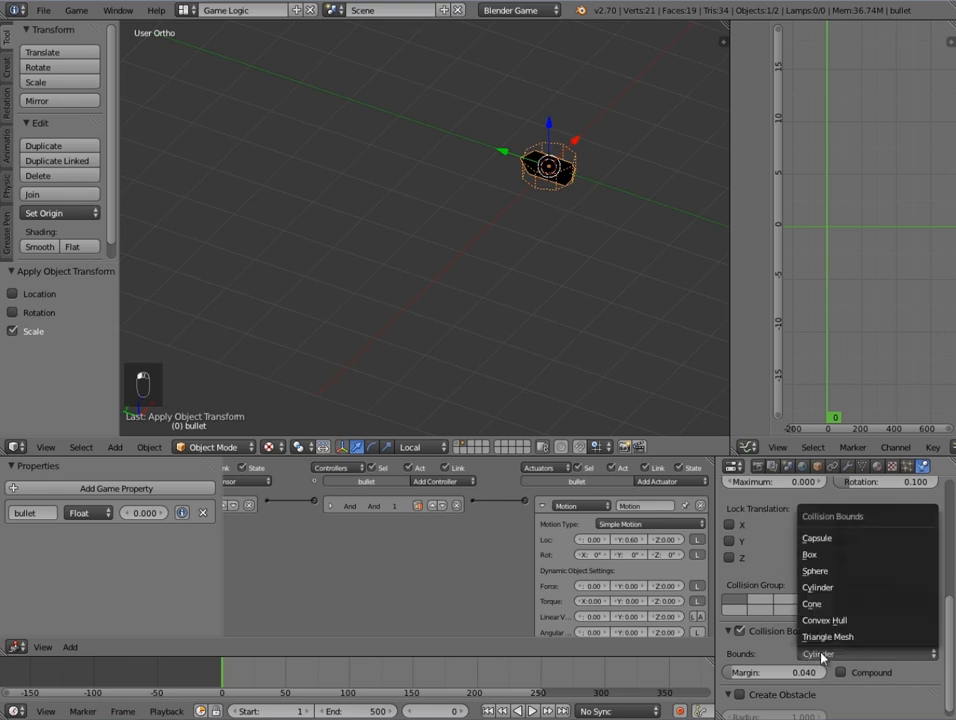
click(810, 555)
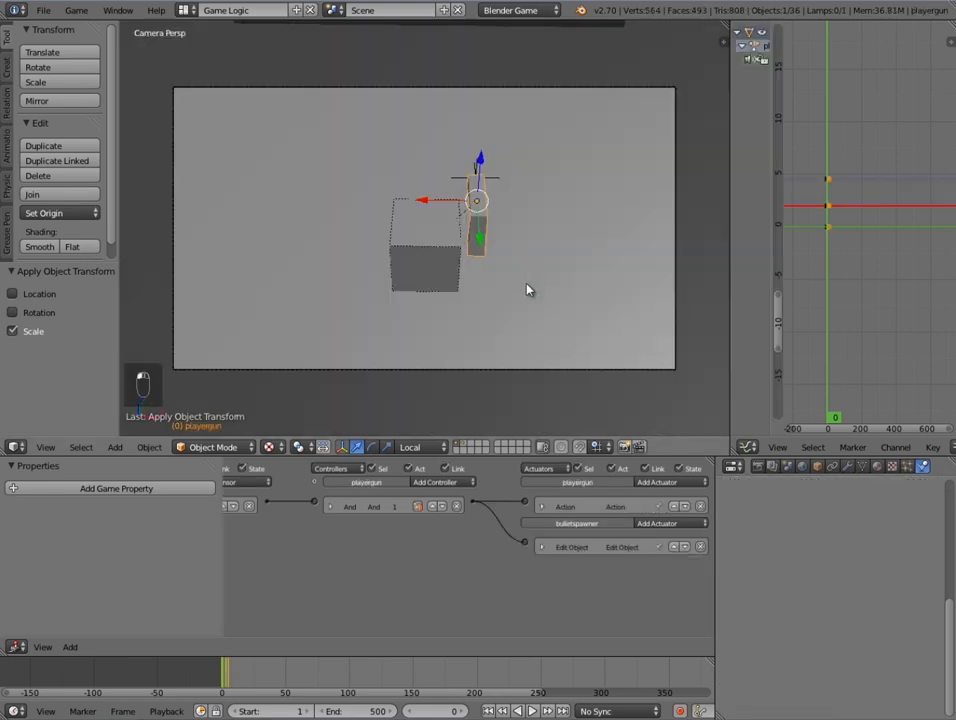
key(p)
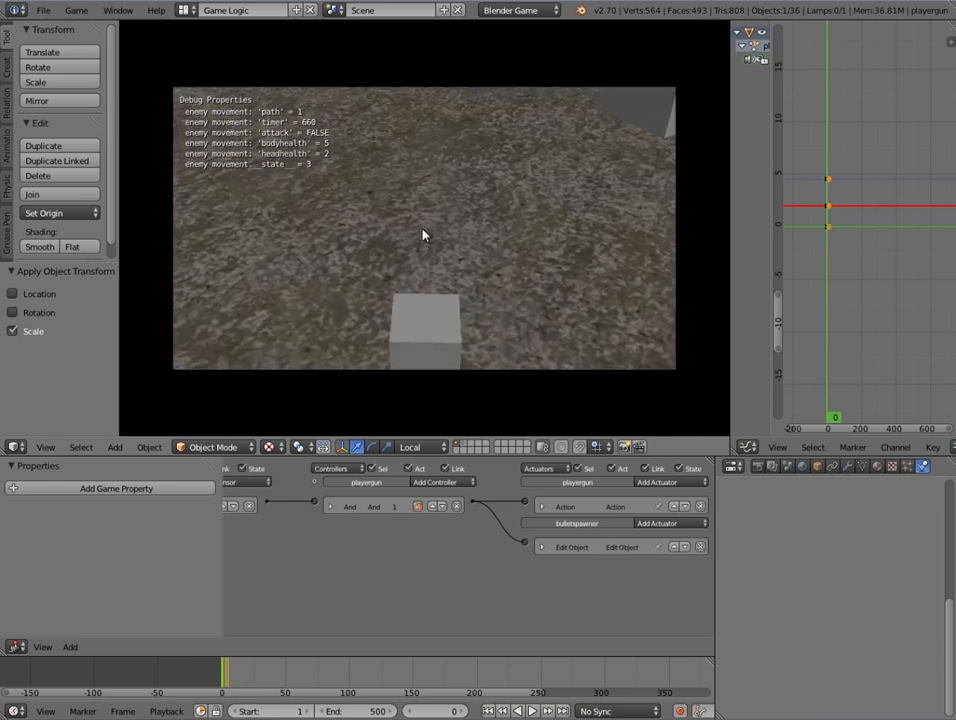
key(Escape)
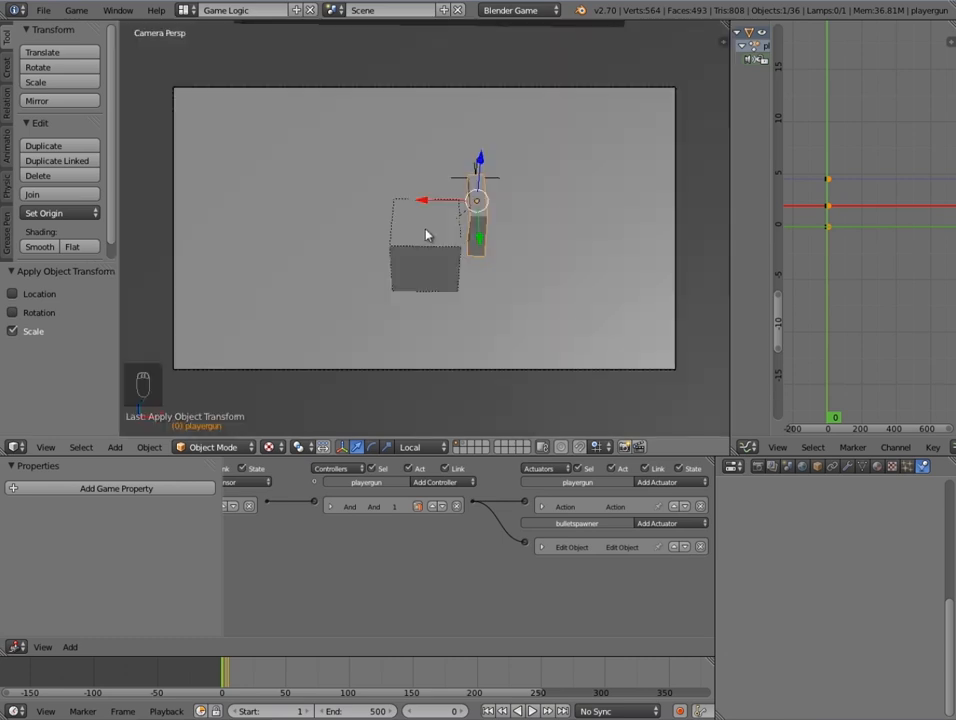
- Change the action played by the playergun's Action actuator to playergunAction
click(544, 507)
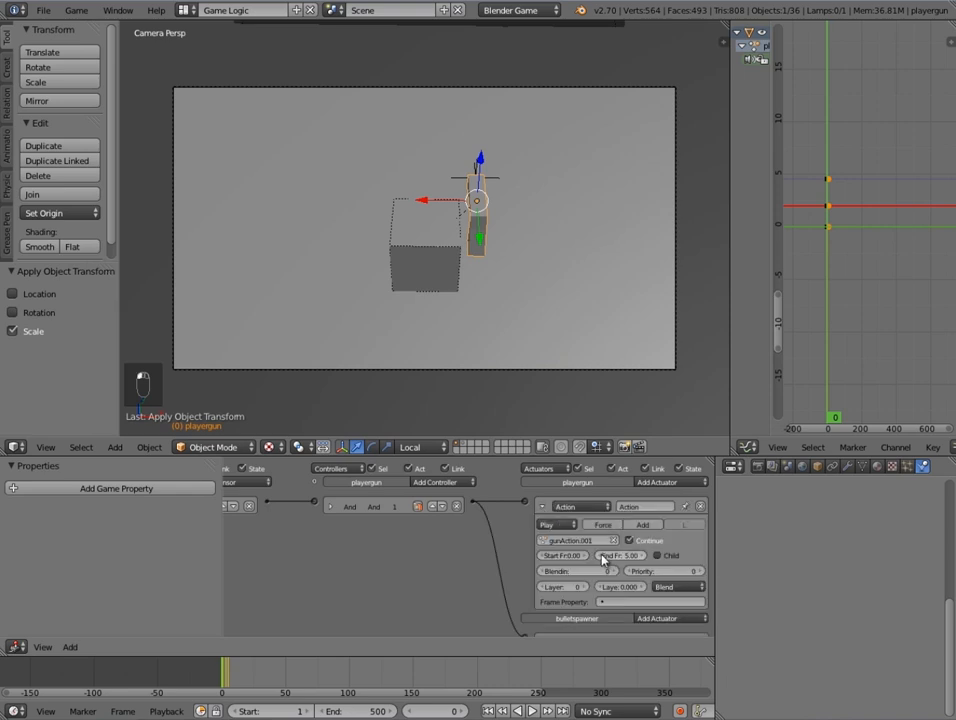
click(575, 542)
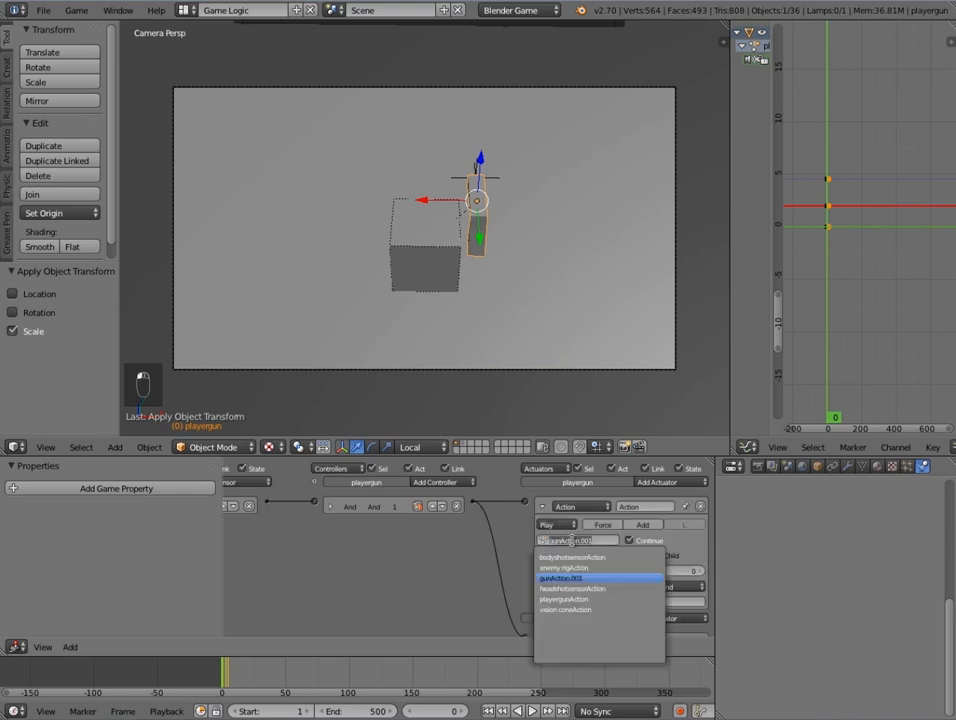
click(596, 599)
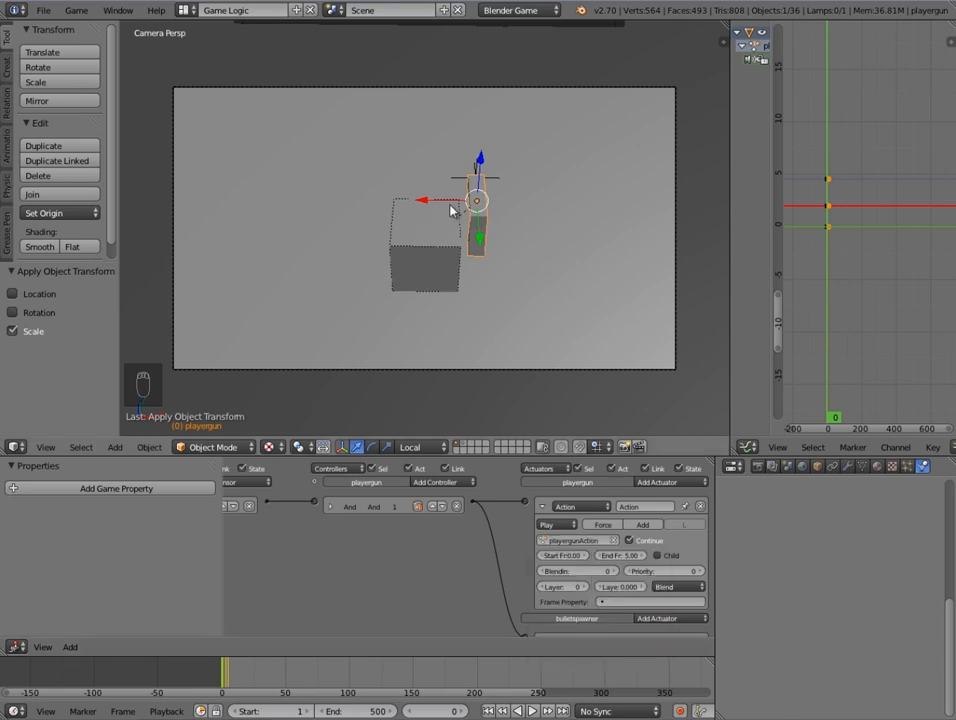
- Run the game and fire the gun repeatedly to check its position and the bullets' flight, then stop the game
key(p)
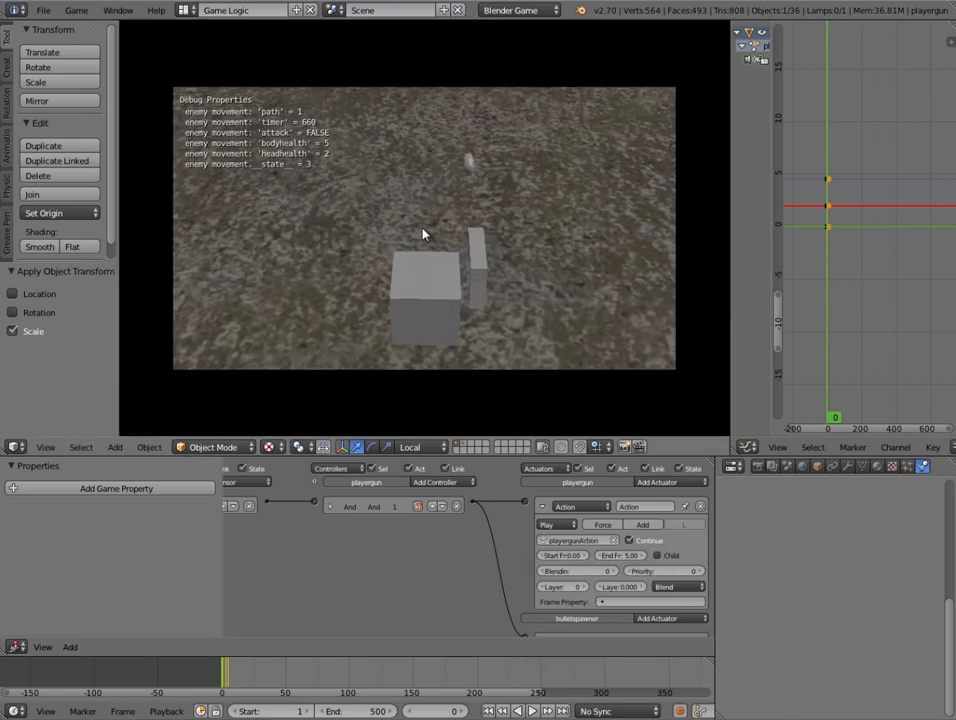
click(424, 230)
click(424, 230)
click(427, 230)
click(424, 229)
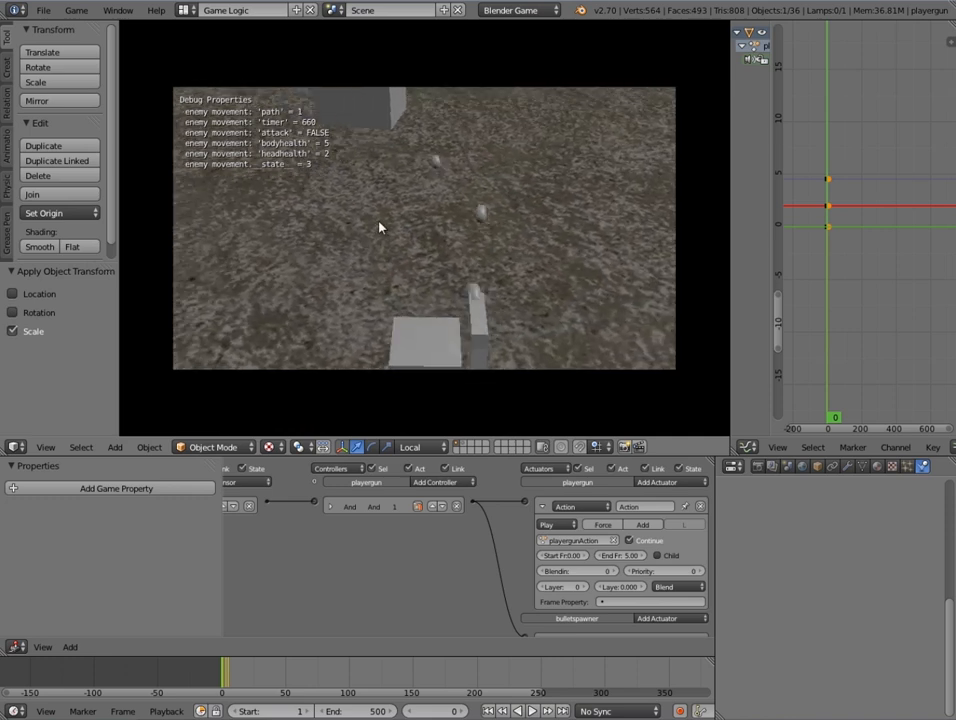
click(410, 231)
click(422, 233)
click(438, 230)
click(430, 234)
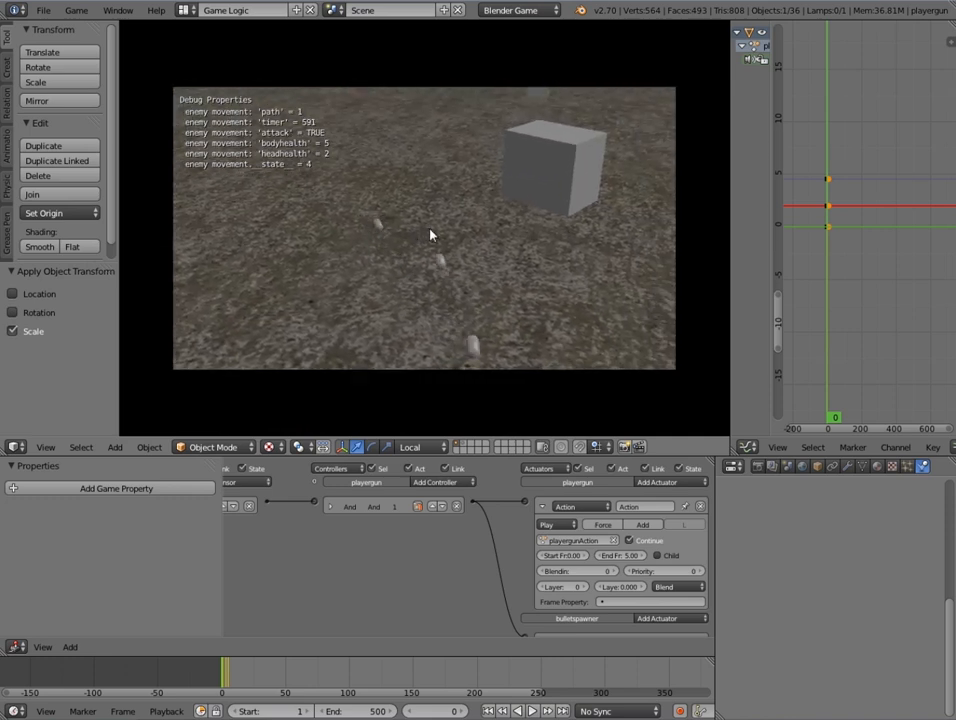
key(Escape)
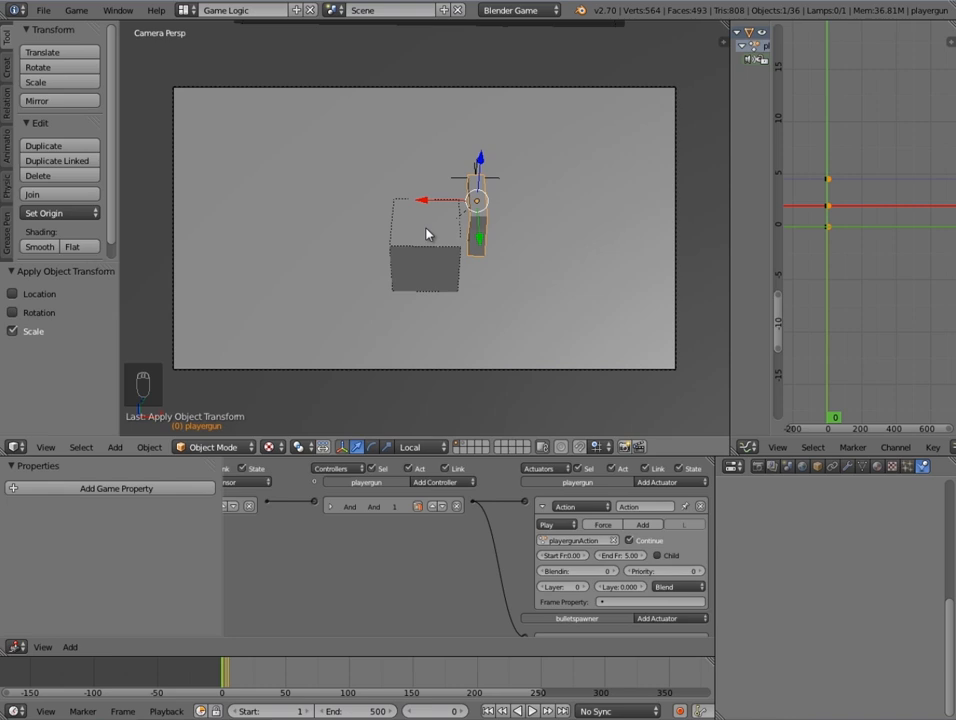
- Go to the bullet's layer, scale the bullet down to about 0.521, and apply its scale
key(2)
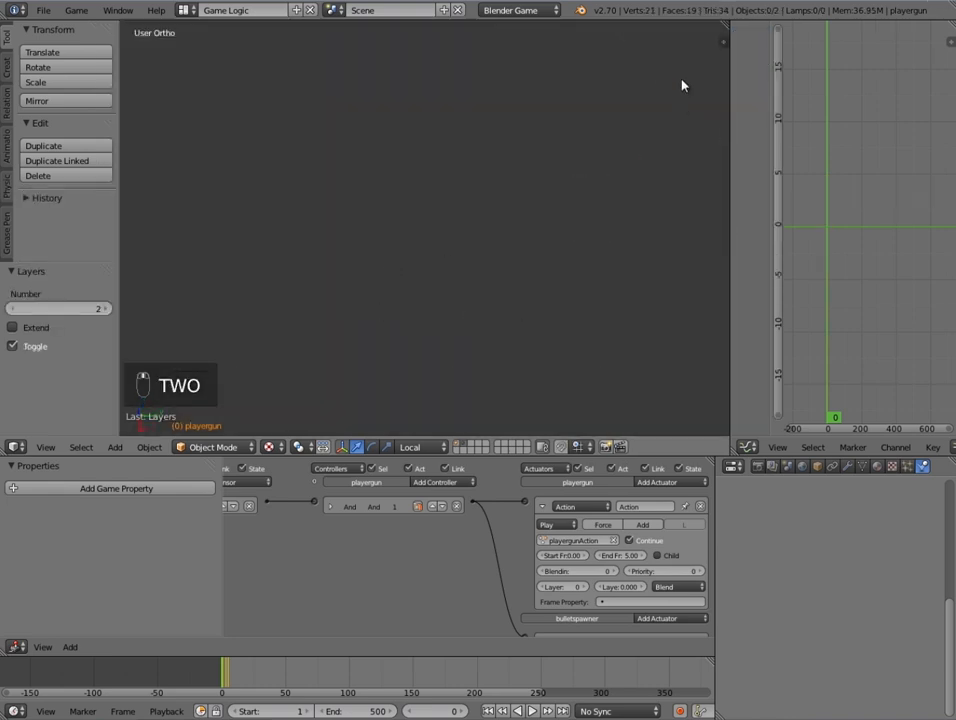
shift+middle_drag(684, 86, 294, 215)
scroll(300, 220, up, 1)
right_click(427, 312)
scroll(556, 379, up, 4)
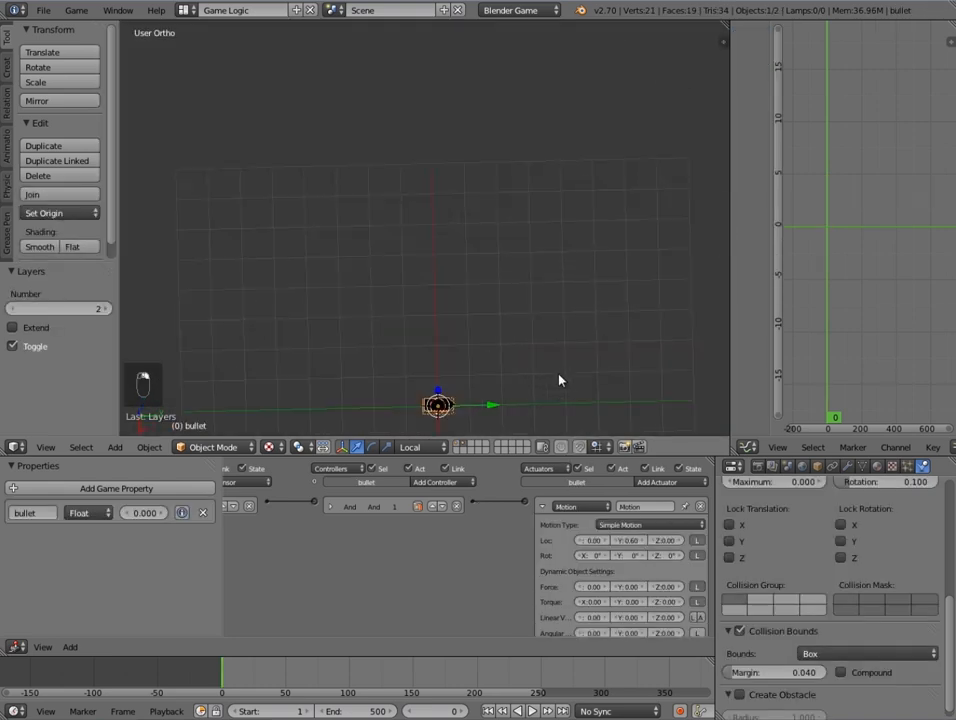
key(s)
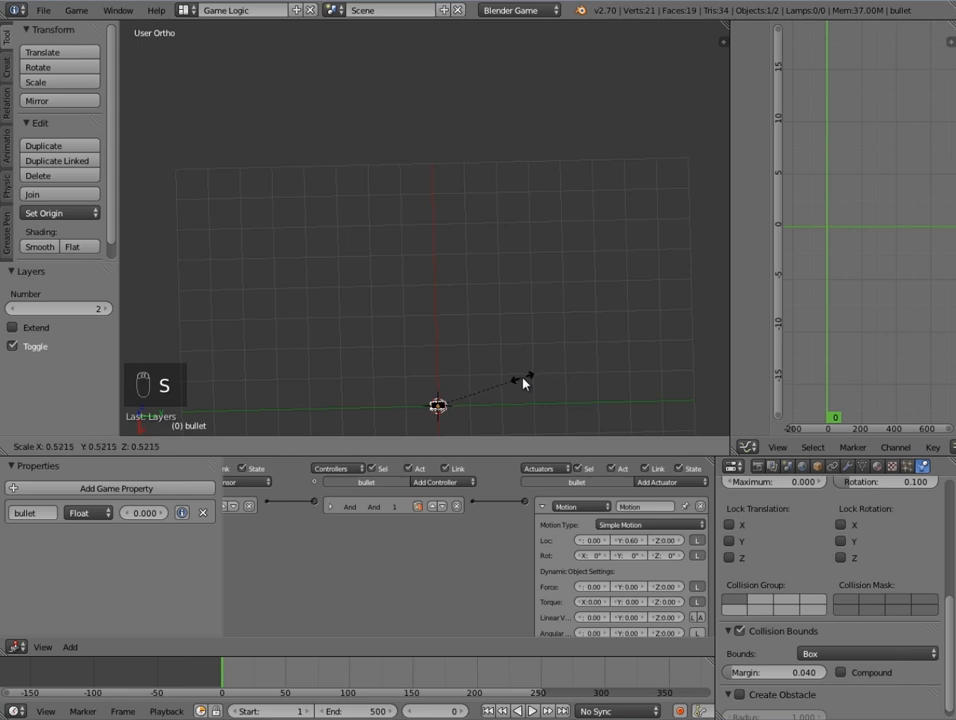
click(522, 383)
key(ctrl+a)
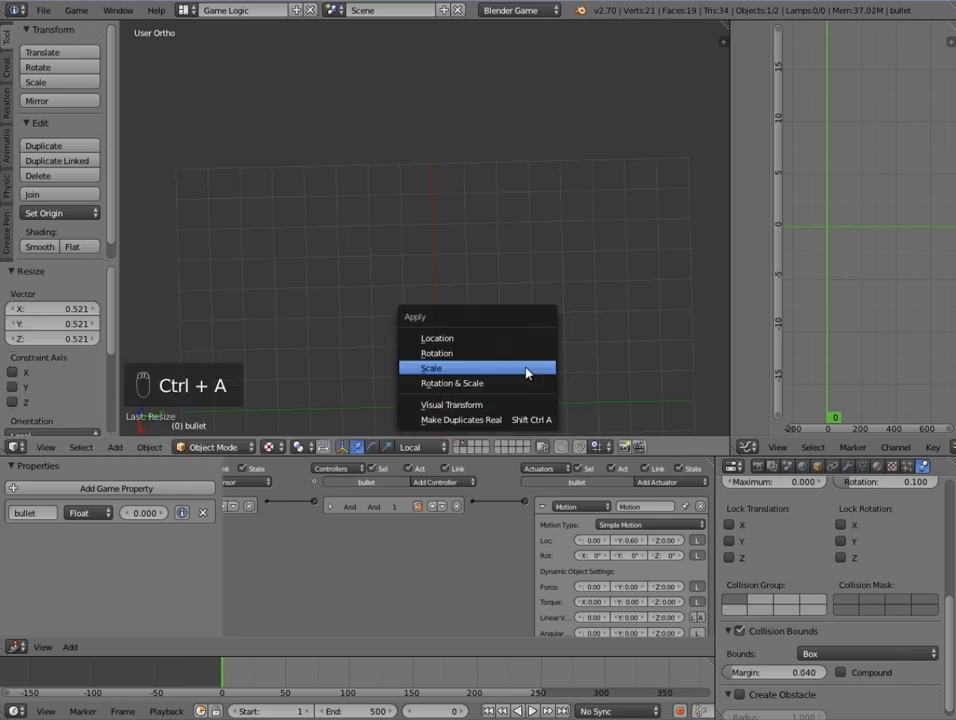
click(527, 373)
- Raise the bullet's Motion actuator location to Y 1.00
drag(642, 541, 643, 541)
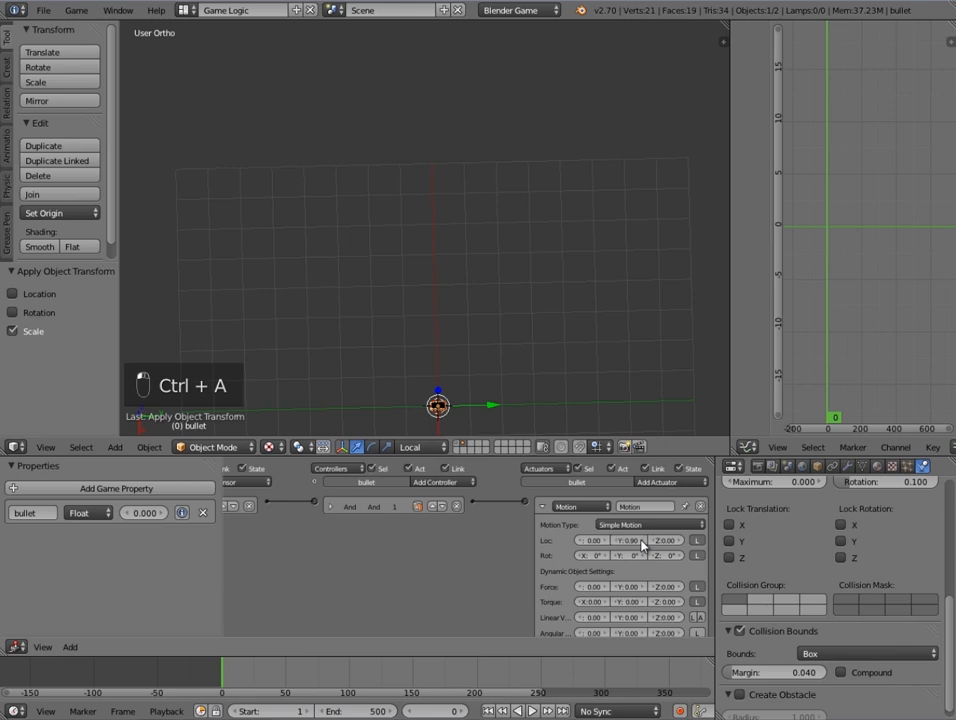
scroll(630, 560, down, 2)
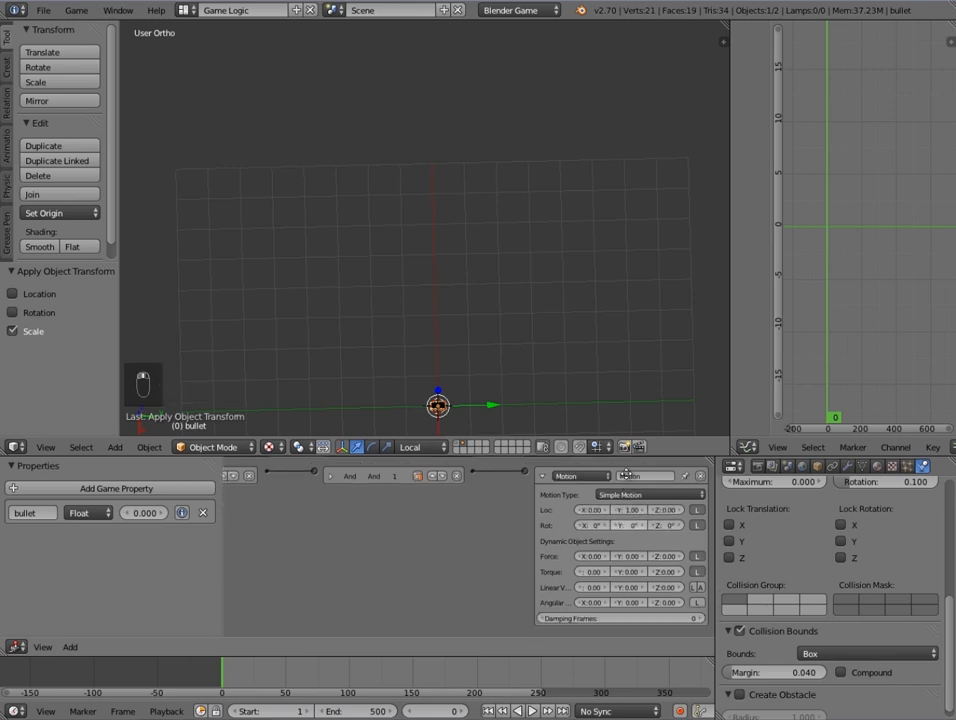
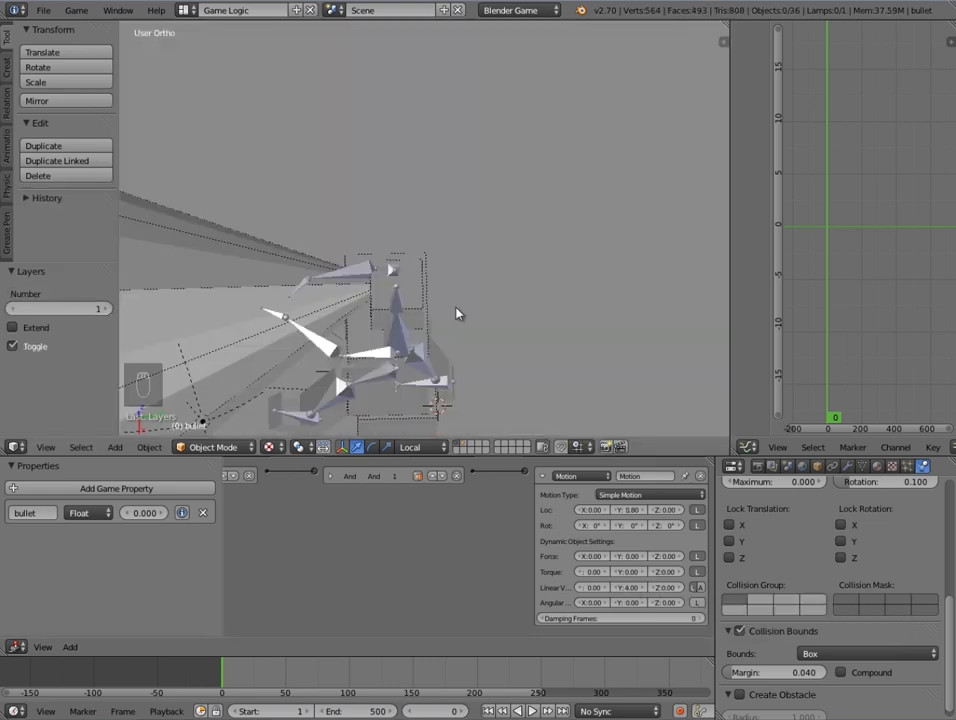
- Move the playergun up about 1.894 along the global Z axis on the main layer
scroll(459, 314, down, 8)
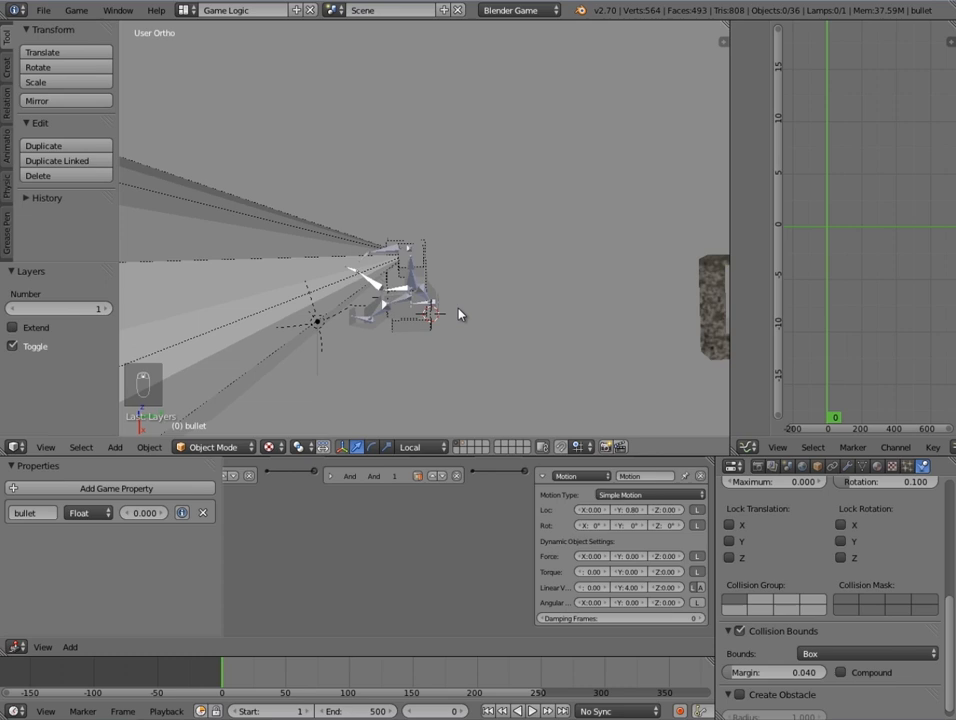
middle_drag(459, 314, 491, 213)
scroll(518, 200, up, 3)
right_click(518, 200)
key(g)
key(z)
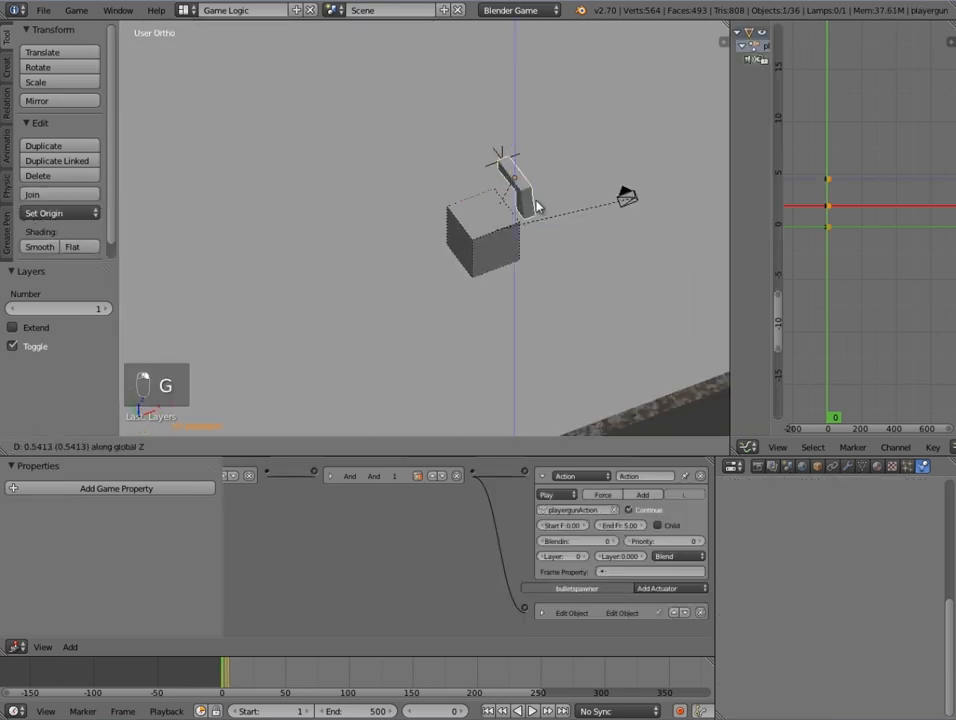
click(540, 188)
- Test-run the game from the camera view, moving the player forward to check shooting towards the enemy, then stop
key(KP_0)
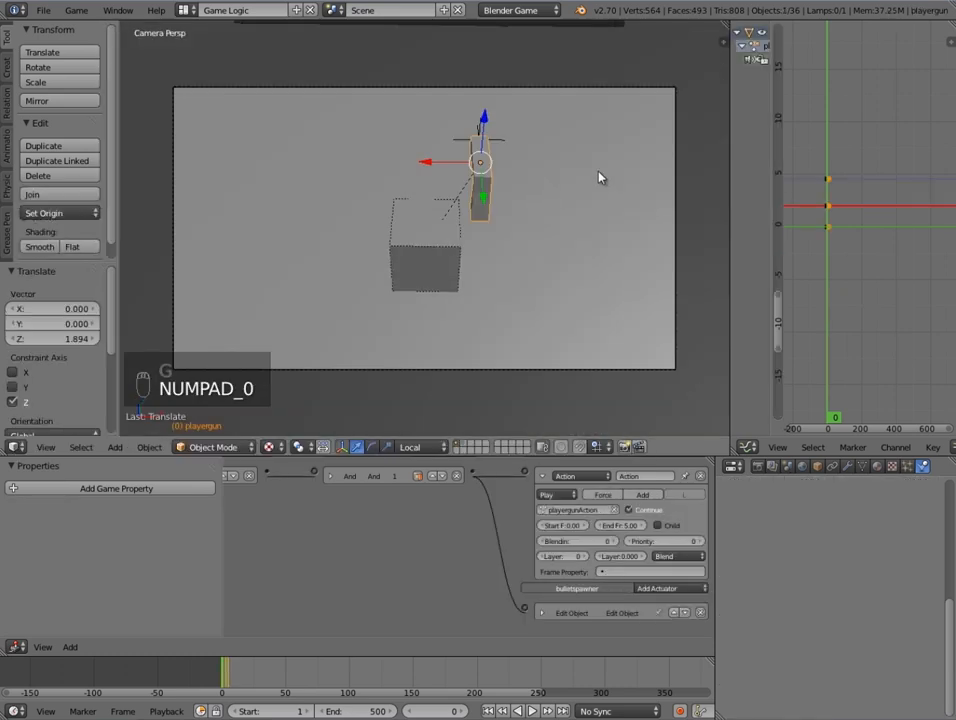
key(p)
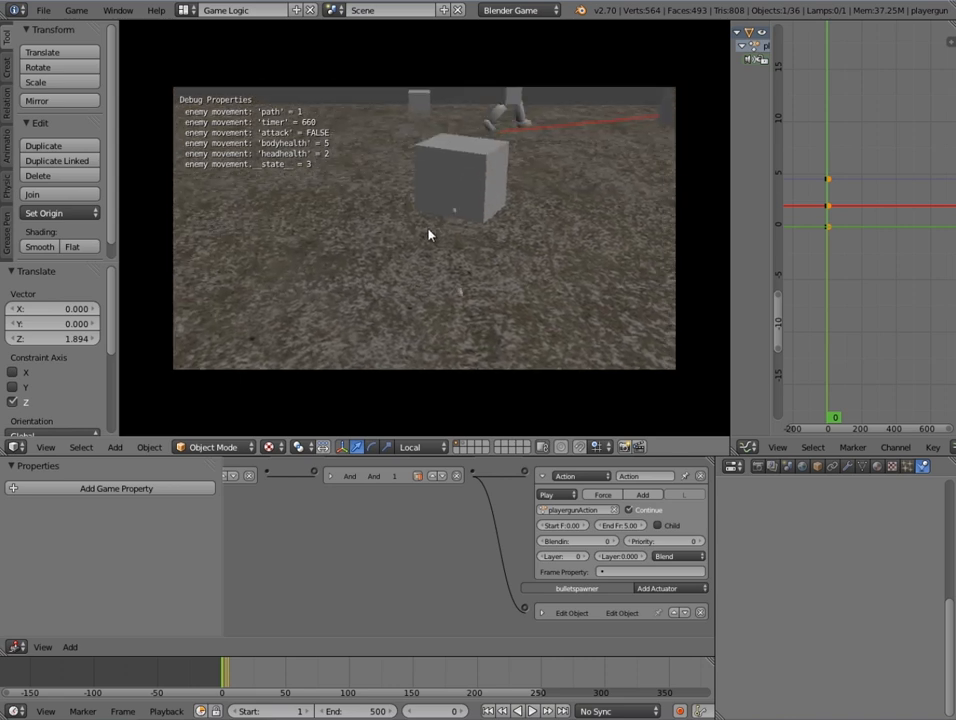
key(w)
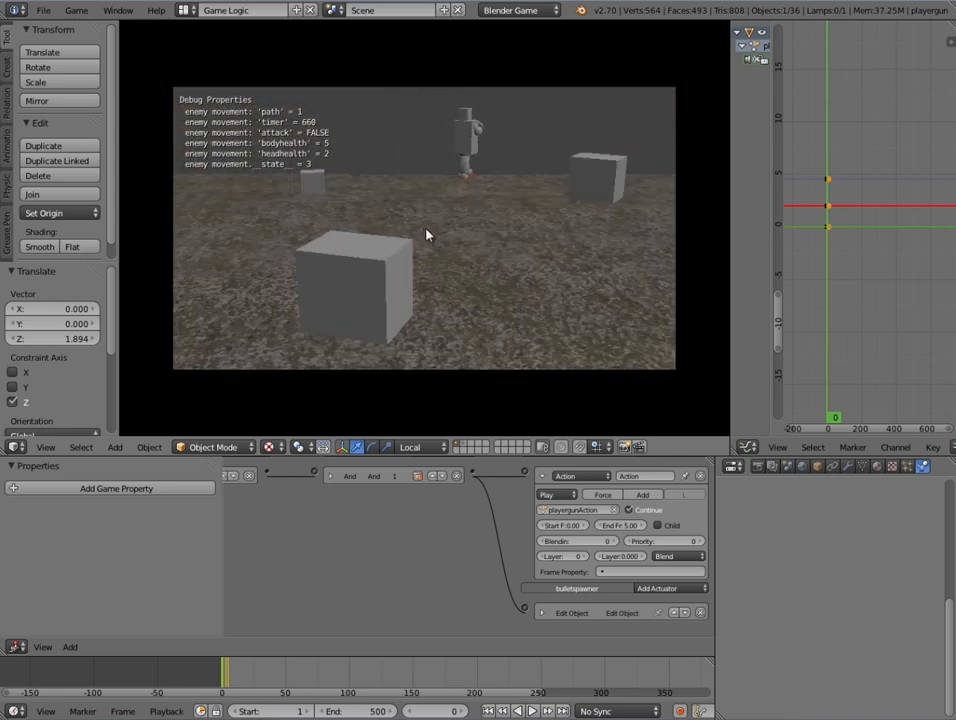
key(Escape)
- Make the enemy's bodyshotsensor and headshotsensor invisible in their physics settings
key(KP_0)
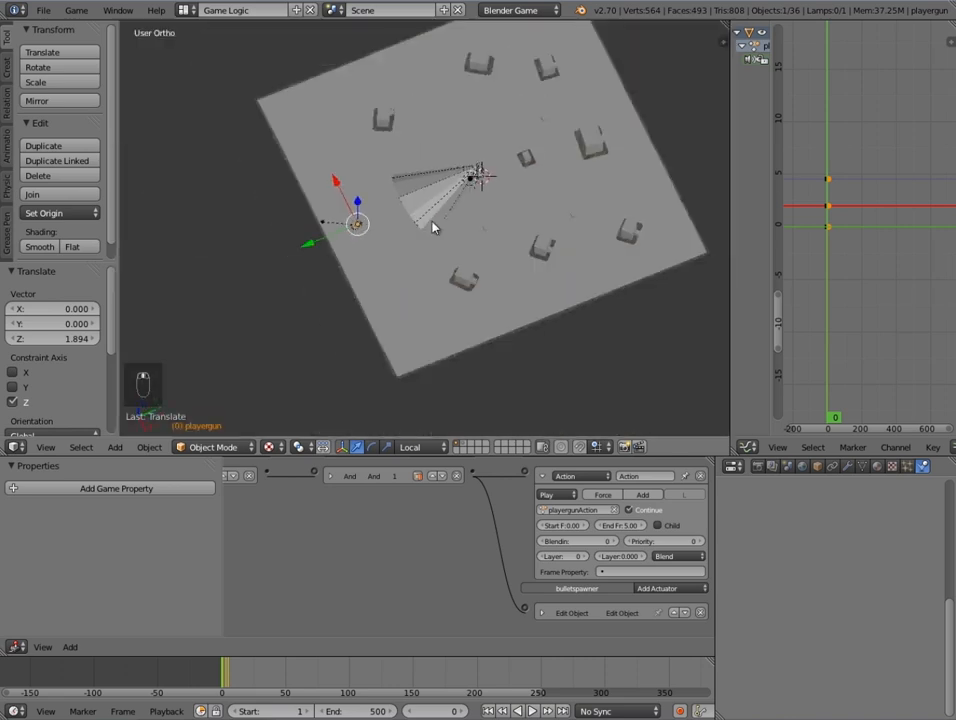
scroll(470, 195, up, 8)
right_click(493, 185)
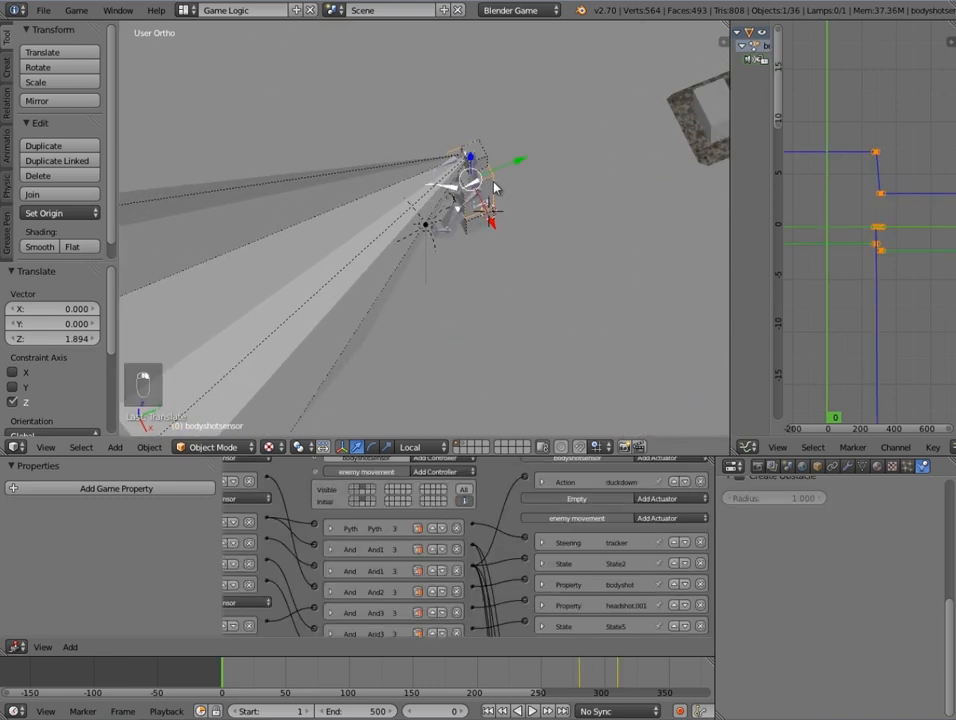
scroll(800, 530, up, 6)
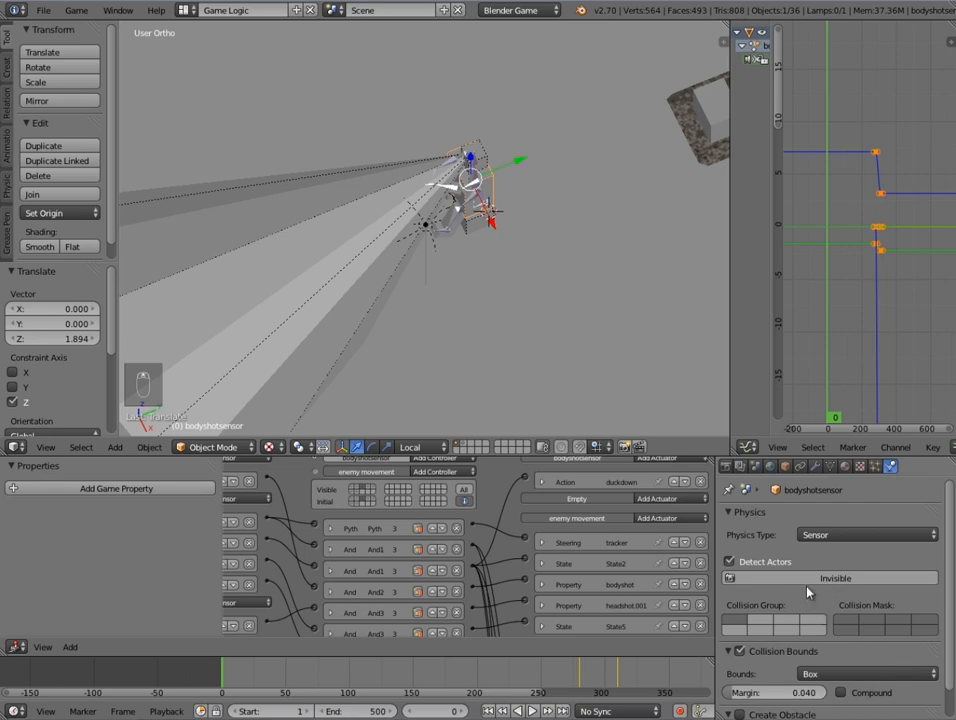
right_click(512, 248)
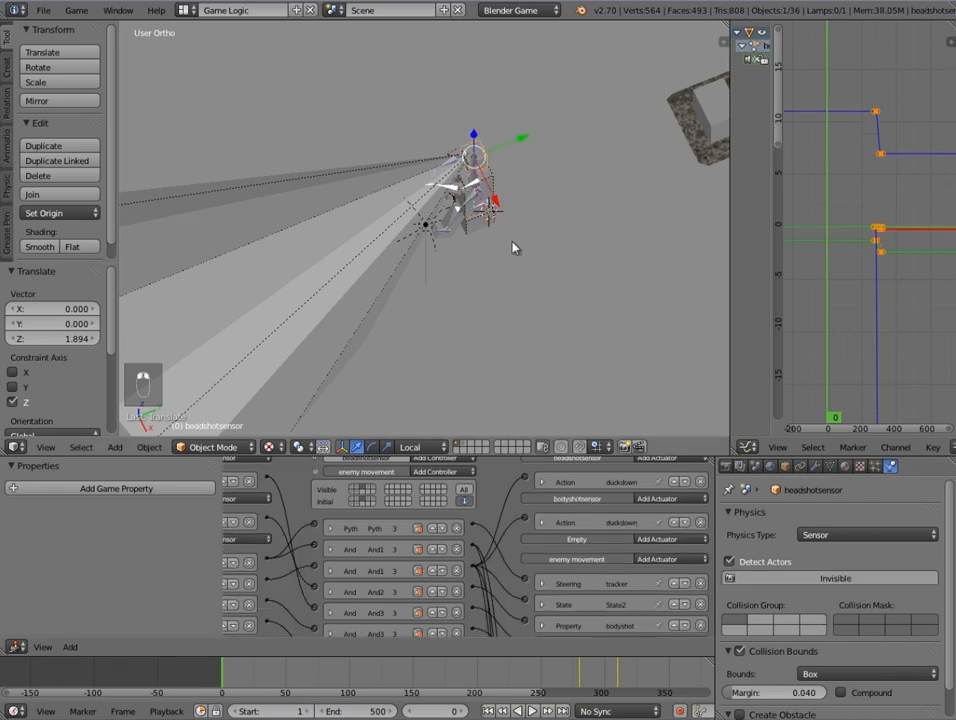
click(811, 578)
scroll(538, 244, down, 6)
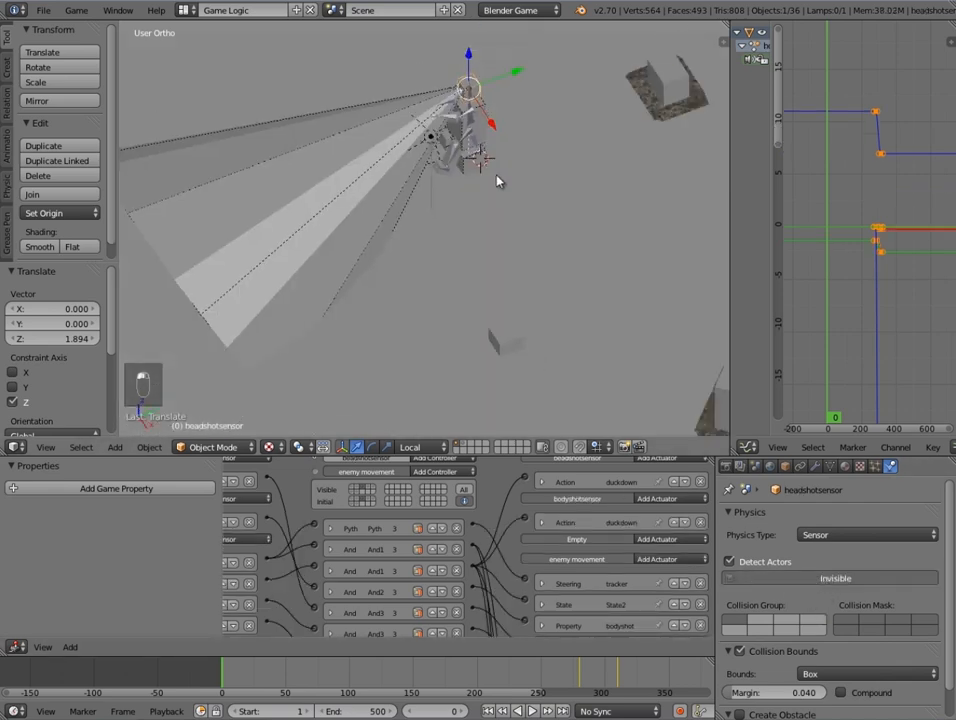
- Make coversensor.004, coversensor.005 and coversensor.003 invisible in their physics settings
right_click(571, 333)
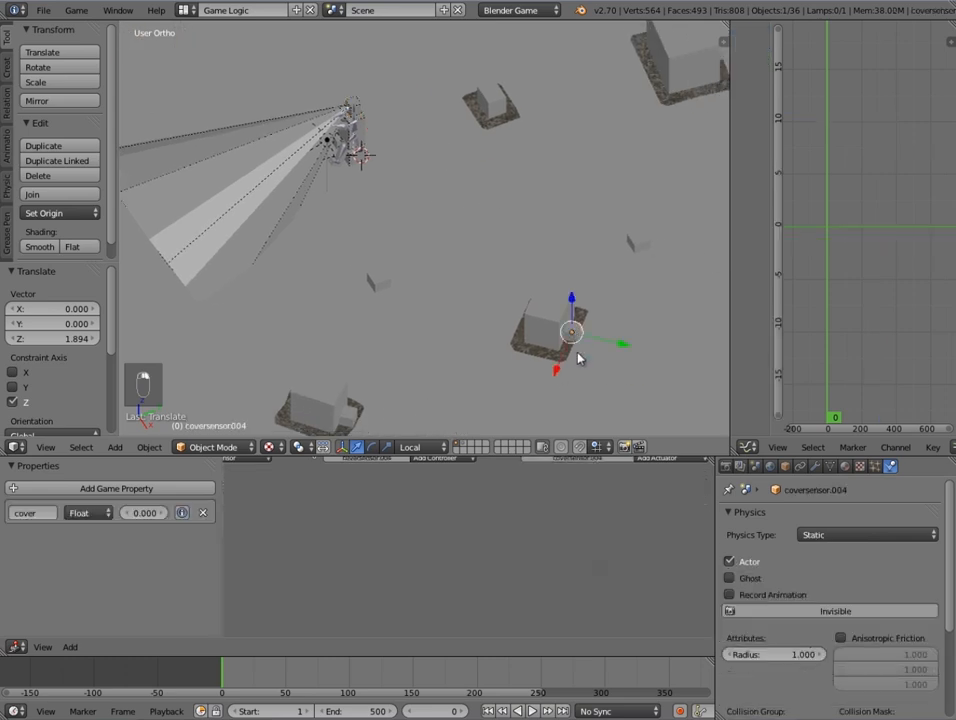
middle_drag(573, 345, 507, 365)
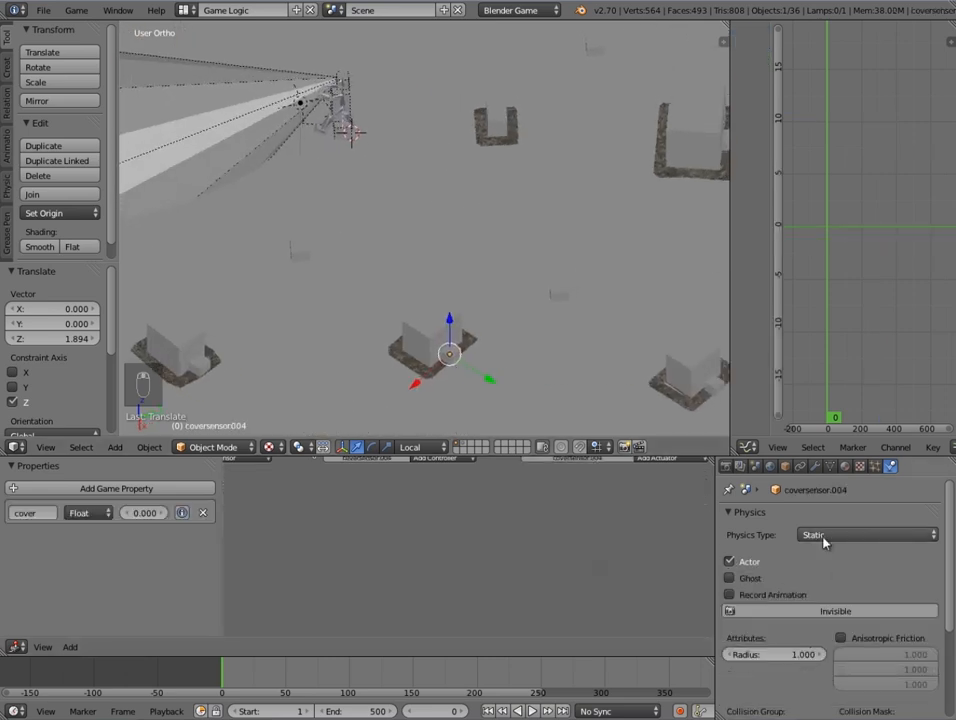
right_click(188, 372)
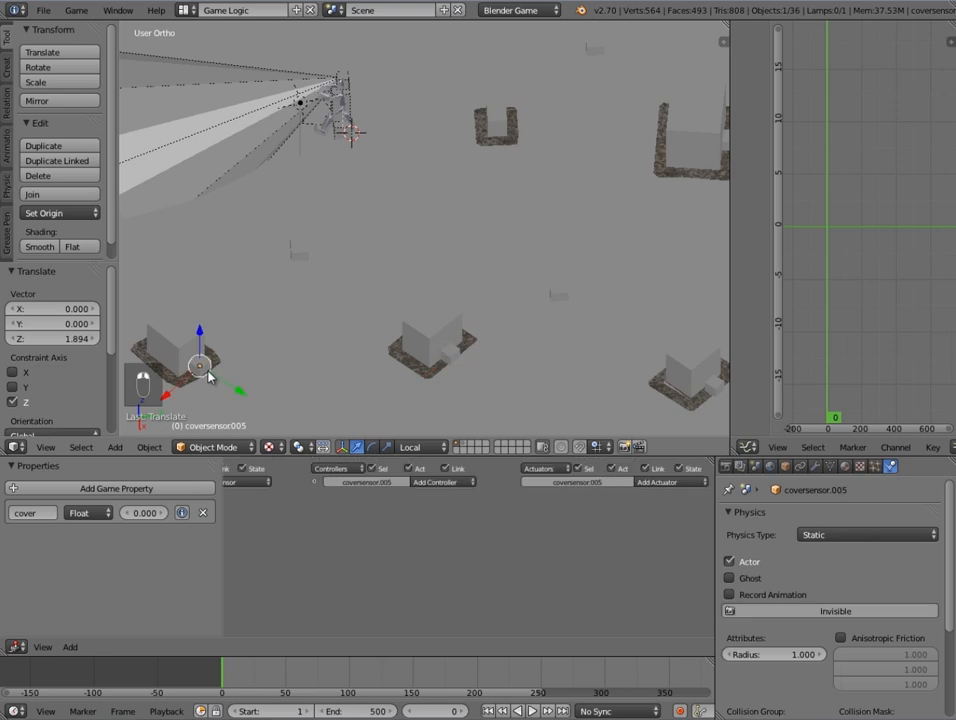
right_click(715, 388)
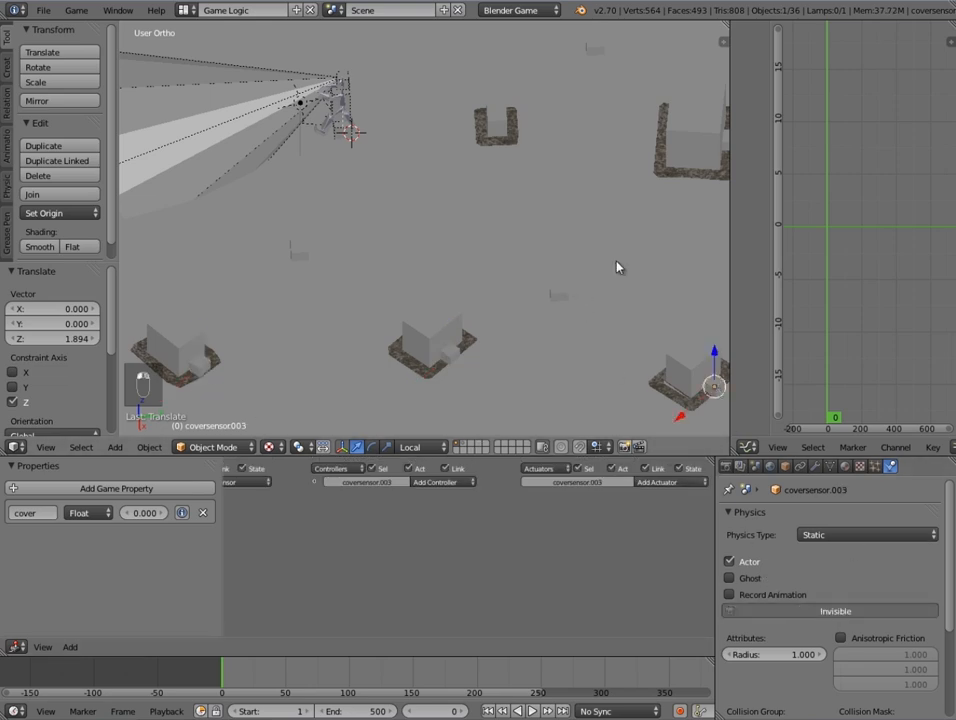
- Make the cover sensors beside the covers behind the enemy invisible, including coversensor.001 and coversensor.006
middle_drag(512, 132, 587, 345)
right_click(557, 335)
shift+middle_drag(607, 268, 527, 338)
right_click(622, 208)
shift+scroll(519, 369, up, 5)
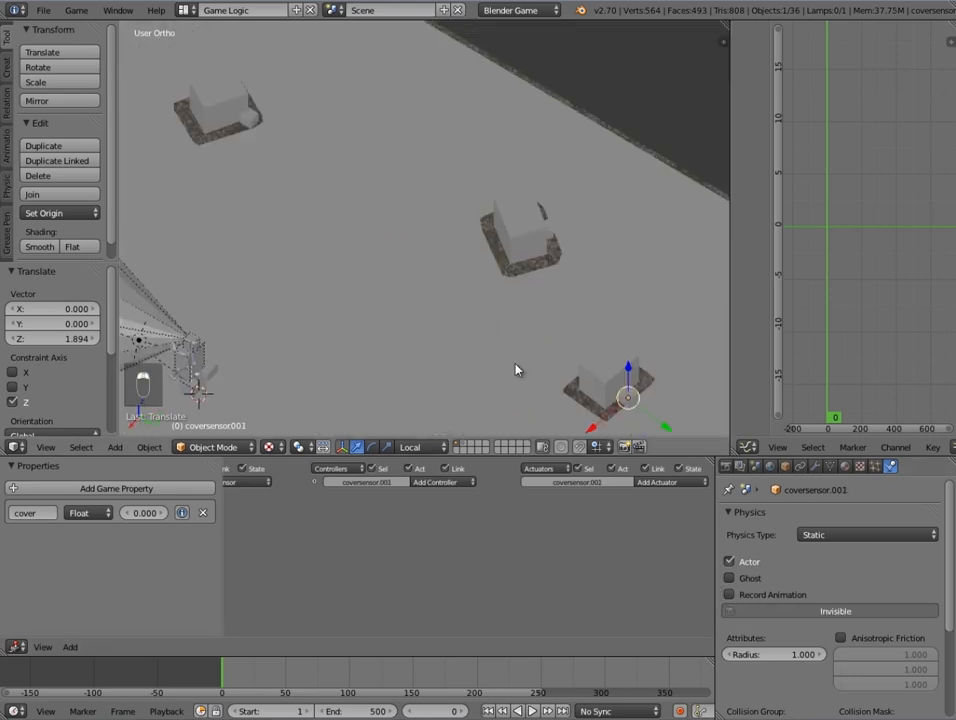
right_click(551, 259)
right_click(250, 145)
shift+middle_drag(341, 307, 371, 312)
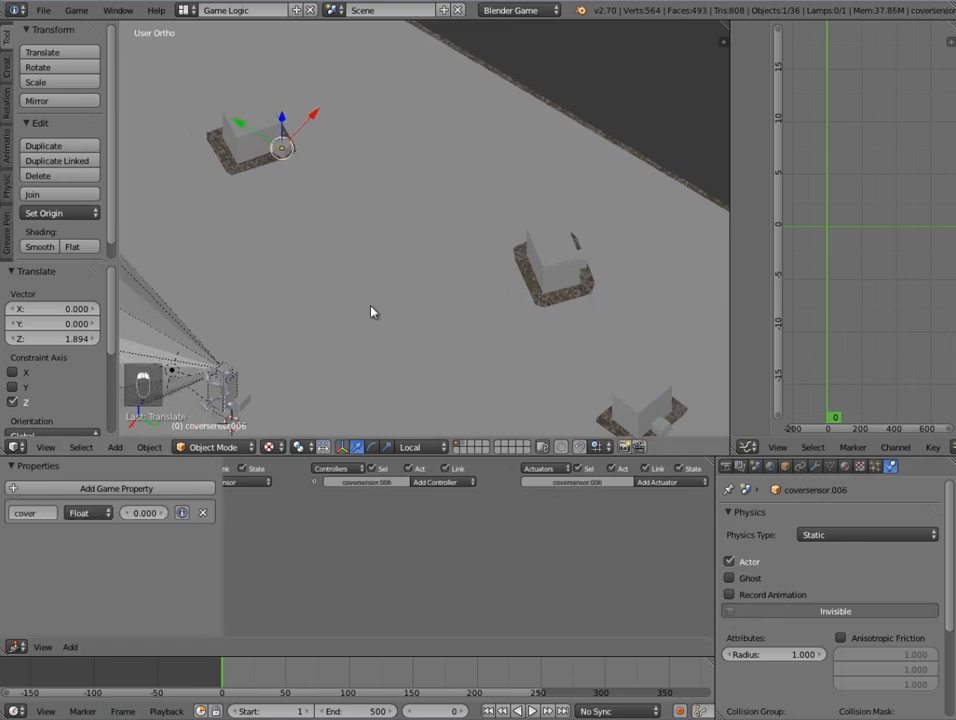
- Find coversensor.007, hidden inside the vision cone, using wireframe display, and make it invisible in its physics settings
scroll(371, 312, down, 4)
right_click(474, 425)
scroll(444, 350, up, 3)
mouse_move(404, 237)
middle_down()
mouse_move(482, 226)
mouse_move(429, 265)
middle_up()
key(z)
scroll(490, 290, up, 4)
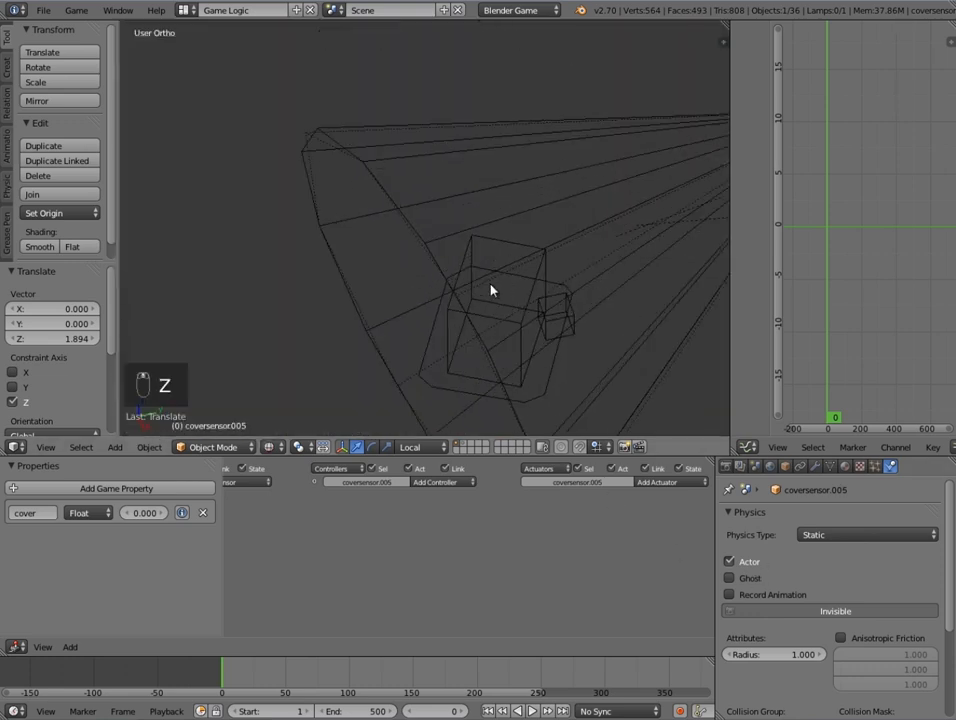
right_click(557, 325)
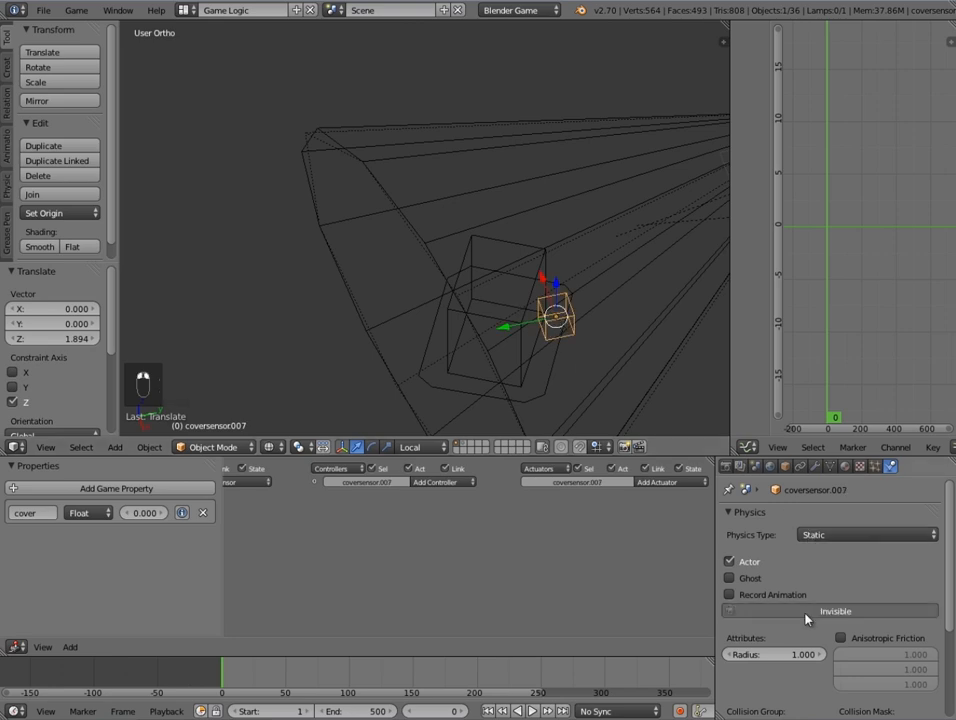
- Select the enemy movement object and give the logic brick area more height
key(KP_0)
middle_drag(566, 175, 461, 198)
scroll(540, 254, up, 4)
shift+middle_drag(581, 277, 548, 247)
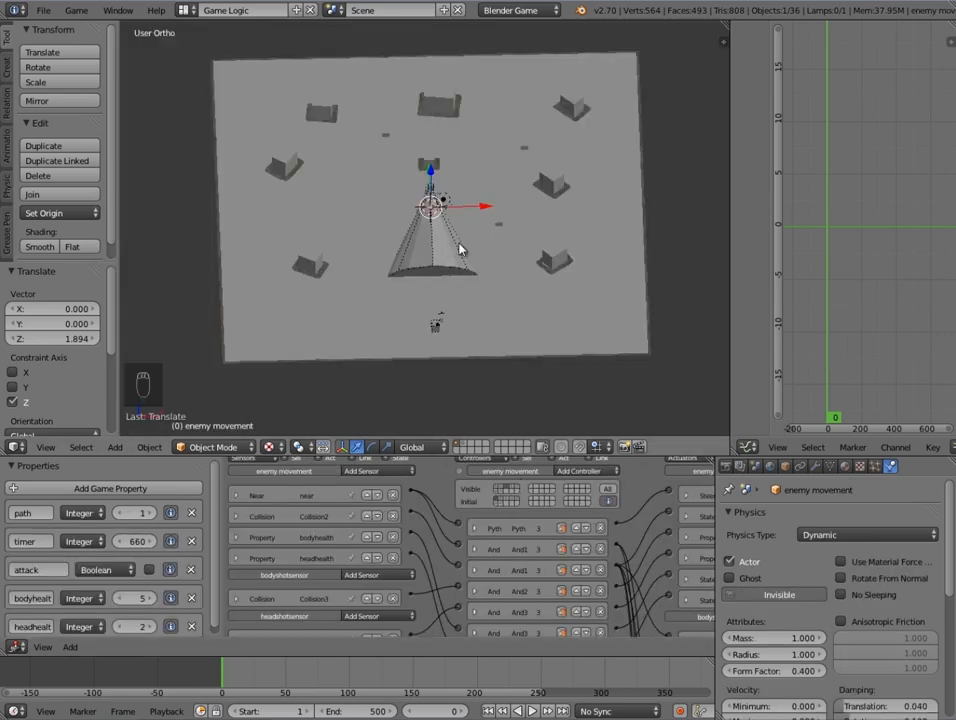
scroll(459, 250, up, 6)
middle_drag(309, 280, 437, 339)
scroll(437, 339, up, 4)
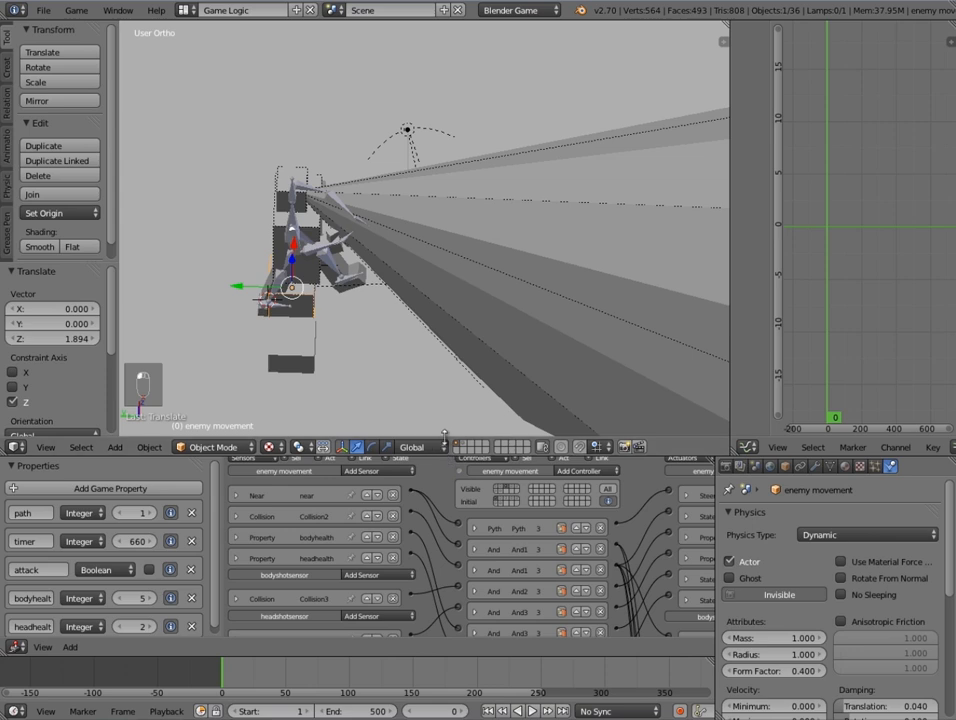
drag(446, 457, 446, 382)
- Select the enemy rig and scrub its animation up to frame 193
scroll(401, 245, down, 3)
middle_drag(331, 264, 388, 280)
drag(265, 684, 291, 672)
scroll(345, 272, up, 4)
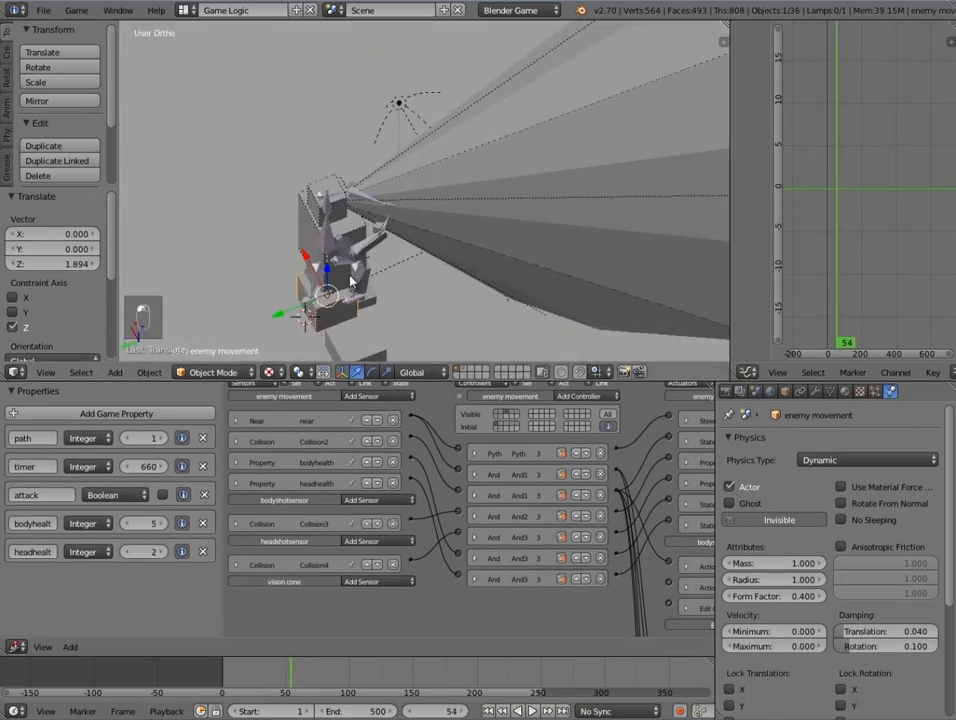
right_click(349, 262)
right_click(342, 264)
right_click(342, 264)
click(299, 679)
drag(299, 679, 465, 700)
shift+middle_drag(359, 300, 406, 277)
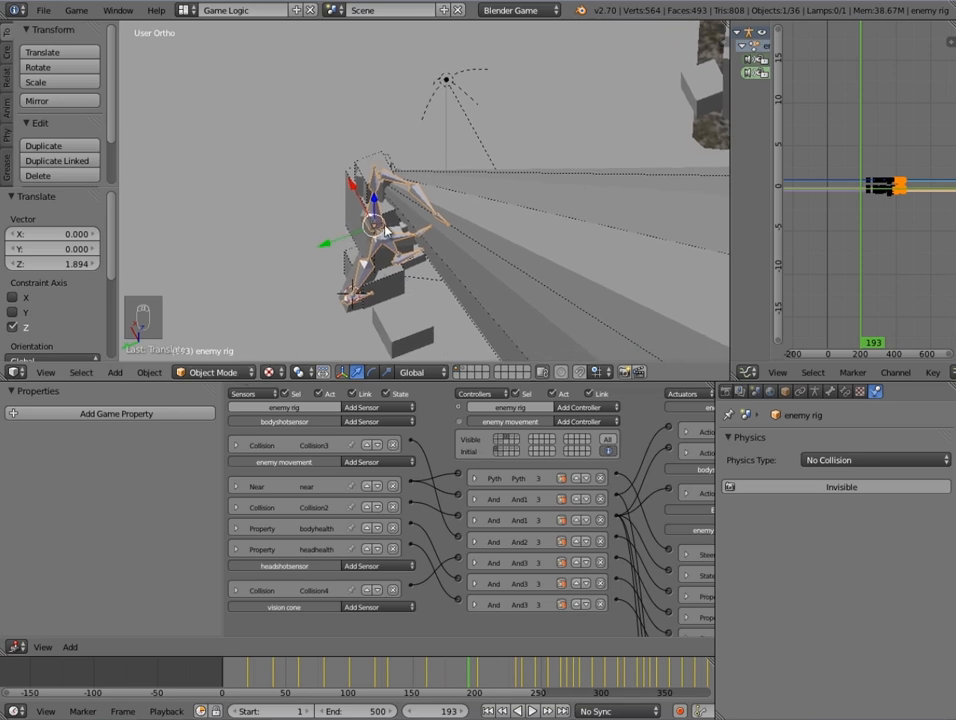
- Put the enemy rig in Pose Mode and select its six leg bones at frame 130
click(215, 372)
click(228, 321)
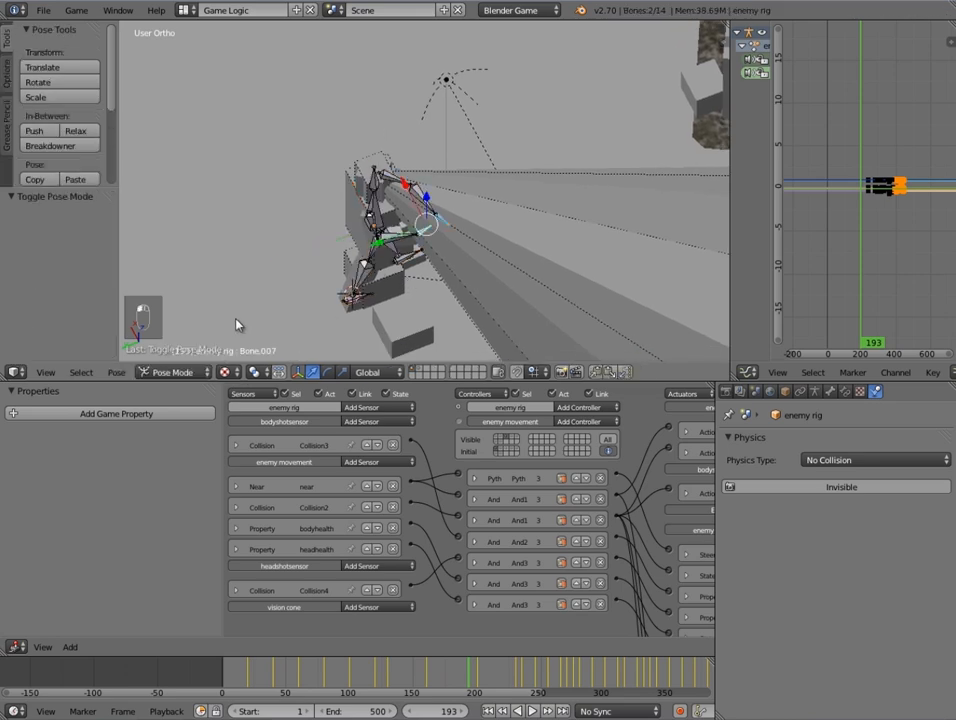
scroll(377, 277, up, 5)
shift+middle_drag(390, 262, 426, 188)
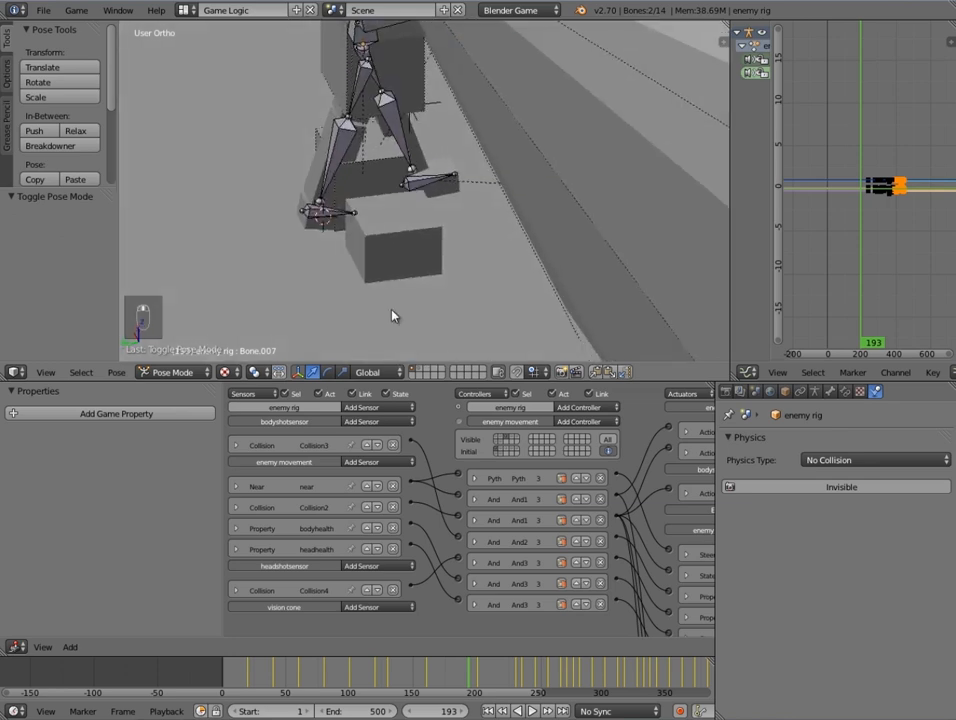
drag(450, 685, 389, 679)
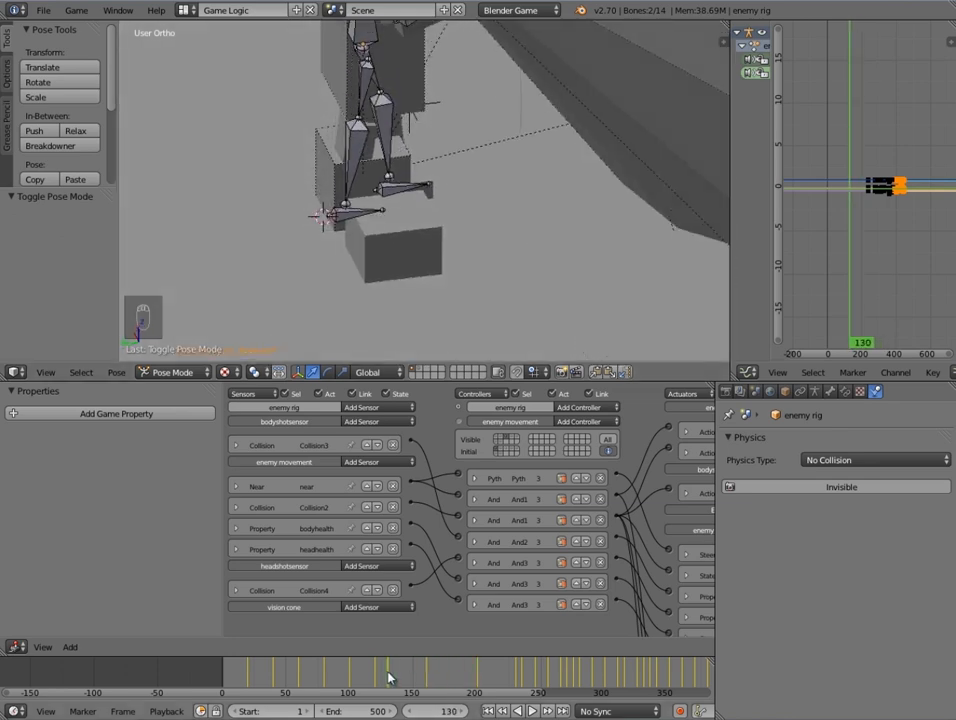
right_click(351, 170)
shift+middle_drag(351, 170, 292, 112)
key(b)
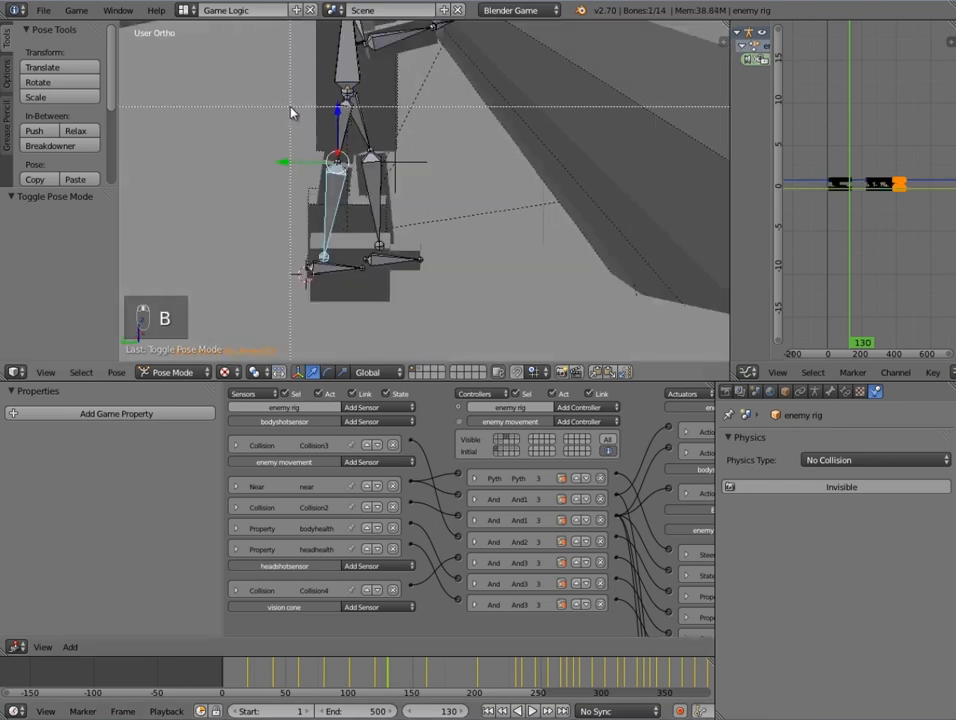
drag(284, 111, 397, 290)
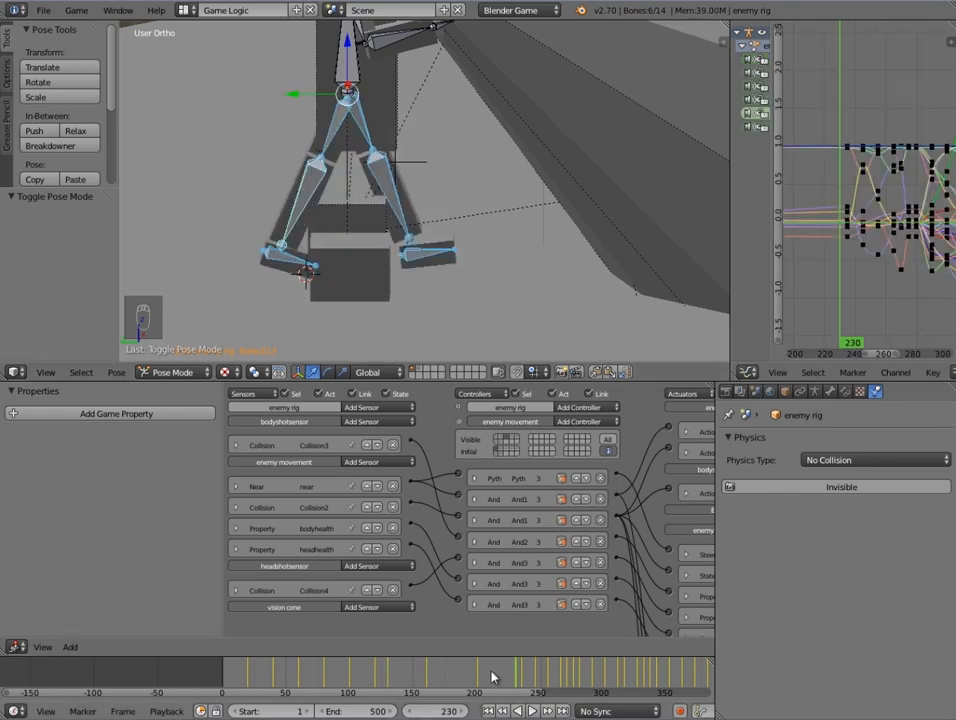
- Examine the leg bones' pose and animation curves through the keyframes at frames 130, 160 and 200
click(385, 678)
drag(369, 678, 389, 675)
key(Left)
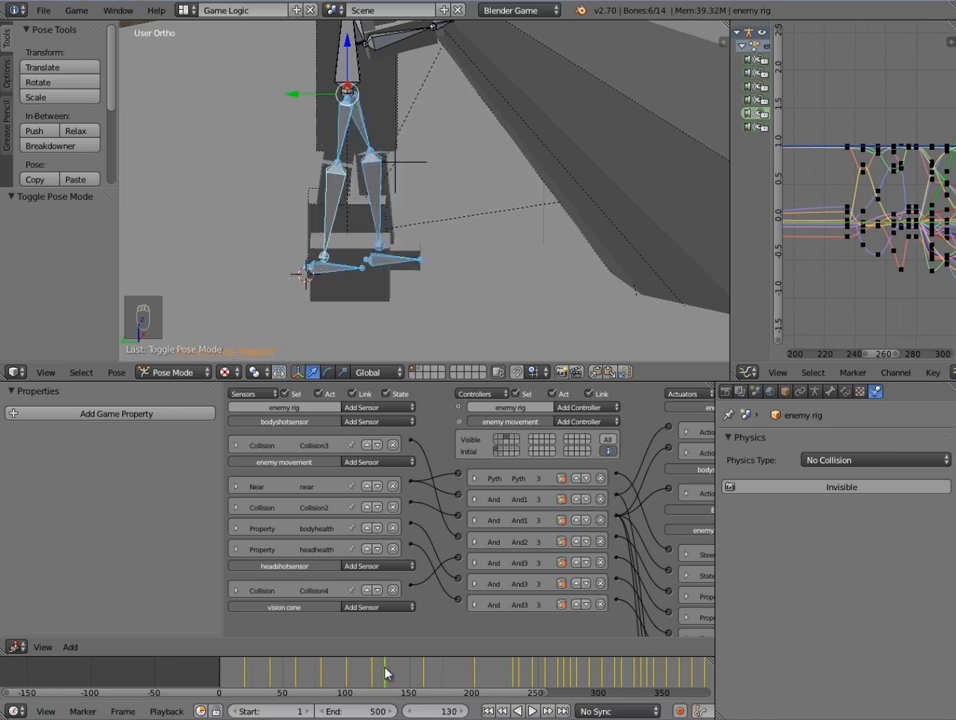
key(Up)
key(Up)
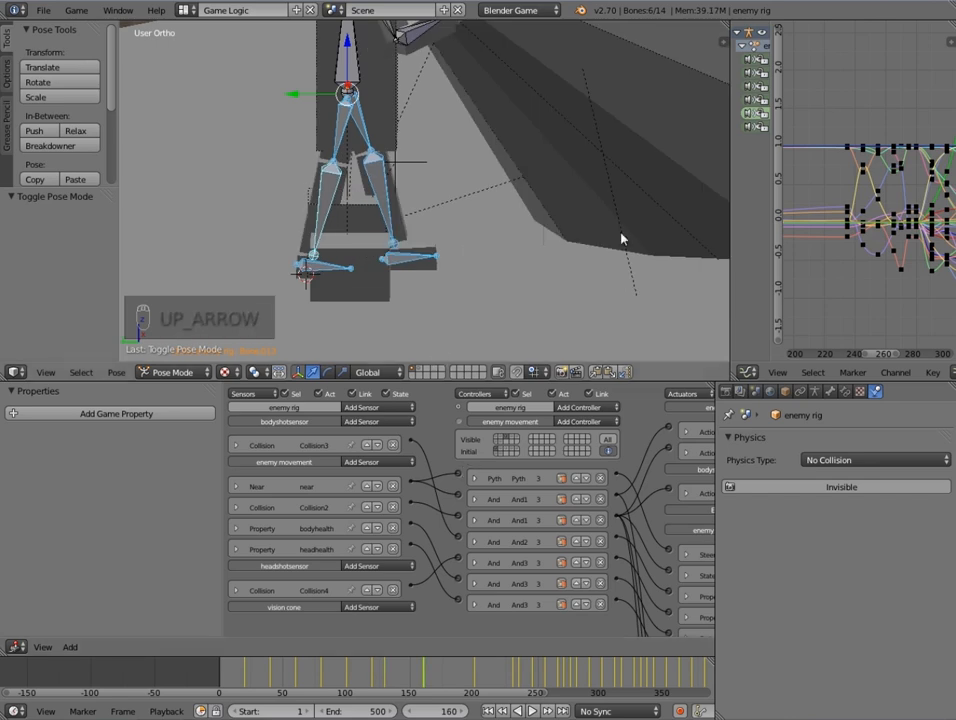
scroll(827, 264, down, 2)
scroll(827, 264, down, 4)
middle_drag(842, 268, 935, 291)
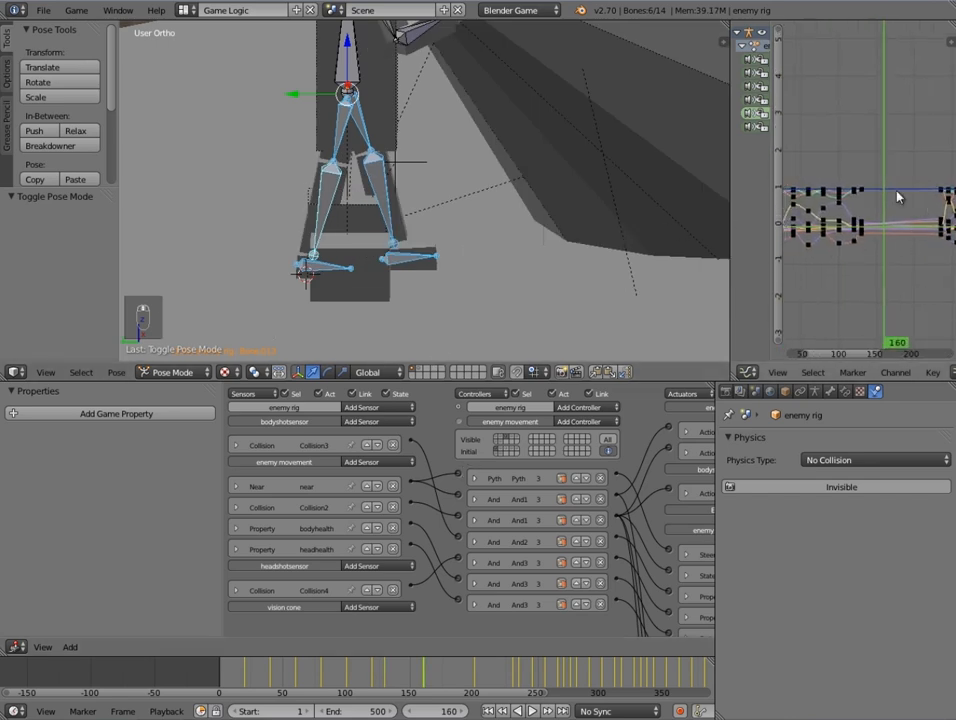
key(Up)
middle_drag(908, 215, 875, 228)
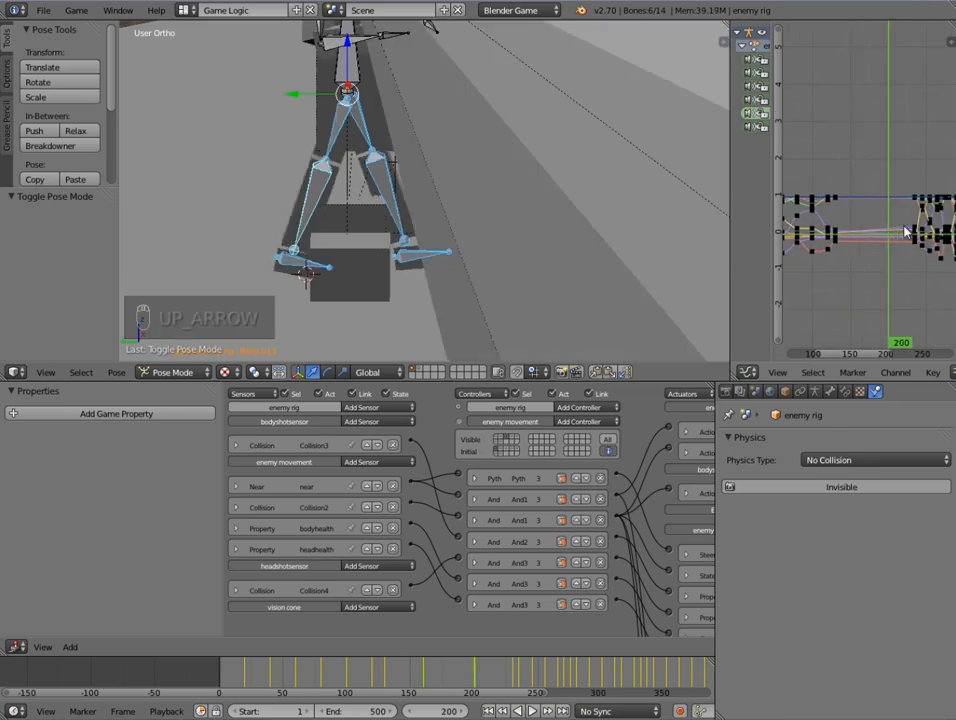
- Examine the start of the following leg motion on the curves at frames 230 and 235
key(Up)
scroll(898, 269, up, 9)
middle_drag(898, 271, 772, 237)
scroll(831, 270, up, 5)
scroll(831, 270, up, 5)
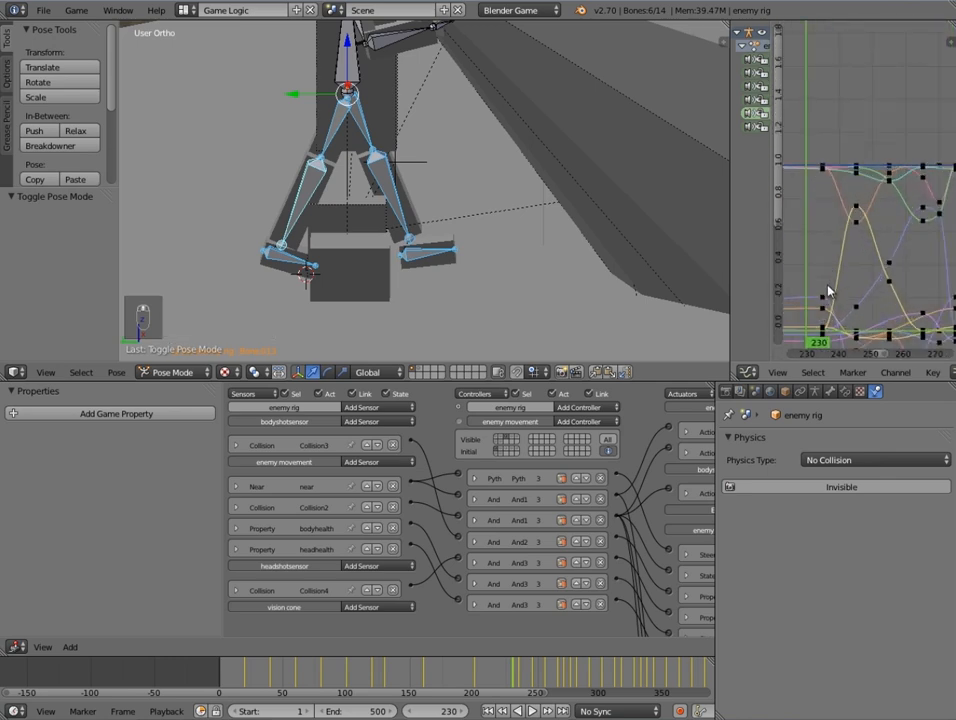
middle_drag(828, 284, 841, 184)
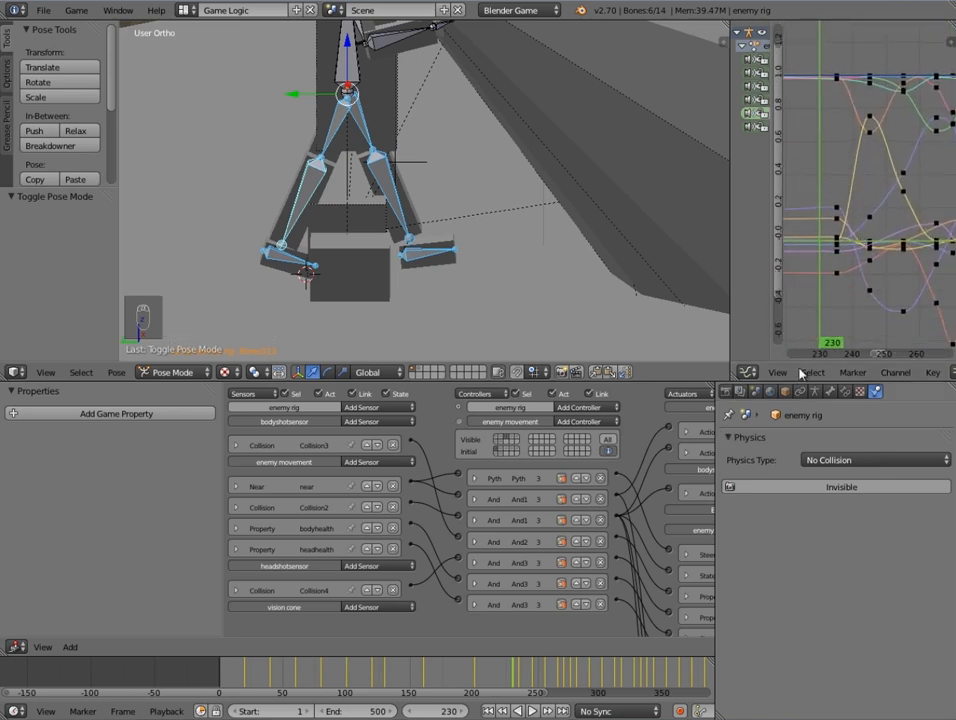
key(Up)
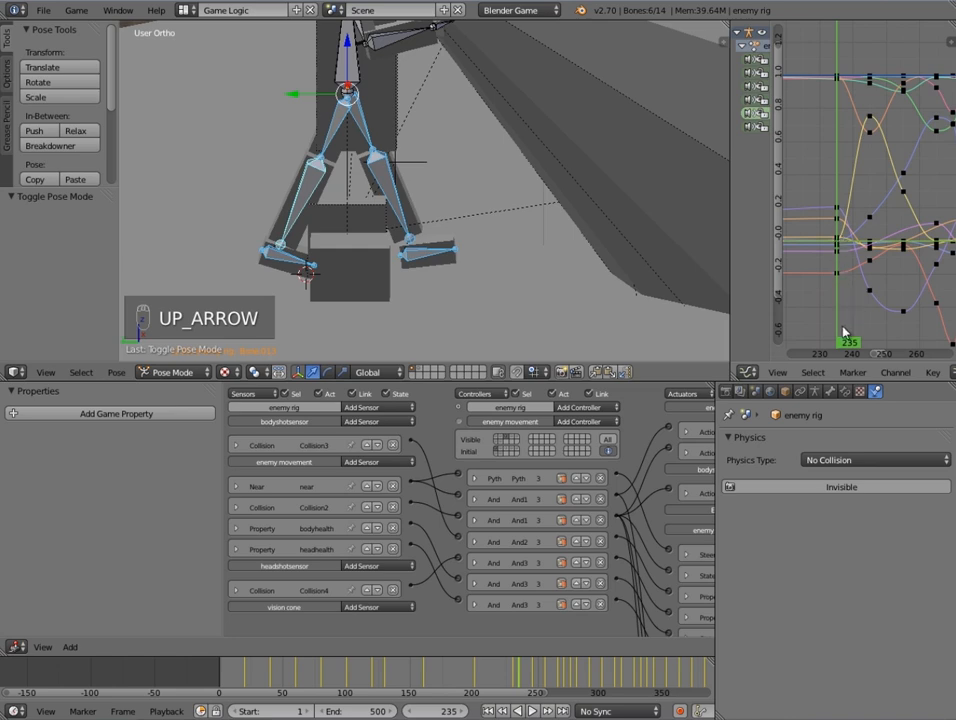
middle_drag(504, 335, 448, 269)
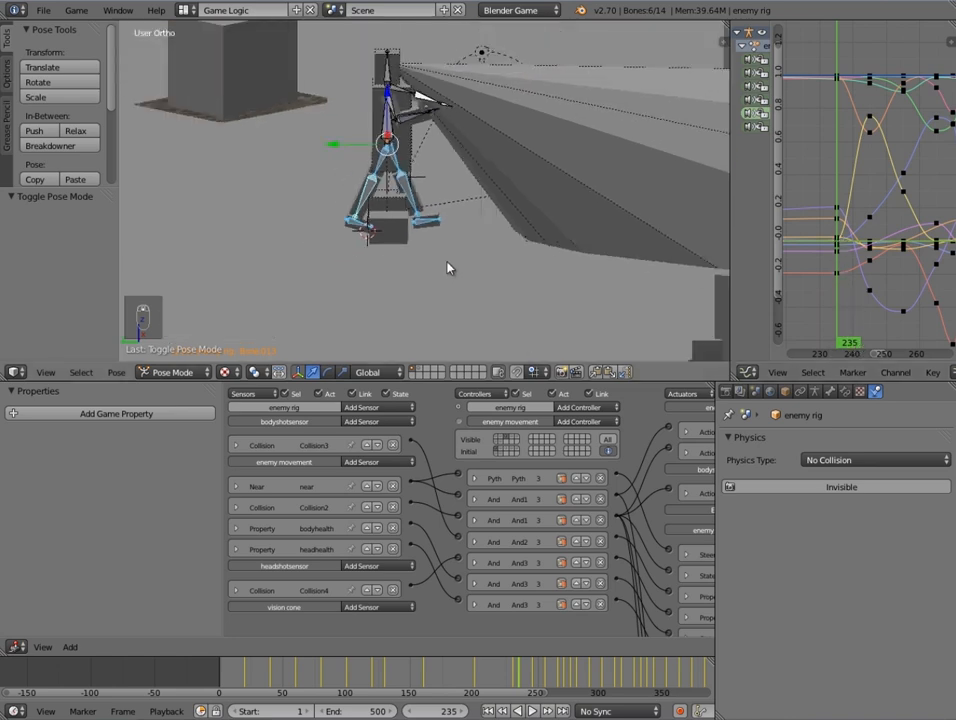
- Return to frame 130 and reselect the enemy rig's leg bones
click(374, 684)
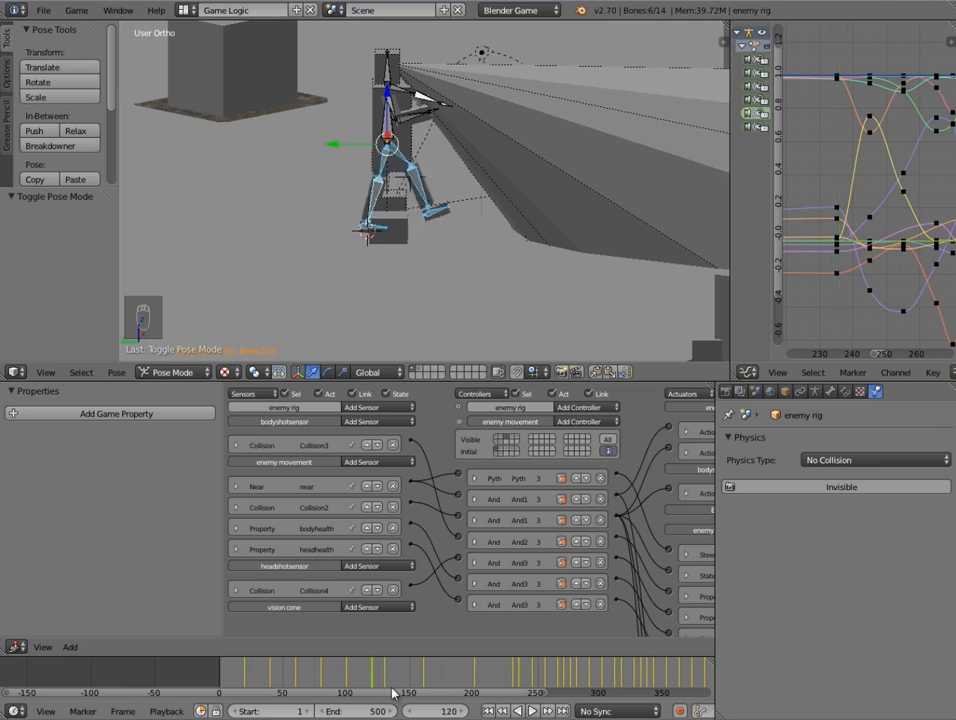
key(Up)
key(a)
key(b)
drag(352, 164, 416, 220)
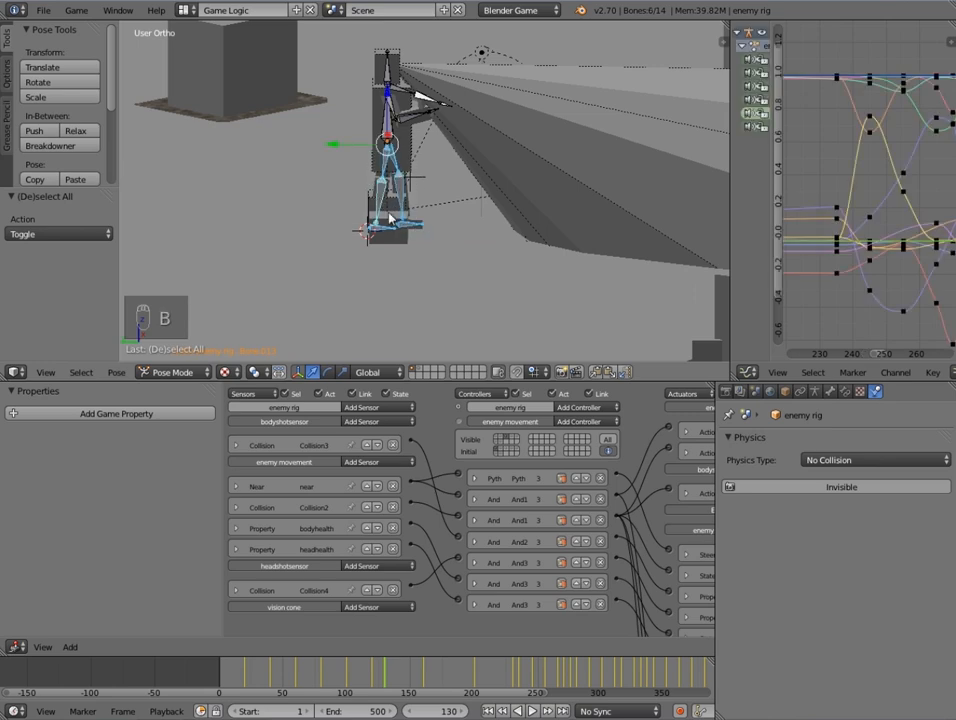
- Duplicate the leg bones' keyframes at frame 130 and shift the copies 105 frames forward in time
scroll(834, 238, down, 11)
middle_drag(788, 234, 836, 240)
scroll(836, 240, down, 3)
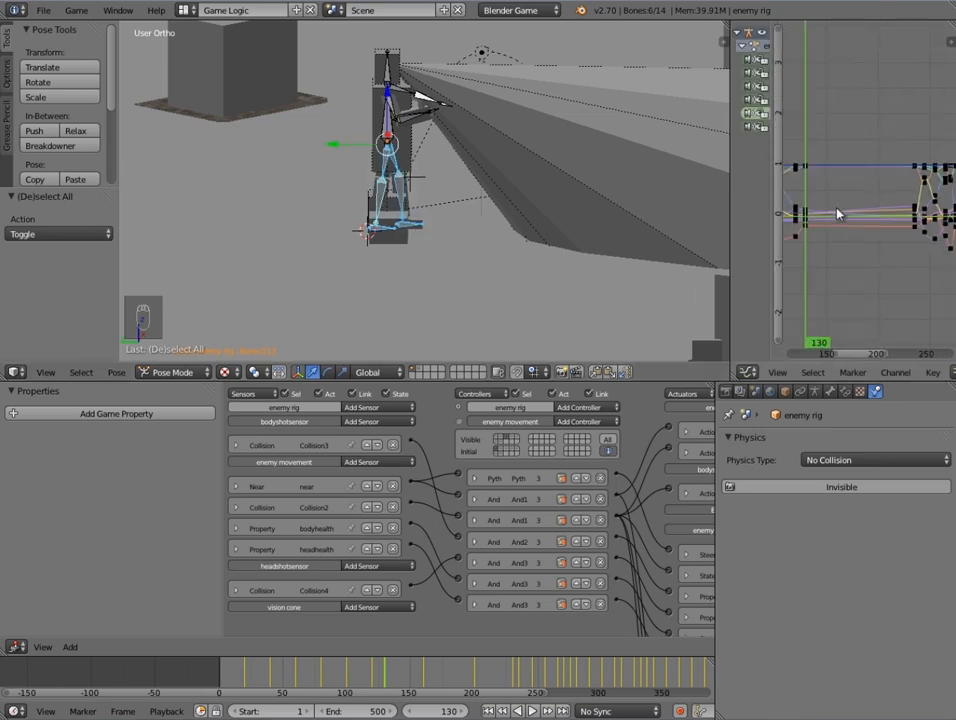
key(a)
key(a)
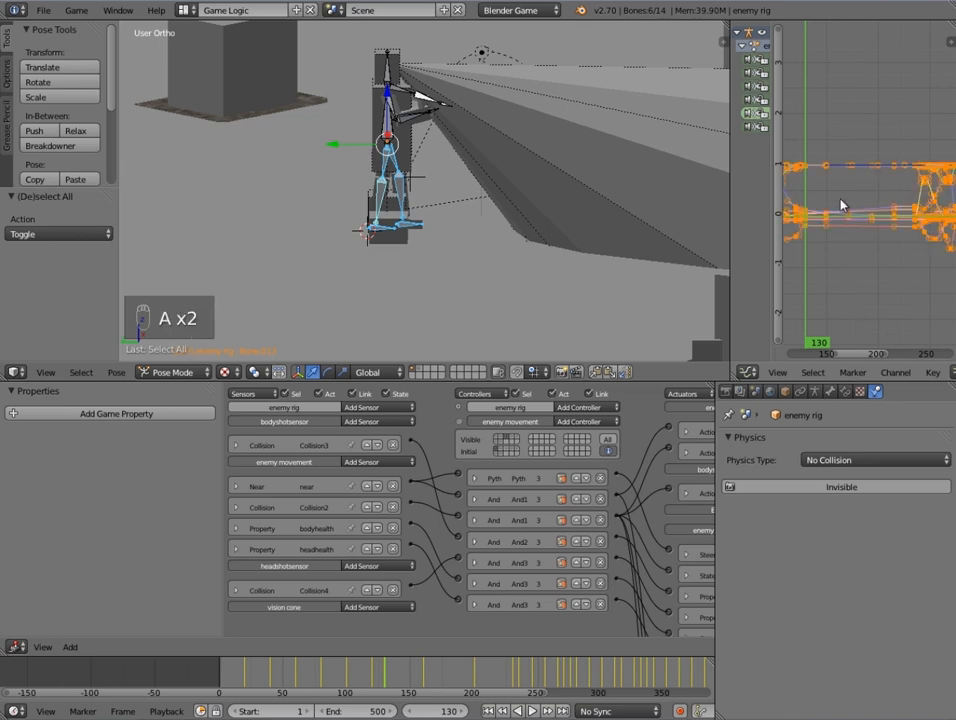
key(a)
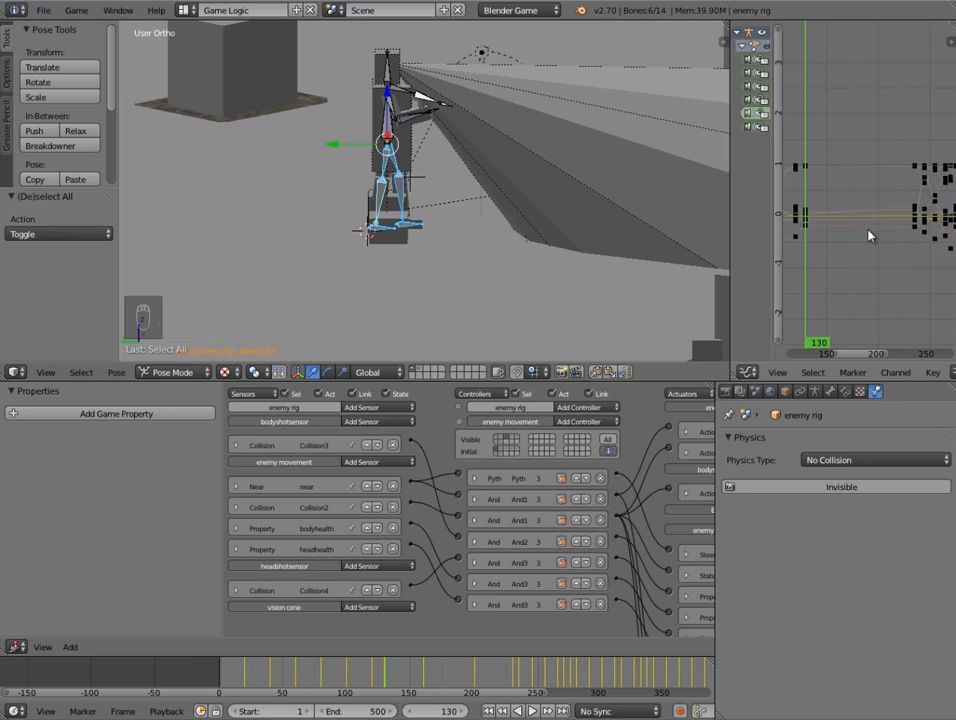
key(ctrl+k)
key(shift+d)
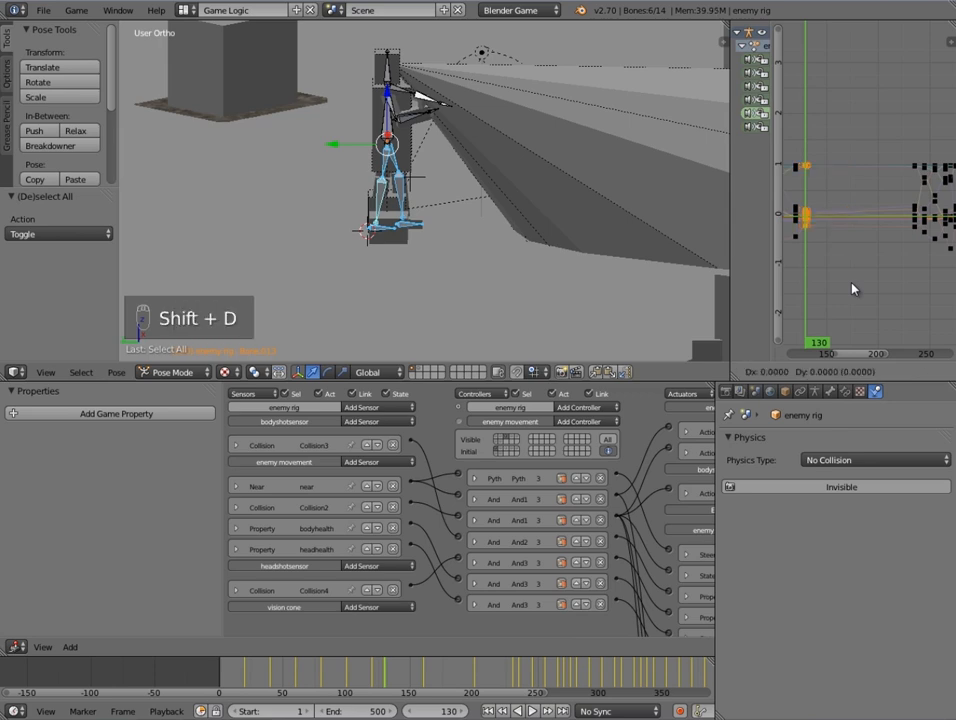
key(x)
key(1)
key(0)
key(5)
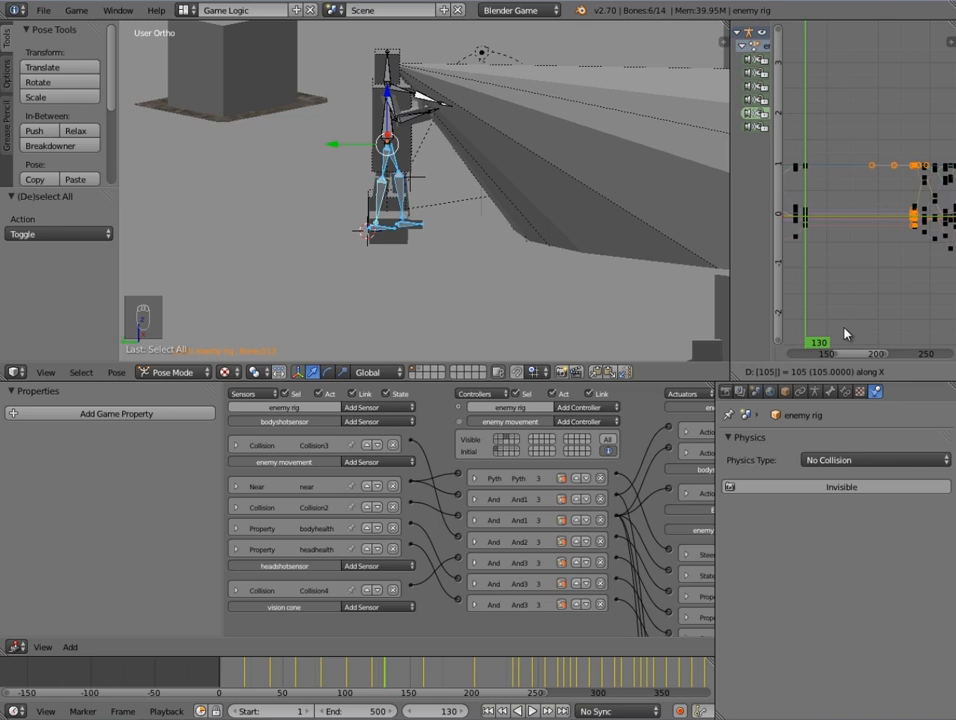
click(845, 333)
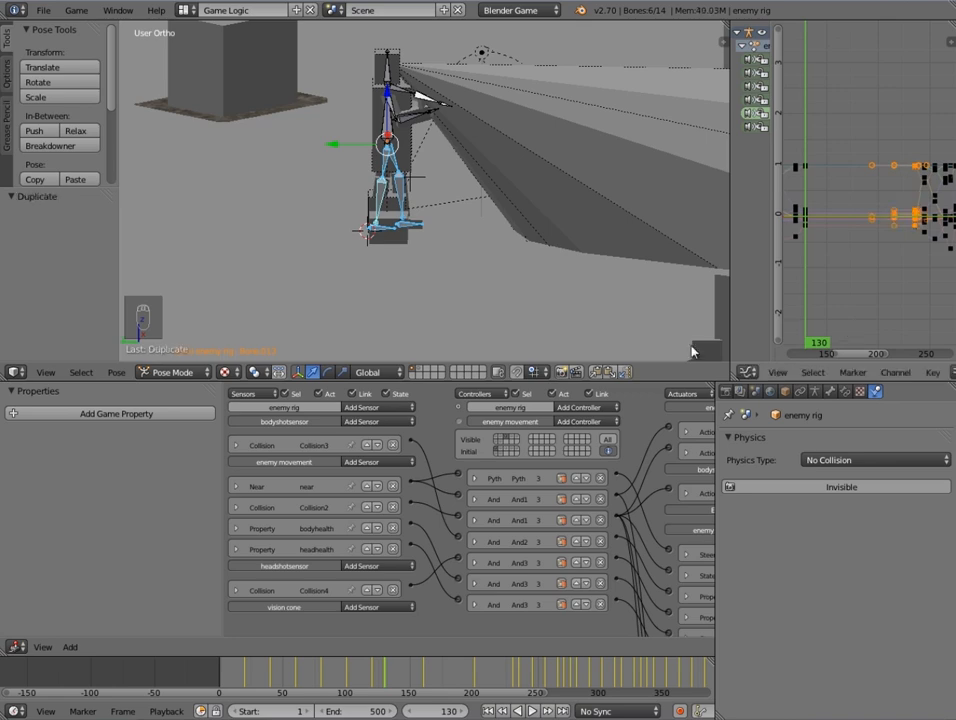
- Scrub through the enemy's animation to check the leg pose, finishing at frame 0
drag(384, 677, 520, 687)
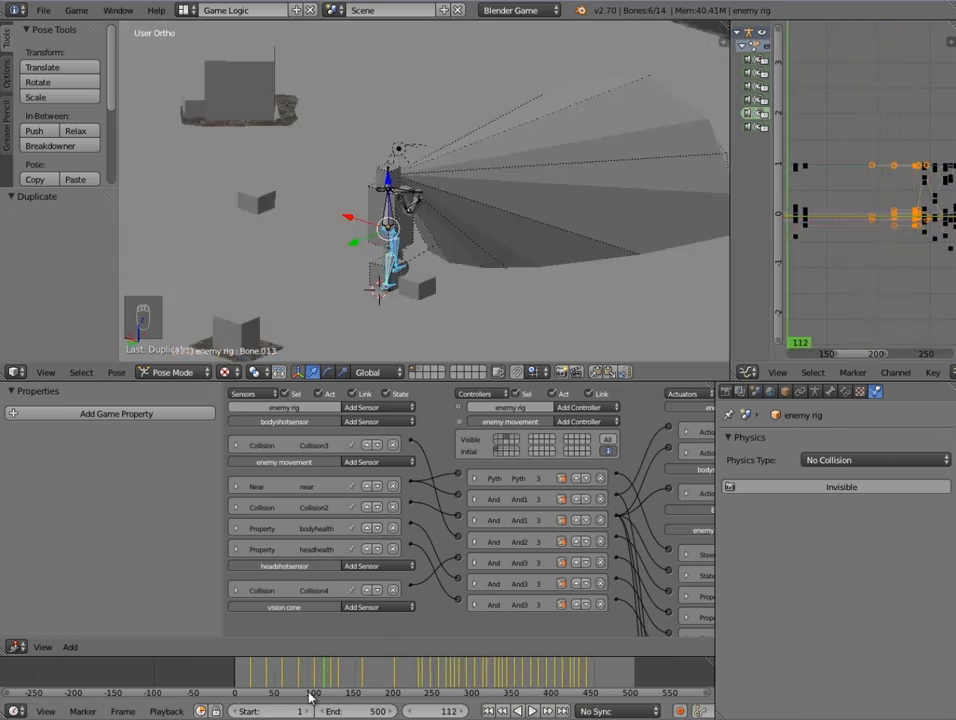
drag(310, 698, 233, 679)
scroll(346, 325, up, 9)
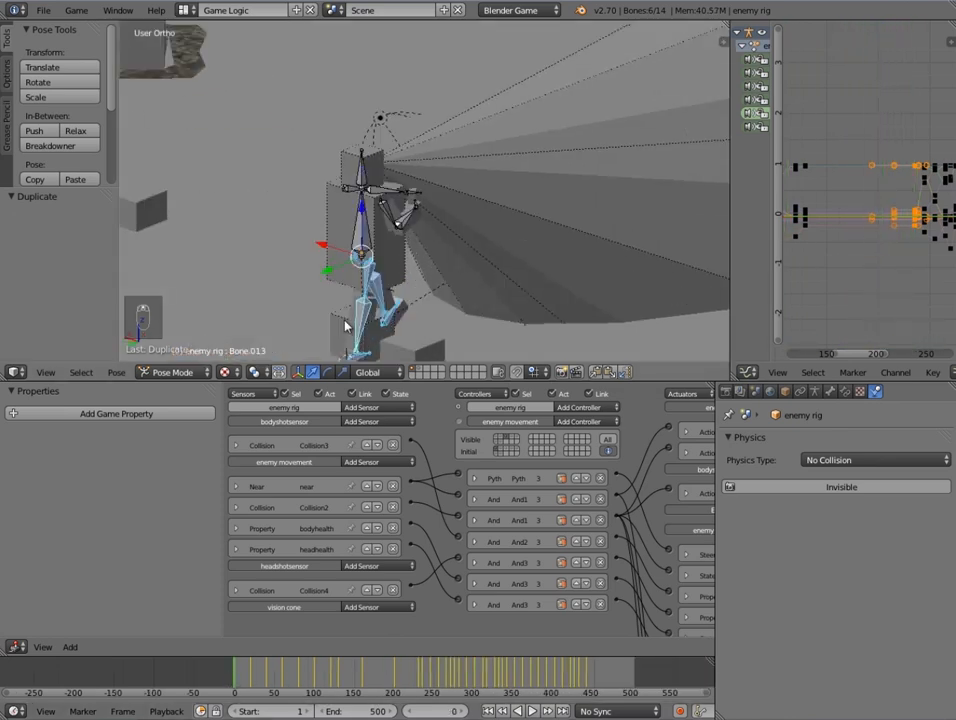
- Select the gun held in the enemy rig's hands for keyframing at frame 0
middle_drag(252, 238, 308, 227)
right_click(224, 258)
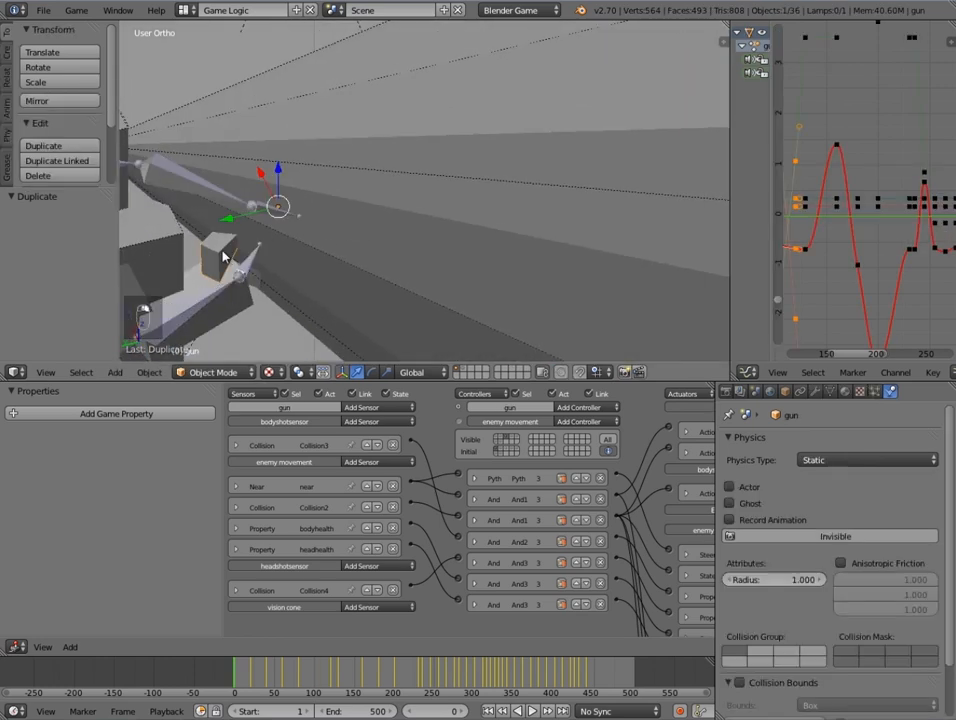
scroll(348, 668, up, 2)
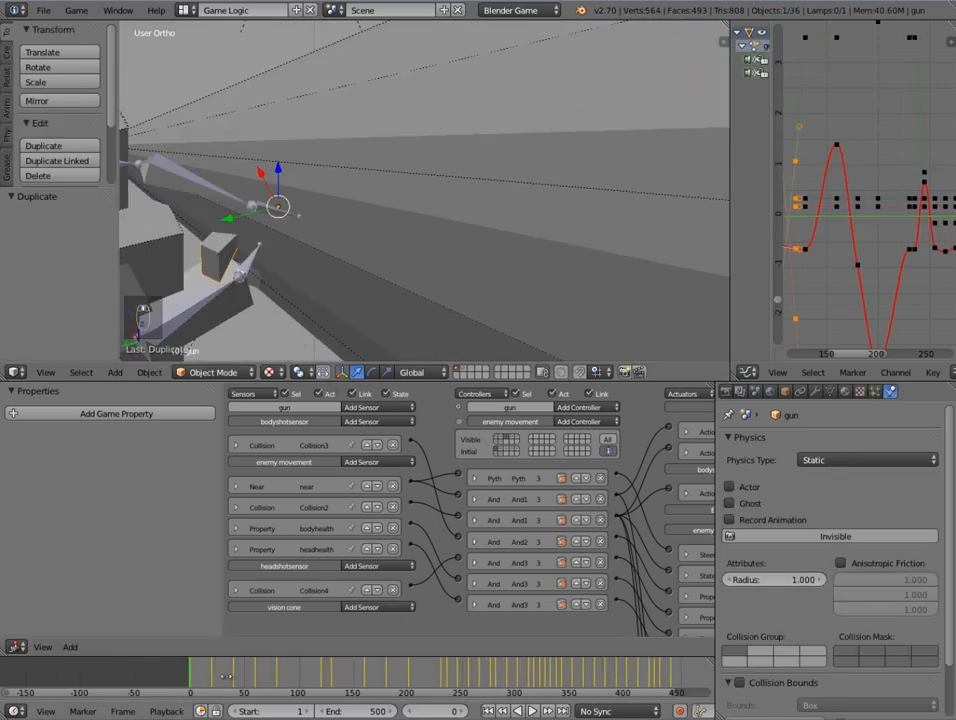
scroll(300, 685, up, 5)
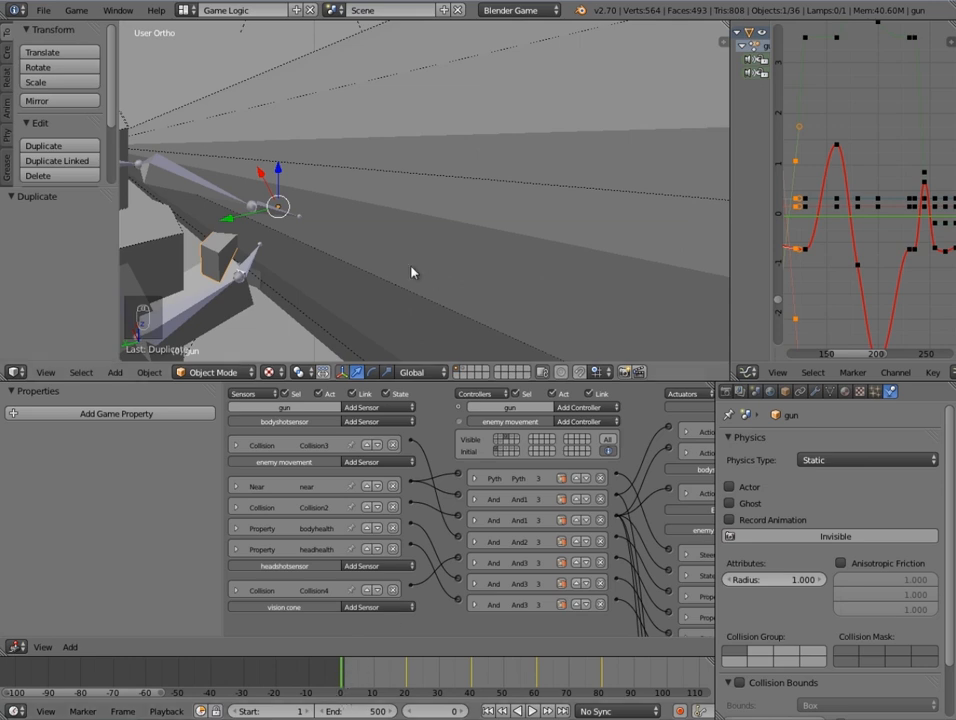
middle_drag(418, 256, 488, 287)
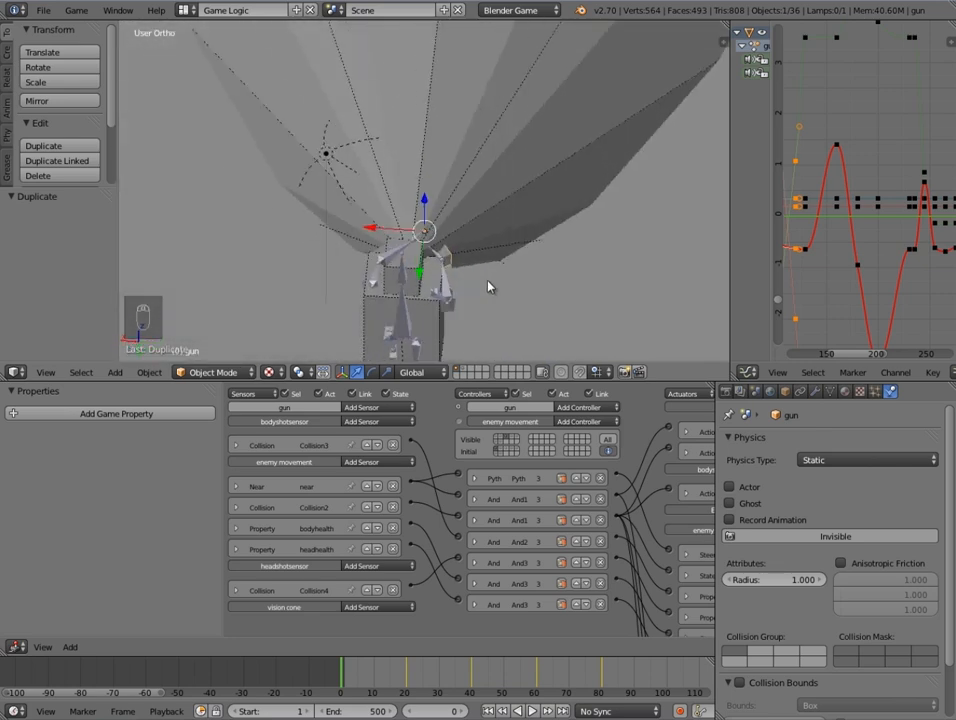
key(i)
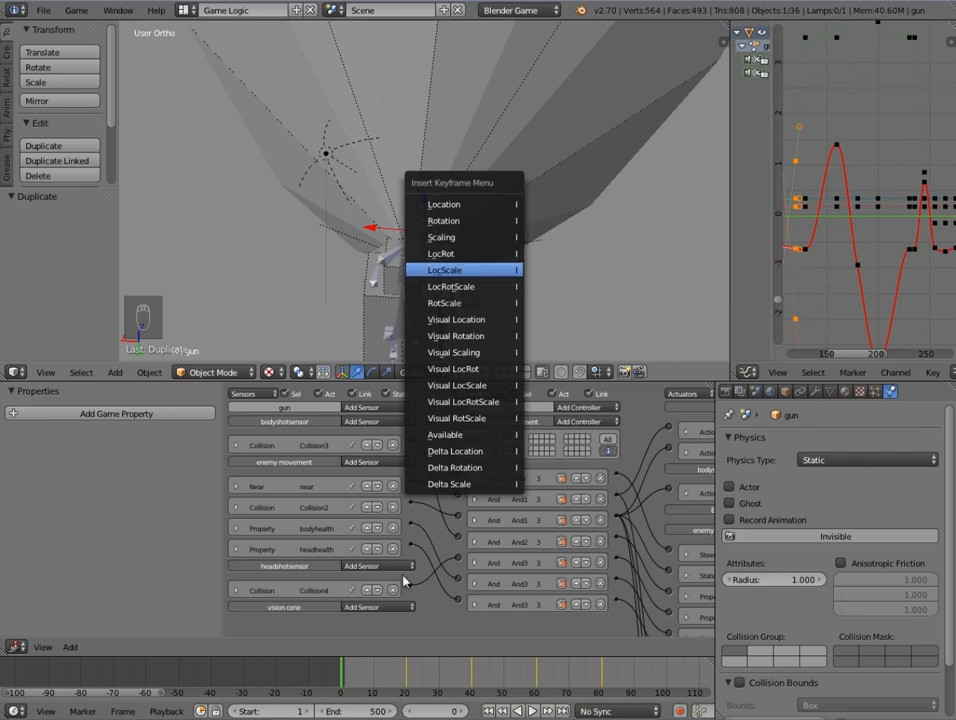
click(445, 270)
- Switch the viewport to wireframe shading and insert a LocRot keyframe for the gun at frame 0
middle_drag(474, 171, 433, 193)
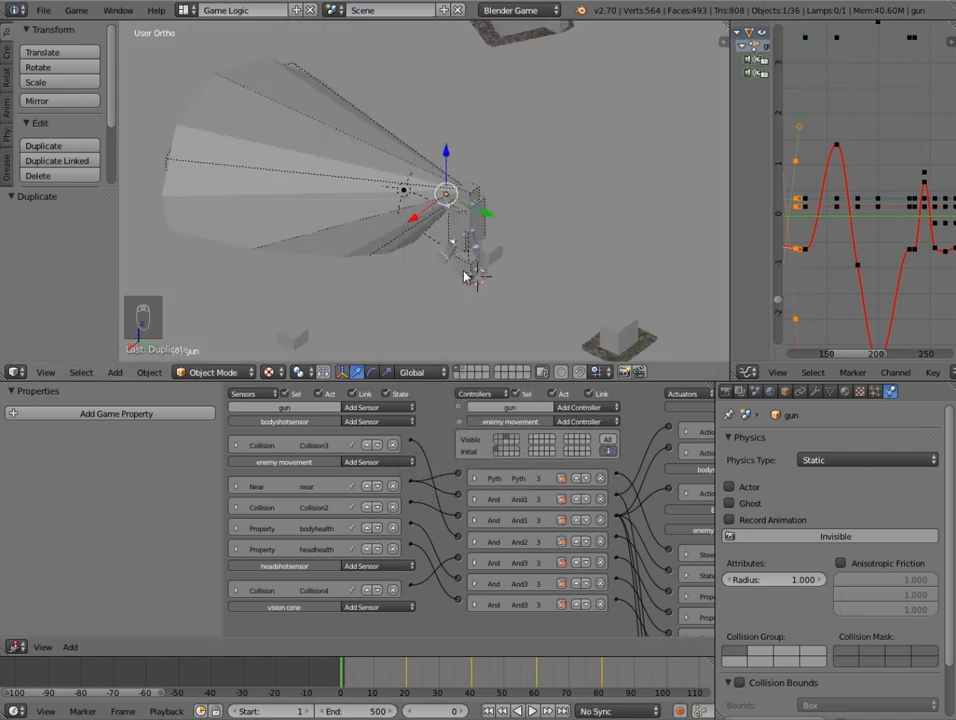
key(z)
scroll(465, 276, up, 9)
scroll(514, 215, down, 3)
middle_drag(514, 215, 453, 152)
scroll(453, 152, down, 4)
scroll(324, 602, down, 1)
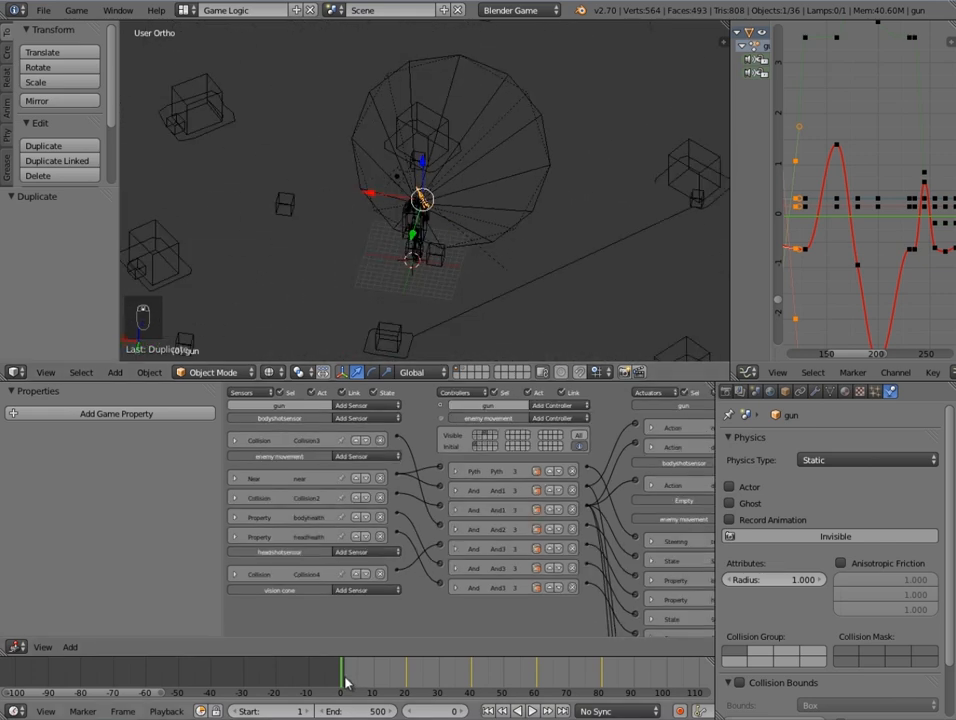
key(i)
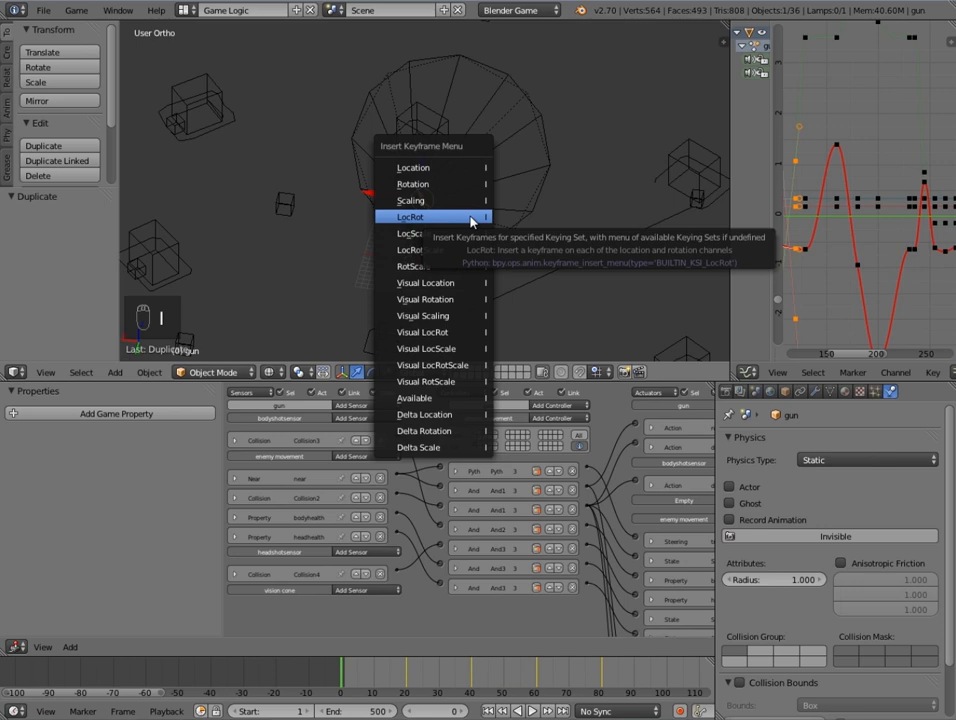
click(471, 221)
- Rotate the gun about -8.9° around global Z and insert a LocRot keyframe for it at frame 0
middle_drag(472, 220, 553, 203)
key(r)
key(z)
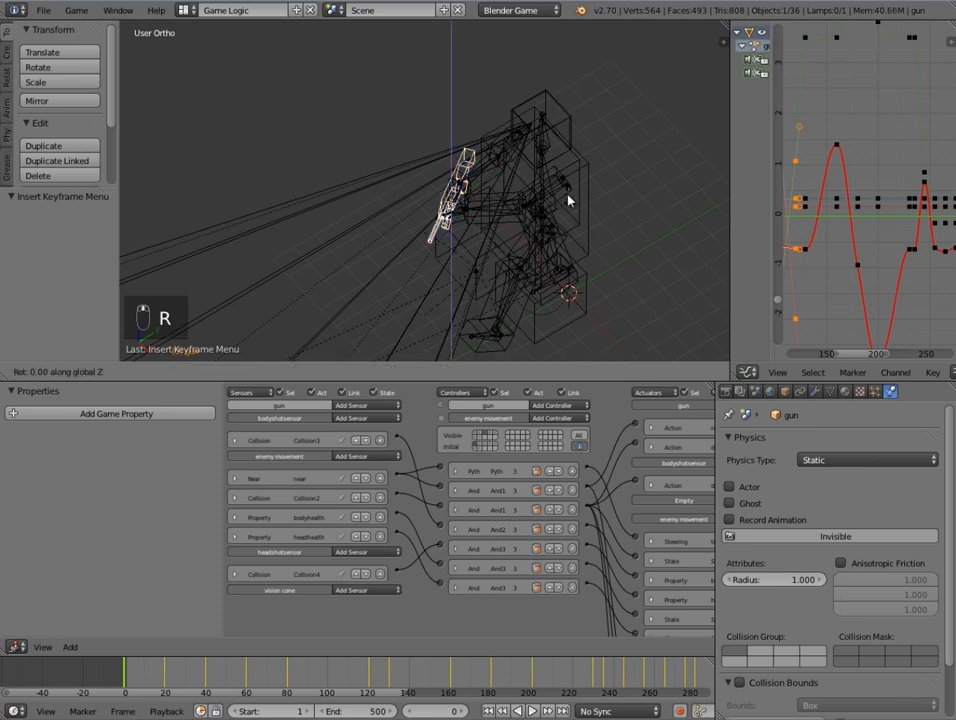
click(541, 218)
middle_drag(541, 218, 470, 257)
key(i)
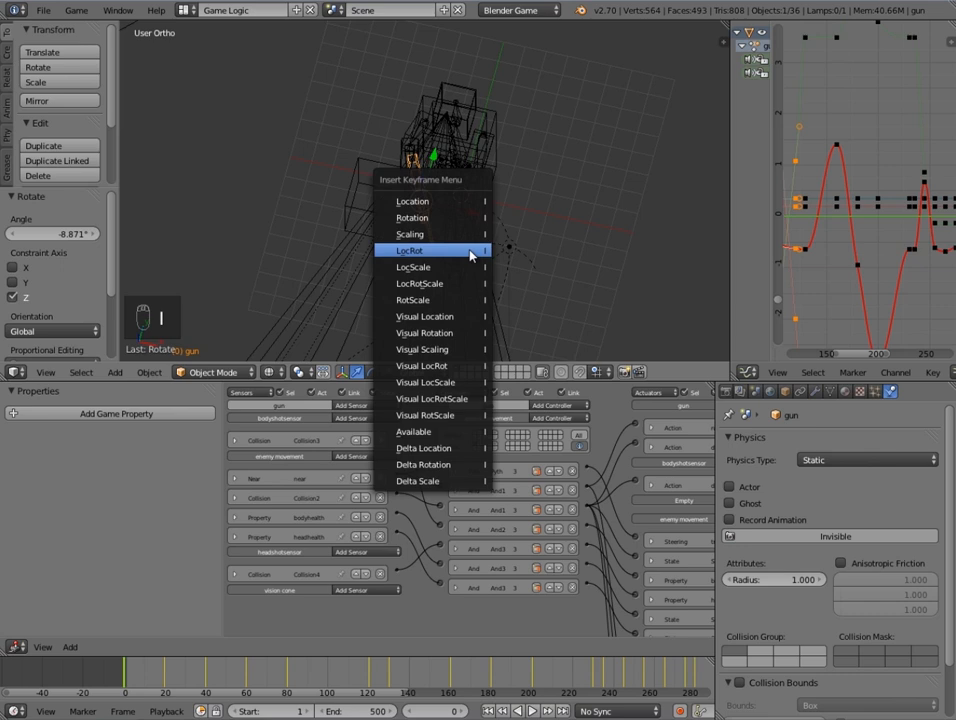
click(470, 253)
- At frame 3, move the gun about 0.15 units back along its local Y axis and insert a LocRot keyframe
click(464, 712)
click(464, 712)
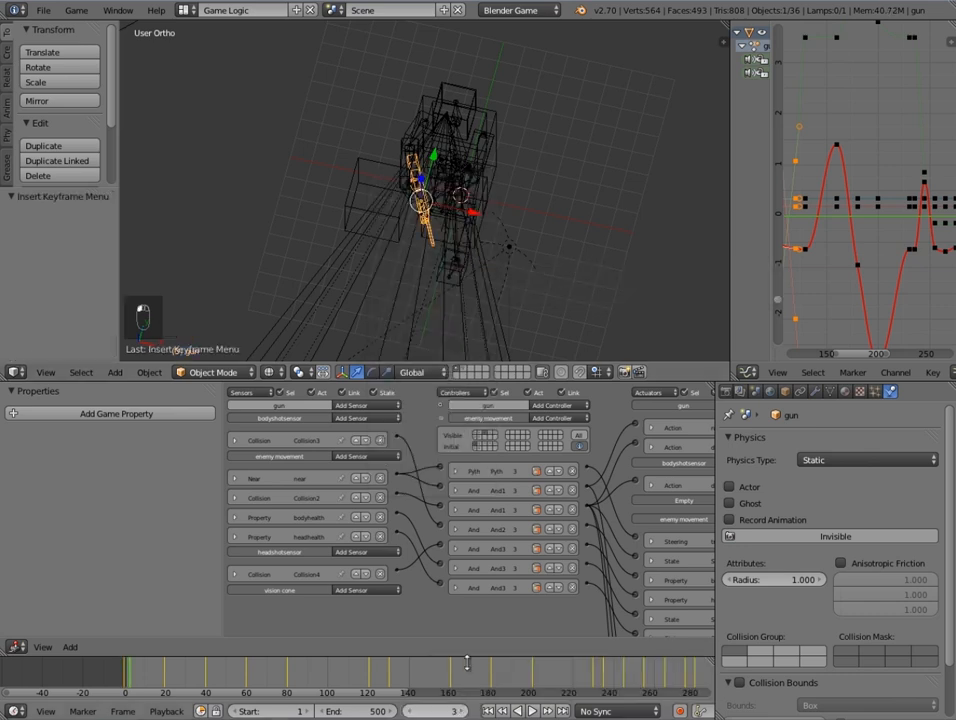
shift+middle_drag(407, 237, 506, 290)
scroll(506, 290, down, 7)
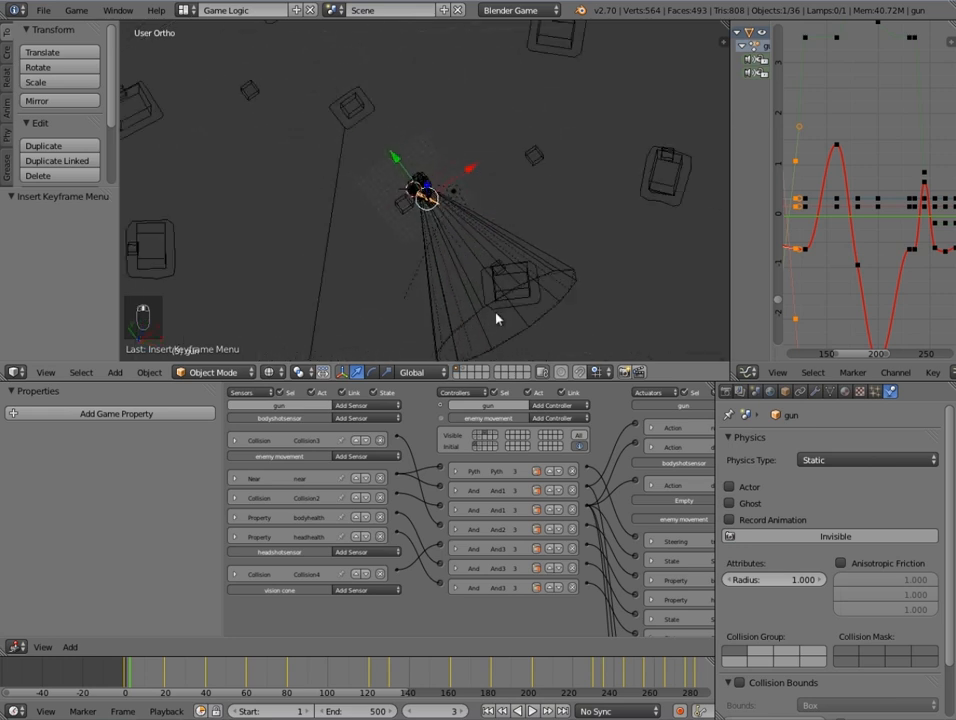
middle_drag(350, 206, 501, 207)
scroll(440, 230, up, 4)
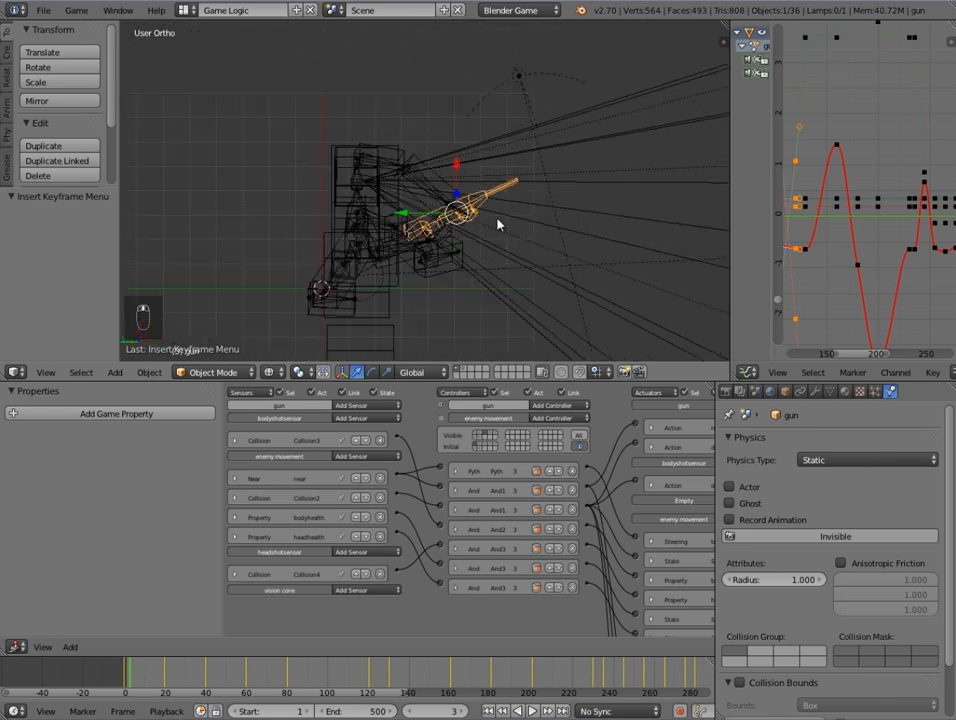
key(g)
key(y)
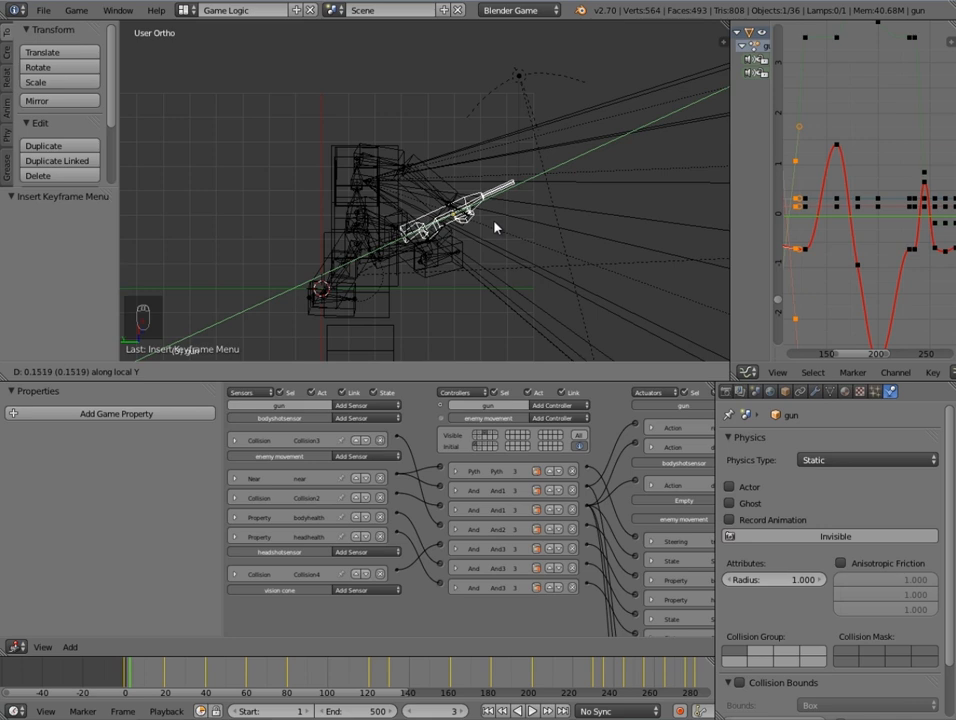
click(494, 227)
key(i)
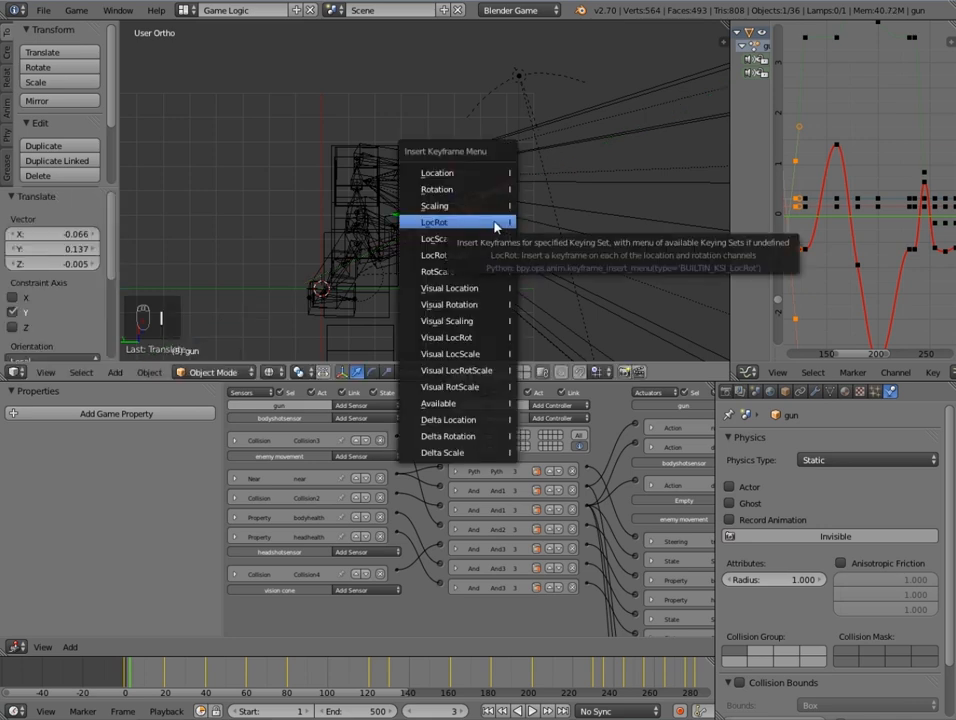
click(494, 223)
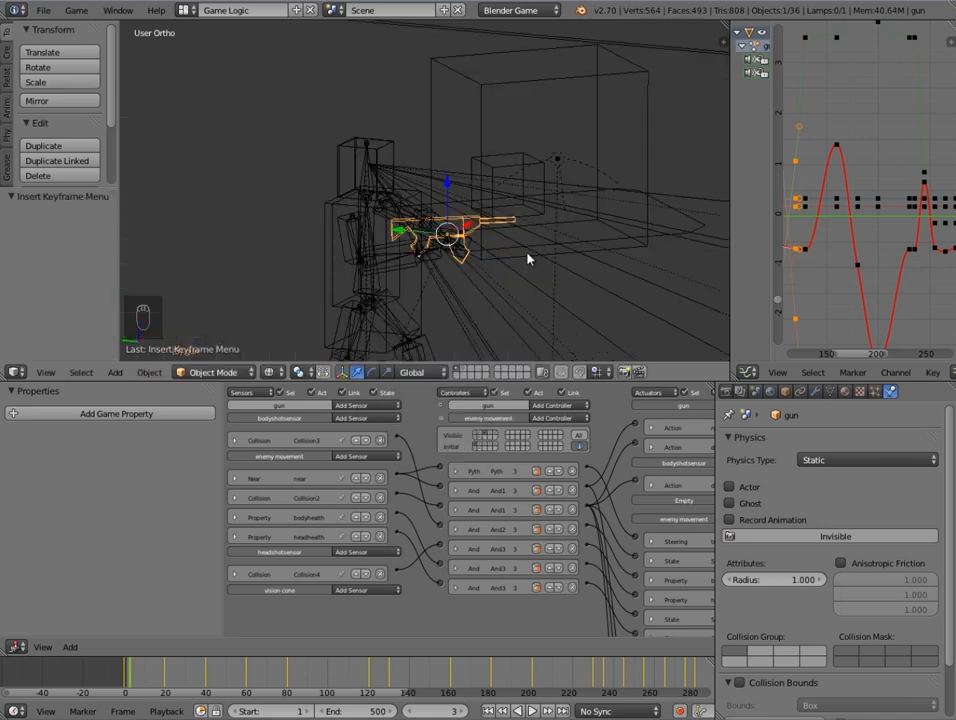
- Rotate the gun about -7.8° around its local X axis and insert a LocRot keyframe at frame 3
key(r)
key(x)
key(x)
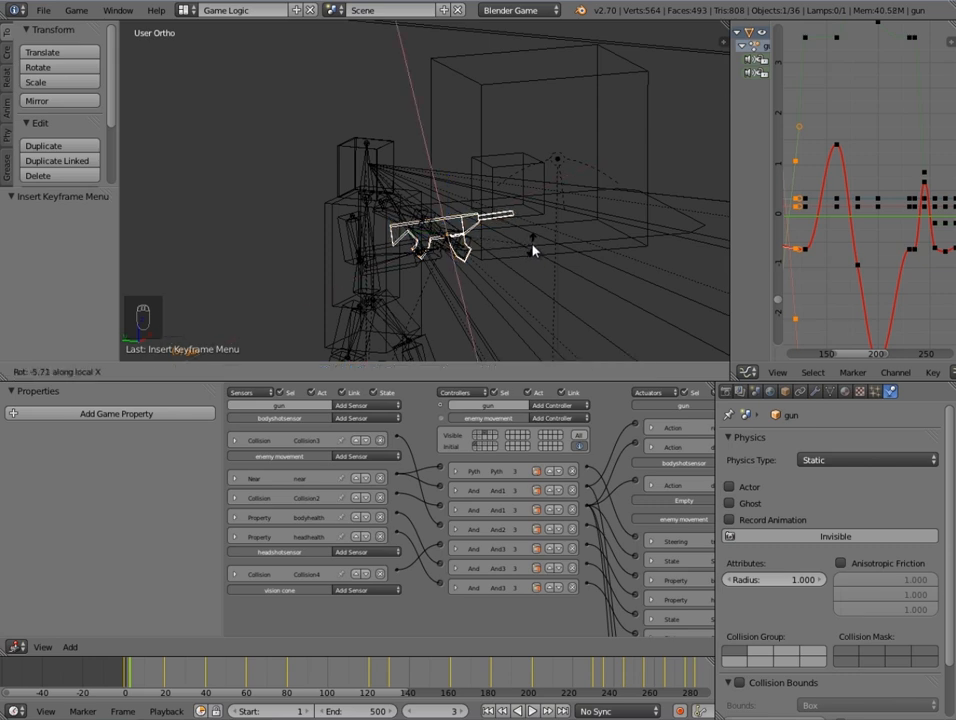
click(534, 248)
key(i)
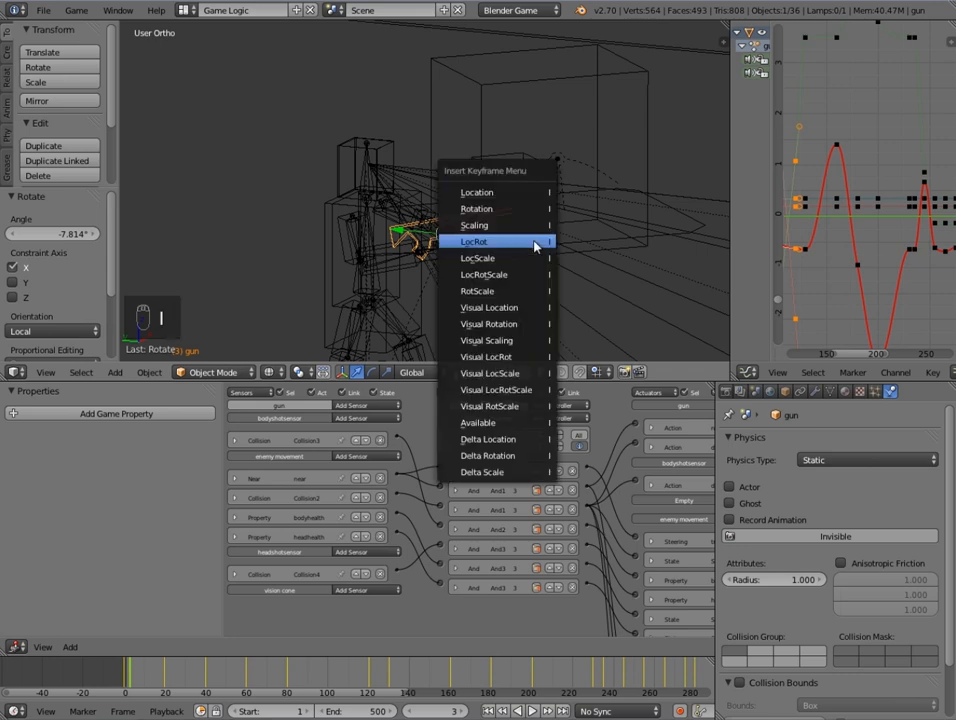
click(534, 242)
- Return to frame 0, enlarge the graph editor, and duplicate the gun's keyframes there with the copies shifted 5 frames forward
middle_drag(530, 246, 410, 320)
drag(131, 670, 122, 673)
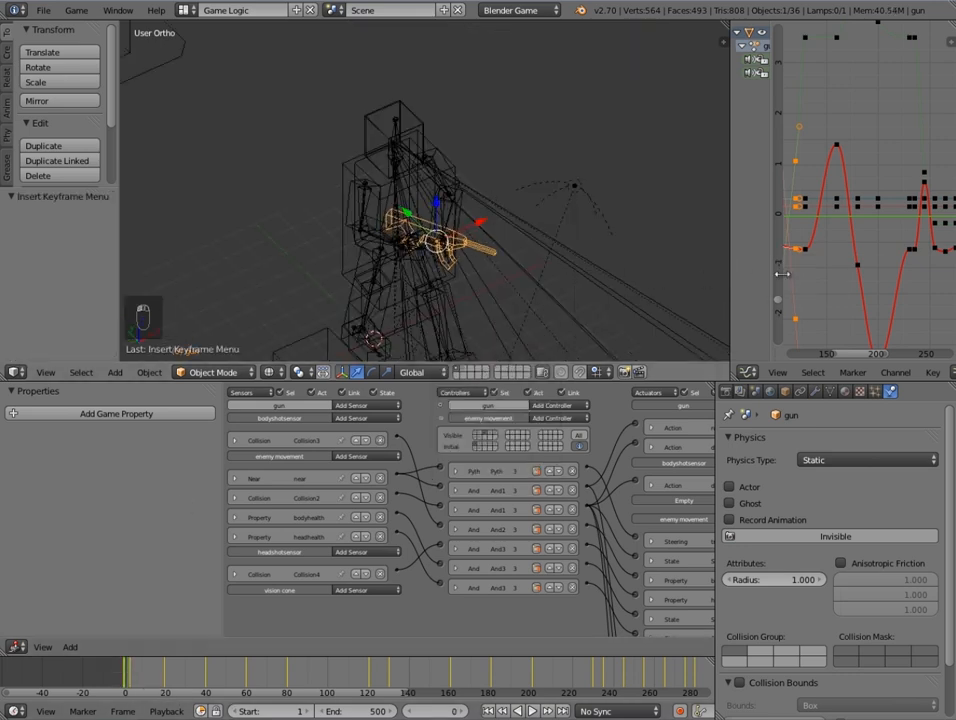
drag(729, 240, 601, 240)
key(a)
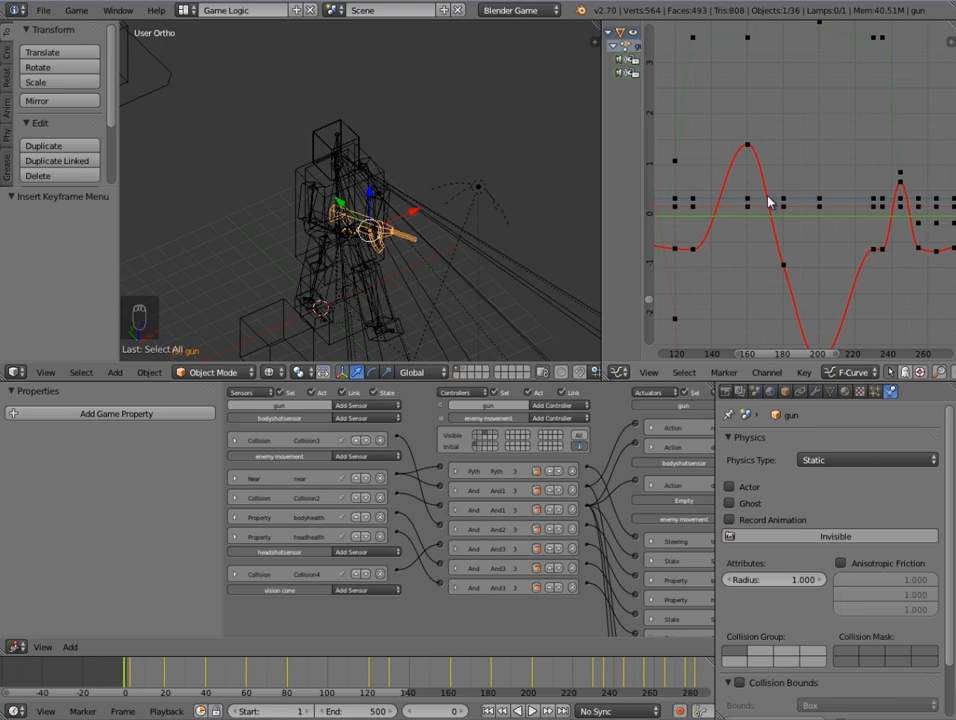
key(ctrl+k)
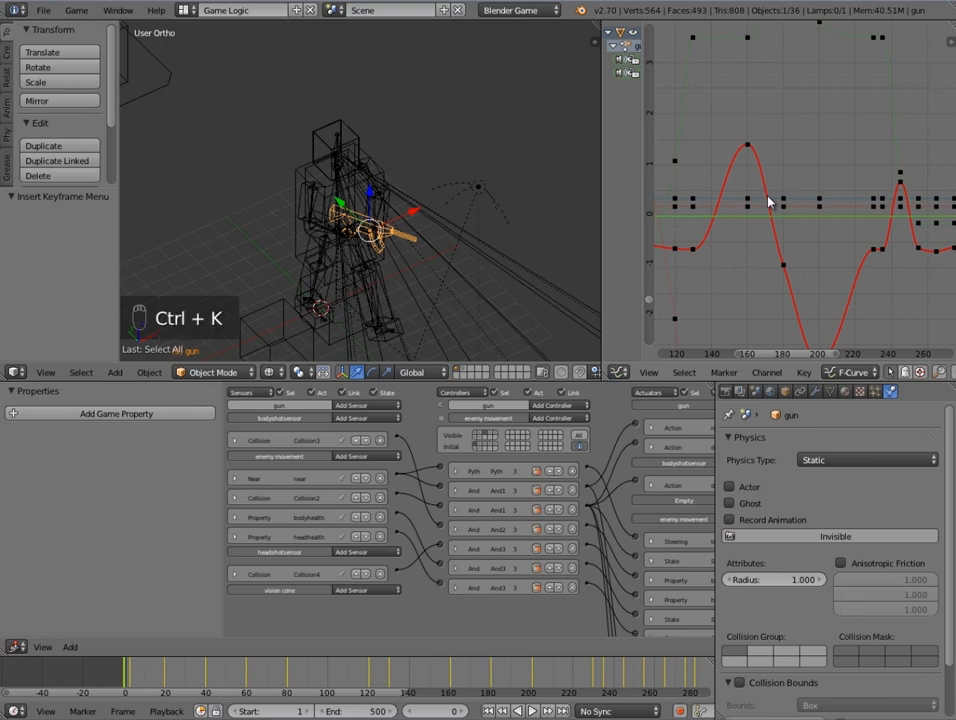
key(shift+d)
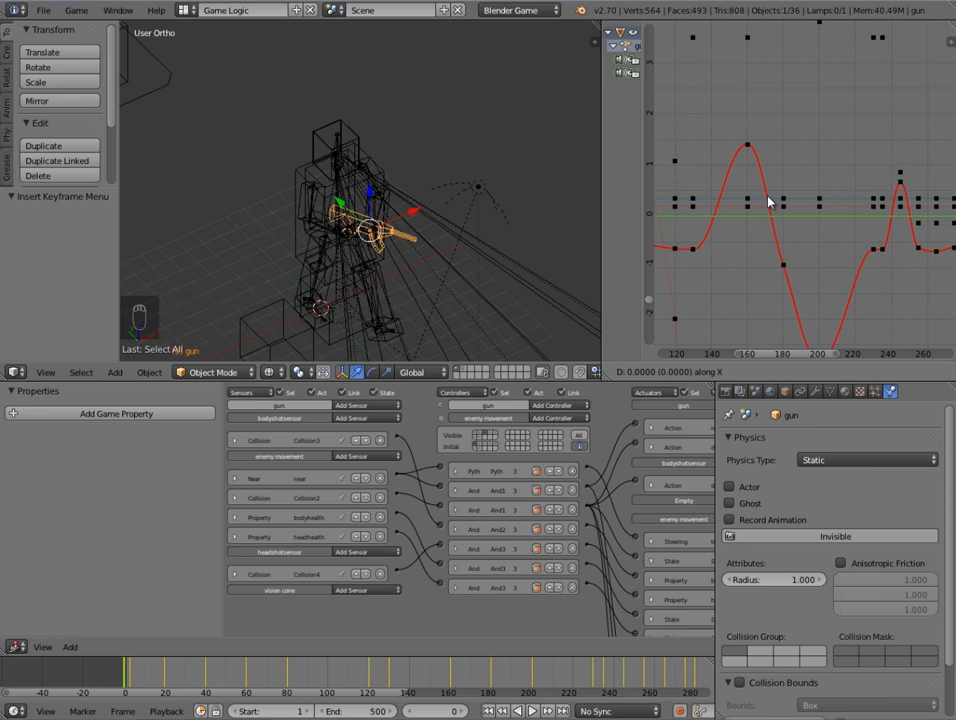
text(5)
key(Return)
- Go back to frame 3, move the gun slightly further back along its local Y axis, and rekey its location and rotation
click(133, 668)
mouse_move(133, 664)
mouse_down()
mouse_move(124, 665)
mouse_move(130, 671)
mouse_up()
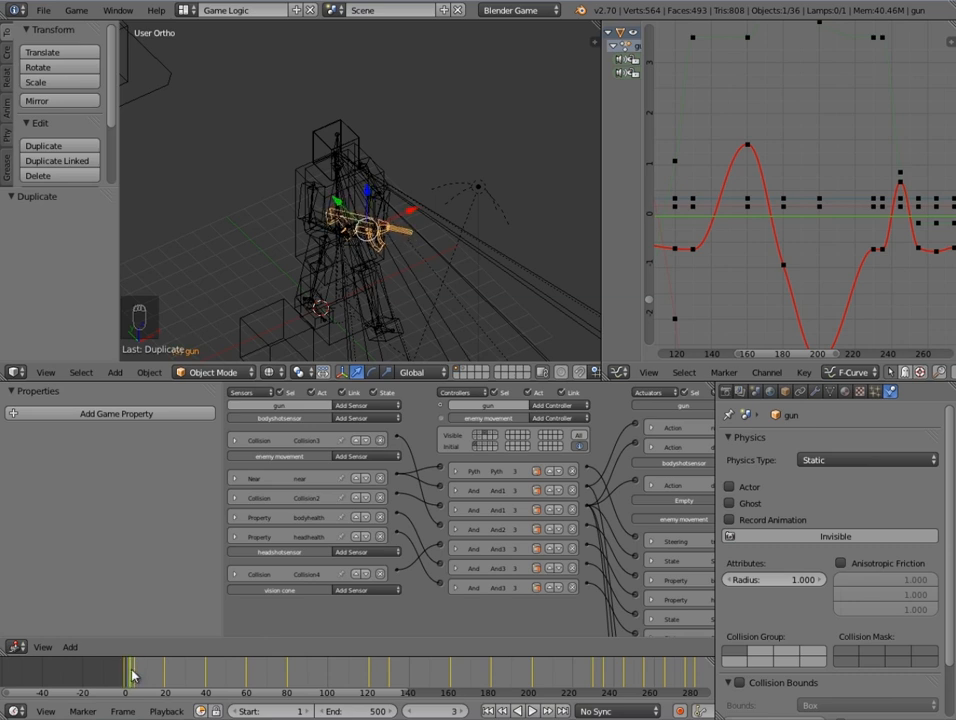
scroll(446, 205, up, 5)
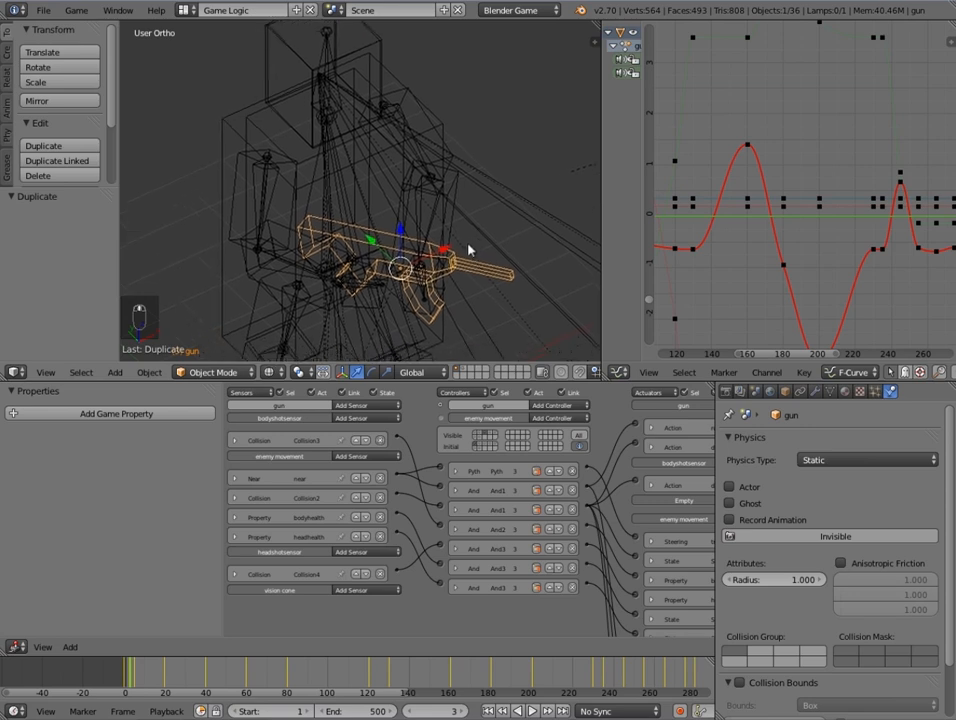
key(g)
key(y)
key(y)
click(469, 248)
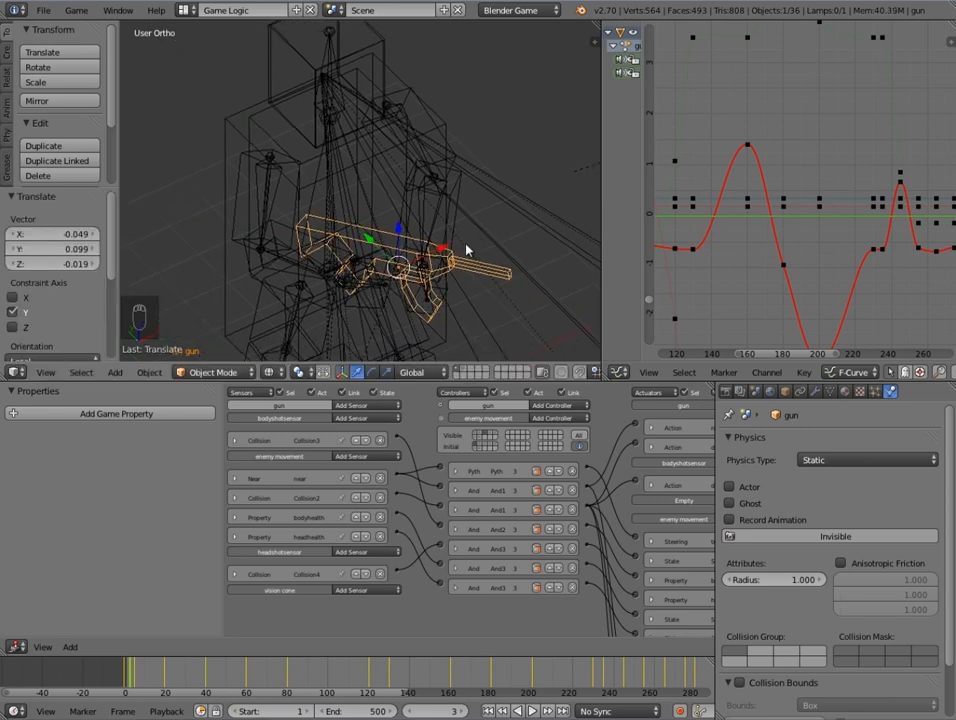
key(i)
click(469, 247)
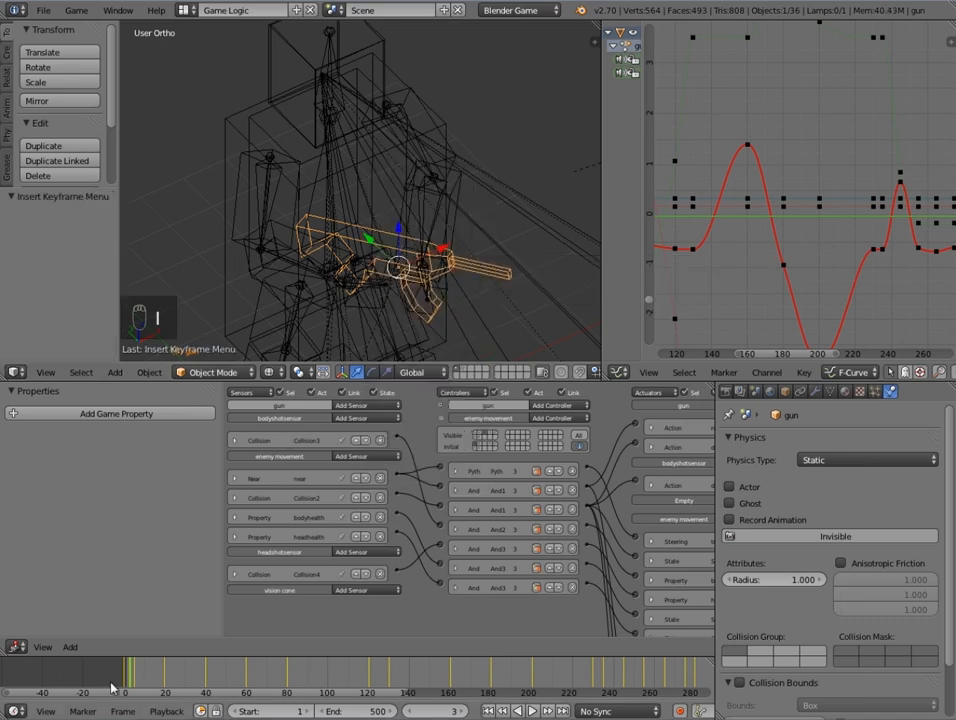
- Scrub through the recoil back to frame 0 and add a Plain Axes empty to the scene
drag(137, 672, 120, 672)
middle_drag(400, 280, 312, 221)
middle_drag(428, 246, 386, 239)
key(shift+a)
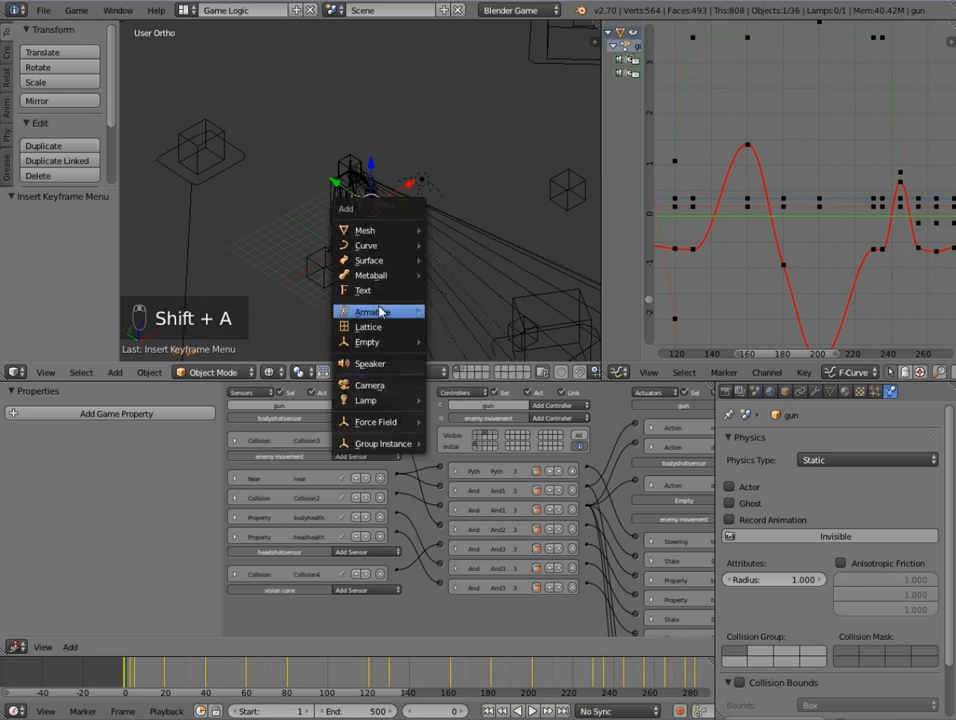
mouse_move(370, 342)
click(444, 344)
scroll(374, 320, up, 4)
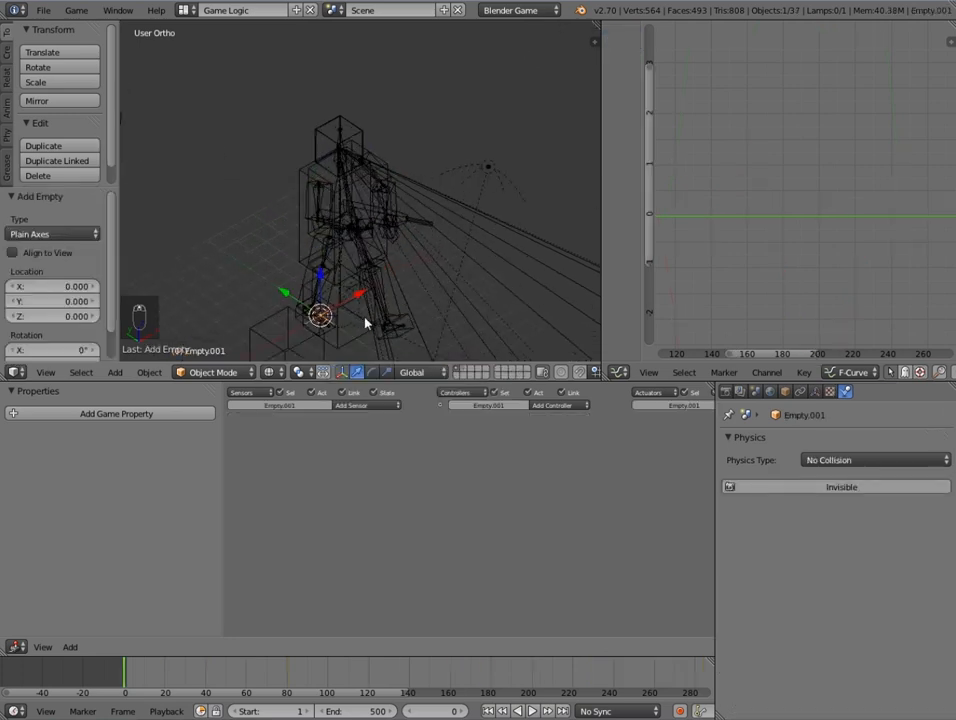
- Raise the new empty along Z to the height of the gun's barrel
key(g)
key(z)
click(366, 195)
drag(290, 171, 374, 230)
scroll(403, 256, up, 4)
middle_drag(476, 282, 405, 312)
scroll(405, 312, down, 2)
drag(428, 298, 440, 302)
scroll(418, 286, down, 5)
scroll(416, 285, up, 5)
middle_drag(490, 312, 388, 198)
key(g)
key(z)
click(324, 173)
- Move the empty along Y and about 0.68 units along X to the gun's muzzle
middle_drag(324, 173, 393, 188)
key(g)
key(y)
click(313, 210)
key(g)
key(x)
click(312, 250)
- Rotate the empty around Z to about 24.4° so that it lines up with the gun's barrel
middle_drag(312, 250, 338, 296)
key(r)
key(z)
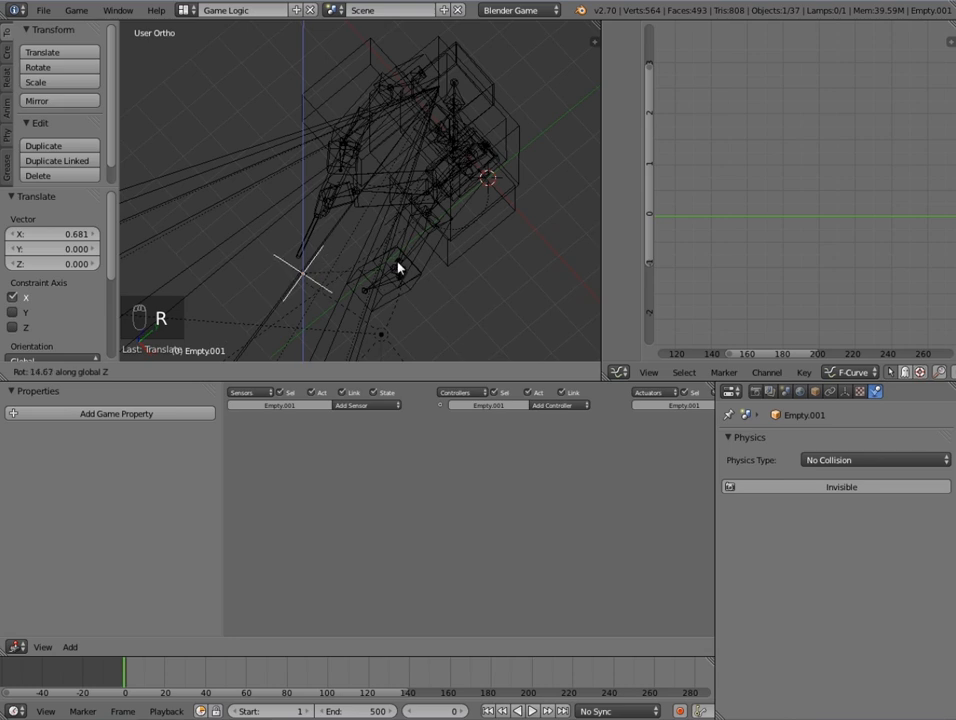
click(395, 255)
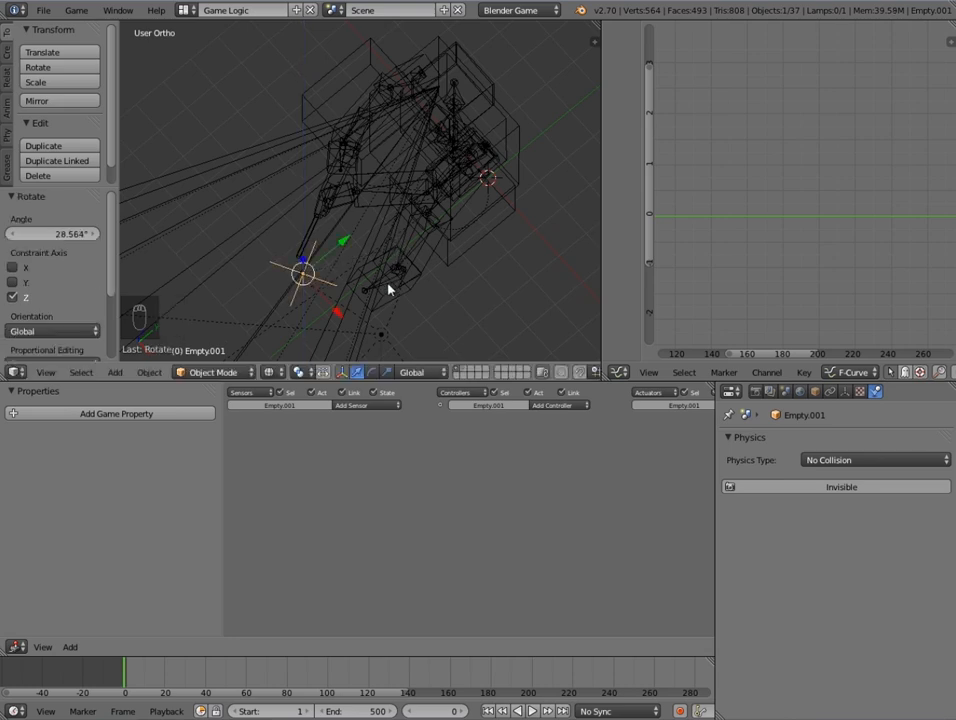
middle_drag(390, 286, 369, 303)
drag(368, 292, 353, 282)
drag(363, 208, 359, 212)
key(r)
key(z)
click(385, 233)
- Fine-tune the empty's position at the barrel tip, finishing with a shift of about -0.05 along X
middle_drag(385, 233, 437, 125)
drag(437, 122, 378, 195)
middle_drag(378, 195, 418, 305)
drag(418, 305, 388, 294)
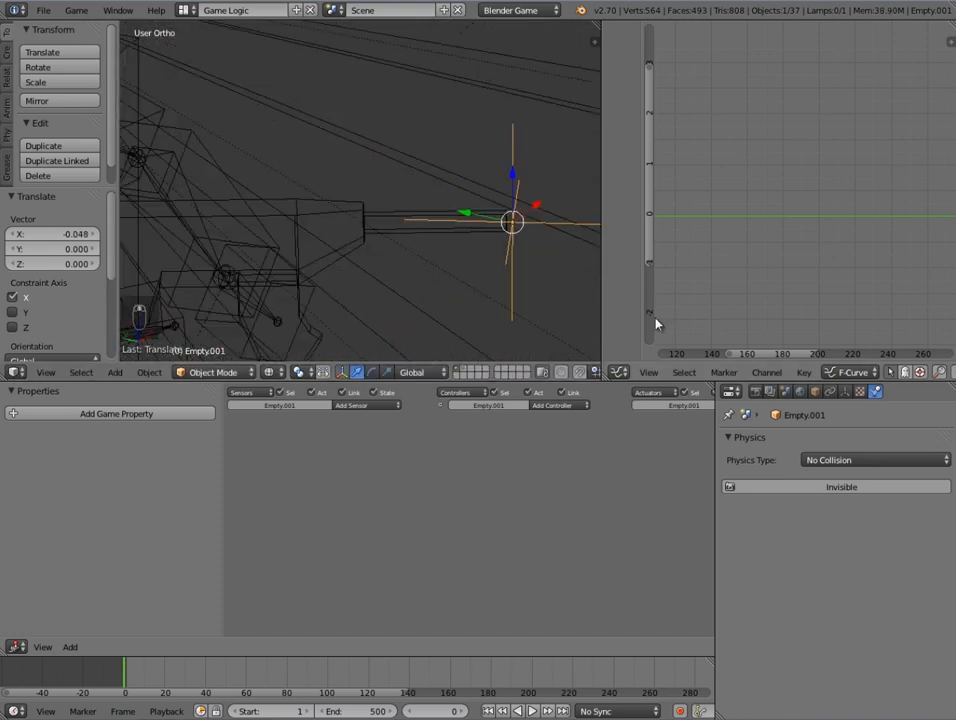
- Rename the empty as enemybulletspawner
click(815, 392)
click(800, 441)
key(BackSpace)
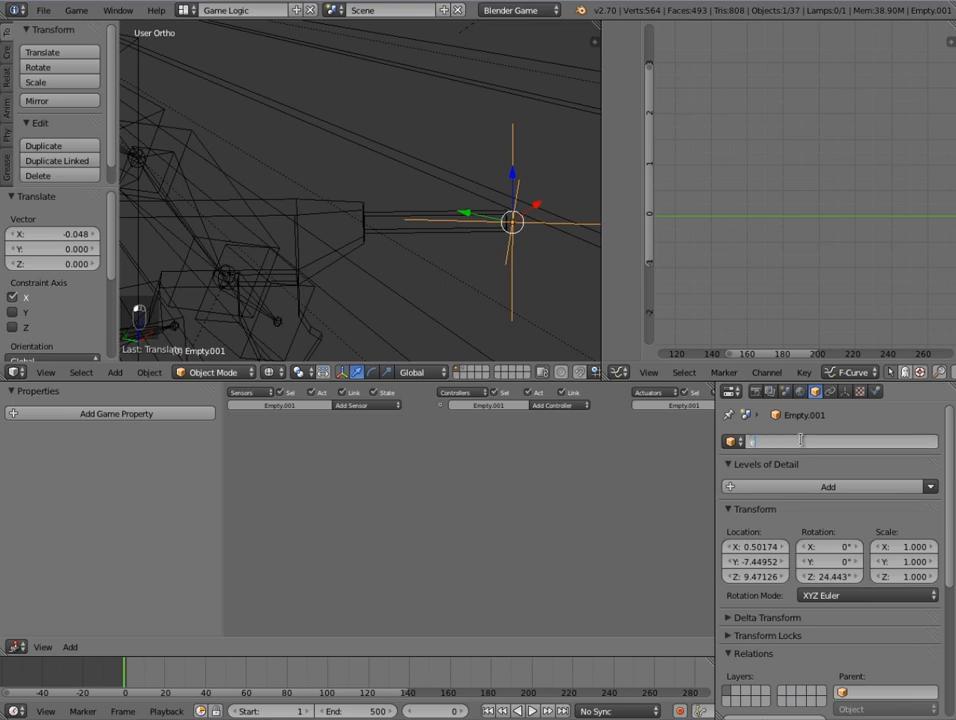
text(enemybulletSpawner)
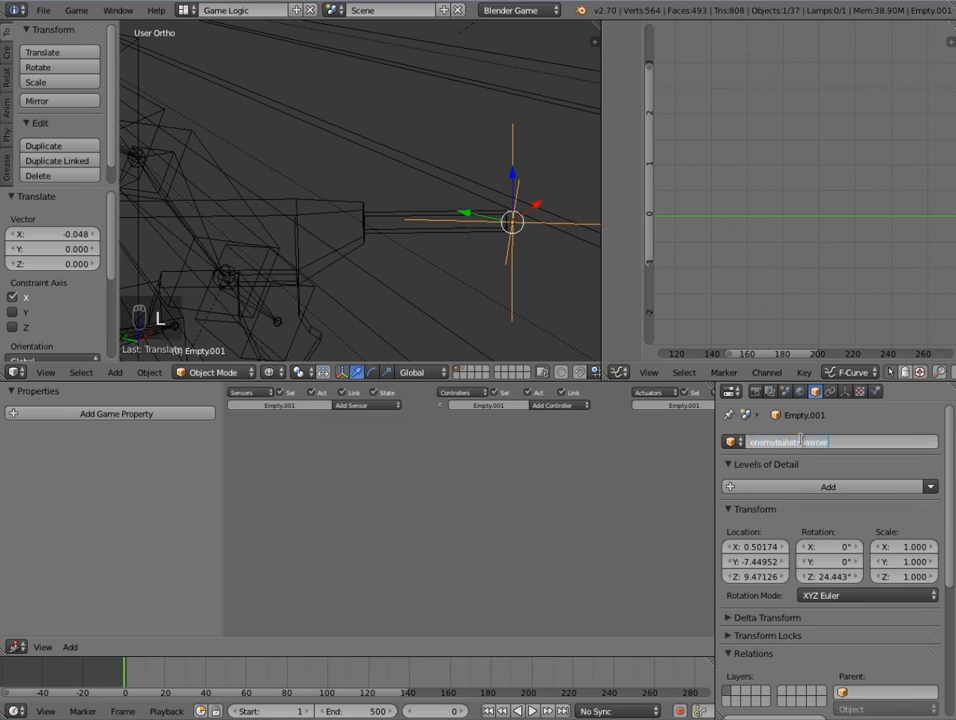
key(Return)
- Parent the enemybulletspawner empty to the gun as an object parent
middle_drag(432, 268, 378, 211)
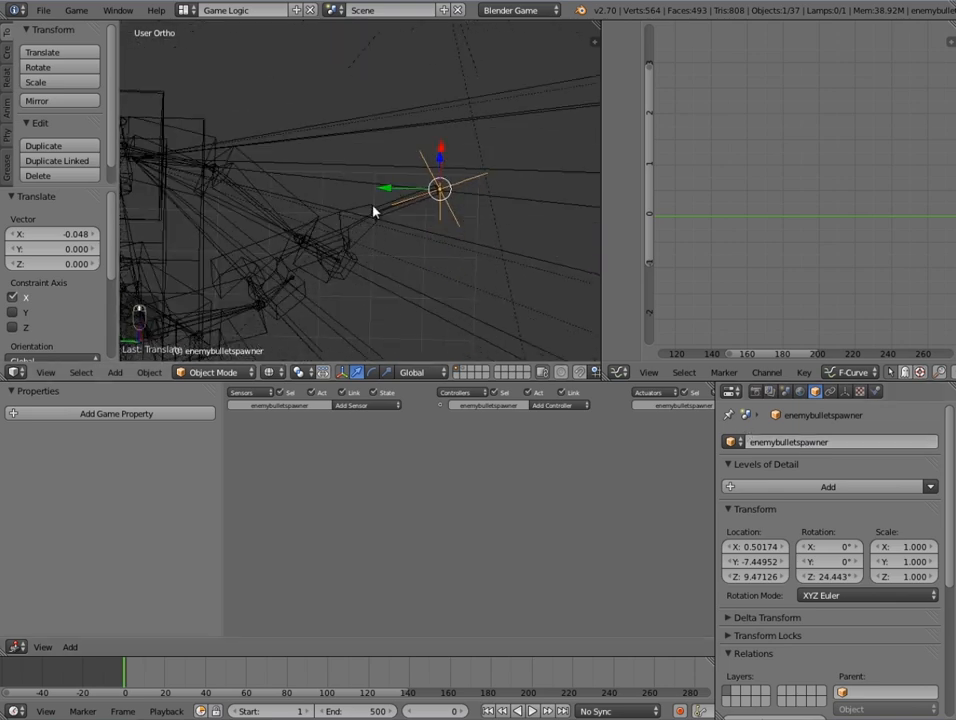
shift+right_click(375, 213)
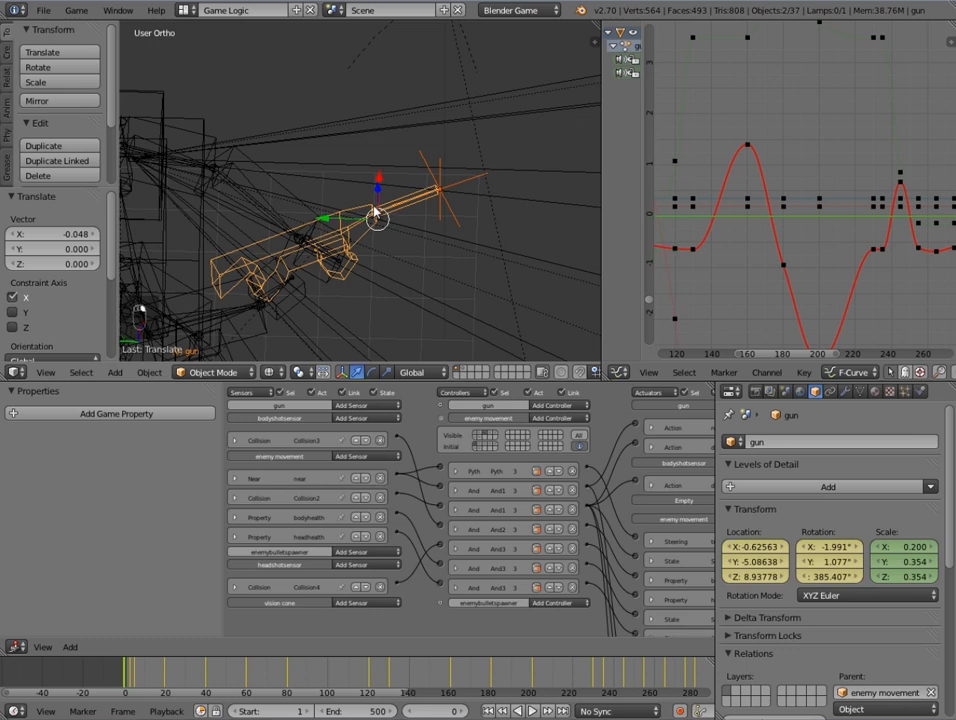
key(ctrl+p)
click(379, 207)
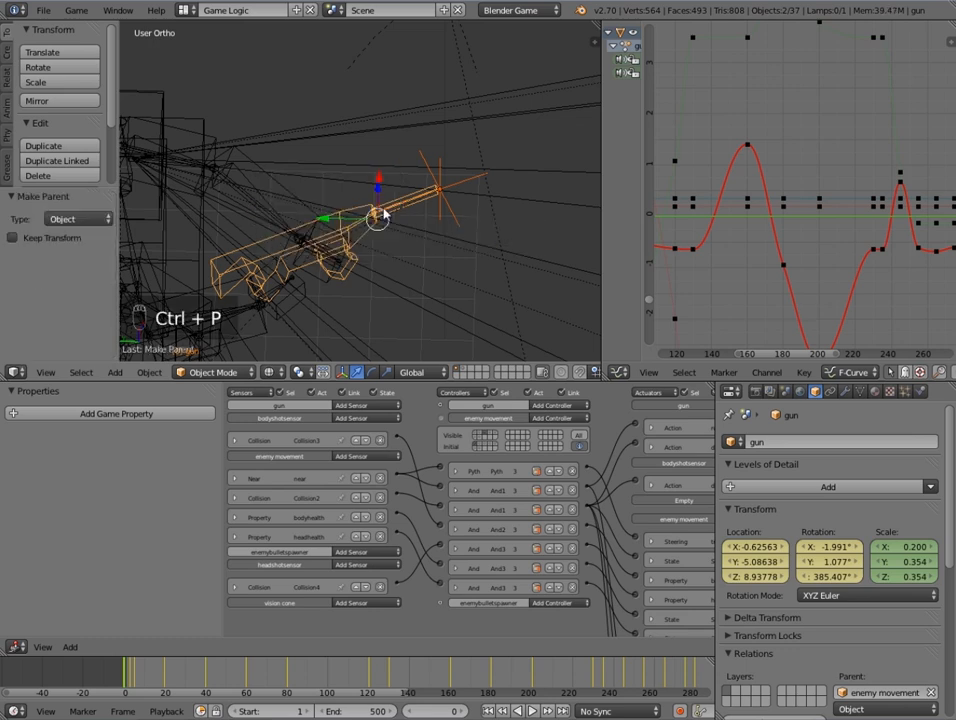
- Apply the scale of the gun object
right_click(372, 210)
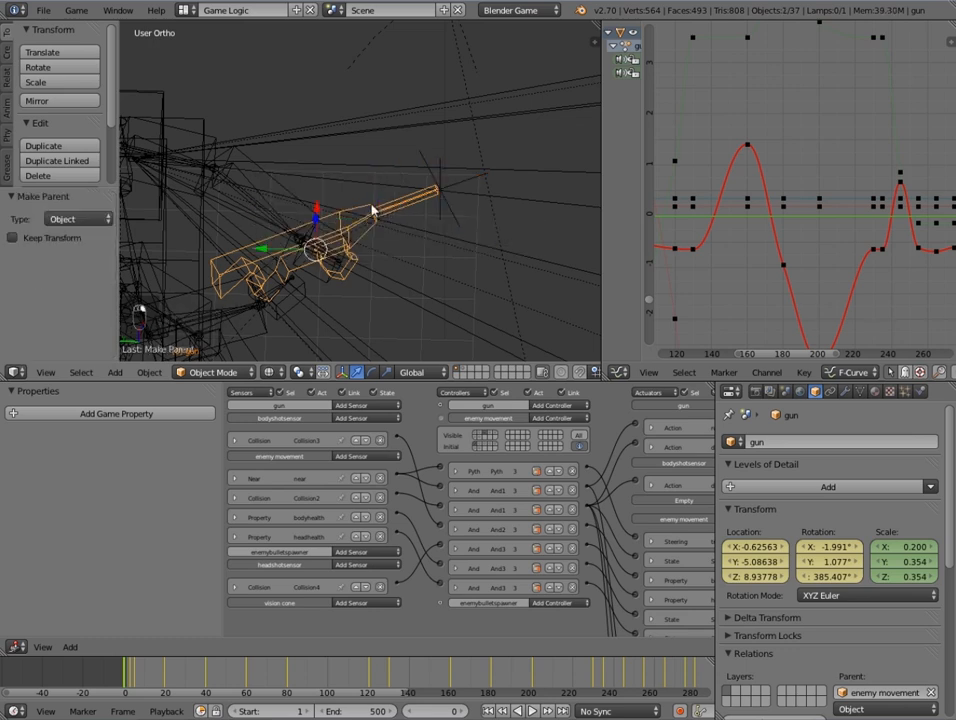
key(ctrl+a)
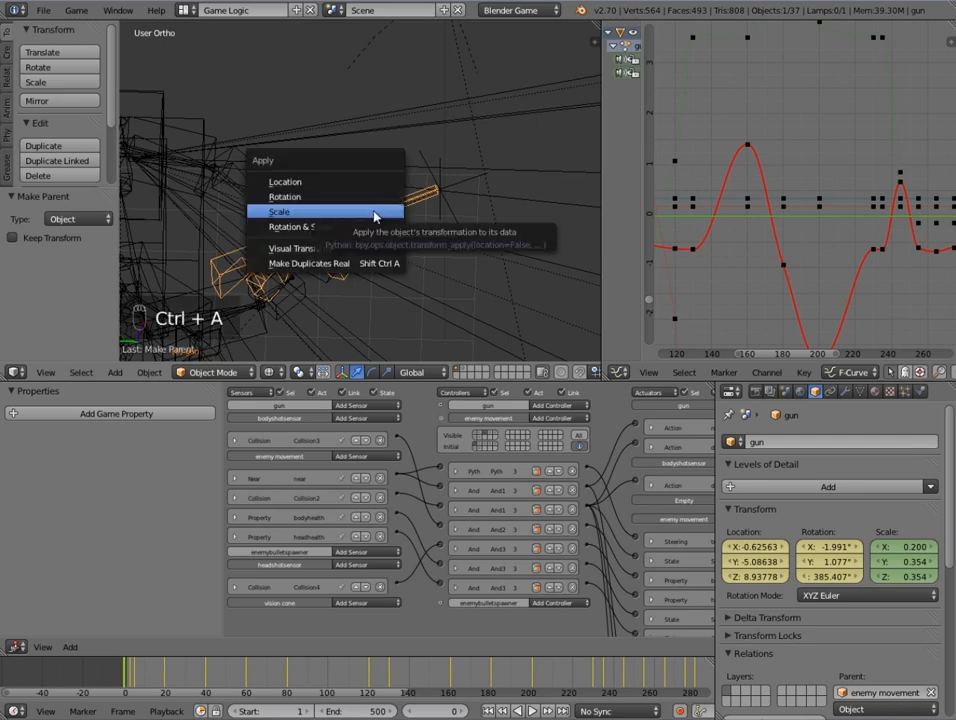
click(374, 214)
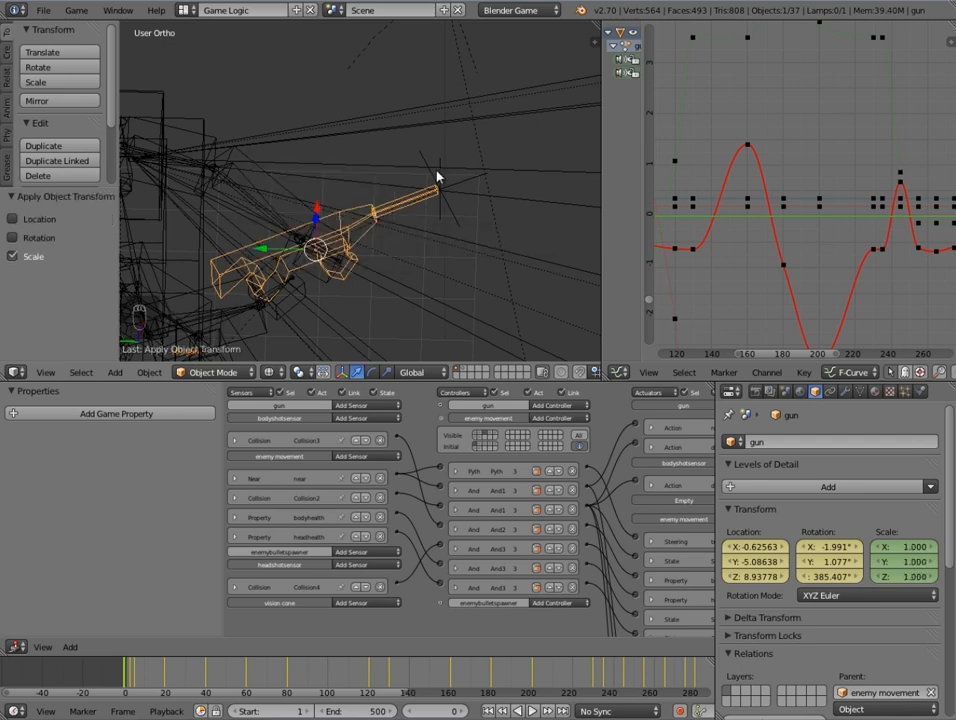
- Give enemybulletspawner an Edit Object actuator in Add Object mode that spawns the bullet object
right_click(440, 187)
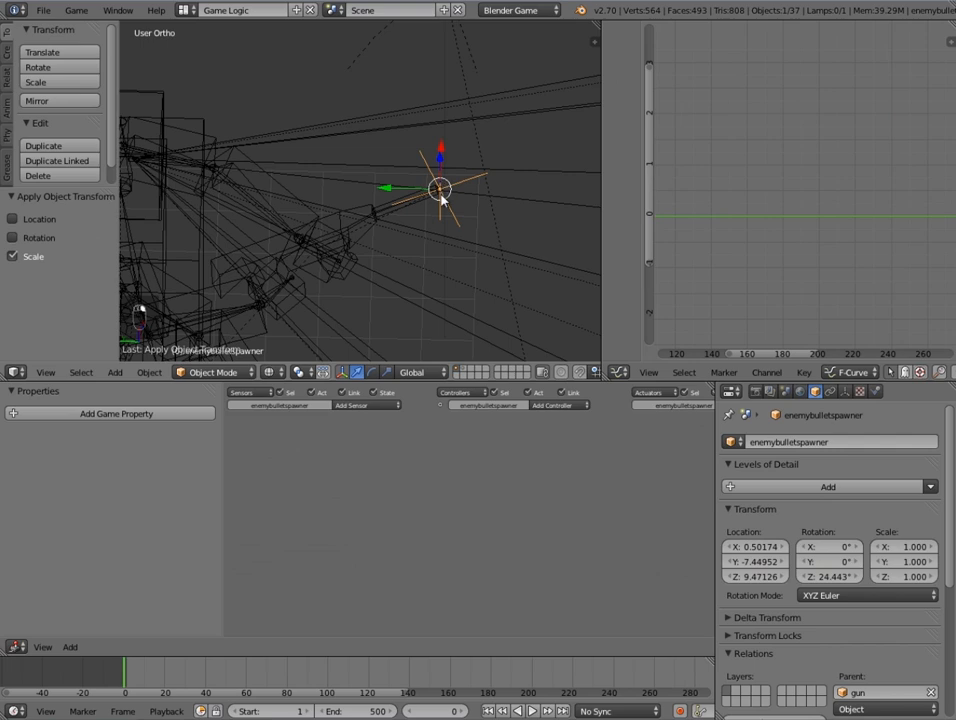
scroll(491, 459, up, 2)
scroll(556, 470, down, 6)
middle_drag(654, 455, 593, 452)
scroll(650, 442, up, 4)
middle_drag(654, 441, 593, 440)
click(677, 409)
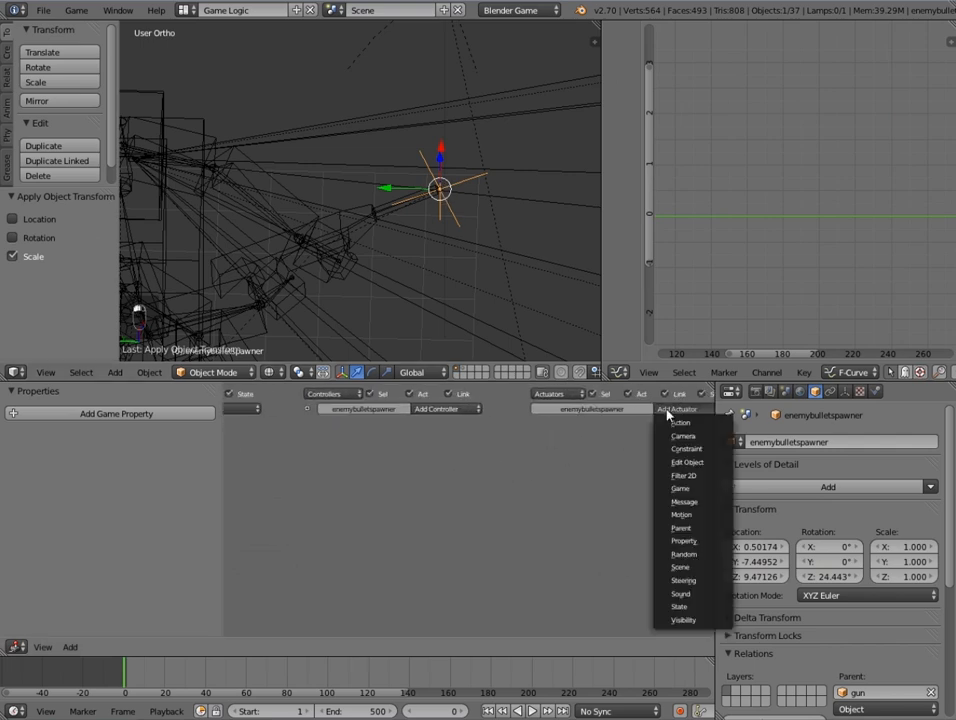
click(672, 459)
click(605, 471)
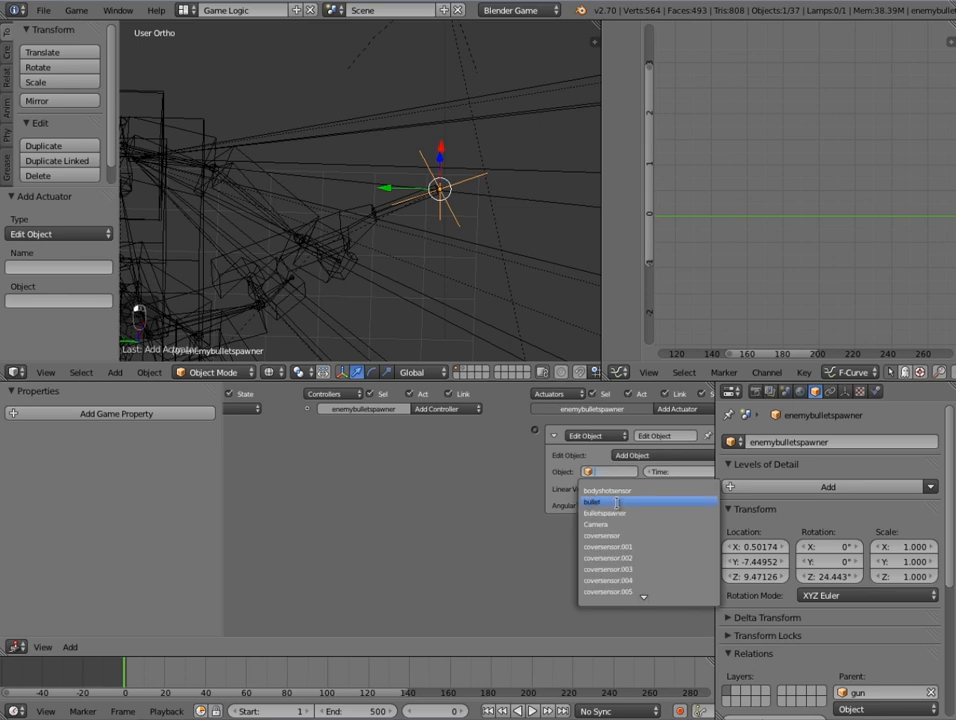
click(616, 502)
ctrl+scroll(617, 500, down, 1)
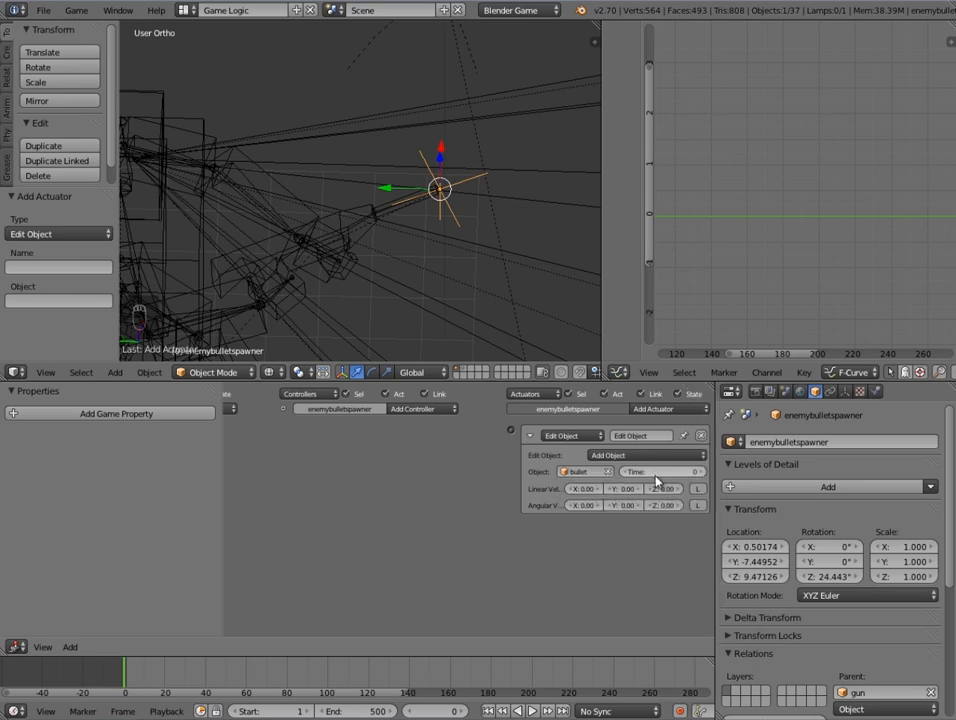
- Set the spawned bullet's lifetime to 30 in the Add Object actuator
click(676, 471)
text(60)
key(Return)
click(662, 470)
text(30)
key(Return)
- Show the layer holding the bullet and scale the bullet down to about 0.716
click(465, 373)
middle_drag(482, 203, 435, 250)
scroll(435, 250, down, 3)
scroll(269, 209, down, 1)
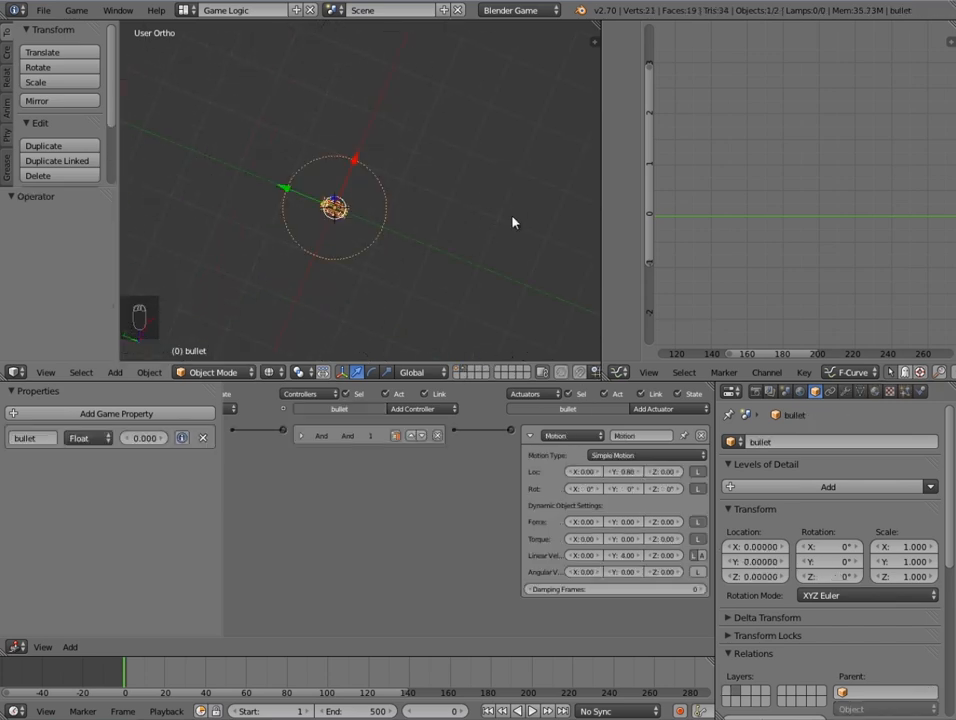
key(s)
click(492, 222)
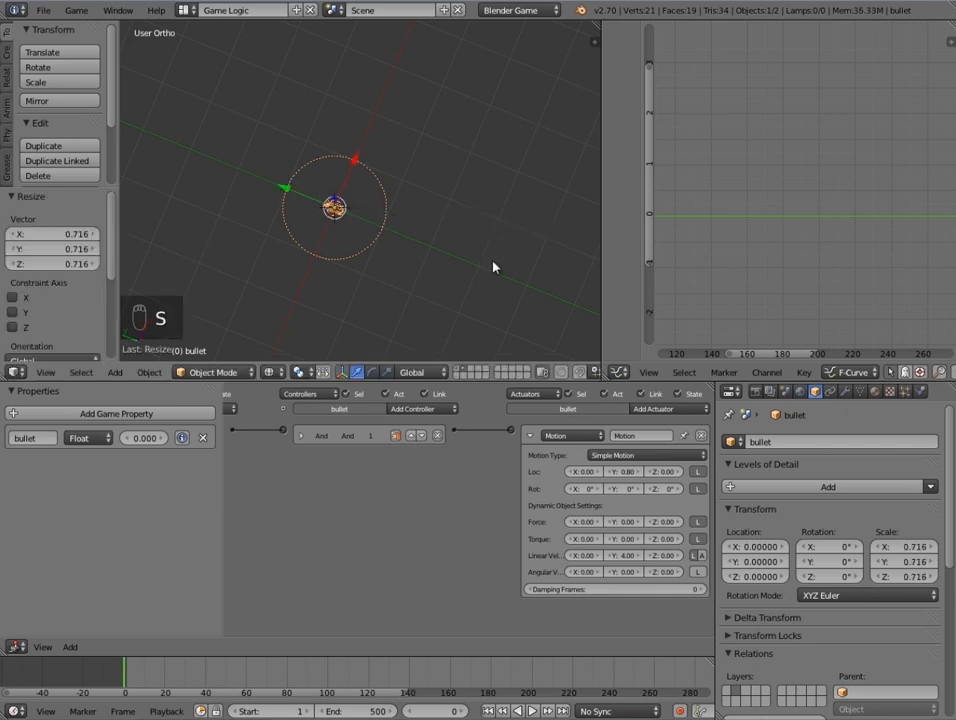
- Set the Y linear velocity in the bullet's Motion actuator to 20
click(626, 555)
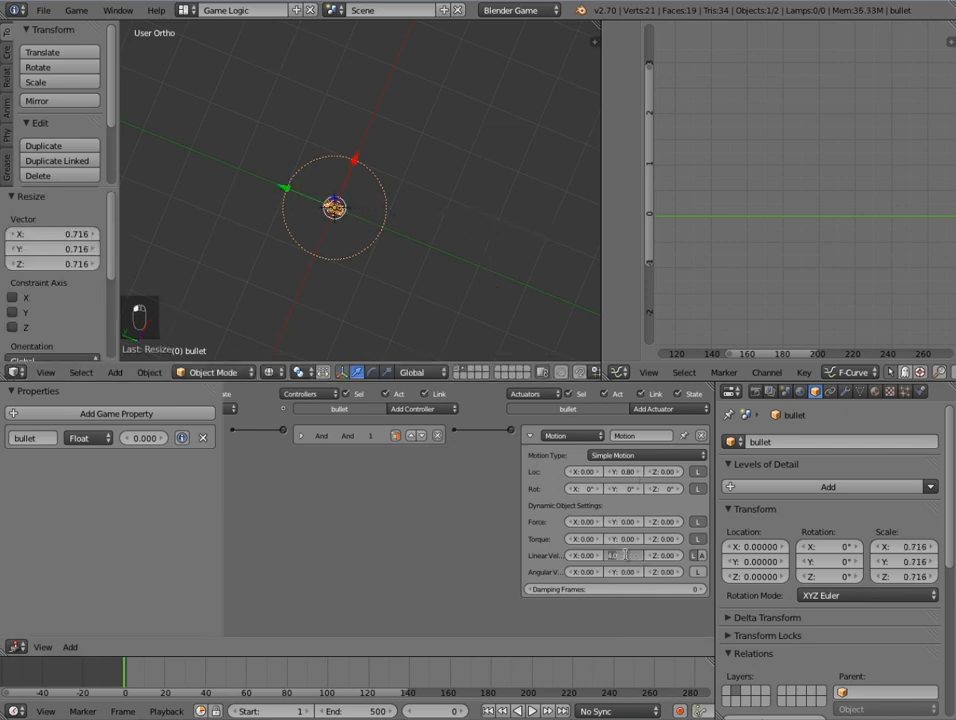
key(Return)
scroll(629, 559, down, 1)
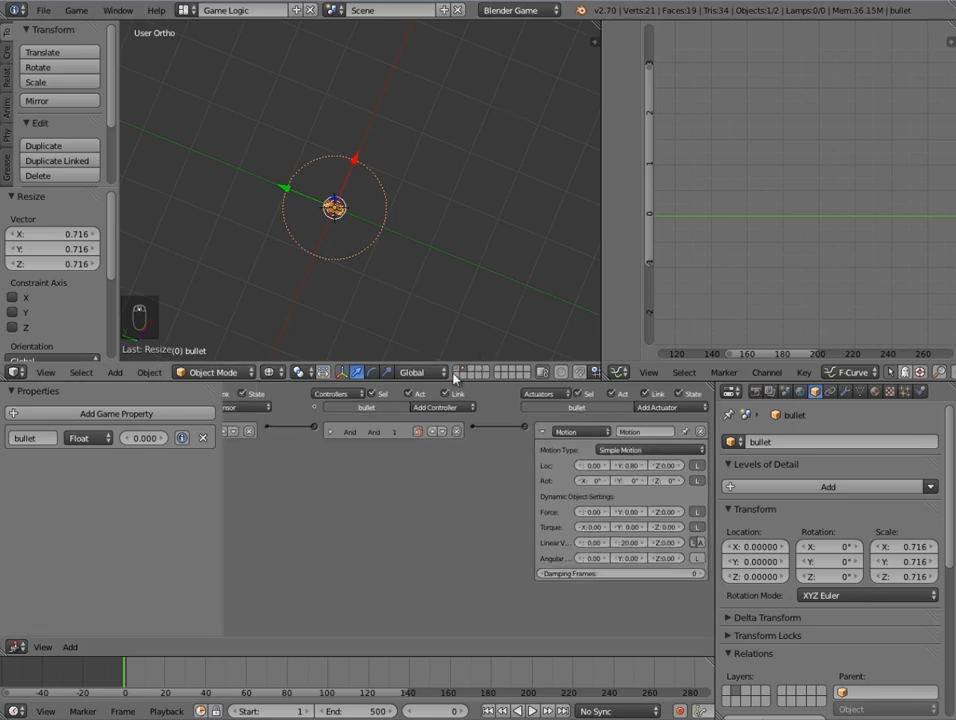
- Return to the enemy's layer and give the gun an Action actuator playing gunAction.001 with end frame 5
click(466, 368)
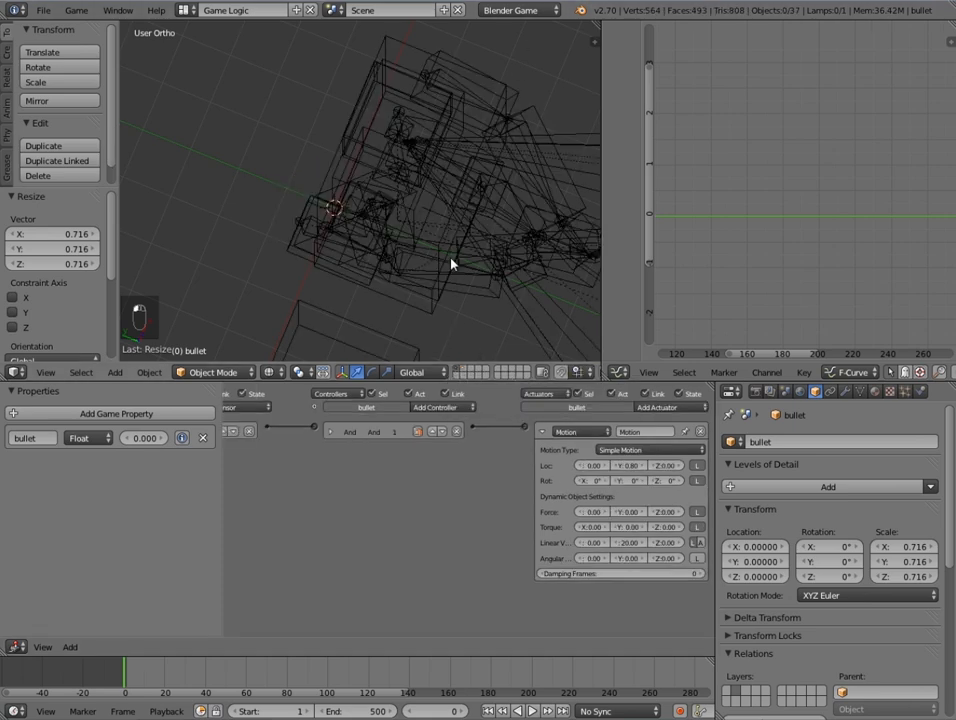
middle_drag(452, 262, 417, 280)
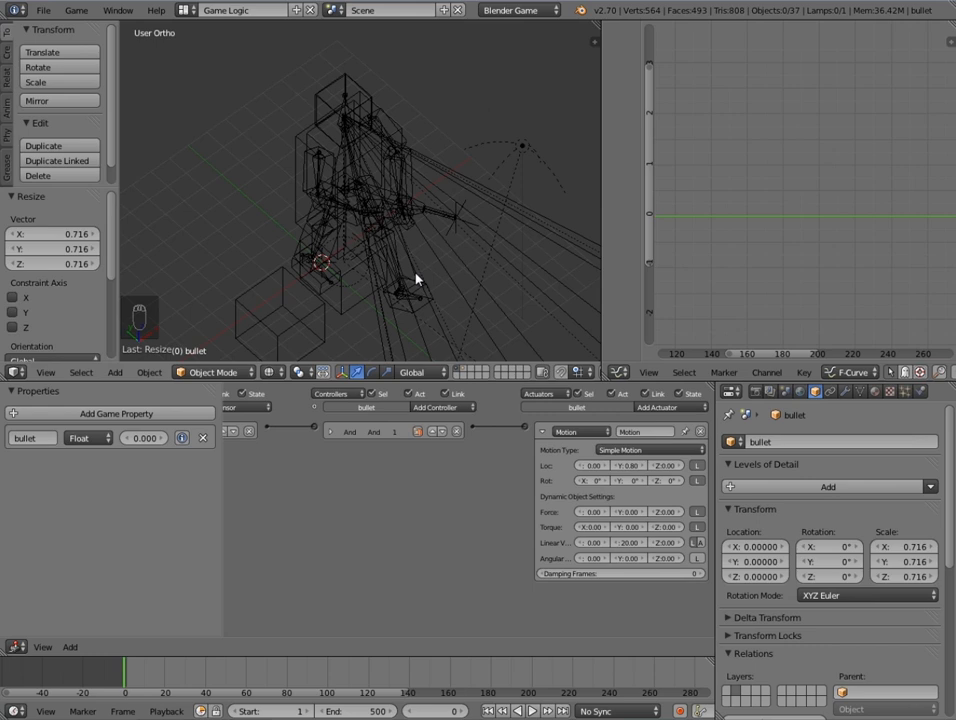
right_click(428, 214)
click(657, 408)
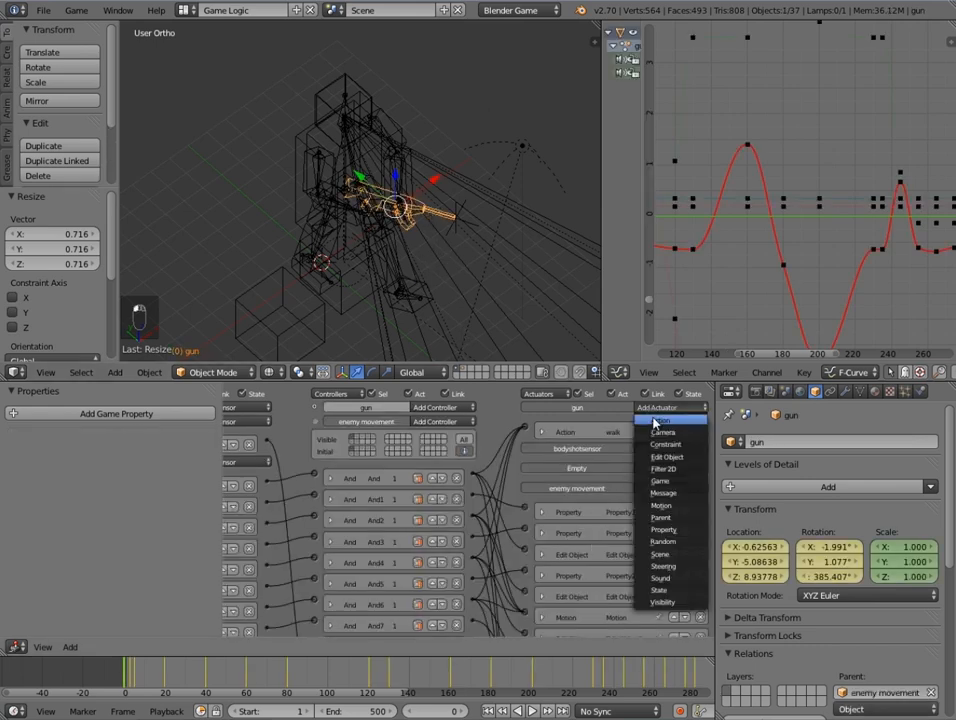
click(657, 421)
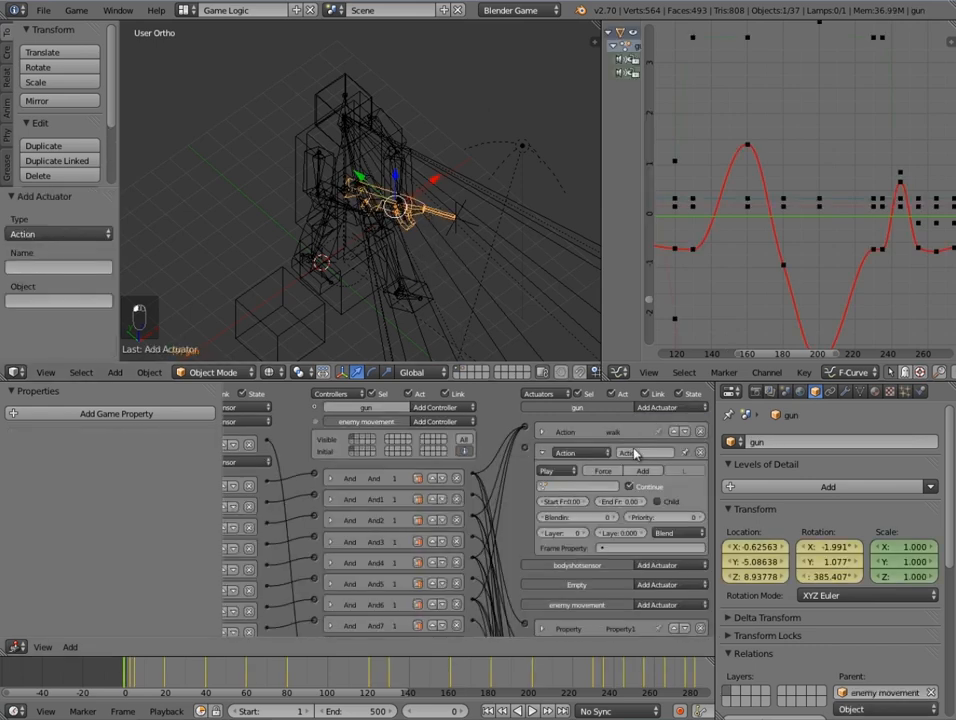
click(593, 488)
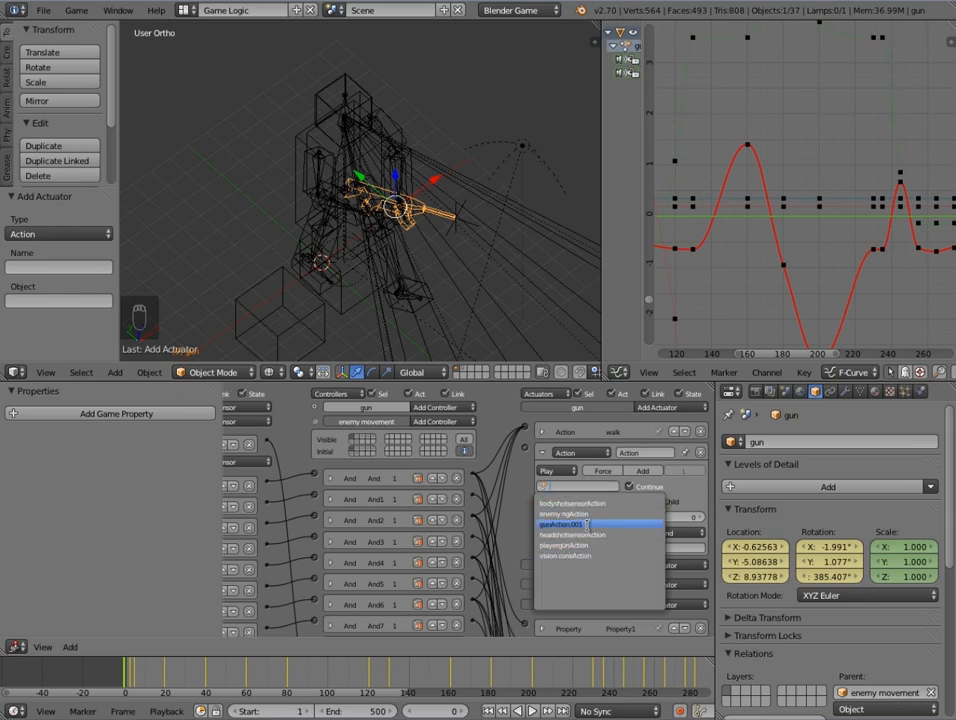
click(587, 524)
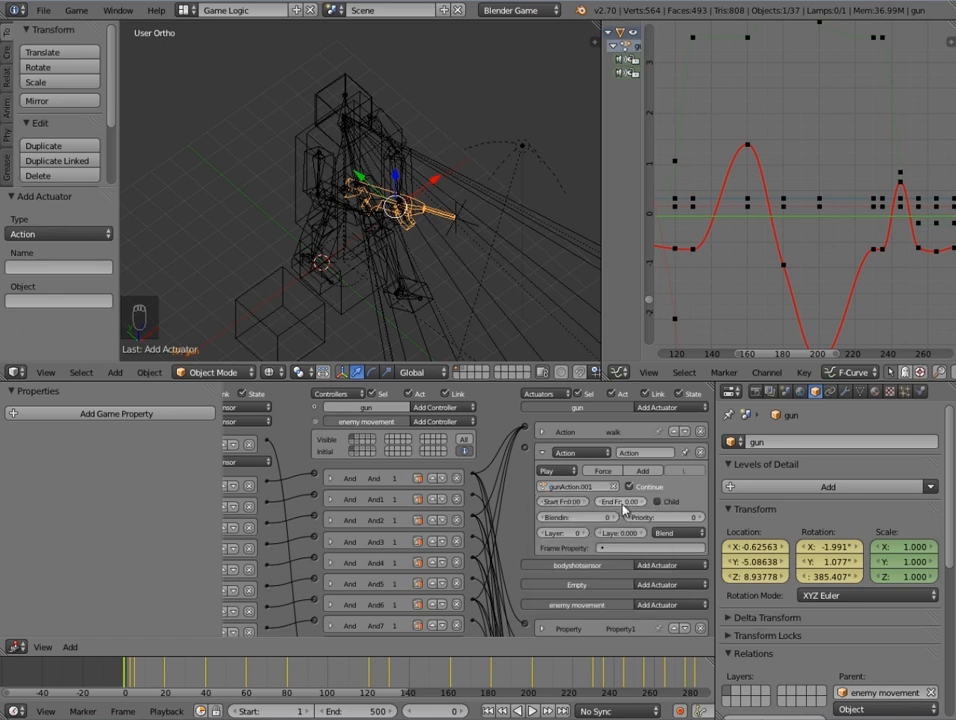
text(5)
key(Return)
- Show the enemy's state 4 logic and link the controller that drives Track To player to the gun's new Action actuator
click(369, 440)
middle_drag(487, 540, 509, 388)
scroll(518, 486, down, 4)
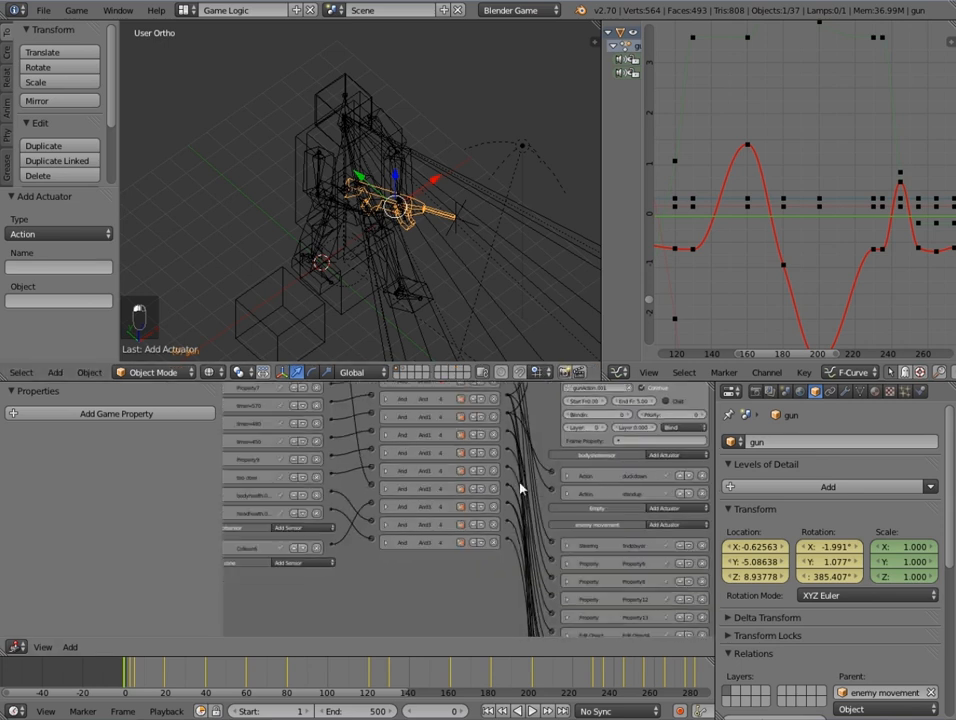
scroll(519, 377, down, 2)
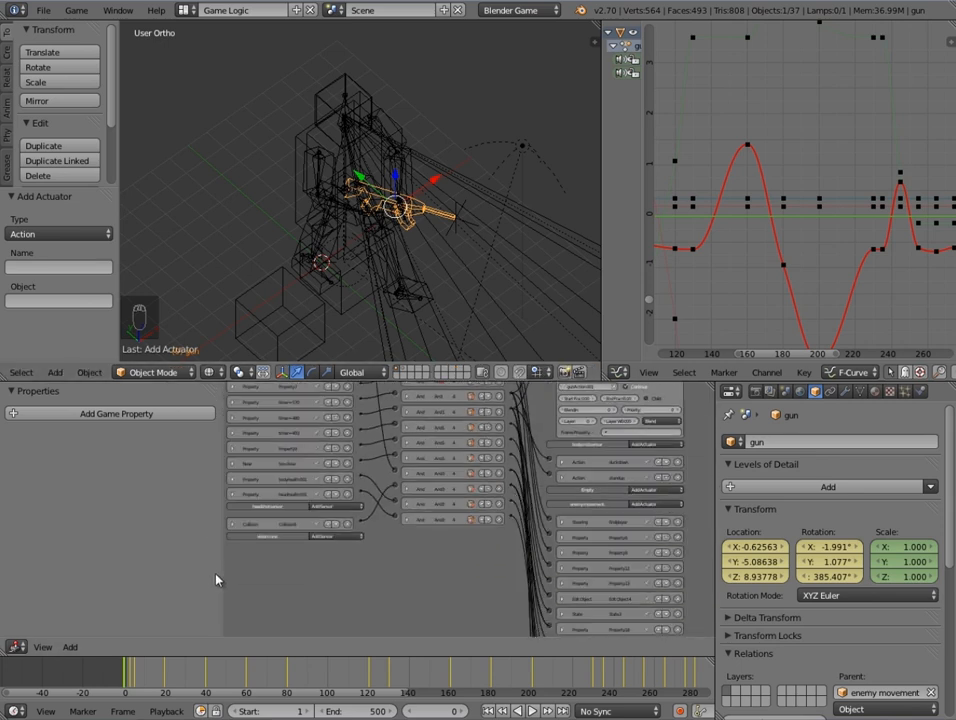
drag(221, 578, 108, 575)
scroll(385, 200, down, 3)
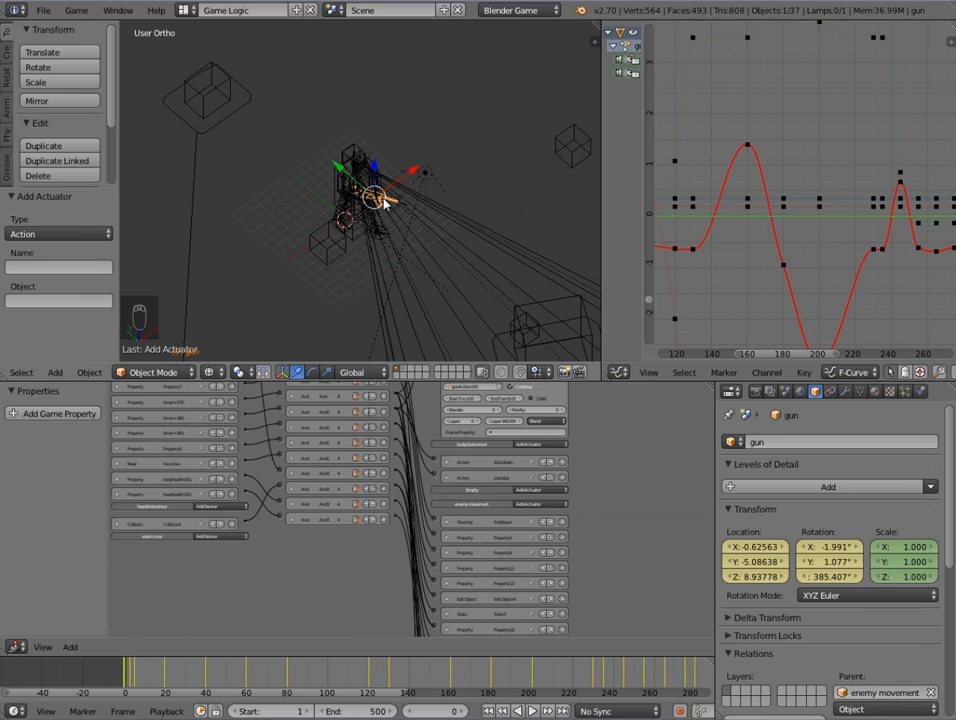
scroll(552, 510, up, 2)
middle_drag(577, 580, 555, 460)
click(504, 512)
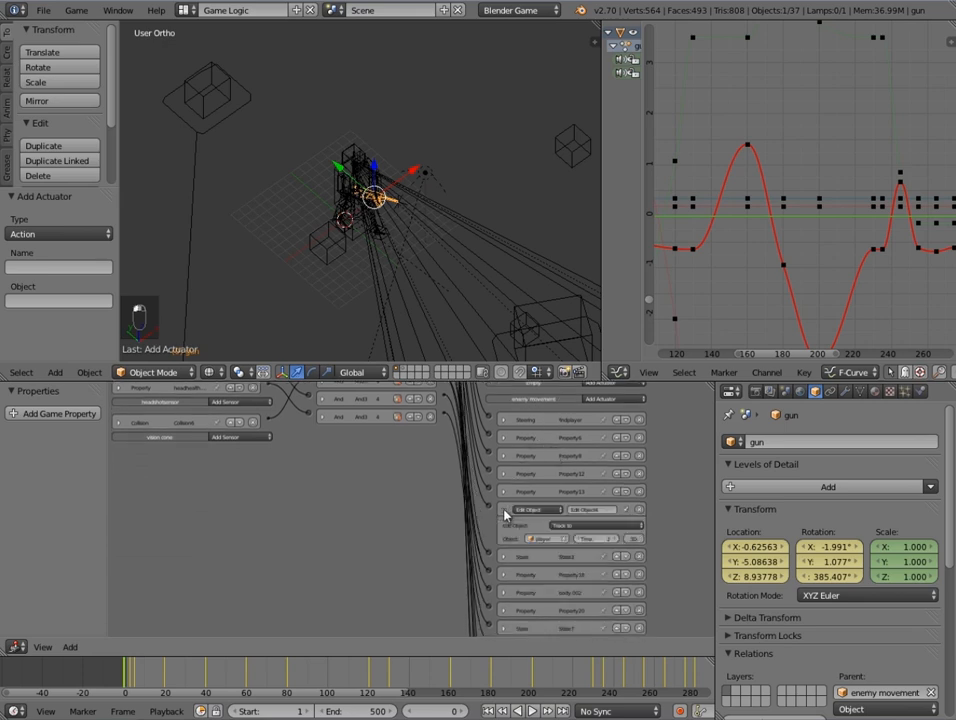
middle_drag(489, 505, 492, 611)
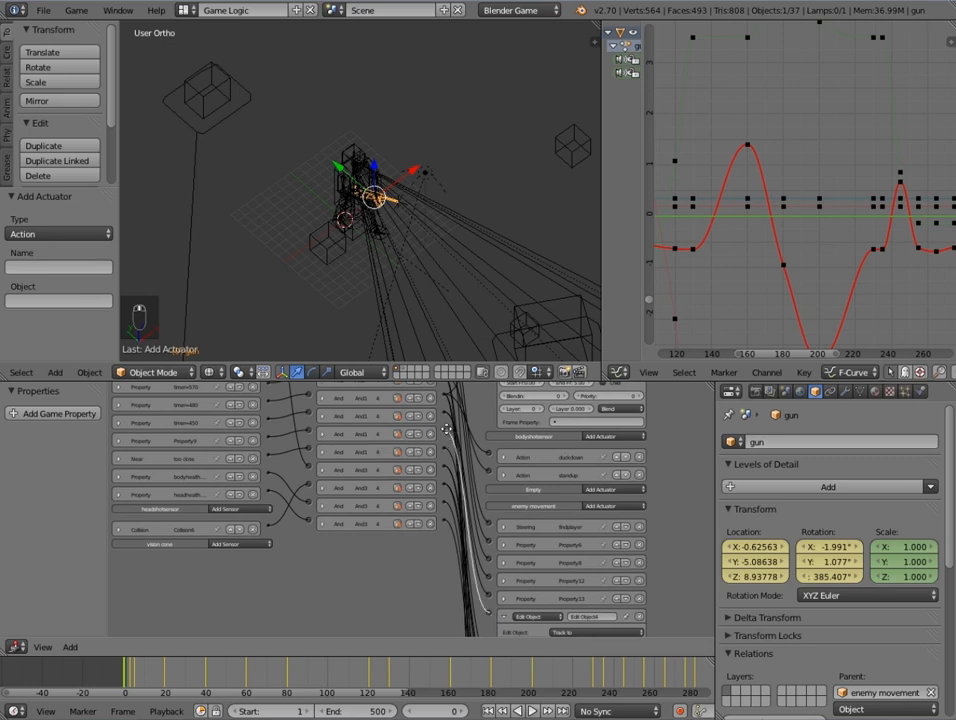
scroll(446, 429, down, 2)
scroll(454, 517, up, 6)
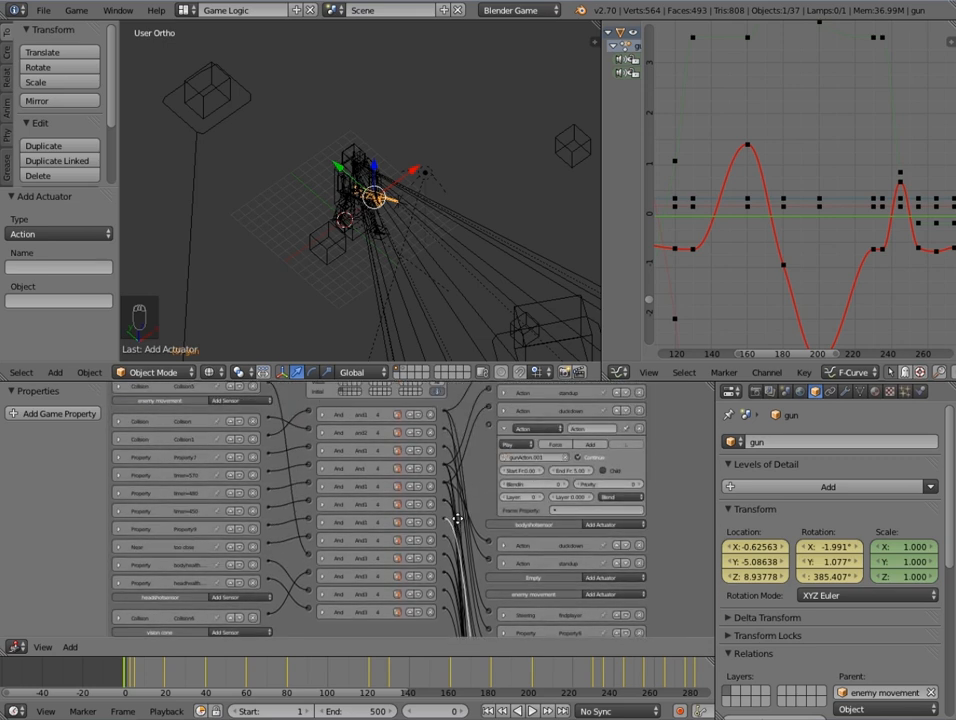
drag(446, 525, 497, 432)
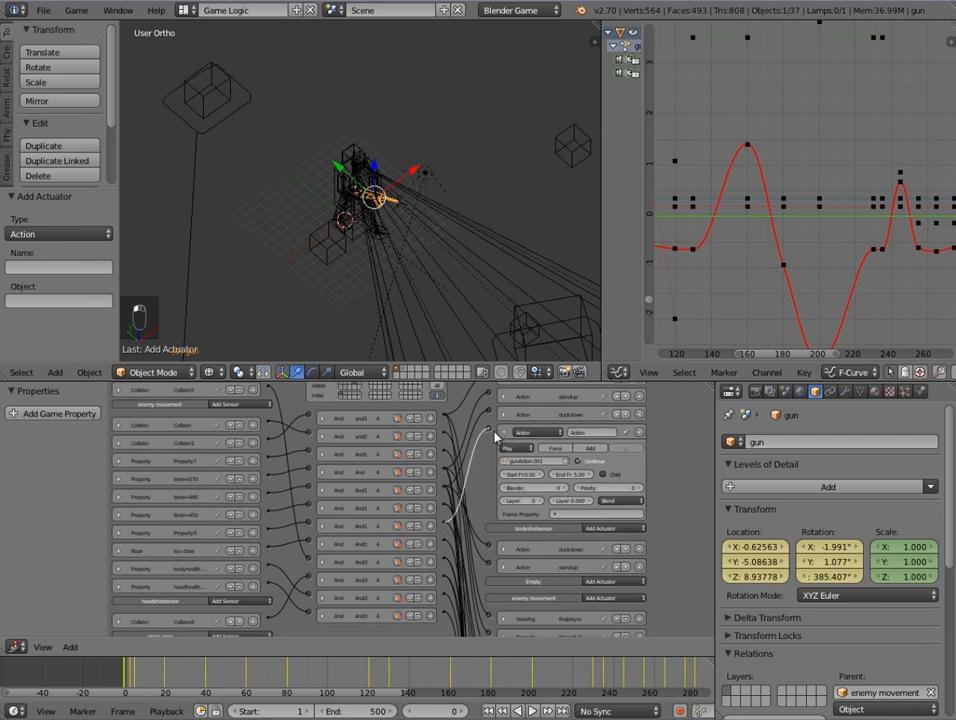
- Name the gun's new Action actuator shoot and collapse it
click(600, 433)
text(shoot)
key(Return)
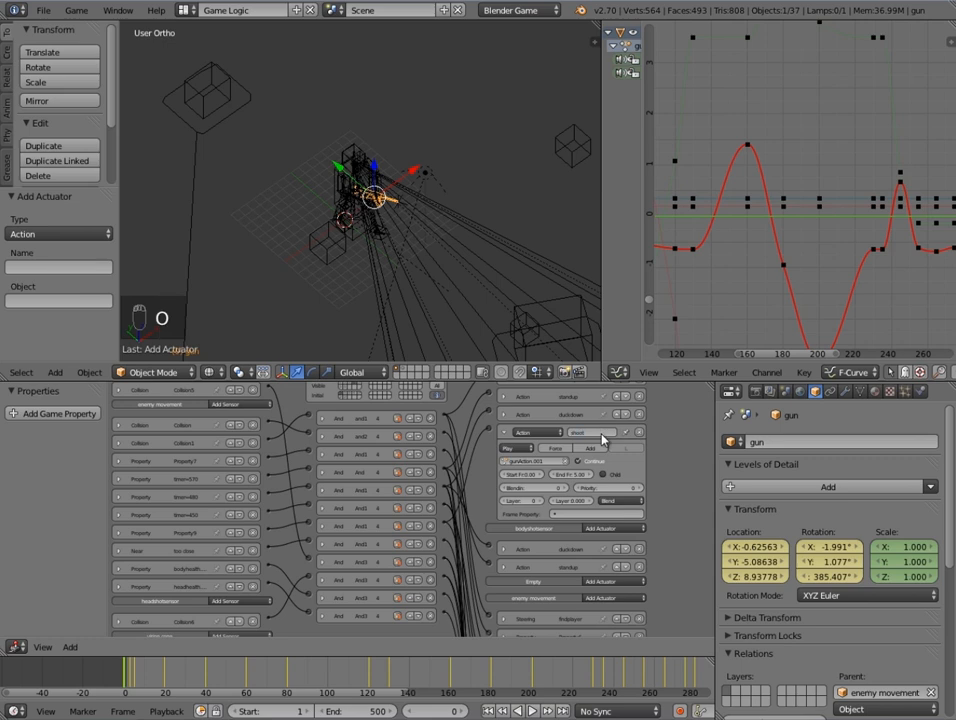
click(504, 433)
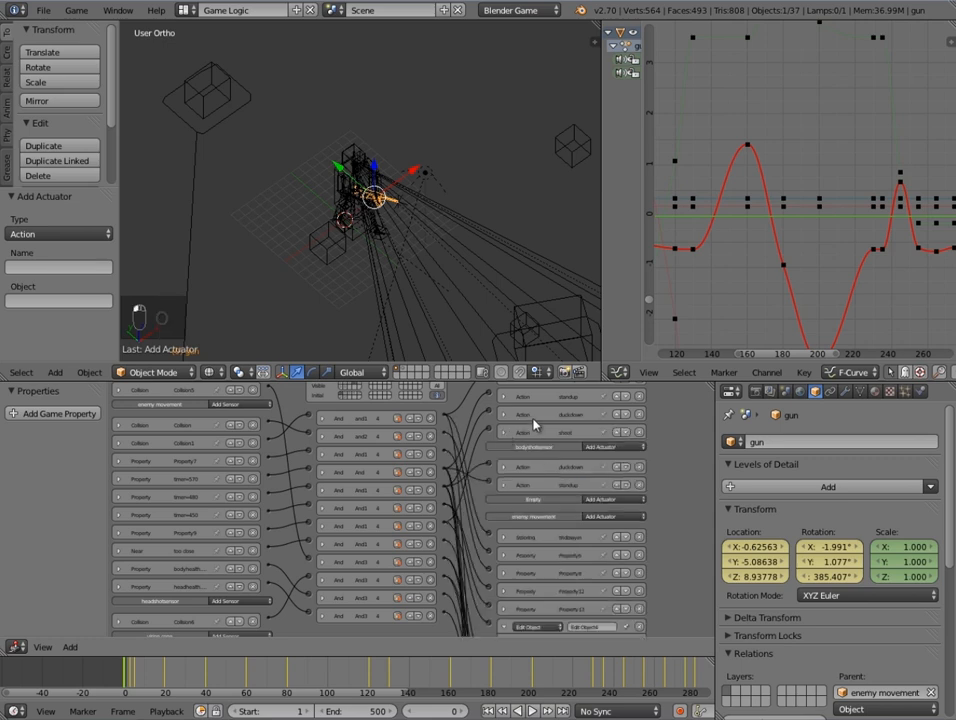
- Link the state 4 controller that drives Track To player to enemybulletspawner's Add Object actuator, and maximize the logic editor
scroll(536, 470, up, 3)
scroll(476, 258, up, 3)
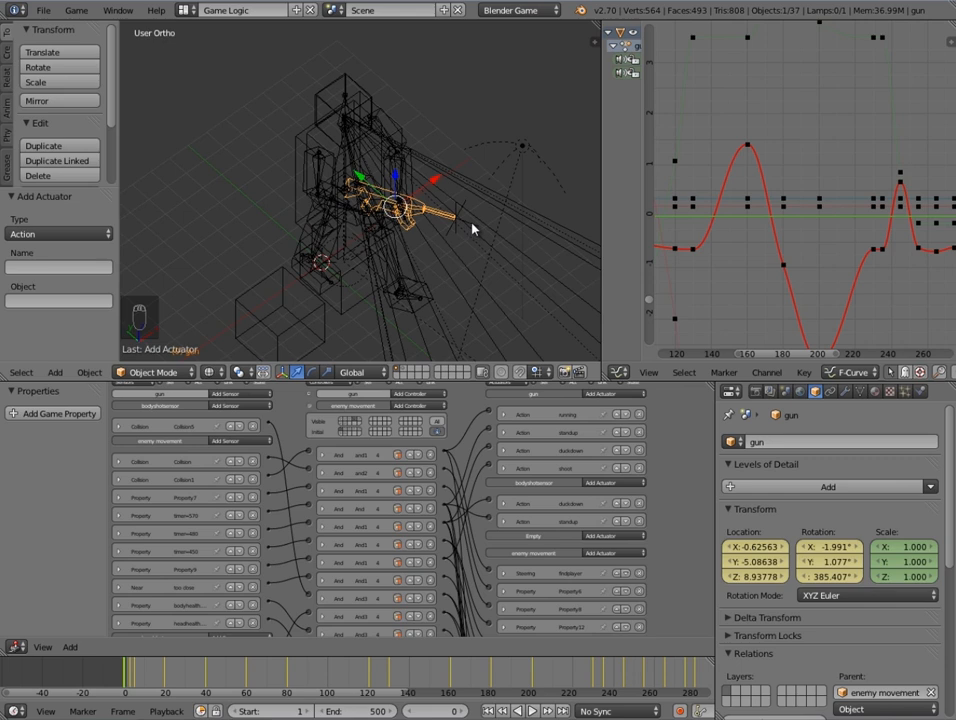
shift+right_click(472, 224)
middle_drag(534, 537, 535, 520)
scroll(534, 519, down, 5)
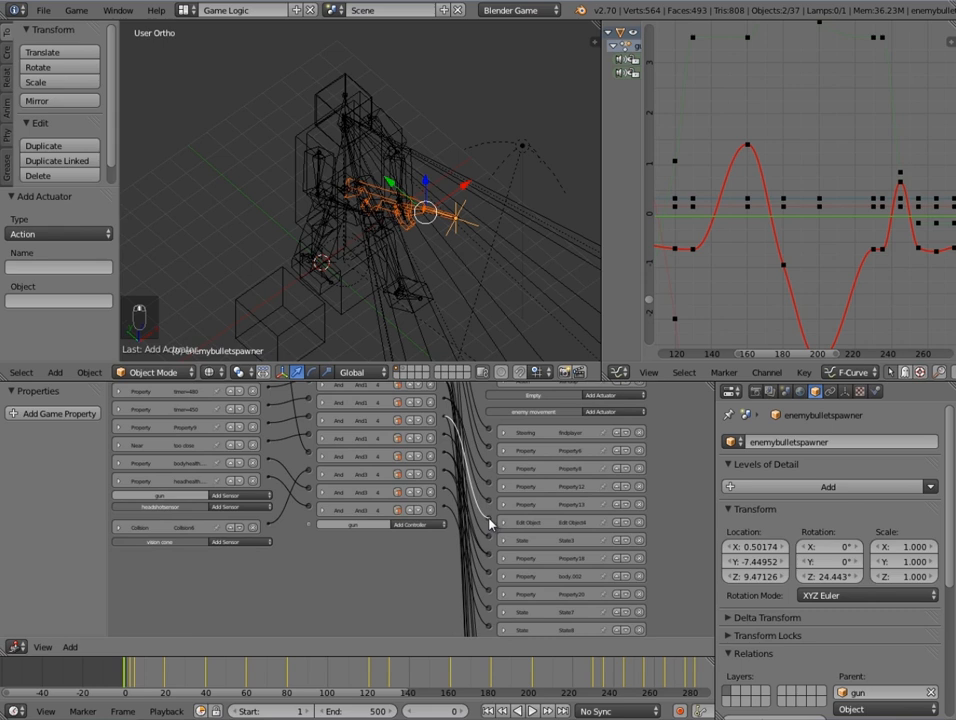
scroll(489, 523, up, 4)
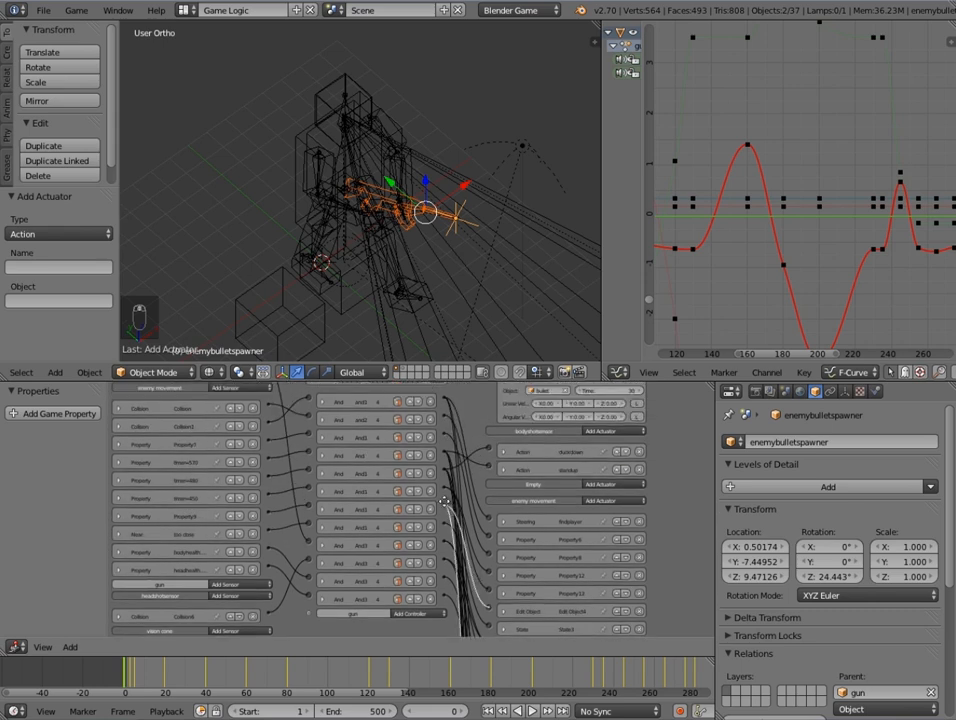
scroll(447, 530, up, 2)
drag(455, 545, 492, 405)
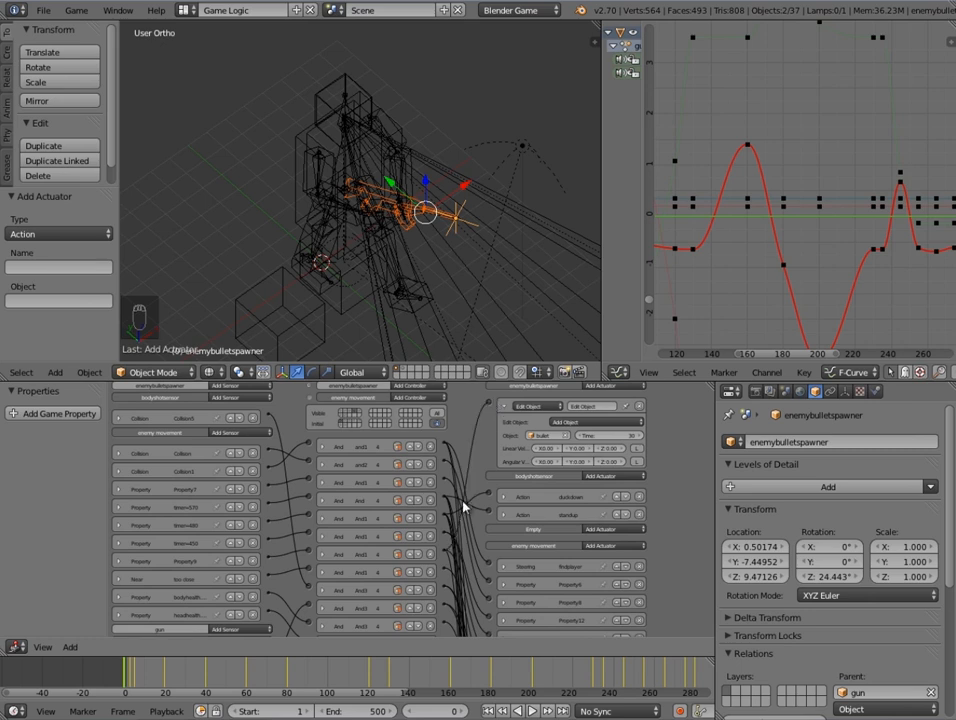
scroll(445, 548, down, 2)
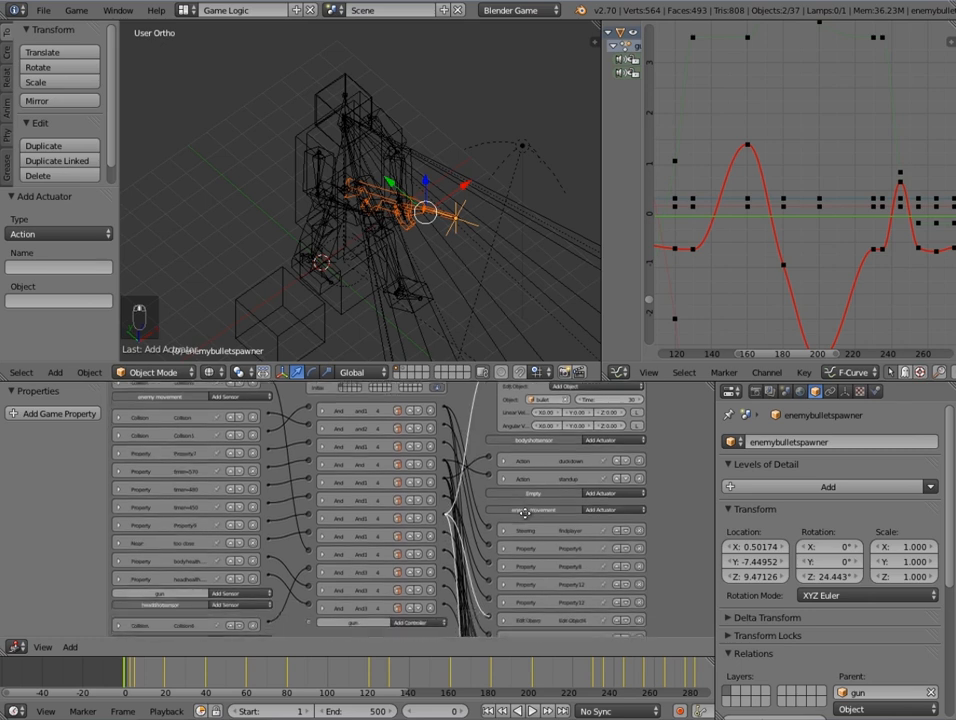
key(shift+space)
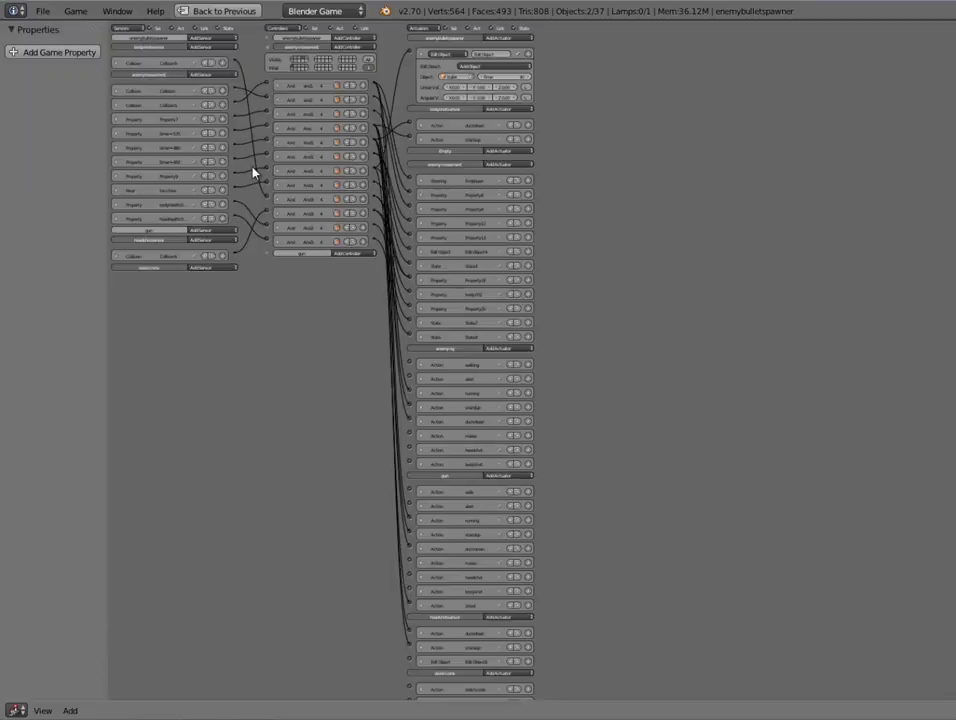
- Set the frequency of enemy movement's Property9 timer sensor to 3 and collapse enemybulletspawner's Add Object actuator
click(118, 177)
scroll(135, 195, up, 5)
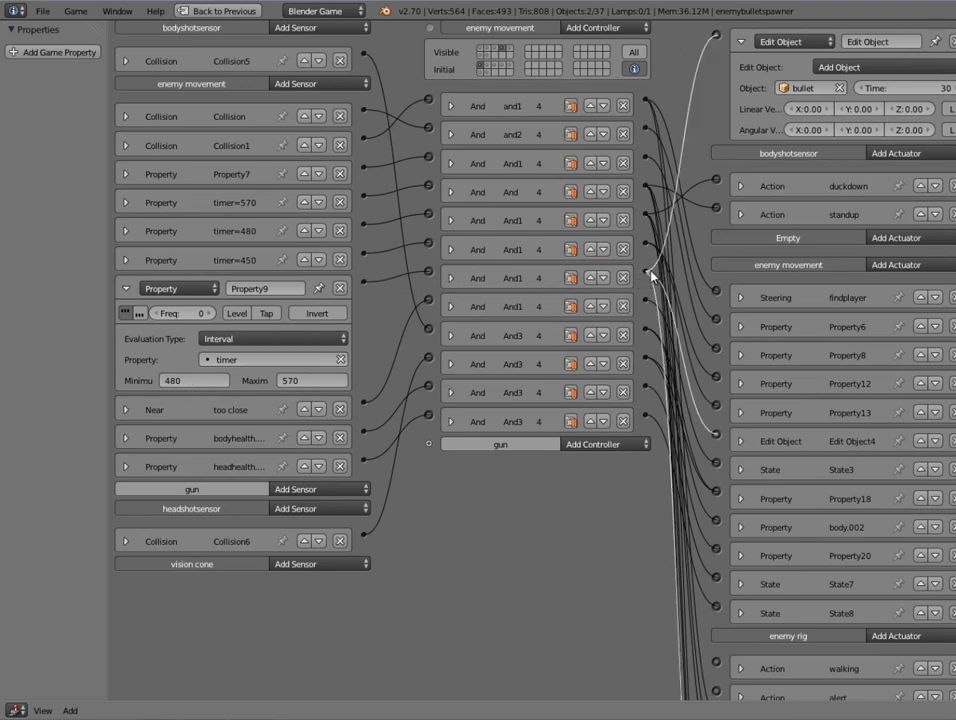
middle_drag(650, 275, 613, 302)
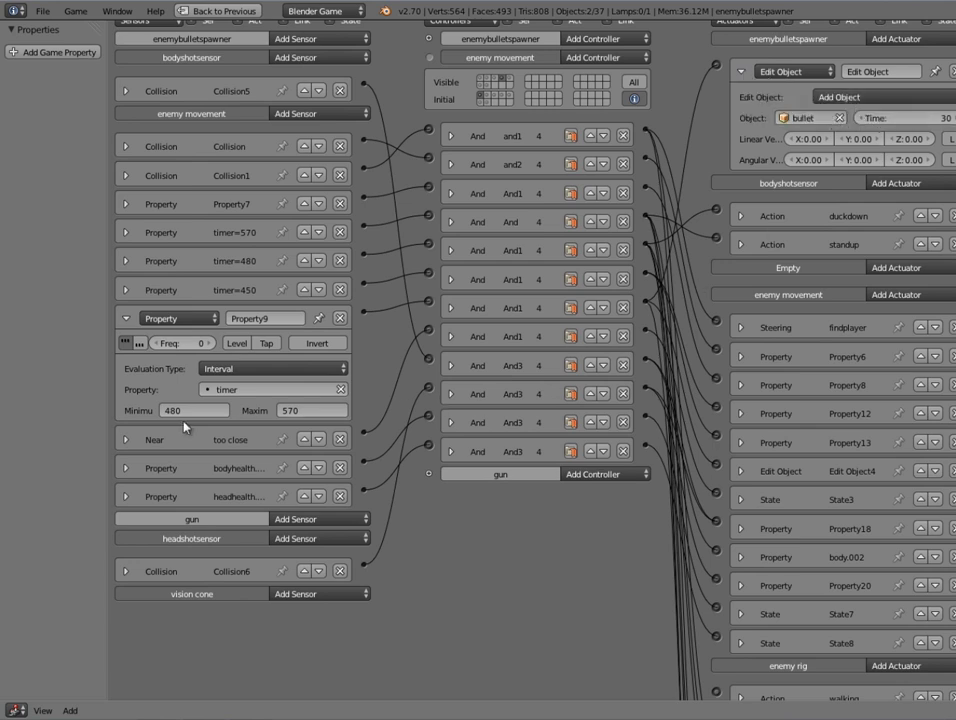
click(211, 344)
click(211, 344)
click(211, 344)
click(211, 344)
click(211, 344)
click(211, 344)
click(211, 344)
click(211, 344)
click(156, 344)
click(156, 344)
click(156, 344)
click(156, 344)
click(156, 344)
click(156, 344)
click(156, 344)
click(744, 76)
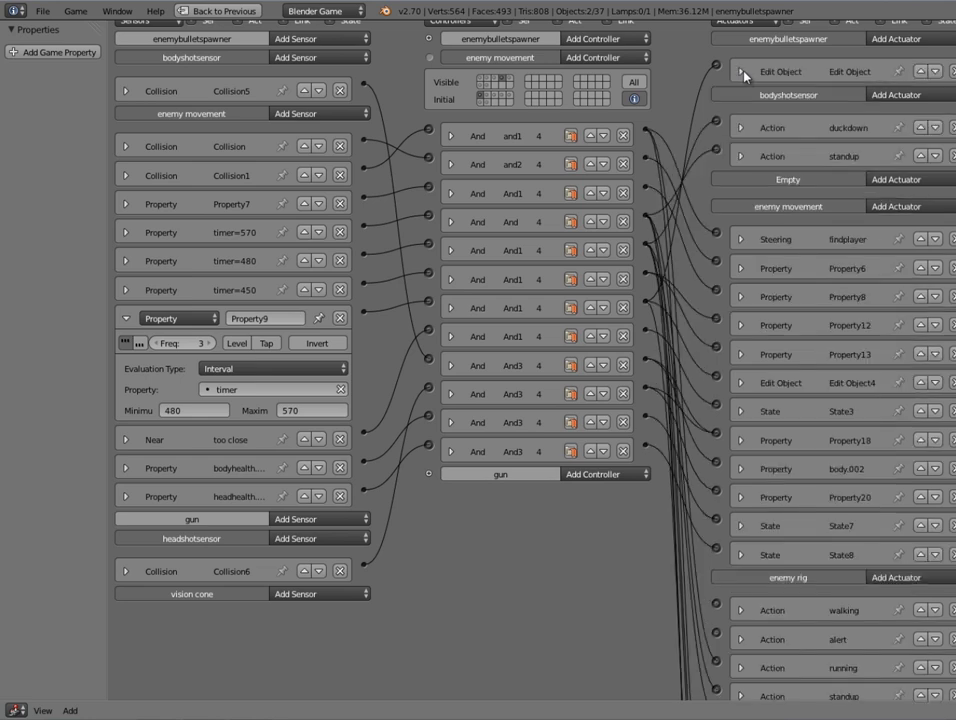
- Leave the maximized logic editor and test-run the game from the camera view in solid shading
key(ctrl+Up)
key(KP_0)
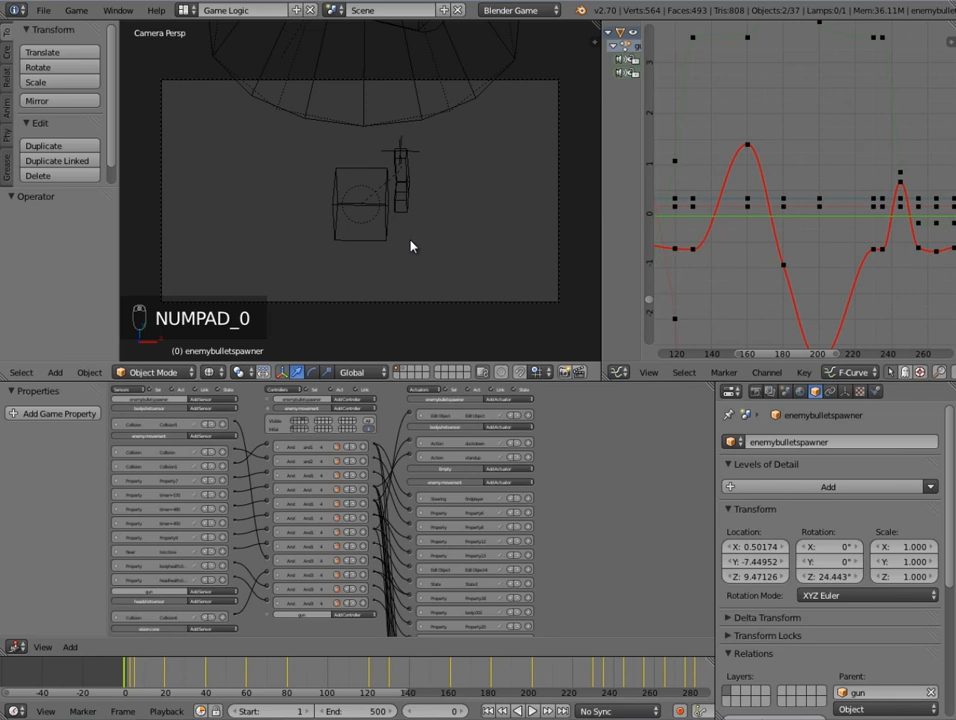
click(208, 372)
click(235, 305)
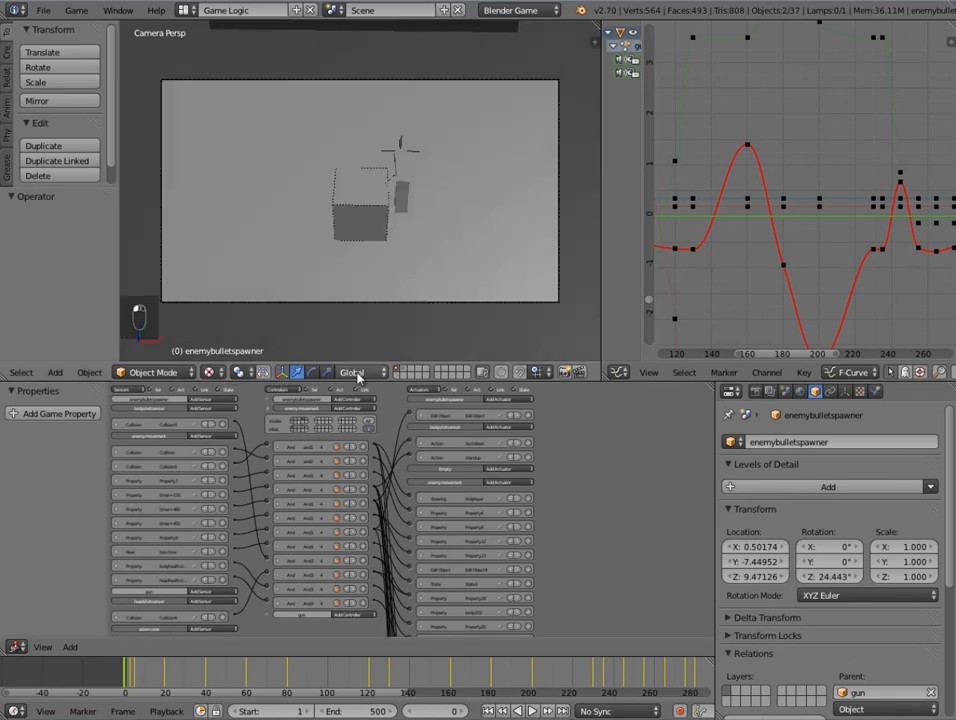
key(p)
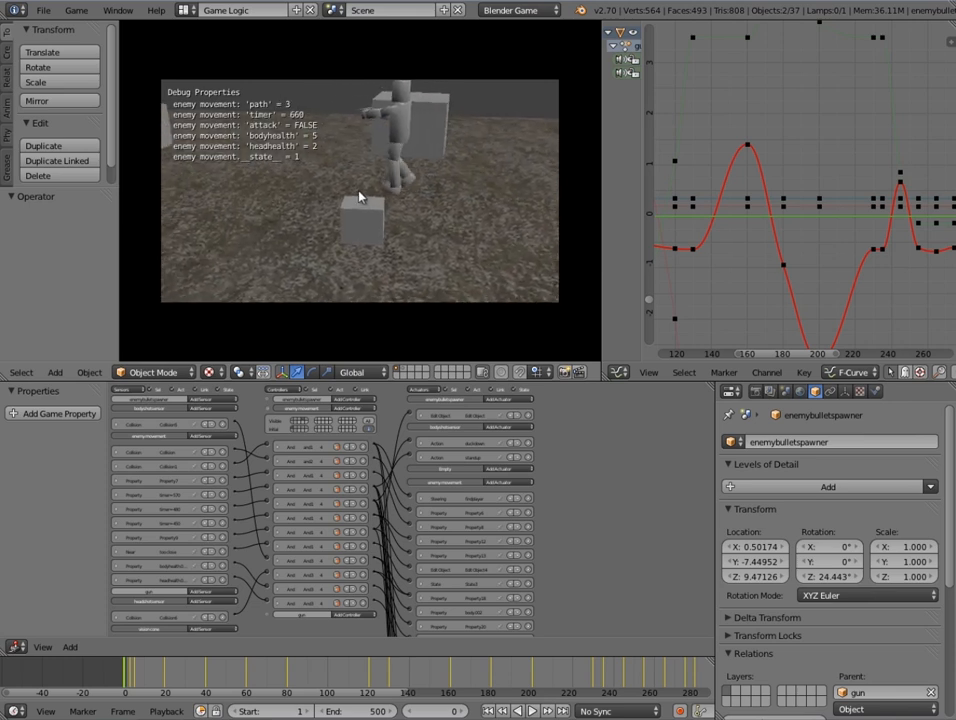
key(Escape)
- Return the enemy rig to Object Mode and select the enemy's gun
middle_drag(359, 198, 372, 155)
scroll(372, 155, down, 5)
shift+middle_drag(382, 112, 348, 178)
scroll(318, 196, up, 11)
middle_drag(232, 218, 297, 210)
key(z)
right_click(293, 181)
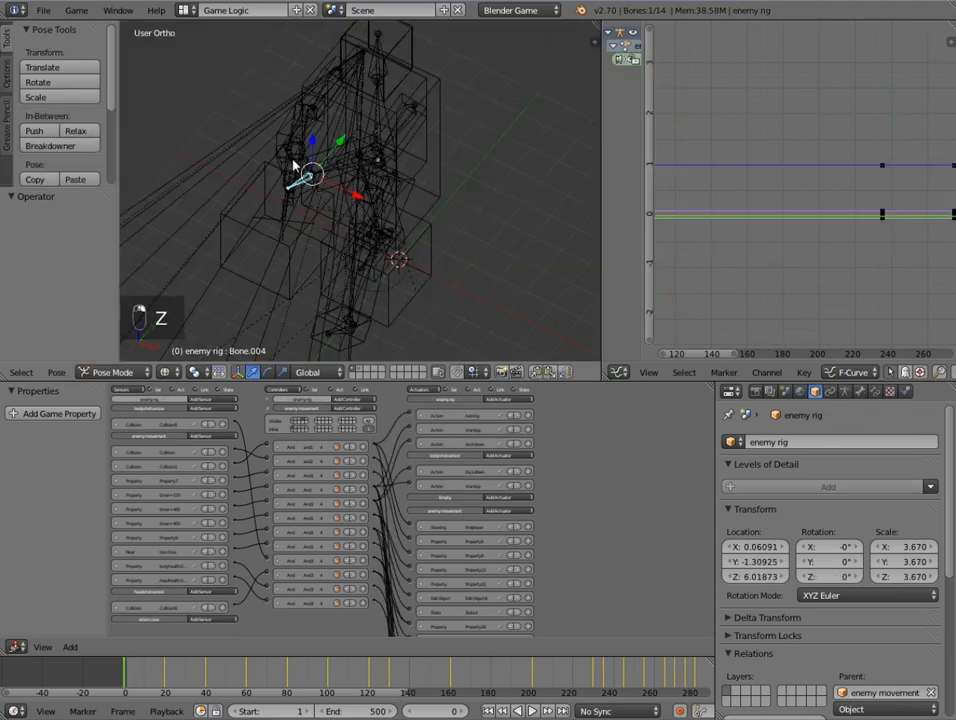
right_click(291, 160)
right_click(297, 153)
click(150, 373)
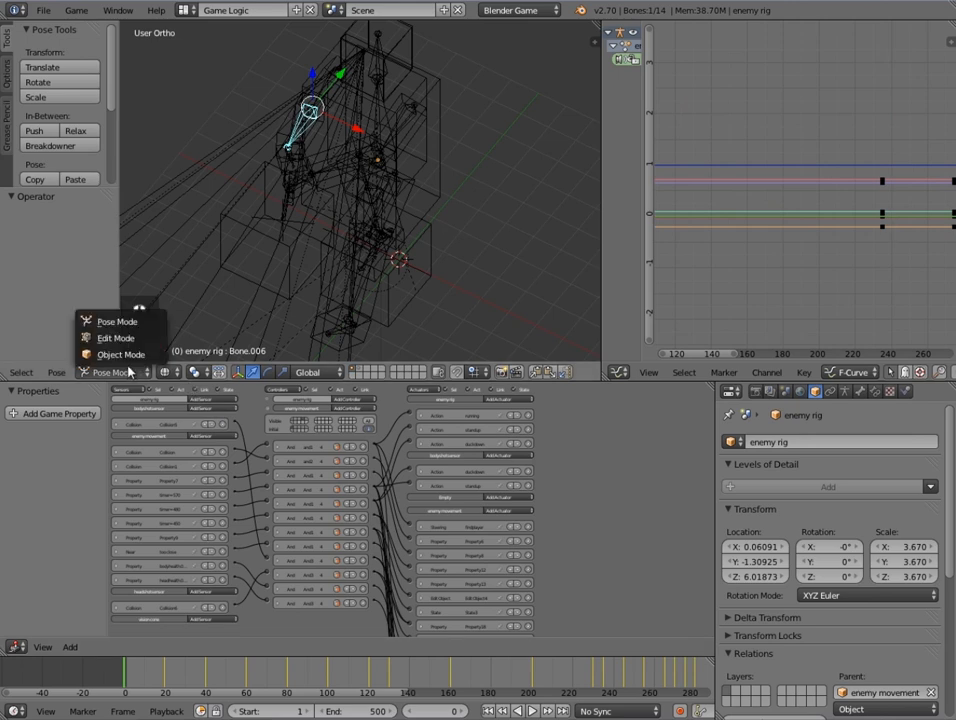
click(132, 356)
right_click(296, 168)
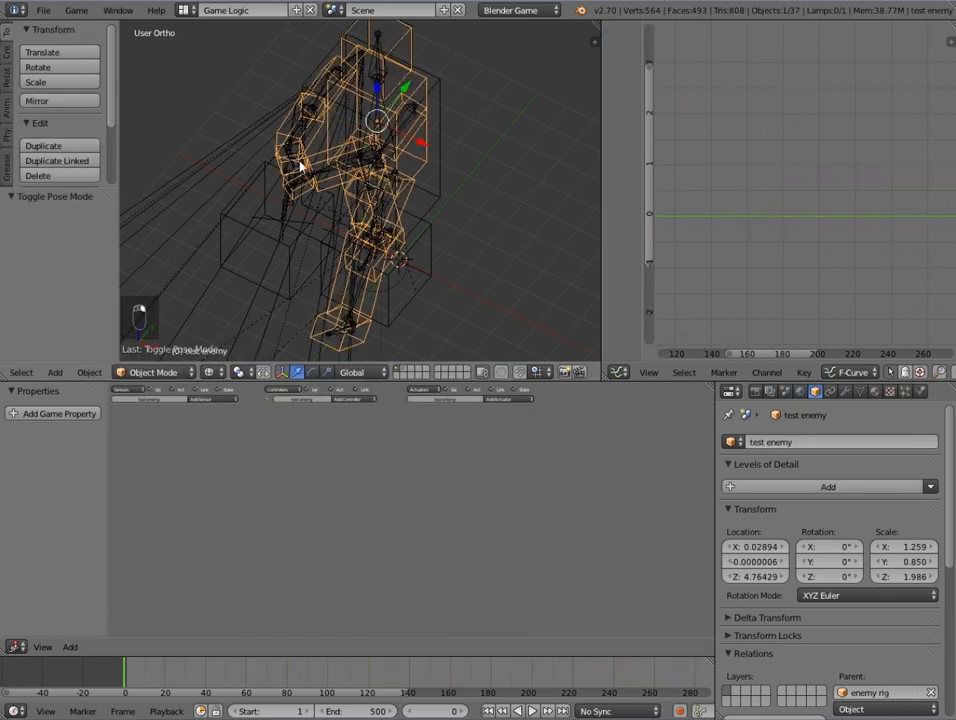
right_click(300, 170)
- Delete the X, Y and Z Scale channels from the gun's gunAction.001 animation
scroll(673, 152, down, 2)
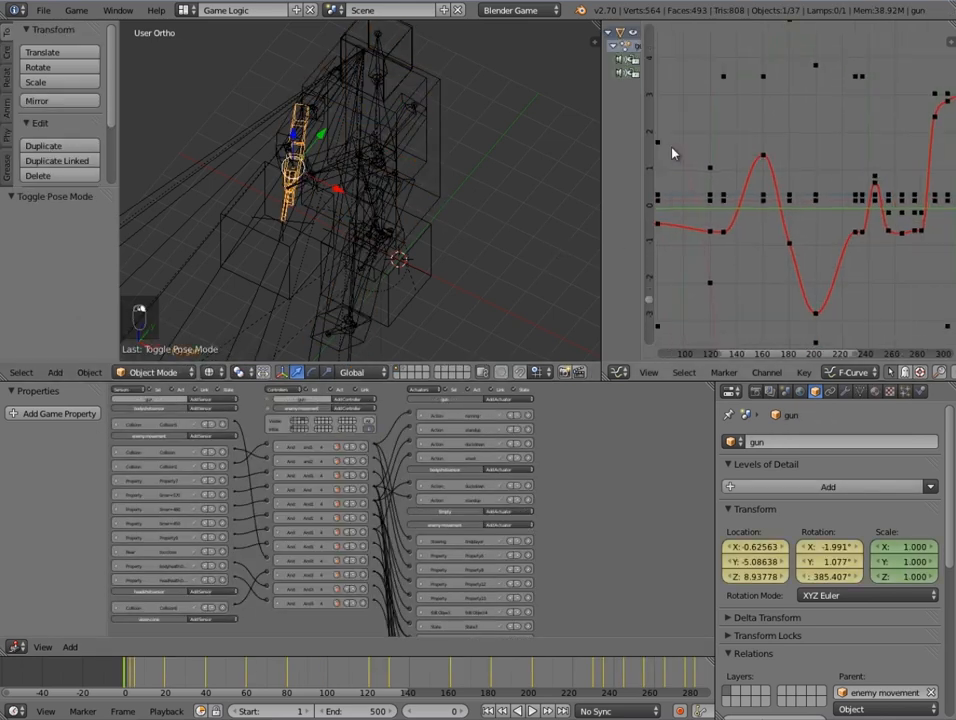
drag(640, 87, 790, 86)
click(619, 74)
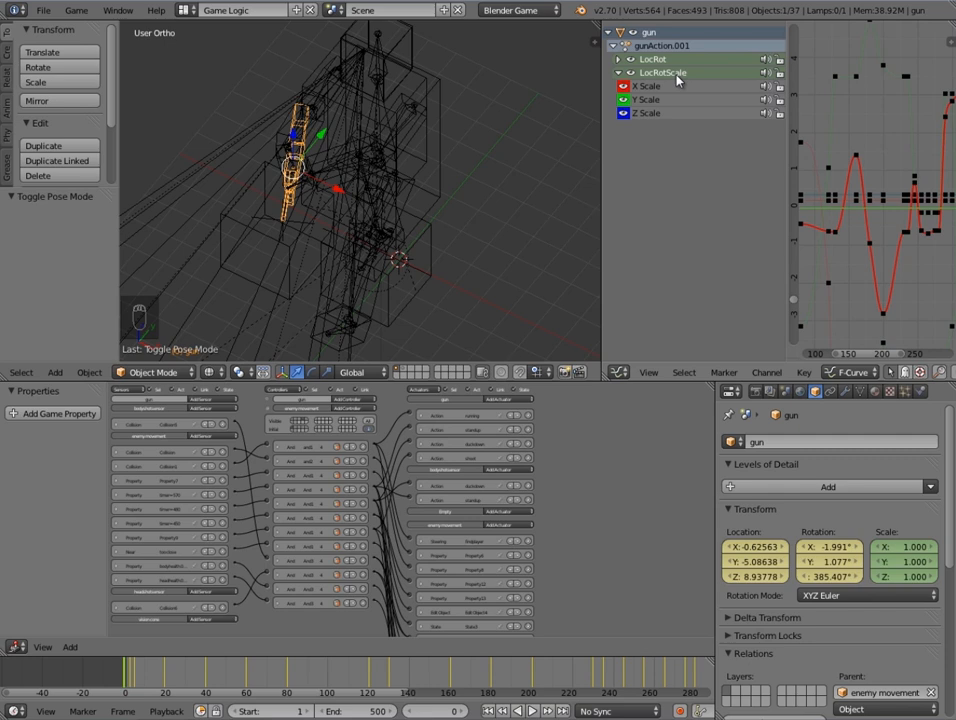
key(Home)
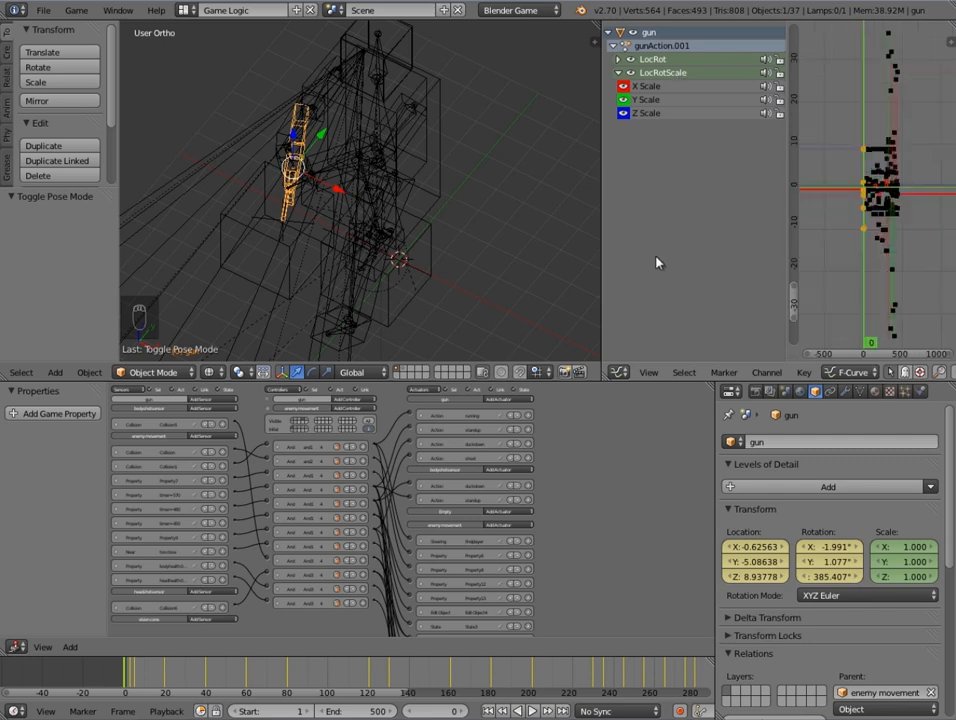
click(648, 90)
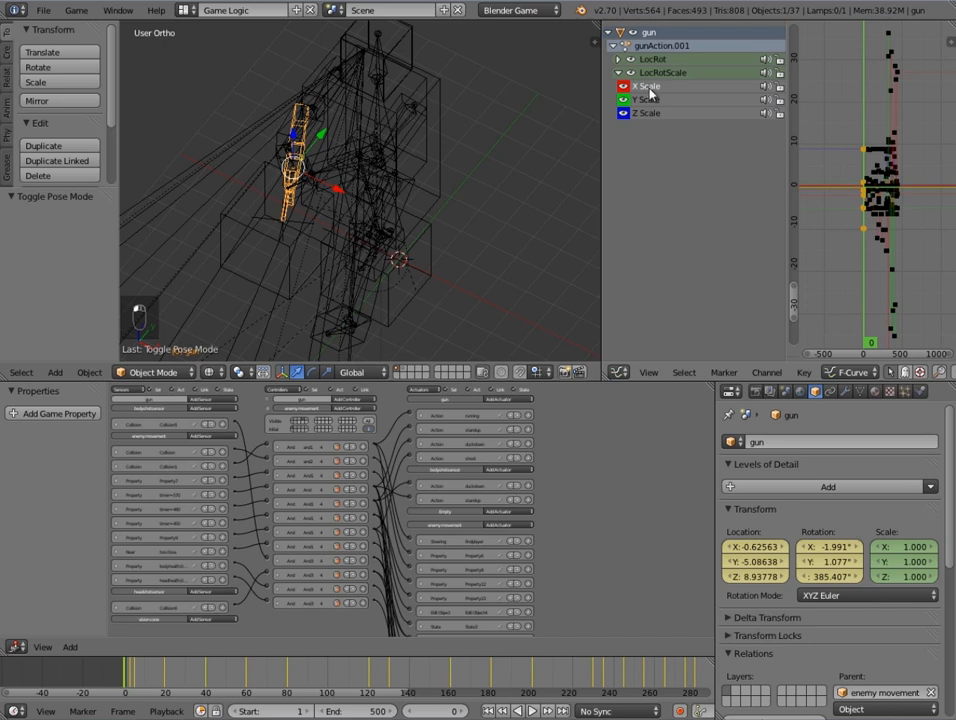
key(x)
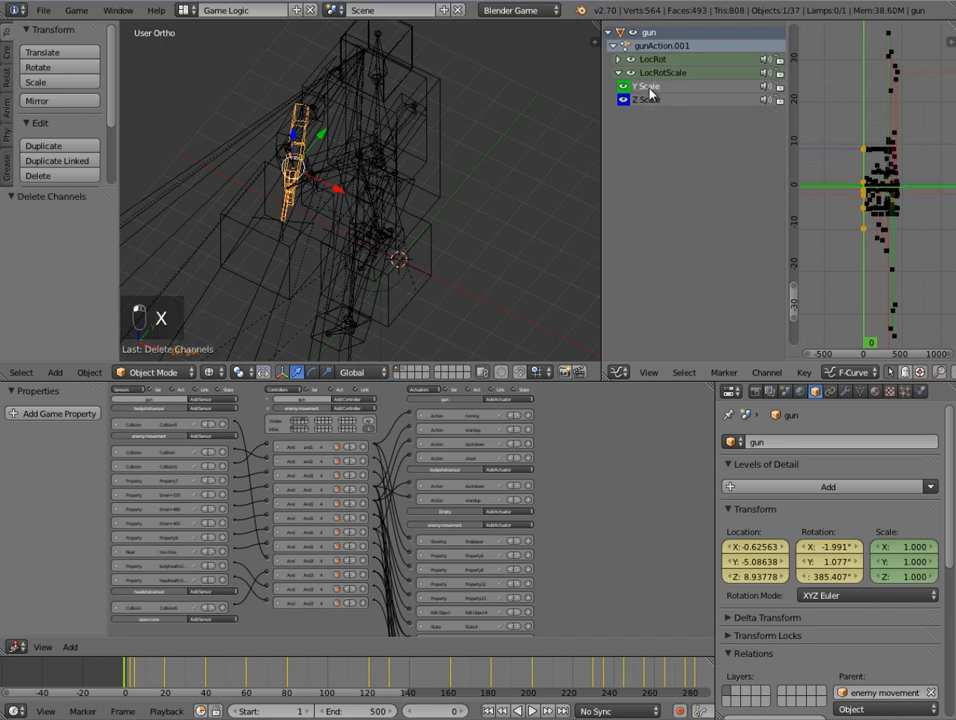
key(x)
key(x)
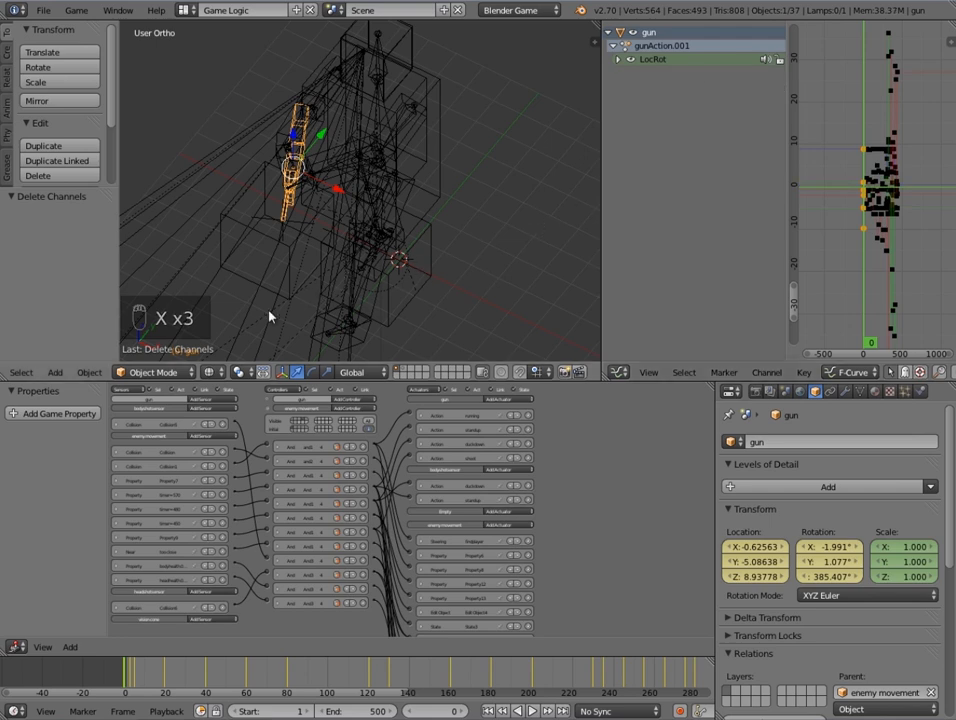
- Select playergun and add a Message actuator to it
key(KP_0)
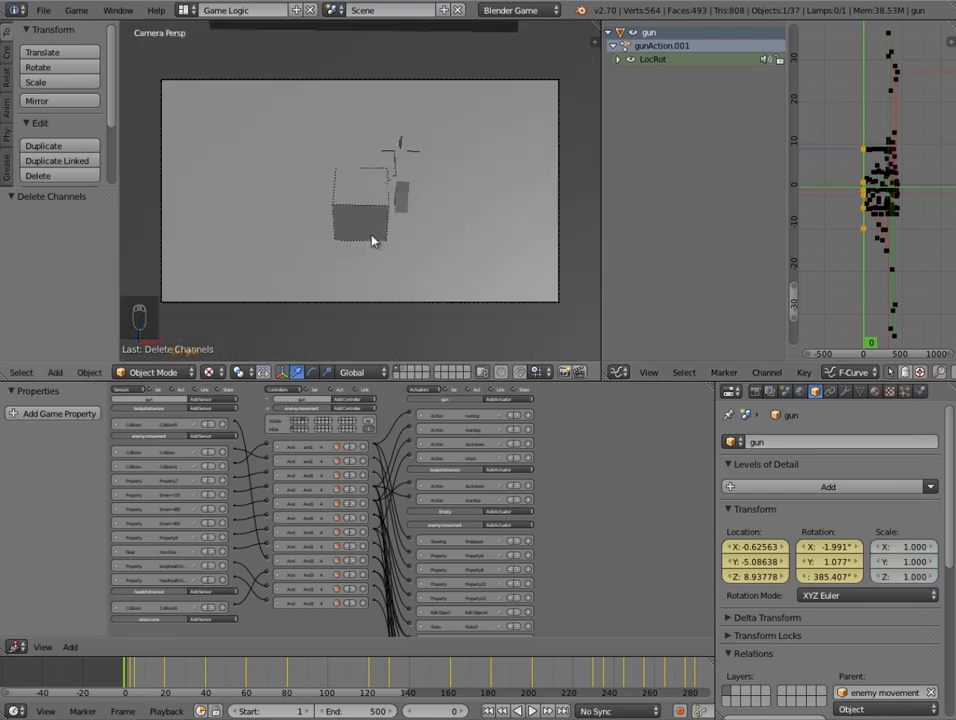
scroll(395, 186, up, 4)
middle_drag(395, 186, 444, 194)
scroll(444, 194, up, 5)
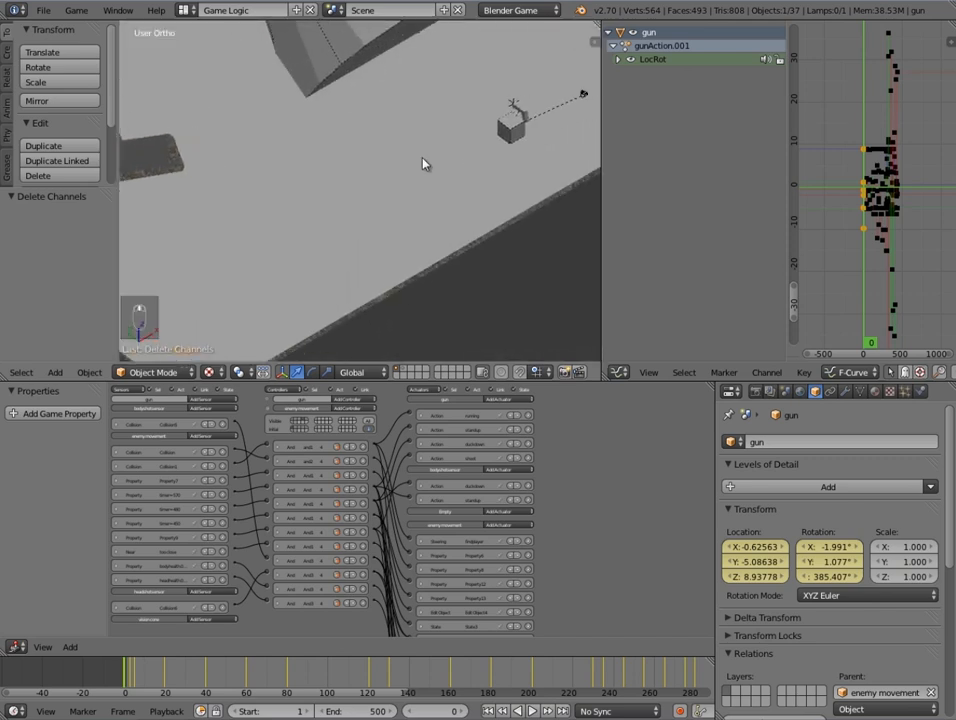
scroll(514, 95, up, 5)
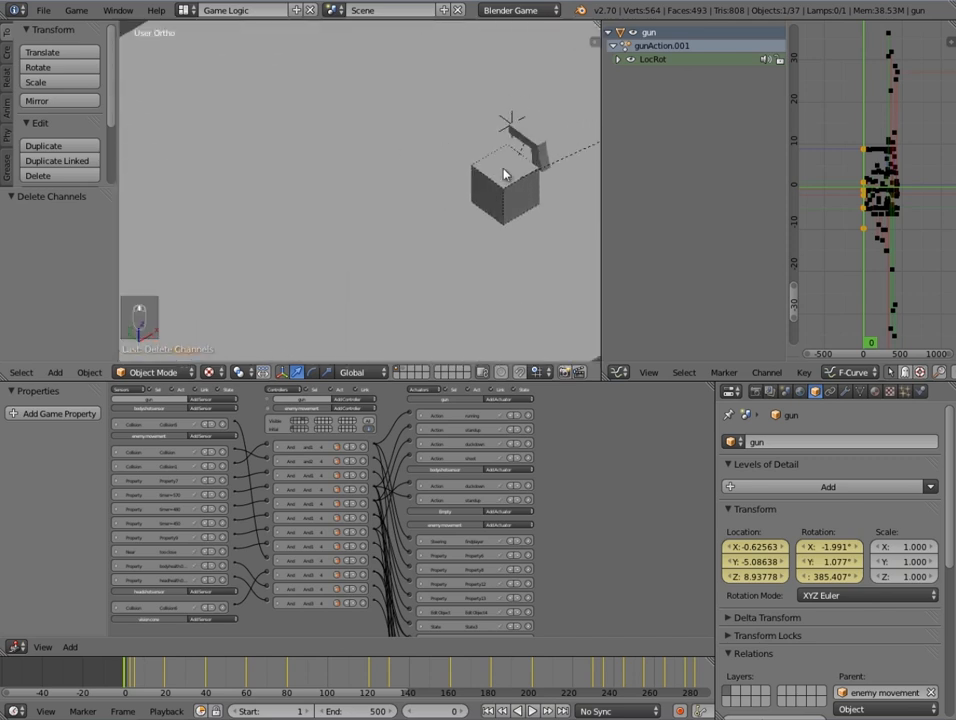
right_click(535, 136)
scroll(318, 504, up, 3)
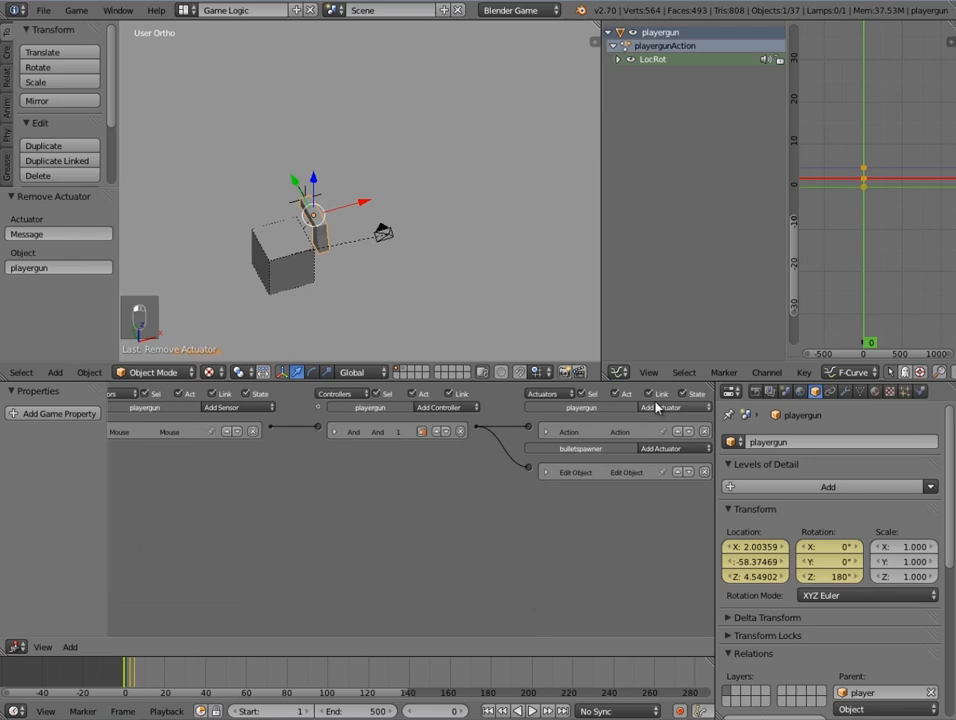
click(656, 408)
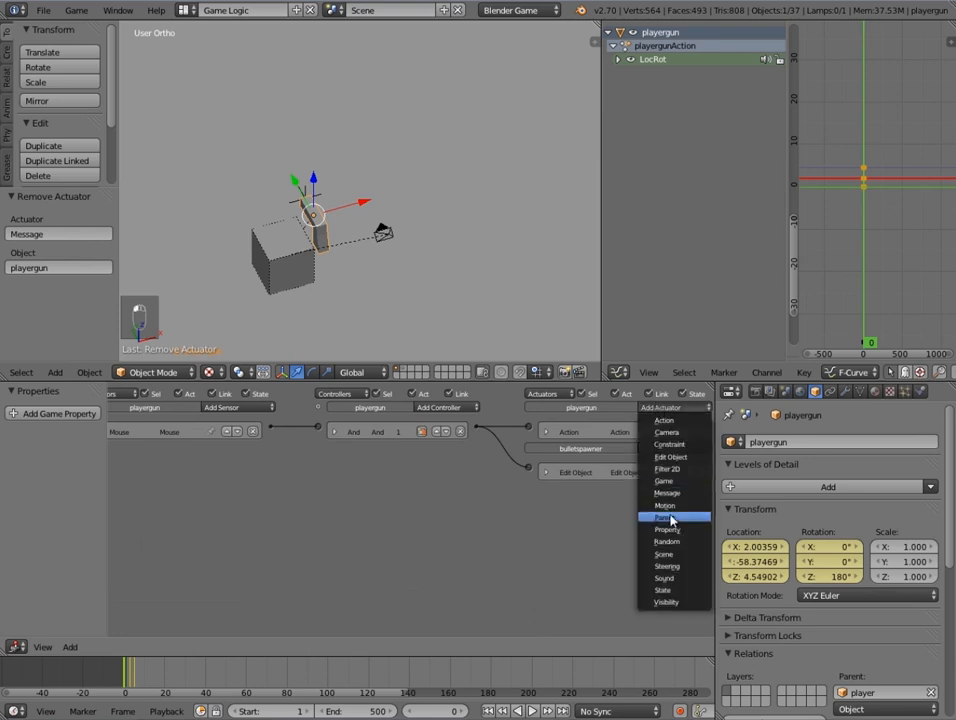
click(670, 484)
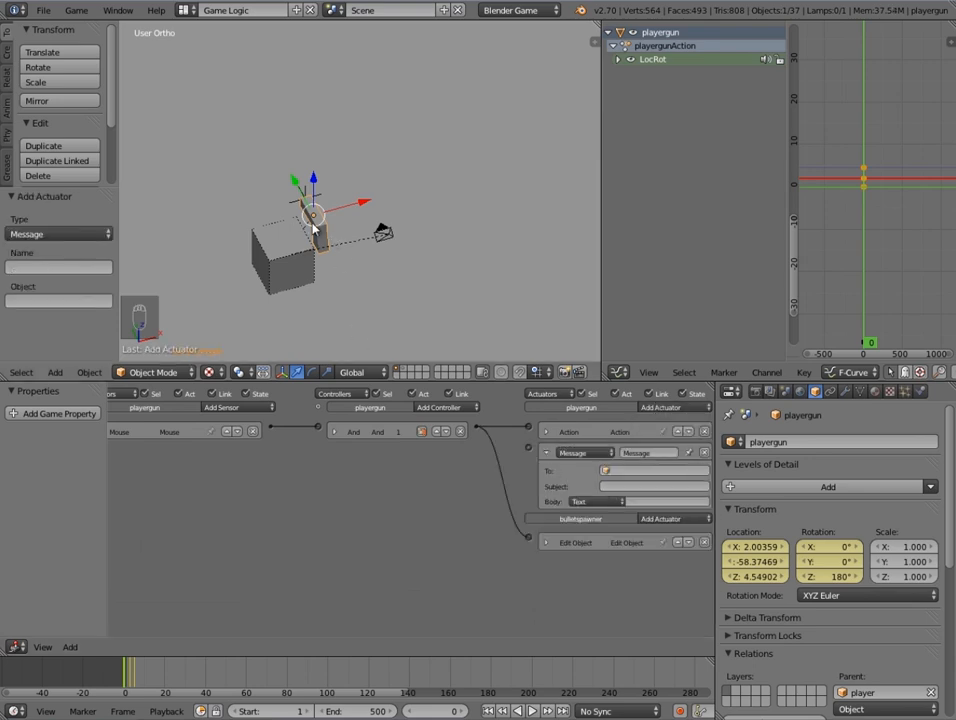
- Set the subject of playergun's new Message actuator to shoot
click(643, 486)
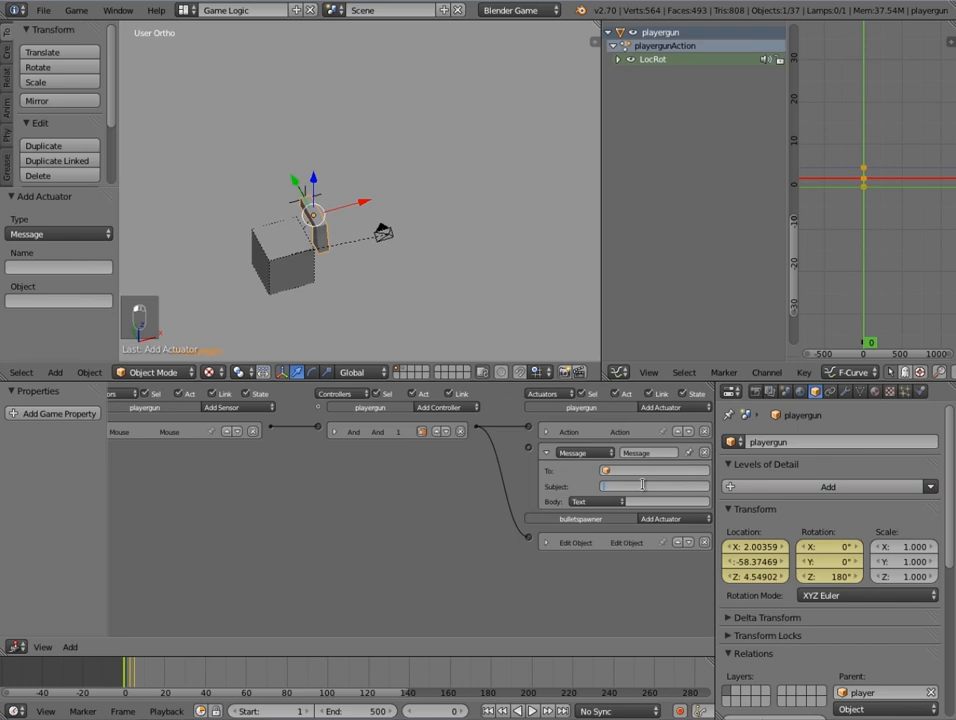
text(shoot)
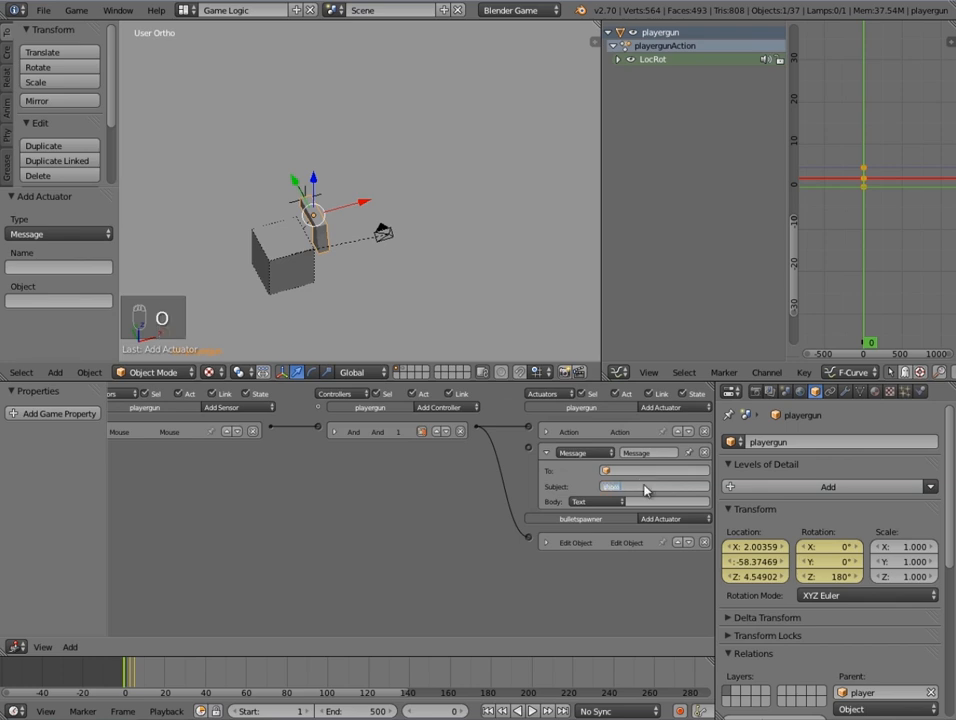
key(Return)
- Show enemy movement's state 1 logic and check the subjects that its Message sensors listen for
scroll(279, 214, down, 4)
middle_drag(279, 214, 341, 207)
right_click(296, 140)
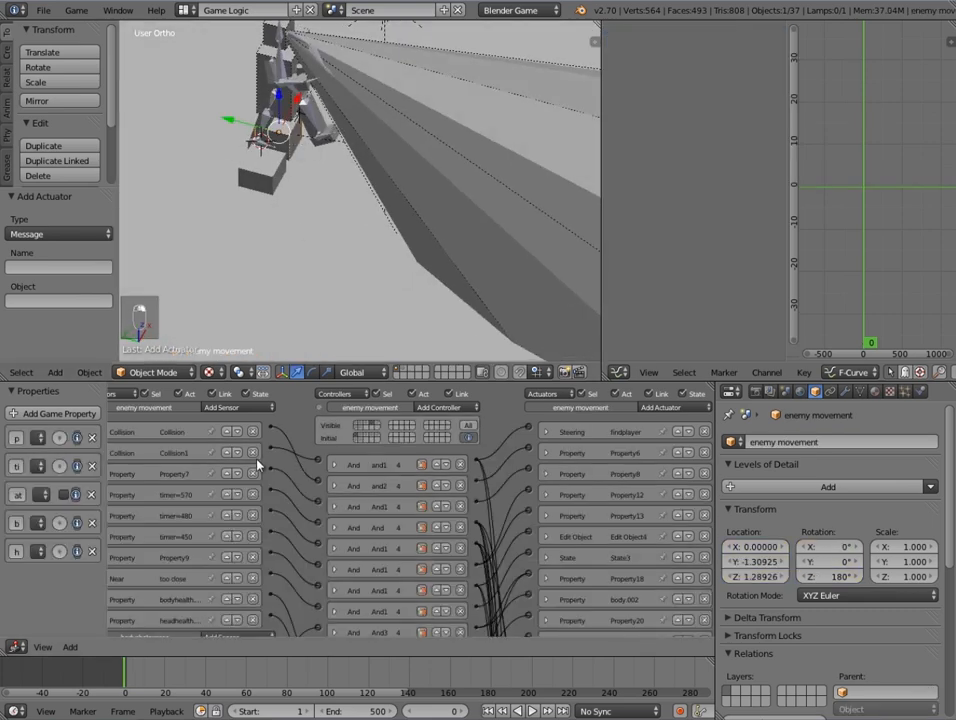
middle_drag(356, 444, 388, 415)
scroll(346, 523, down, 8)
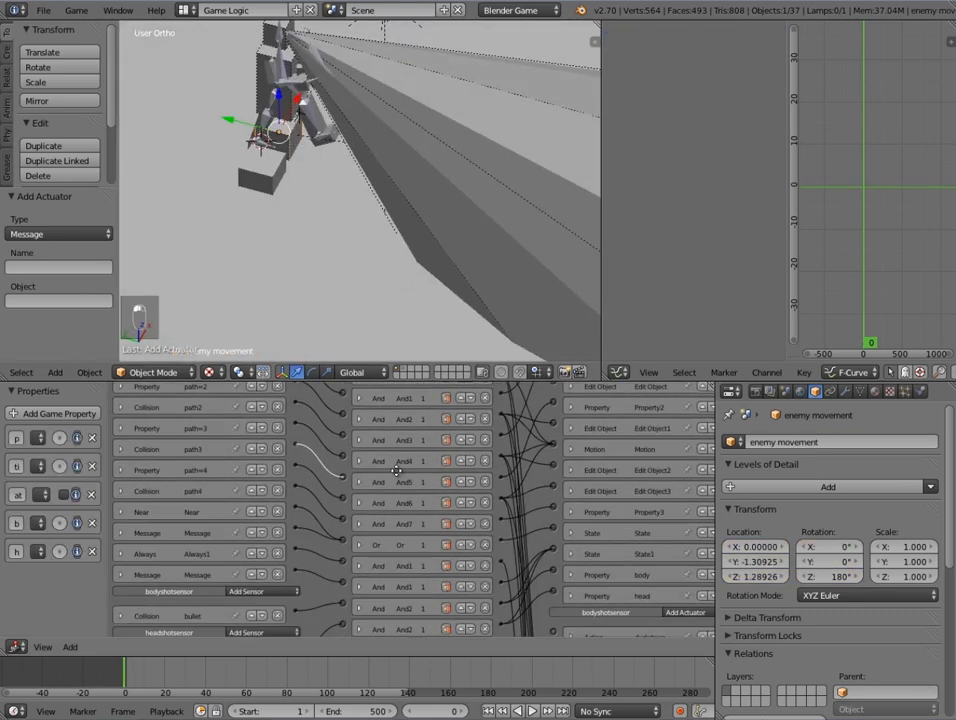
click(120, 524)
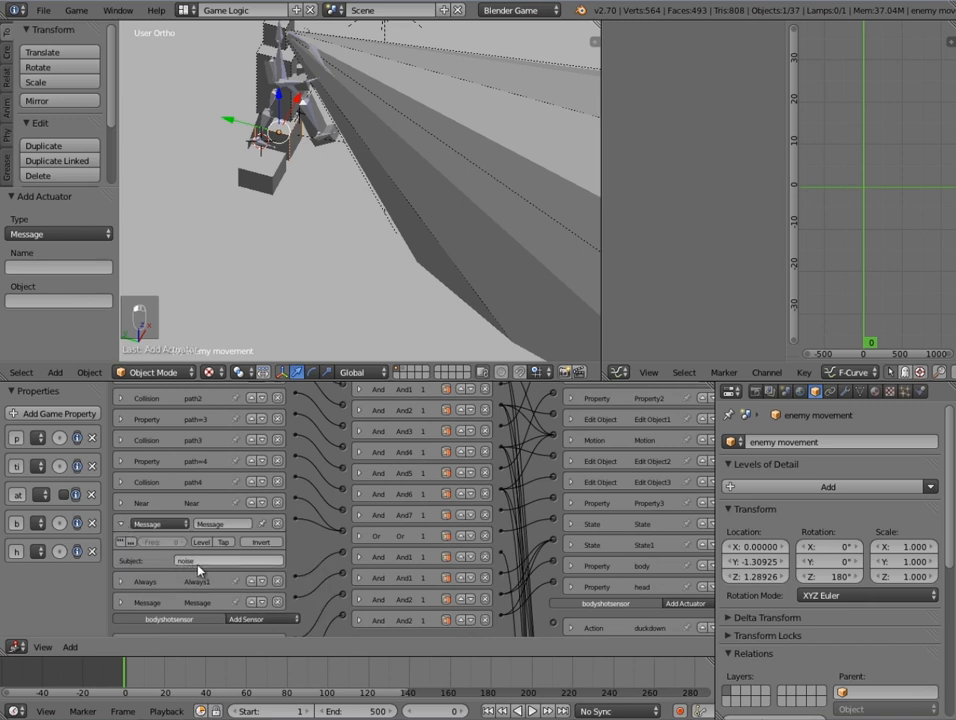
click(121, 524)
click(124, 566)
scroll(124, 566, down, 1)
click(121, 539)
- Set the subject of playergun's Message actuator to gunshot and link it to the mouse-driven And controller
scroll(297, 167, down, 6)
shift+middle_drag(467, 241, 330, 240)
scroll(332, 240, up, 3)
right_click(541, 238)
middle_drag(535, 276, 500, 274)
middle_drag(543, 456, 514, 576)
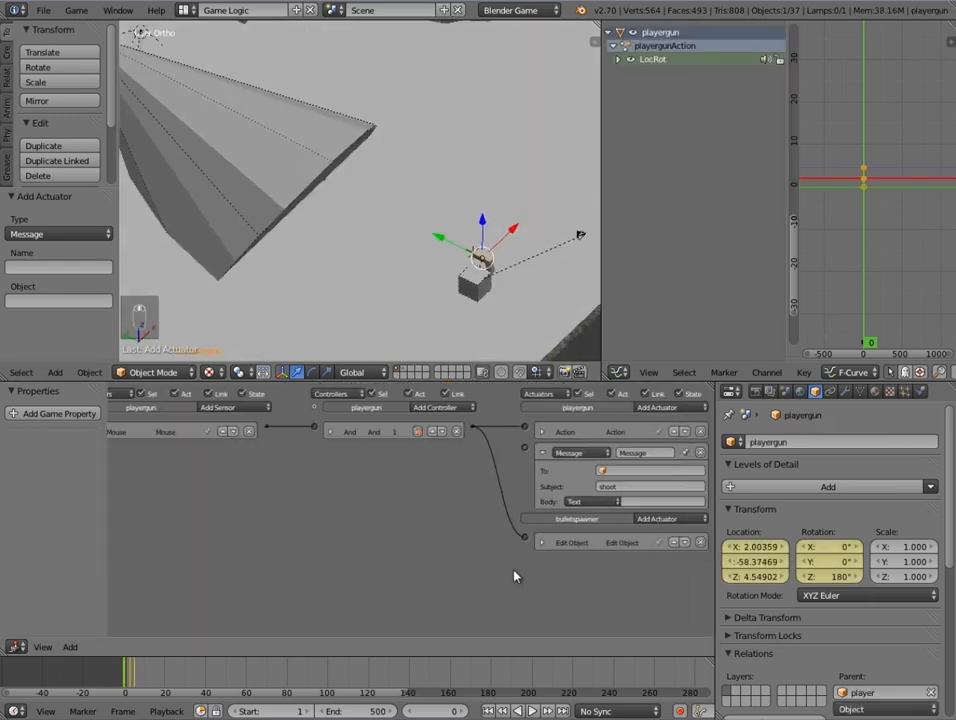
click(617, 485)
text(gunshot)
key(Return)
mouse_move(472, 427)
mouse_down()
mouse_move(510, 455)
mouse_move(524, 447)
mouse_up()
click(539, 453)
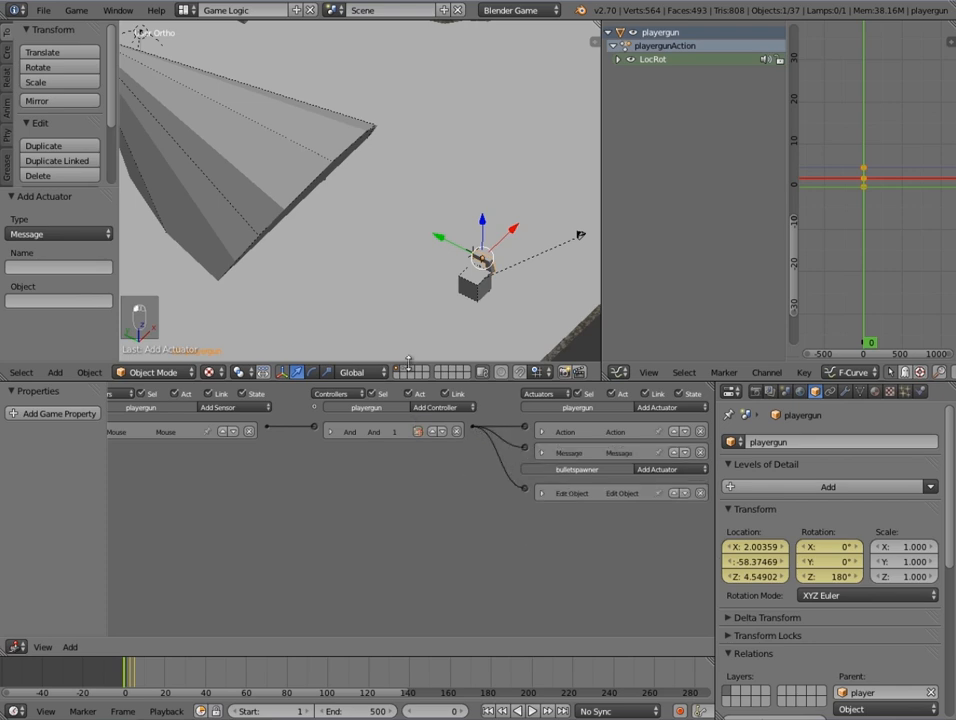
- Set the bullet's Time in bulletspawner's Add Object actuator to 60
right_click(488, 266)
click(545, 434)
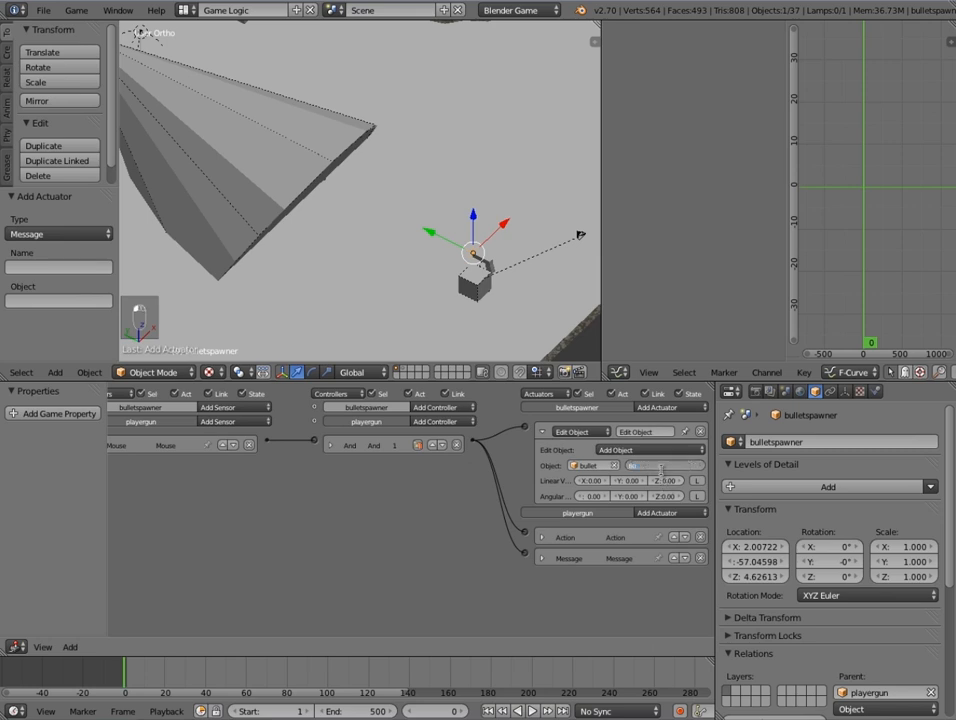
scroll(233, 141, down, 3)
scroll(272, 177, up, 4)
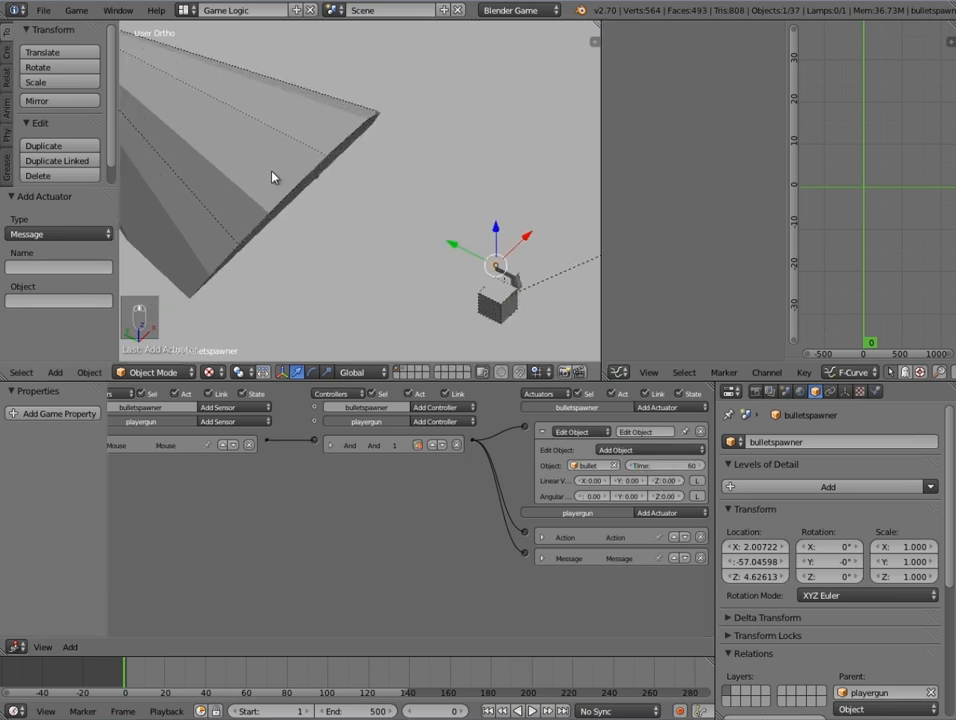
- Show the enemy's state 4 logic with enemybulletspawner selected and set its Add Object actuator's Time to 60
scroll(300, 190, down, 4)
key(z)
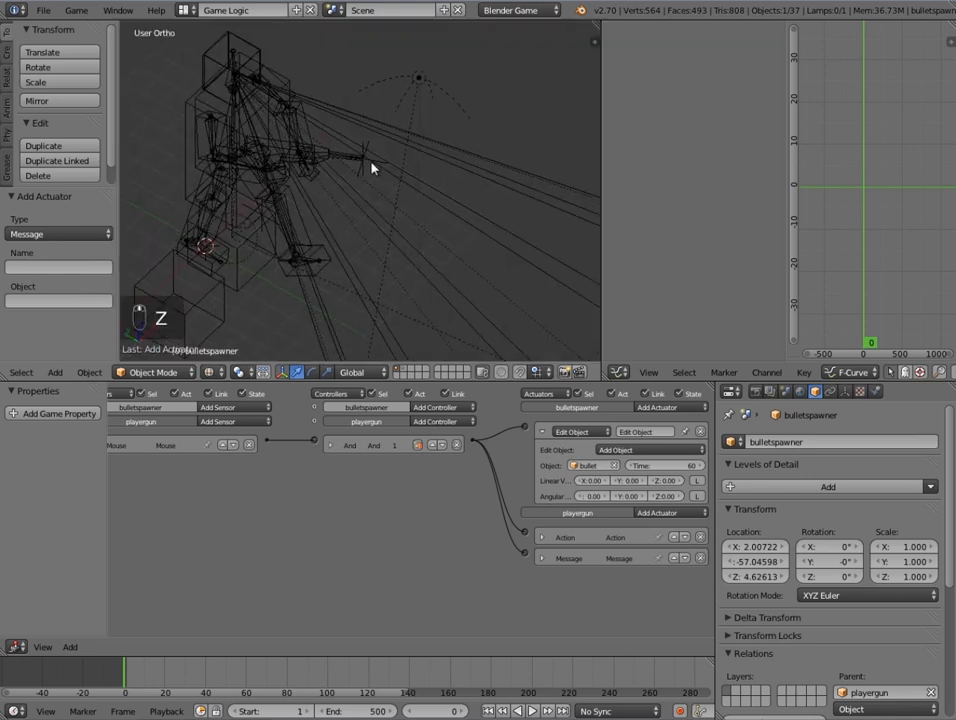
click(369, 162)
click(364, 159)
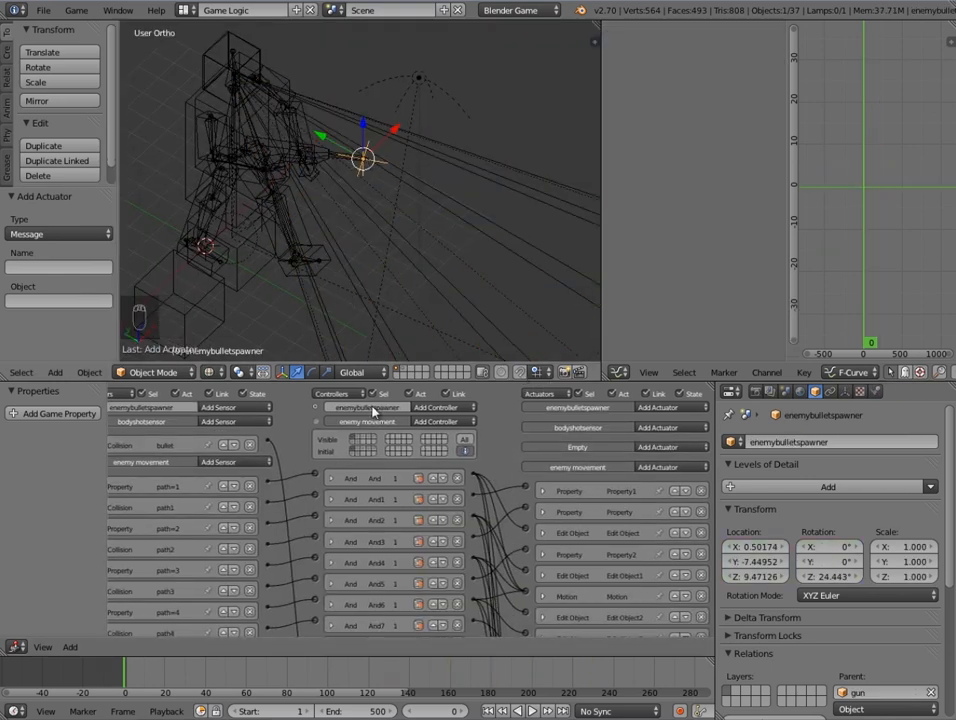
click(369, 443)
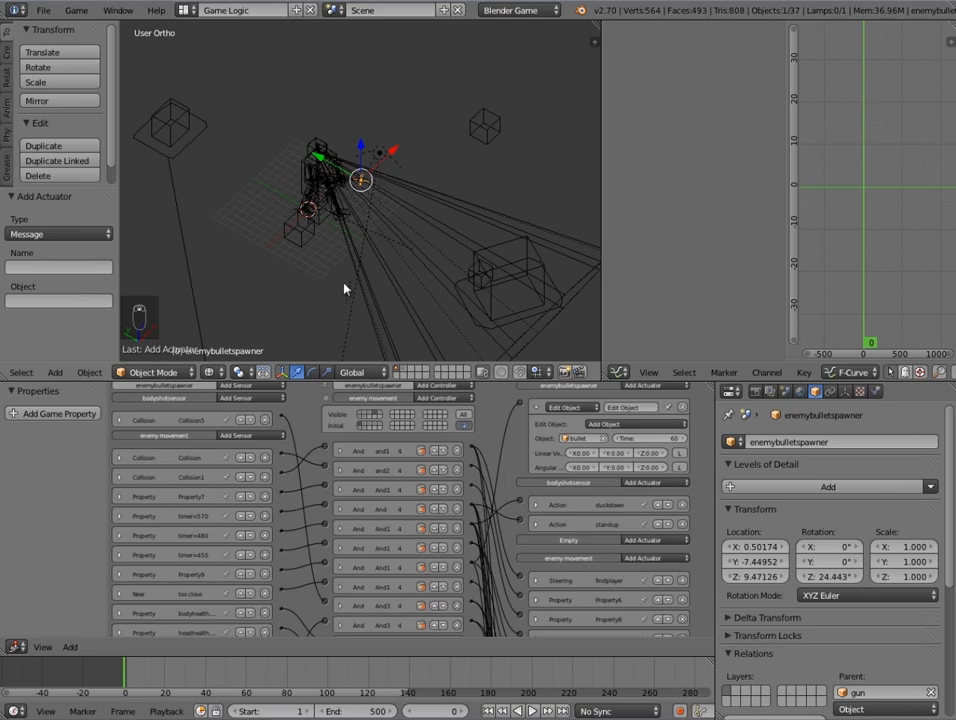
click(120, 458)
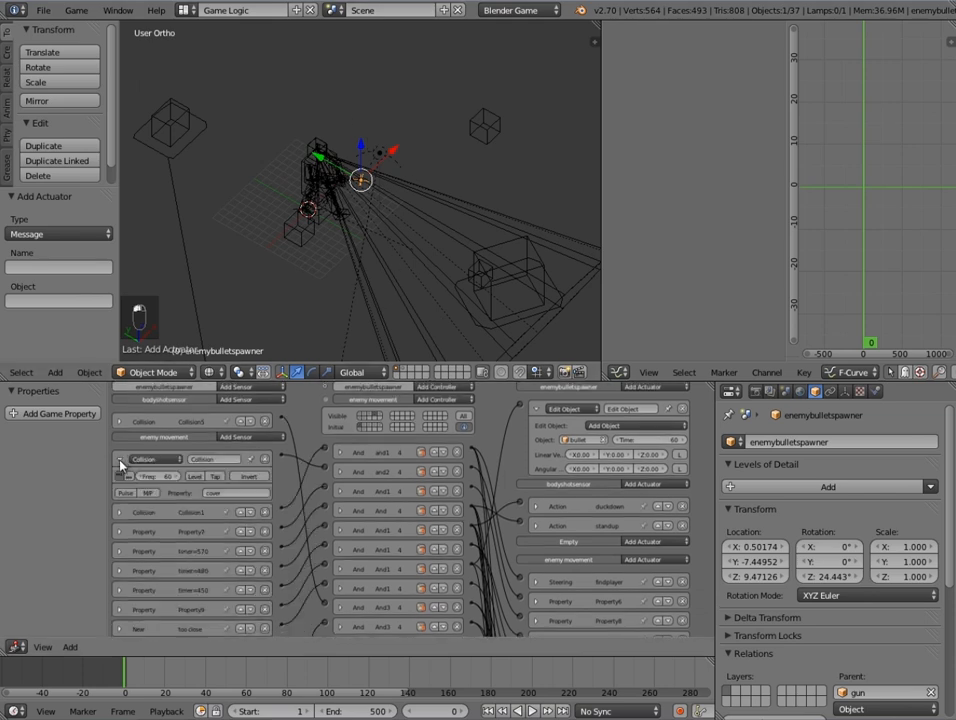
click(119, 460)
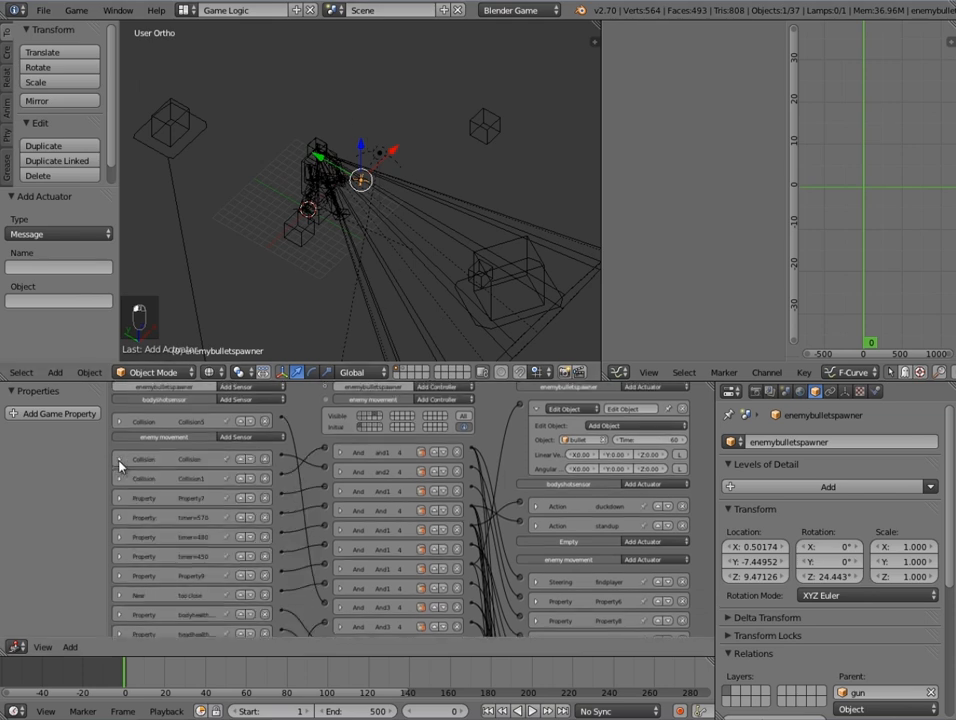
- Check enemy movement's Collision1 sensor and link the state 4 and1 controller to enemybulletspawner's Add Object actuator
click(120, 479)
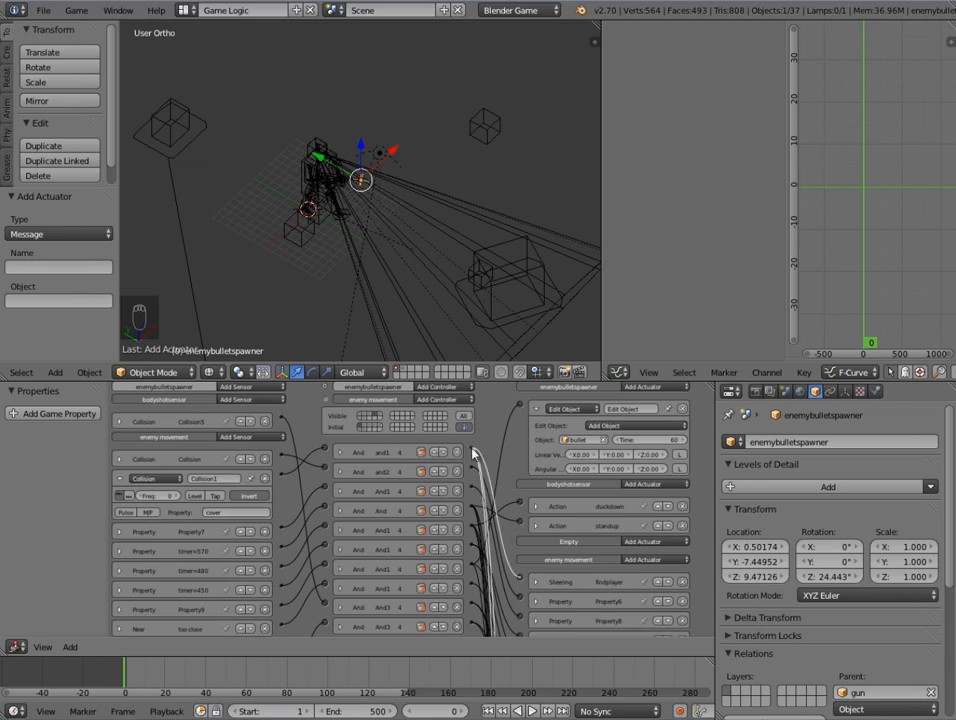
drag(472, 452, 541, 418)
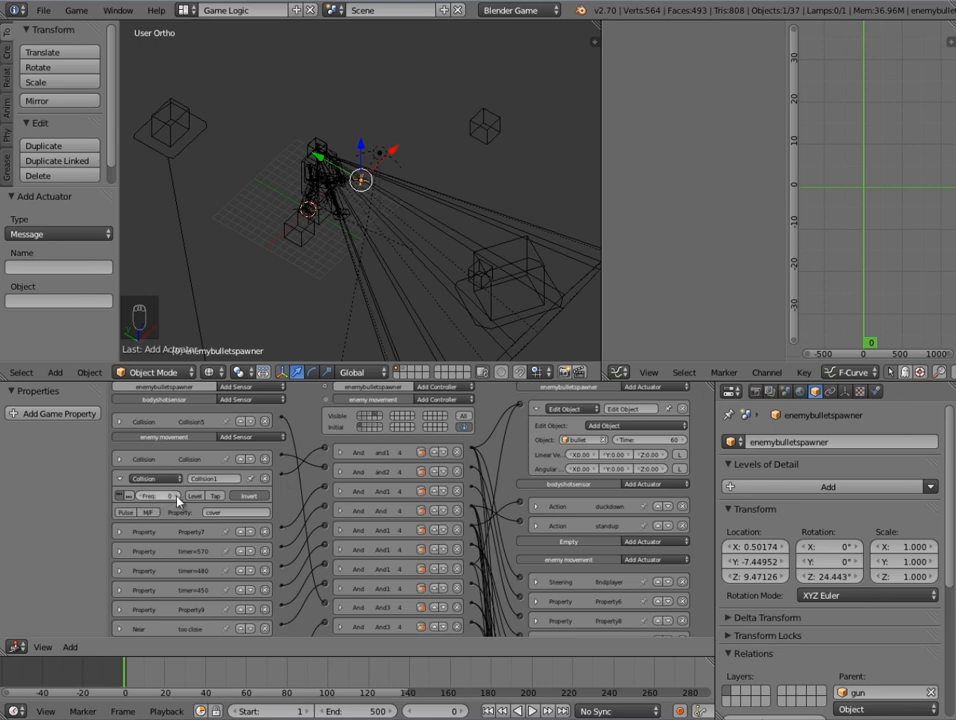
click(119, 479)
click(536, 409)
scroll(360, 436, up, 1)
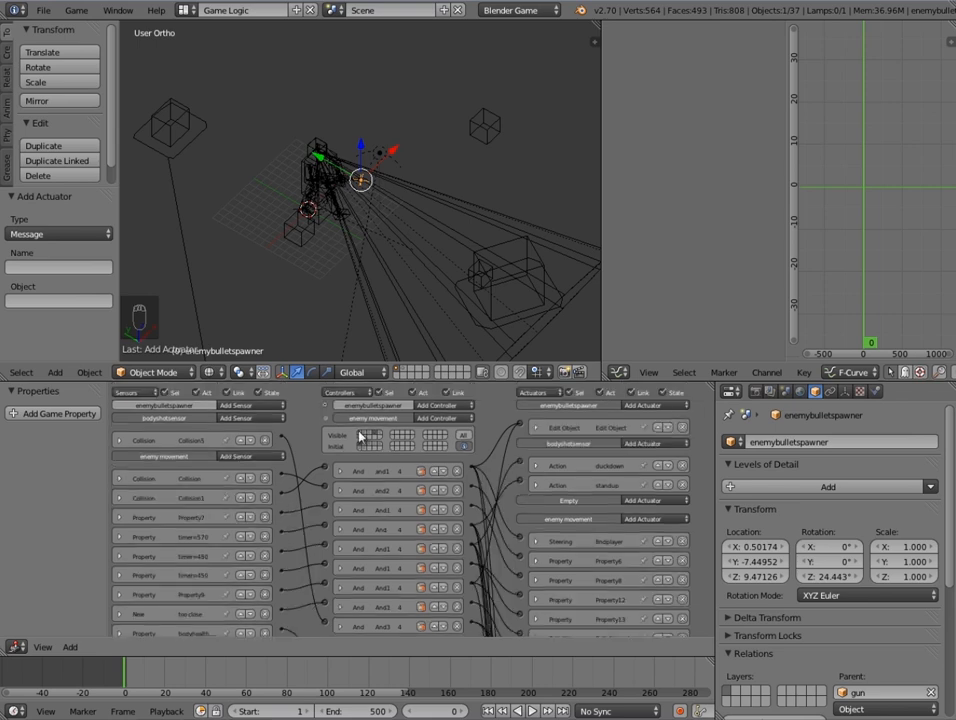
- Show enemy movement's state 1 logic and test-run the game from the camera view with shaded display
click(360, 436)
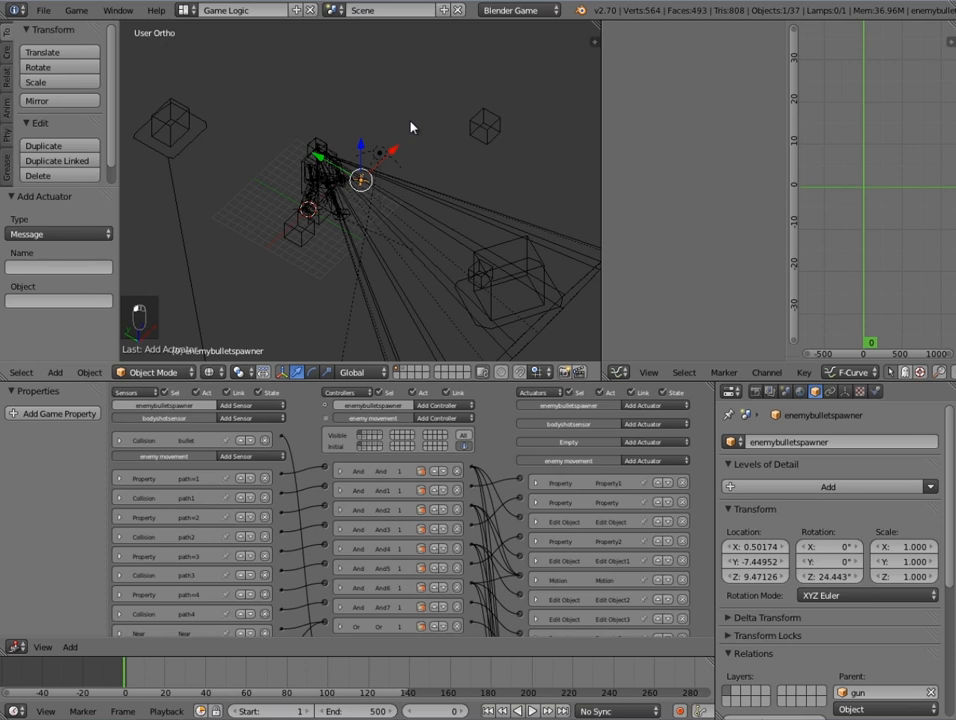
key(KP_0)
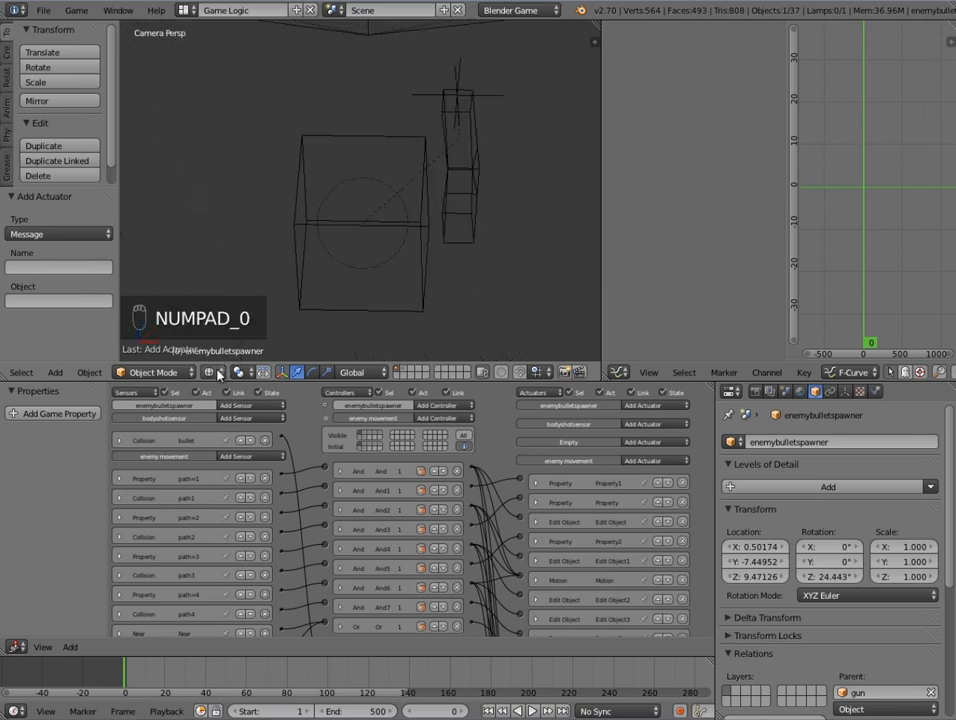
click(238, 372)
click(235, 320)
key(p)
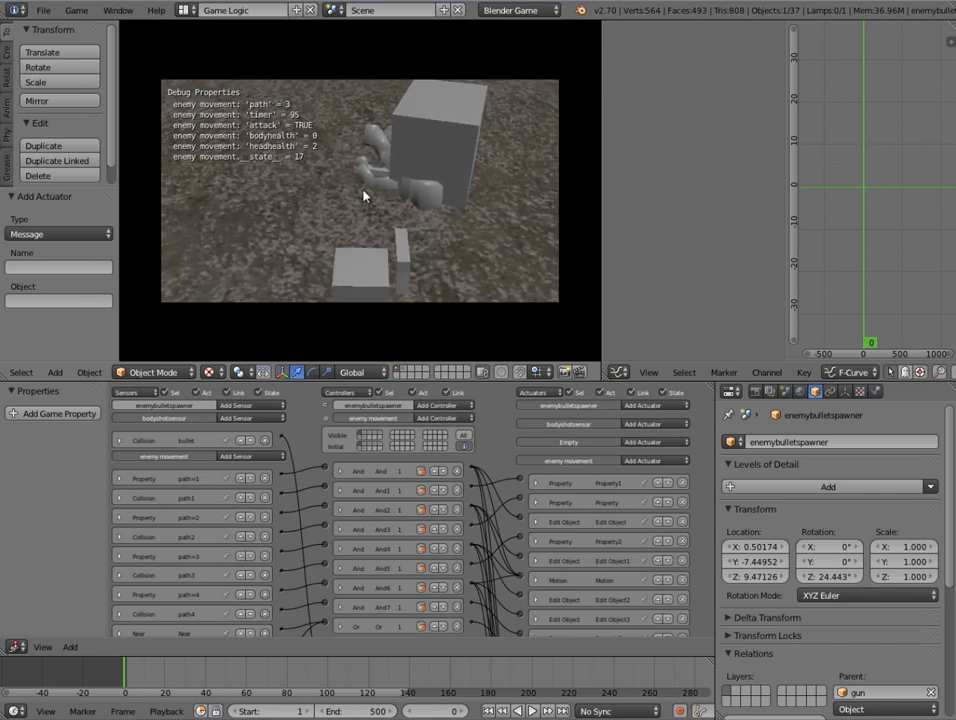
key(Escape)
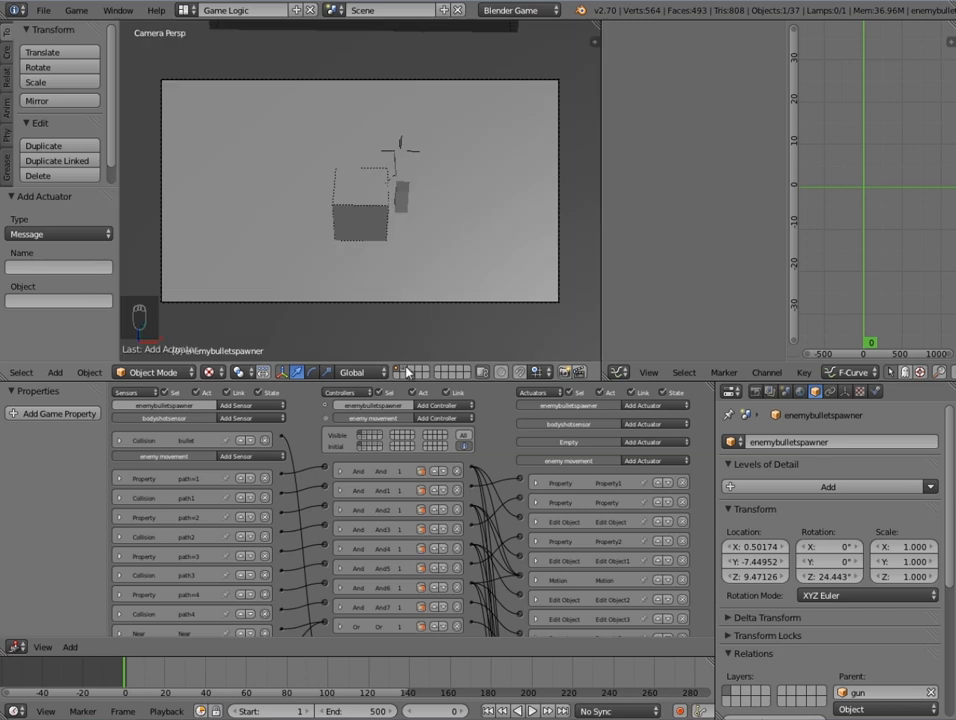
- Rotate enemybulletspawner 180° around the global Z axis at the gun's muzzle
middle_drag(437, 305, 455, 190)
key(z)
scroll(484, 229, up, 3)
shift+middle_drag(484, 230, 312, 210)
scroll(408, 231, up, 3)
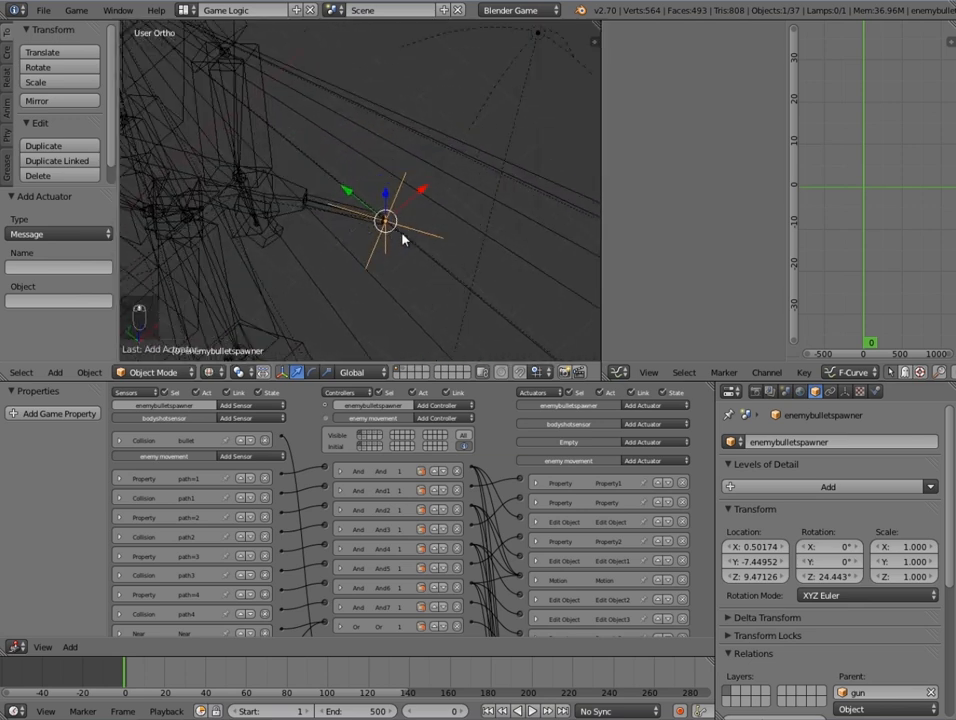
text(rz180)
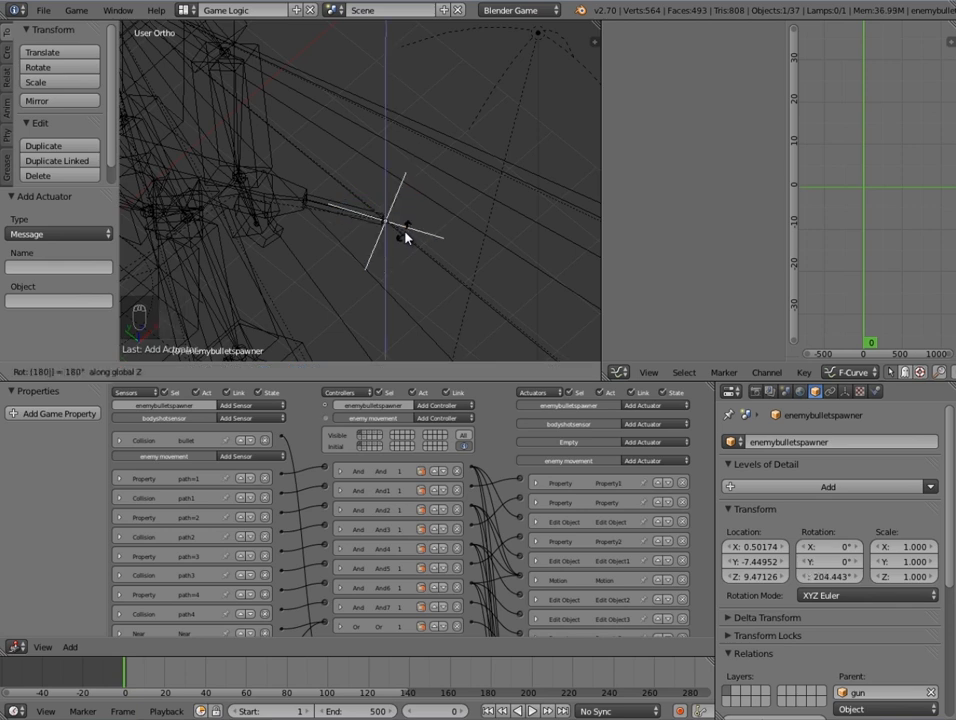
key(Return)
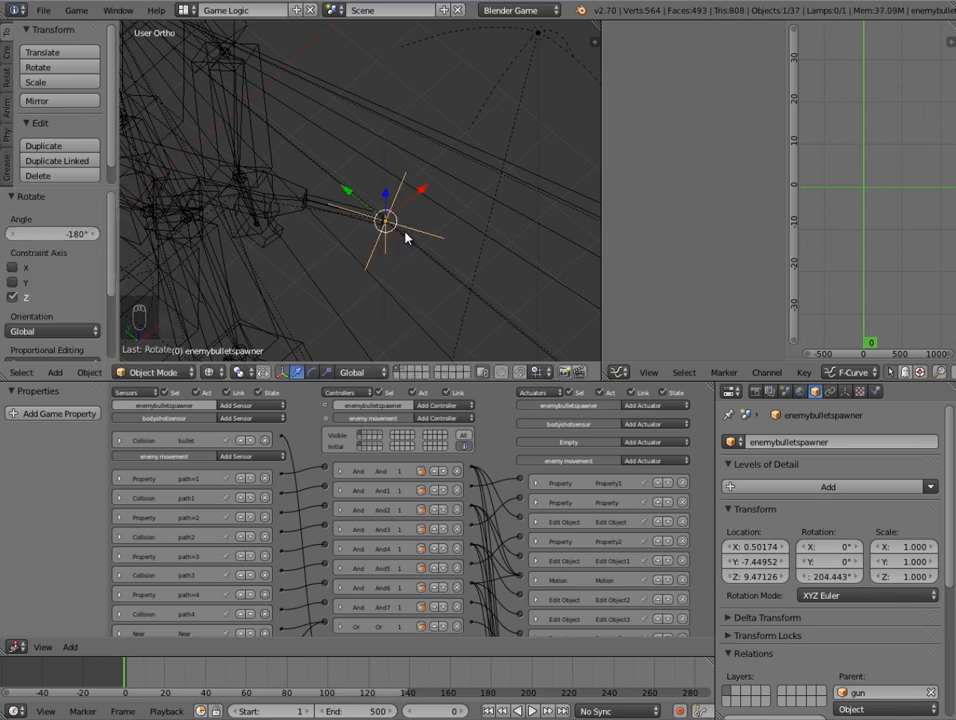
- Run the game from the camera view to check the enemy's behaviour with the turned bullet spawner
scroll(405, 238, down, 3)
middle_drag(455, 246, 380, 249)
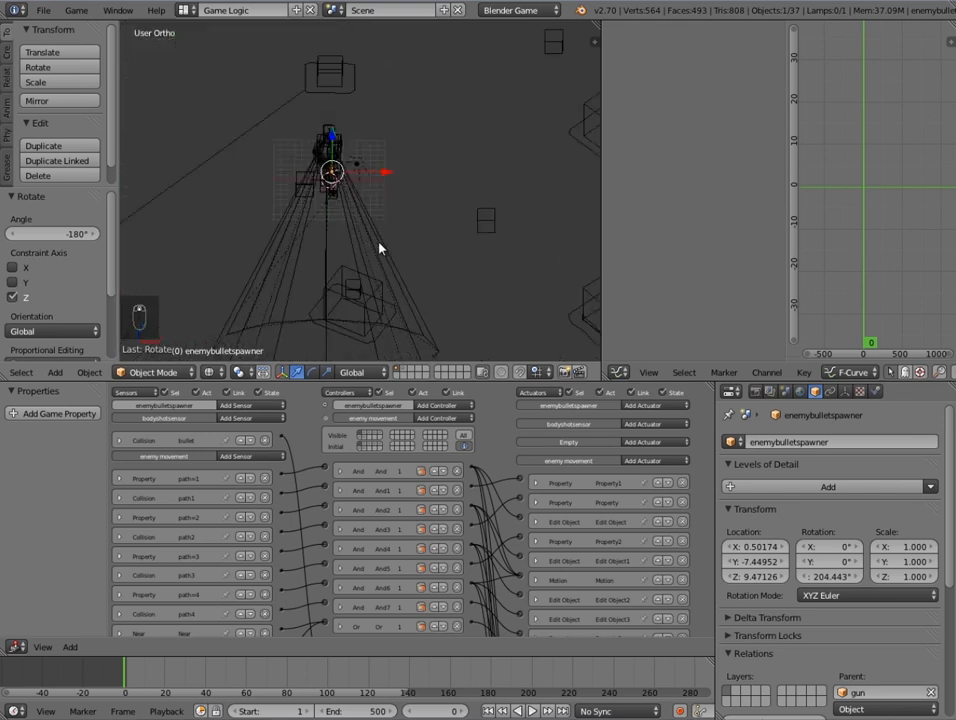
key(KP_0)
click(218, 375)
click(236, 308)
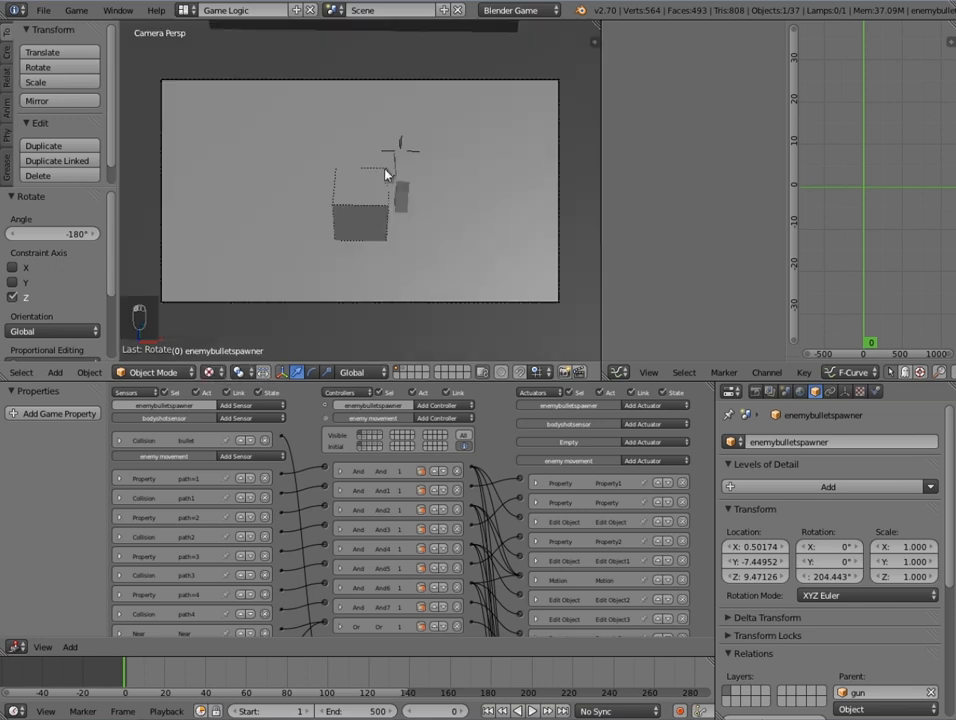
key(p)
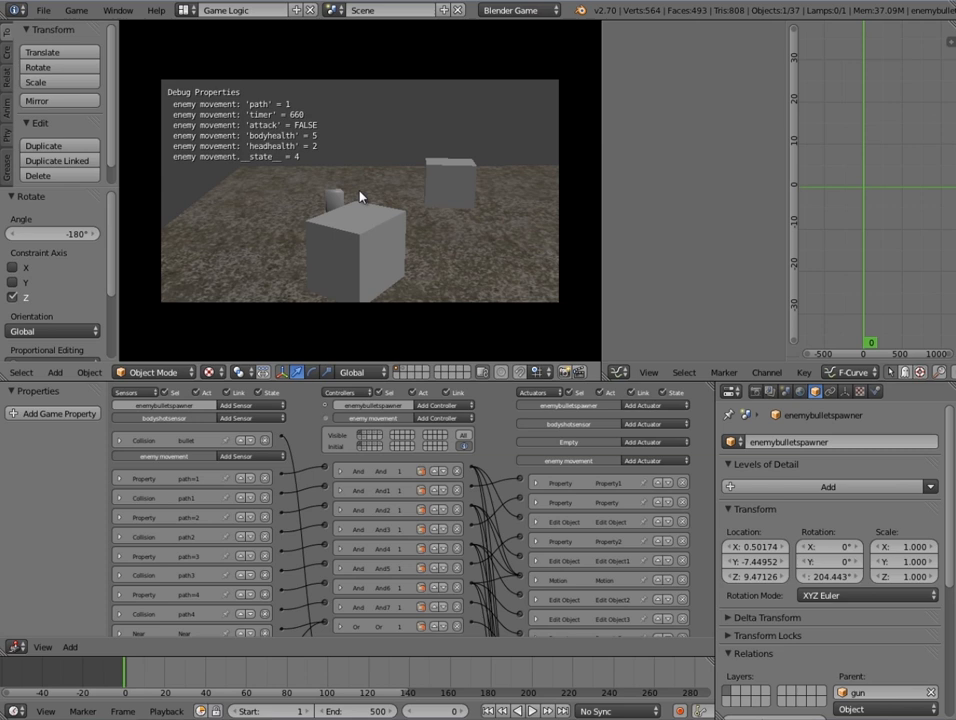
key(Escape)
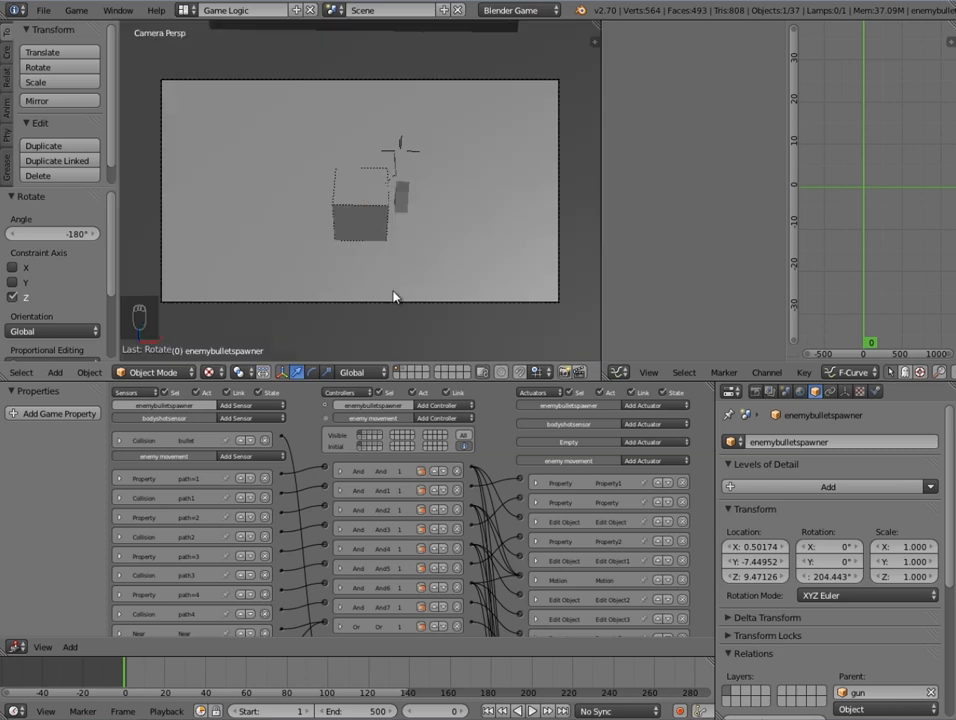
click(407, 369)
scroll(328, 236, down, 4)
middle_drag(326, 233, 355, 189)
scroll(389, 251, up, 4)
shift+middle_drag(342, 104, 398, 254)
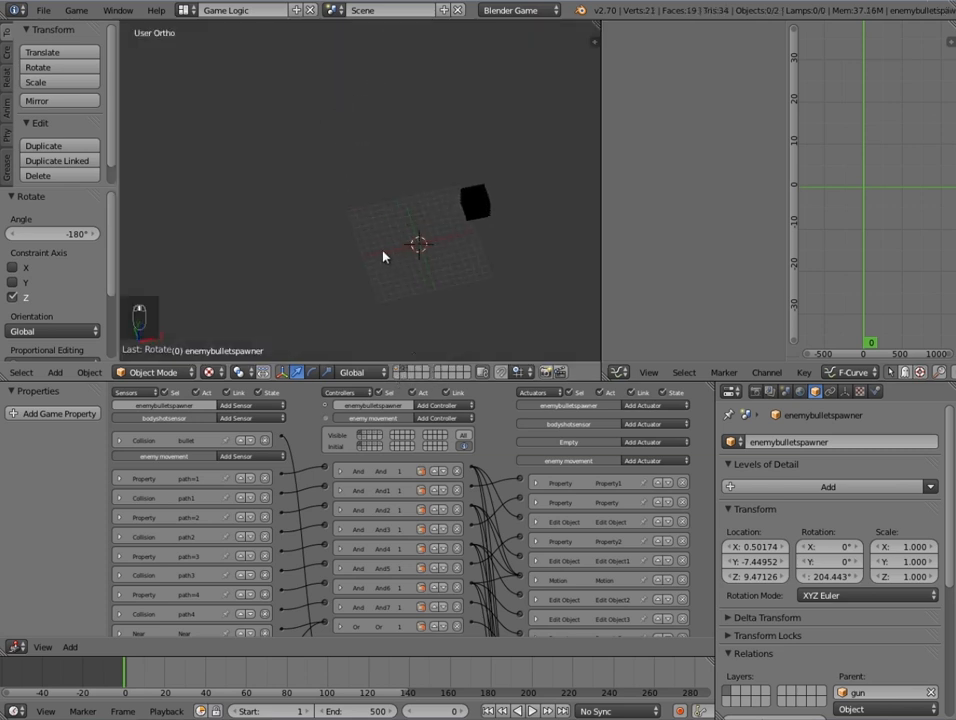
click(396, 369)
- Select the enemy's gun in wireframe display and show the enemy's state 4 logic
scroll(433, 253, up, 4)
key(z)
shift+middle_drag(502, 263, 478, 217)
scroll(478, 217, up, 2)
shift+middle_drag(522, 137, 374, 188)
scroll(400, 175, up, 4)
right_click(501, 144)
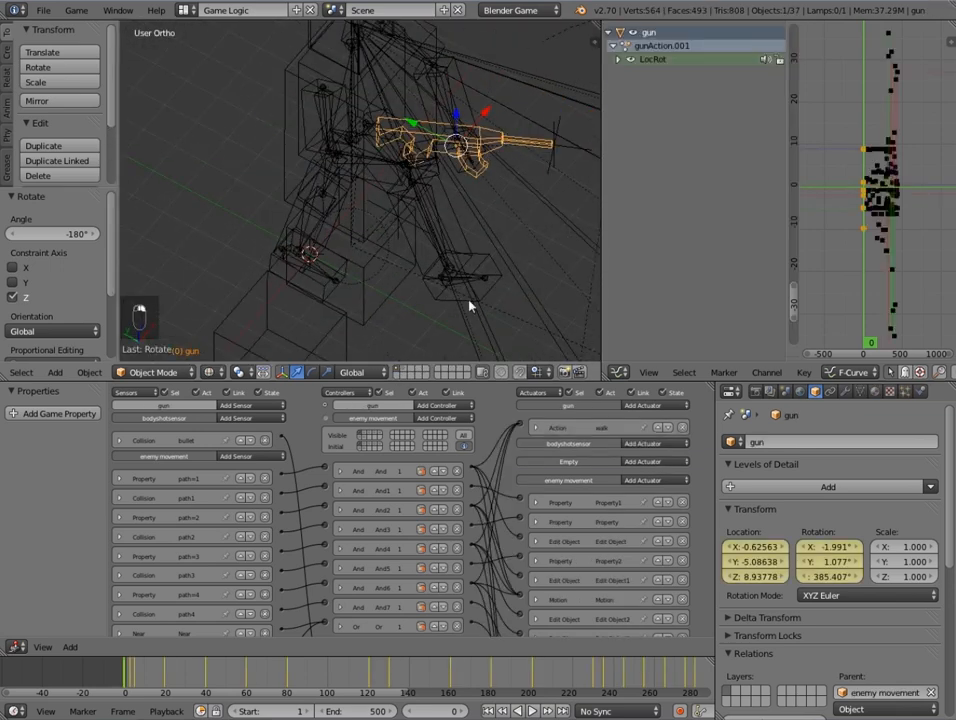
scroll(565, 534, up, 3)
scroll(381, 466, down, 1)
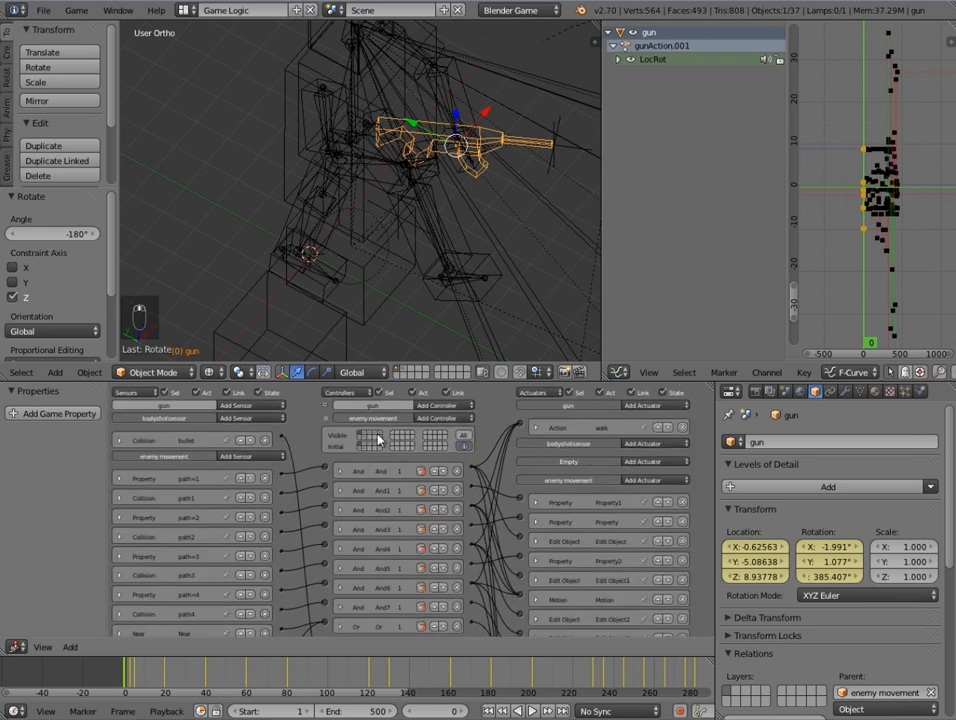
click(378, 436)
scroll(556, 446, up, 2)
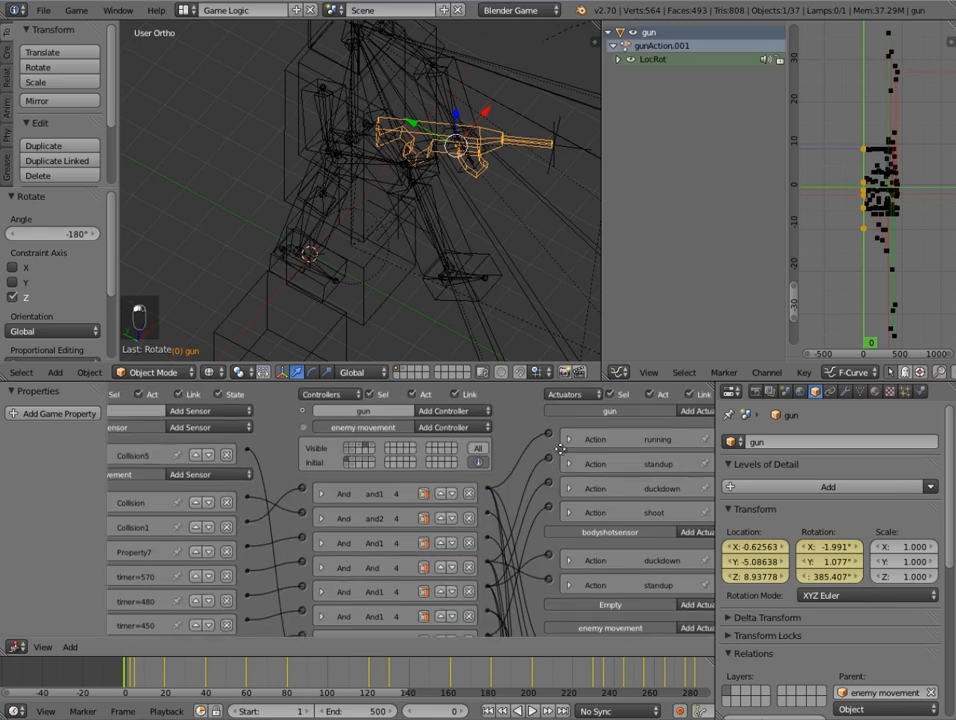
- Examine the frame settings of the gun's standup and shoot Action actuators
click(514, 449)
click(514, 449)
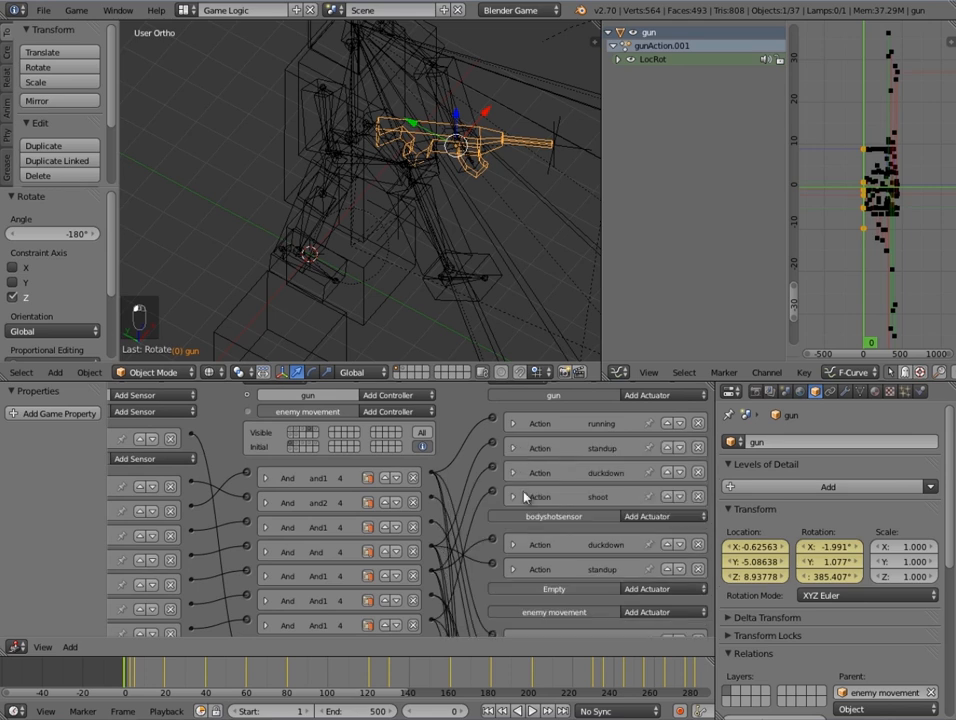
click(515, 497)
click(515, 497)
click(515, 449)
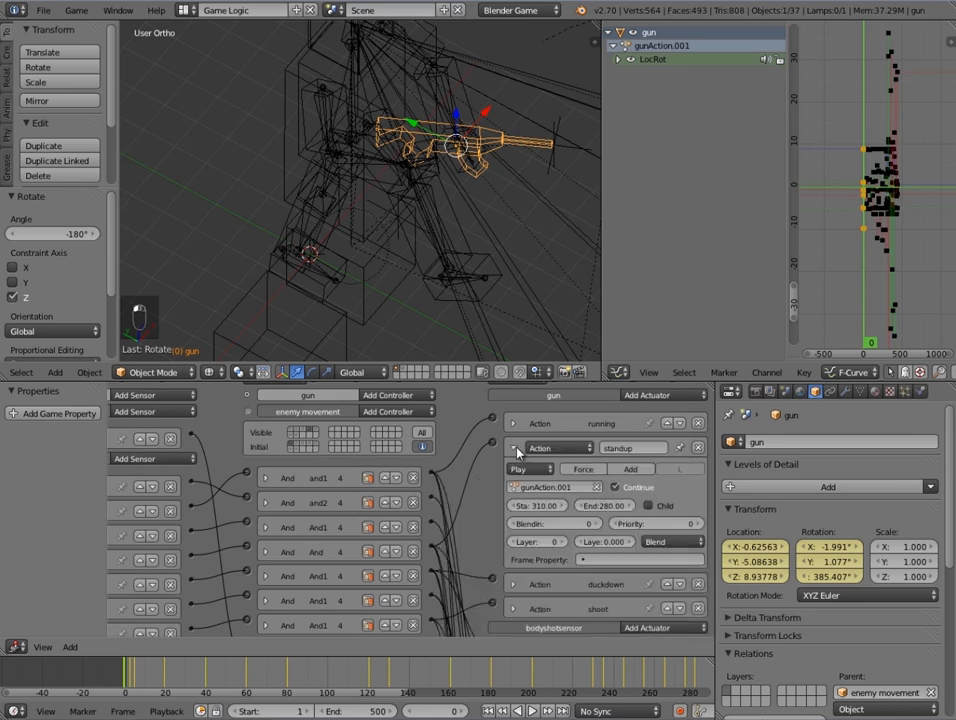
click(696, 525)
click(514, 449)
click(514, 497)
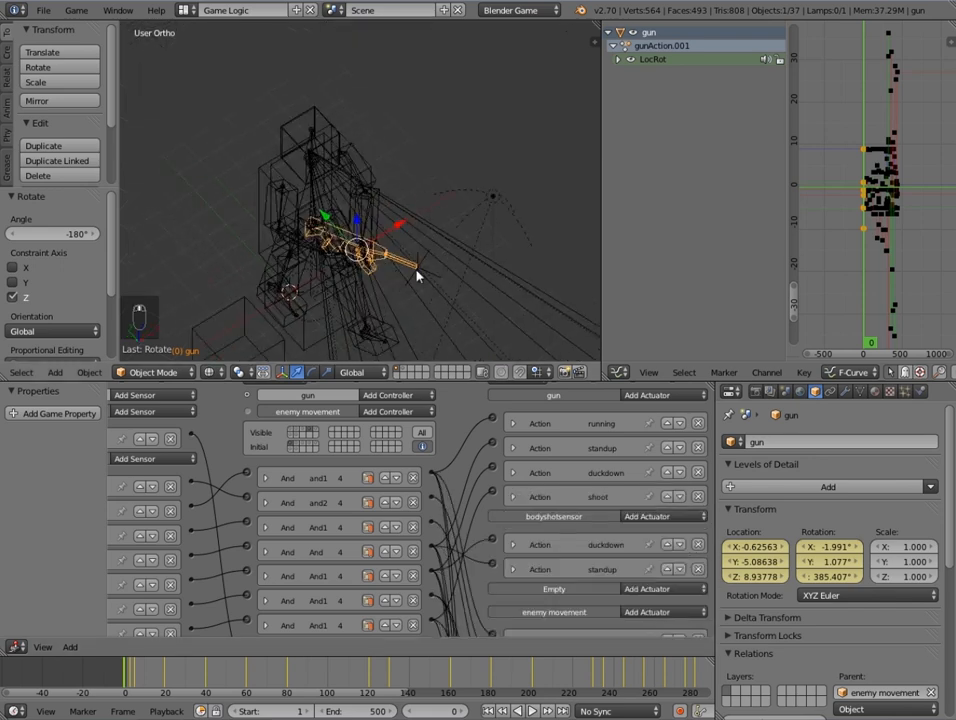
- Go to frame 280 and rotate the gun about -33° around the global Z axis
click(455, 667)
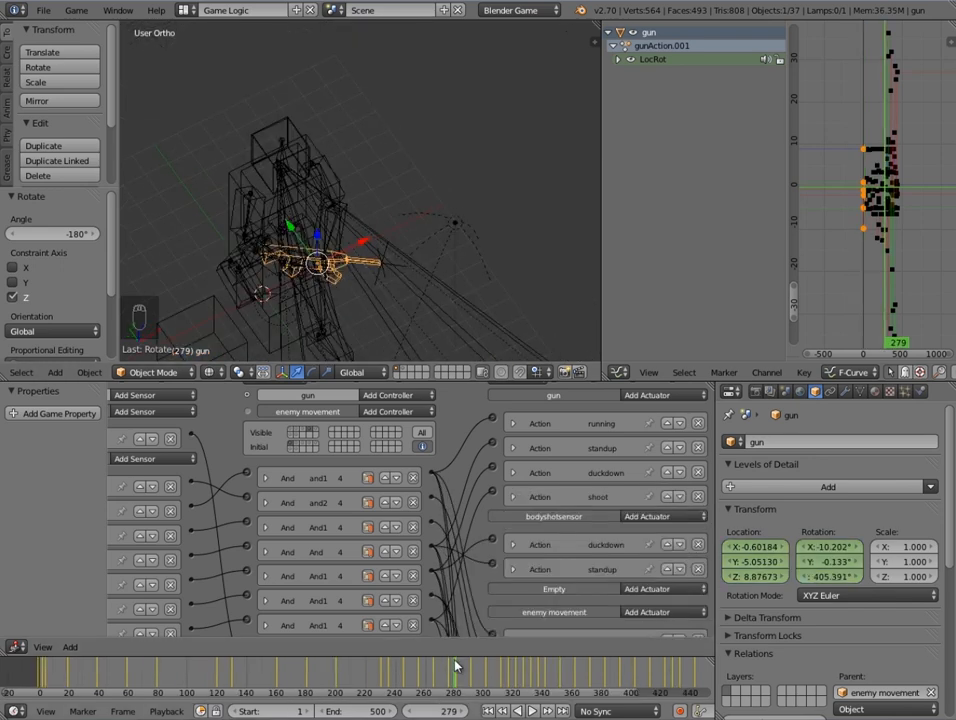
click(462, 712)
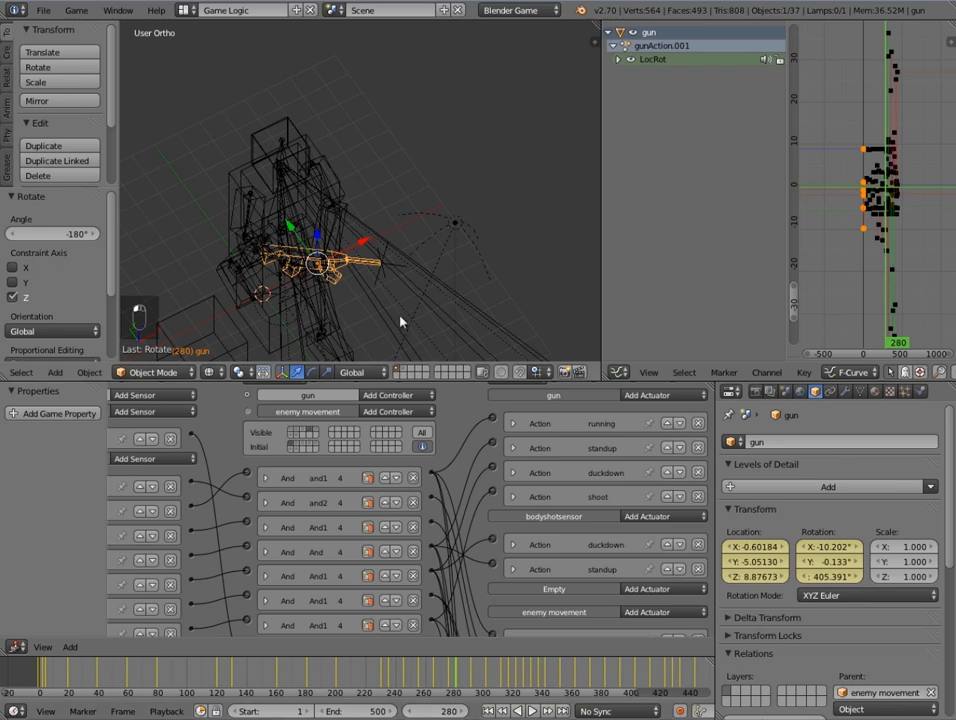
key(r)
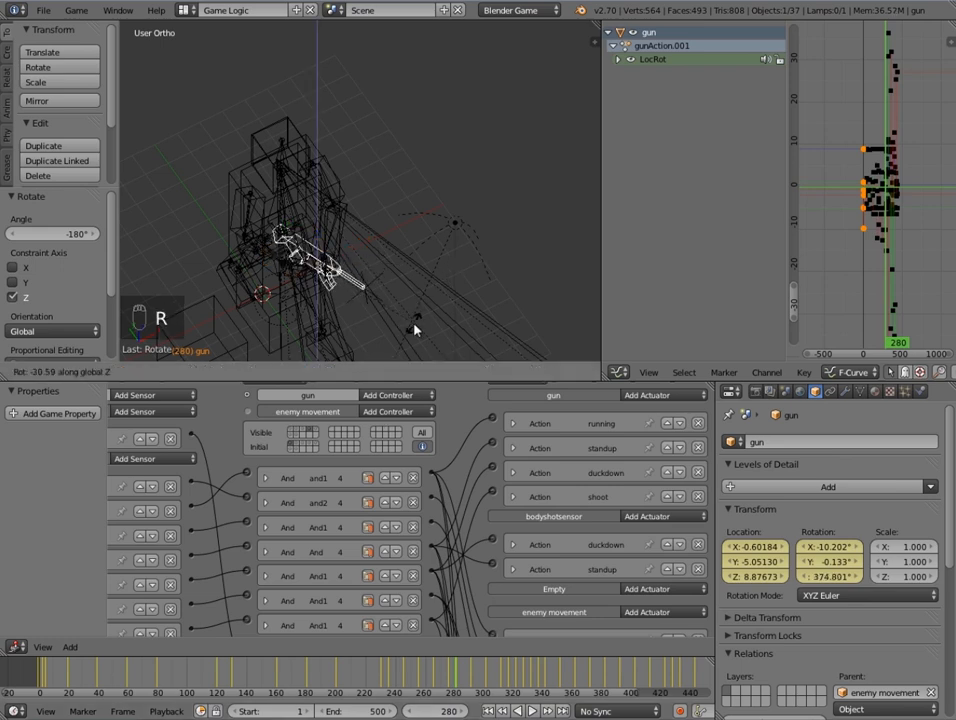
click(410, 334)
- Move the gun about -0.1 along the global X axis and rotate it a further -4° or so around Z
middle_drag(410, 334, 447, 238)
key(g)
key(x)
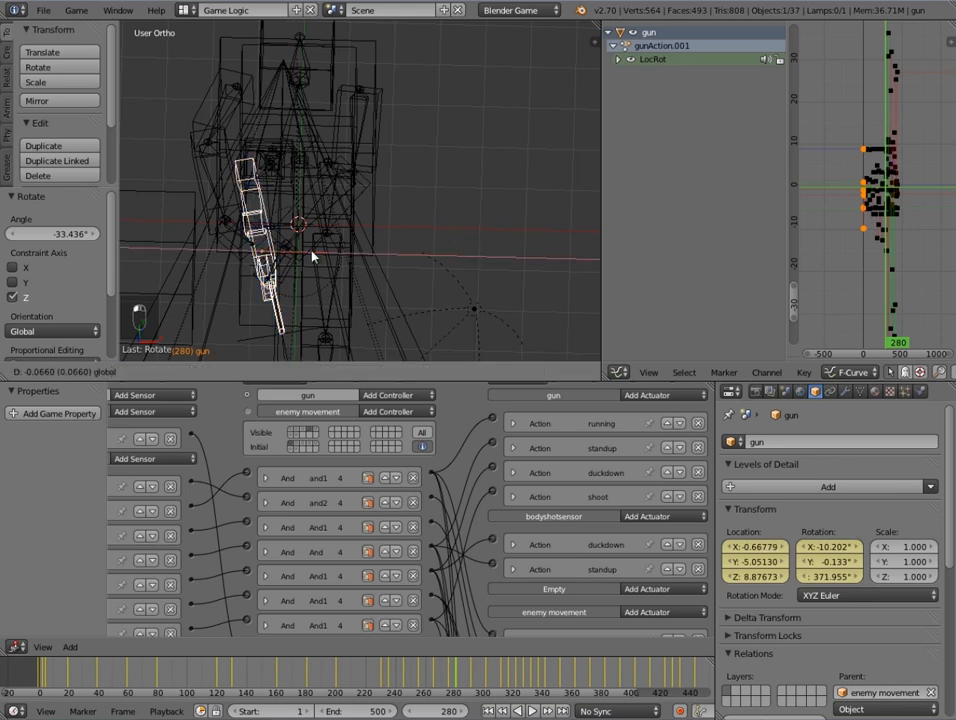
click(363, 252)
key(r)
click(358, 259)
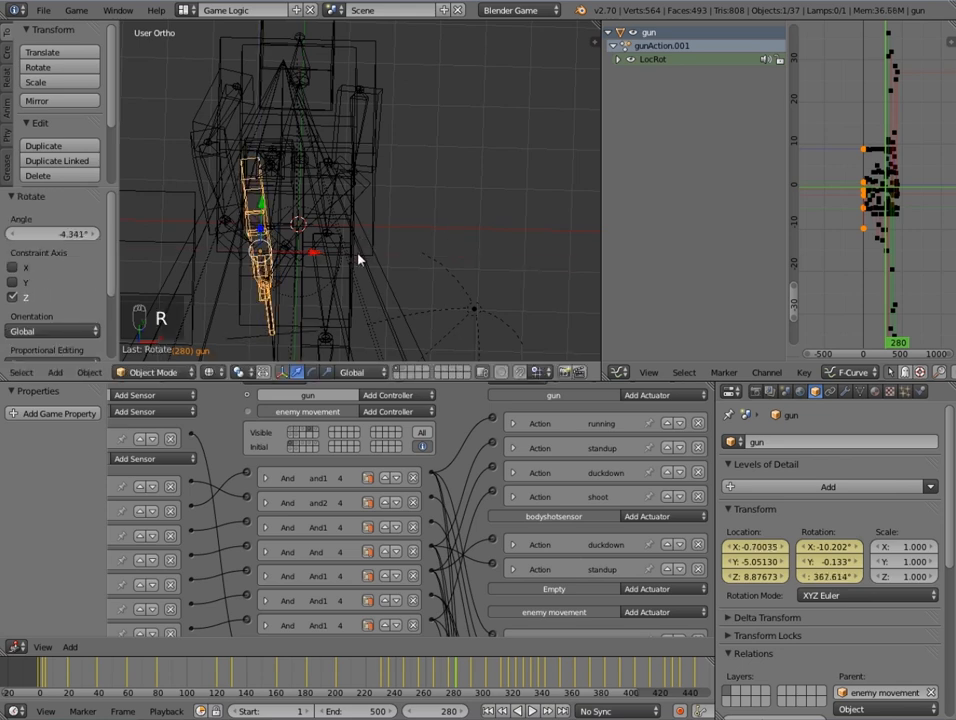
- Insert a LocRot keyframe for the gun at frame 280
middle_drag(358, 257, 456, 232)
key(i)
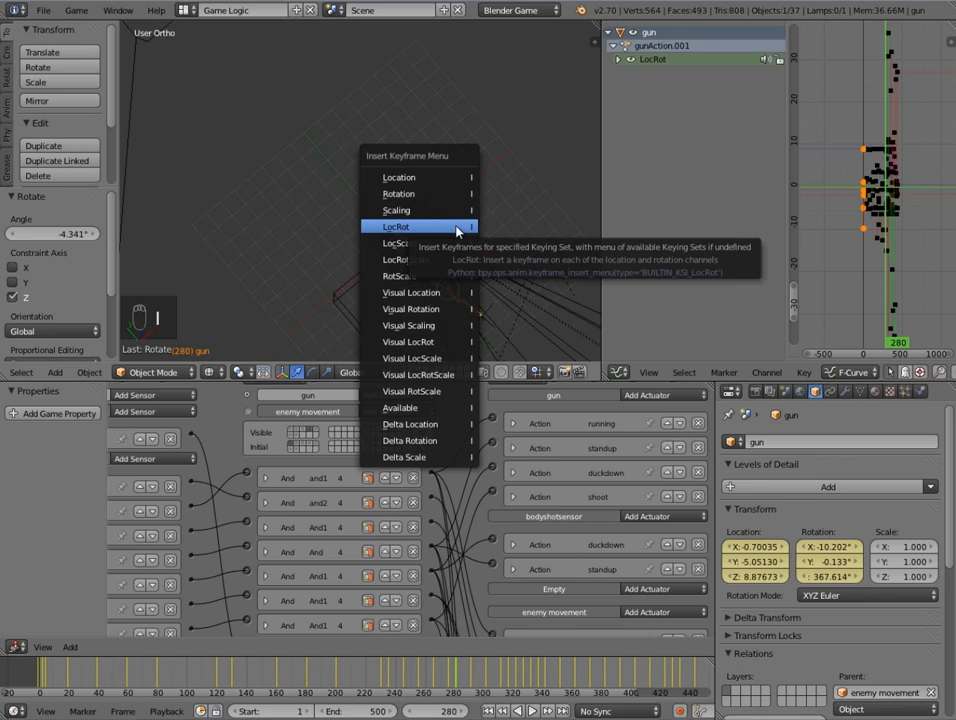
click(457, 229)
- Go to frame 0 and rotate the gun about -21.5° around the global Z axis
key(z)
drag(497, 679, 459, 700)
drag(113, 697, 40, 678)
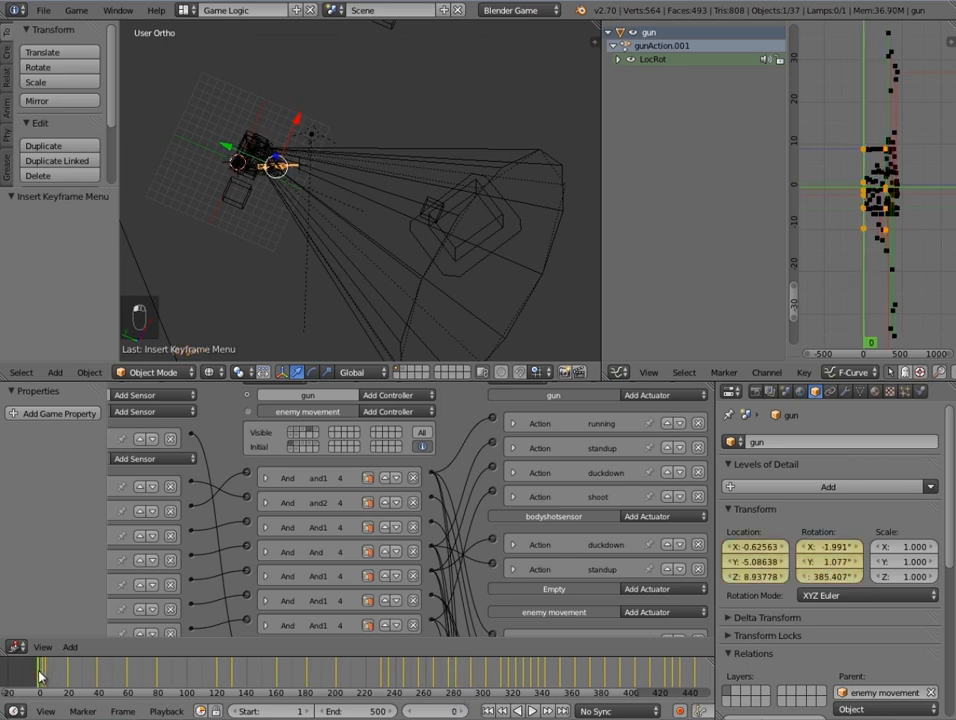
scroll(230, 237, up, 4)
shift+middle_drag(237, 146, 434, 225)
scroll(338, 240, up, 3)
key(r)
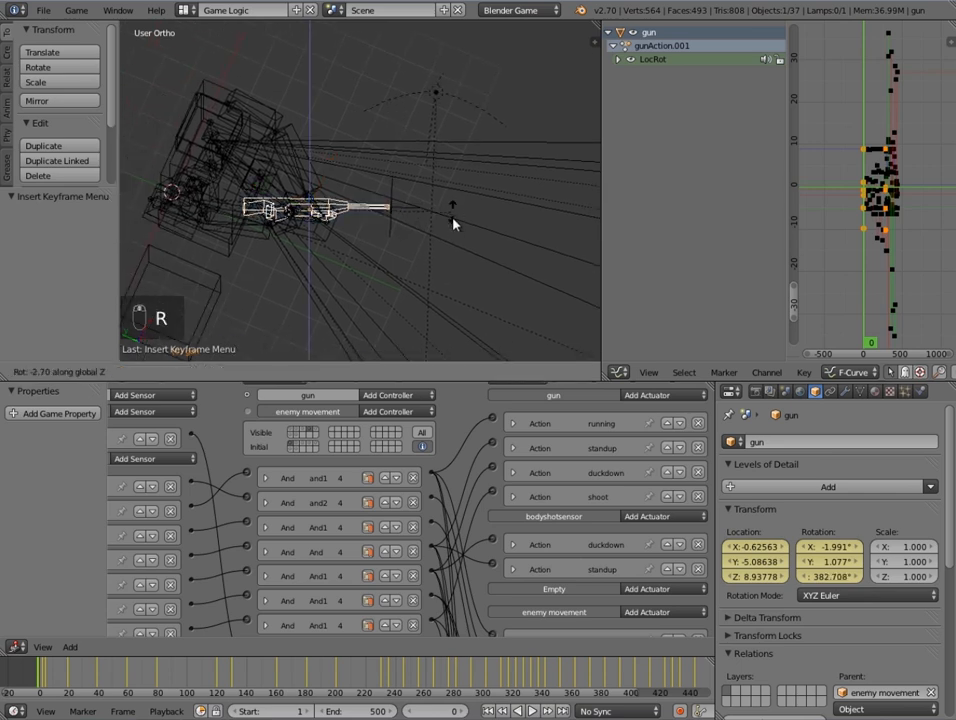
click(463, 271)
- Insert a LocRot keyframe for the gun at frame 0
scroll(460, 245, down, 4)
middle_drag(459, 241, 377, 222)
scroll(323, 181, down, 4)
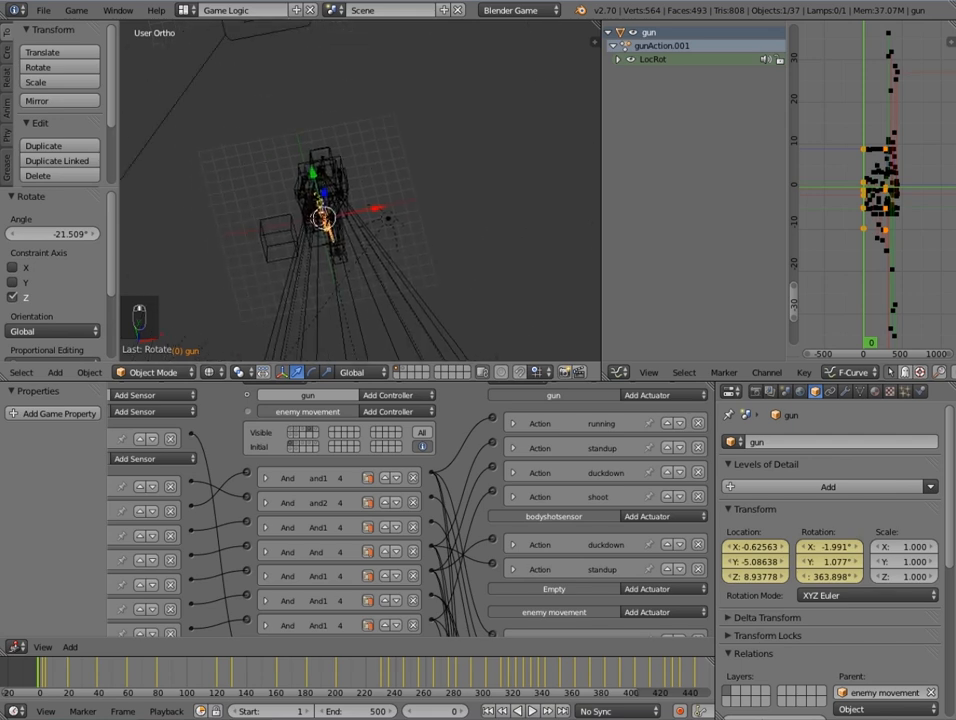
key(i)
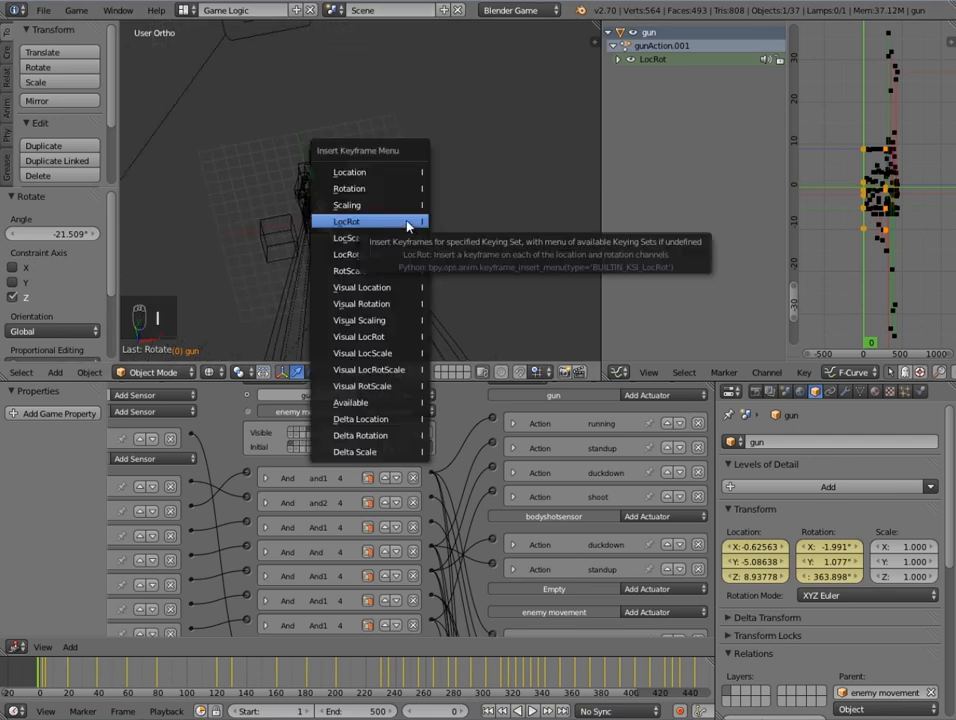
click(407, 227)
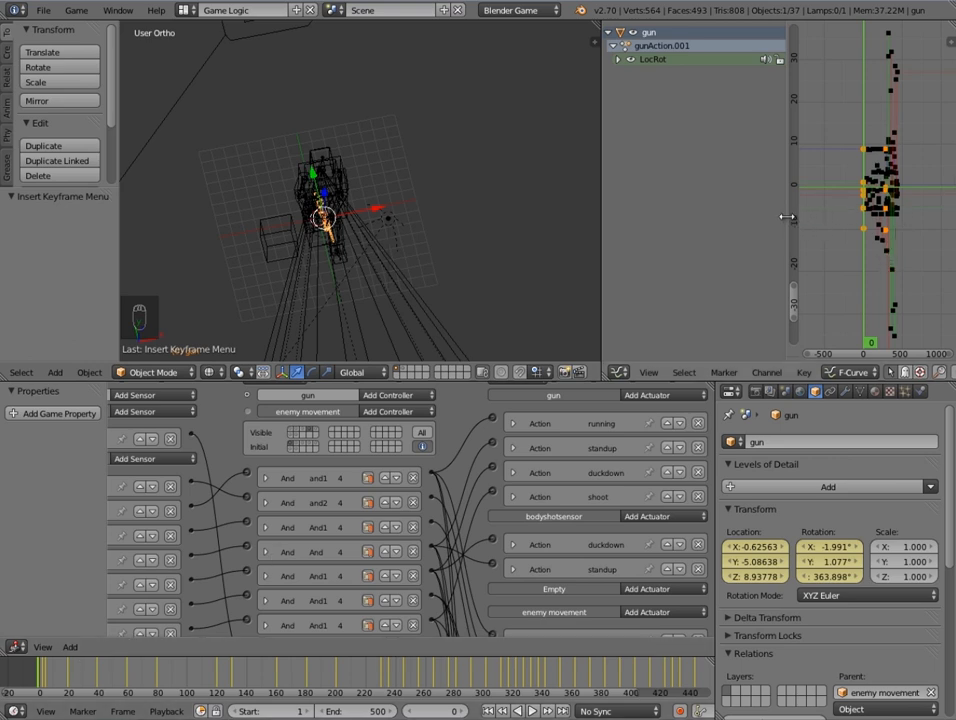
- Duplicate the gun's frame 0 keyframe column in the graph editor and offset the copy 5 frames along X
drag(787, 217, 719, 217)
key(a)
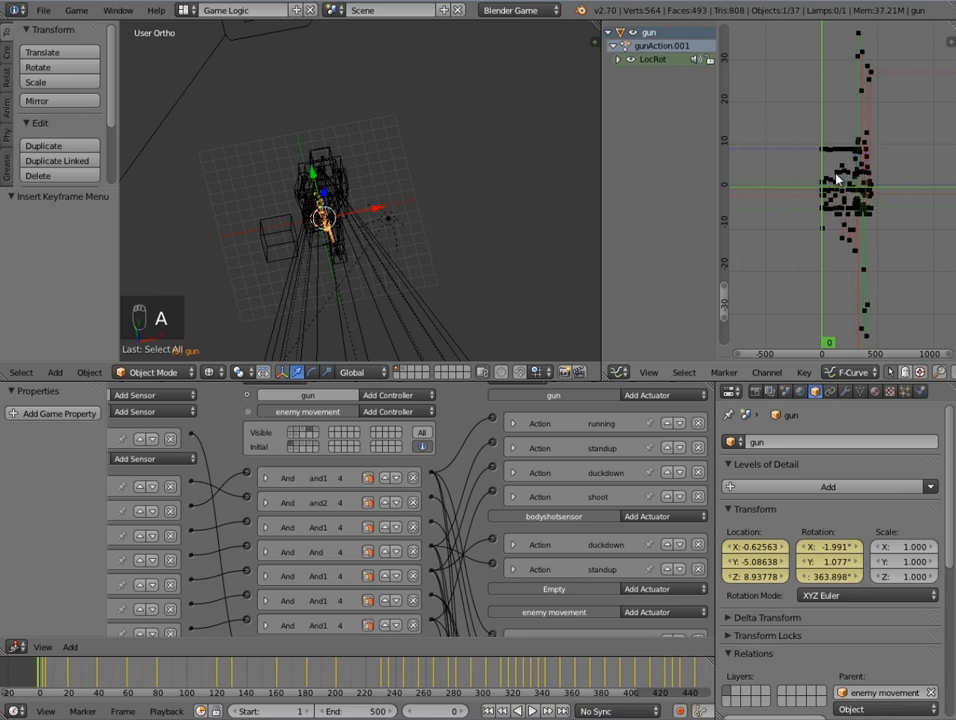
key(ctrl+k)
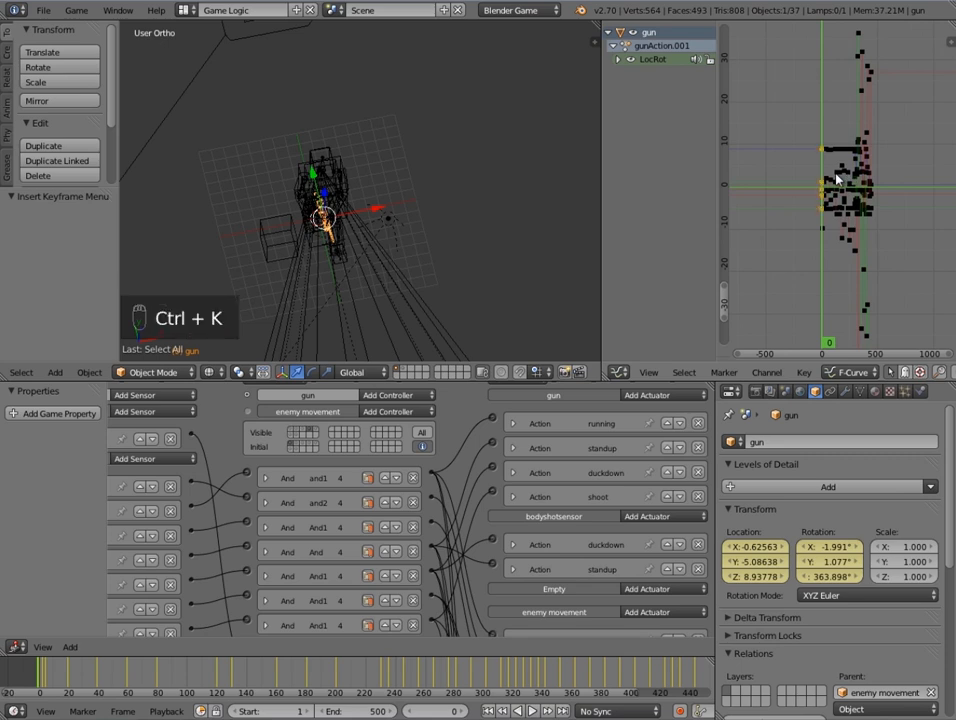
key(shift+d)
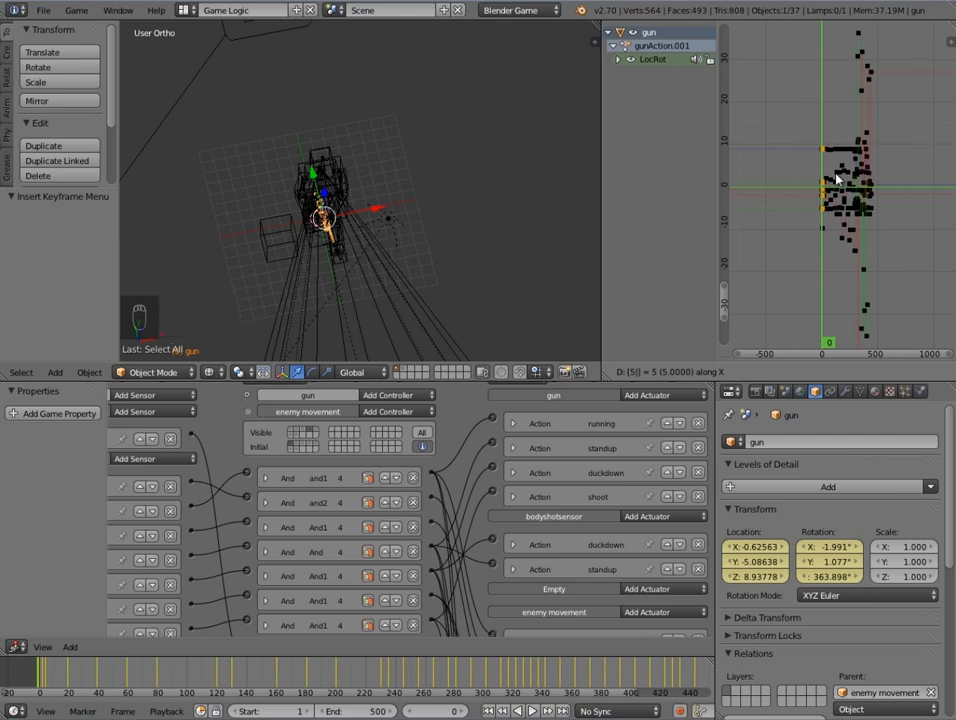
key(Return)
- At frame 3, rotate the gun about -19.7° around the global Z axis and insert a LocRot keyframe
click(44, 679)
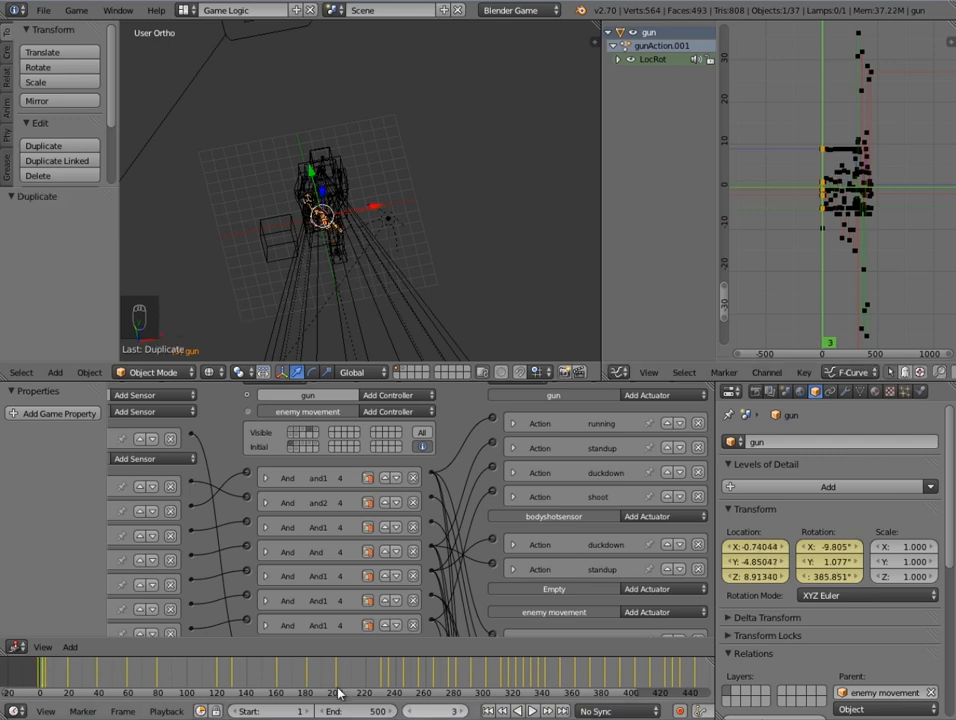
scroll(420, 240, up, 2)
scroll(446, 220, up, 2)
key(r)
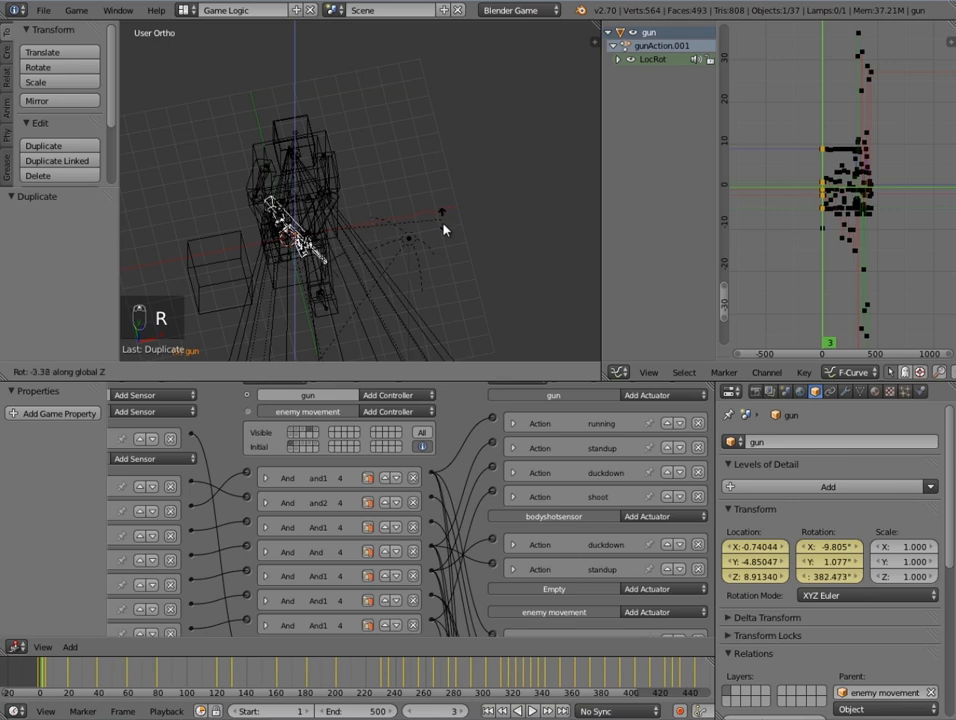
click(428, 262)
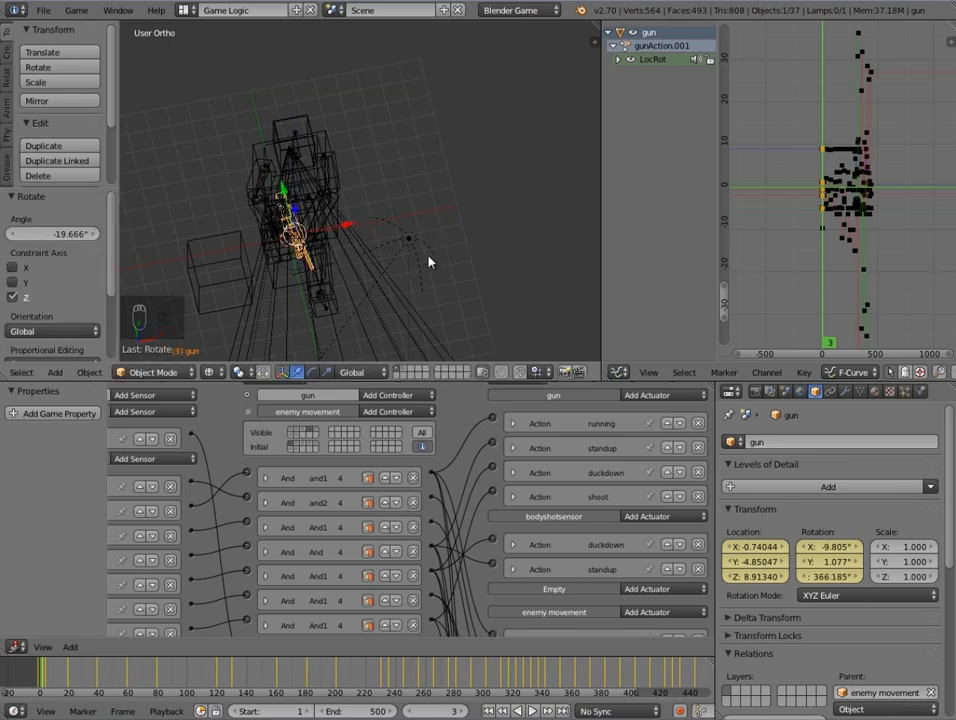
key(i)
click(430, 262)
- Run the game and move around the enemy to check its gun aim and bullet direction, shoot it, and end the test
key(p)
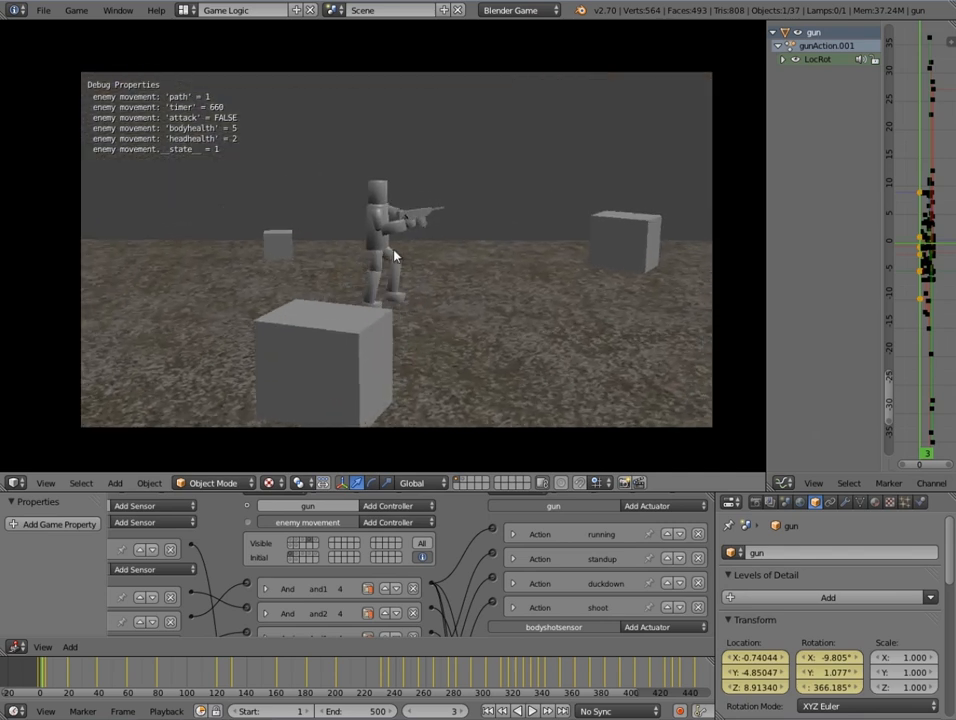
key(w)
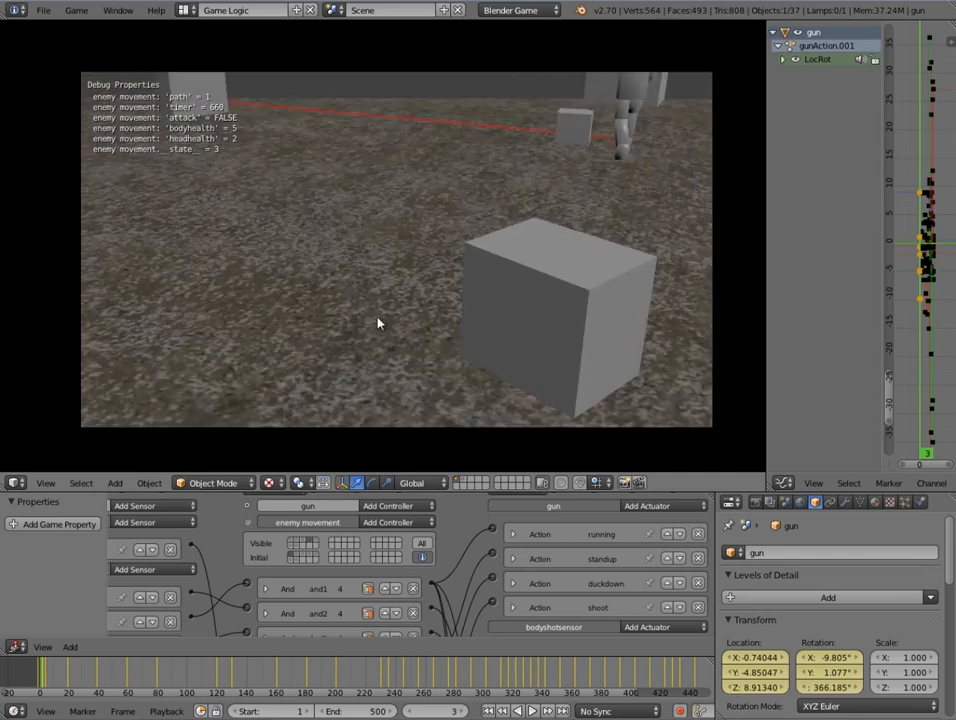
key(w)
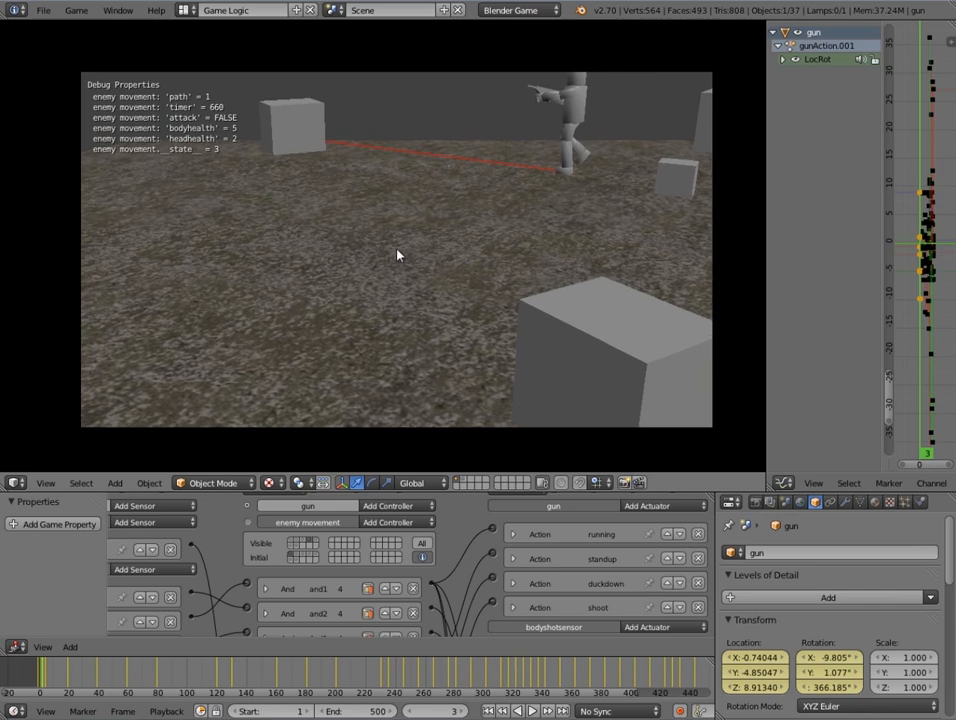
key(w)
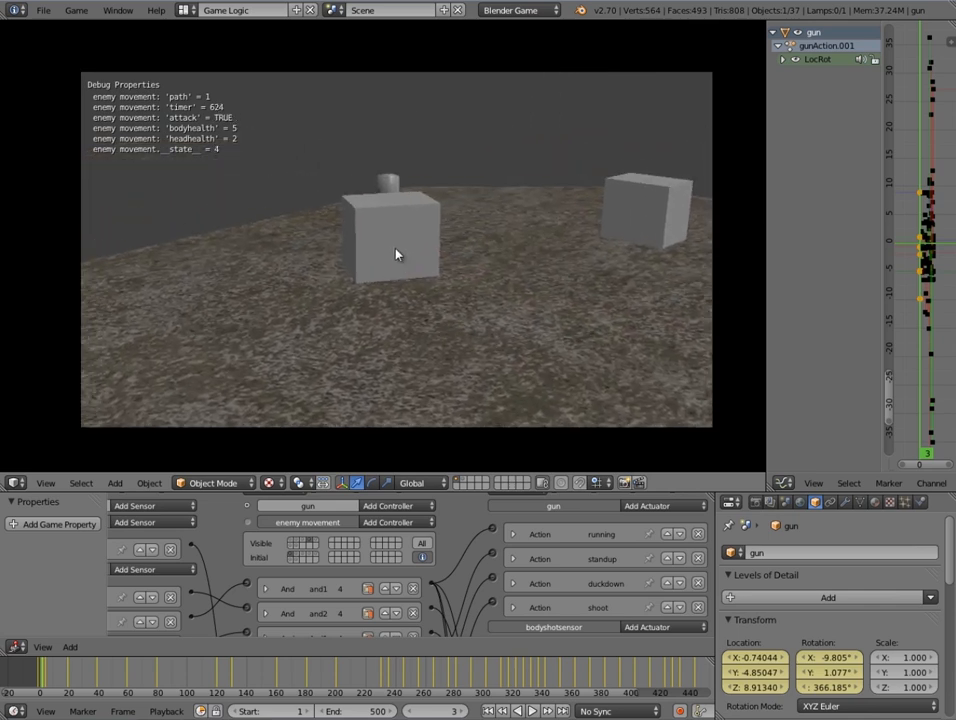
key(a)
key(a)
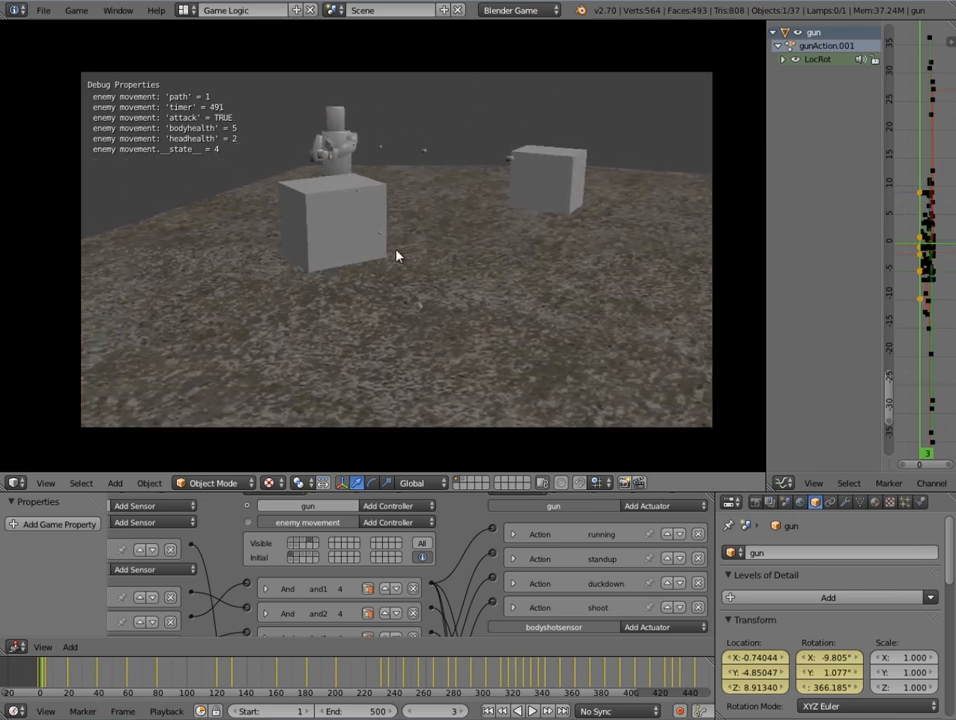
key(w)
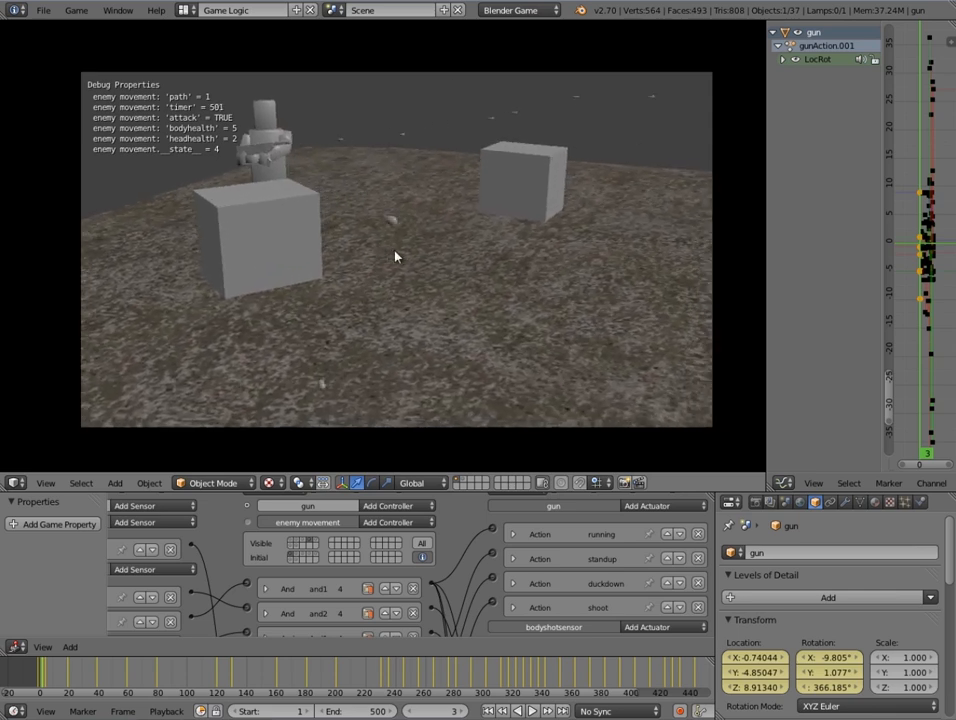
key(w)
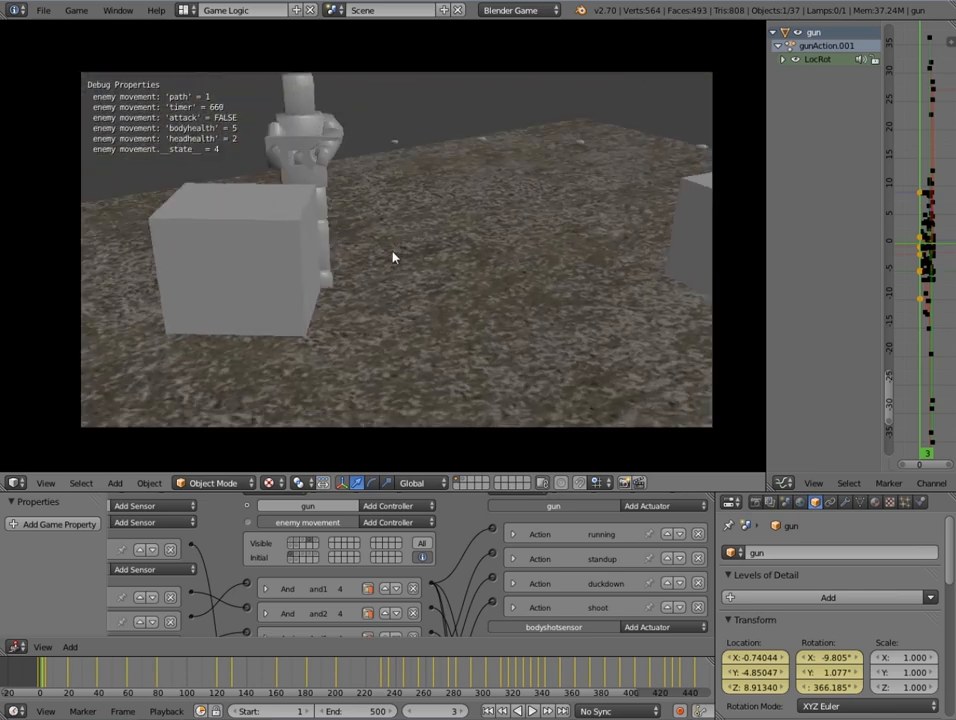
key(d)
key(s)
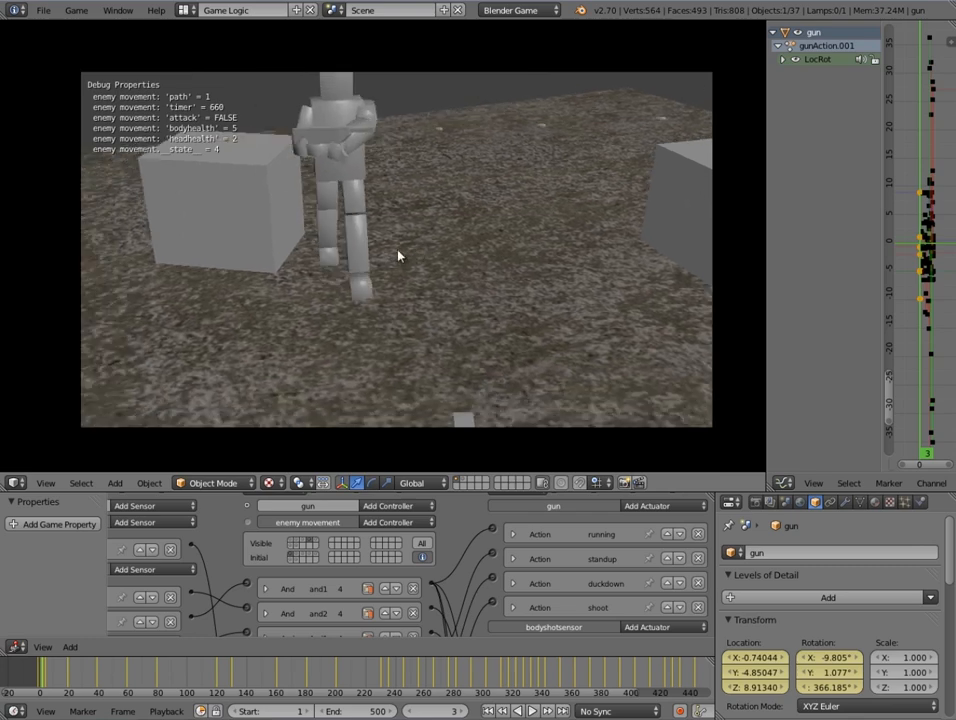
click(405, 256)
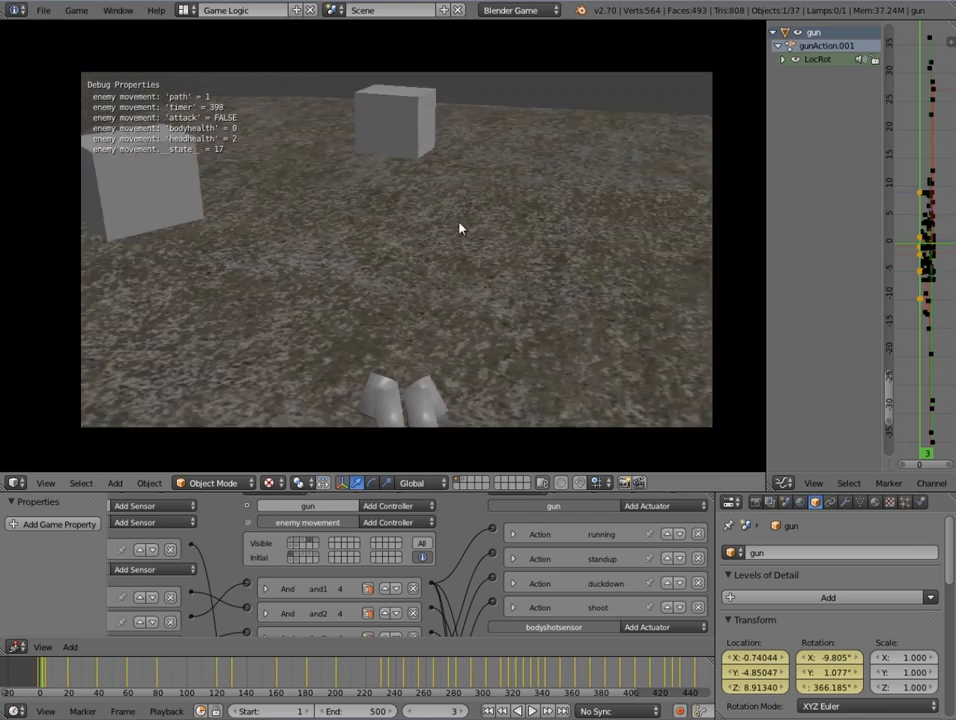
key(s)
key(Escape)
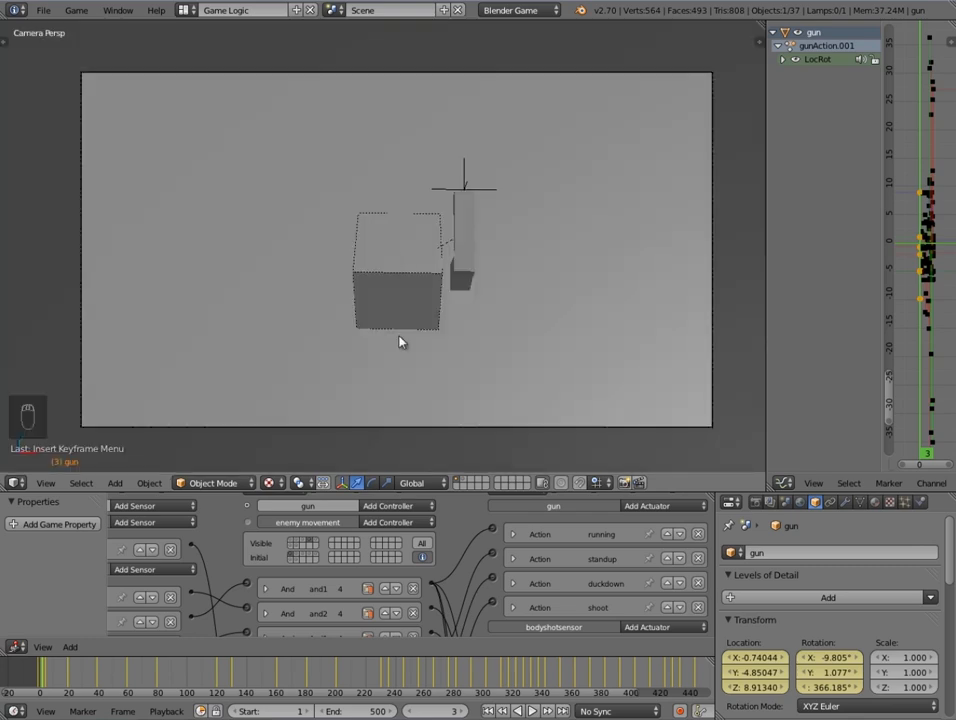
- Review the gun's running pose around frames 248 to 245 and expand its running Action actuator to check the frame range
scroll(494, 379, down, 5)
mouse_move(396, 282)
middle_down()
mouse_move(337, 253)
mouse_move(392, 268)
middle_up()
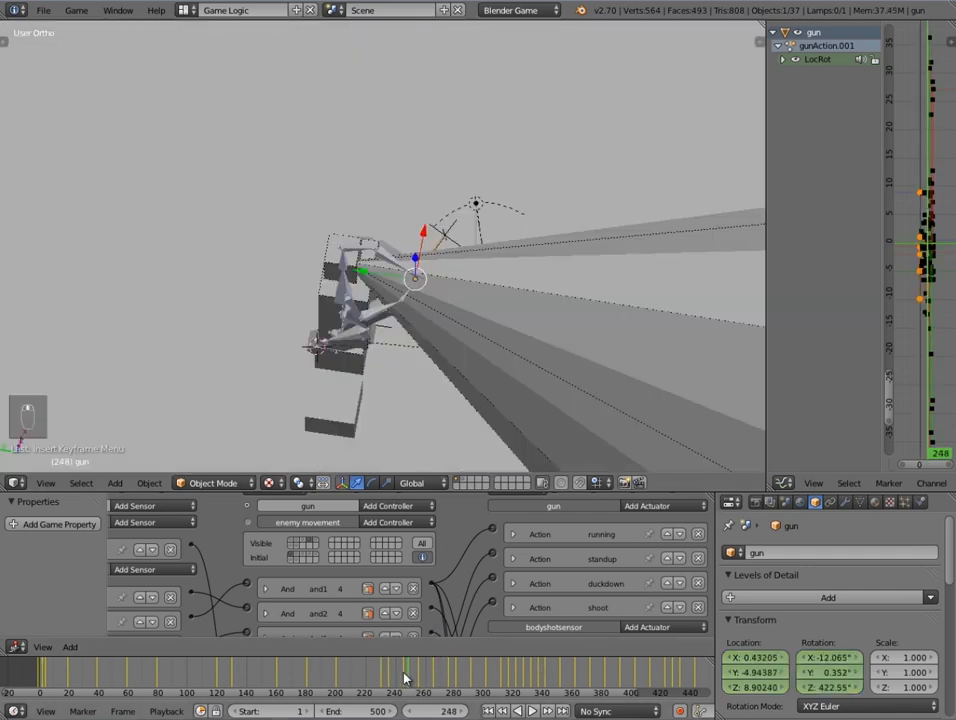
key(Left)
key(Left)
key(Left)
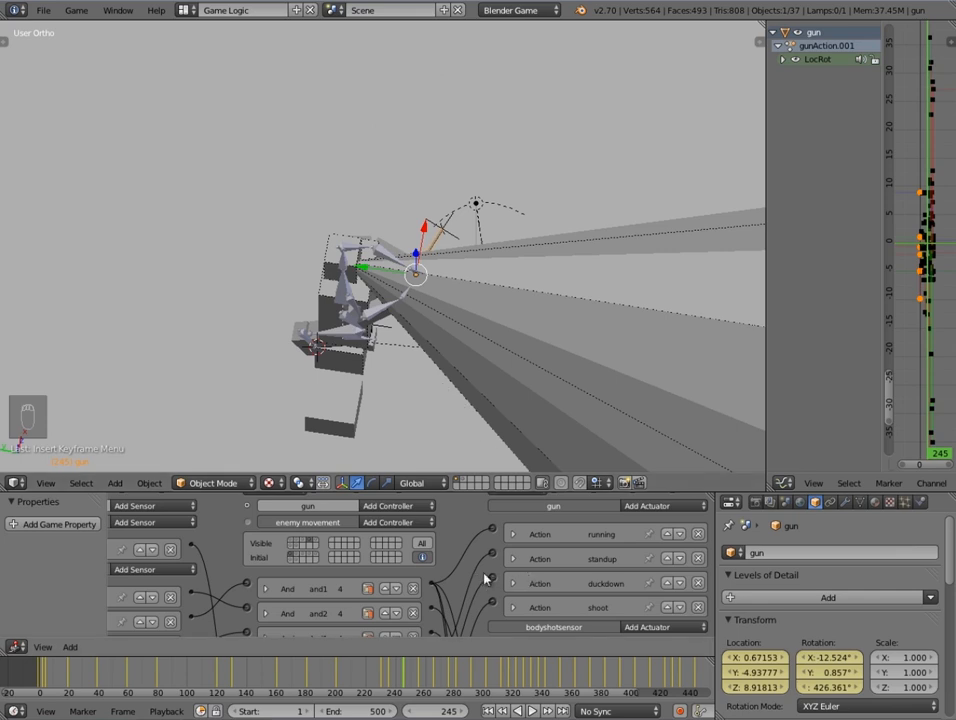
click(514, 534)
- At frame 235, rotate the gun about -39° around the global Z axis in a wireframe top view so it points forward
drag(408, 680, 390, 676)
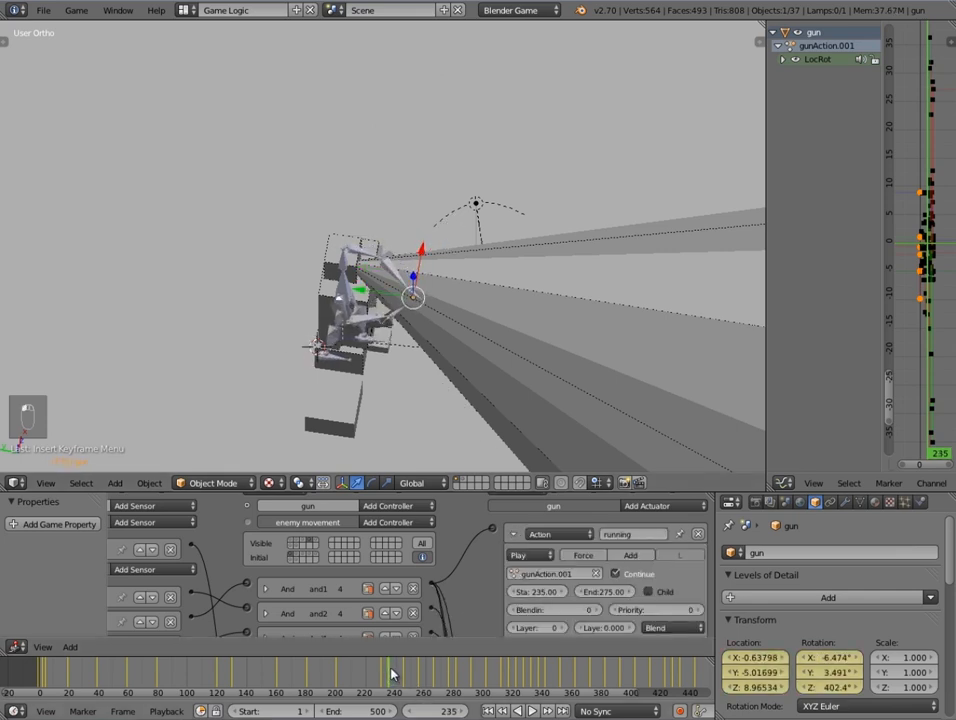
key(KP_7)
key(z)
scroll(482, 323, up, 1)
shift+middle_drag(165, 319, 593, 213)
scroll(611, 187, up, 3)
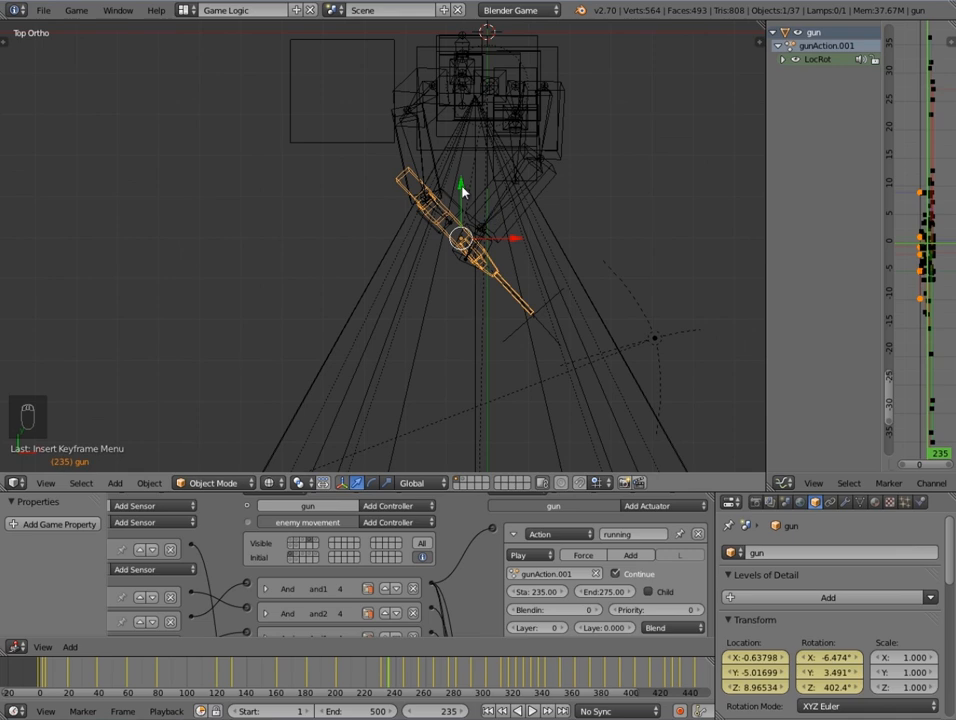
key(r)
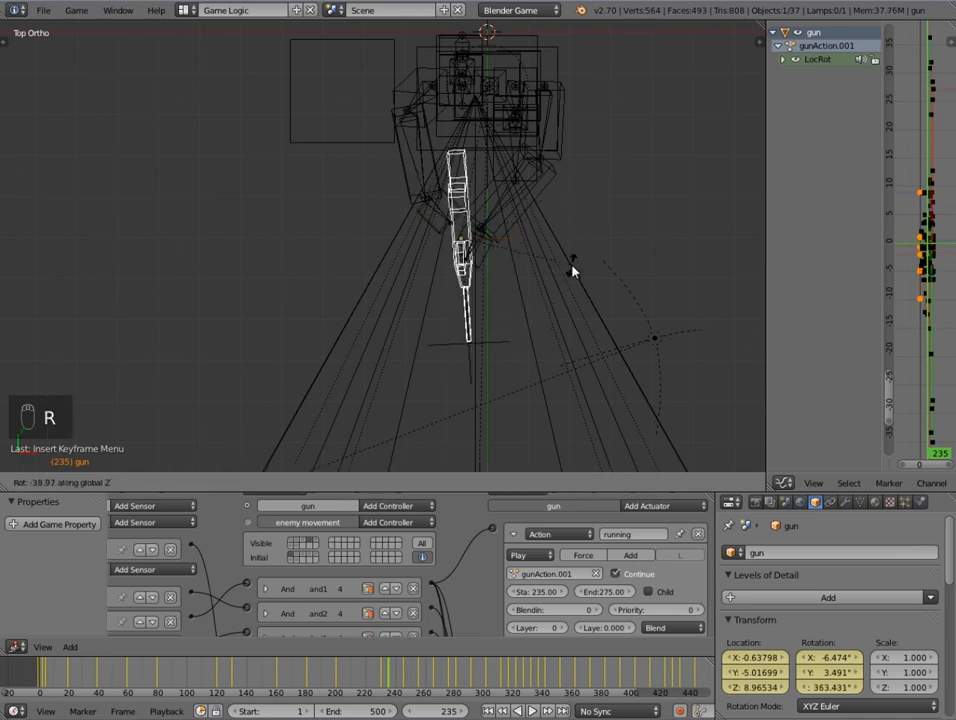
click(573, 269)
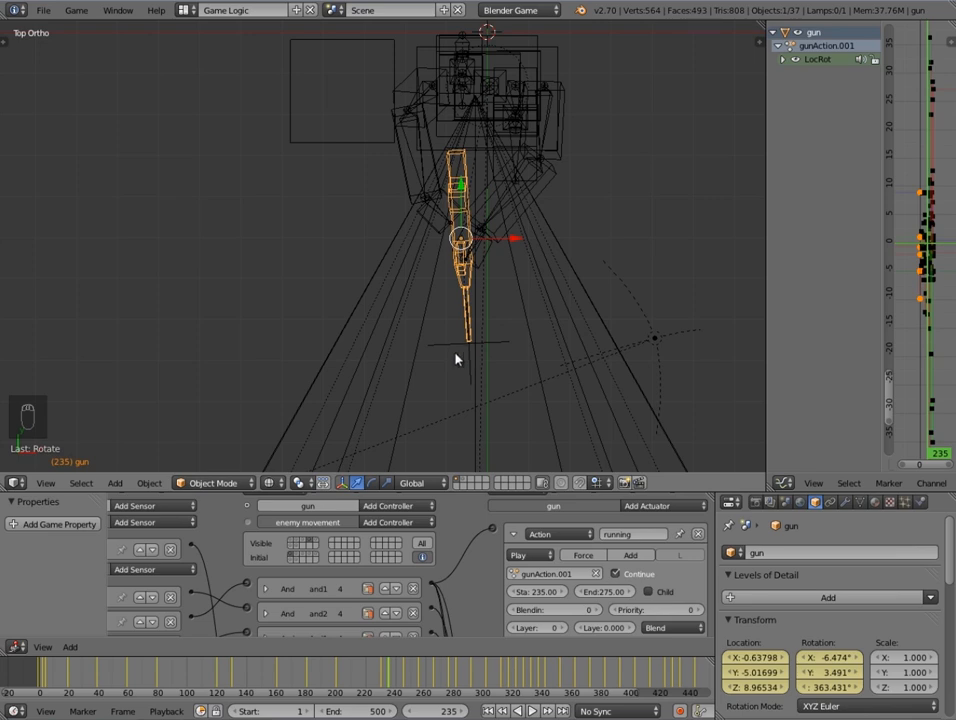
- Check the gun's new aim from another angle and insert a LocRot keyframe at frame 235
middle_drag(455, 357, 520, 350)
key(KP_7)
key(i)
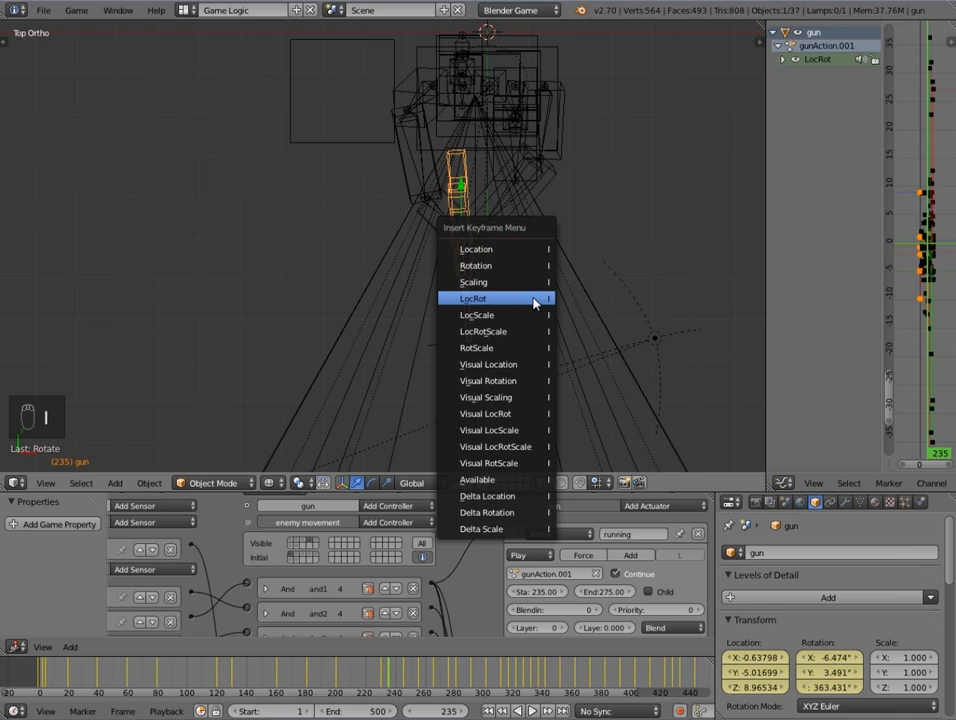
click(534, 299)
- At frame 245, rotate the gun to a Z rotation of about 357° and insert a LocRot keyframe
click(405, 671)
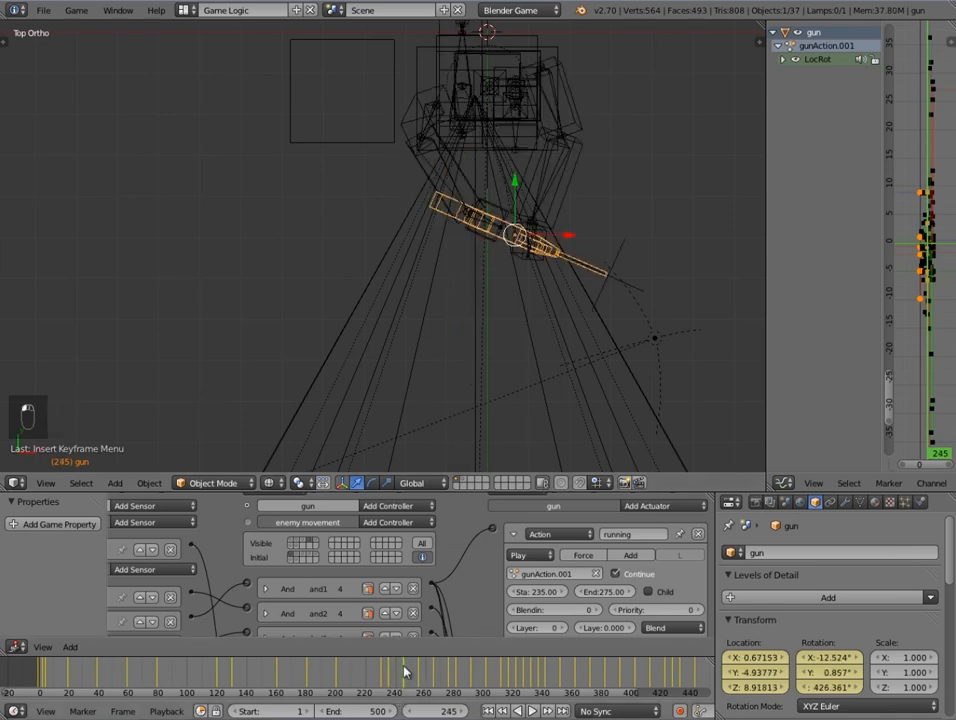
key(r)
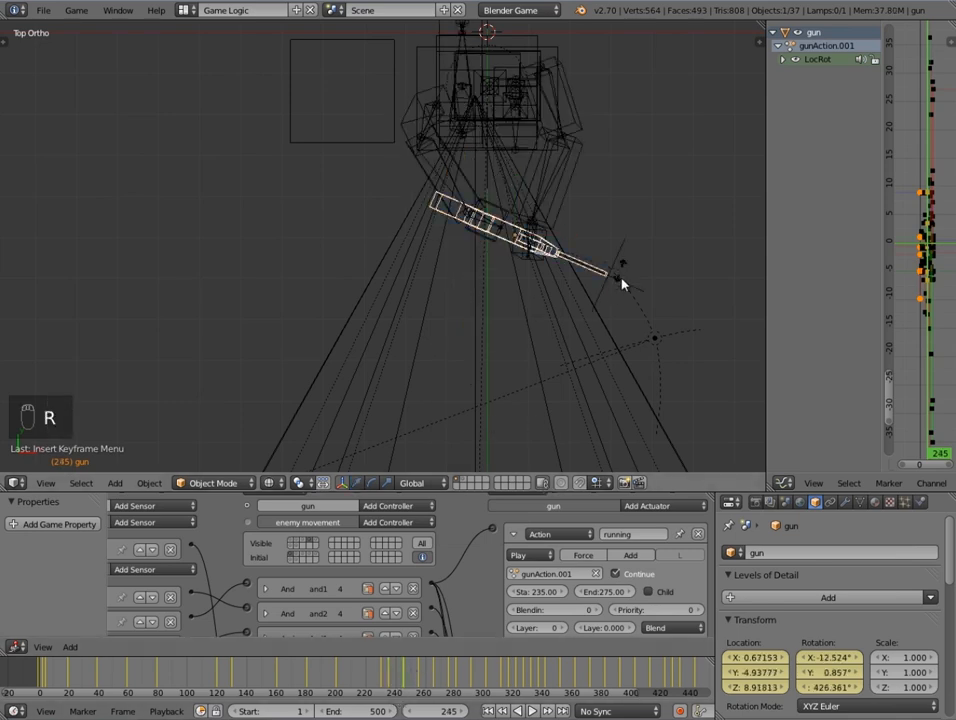
click(519, 388)
key(i)
click(535, 360)
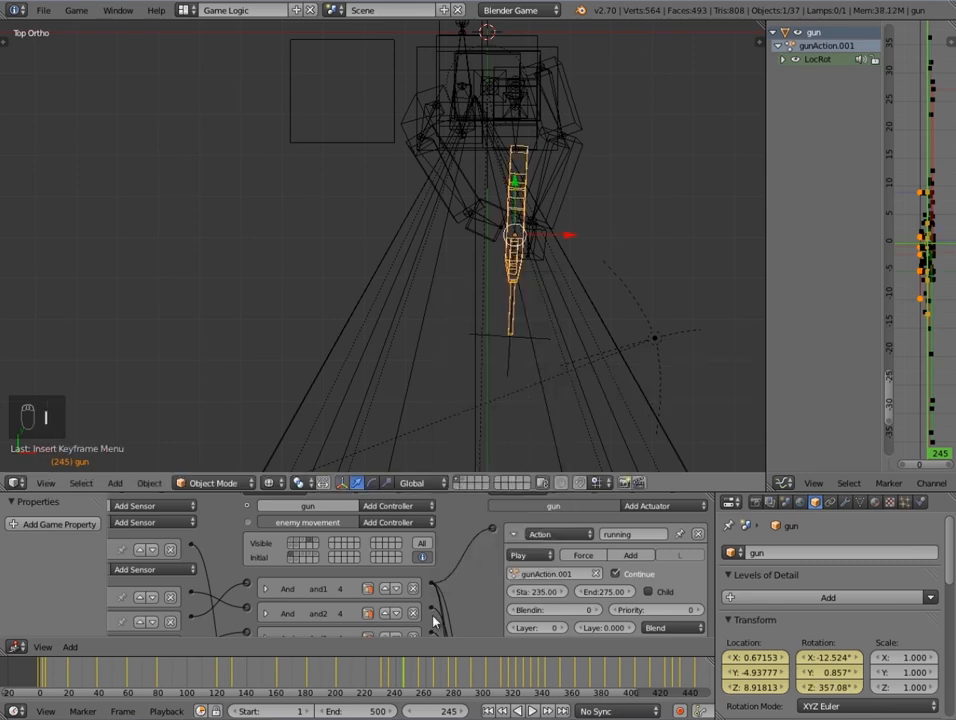
- At frame 255, rotate the gun about -46° around the global Z axis and insert a LocRot keyframe
click(420, 670)
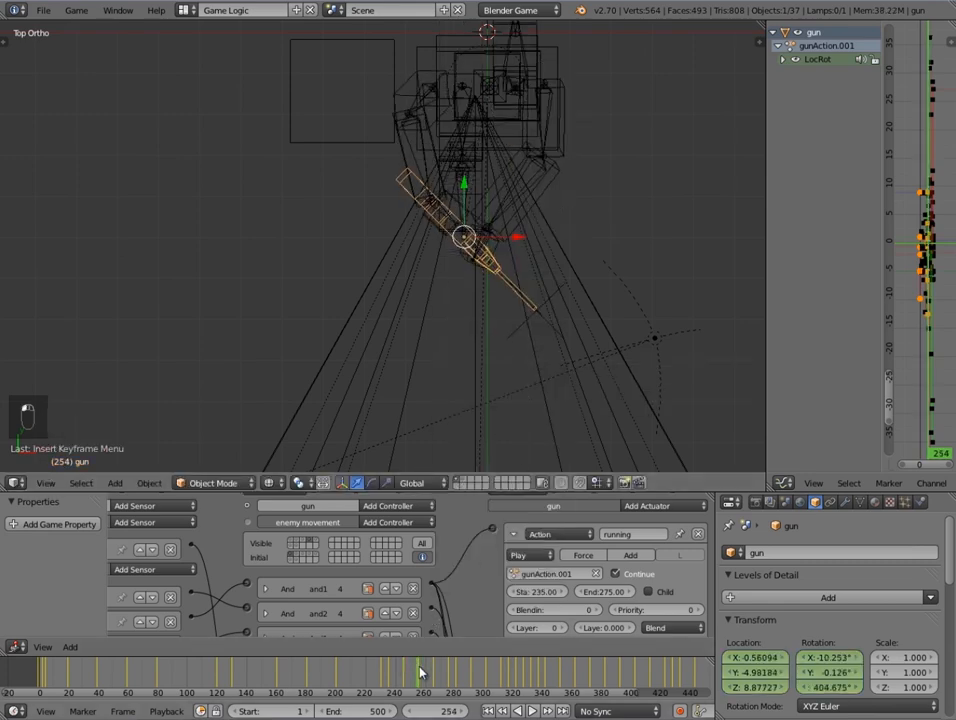
click(413, 712)
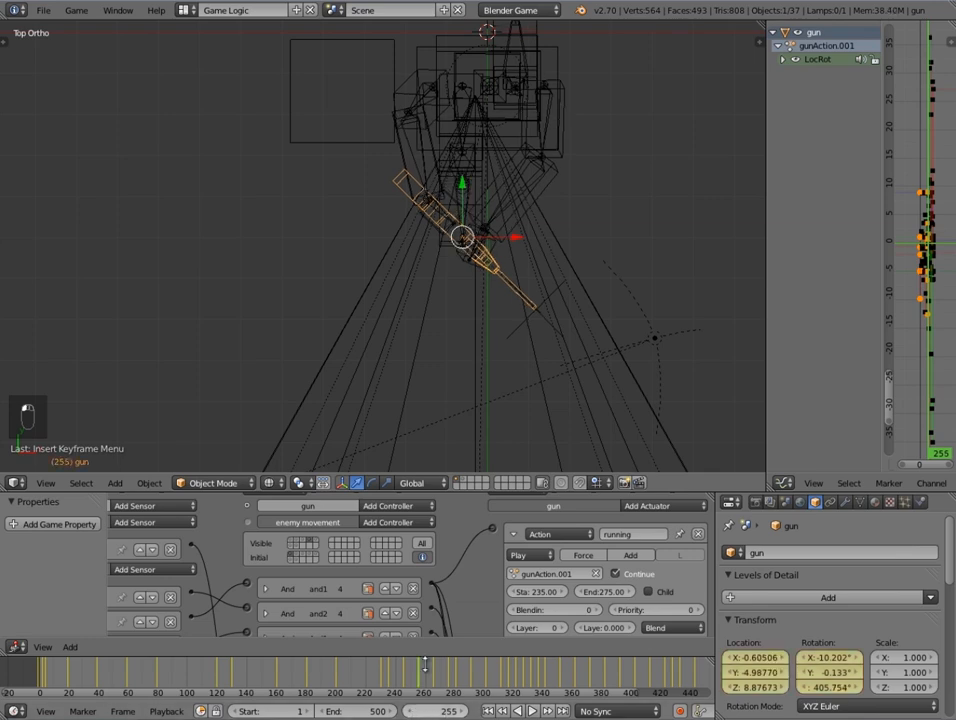
key(r)
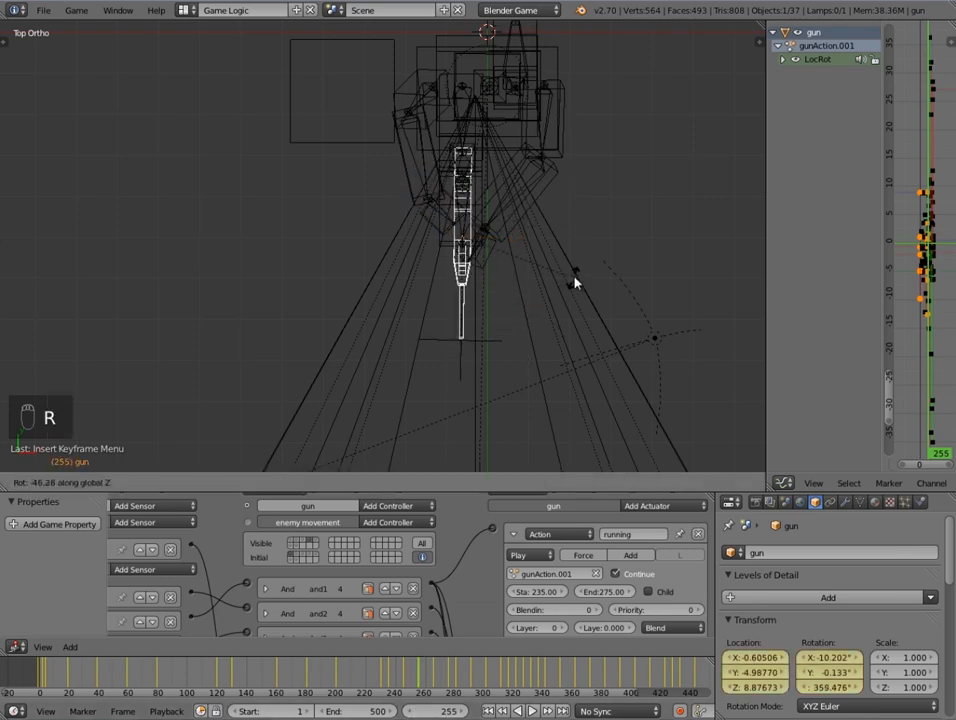
click(575, 283)
key(i)
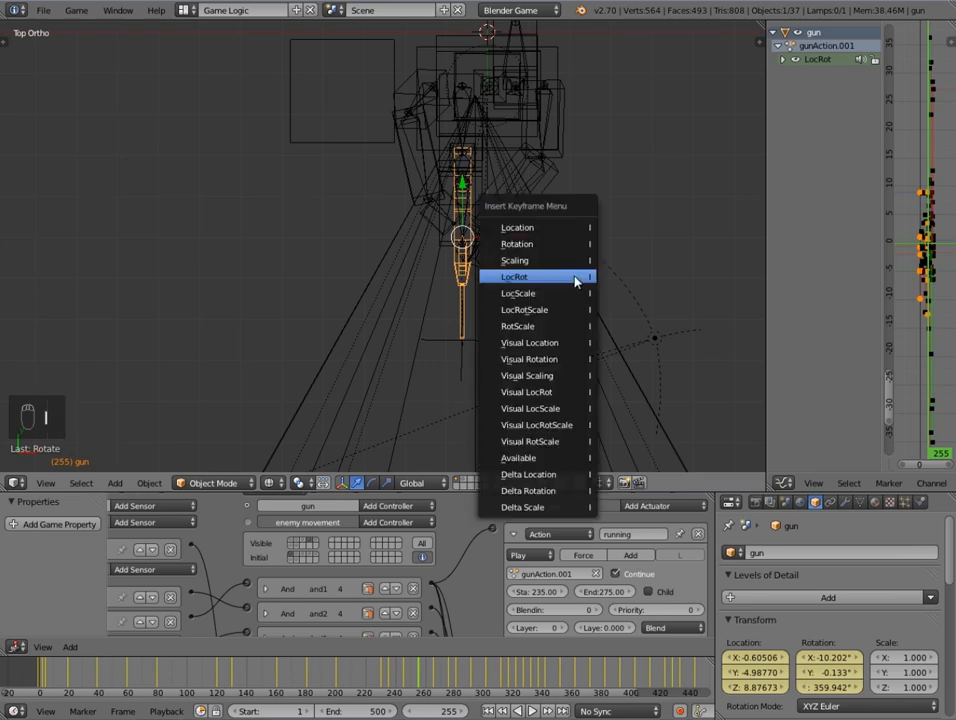
click(576, 283)
- At frame 265, rotate the gun to a Z rotation of about 360.3° and insert a LocRot keyframe
key(Up)
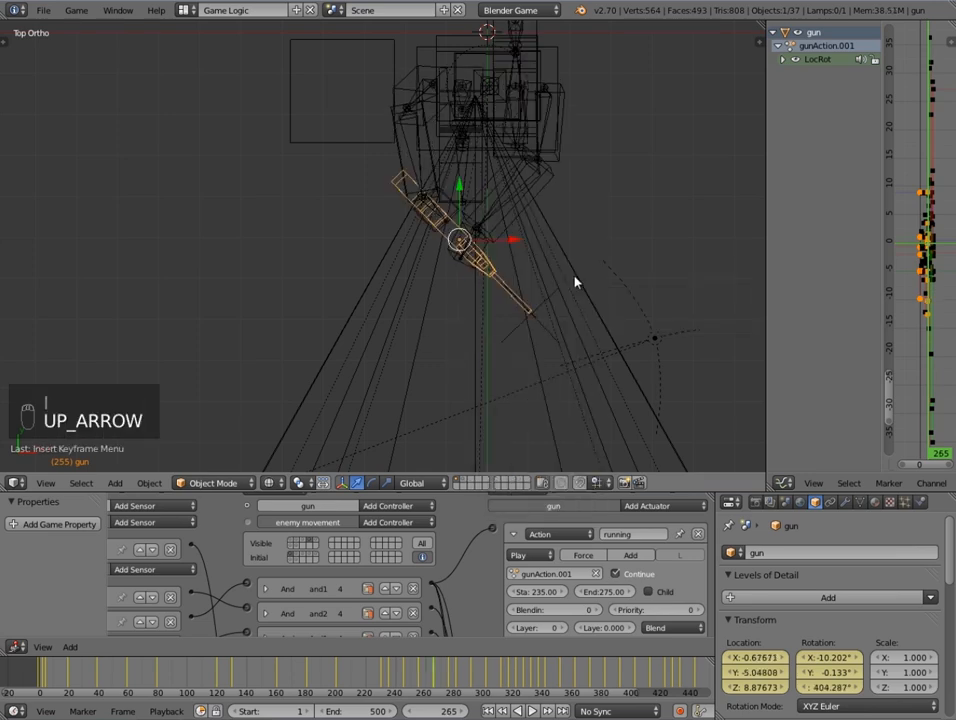
key(r)
key(r)
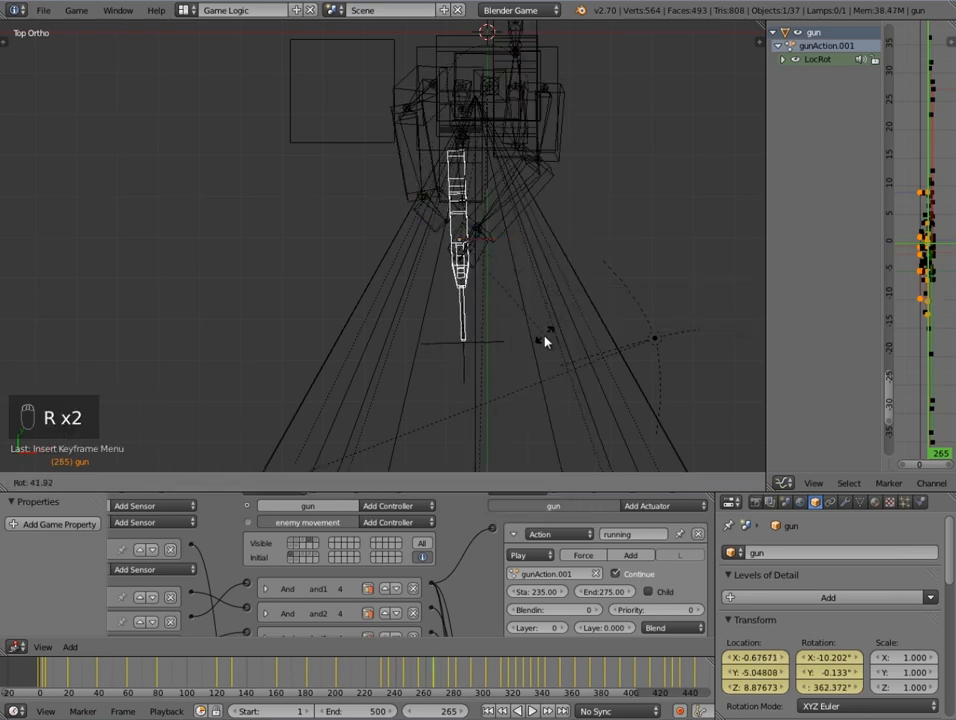
click(544, 338)
key(i)
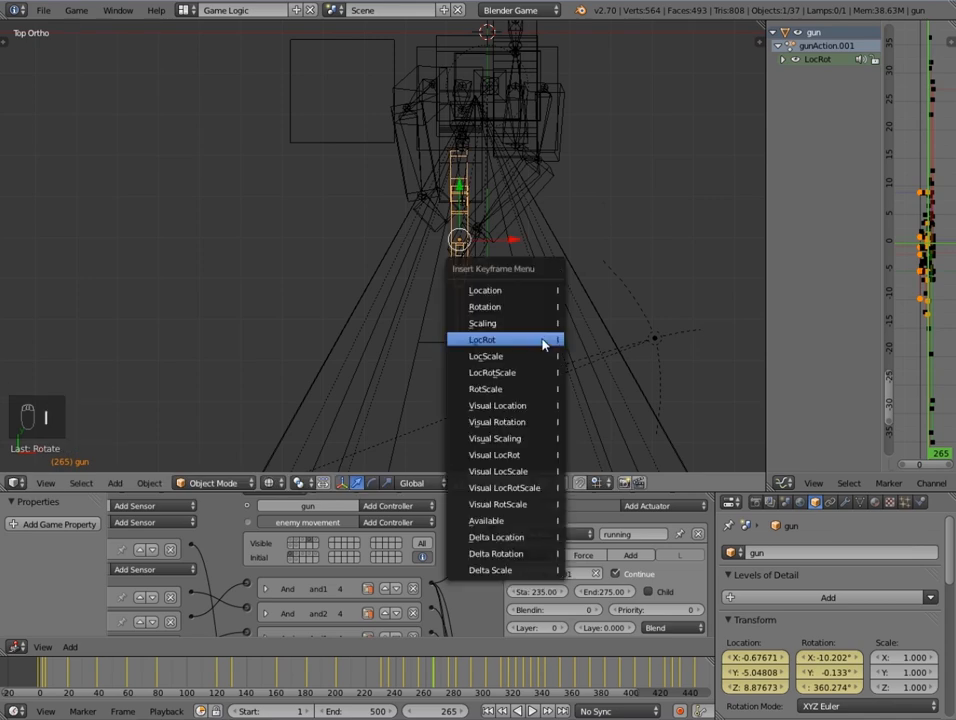
click(544, 343)
- At frame 275, rotate the gun about 45° to a Z rotation of about 360.05° and insert a LocRot keyframe
key(Up)
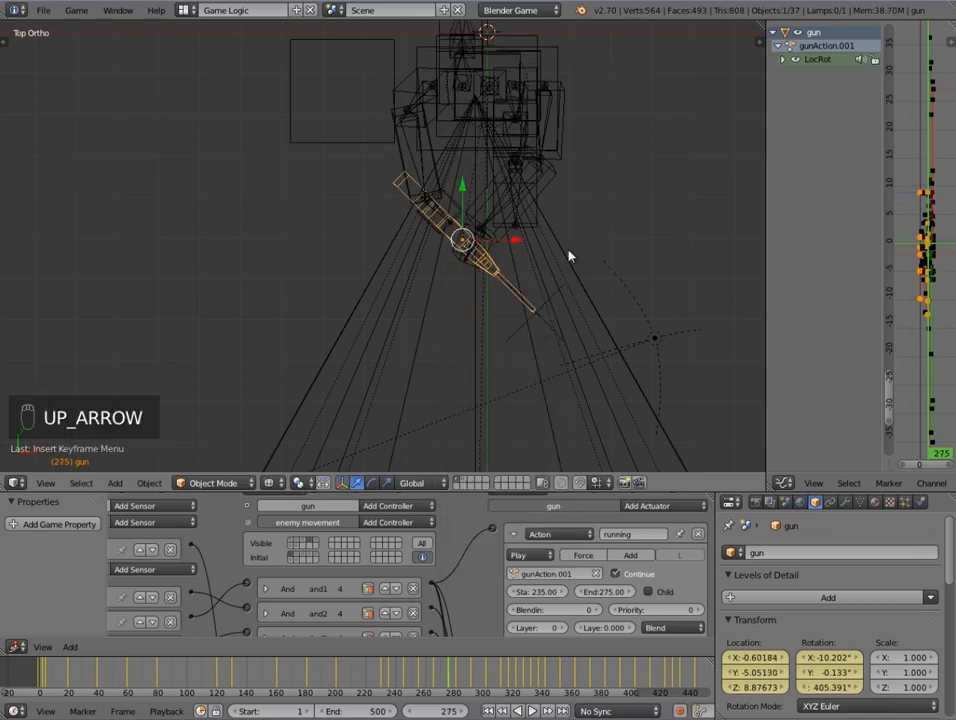
key(r)
key(r)
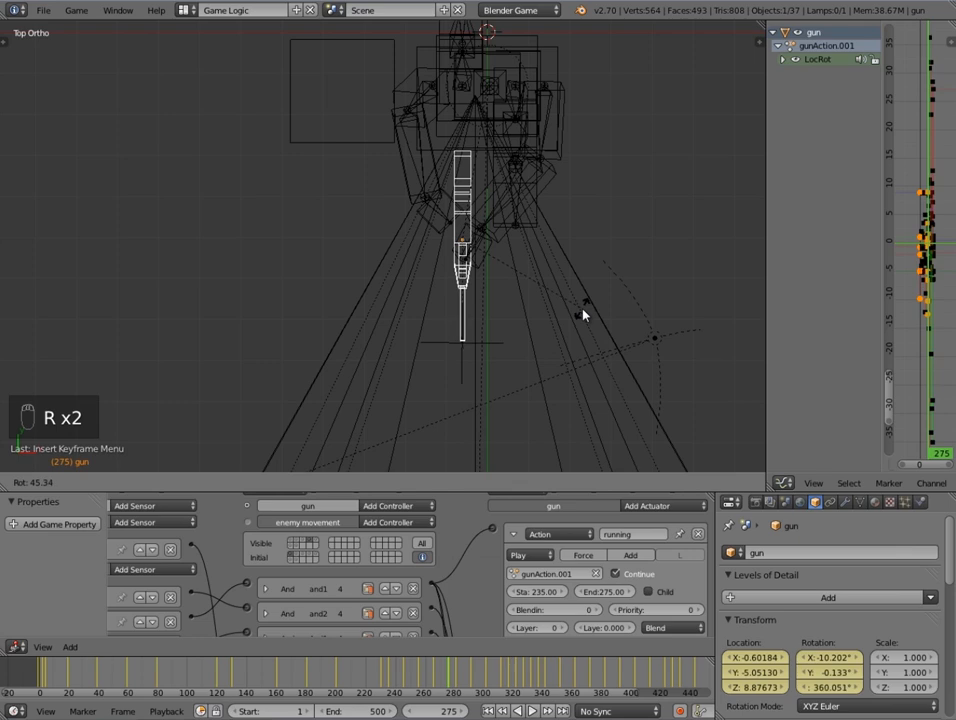
click(583, 315)
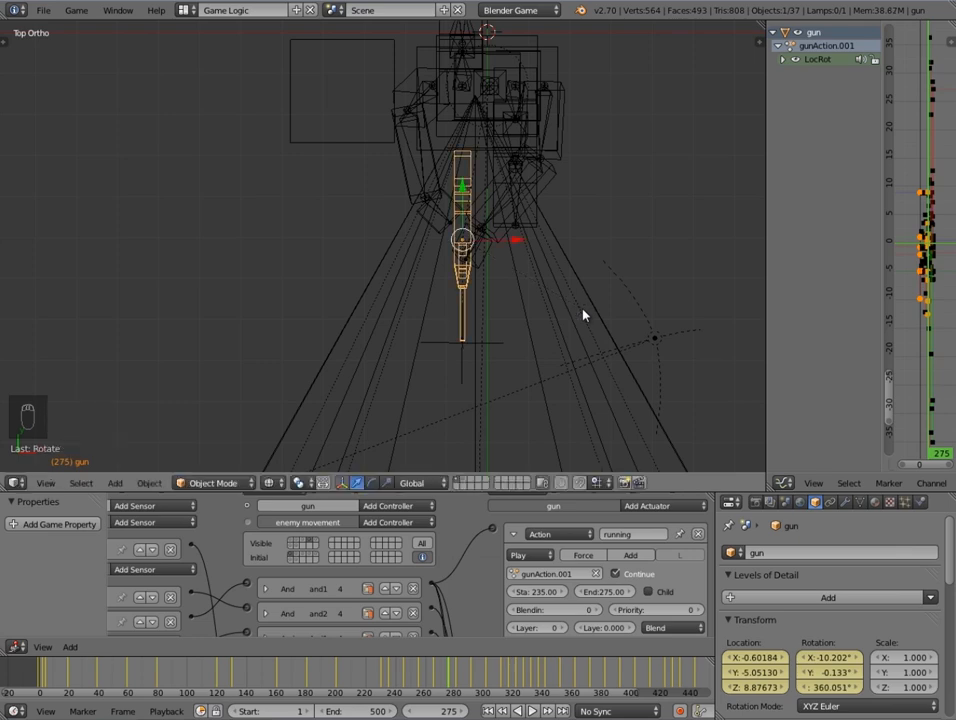
key(i)
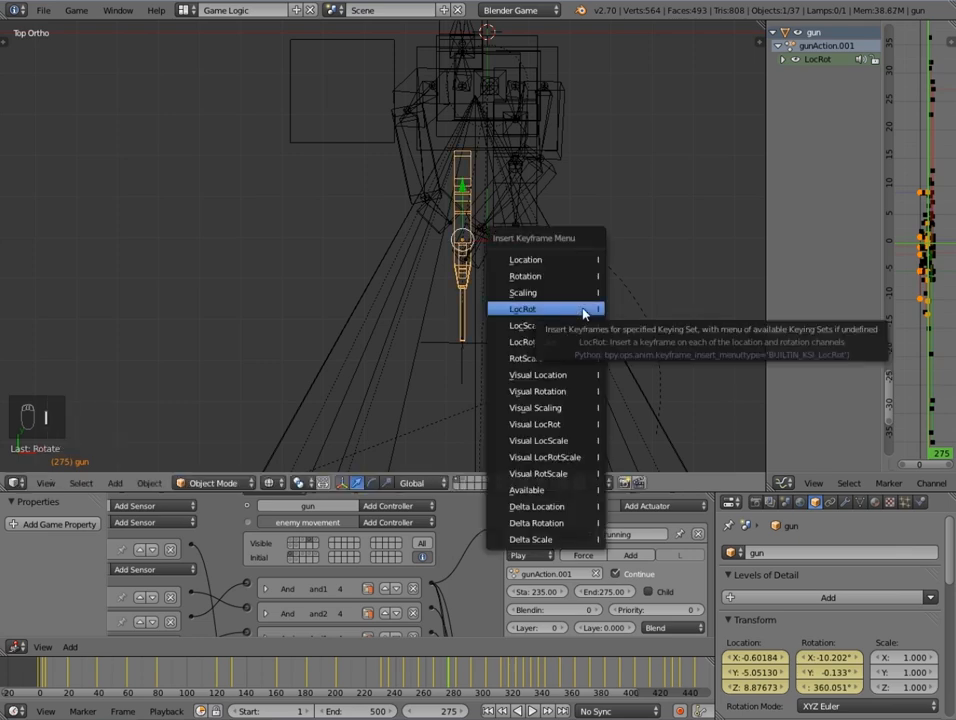
click(583, 312)
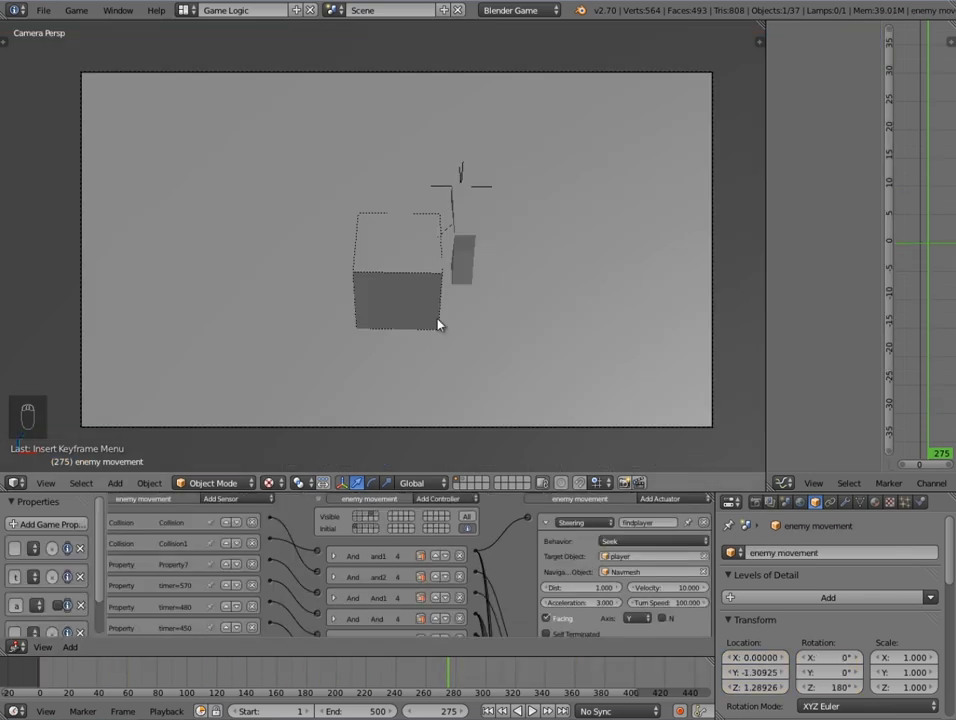
- Run the game from the camera view to test the enemy's attack on the player, and end the test
key(p)
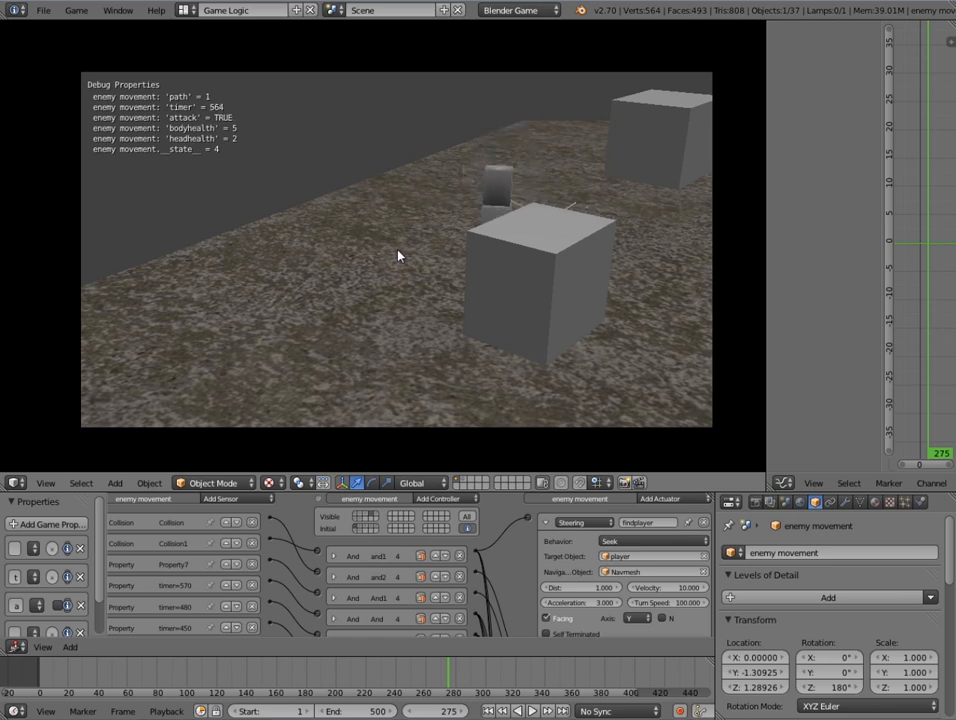
key(Escape)
- Find the cover sensors around the arena and widen coversensor.001 by a factor of about 1.5 along the global X axis
middle_drag(655, 179, 391, 216)
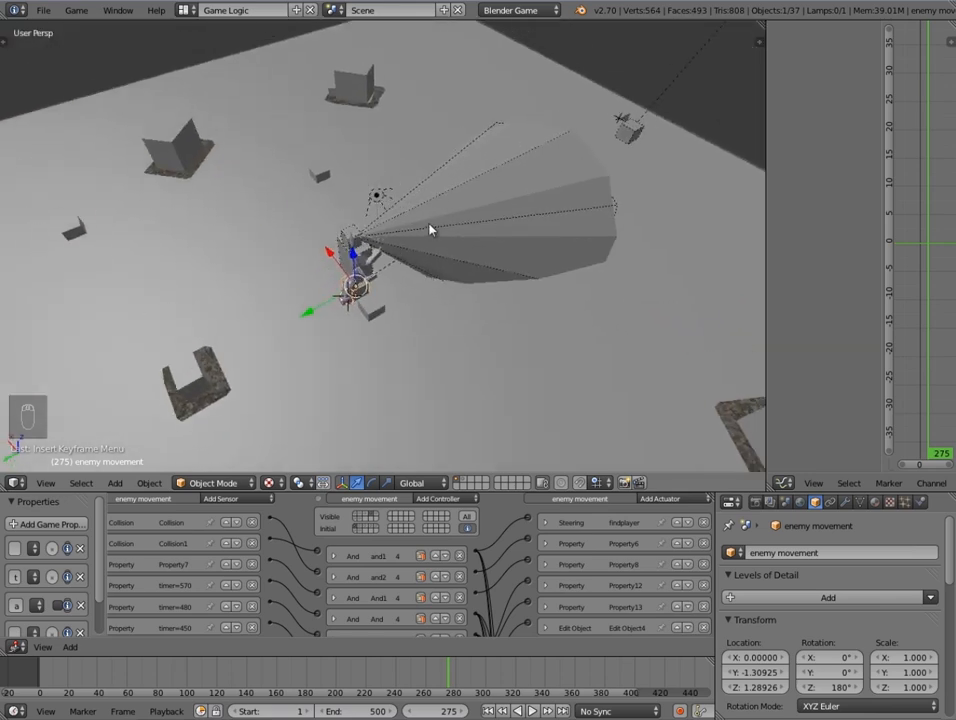
middle_drag(430, 230, 530, 294)
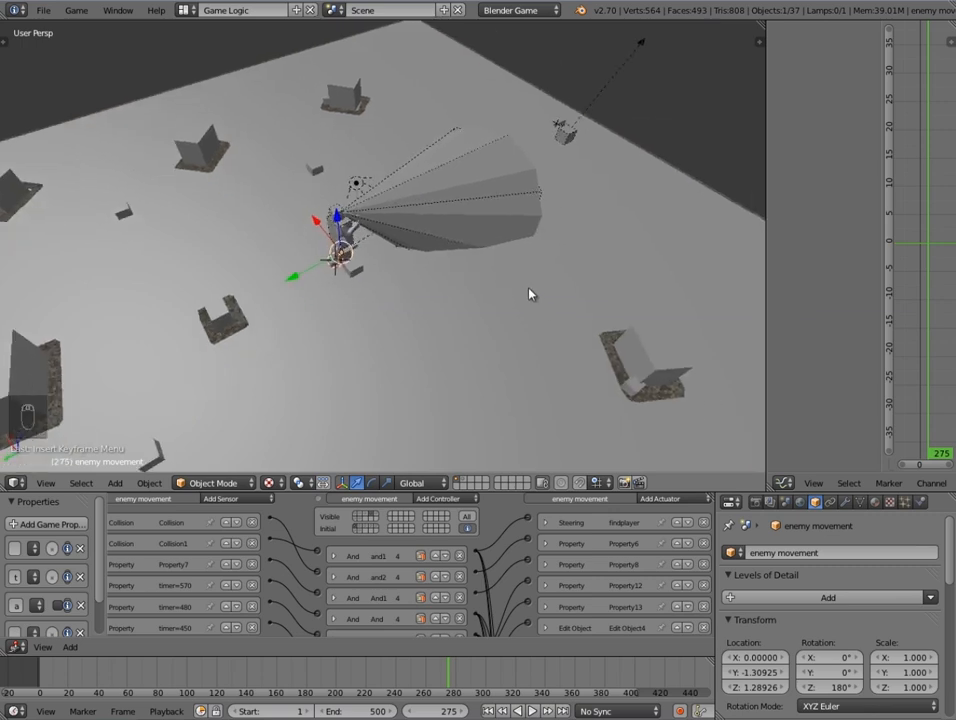
shift+middle_drag(683, 378, 593, 232)
right_click(593, 229)
scroll(535, 268, down, 6)
middle_drag(472, 312, 510, 300)
scroll(436, 338, up, 4)
middle_drag(312, 348, 463, 280)
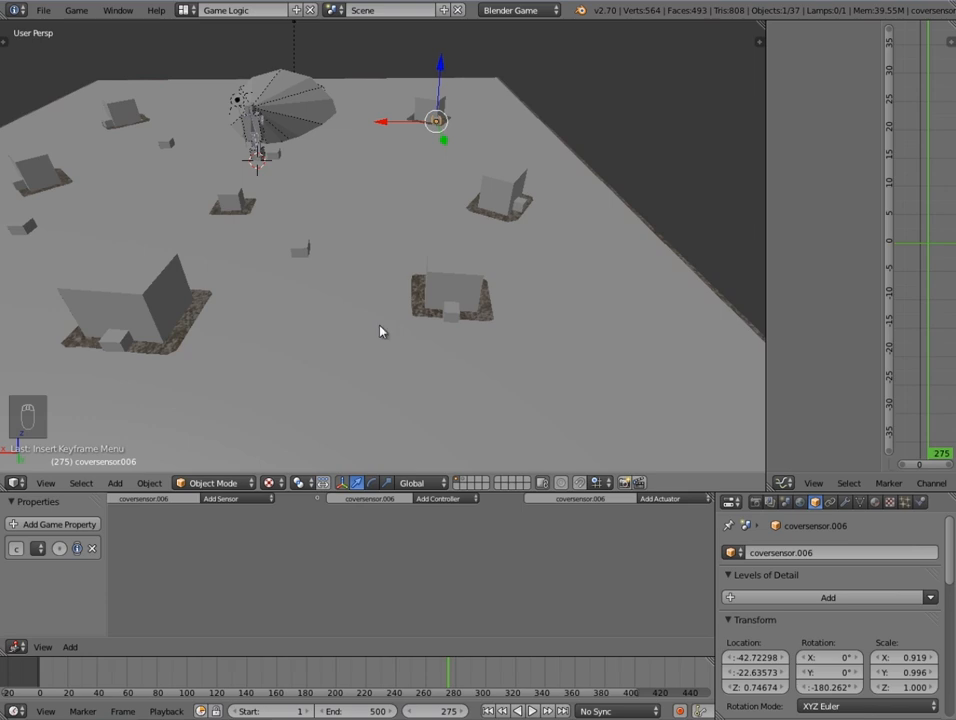
middle_drag(465, 344, 495, 280)
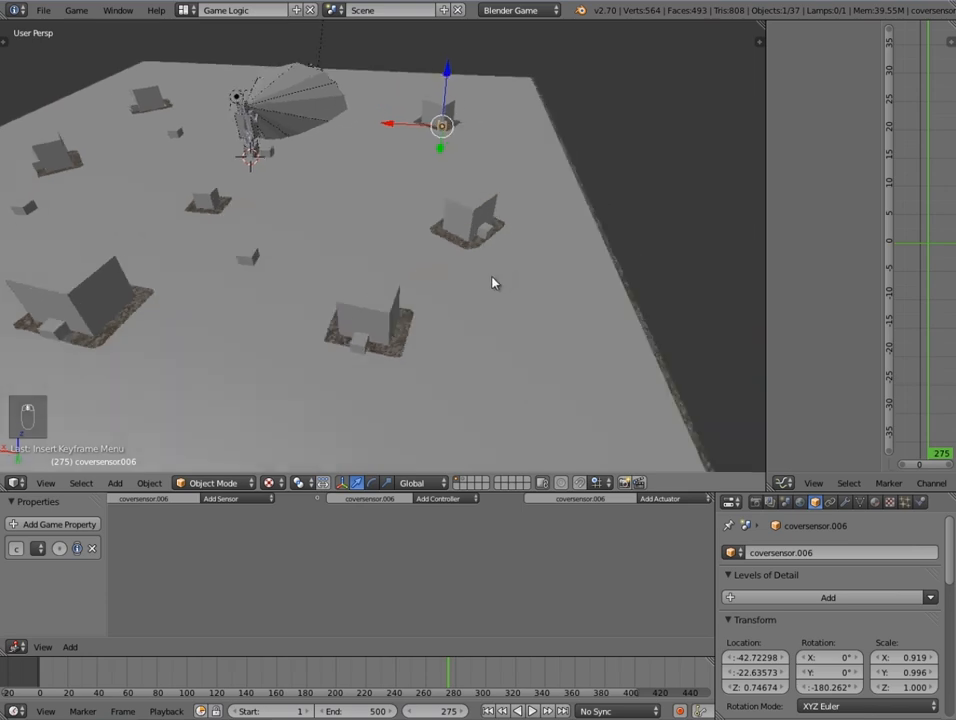
right_click(370, 349)
key(s)
key(x)
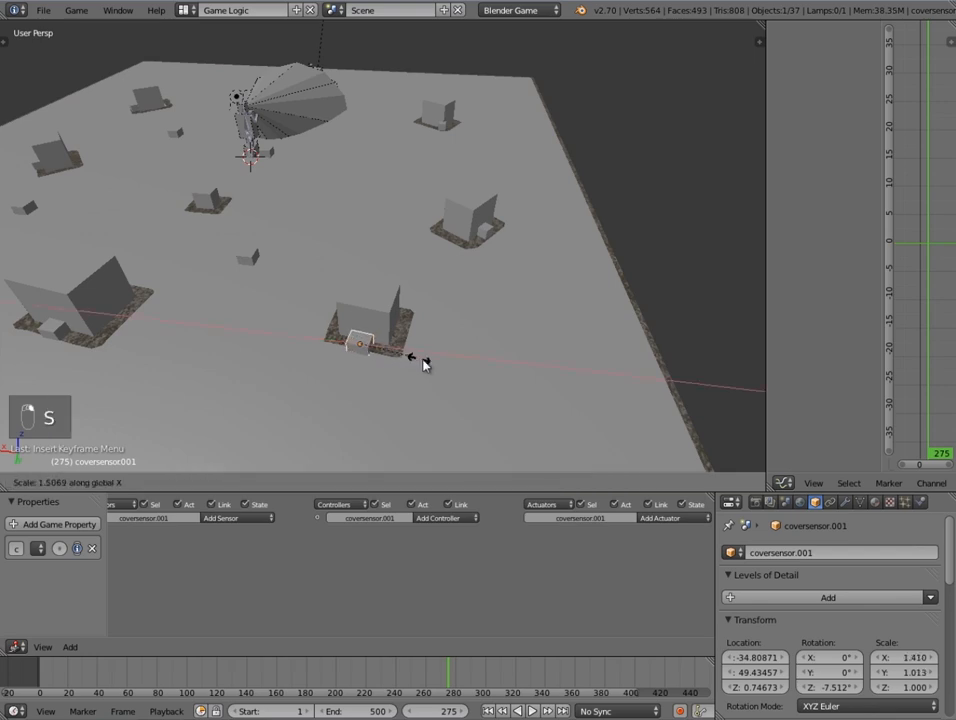
click(512, 240)
- Widen the object named coversensor along its local X axis to an X scale of about 1.38
right_click(488, 232)
key(s)
key(y)
key(y)
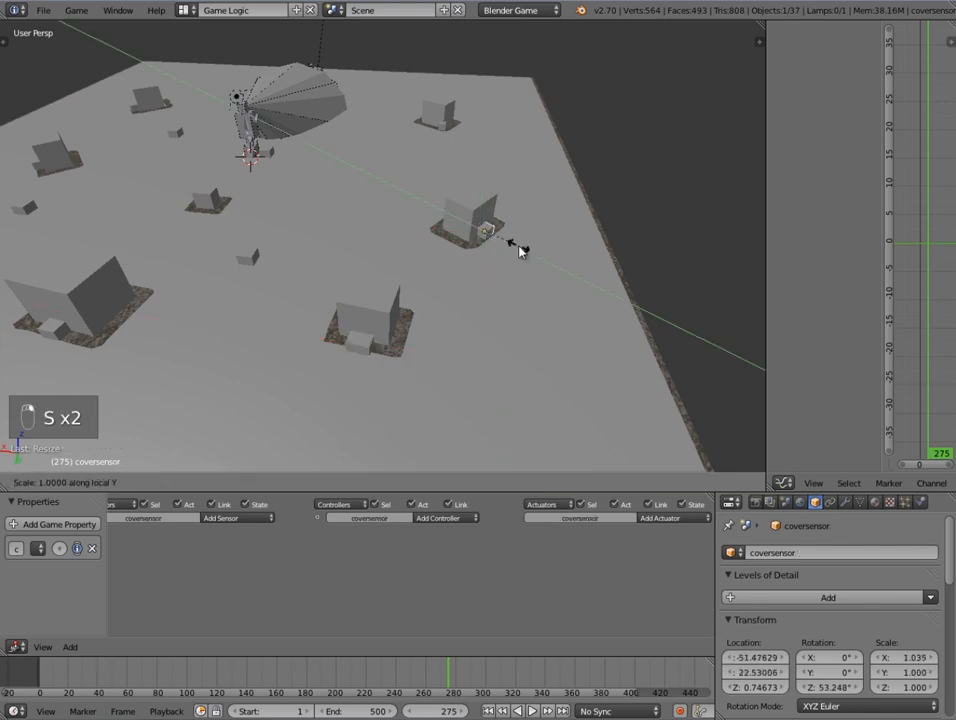
right_click(519, 251)
key(s)
key(x)
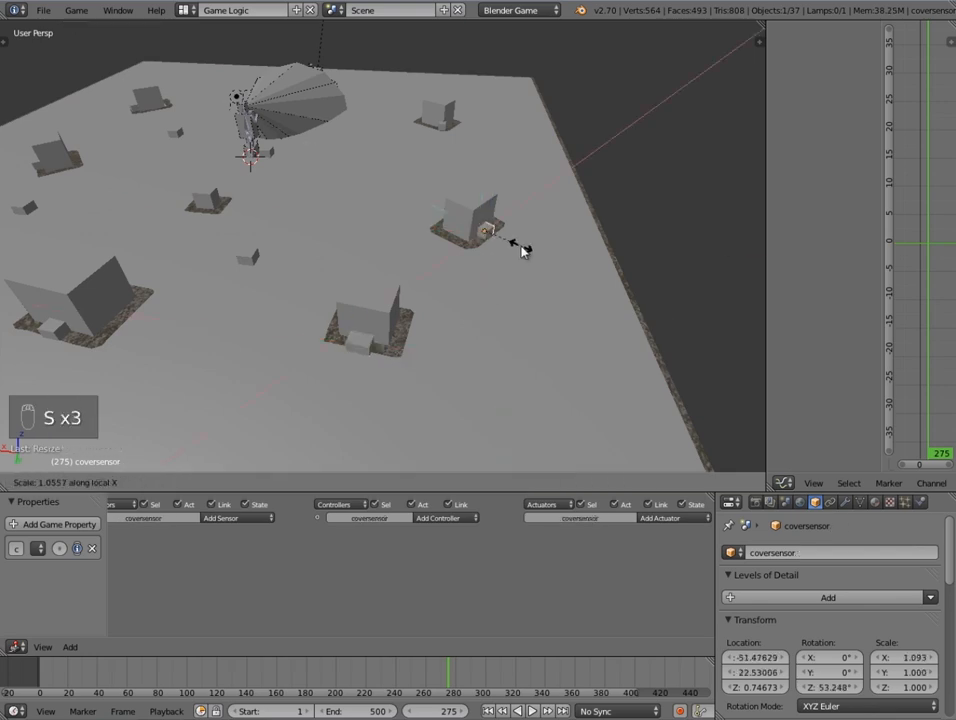
click(466, 266)
- Run the game from an overview of the whole arena to check the enemy's patrol, and end the test
scroll(466, 267, down, 5)
middle_drag(442, 299, 482, 309)
scroll(482, 309, up, 5)
middle_drag(373, 305, 565, 265)
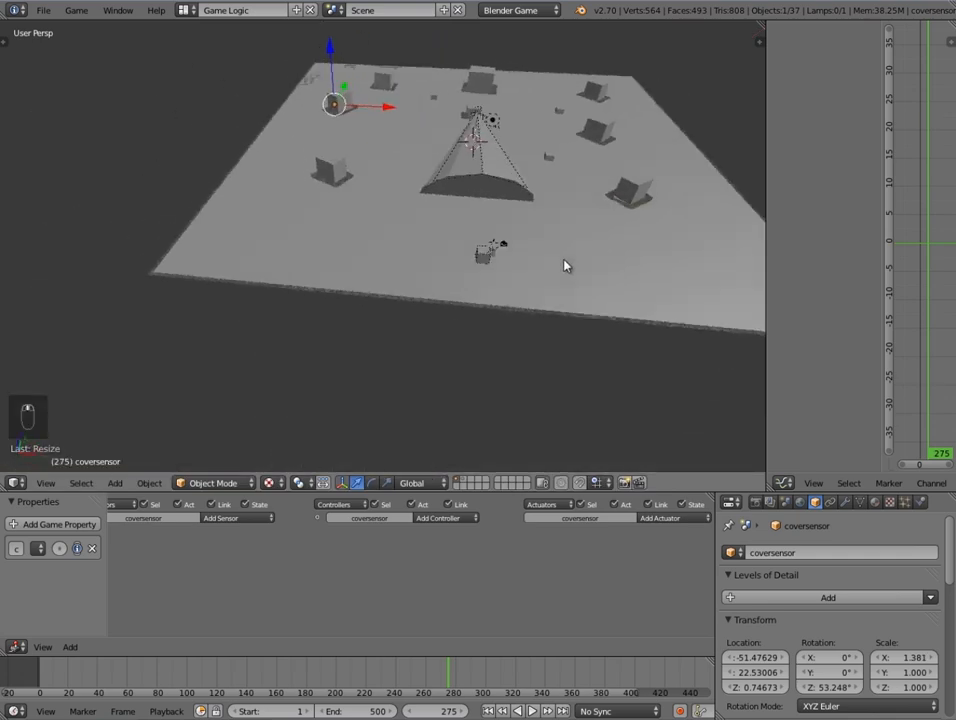
key(p)
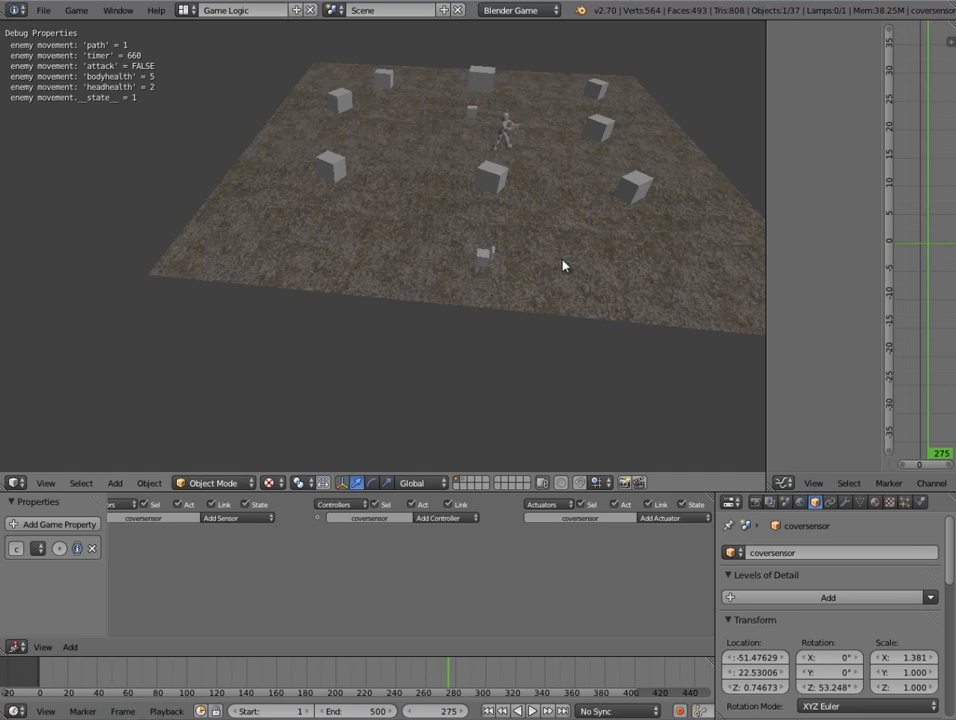
key(Escape)
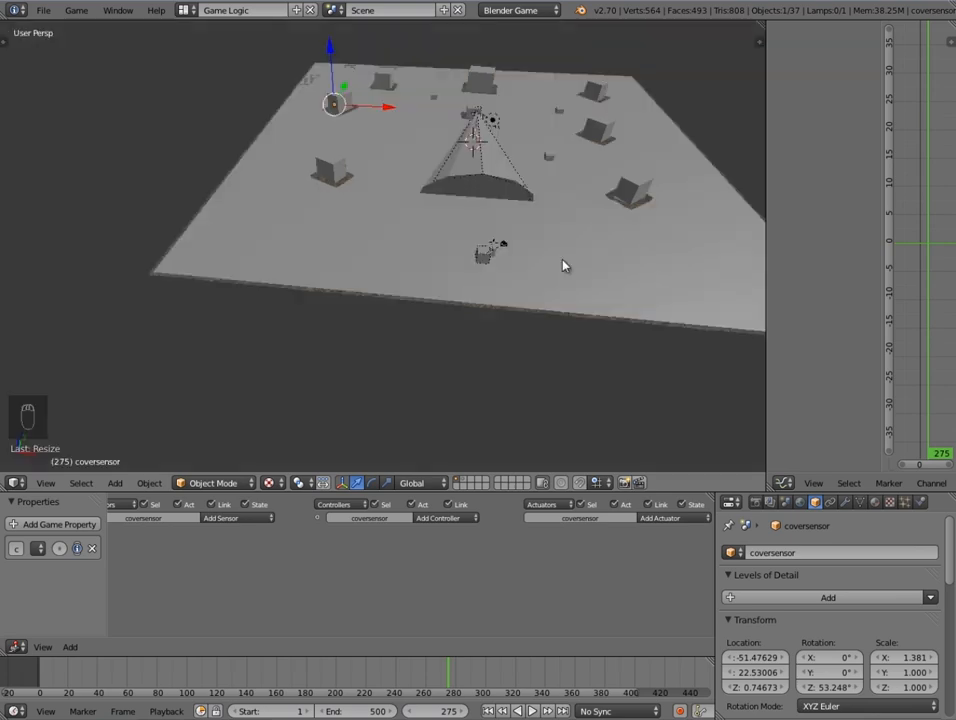